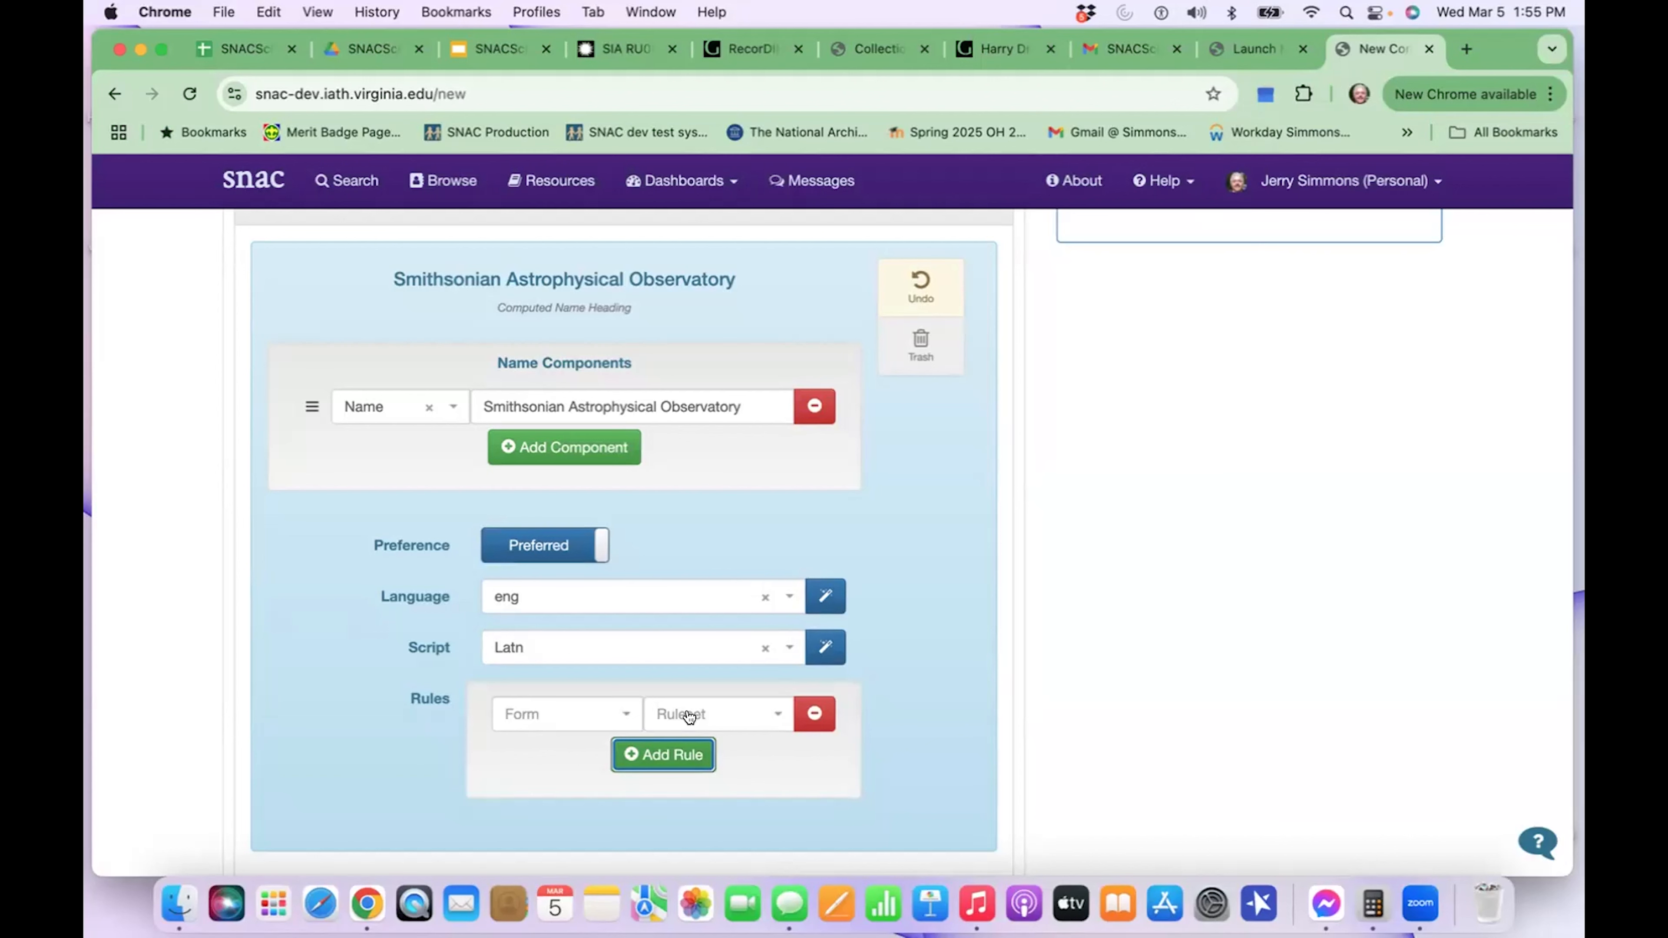
- Set the name entry's rule to authorizedForm with the rda ruleset
{"action": "left_click", "coordinate": [620, 715]}
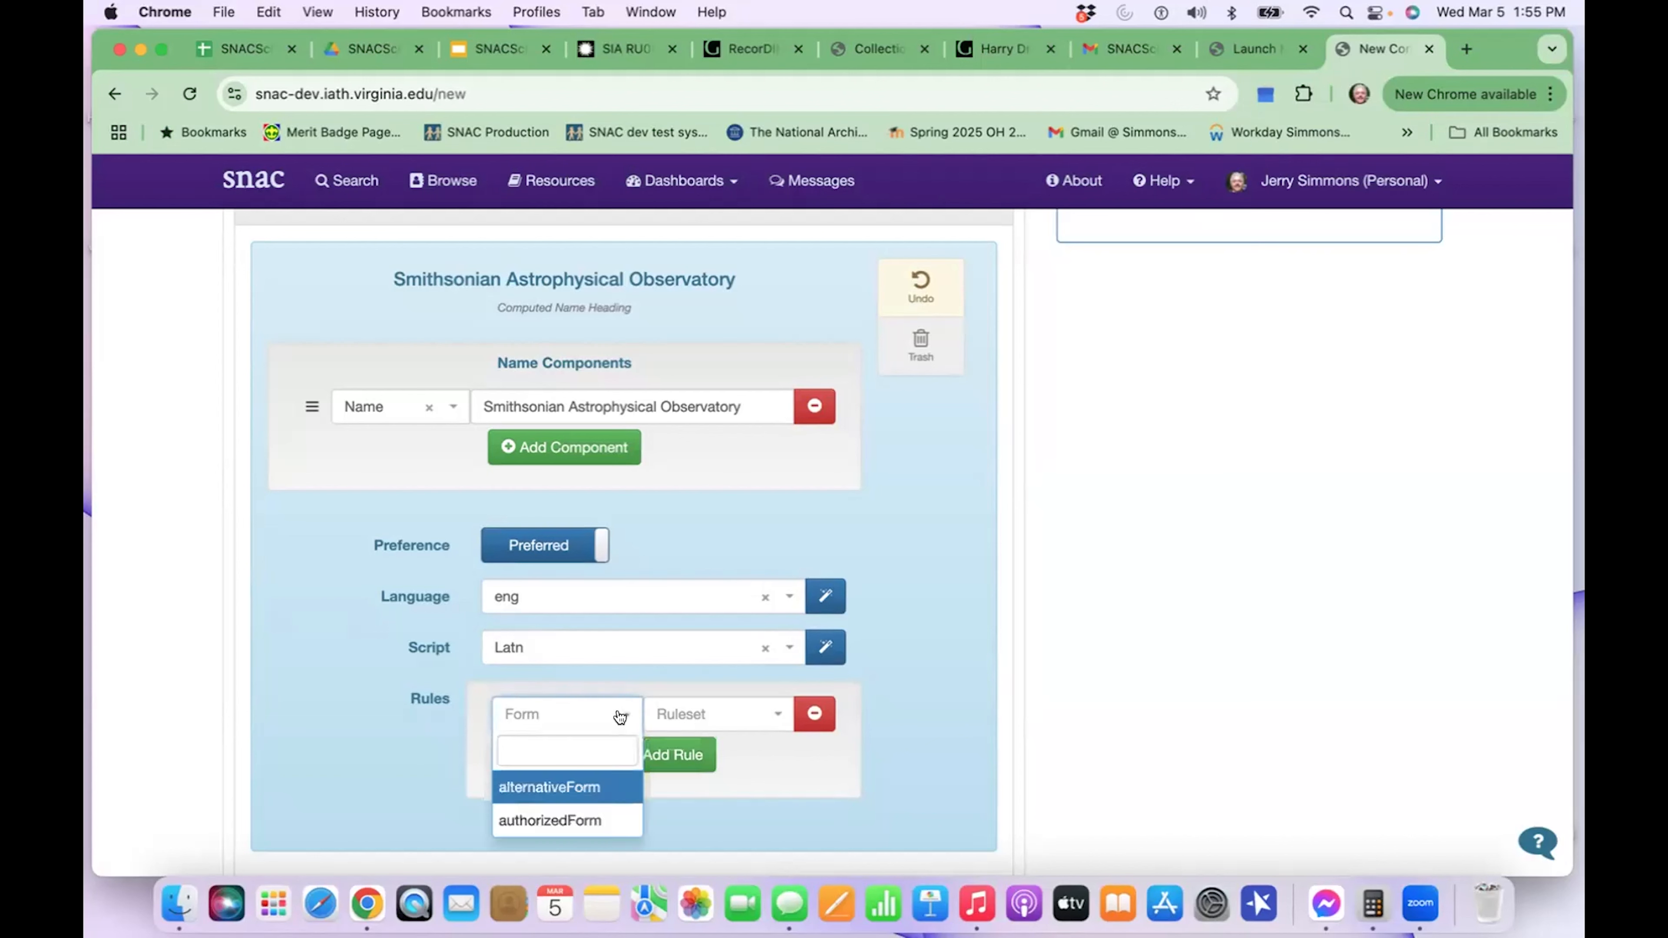
{"action": "left_click", "coordinate": [614, 822]}
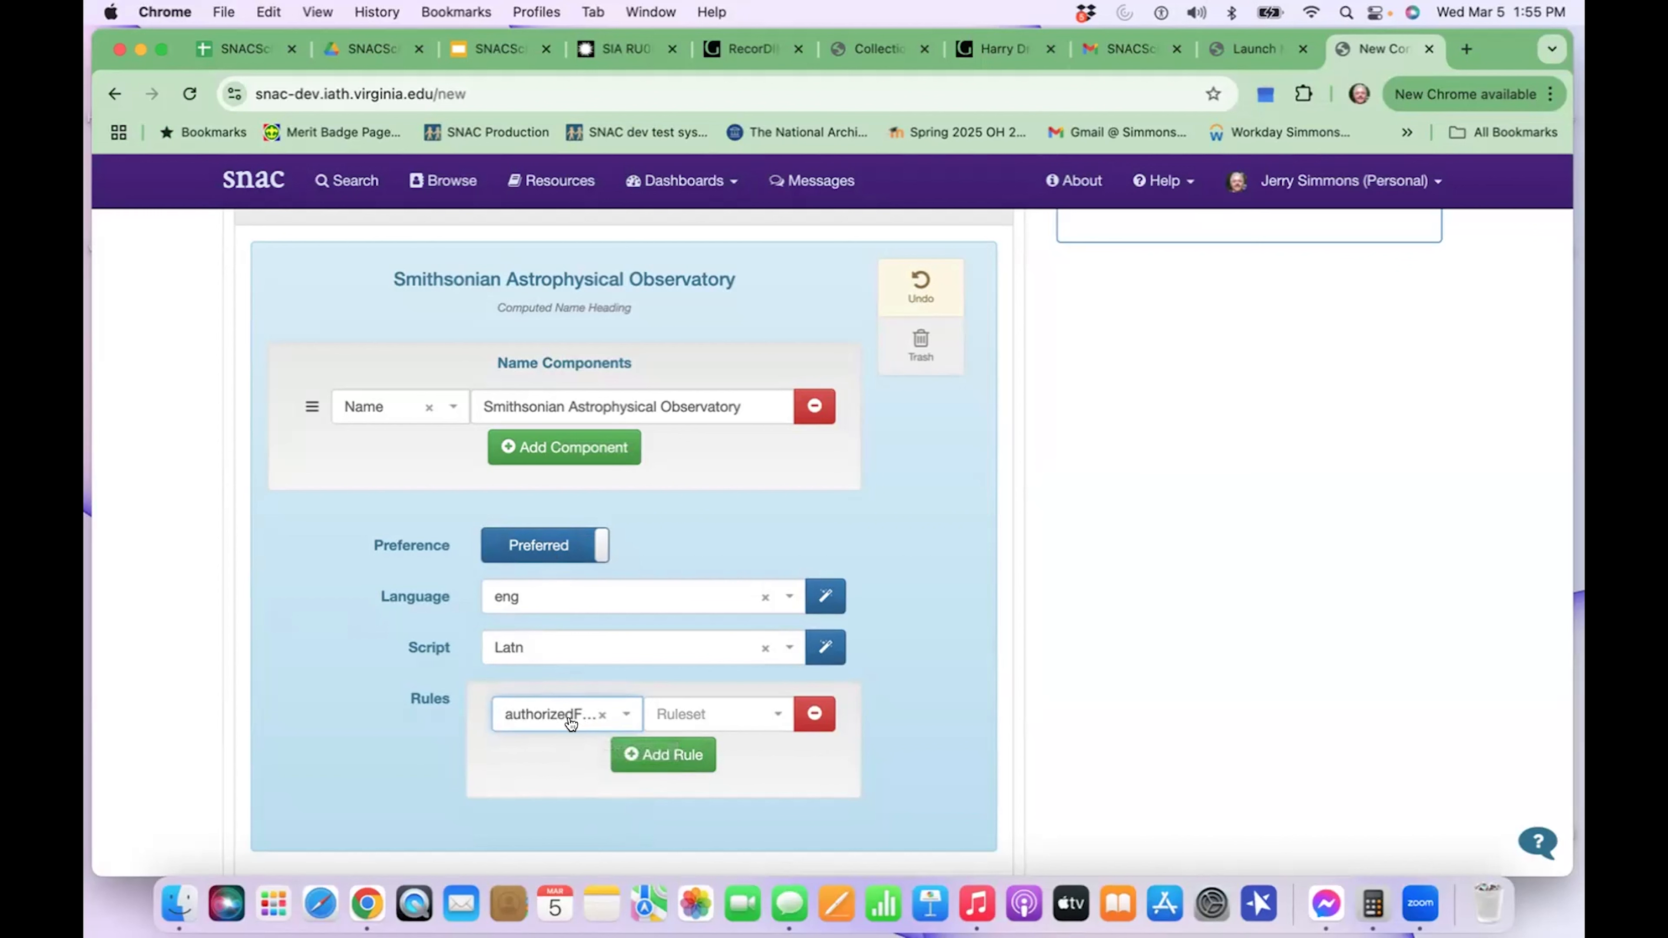
{"action": "left_click", "coordinate": [731, 715]}
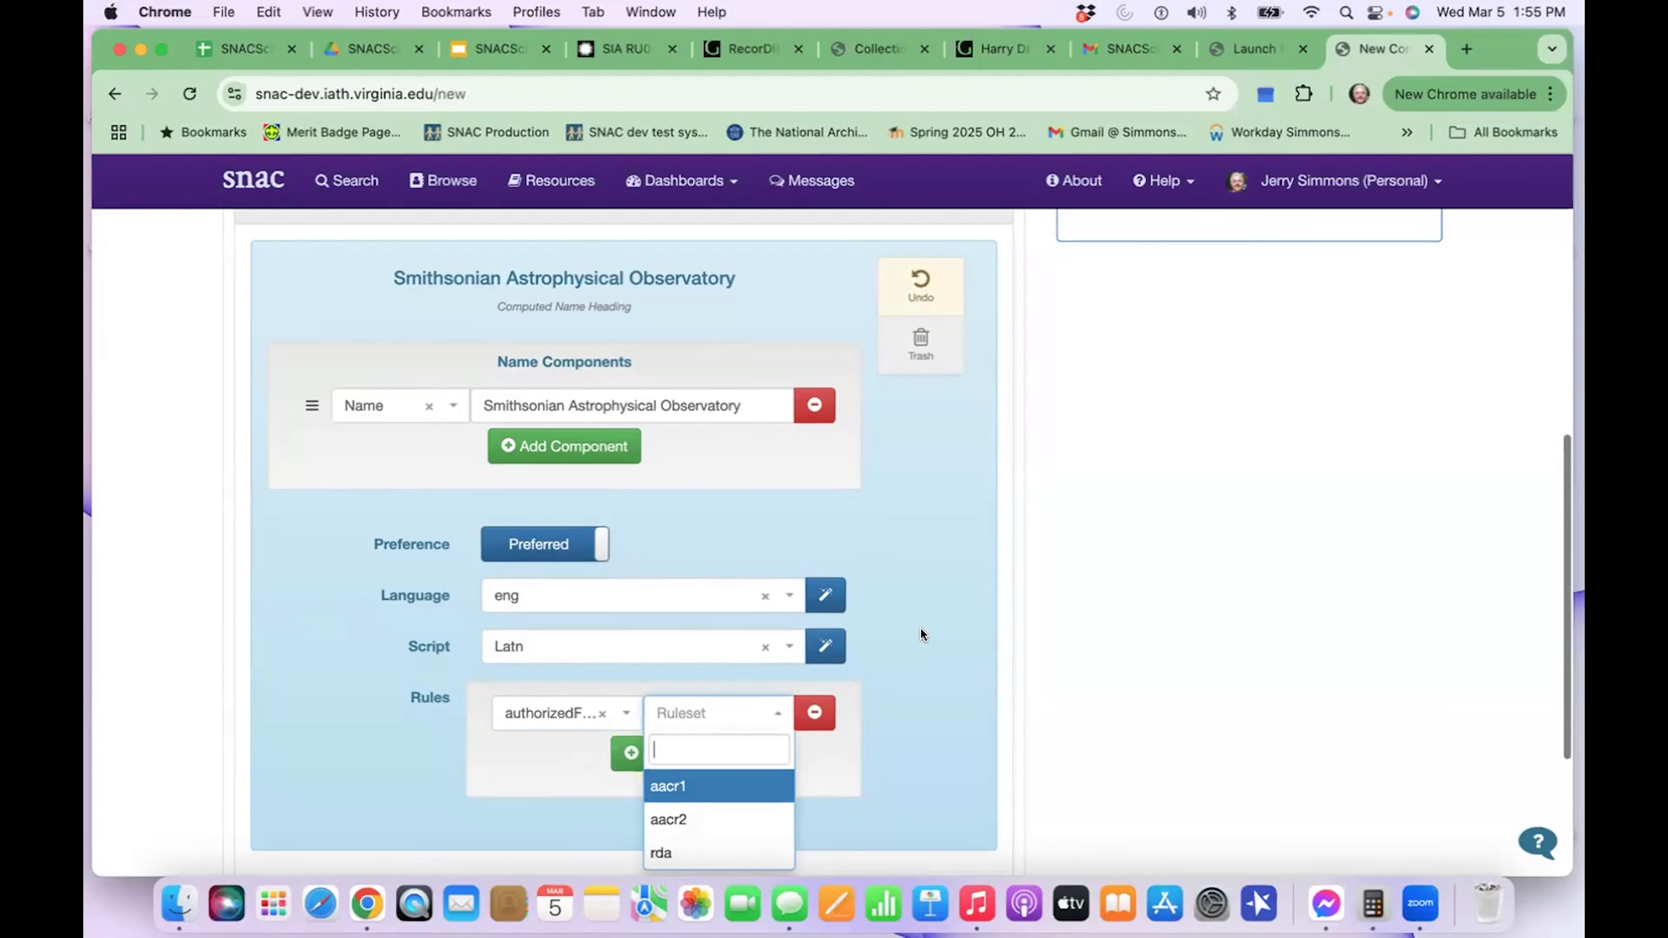
{"action": "scroll", "coordinate": [920, 634], "scroll_direction": "down", "scroll_amount": 3}
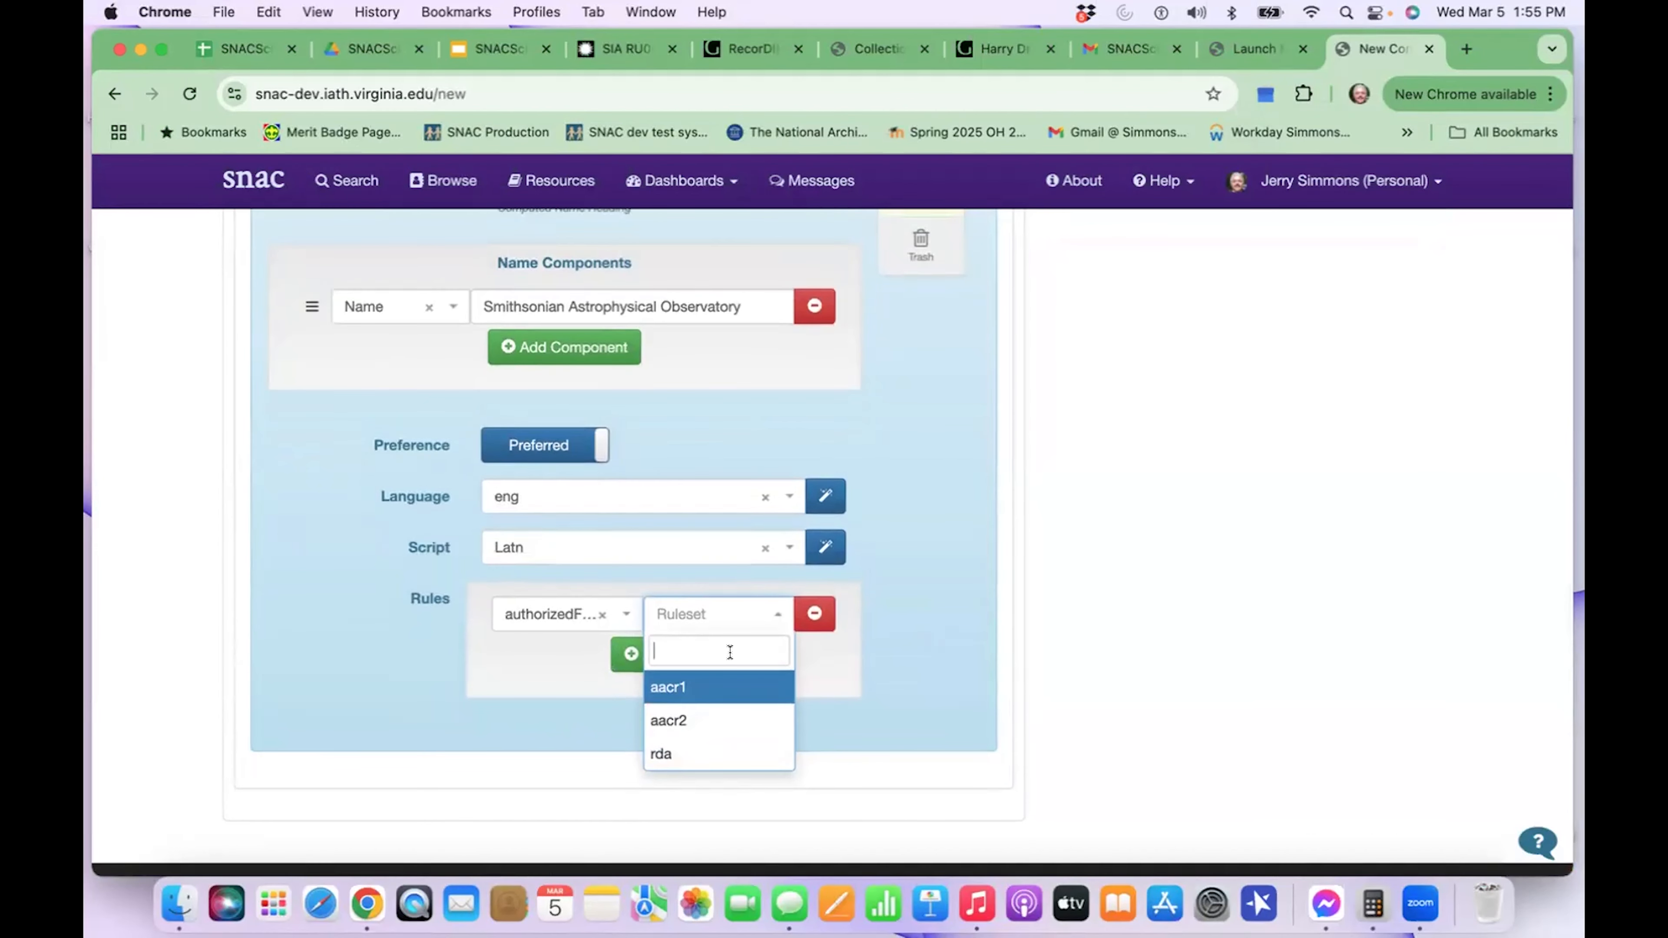
{"action": "left_click", "coordinate": [704, 753]}
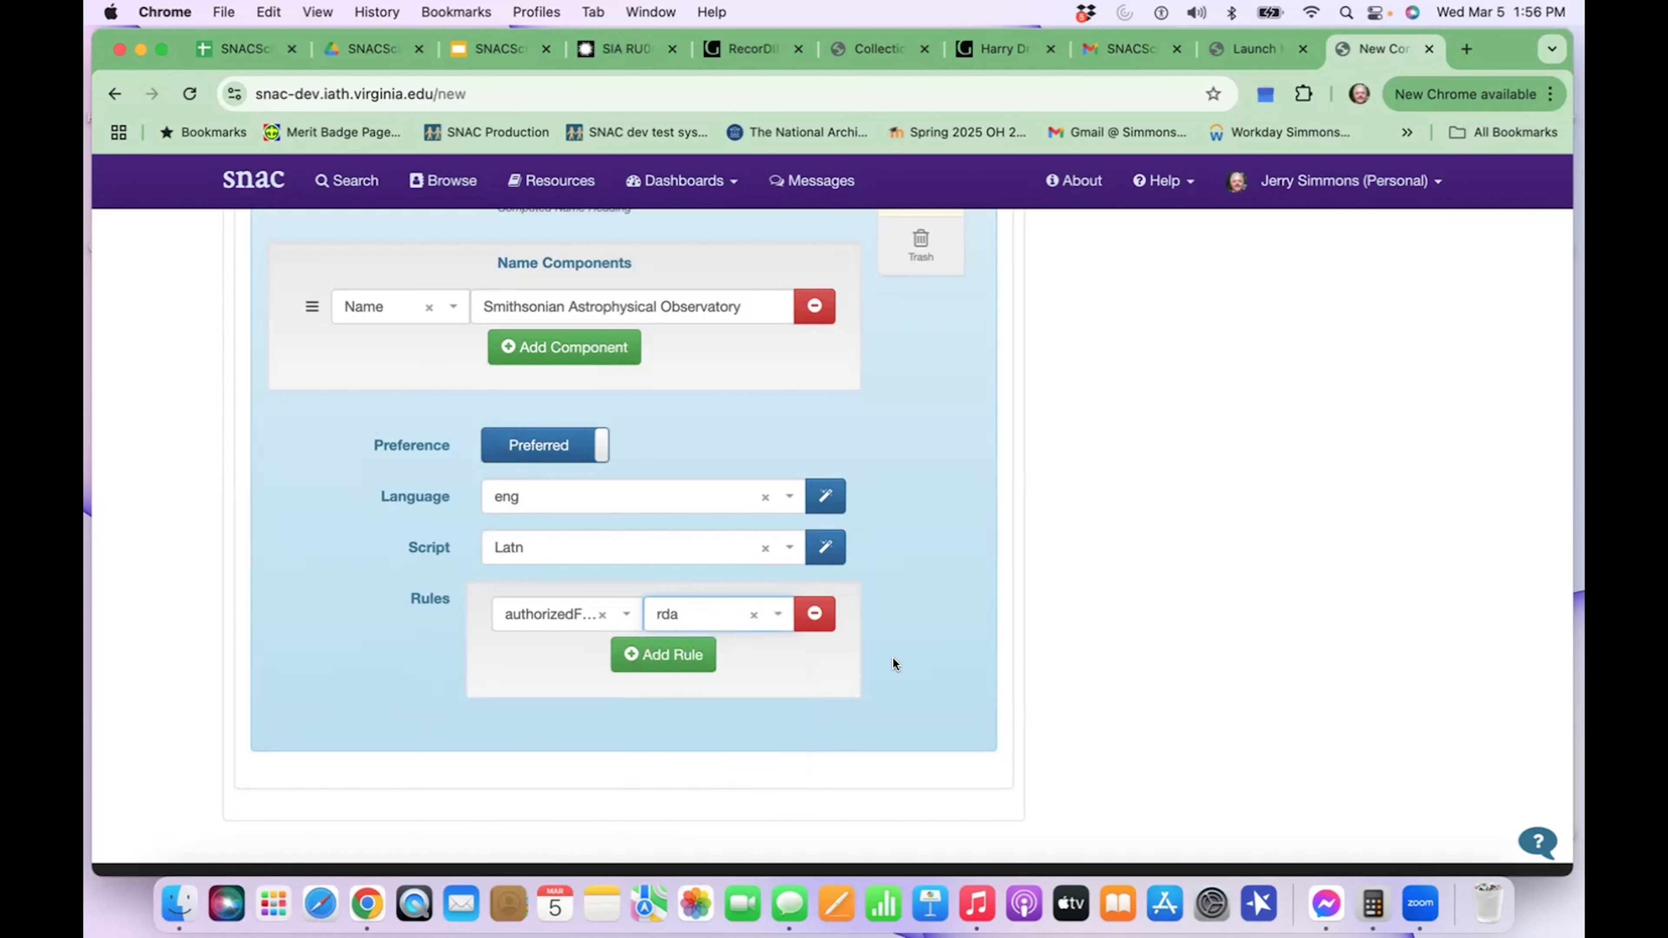
- Continue with the new constellation and check the reconciliation matches for an existing Smithsonian Astrophysical Observatory record
{"action": "scroll", "coordinate": [893, 657], "scroll_direction": "up", "scroll_amount": 4}
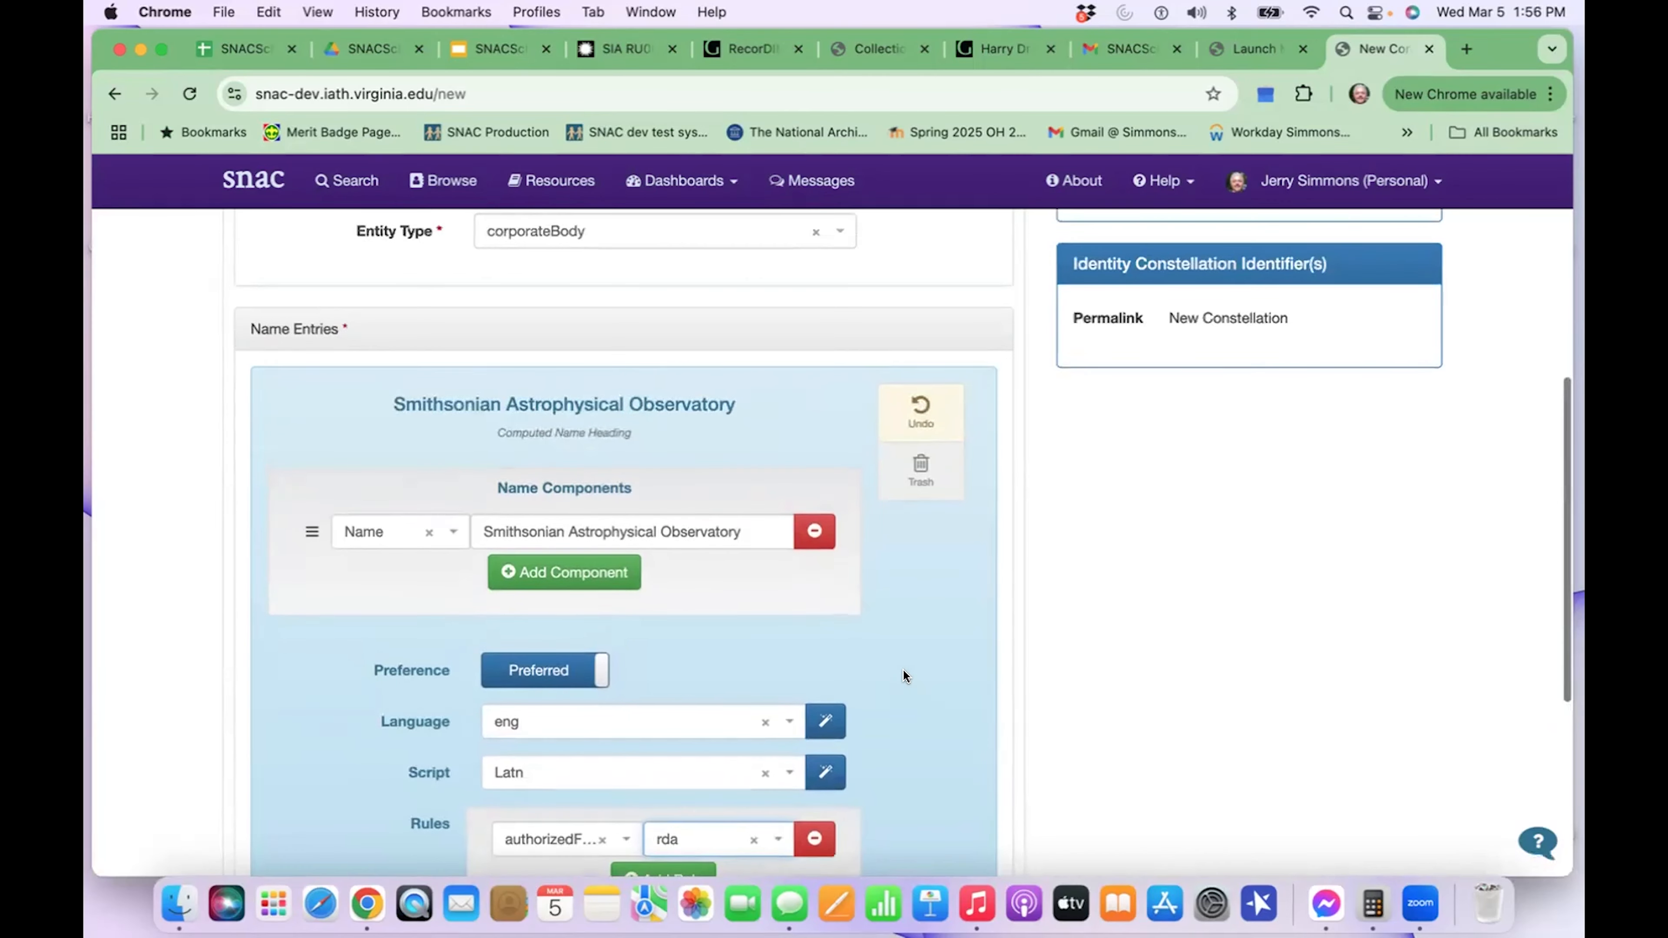
{"action": "scroll", "coordinate": [903, 676], "scroll_direction": "up", "scroll_amount": 7}
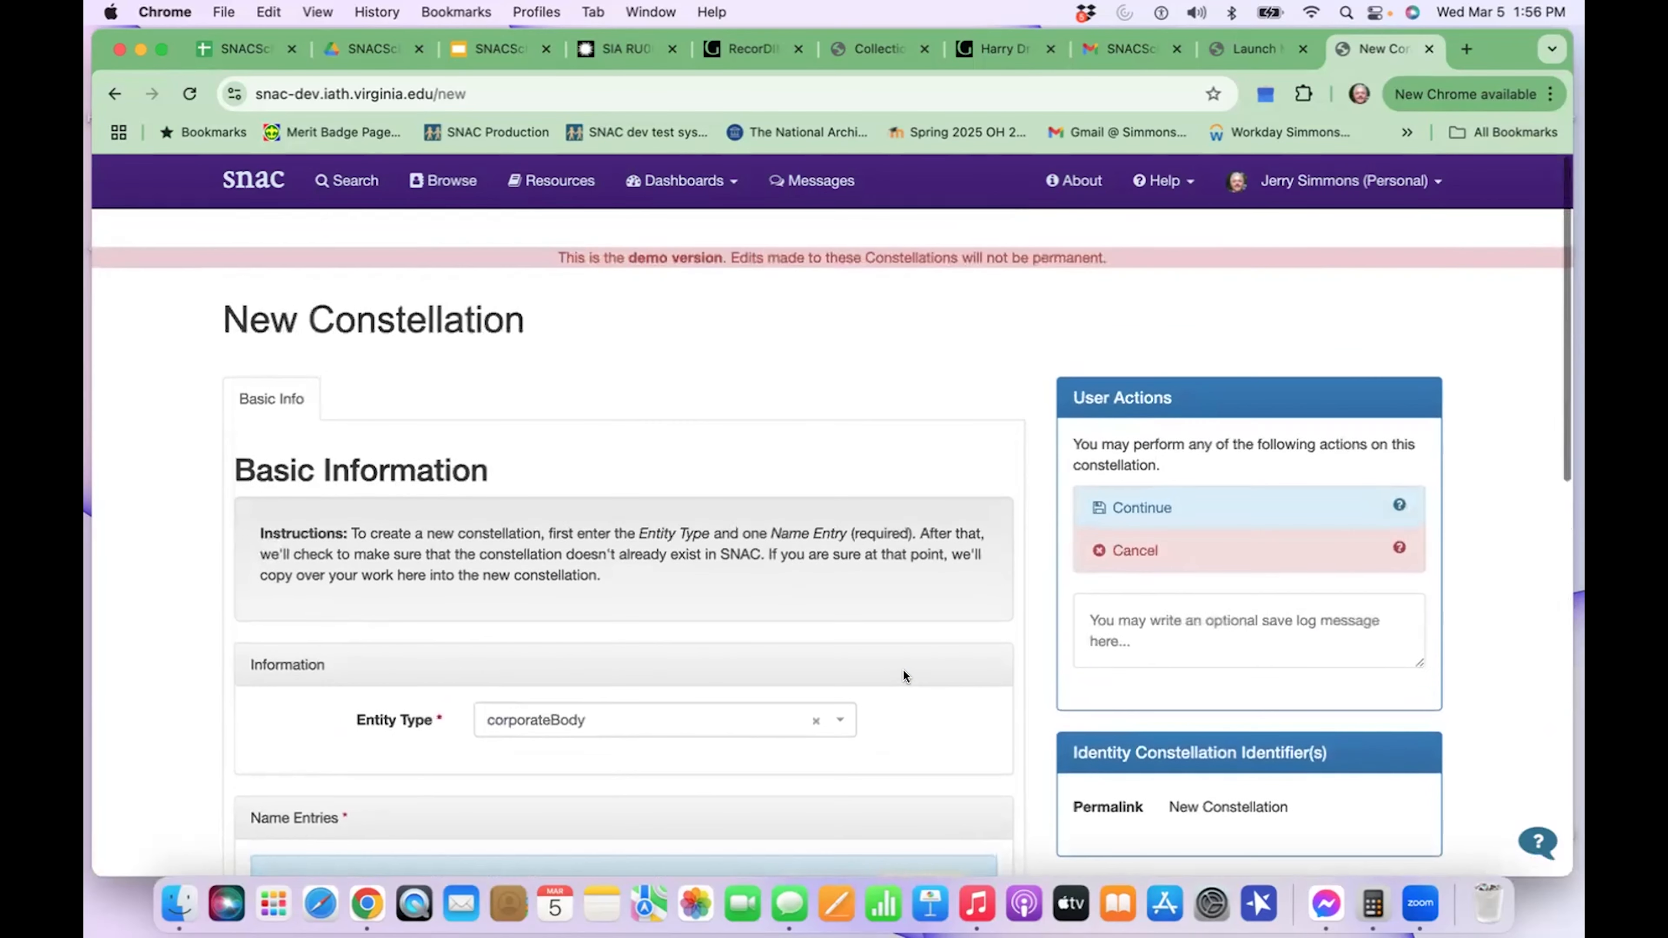
{"action": "left_click", "coordinate": [1211, 512]}
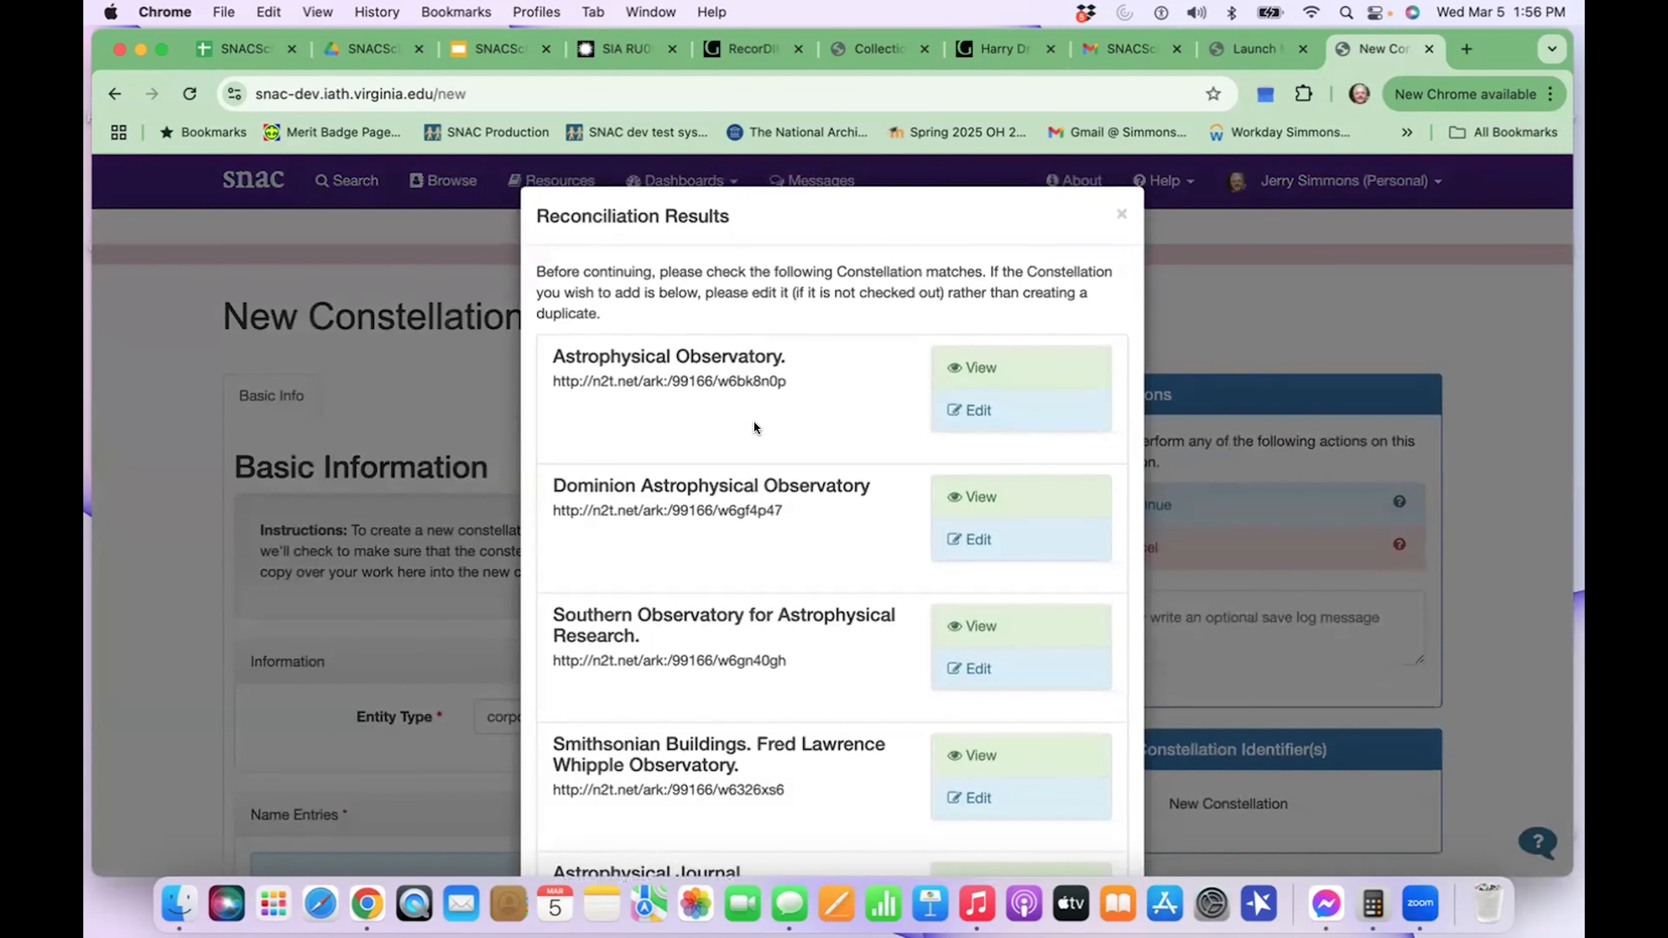
{"action": "scroll", "coordinate": [754, 423], "scroll_direction": "down", "scroll_amount": 5}
{"action": "scroll", "coordinate": [754, 419], "scroll_direction": "down", "scroll_amount": 10}
{"action": "scroll", "coordinate": [753, 422], "scroll_direction": "down", "scroll_amount": 6}
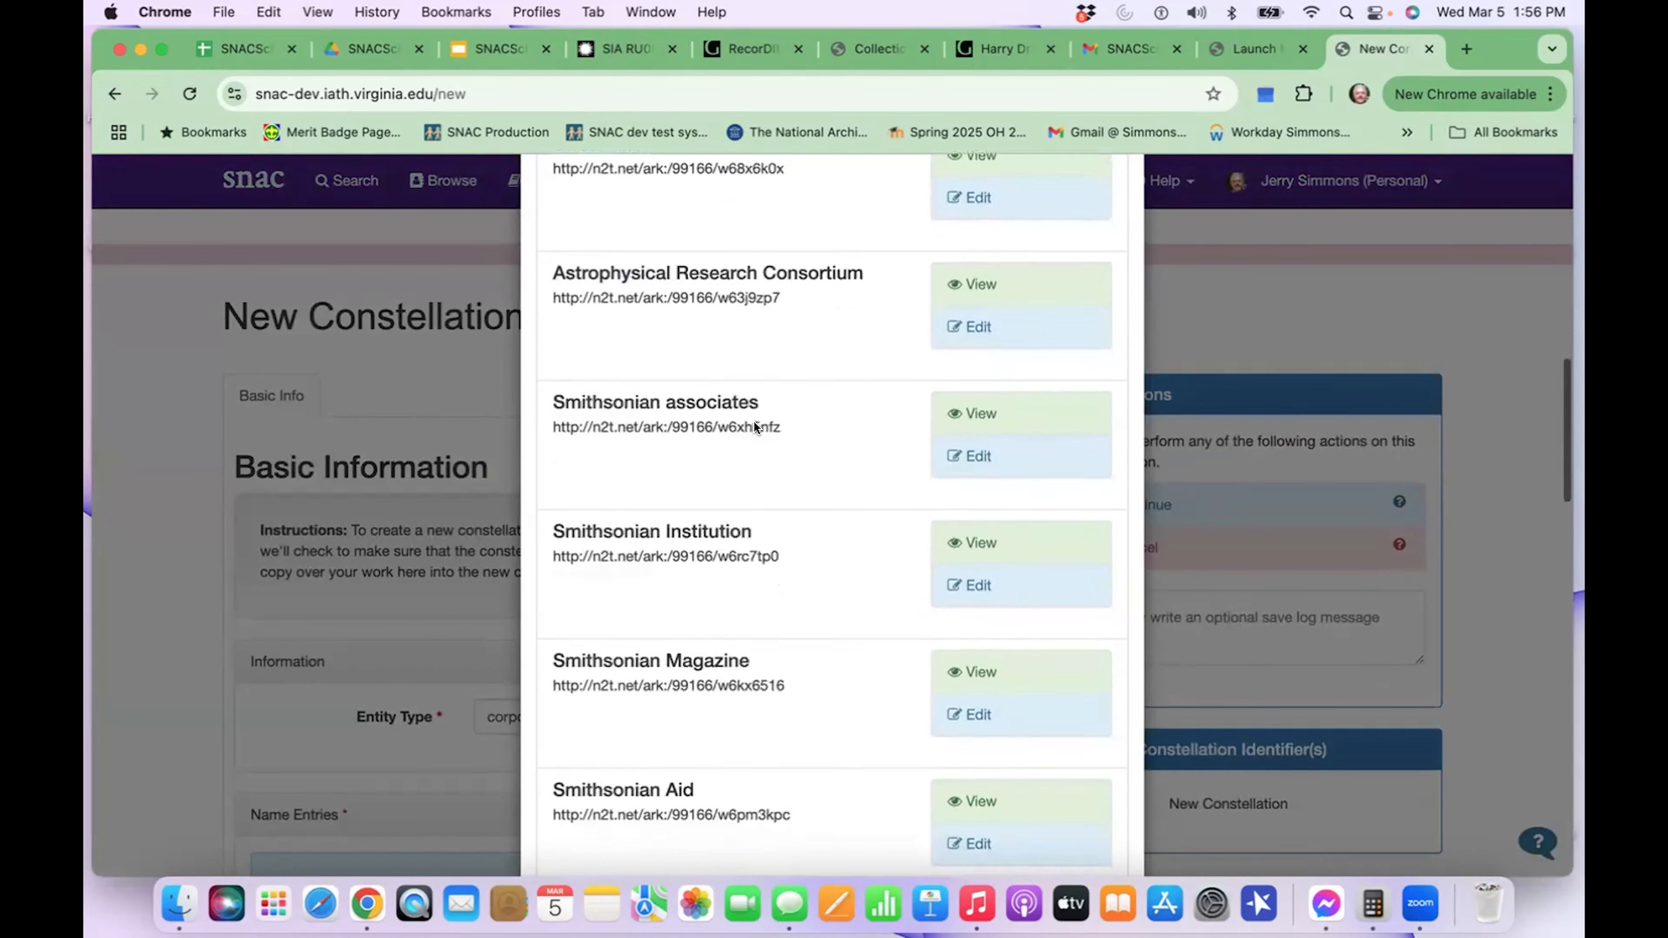
{"action": "scroll", "coordinate": [753, 425], "scroll_direction": "down", "scroll_amount": 5}
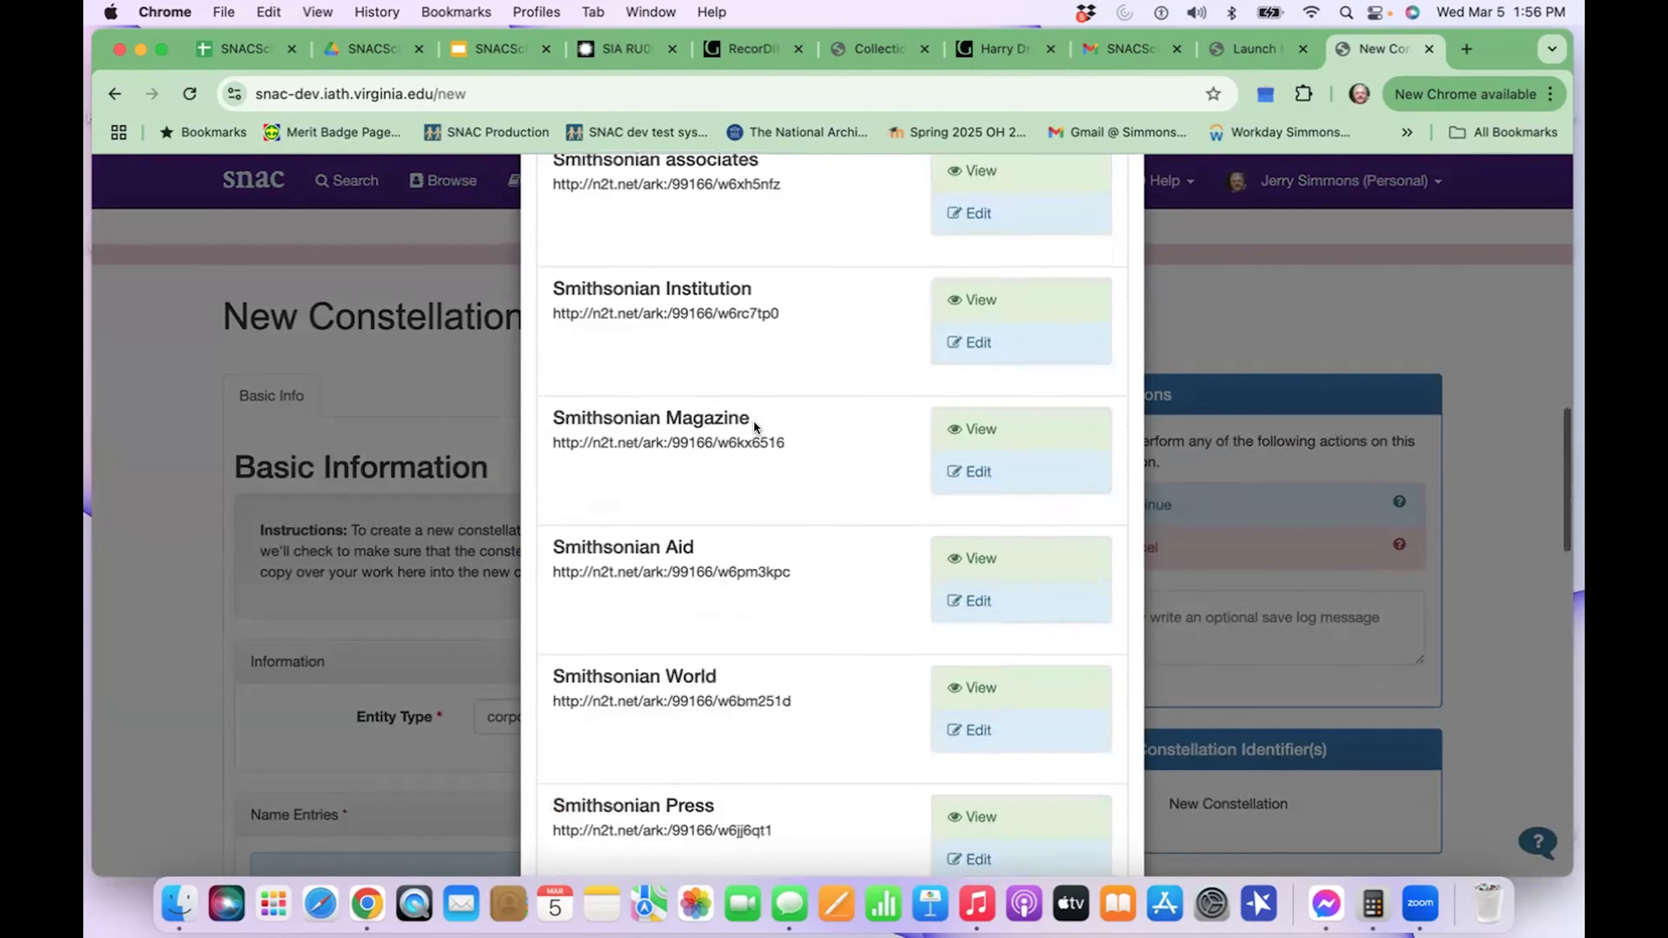
{"action": "scroll", "coordinate": [753, 426], "scroll_direction": "down", "scroll_amount": 8}
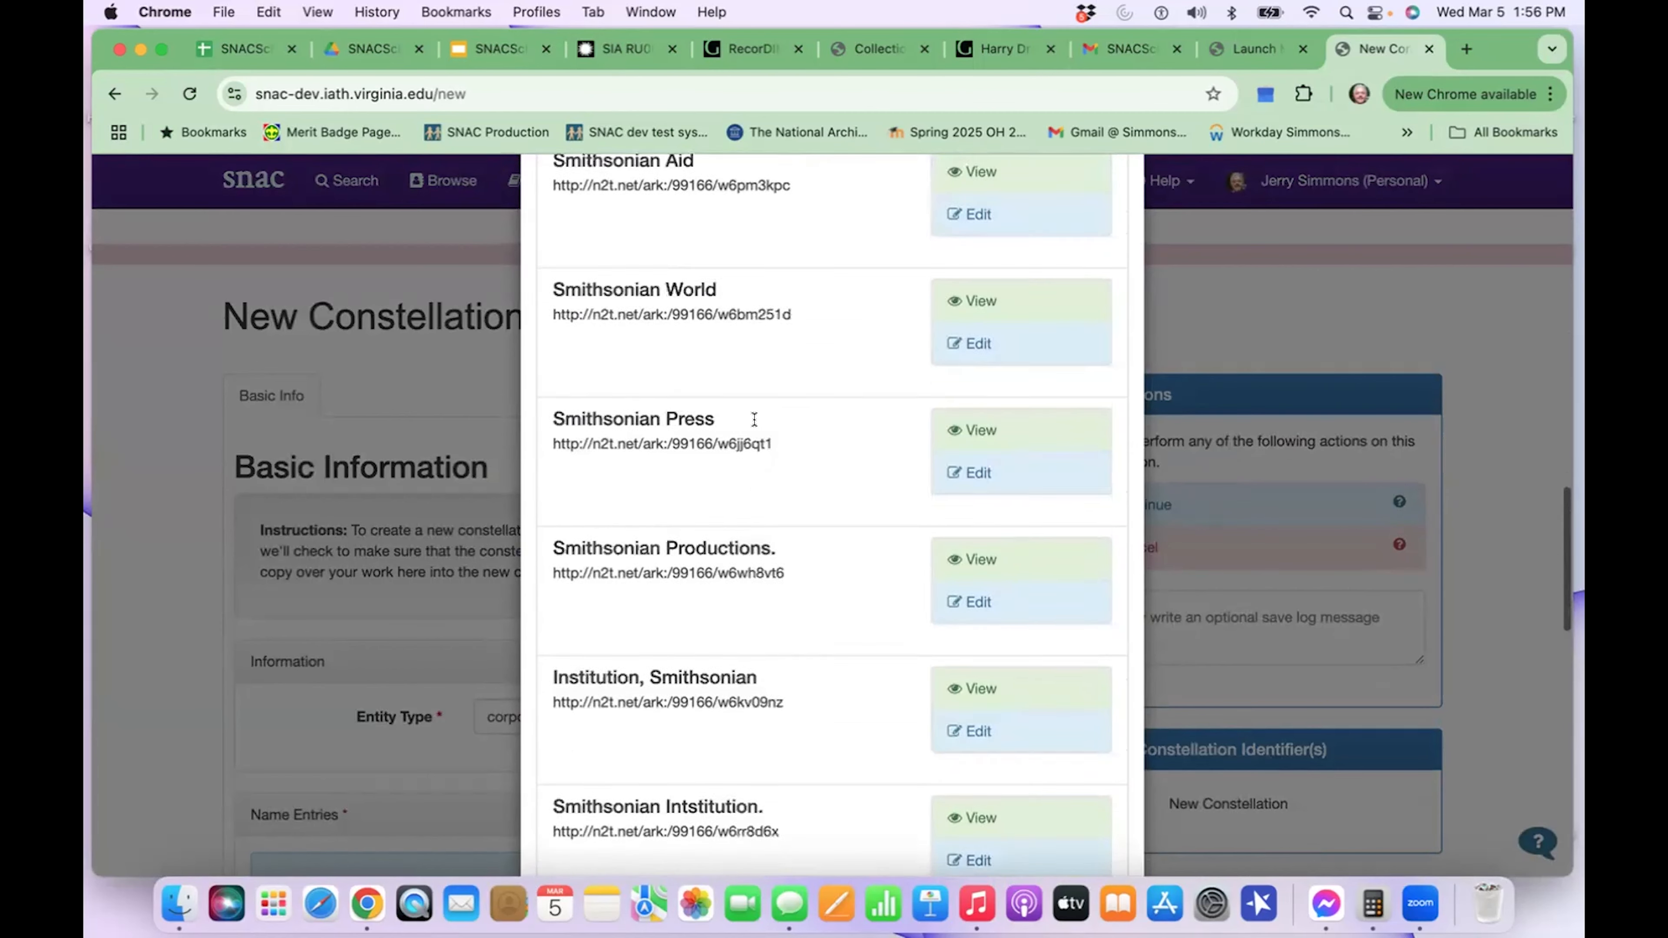
{"action": "scroll", "coordinate": [754, 419], "scroll_direction": "down", "scroll_amount": 11}
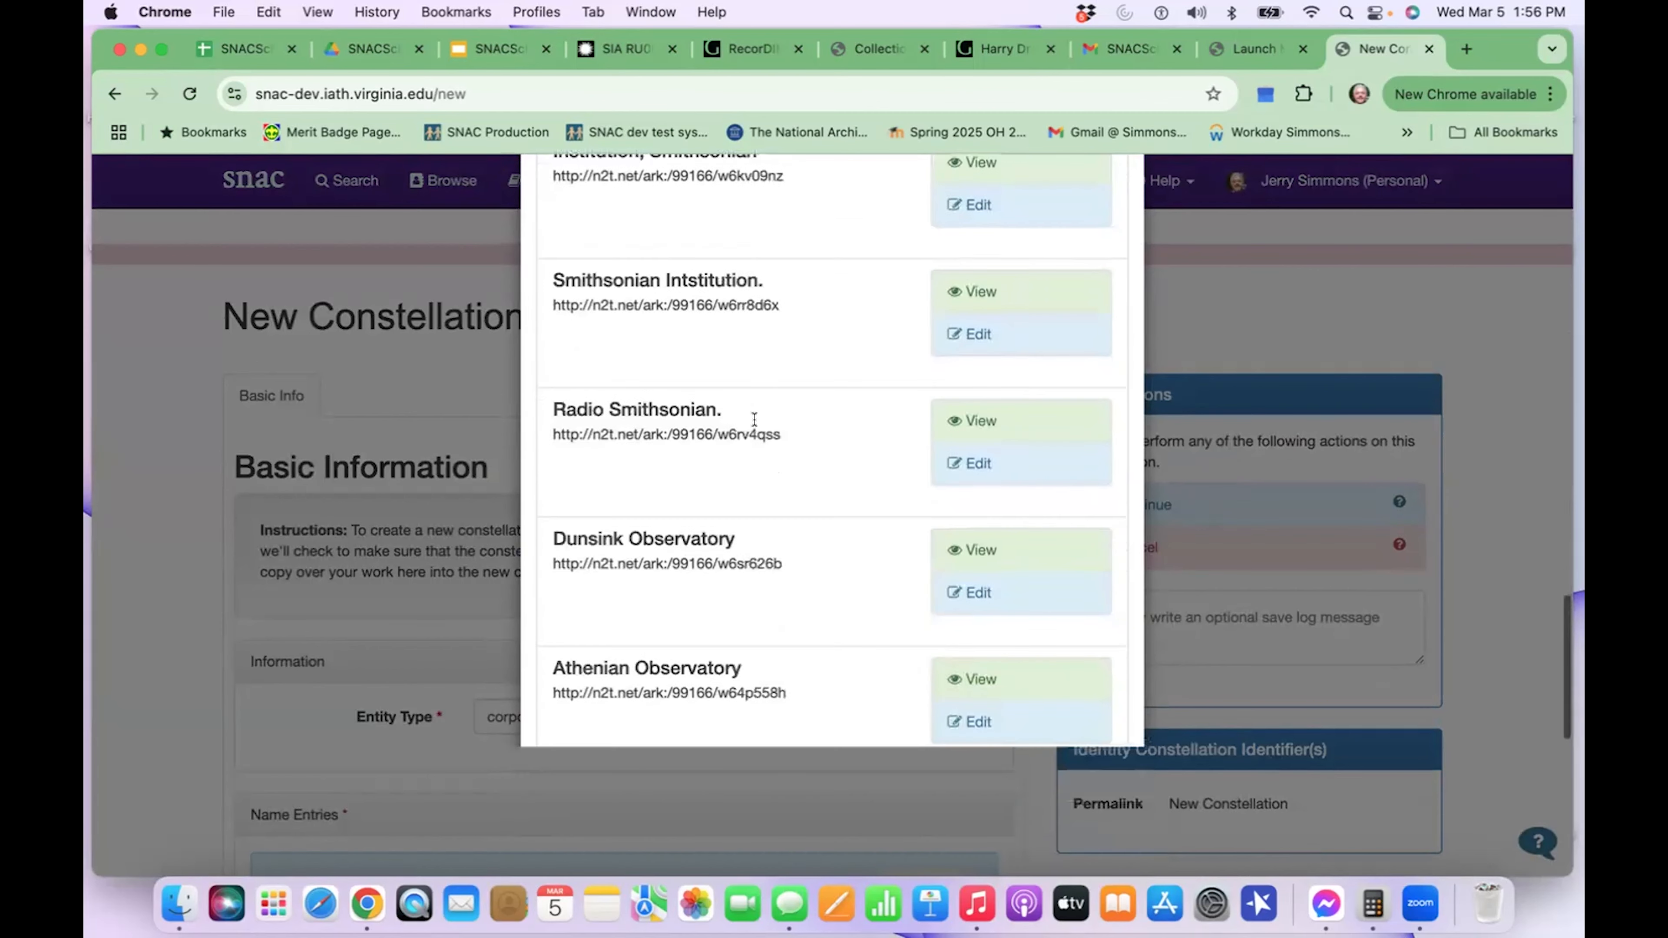
{"action": "scroll", "coordinate": [754, 419], "scroll_direction": "down", "scroll_amount": 1}
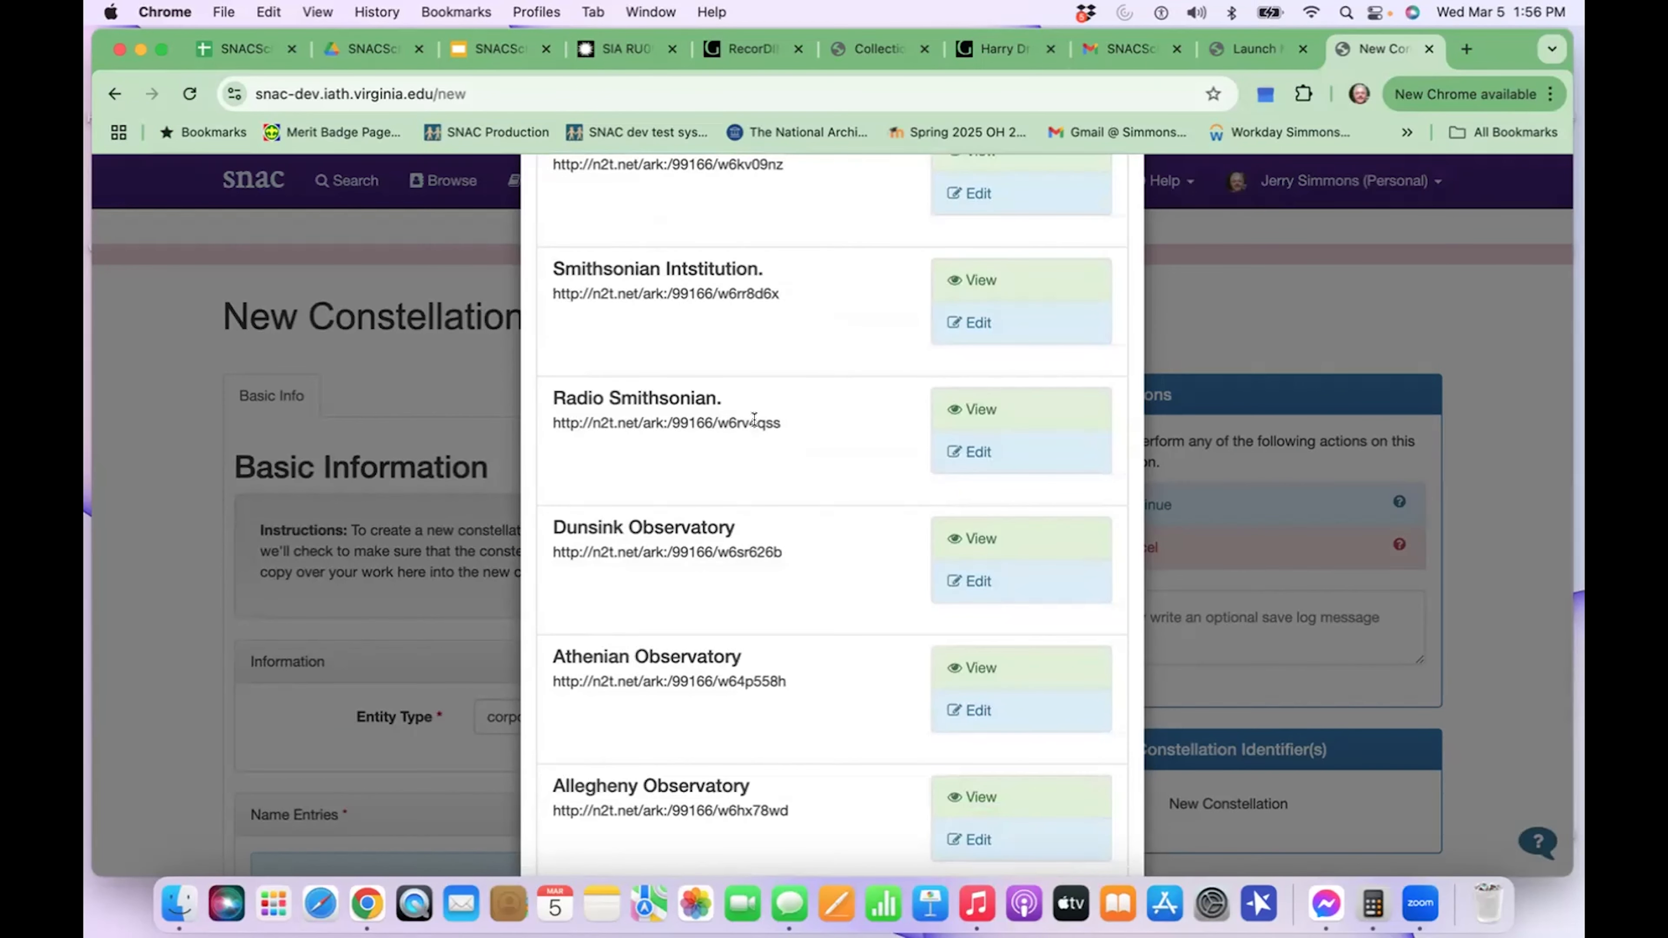
{"action": "scroll", "coordinate": [754, 419], "scroll_direction": "down", "scroll_amount": 10}
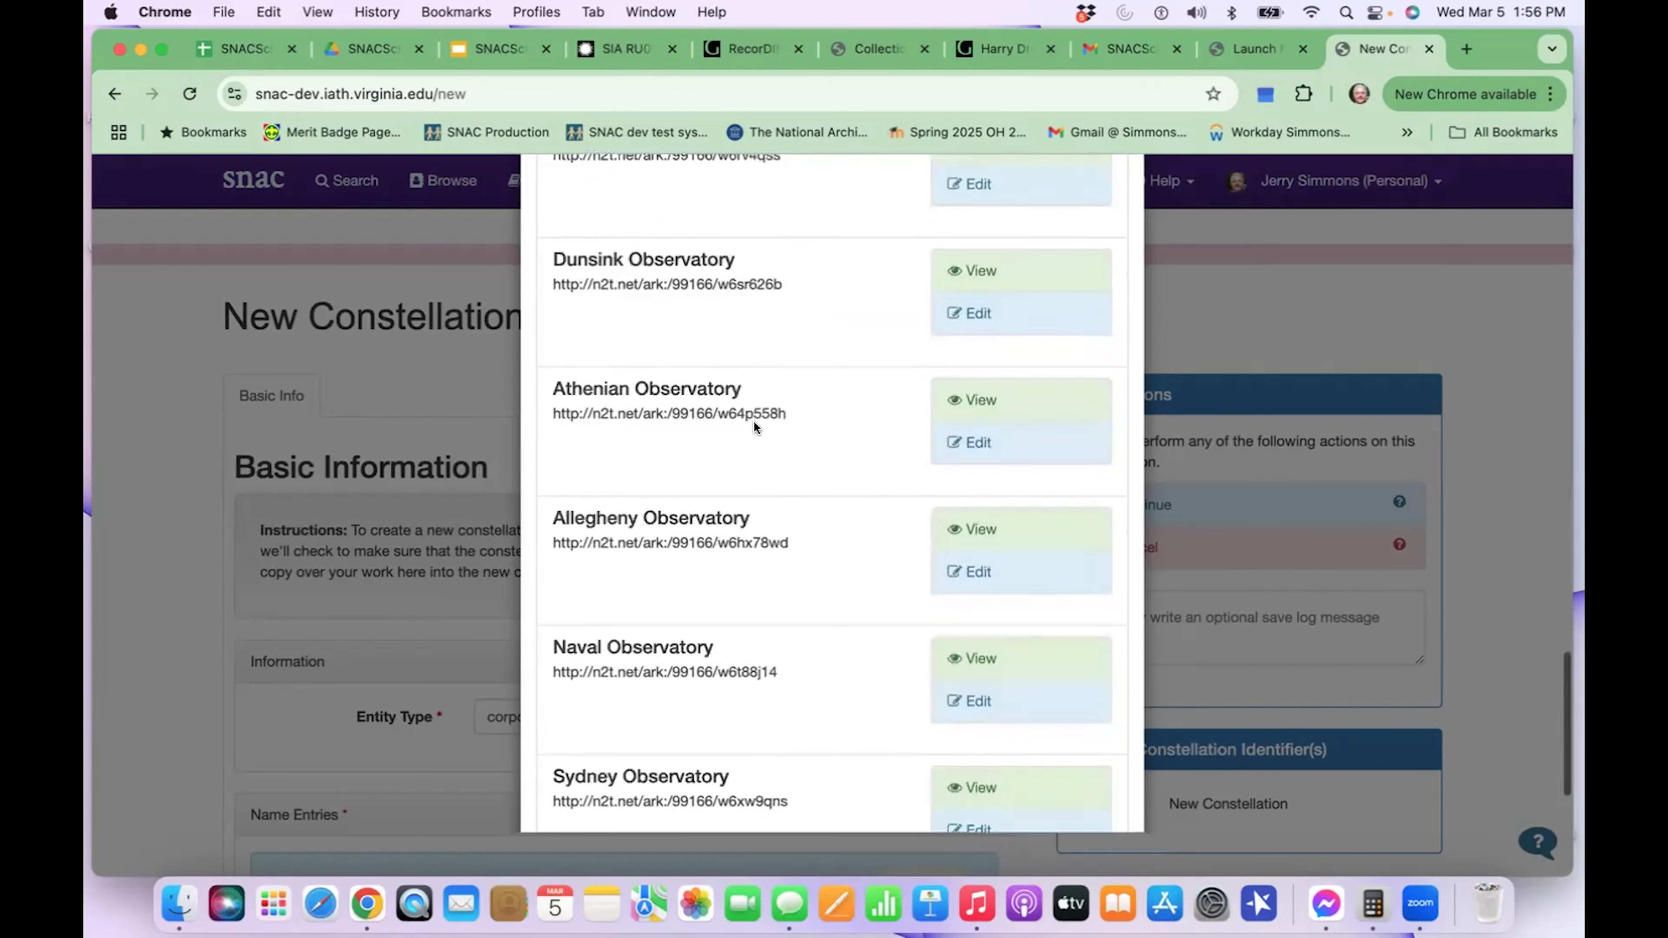
{"action": "scroll", "coordinate": [754, 424], "scroll_direction": "down", "scroll_amount": 3}
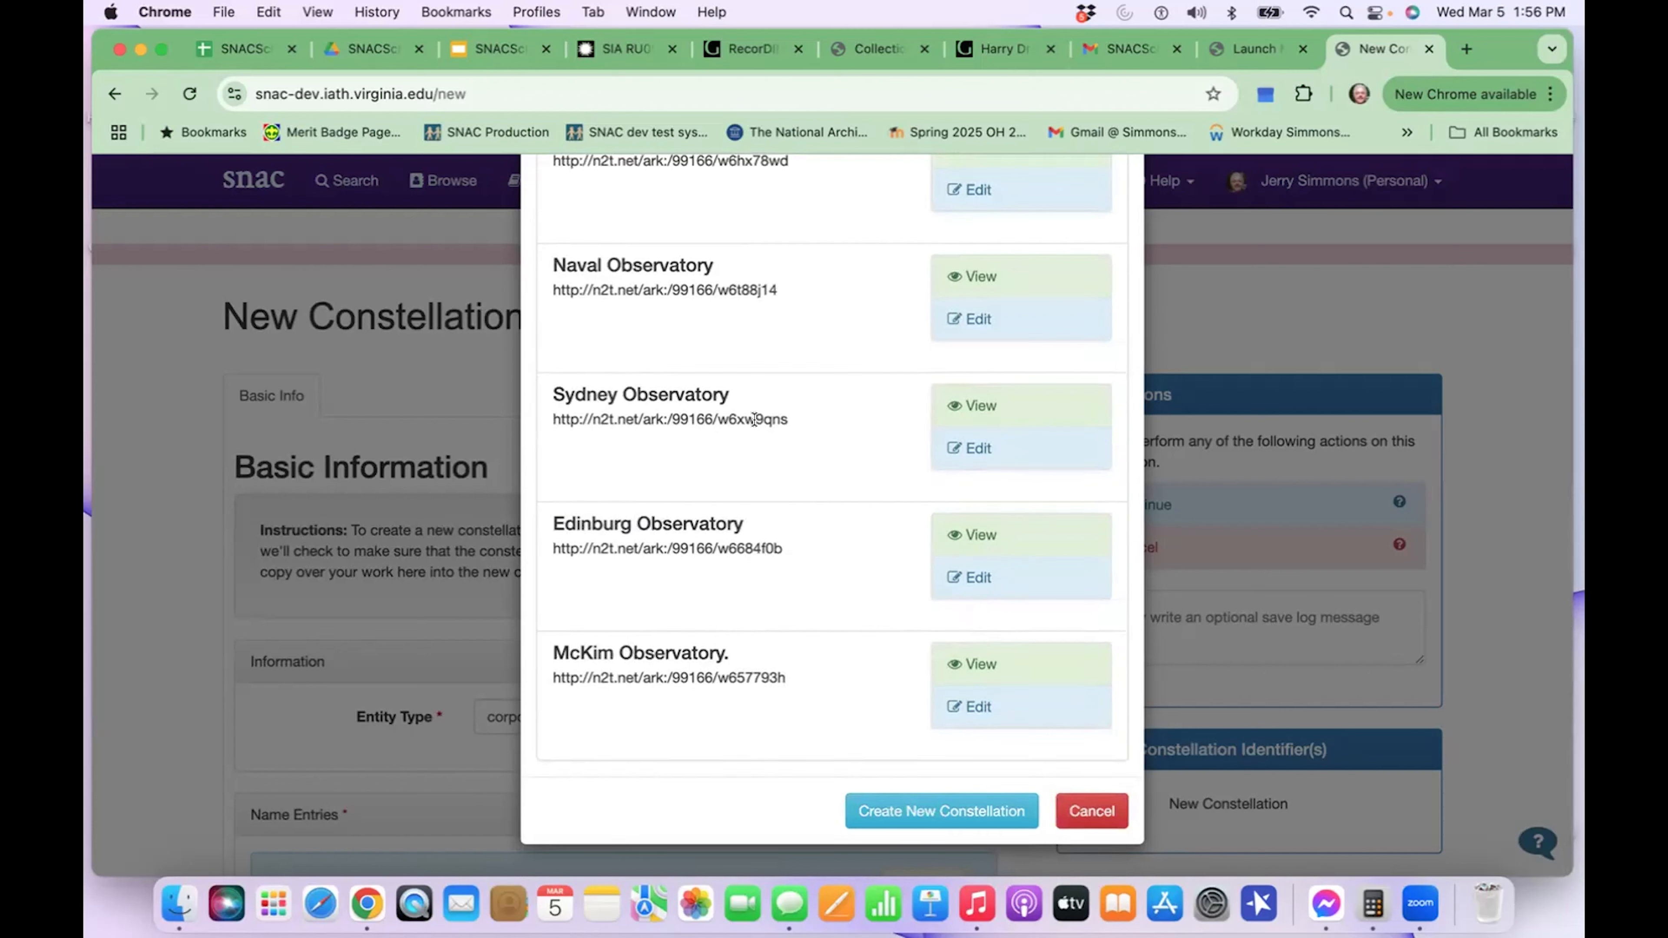
- Create the new constellation from the reconciliation results and review its name entry
{"action": "left_click", "coordinate": [978, 815]}
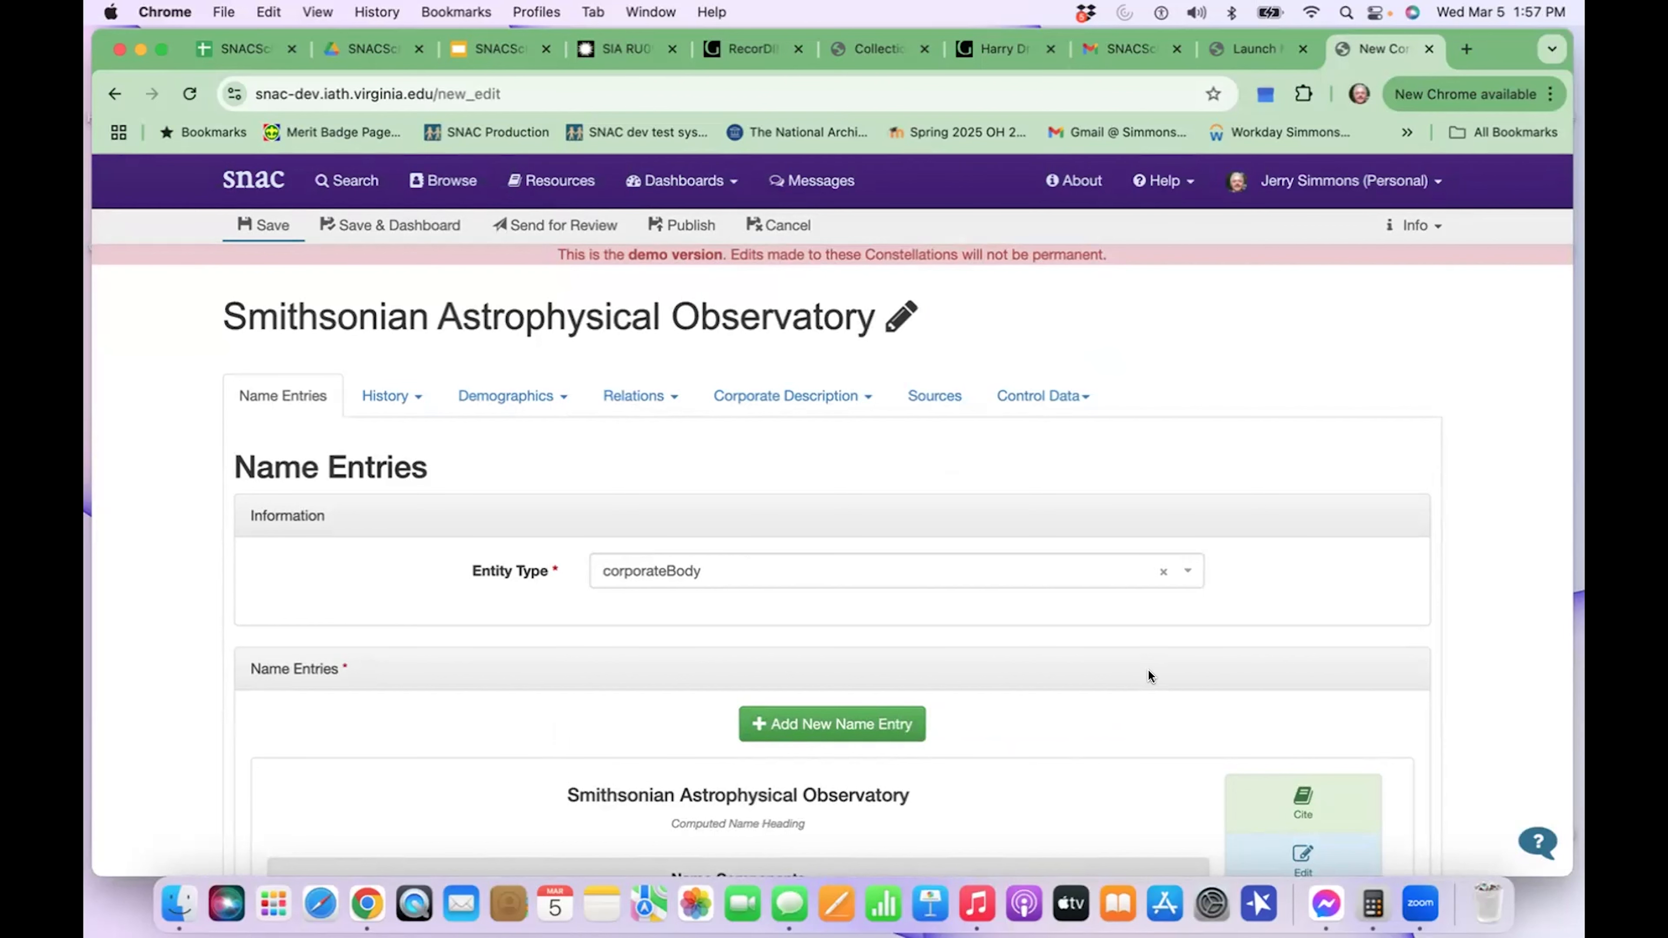
{"action": "scroll", "coordinate": [1148, 671], "scroll_direction": "down", "scroll_amount": 3}
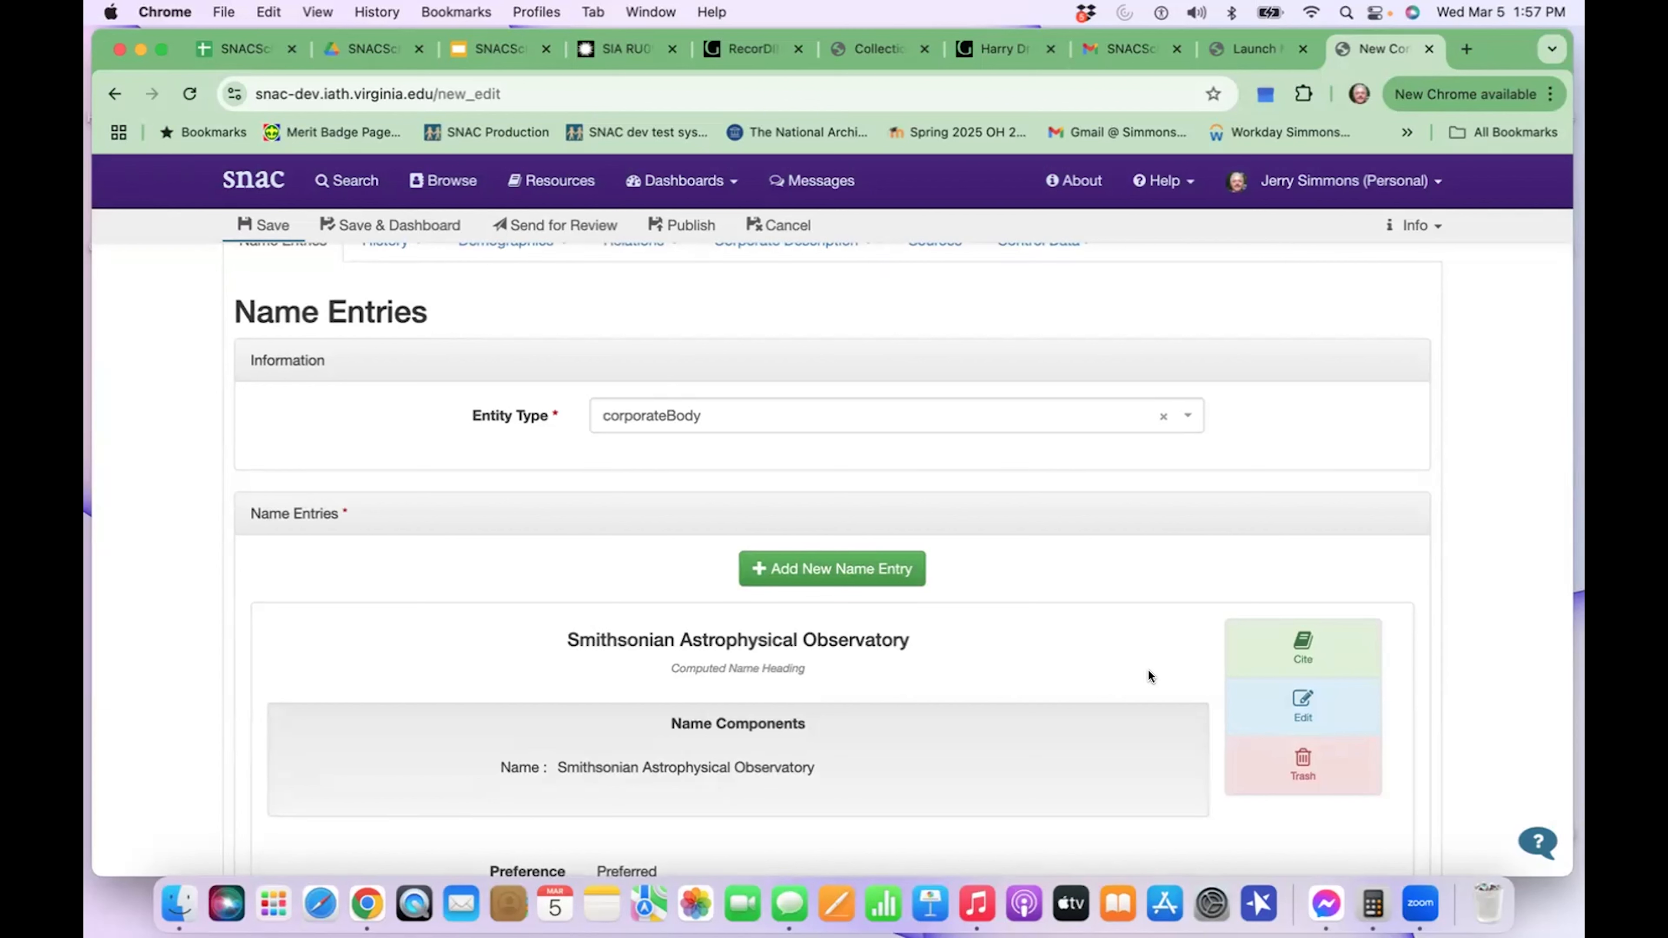
{"action": "scroll", "coordinate": [1148, 668], "scroll_direction": "down", "scroll_amount": 2}
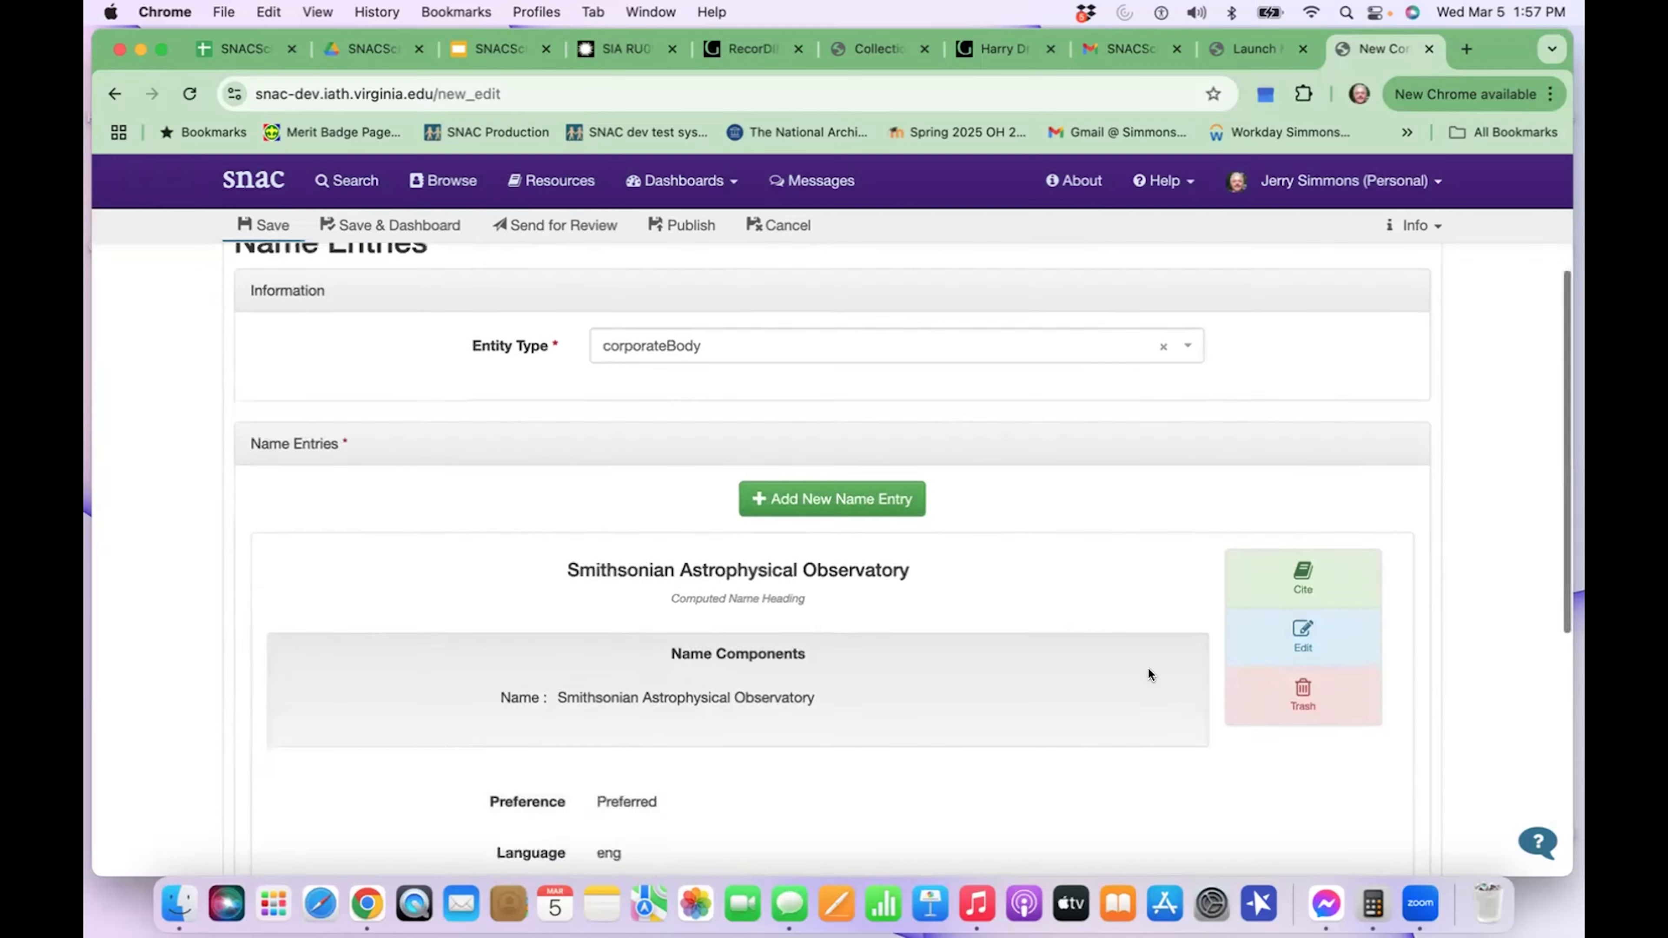
- Examine the Record Unit 474 finding aid at the Smithsonian Institution Archives, including its overview, historical note, descriptive entry and index terms
{"action": "left_click", "coordinate": [648, 43]}
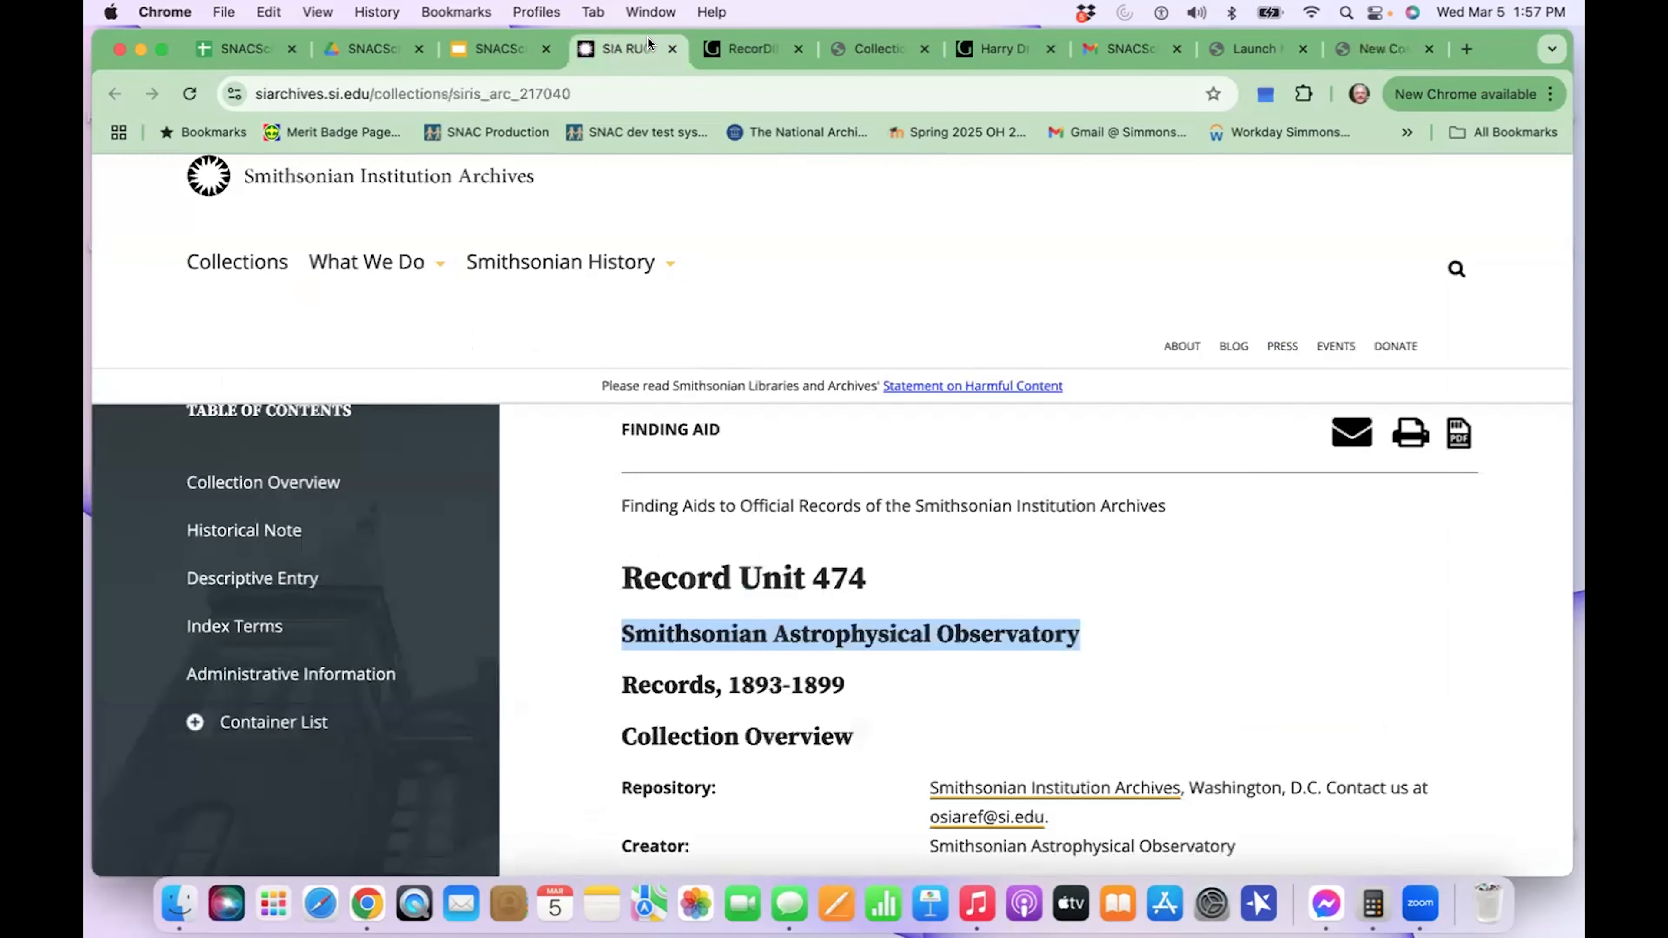
{"action": "scroll", "coordinate": [1096, 582], "scroll_direction": "down", "scroll_amount": 3}
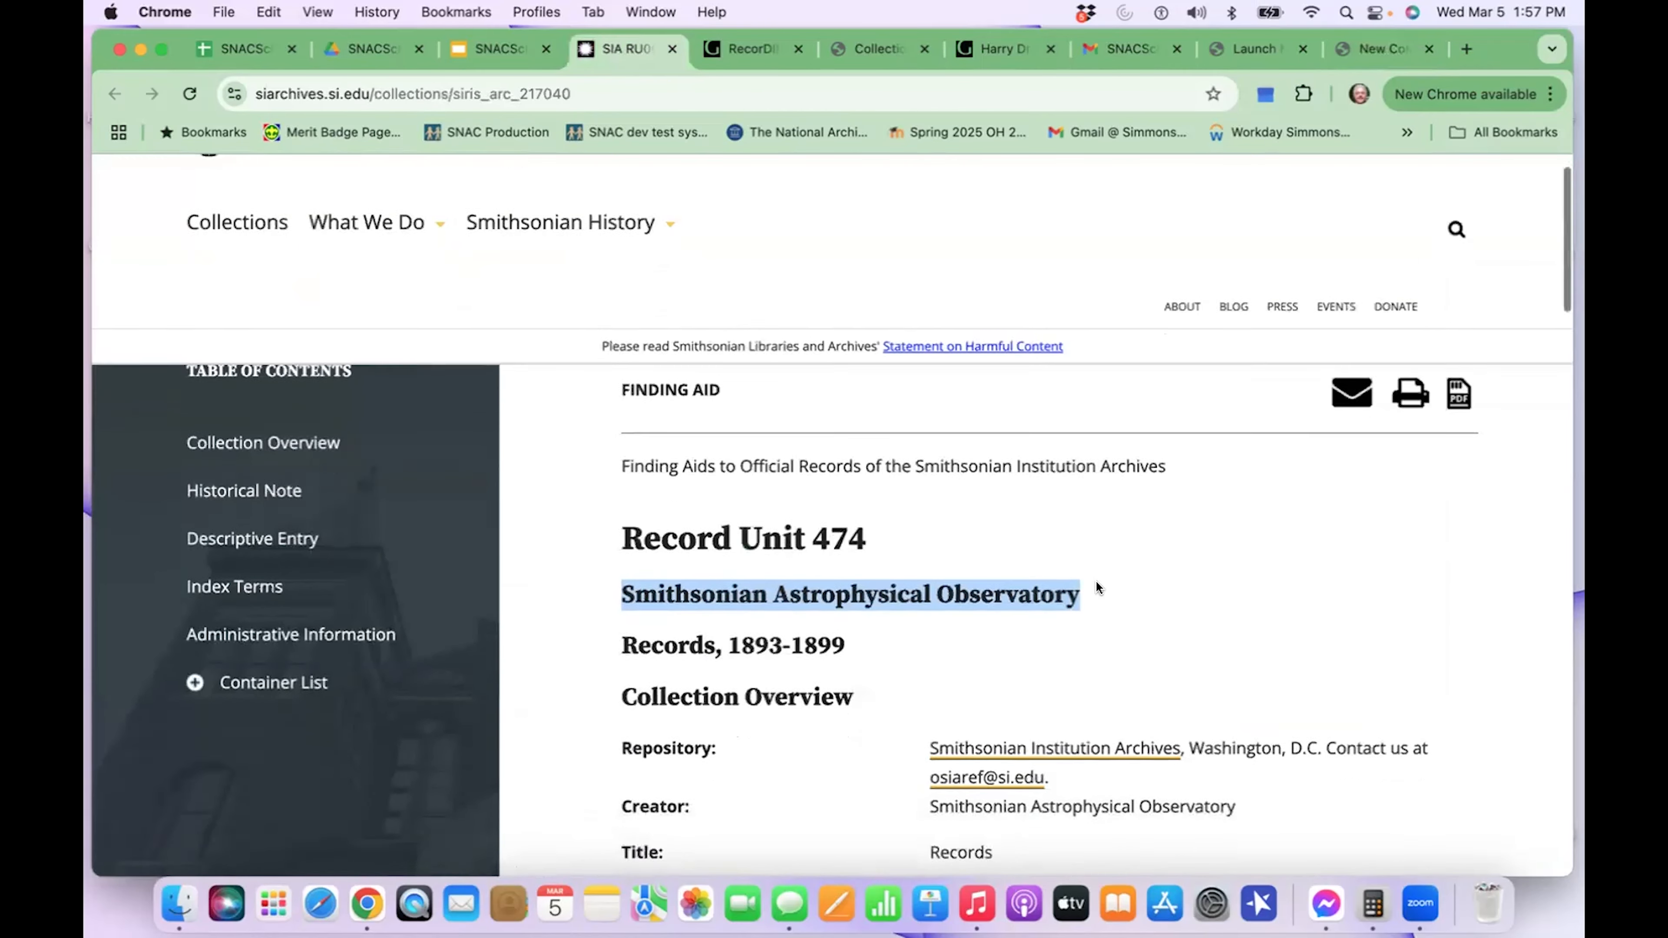
{"action": "scroll", "coordinate": [1096, 582], "scroll_direction": "down", "scroll_amount": 8}
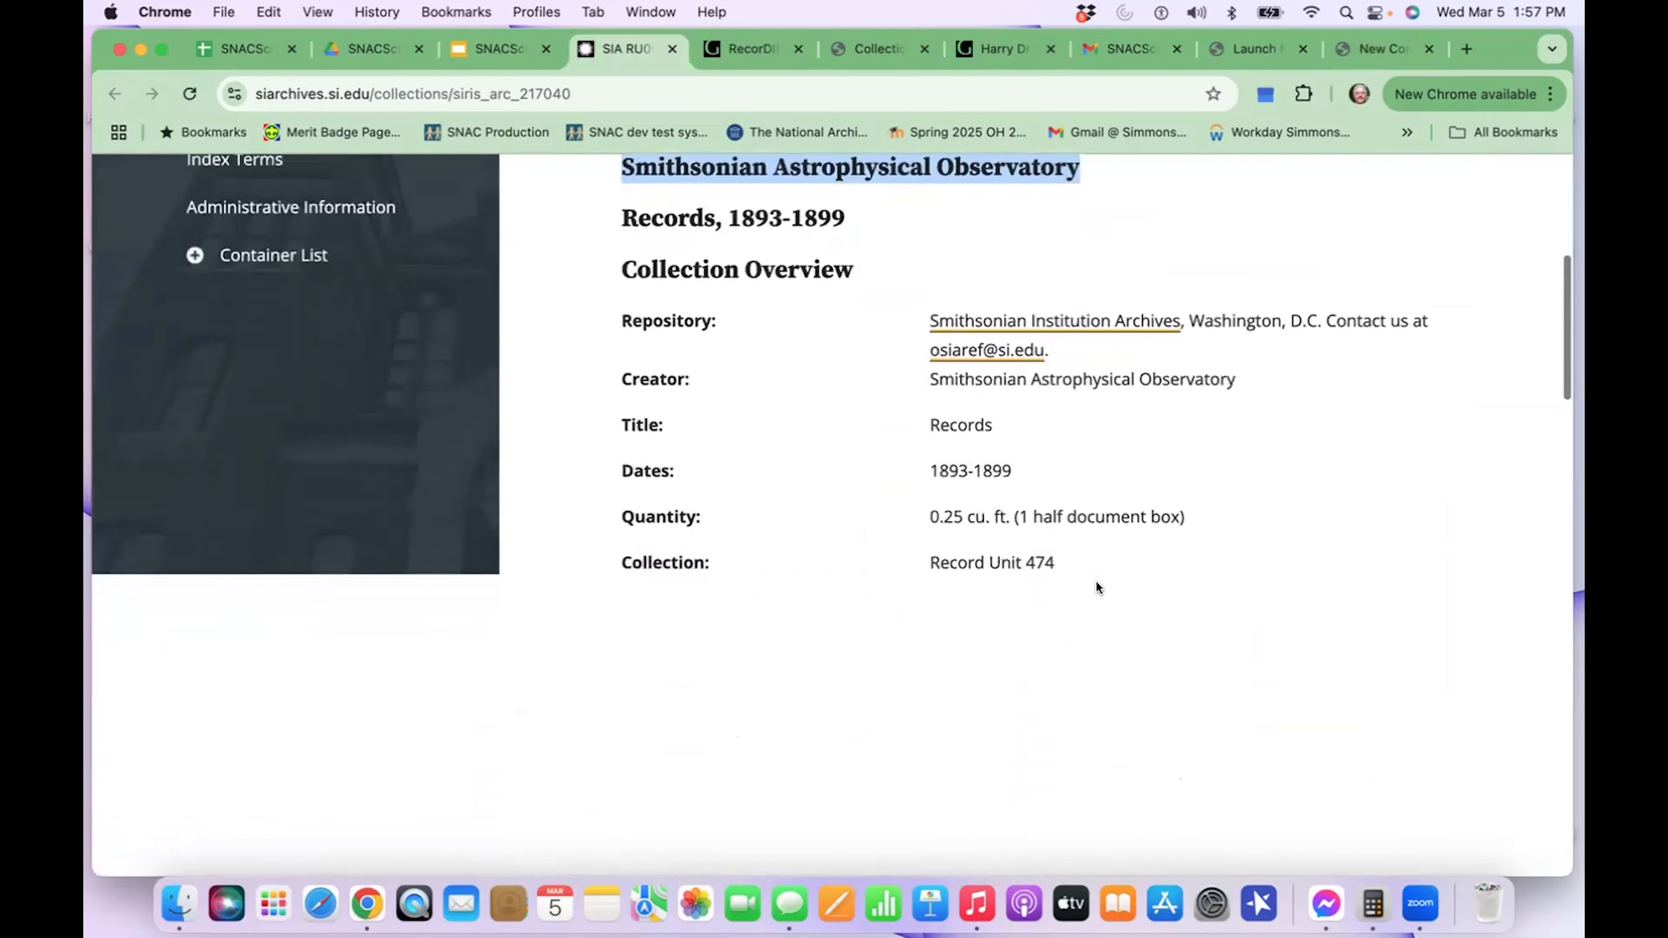
{"action": "scroll", "coordinate": [1096, 582], "scroll_direction": "down", "scroll_amount": 3}
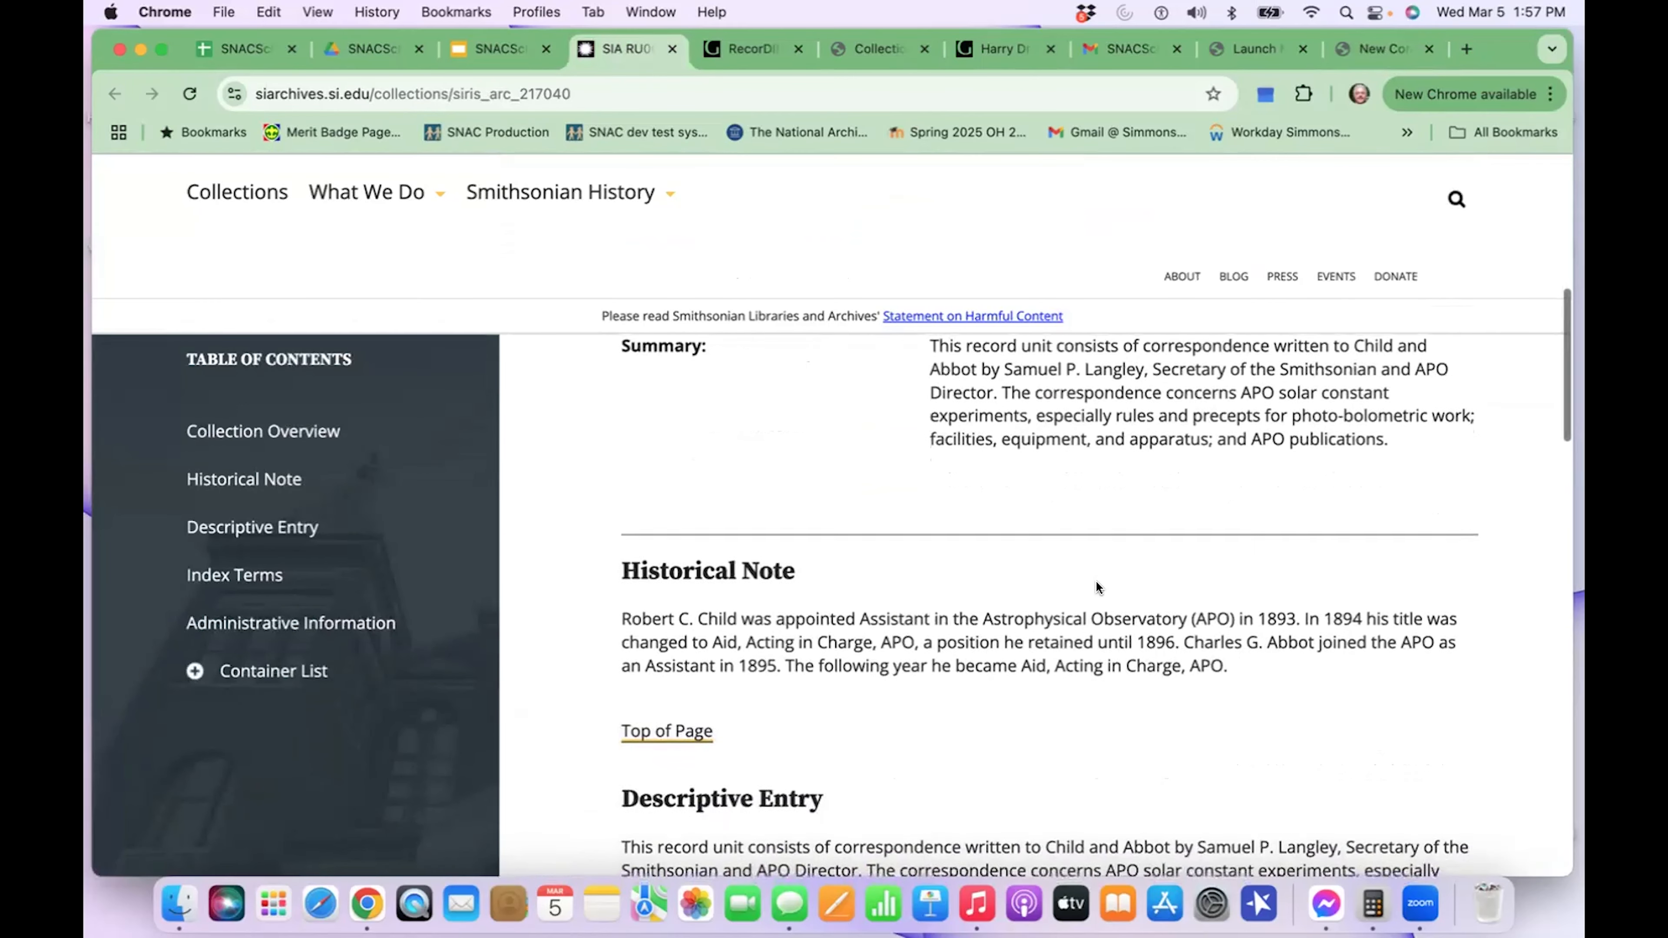
{"action": "scroll", "coordinate": [1096, 581], "scroll_direction": "down", "scroll_amount": 2}
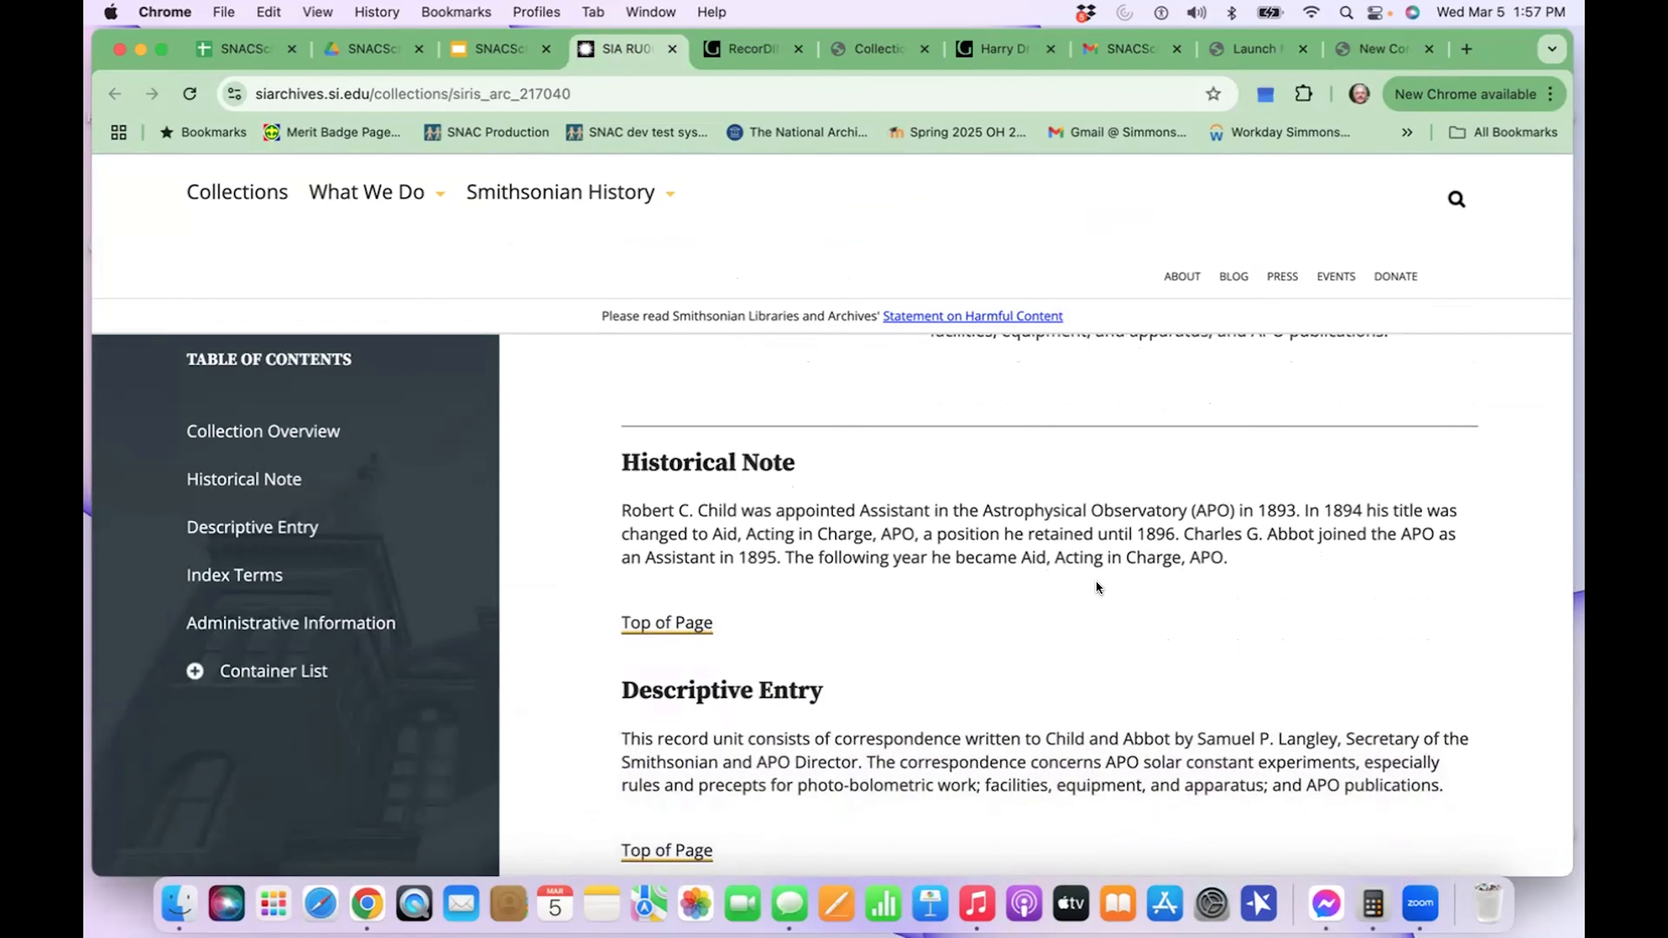
{"action": "scroll", "coordinate": [1095, 582], "scroll_direction": "down", "scroll_amount": 3}
{"action": "scroll", "coordinate": [1095, 580], "scroll_direction": "down", "scroll_amount": 7}
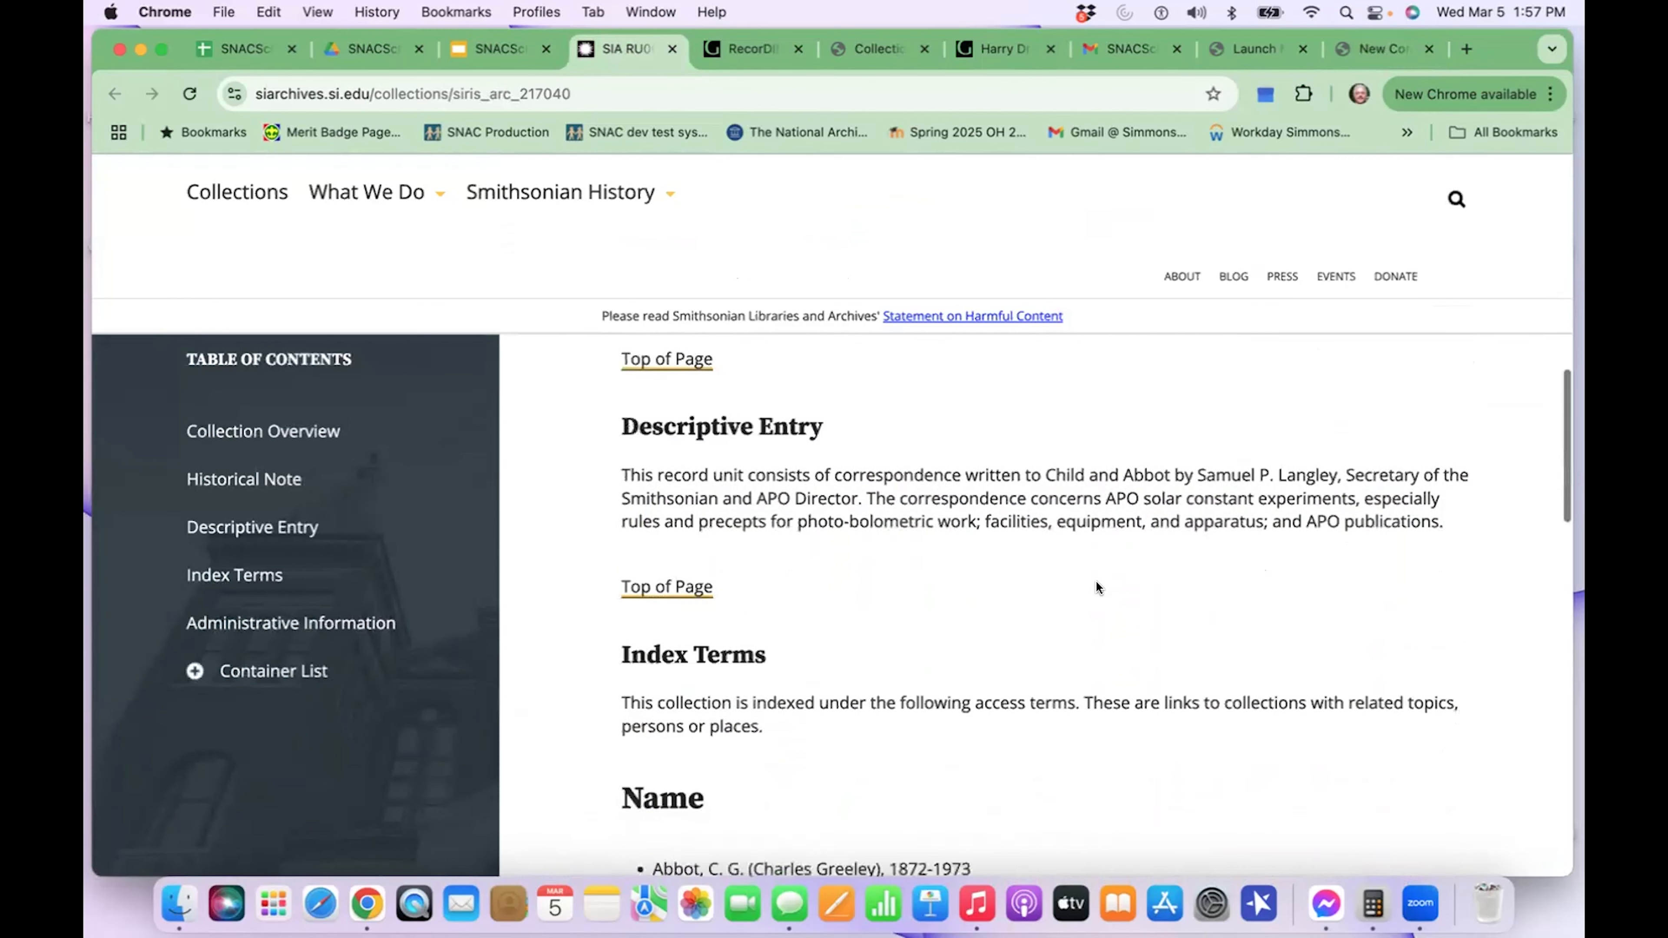
{"action": "scroll", "coordinate": [1096, 582], "scroll_direction": "down", "scroll_amount": 5}
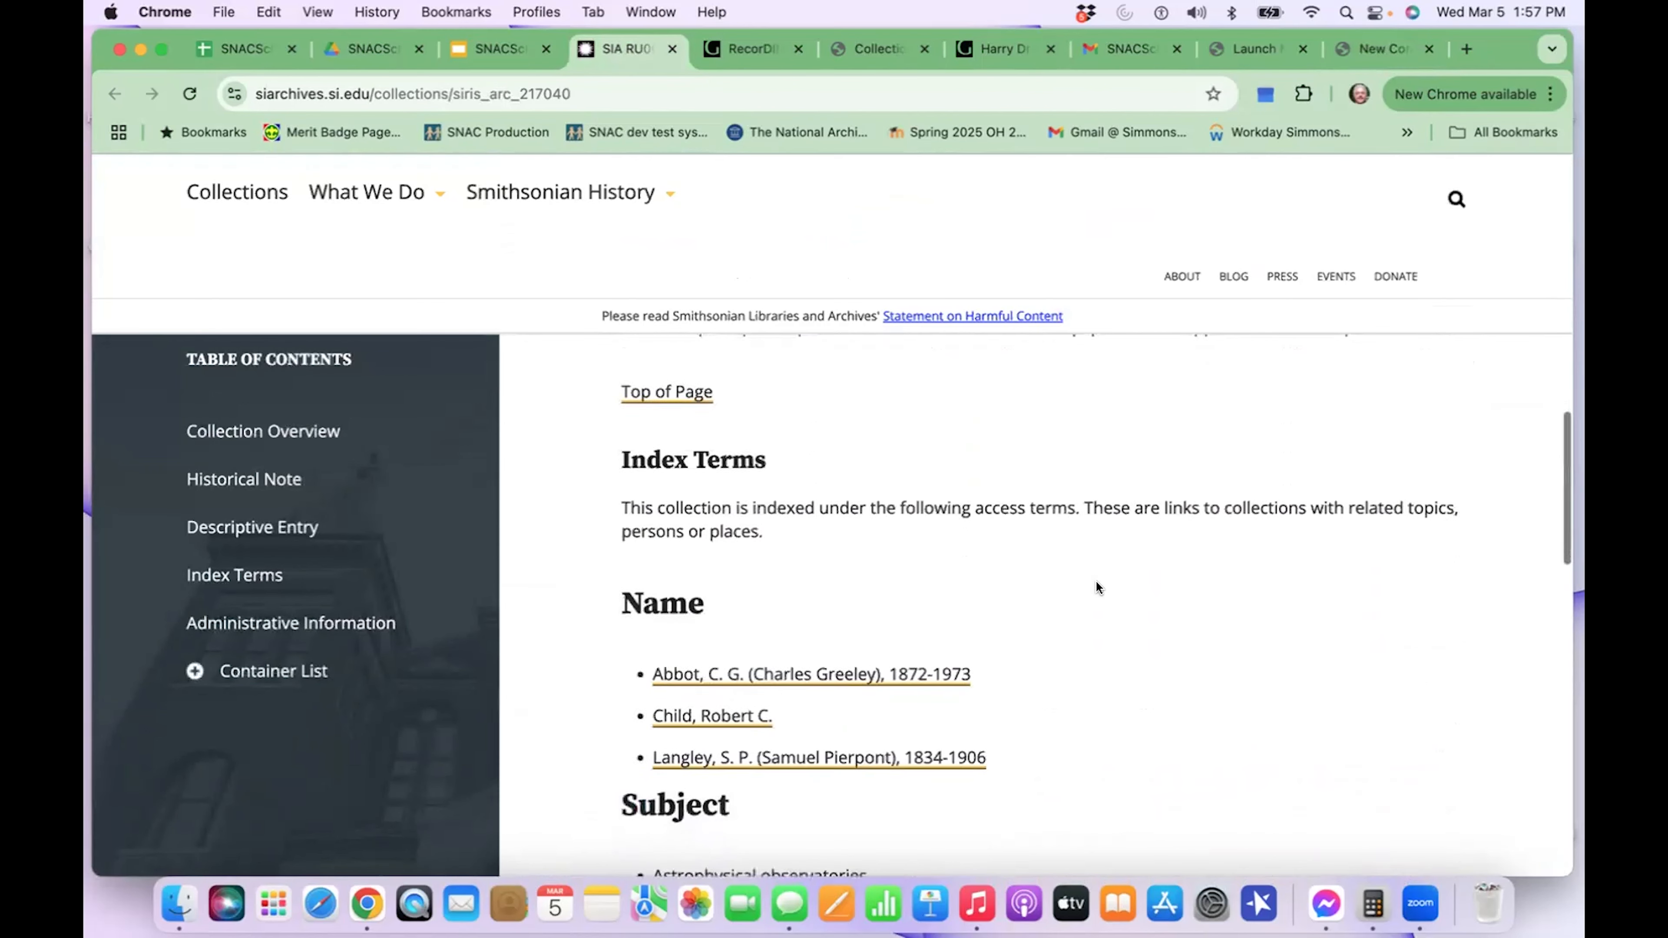
{"action": "scroll", "coordinate": [1096, 582], "scroll_direction": "up", "scroll_amount": 4}
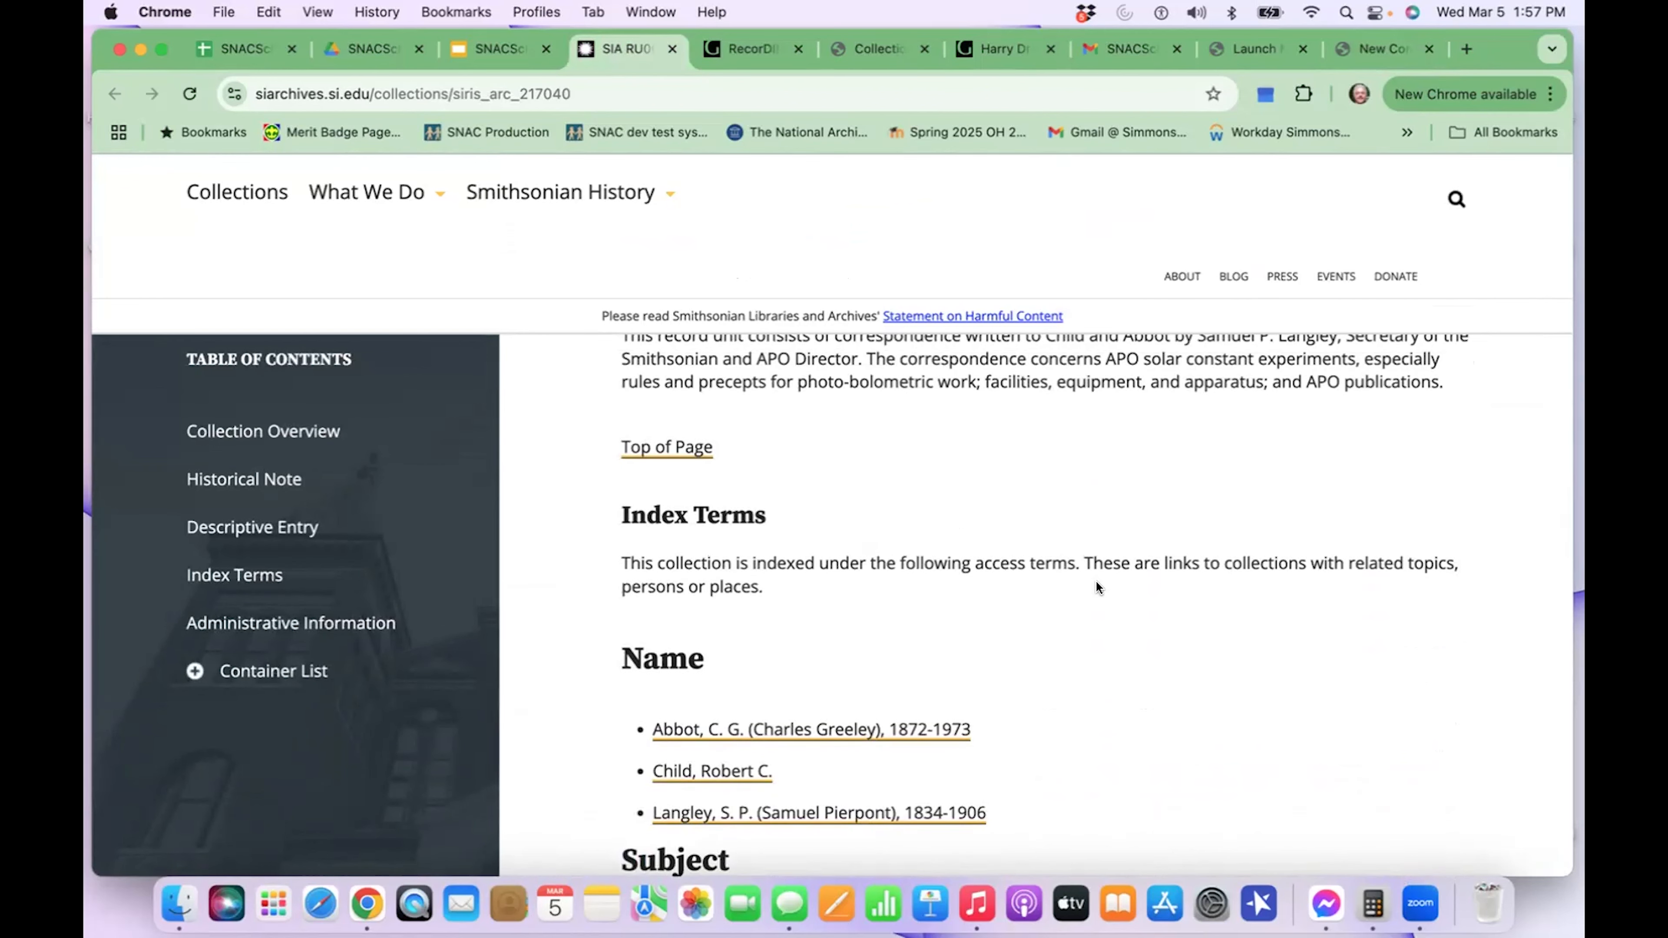
{"action": "scroll", "coordinate": [1095, 582], "scroll_direction": "up", "scroll_amount": 2}
{"action": "scroll", "coordinate": [1095, 581], "scroll_direction": "up", "scroll_amount": 8}
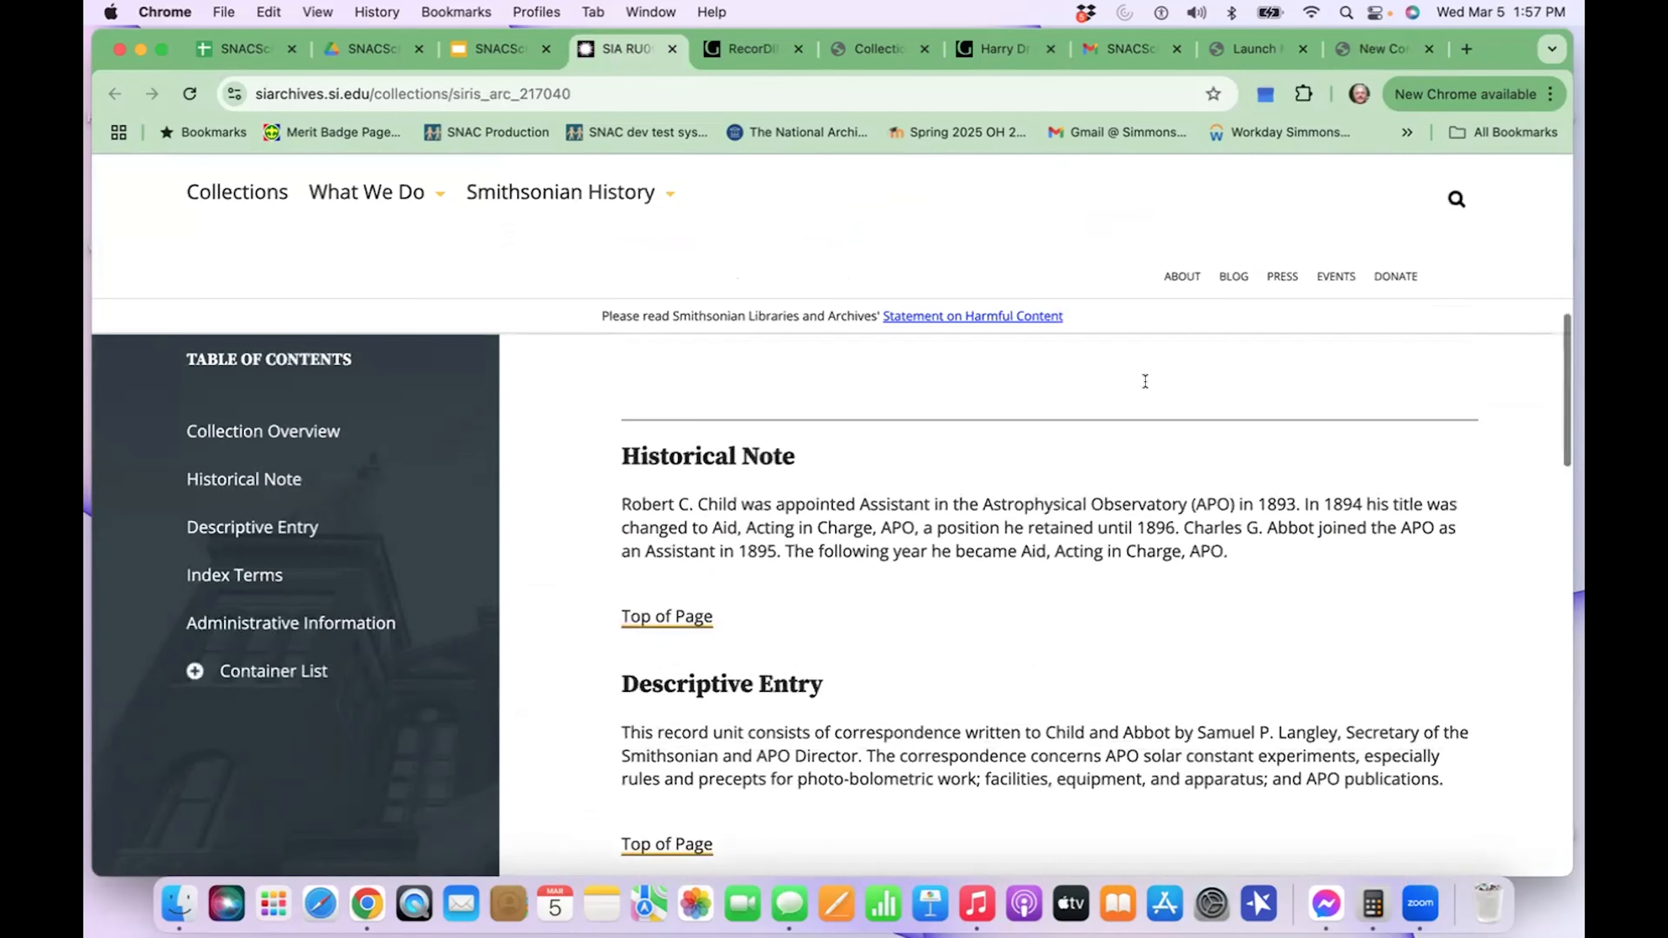
- Search the web for "Smithsonian Astrophysical Observatory" in a new tab and open its Wikipedia article
{"action": "left_click", "coordinate": [1464, 52]}
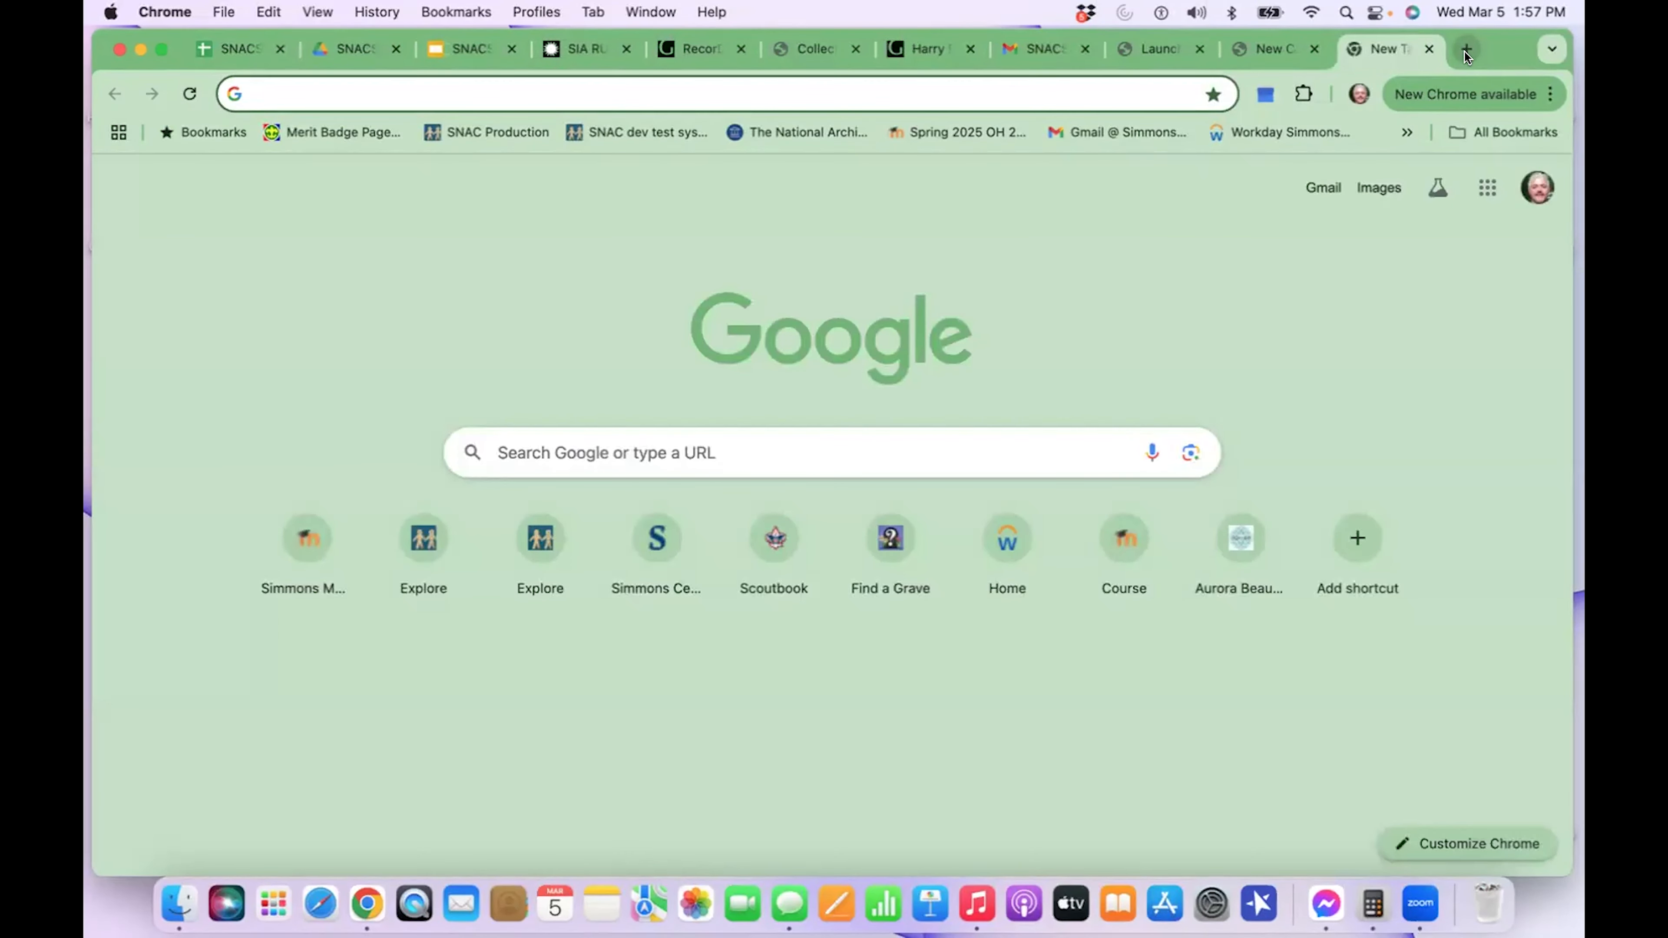
{"action": "type", "text": "Smithsonian Astrophysical Observatory"}
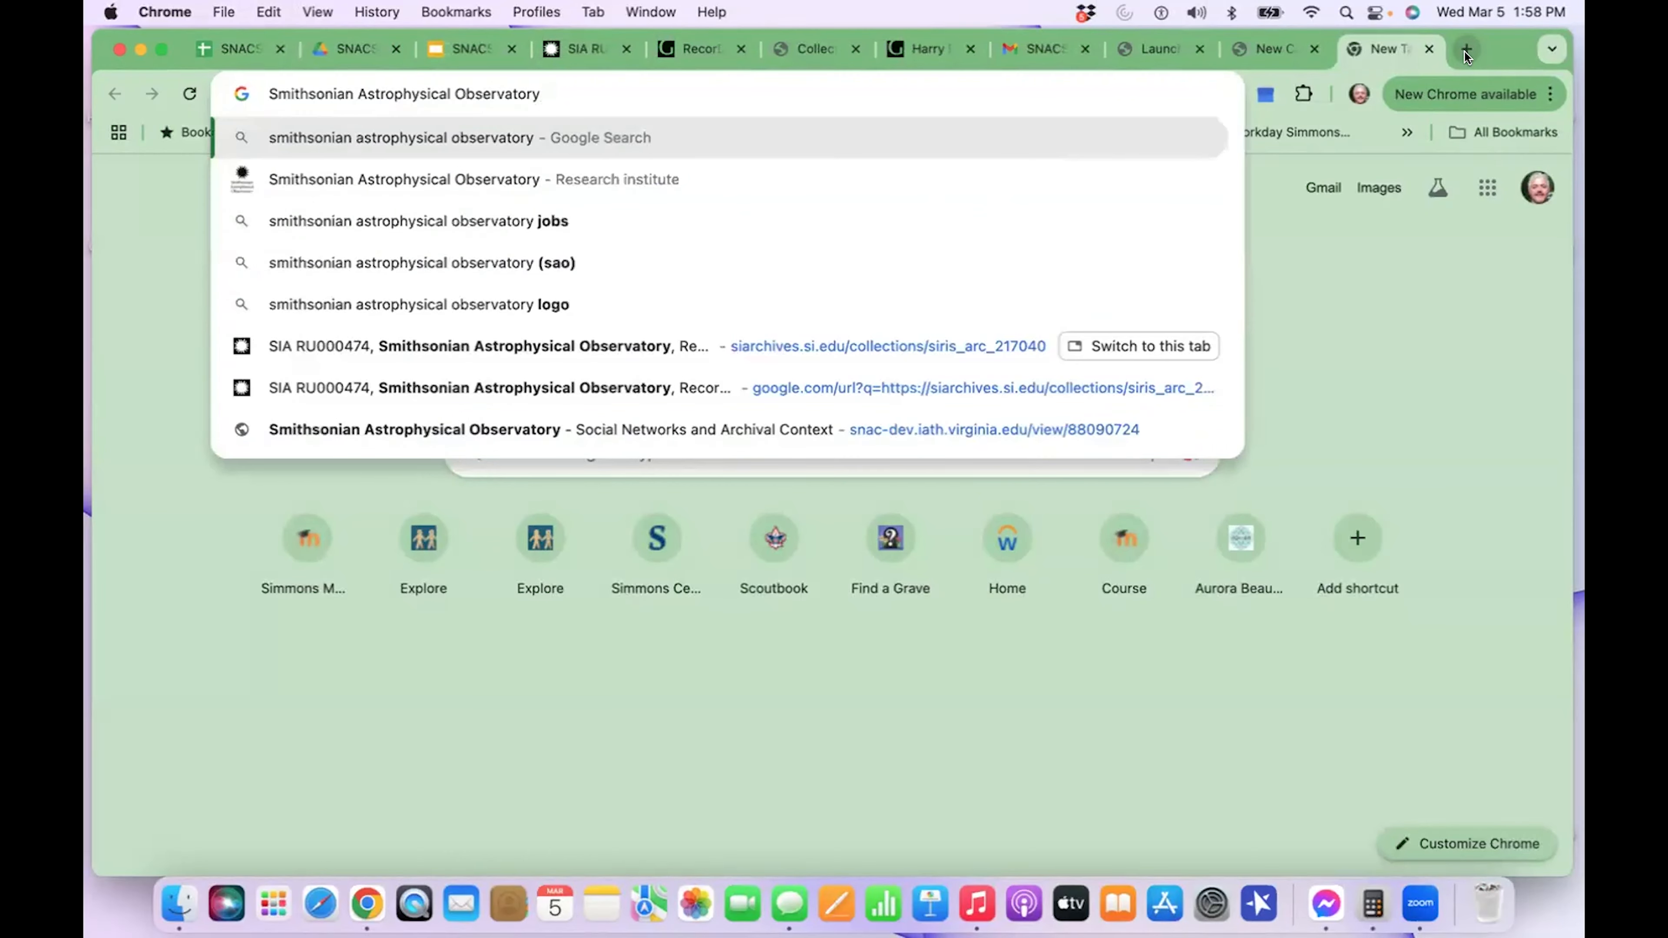
{"action": "key", "text": "Return"}
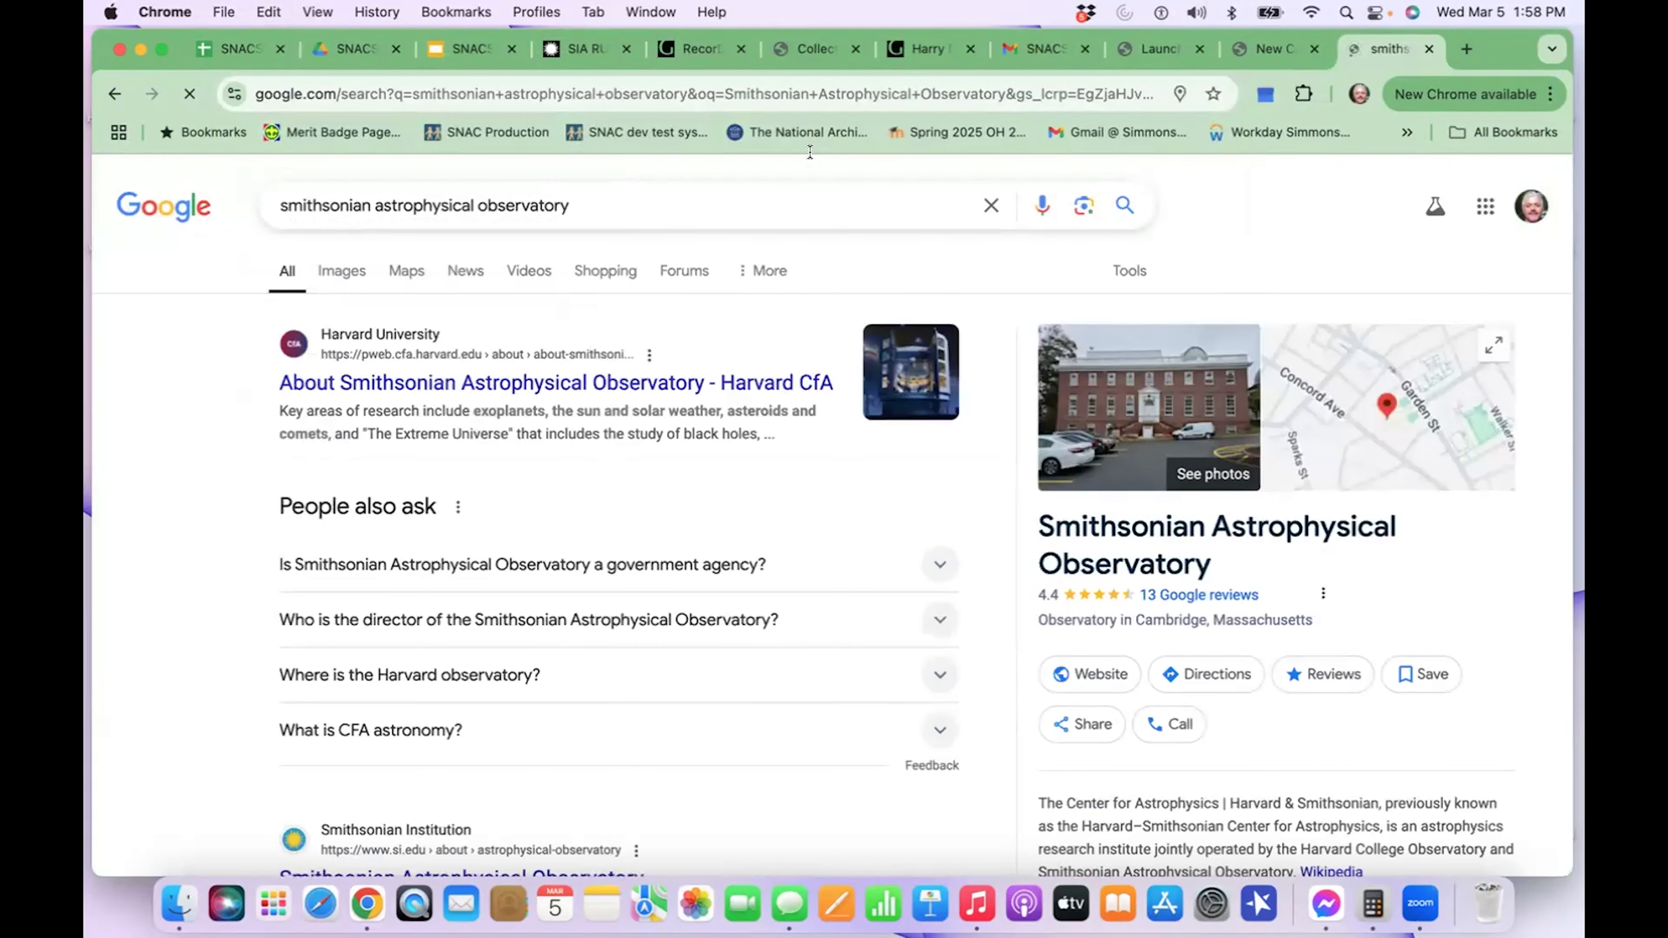
{"action": "scroll", "coordinate": [615, 327], "scroll_direction": "down", "scroll_amount": 5}
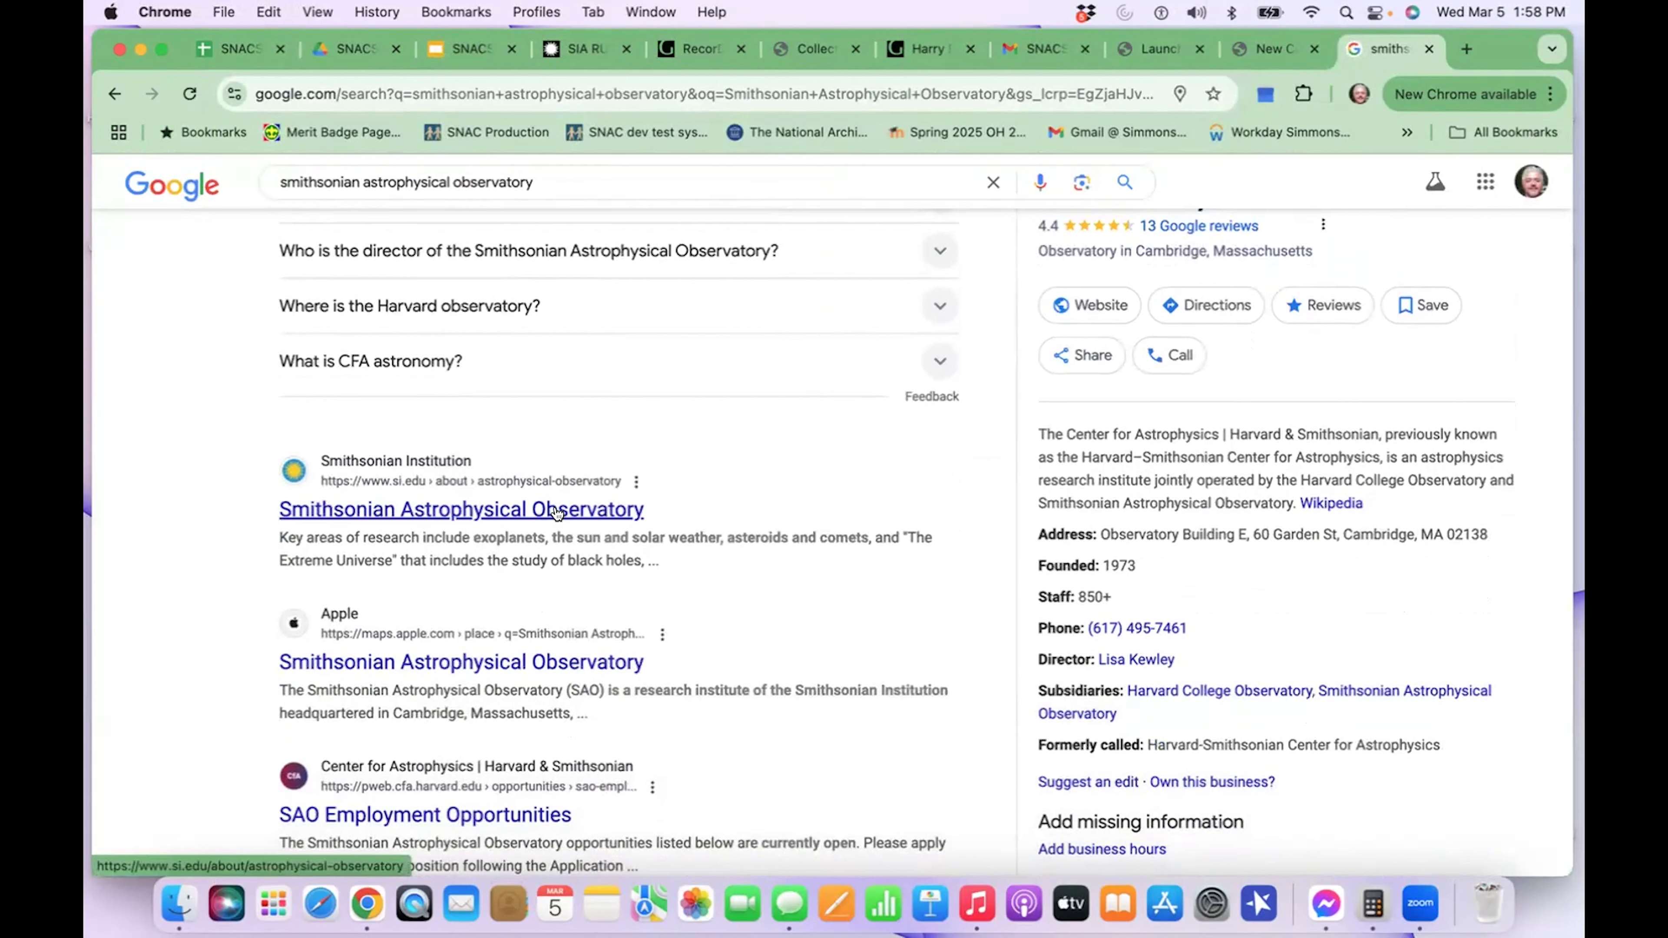
{"action": "scroll", "coordinate": [556, 513], "scroll_direction": "down", "scroll_amount": 5}
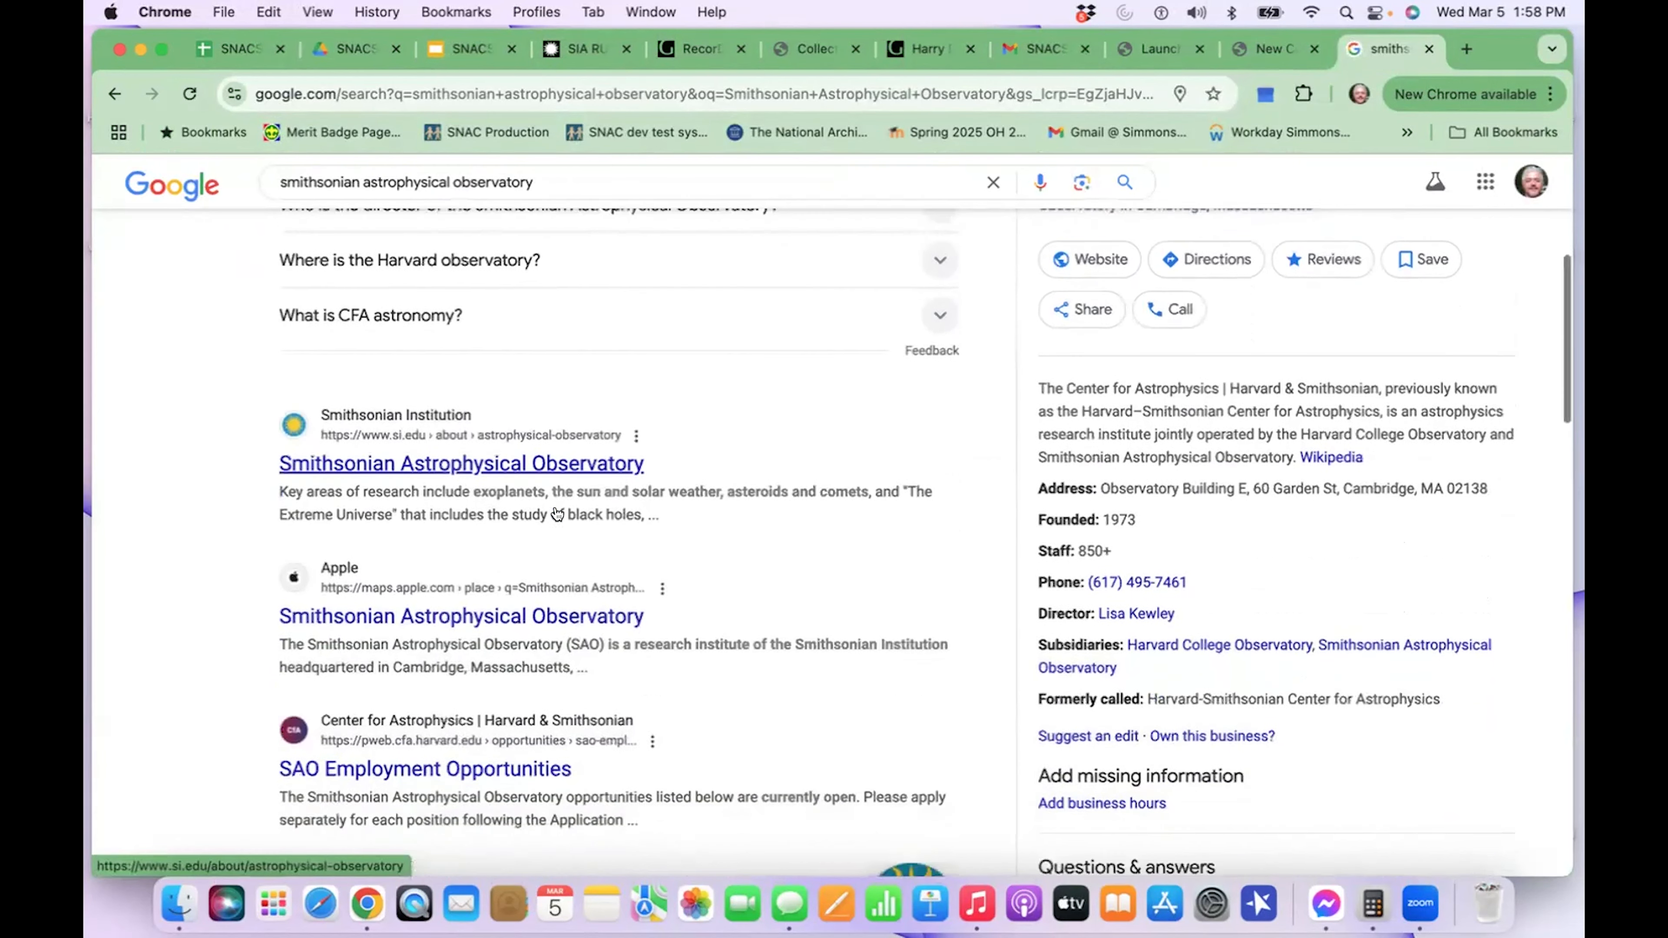
{"action": "scroll", "coordinate": [557, 514], "scroll_direction": "down", "scroll_amount": 8}
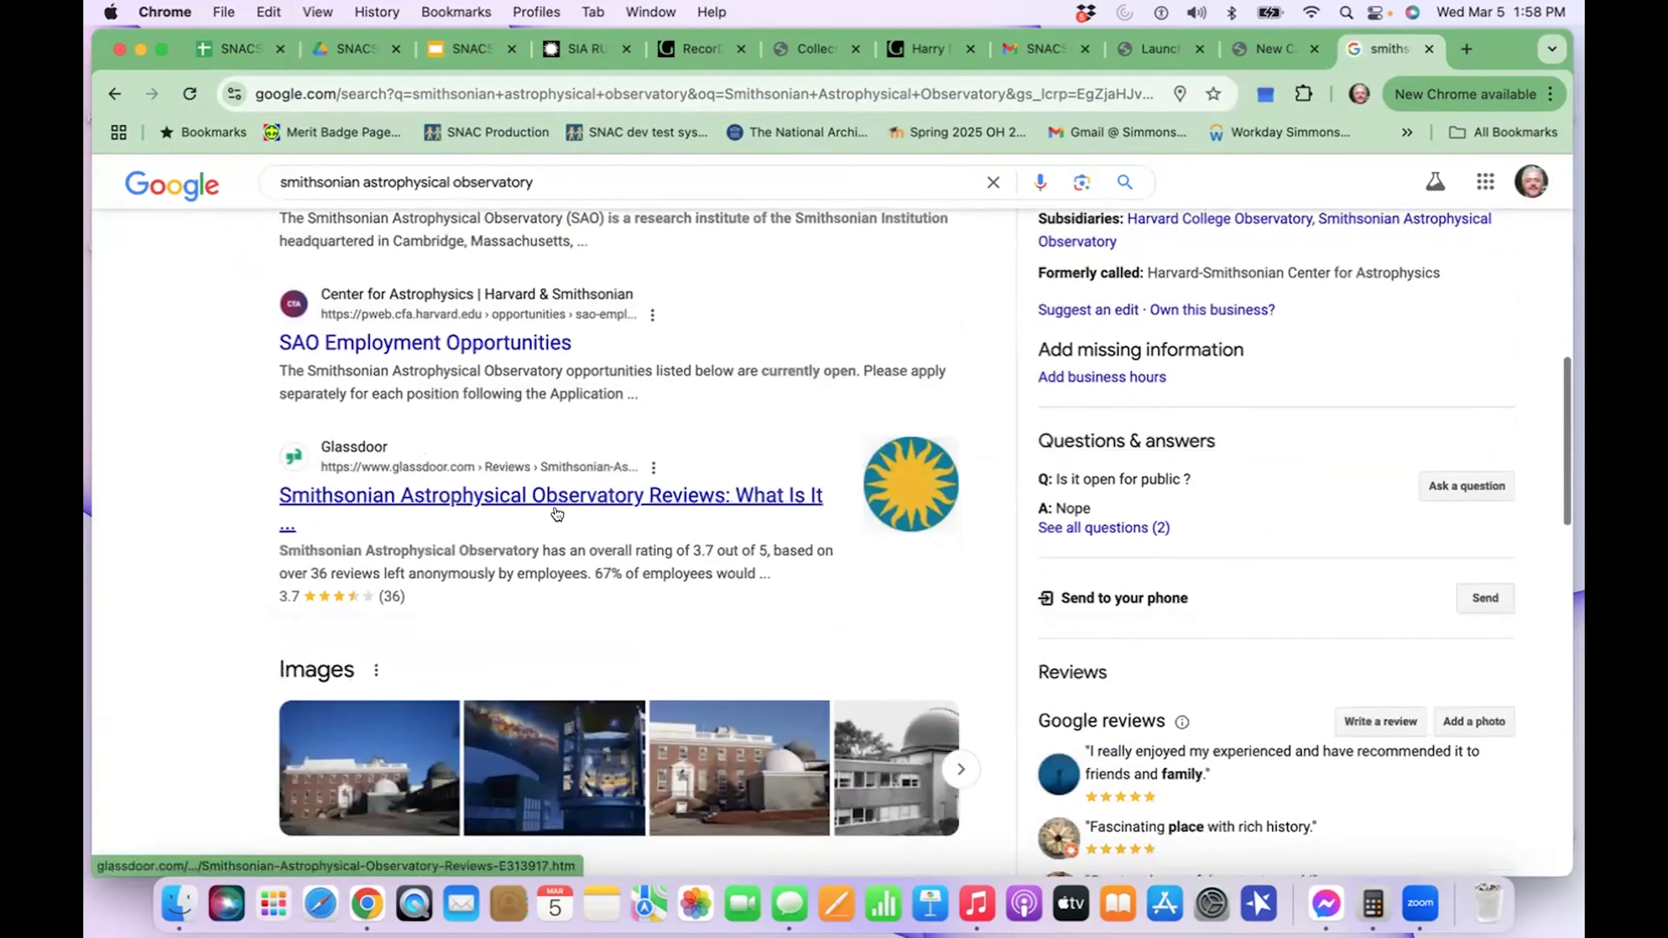
{"action": "scroll", "coordinate": [557, 514], "scroll_direction": "down", "scroll_amount": 2}
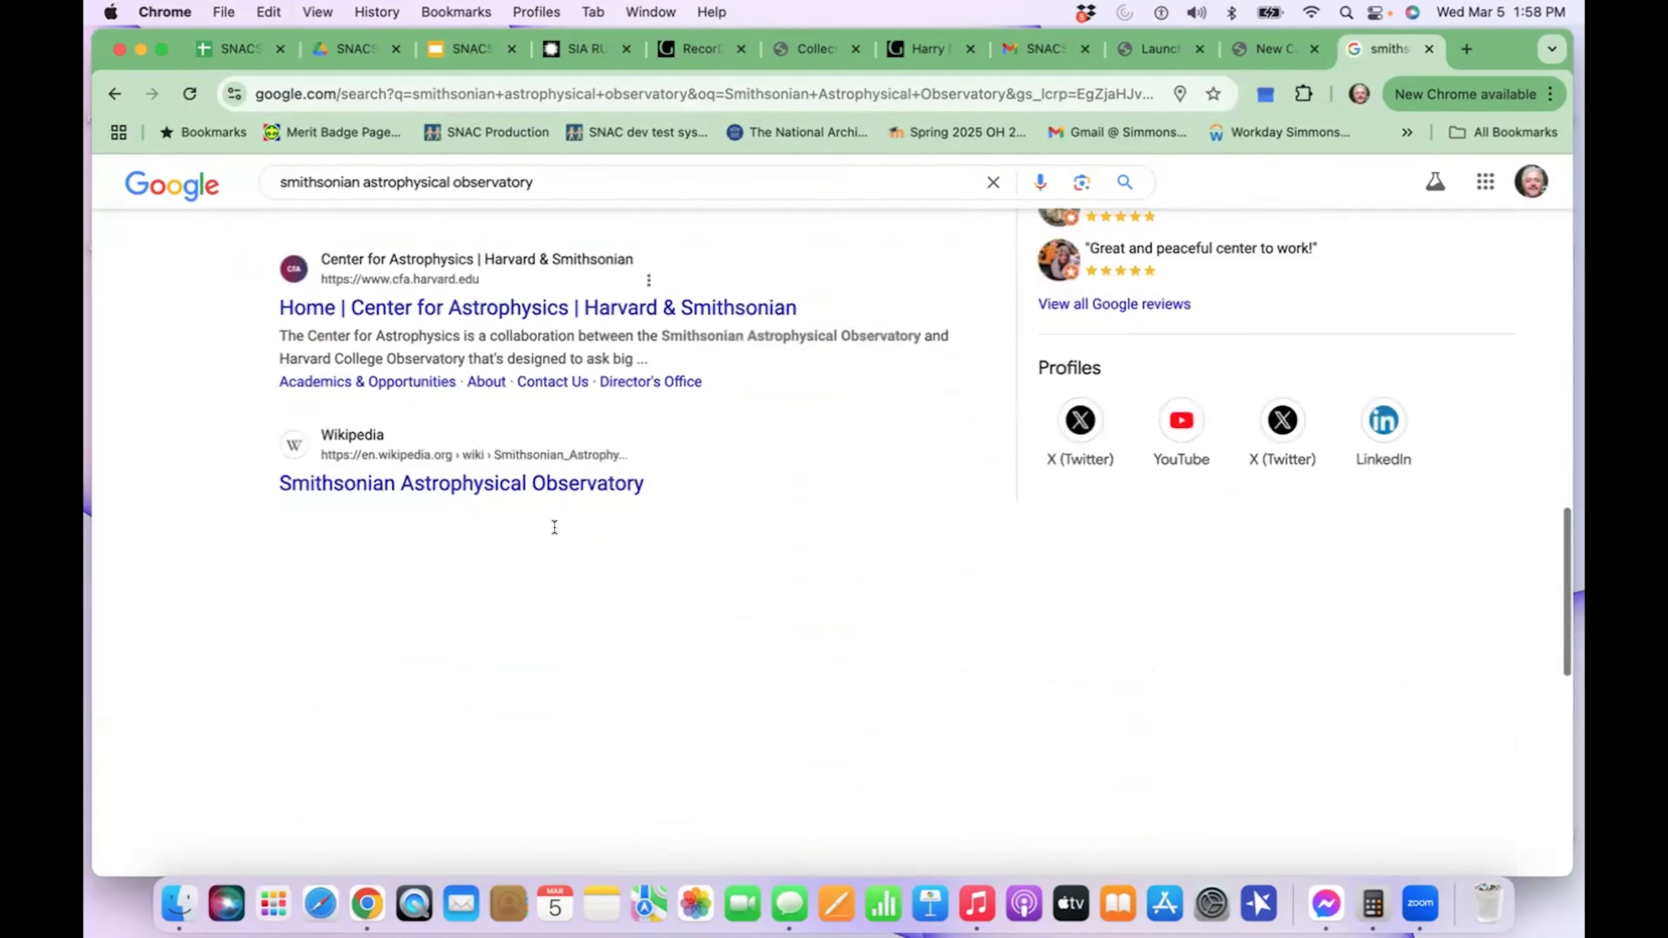
{"action": "left_click", "coordinate": [554, 482]}
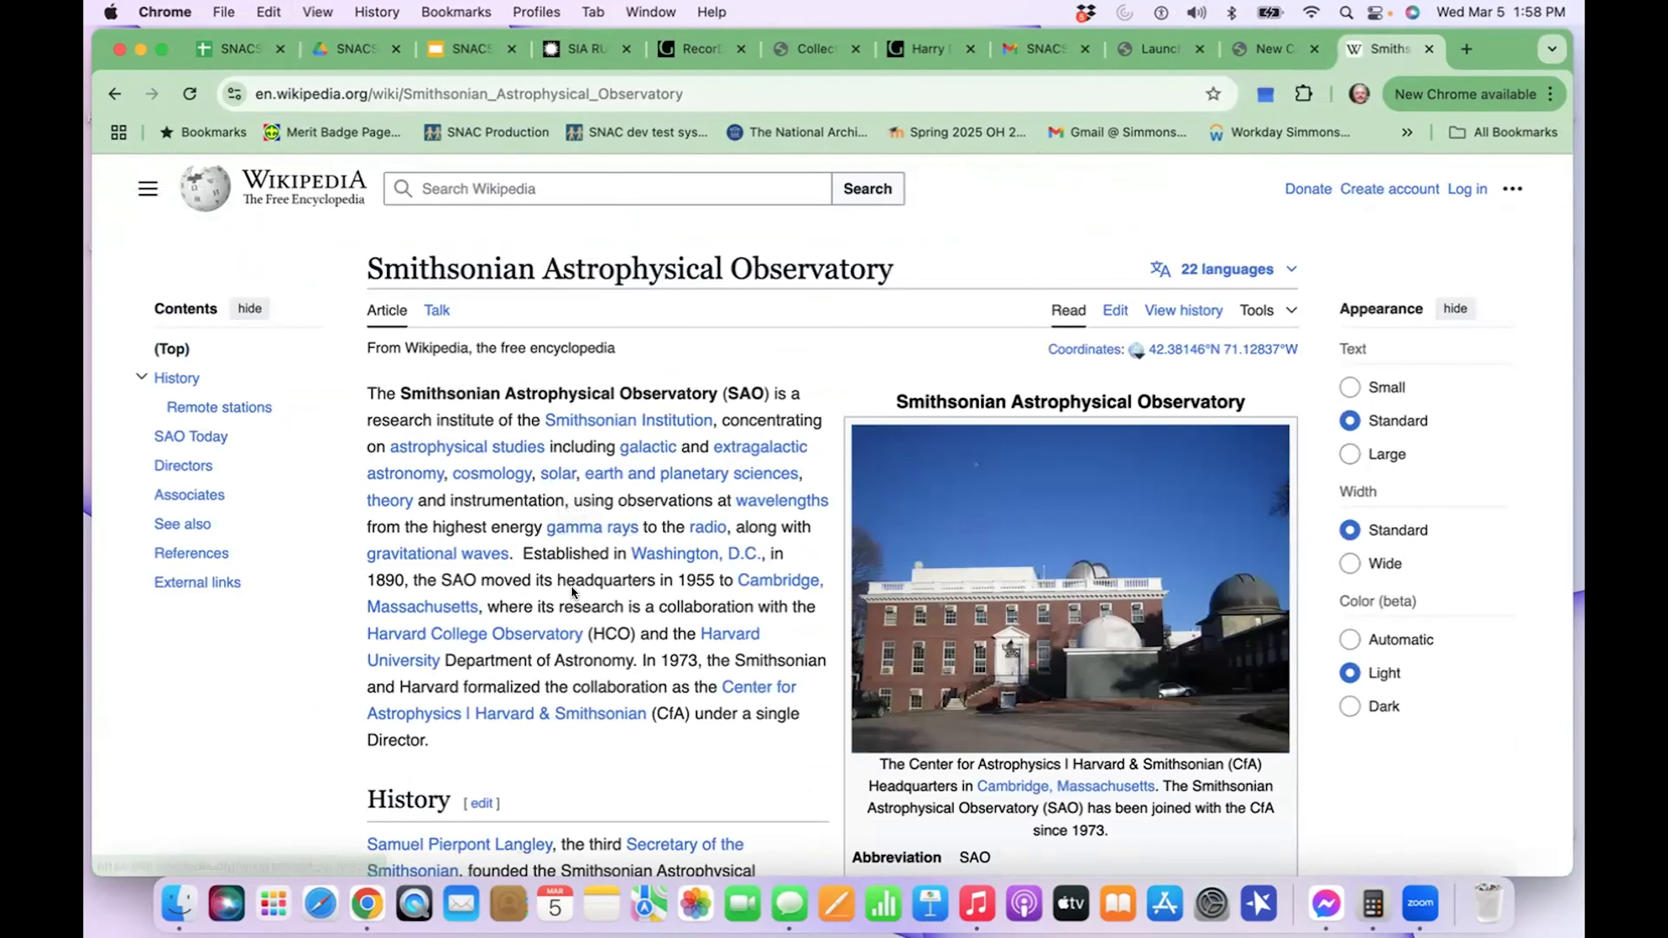
- Back in the SNAC constellation, add a new name entry with a Name component of "SAO", the abbreviation given in the Wikipedia article
{"action": "left_click_drag", "start_coordinate": [725, 393], "coordinate": [756, 393]}
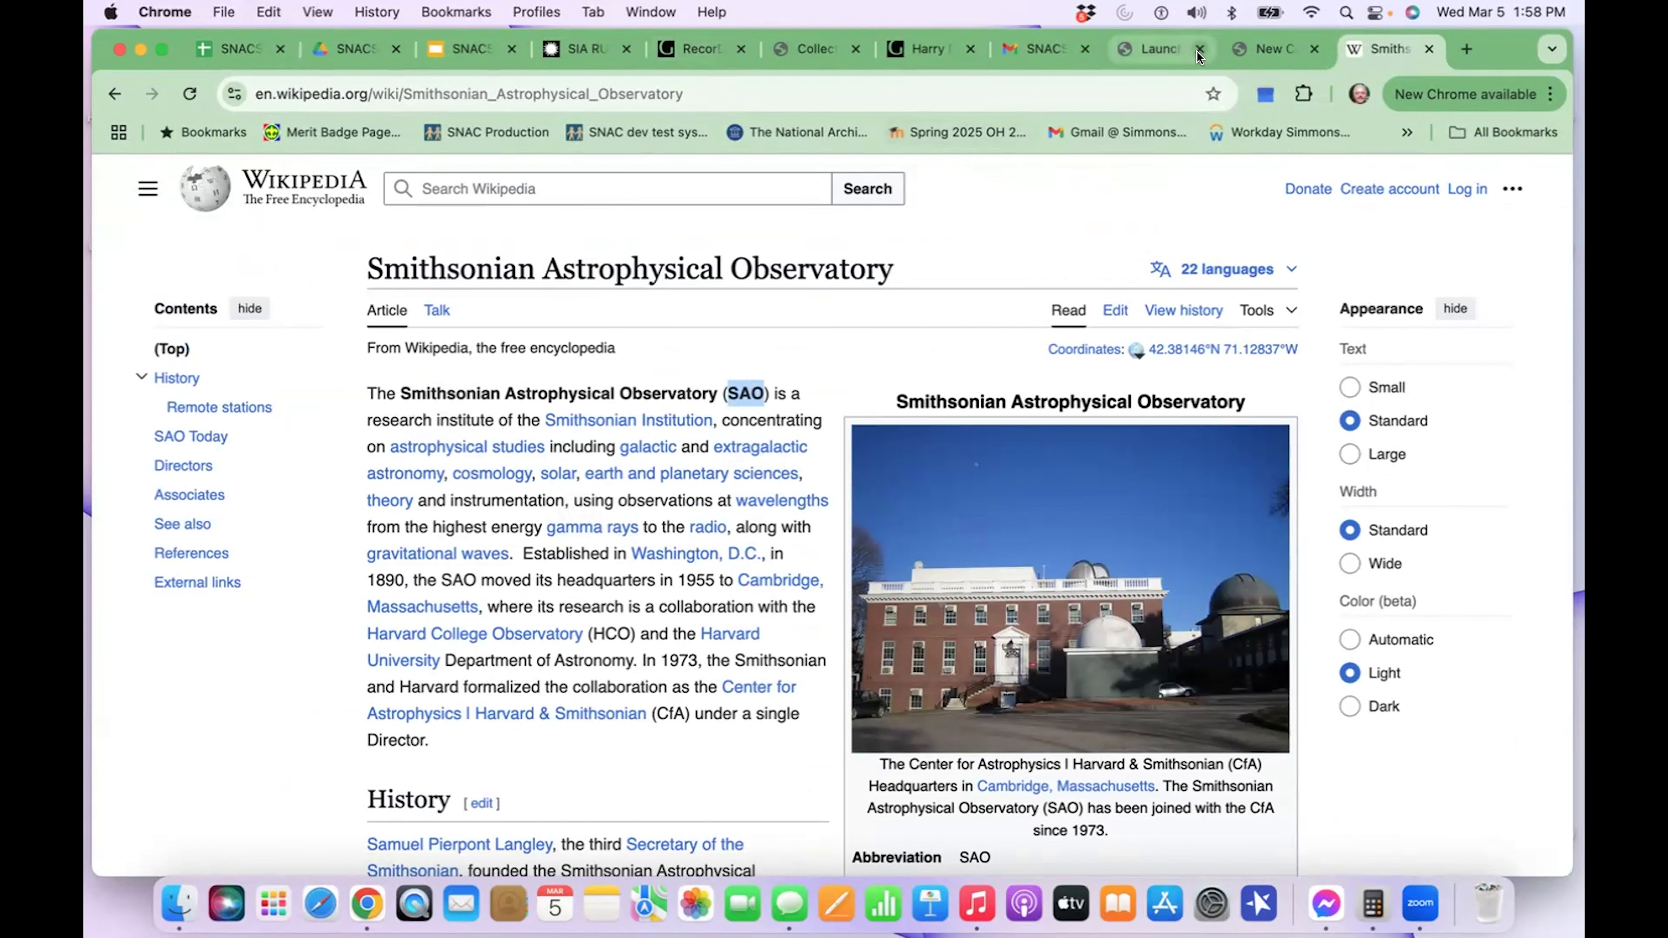
{"action": "left_click", "coordinate": [1254, 50]}
{"action": "scroll", "coordinate": [842, 636], "scroll_direction": "up", "scroll_amount": 3}
{"action": "left_click", "coordinate": [841, 636]}
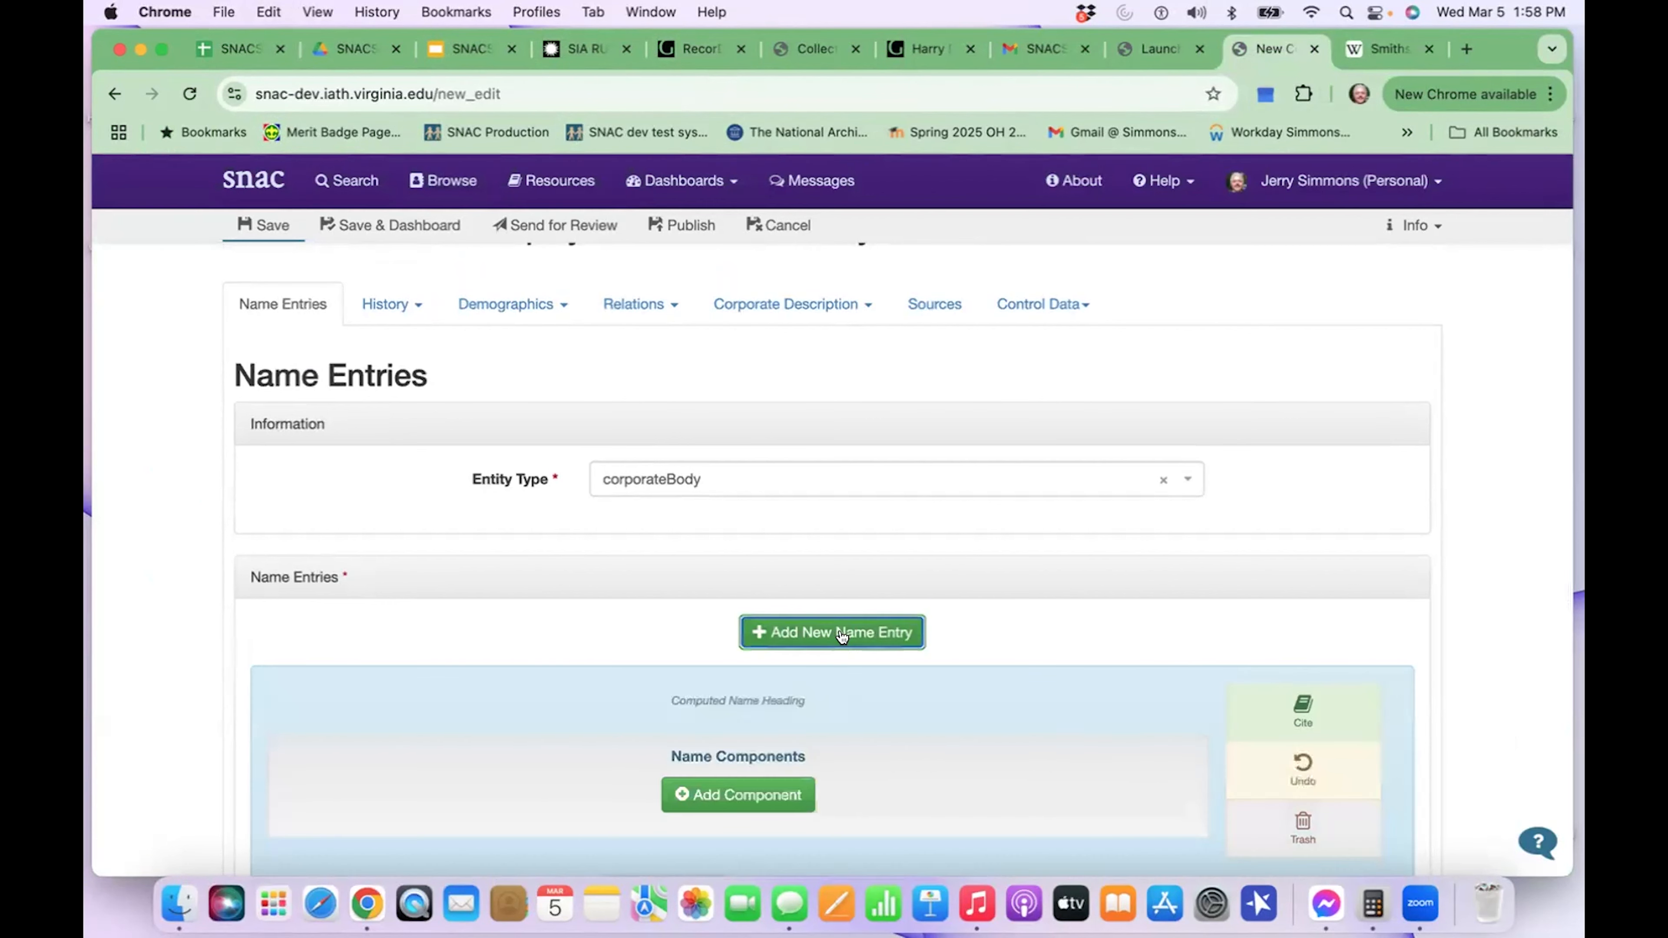
{"action": "scroll", "coordinate": [842, 636], "scroll_direction": "down", "scroll_amount": 5}
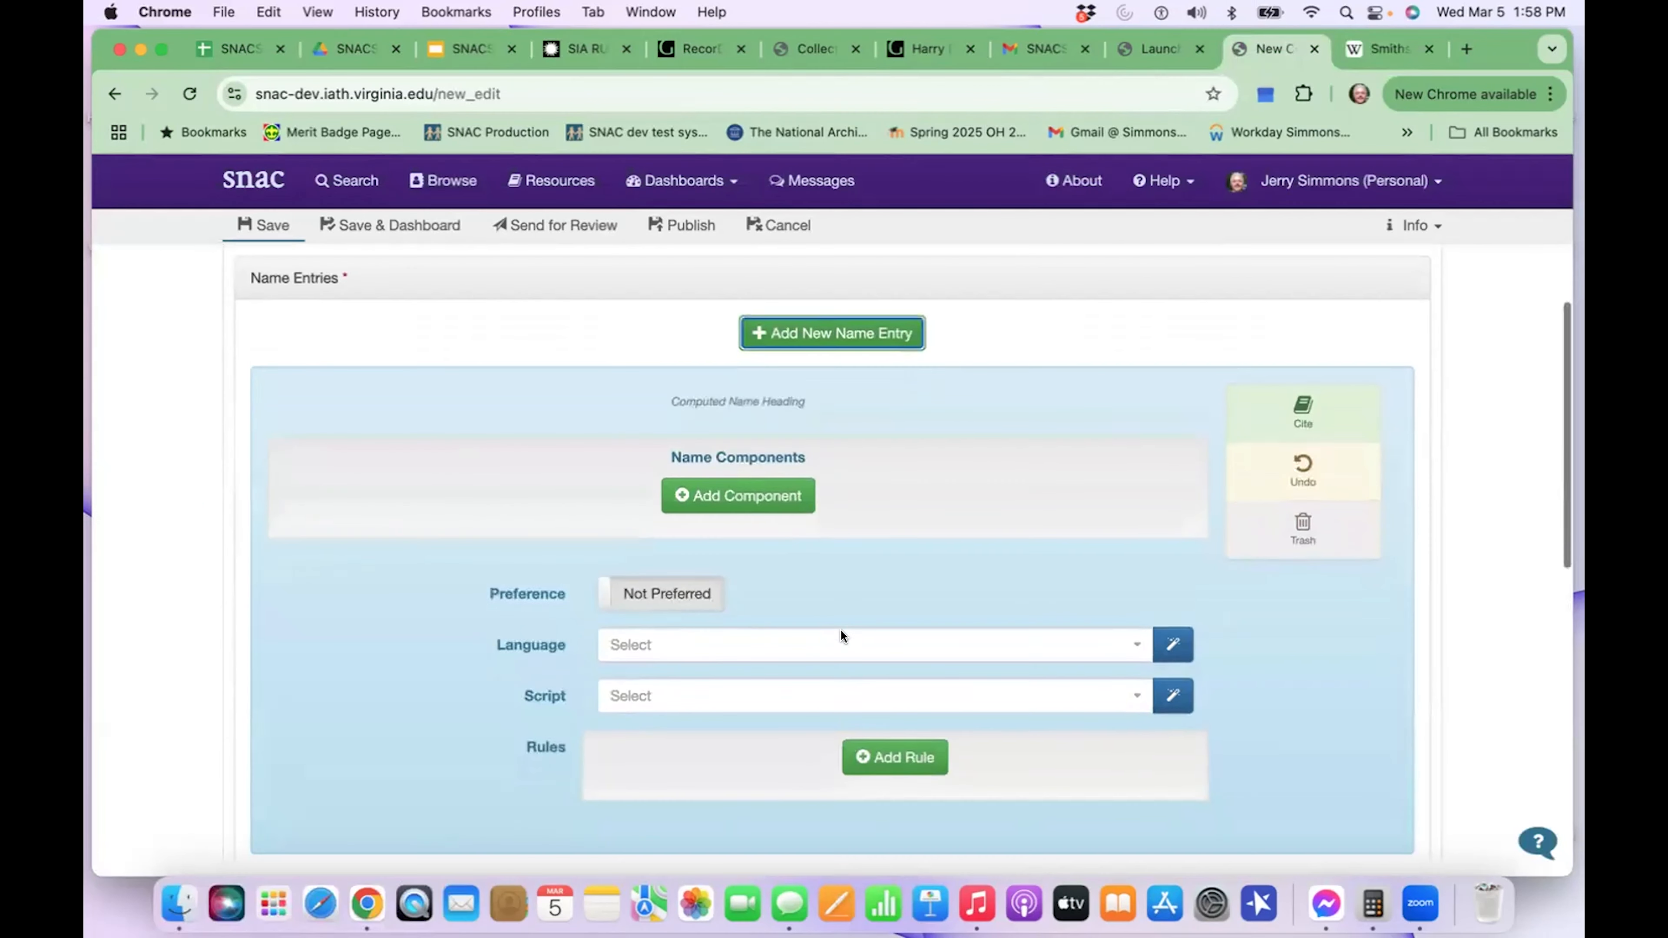
{"action": "left_click", "coordinate": [755, 482]}
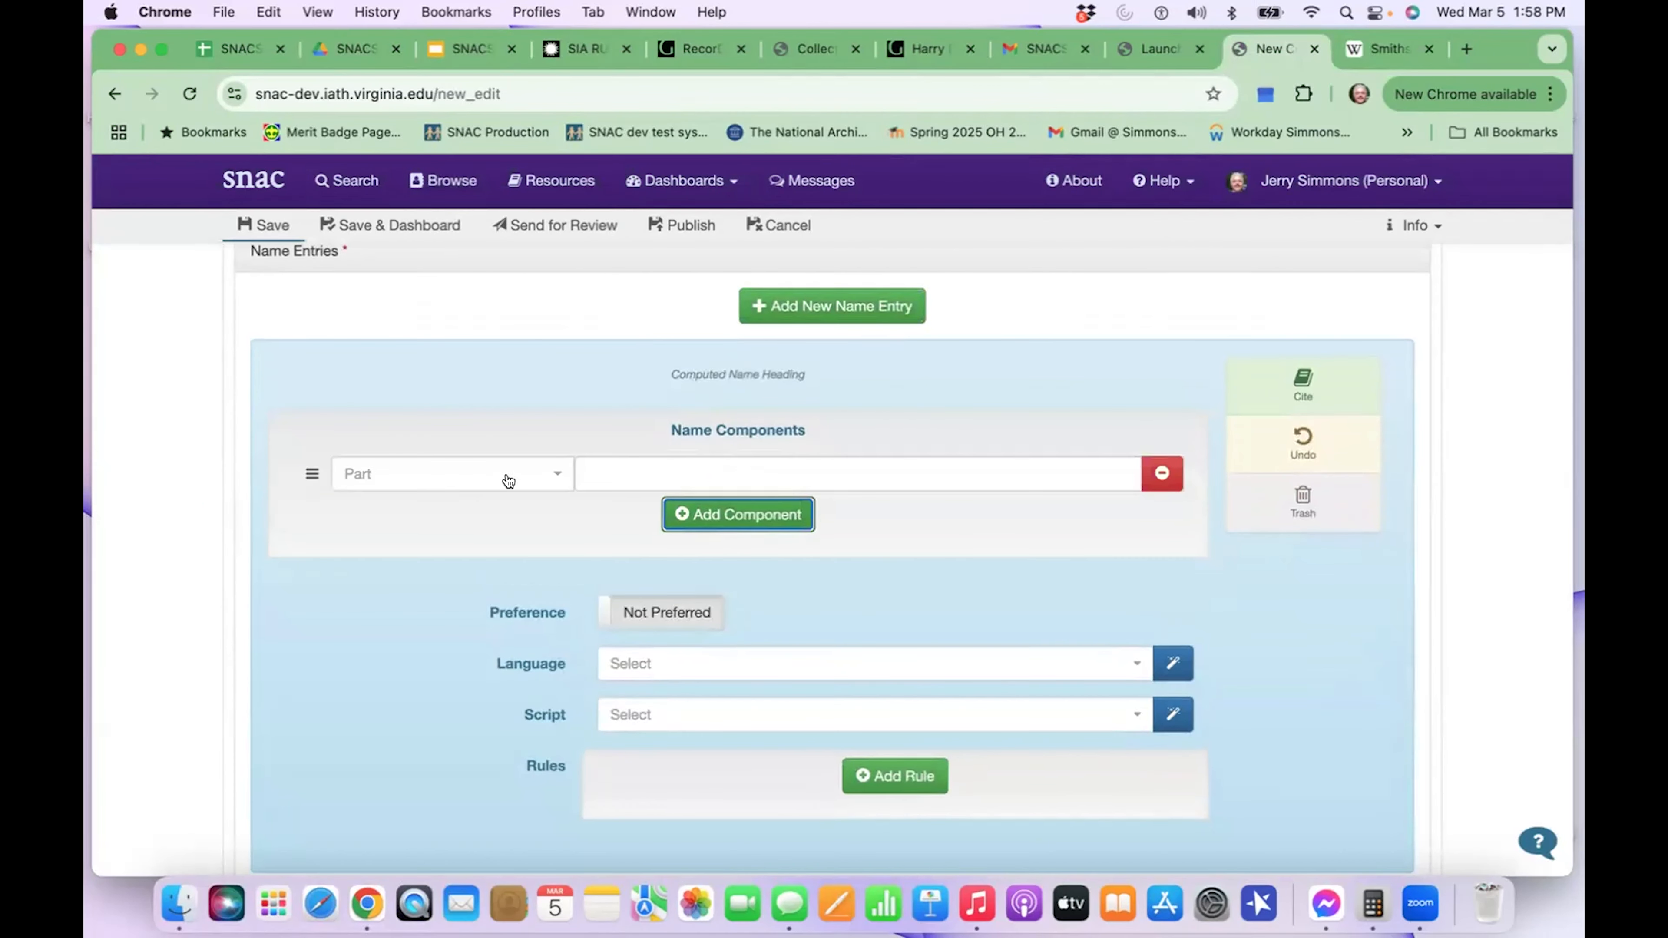
{"action": "left_click", "coordinate": [547, 475]}
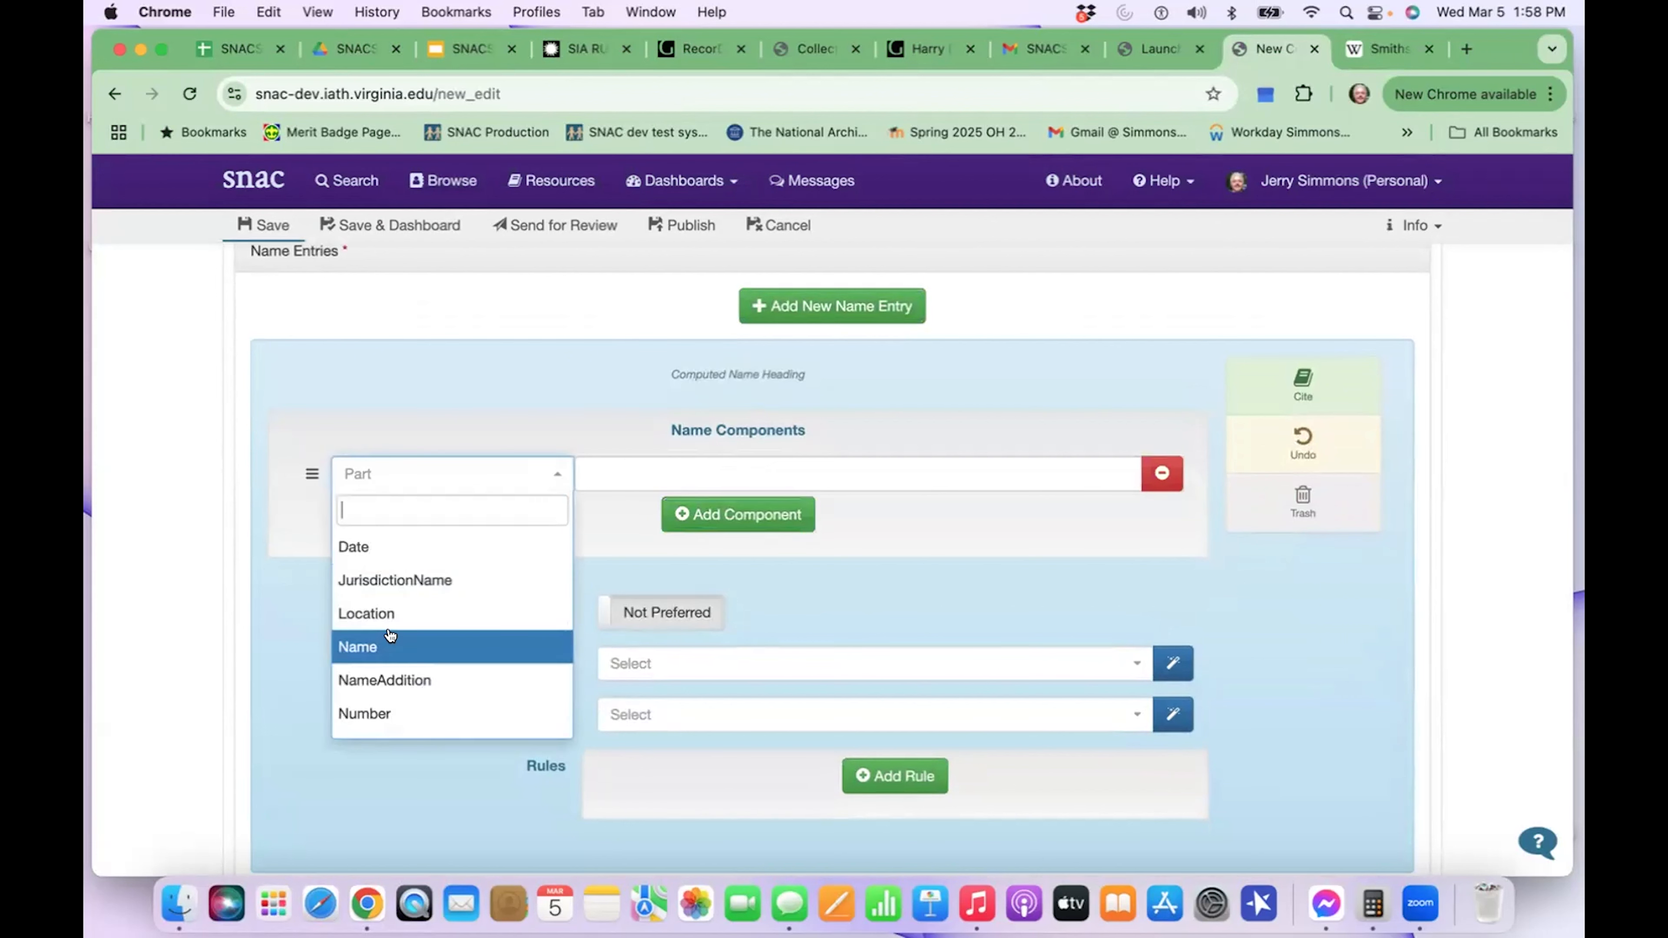
{"action": "left_click", "coordinate": [389, 642]}
{"action": "left_click", "coordinate": [640, 473]}
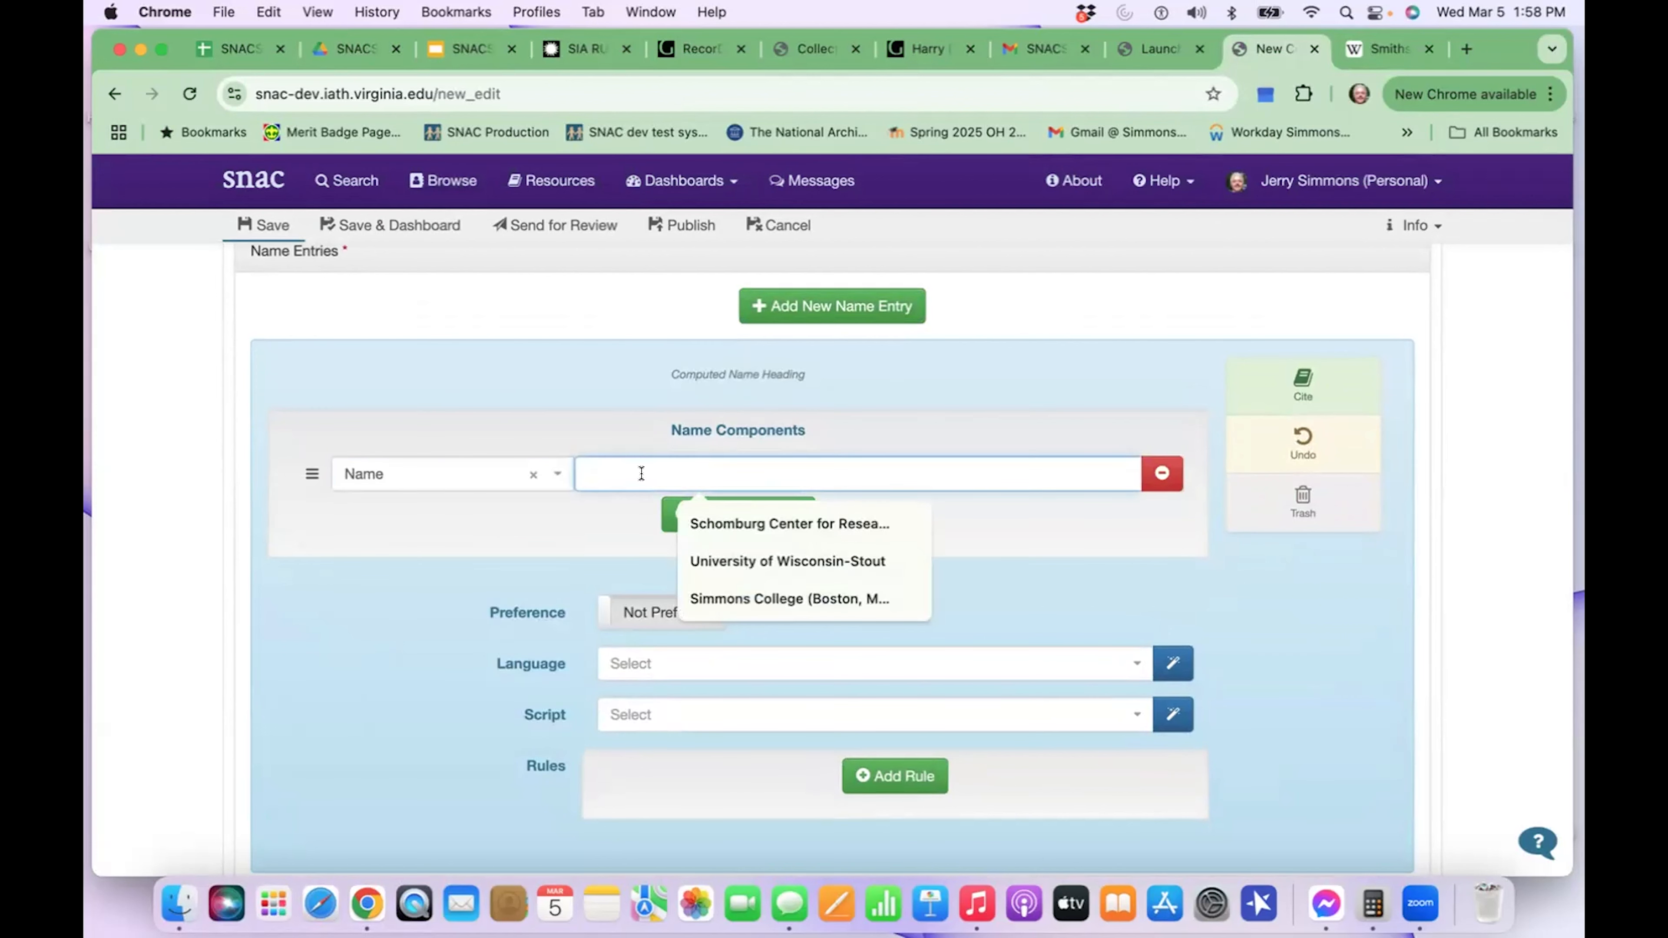
{"action": "type", "text": "SAO"}
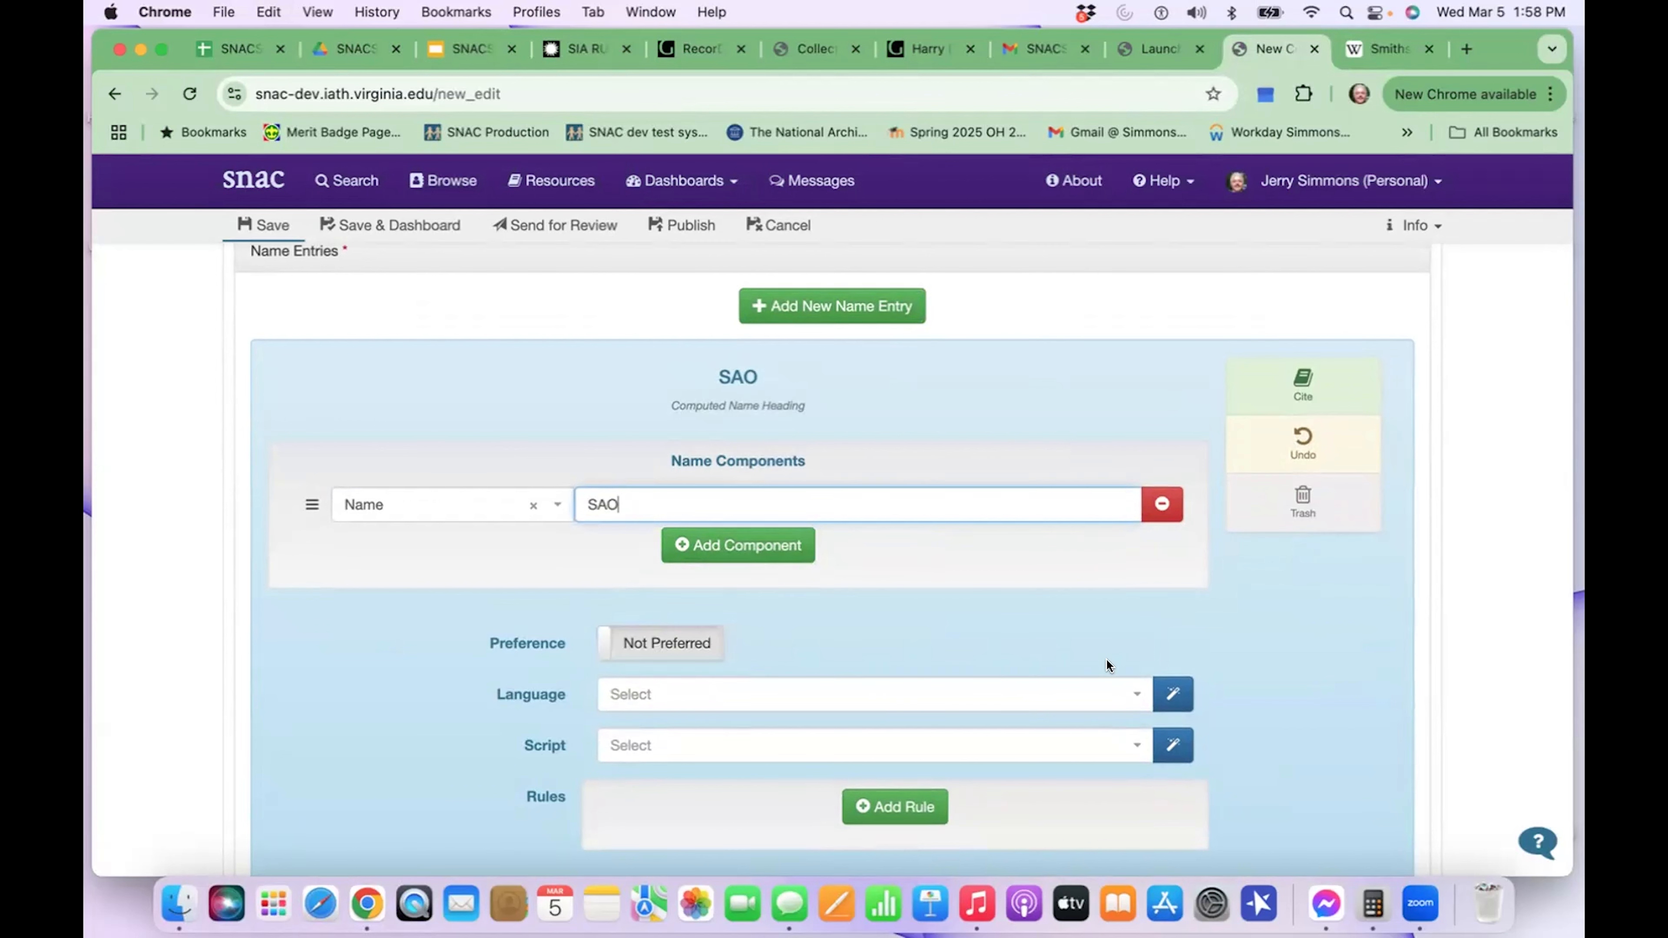
- Set the SAO name entry's language to eng and its script to Latn
{"action": "scroll", "coordinate": [1106, 659], "scroll_direction": "down", "scroll_amount": 1}
{"action": "left_click", "coordinate": [1159, 640]}
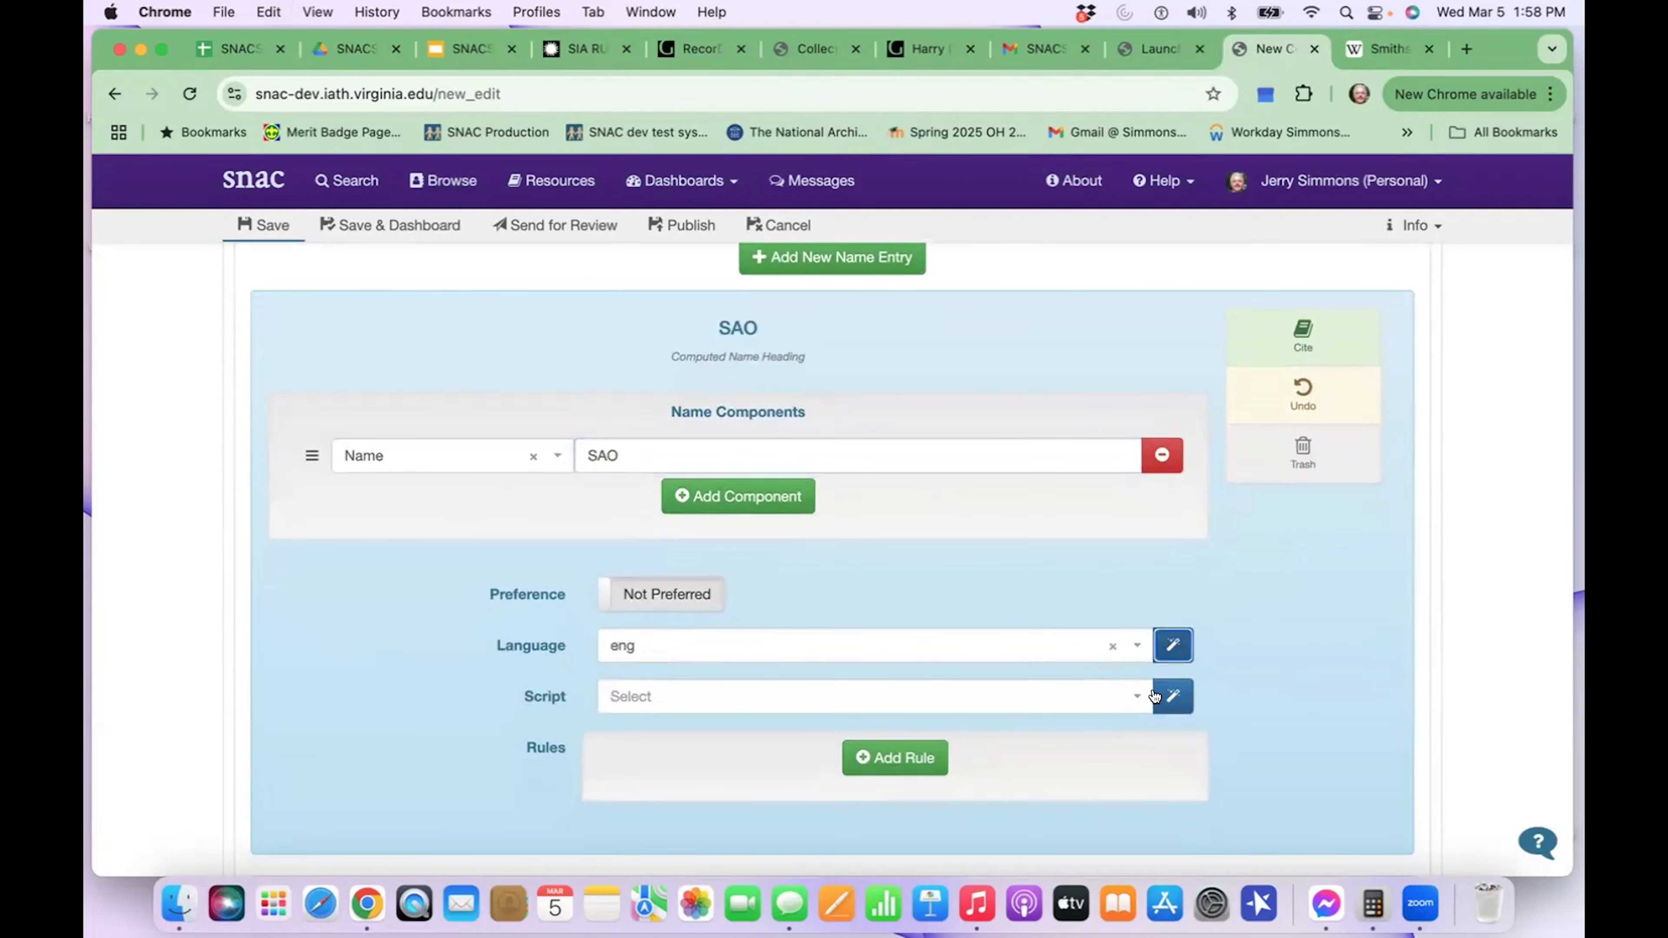
{"action": "left_click", "coordinate": [1167, 701]}
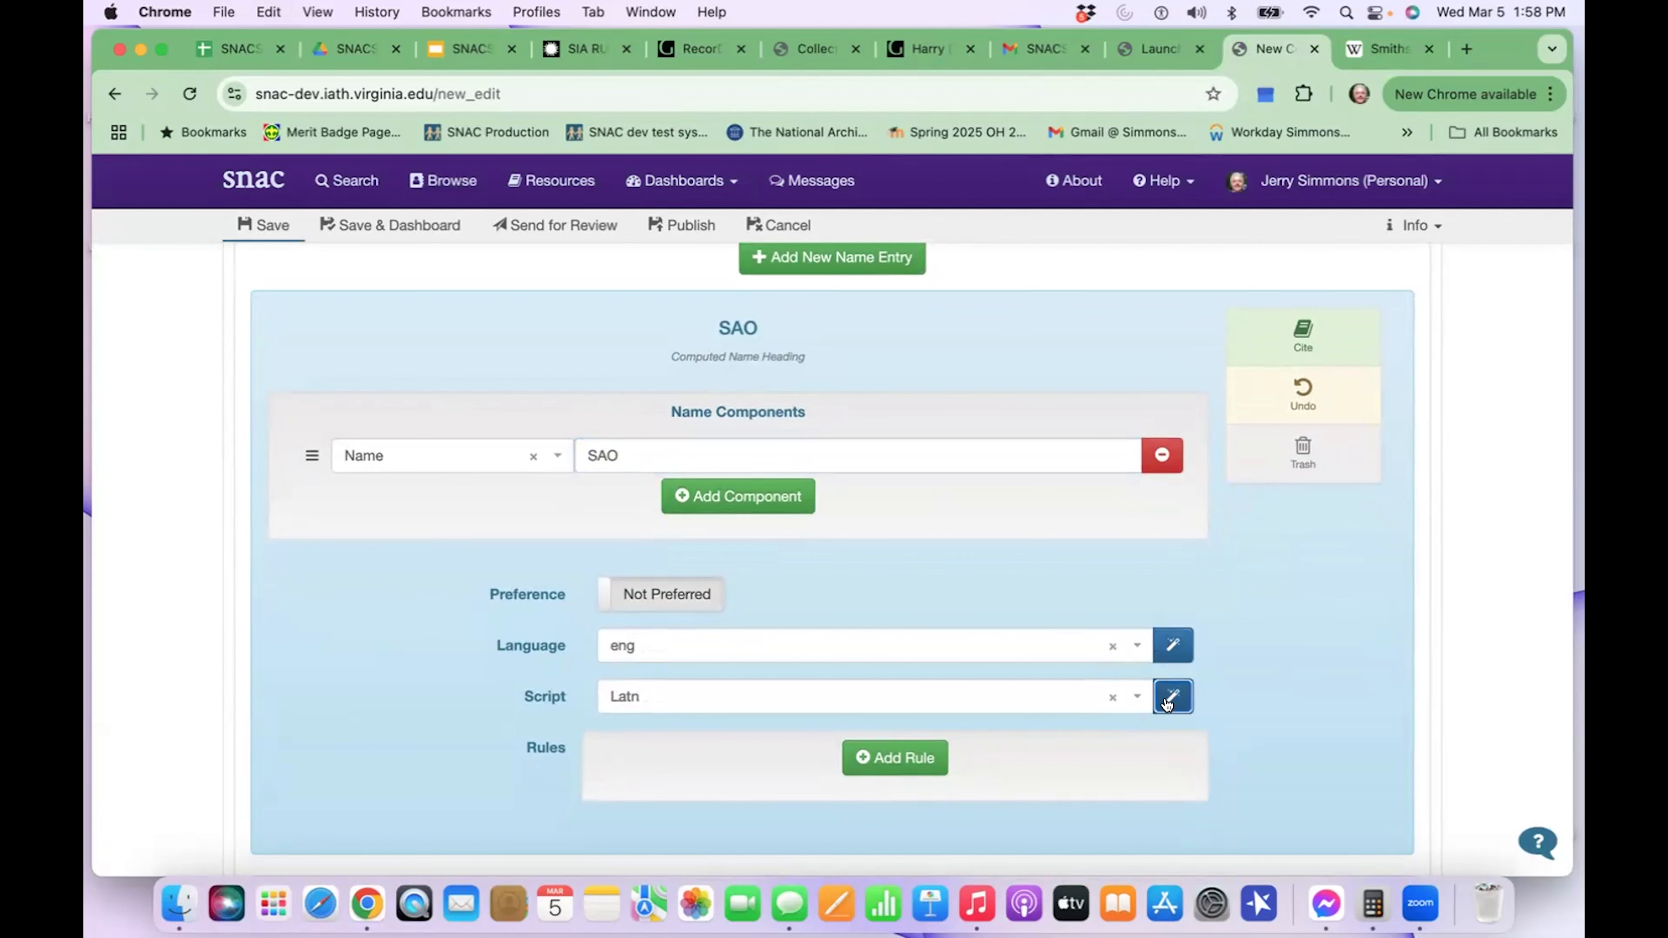
- Add a rule to the SAO name entry with the form alternativeForm and the ruleset rda
{"action": "scroll", "coordinate": [1162, 733], "scroll_direction": "down", "scroll_amount": 2}
{"action": "left_click", "coordinate": [918, 678]}
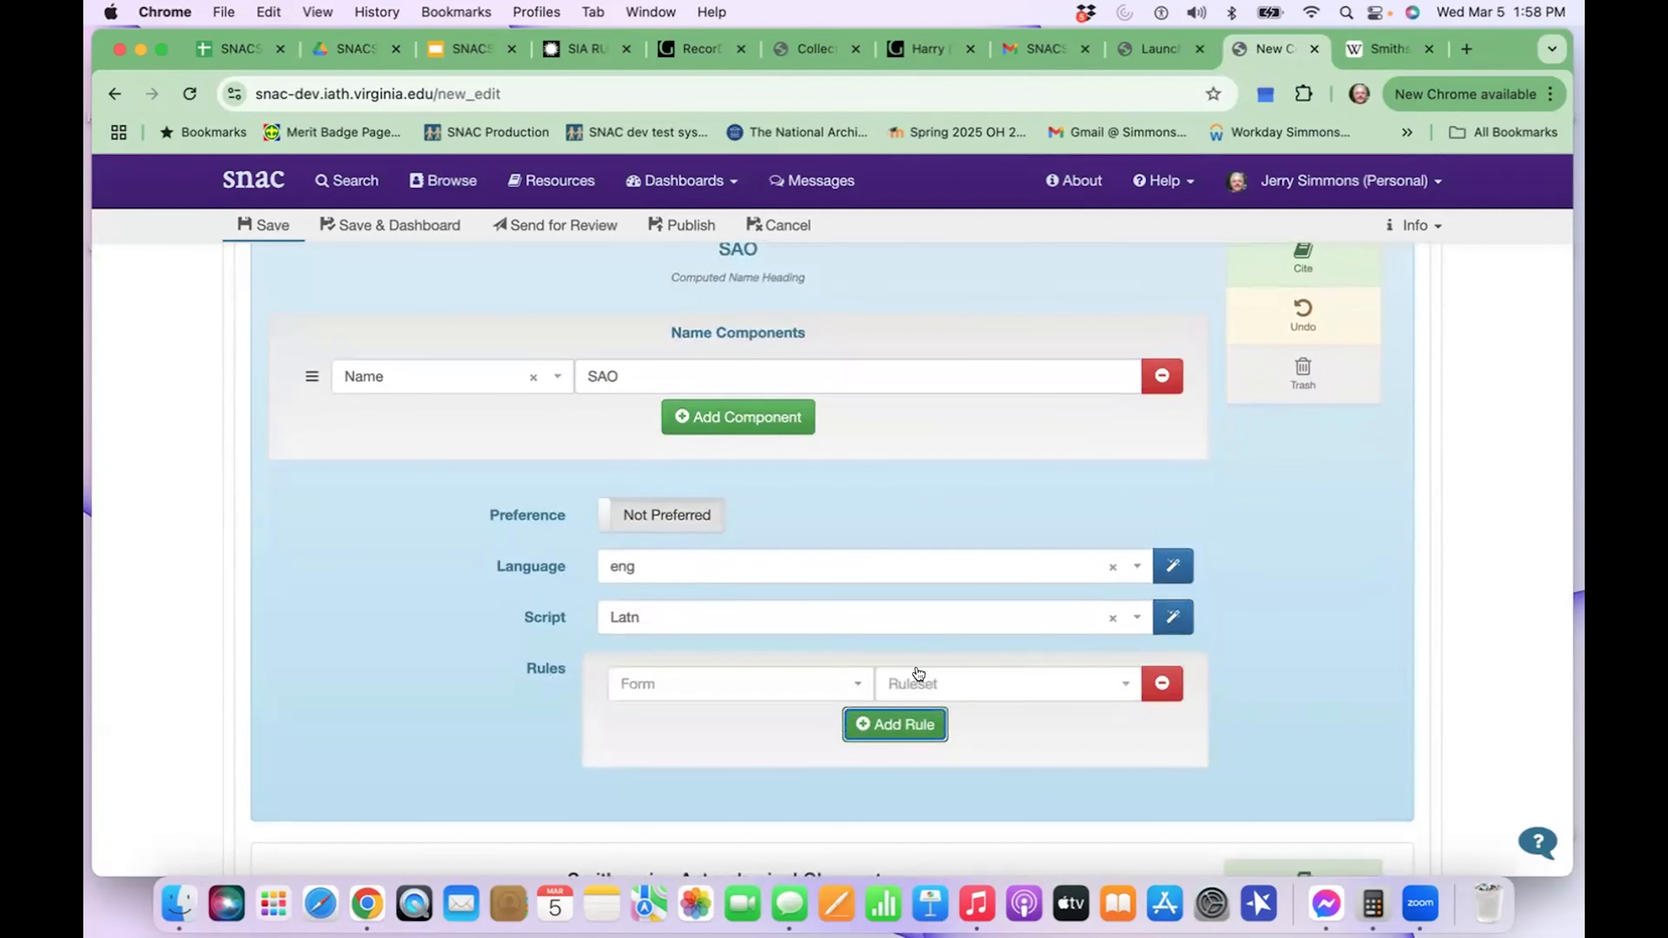
{"action": "left_click", "coordinate": [802, 690]}
{"action": "left_click", "coordinate": [739, 753]}
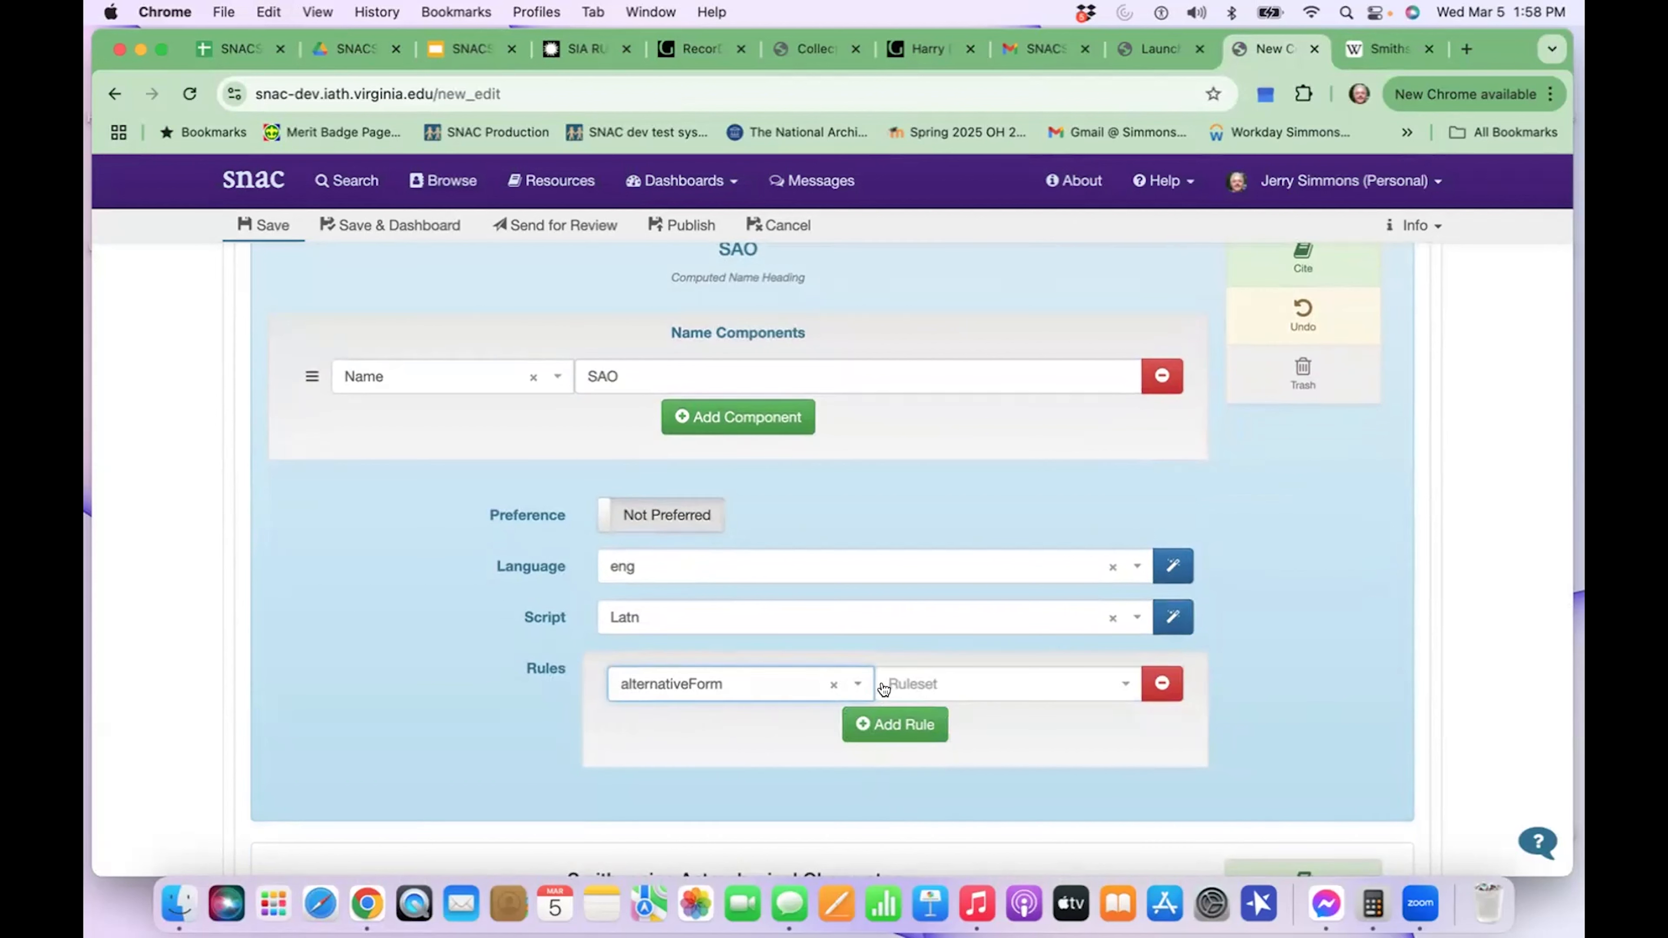
{"action": "left_click", "coordinate": [961, 686]}
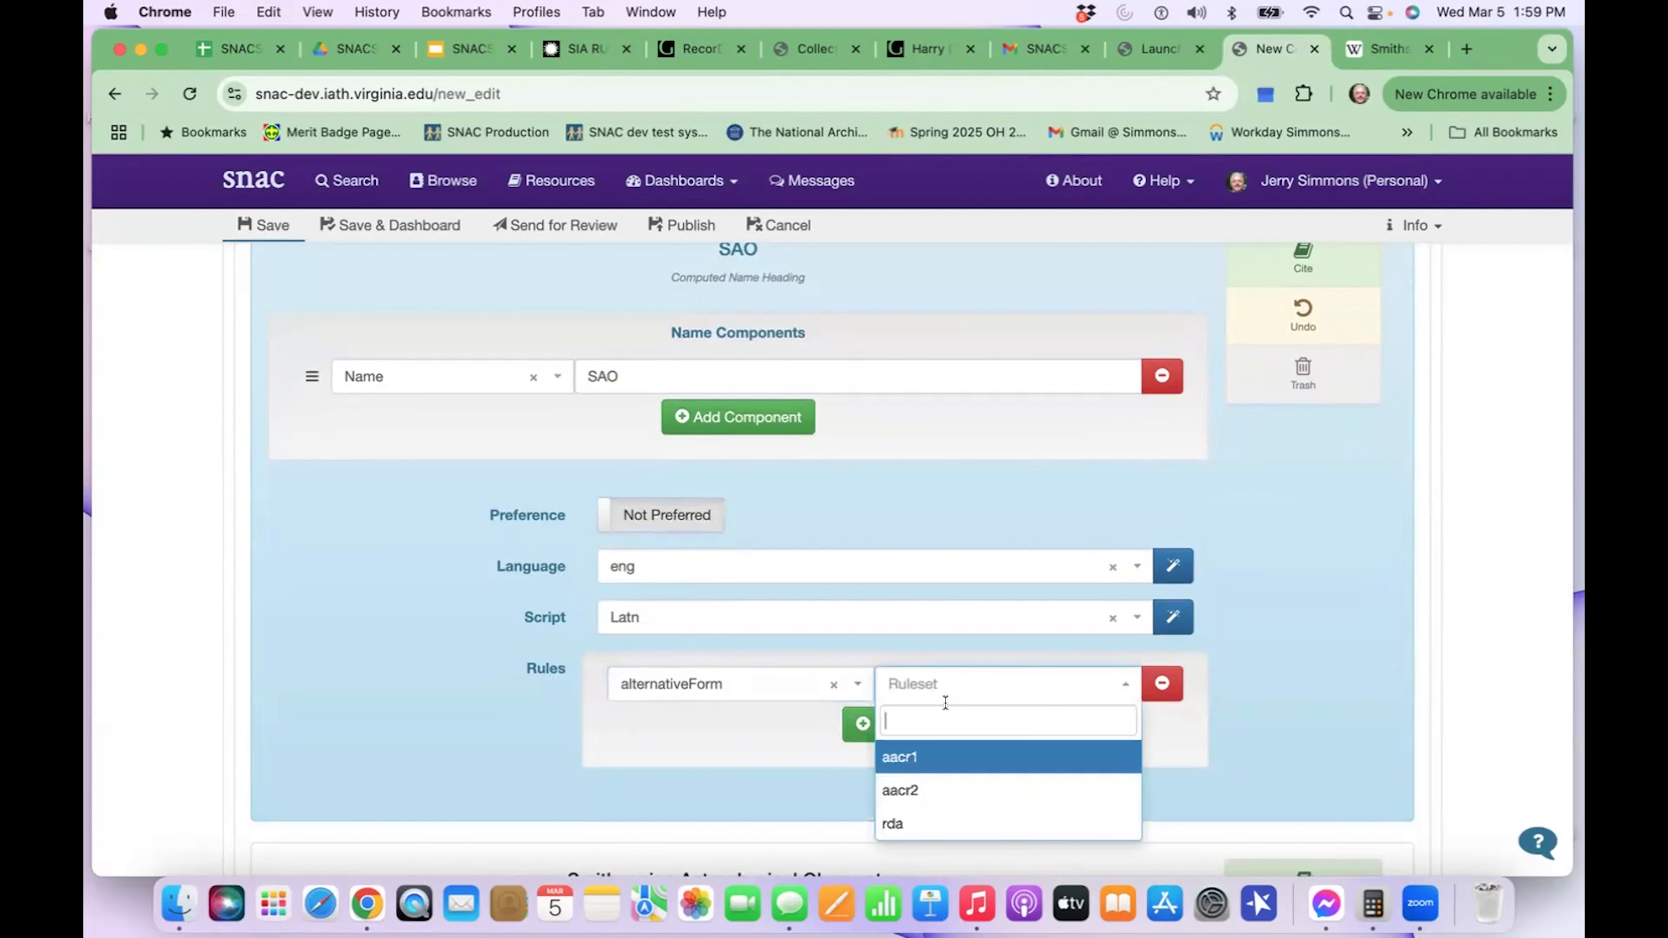
{"action": "left_click", "coordinate": [904, 822]}
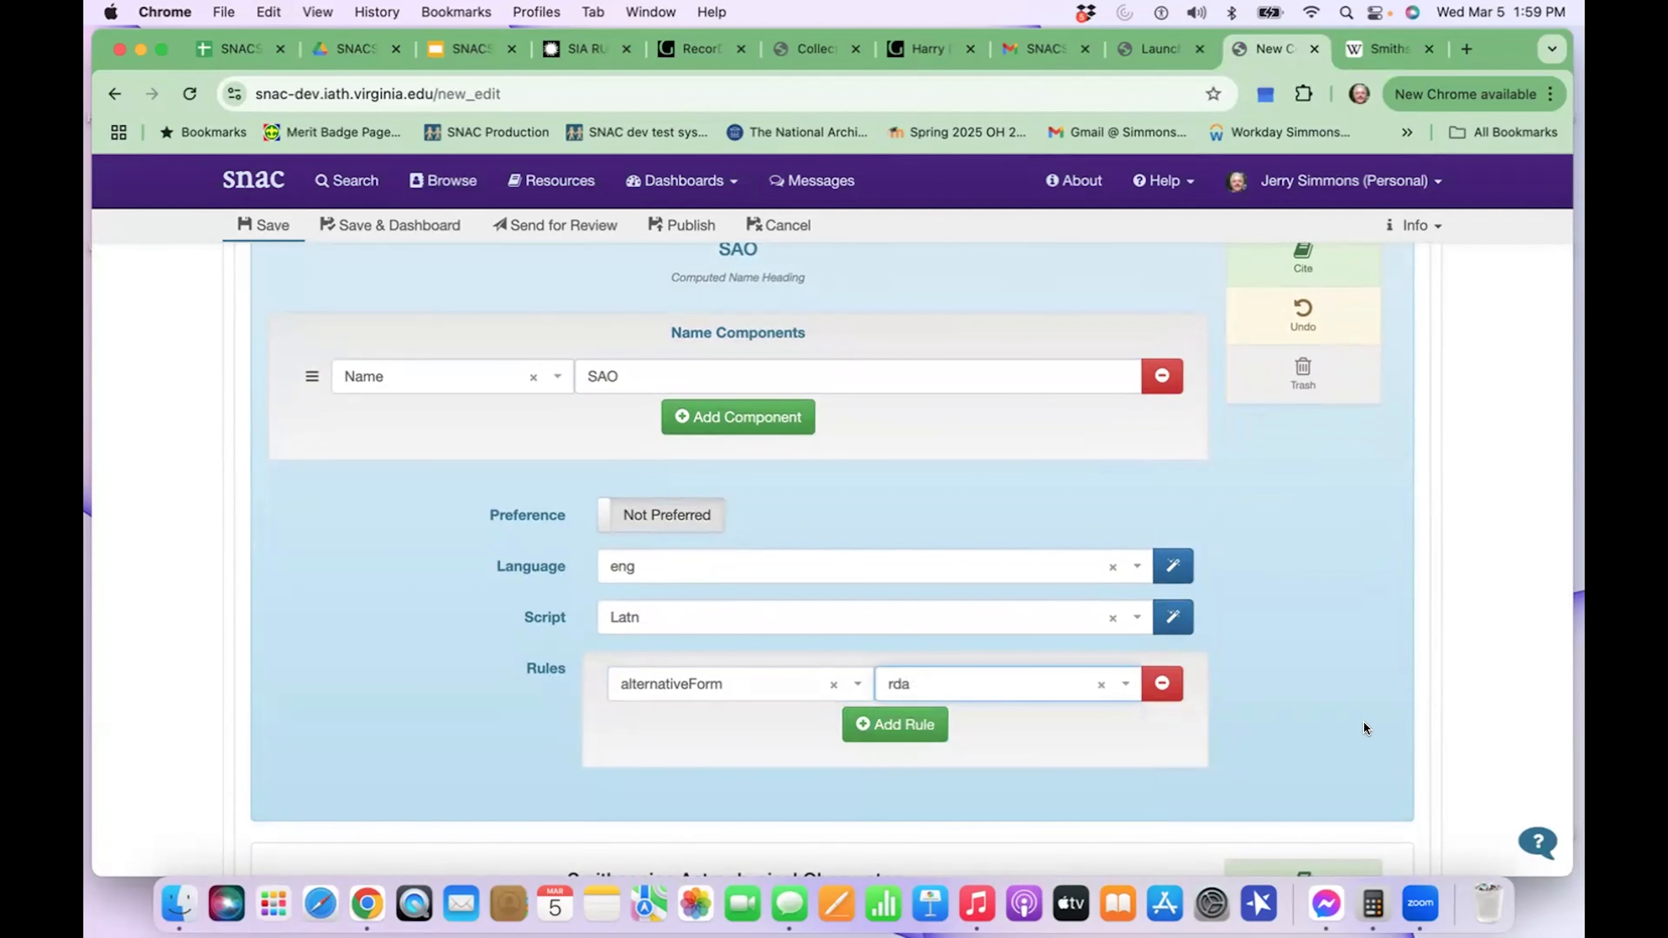
- Save the Smithsonian Astrophysical Observatory constellation with its new variant name
{"action": "scroll", "coordinate": [1364, 720], "scroll_direction": "up", "scroll_amount": 5}
{"action": "scroll", "coordinate": [1363, 720], "scroll_direction": "up", "scroll_amount": 4}
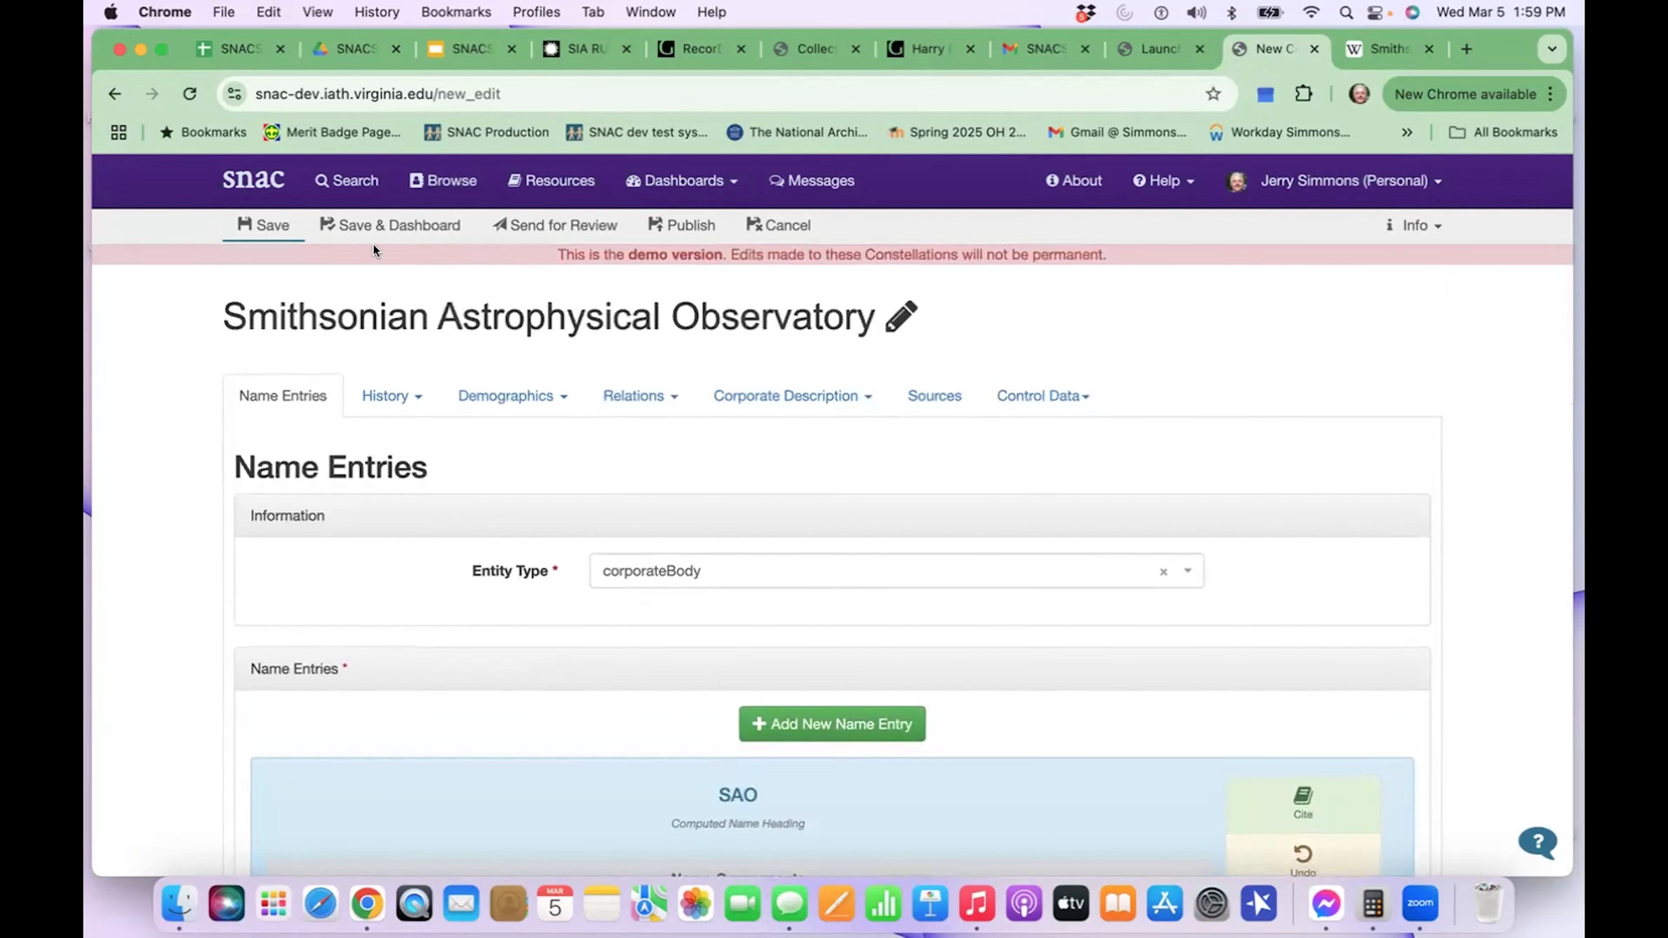
{"action": "left_click", "coordinate": [281, 227]}
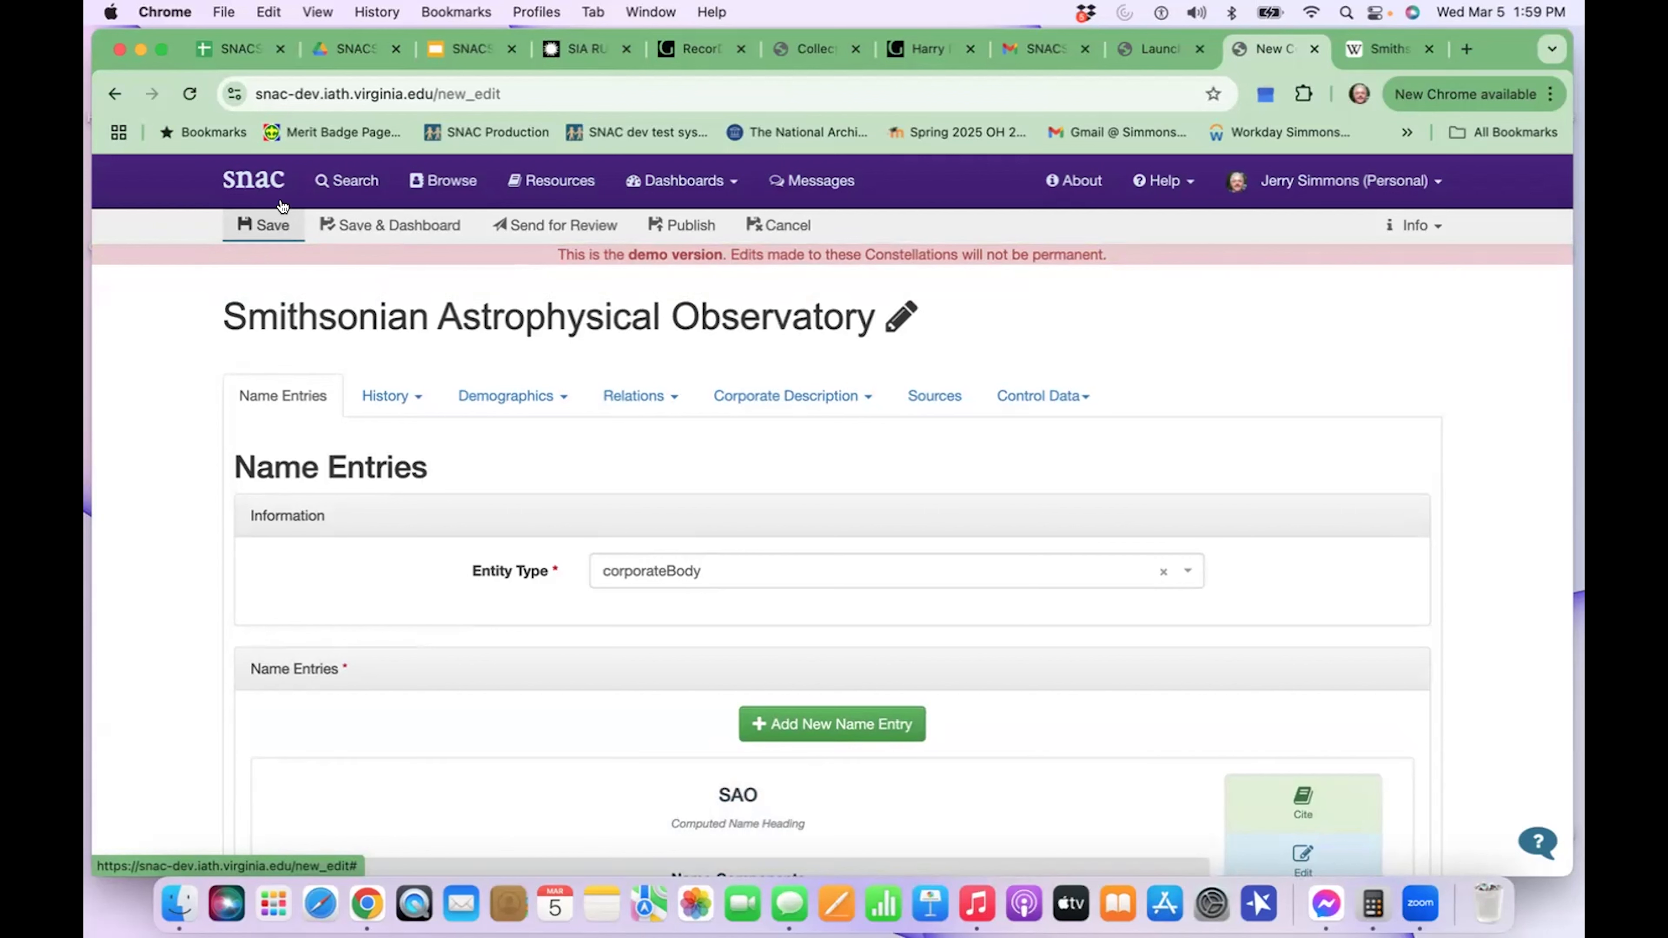
- Review slides 7 to 13 of the SNACSchool 4.0 Module 3 Create and Edit presentation and start the slideshow from slide 13
{"action": "left_click", "coordinate": [479, 50]}
{"action": "scroll", "coordinate": [160, 664], "scroll_direction": "down", "scroll_amount": 5}
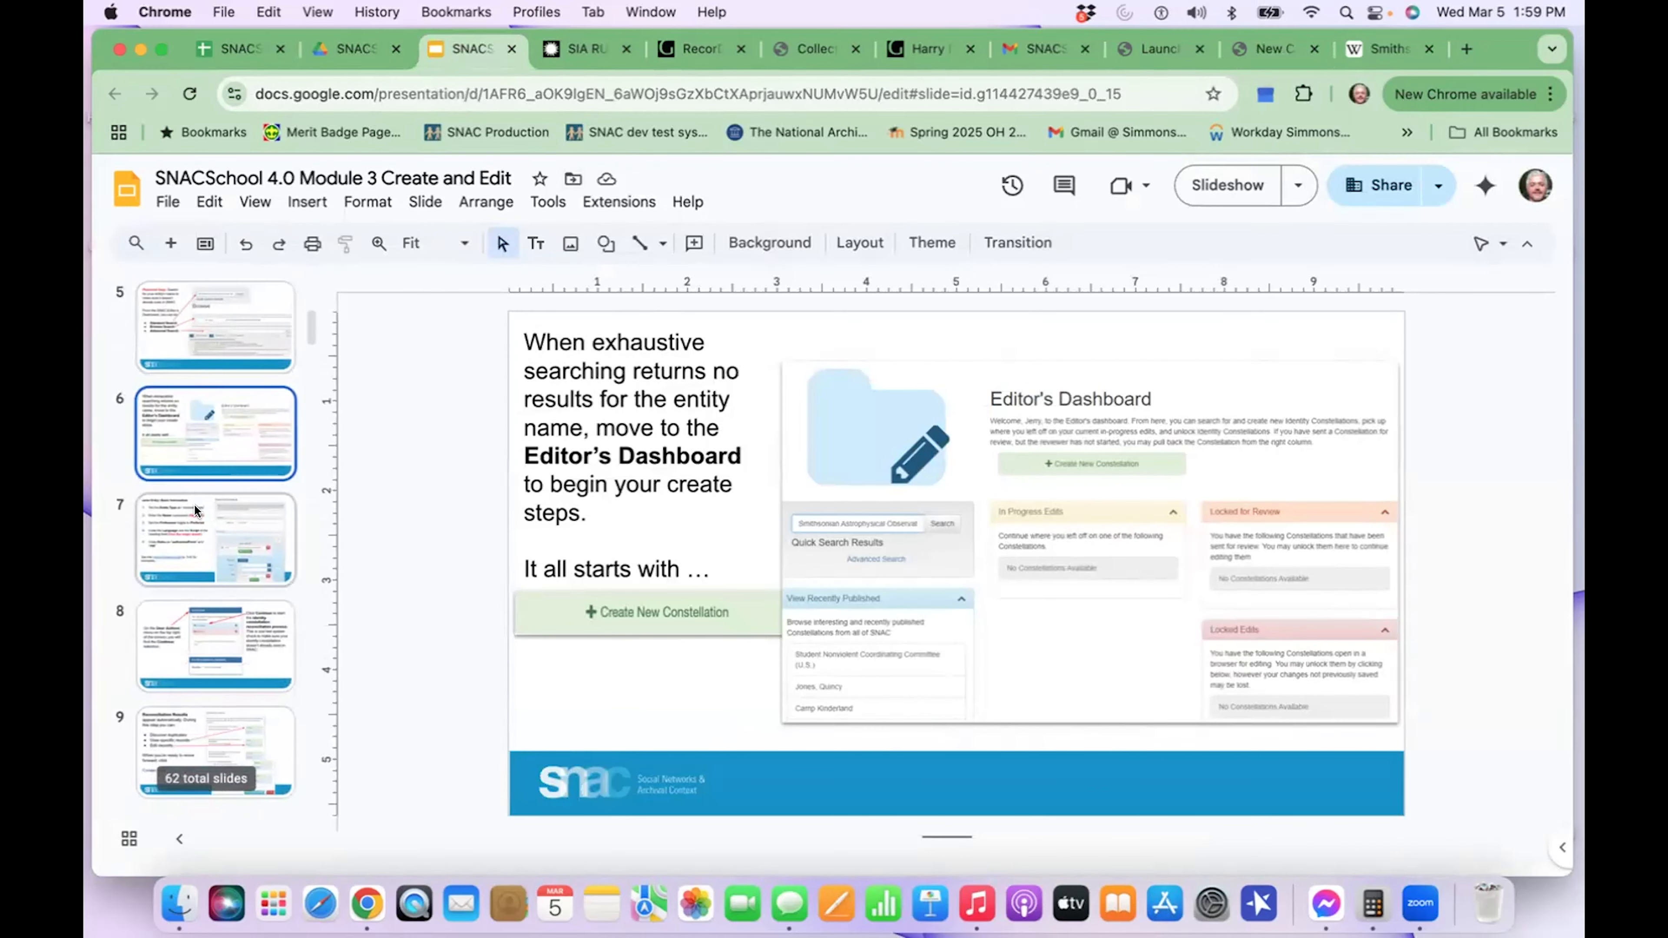
{"action": "left_click", "coordinate": [189, 559]}
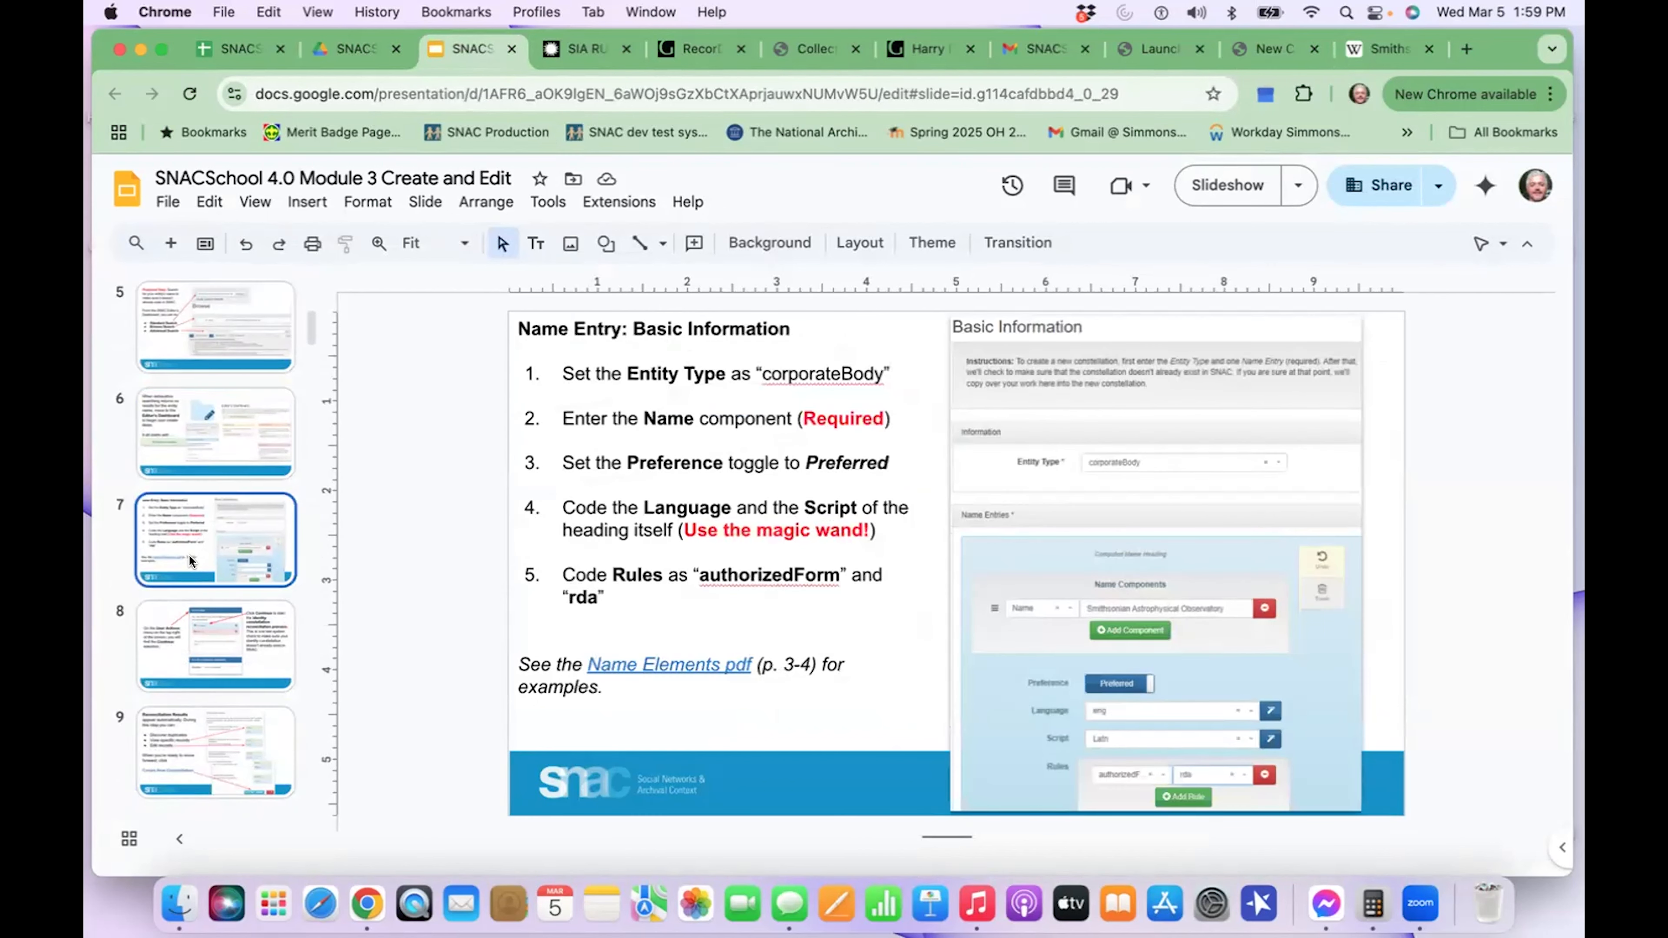
{"action": "scroll", "coordinate": [189, 554], "scroll_direction": "down", "scroll_amount": 2}
{"action": "left_click", "coordinate": [173, 539]}
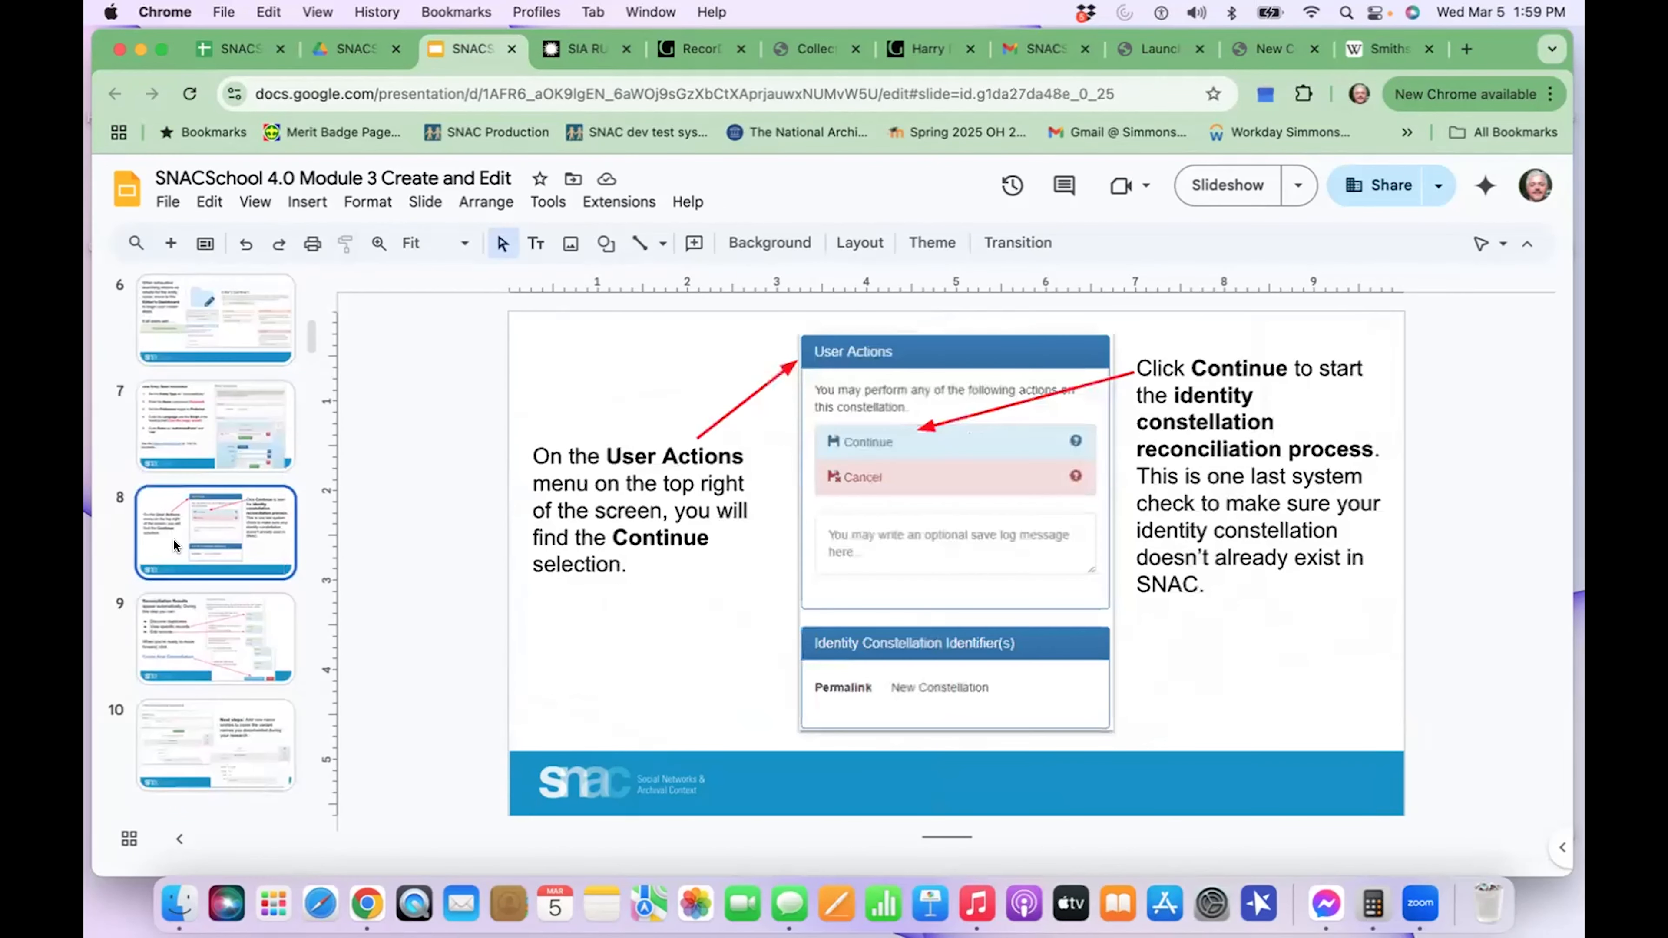
{"action": "left_click", "coordinate": [163, 629]}
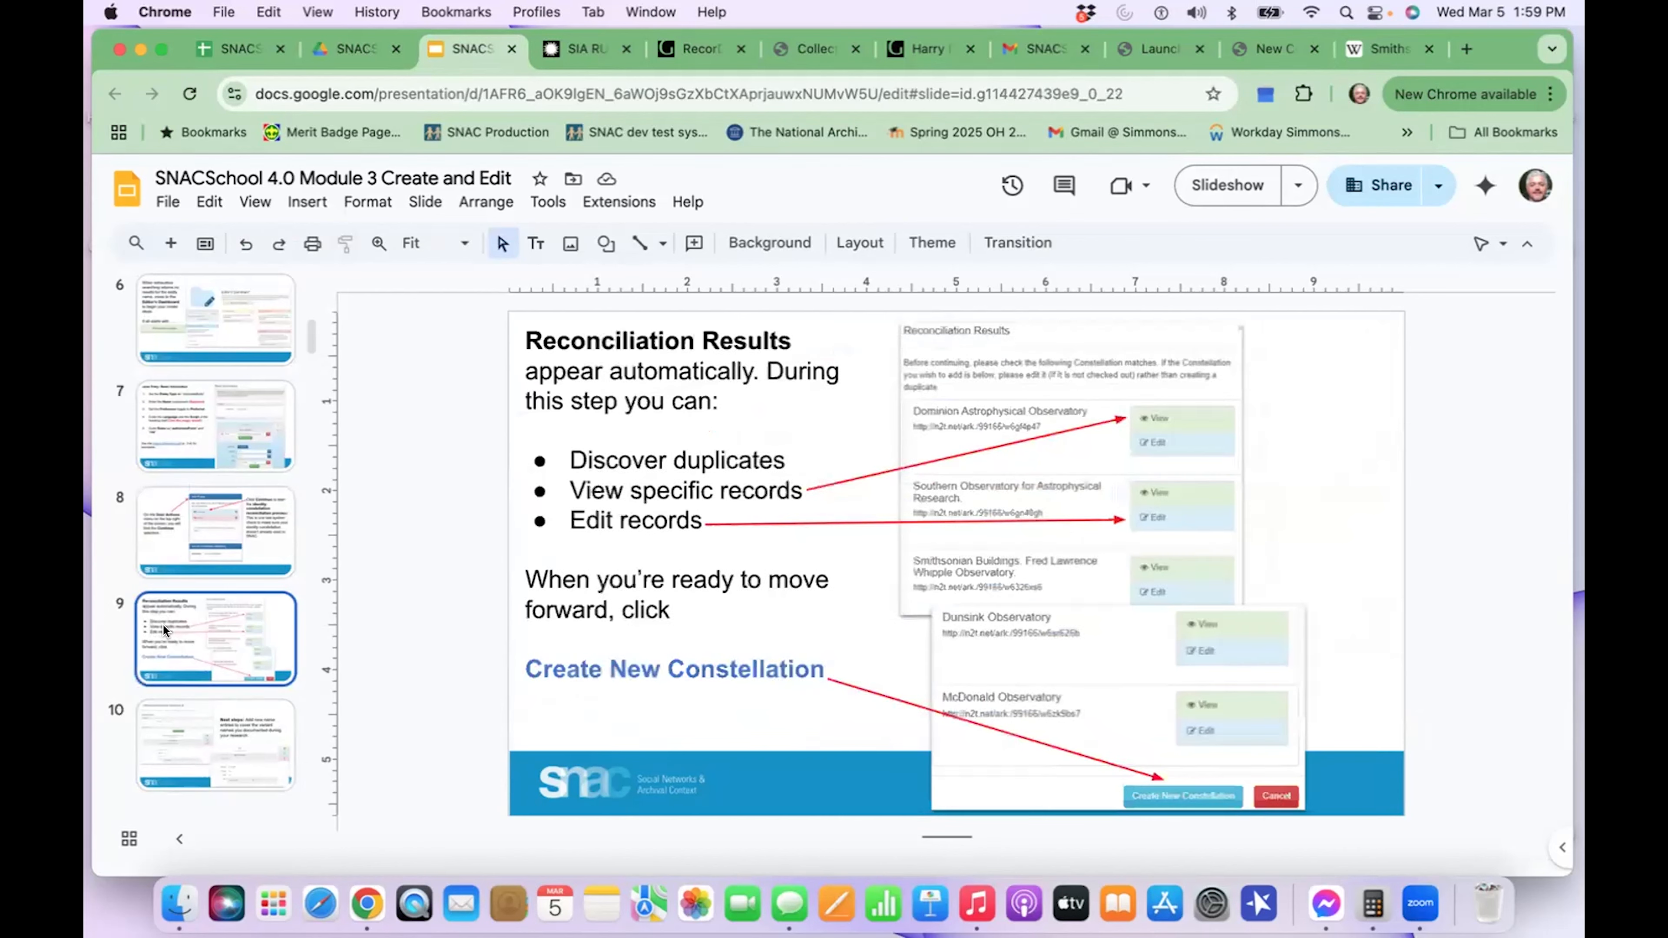
{"action": "scroll", "coordinate": [163, 623], "scroll_direction": "down", "scroll_amount": 5}
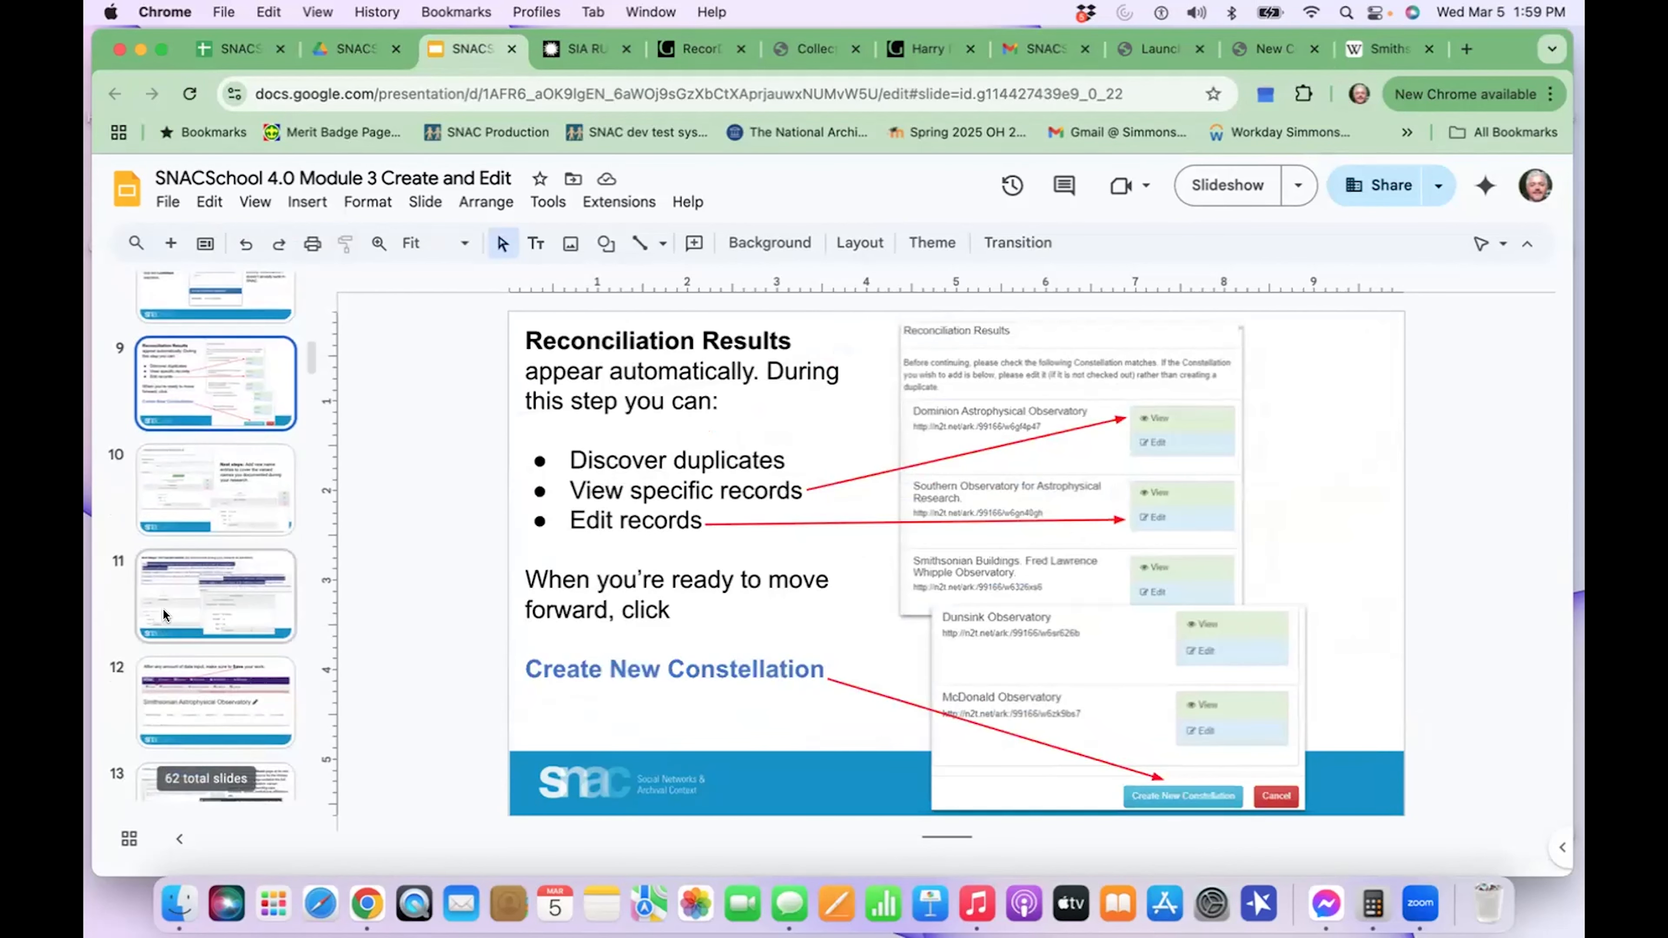
{"action": "left_click", "coordinate": [199, 479]}
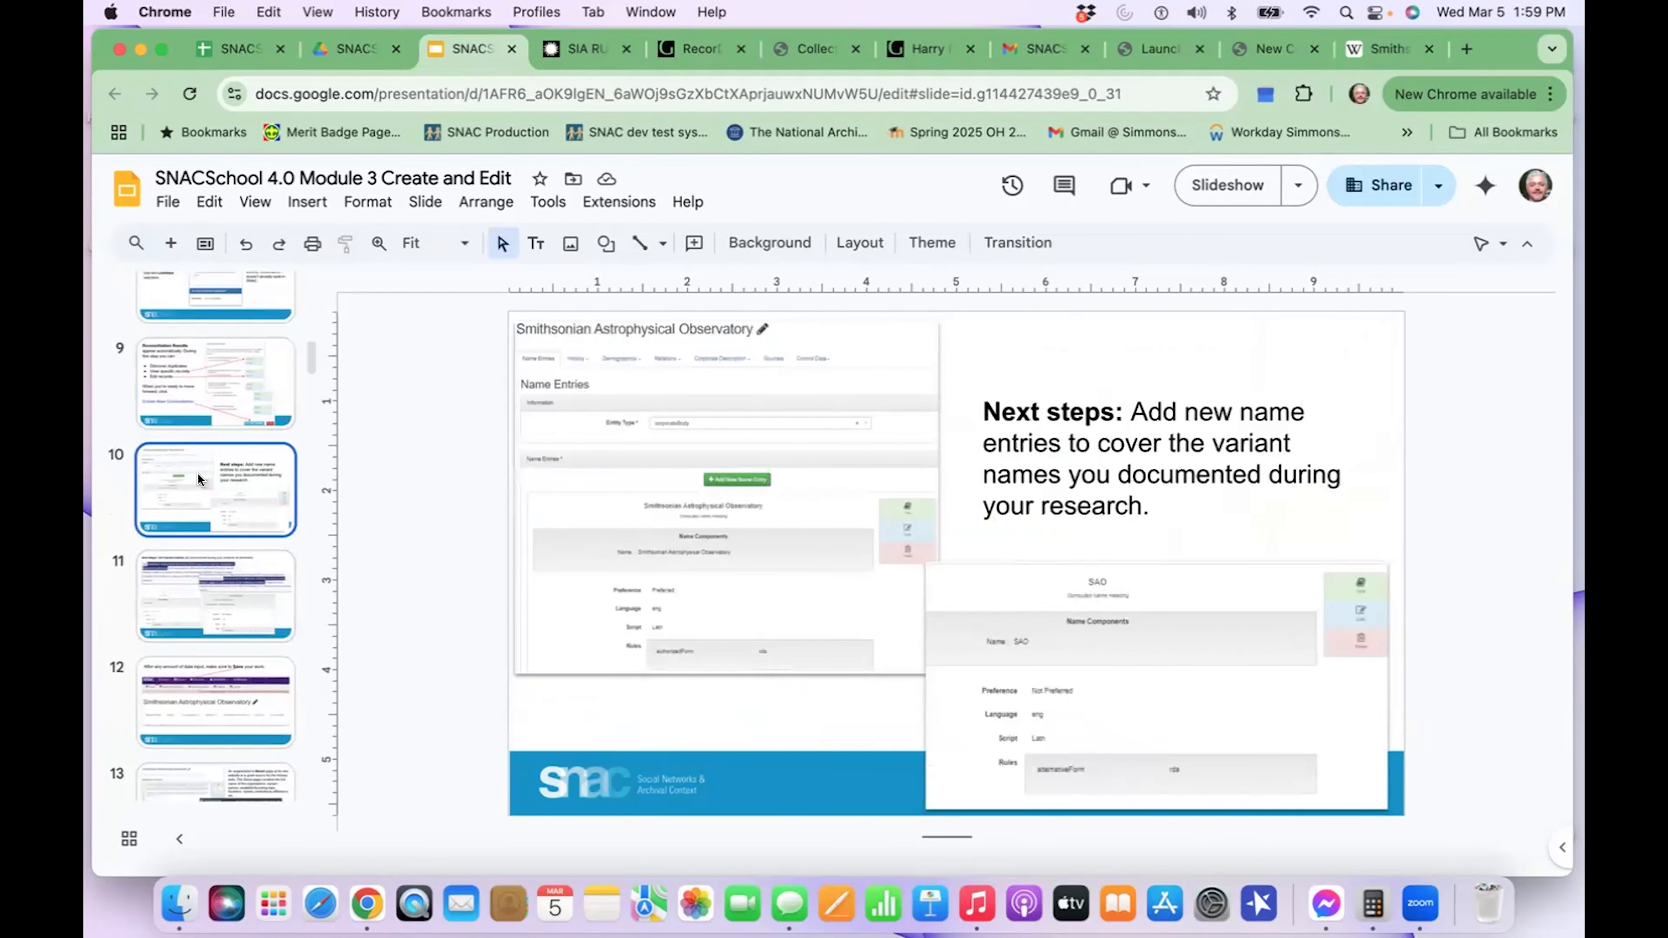
{"action": "scroll", "coordinate": [197, 472], "scroll_direction": "down", "scroll_amount": 2}
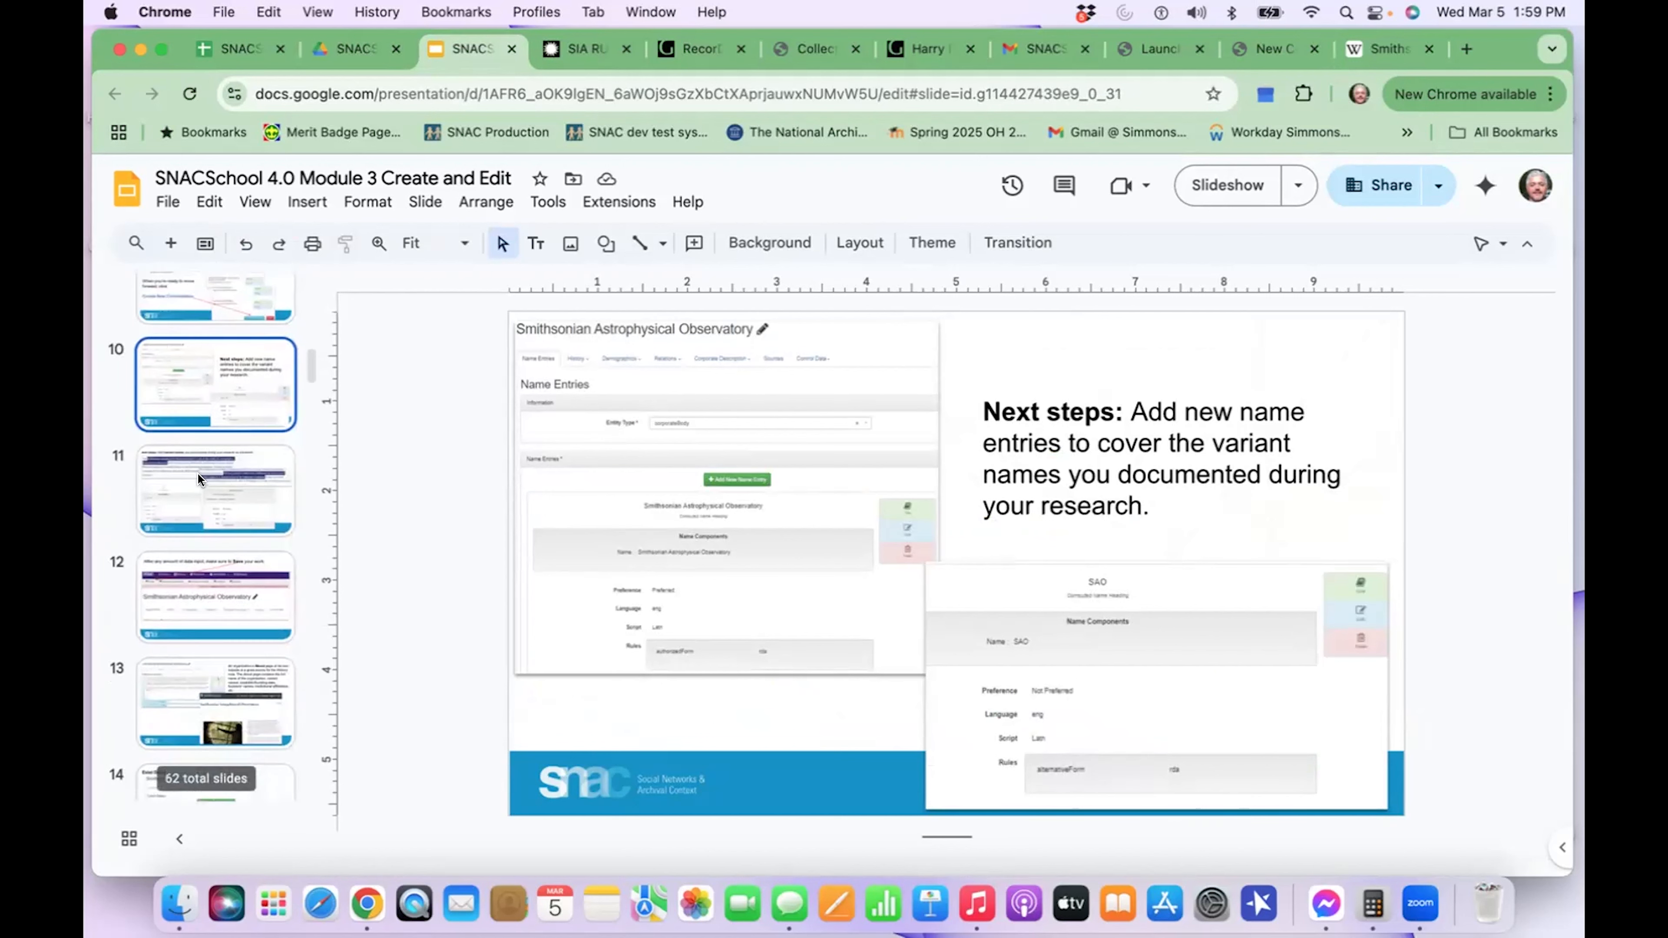
{"action": "left_click", "coordinate": [170, 490]}
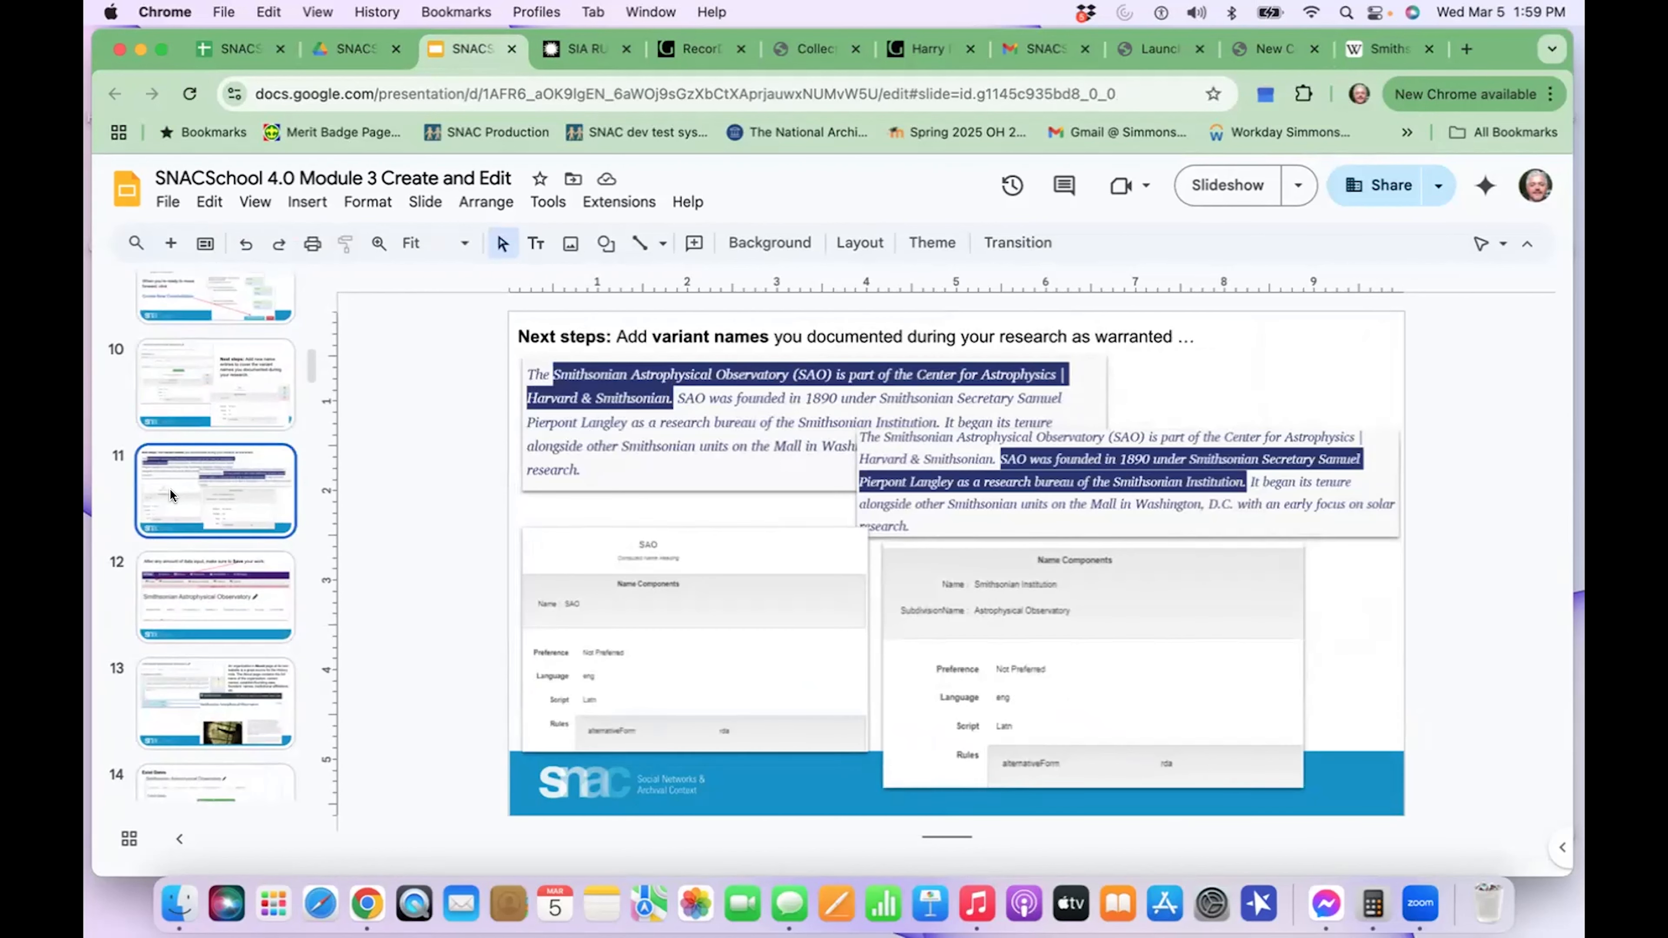
{"action": "scroll", "coordinate": [169, 494], "scroll_direction": "down", "scroll_amount": 2}
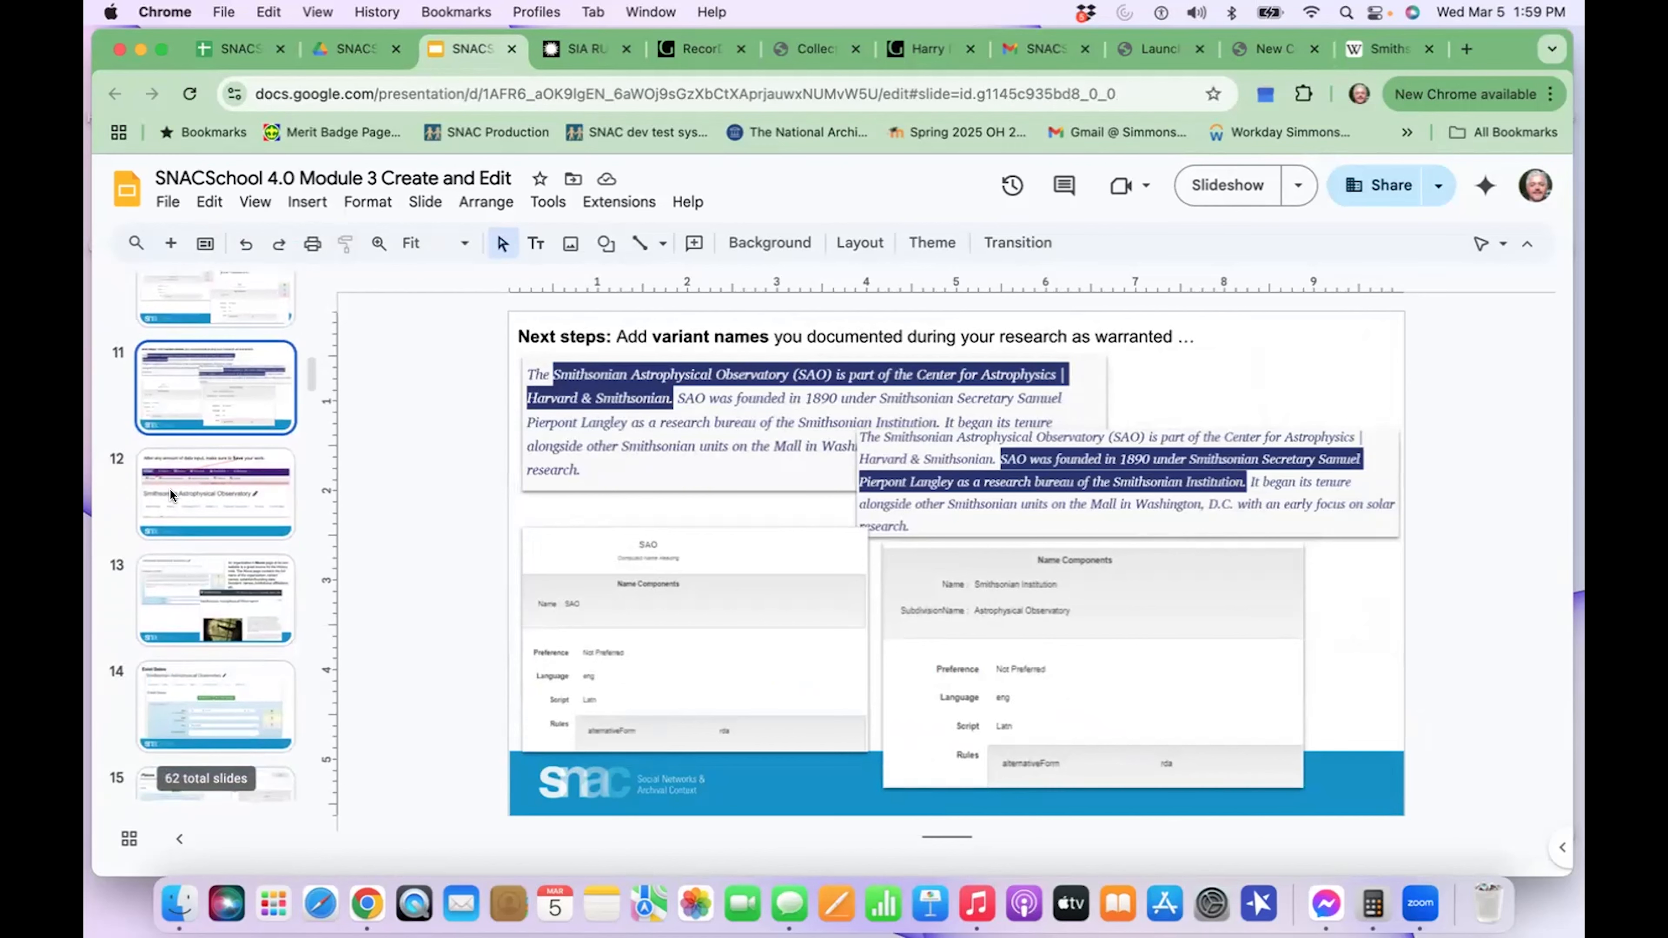
{"action": "left_click", "coordinate": [170, 494]}
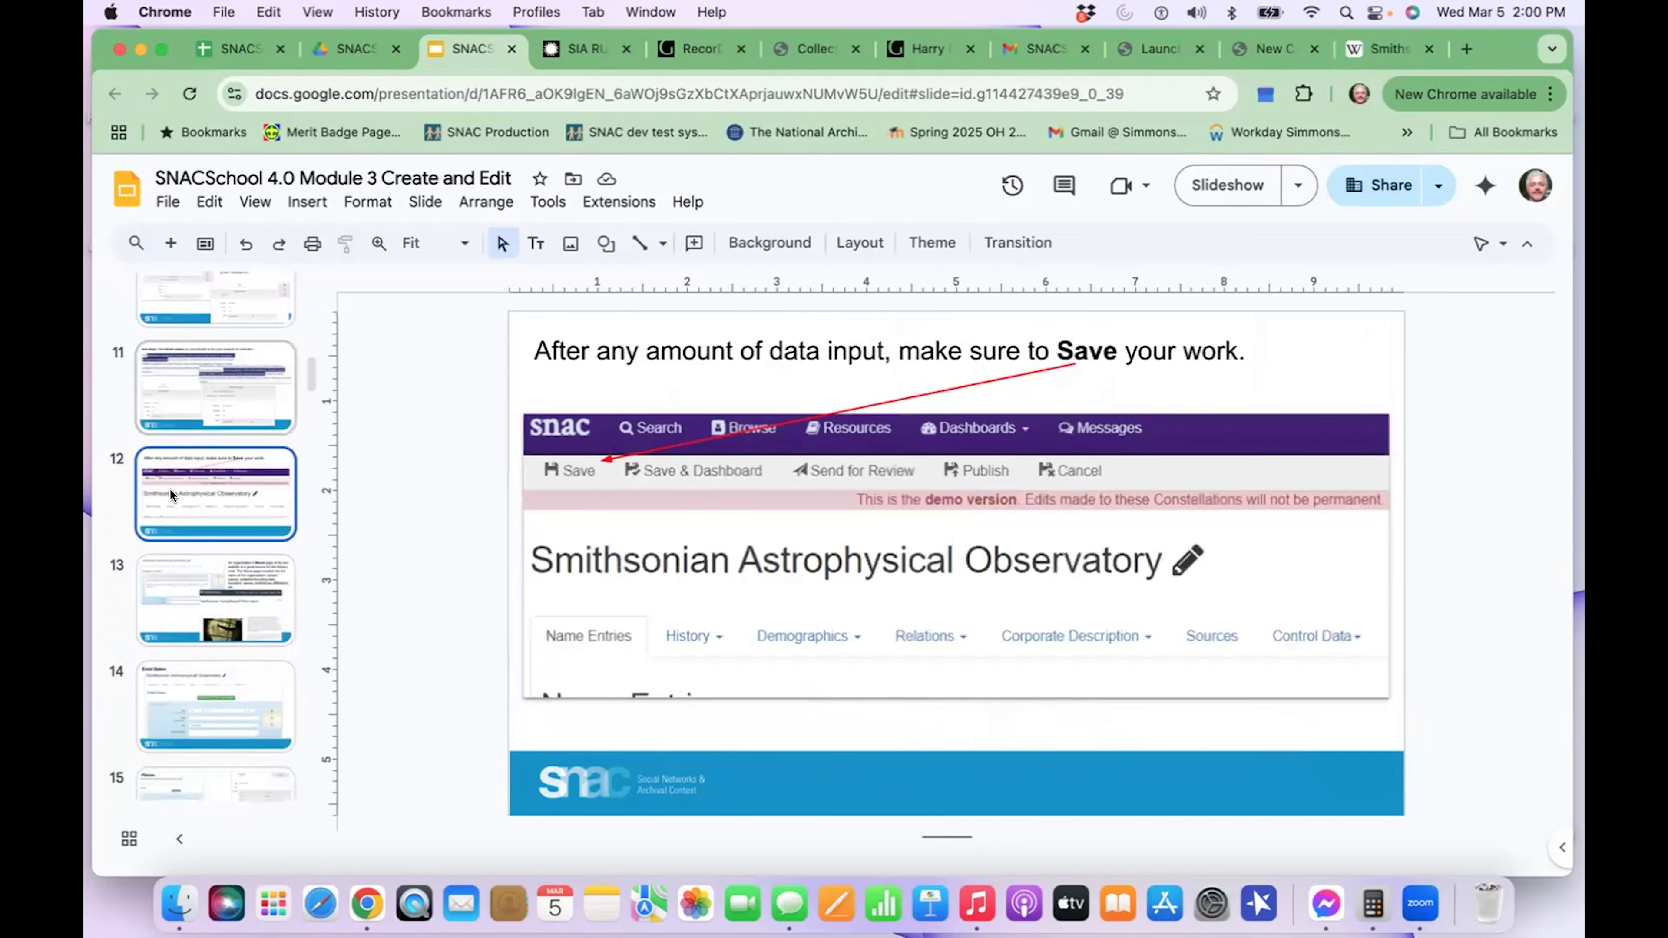
{"action": "scroll", "coordinate": [170, 494], "scroll_direction": "down", "scroll_amount": 2}
{"action": "left_click", "coordinate": [168, 494]}
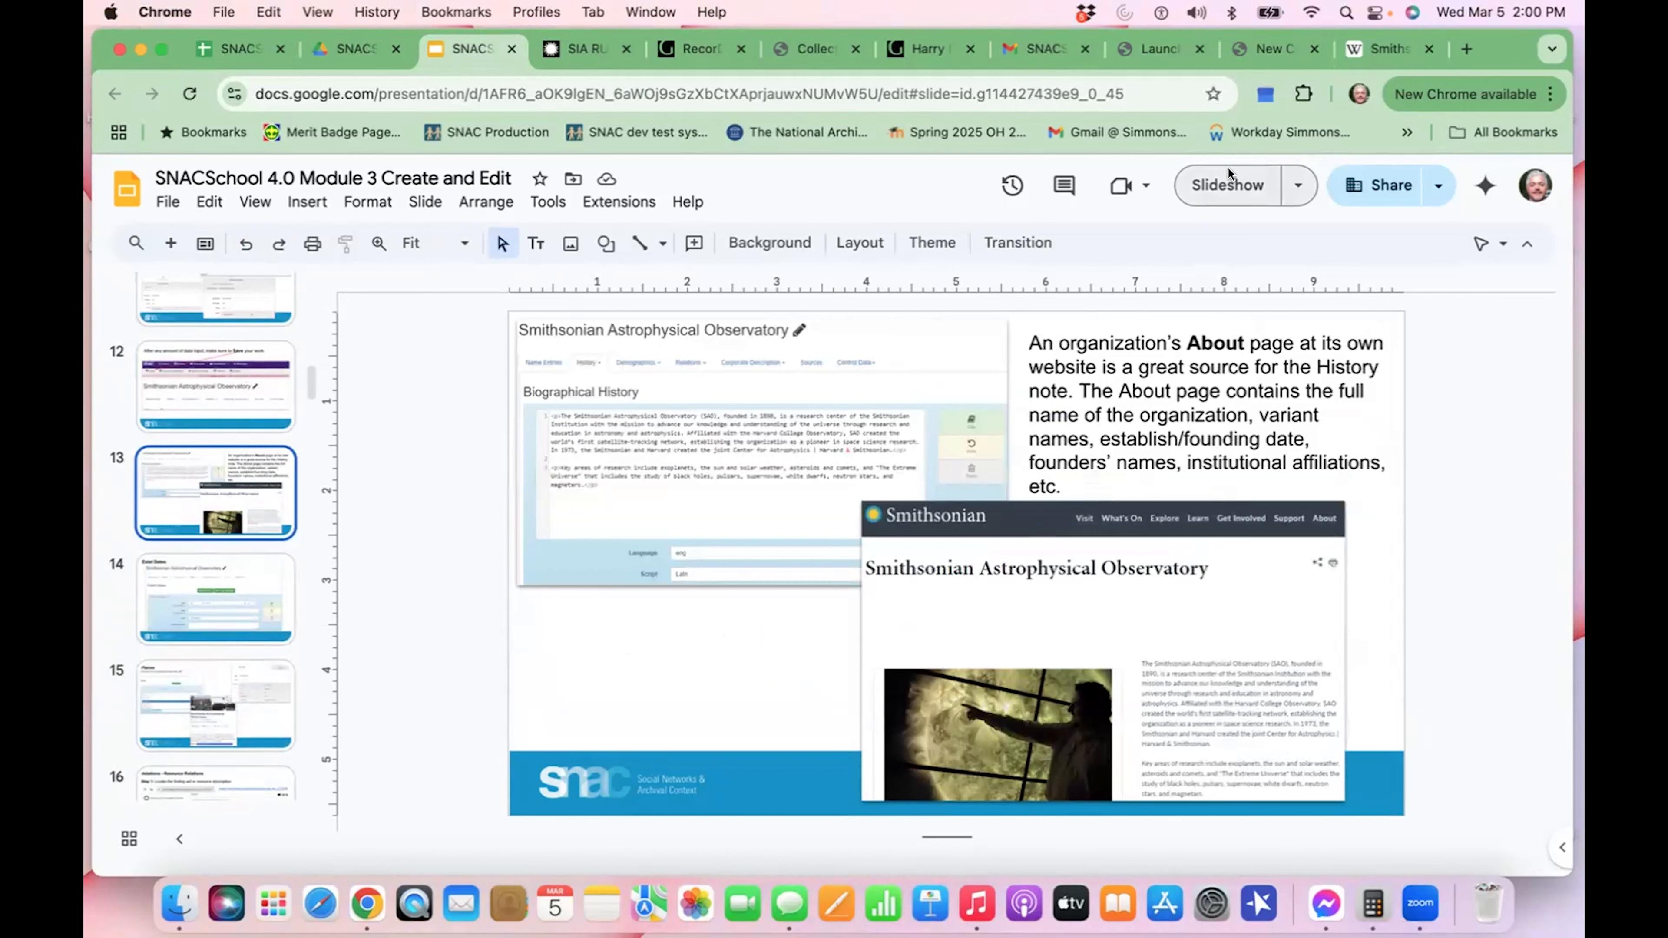
{"action": "left_click", "coordinate": [1210, 188]}
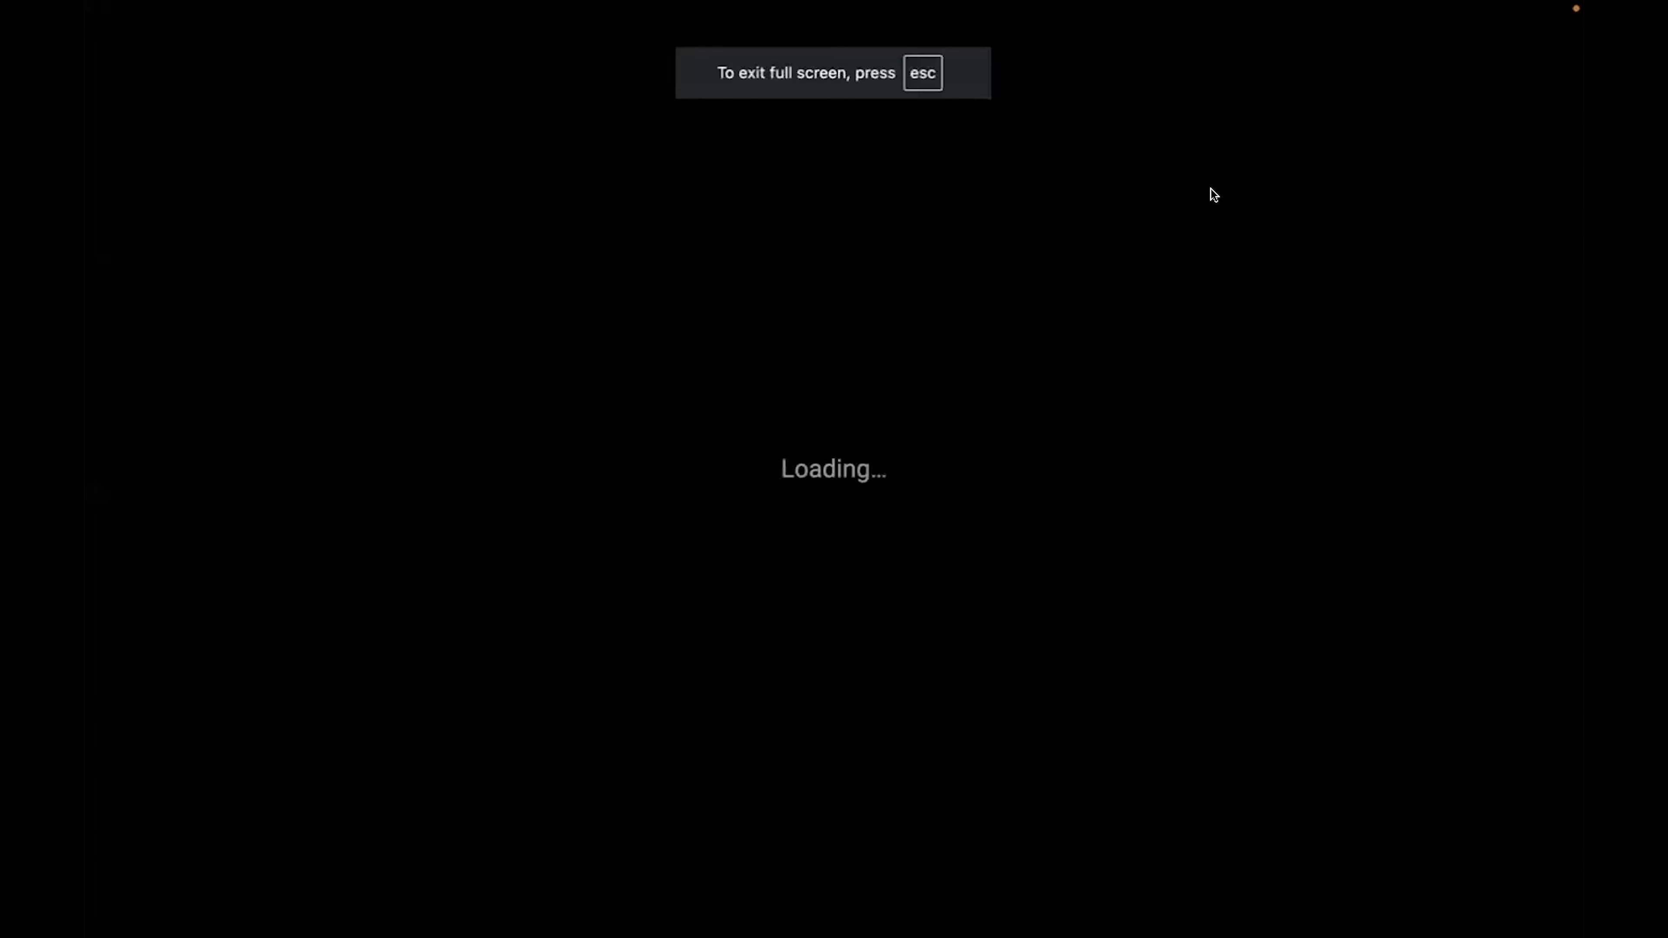
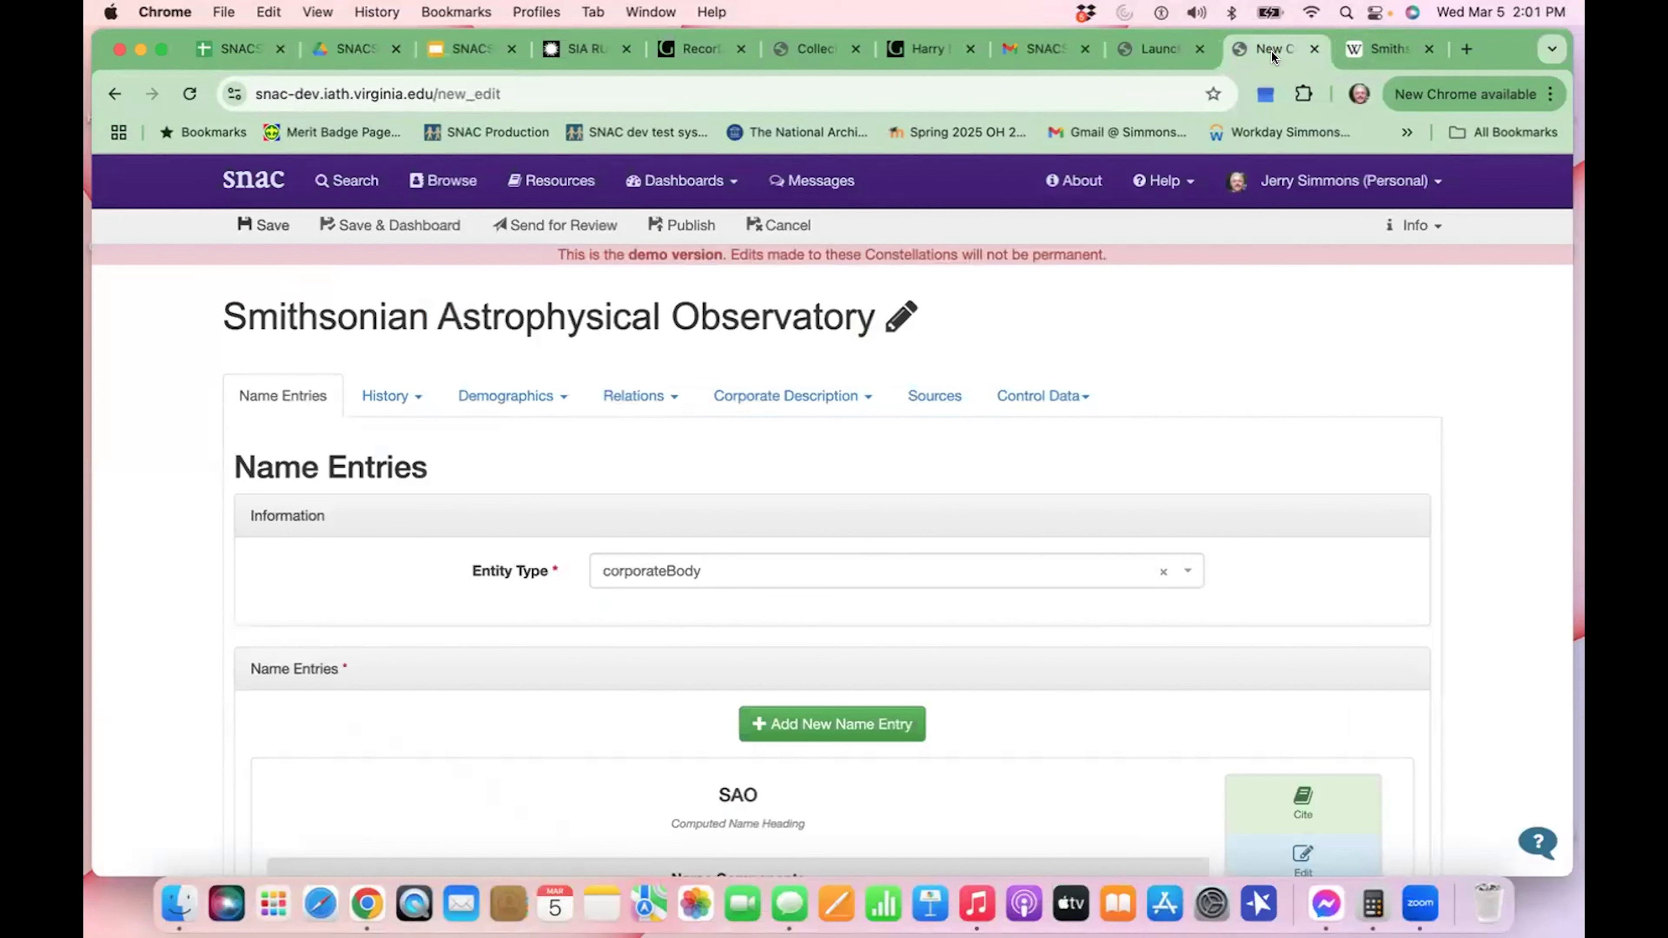
- Open the BiogHist section of the Smithsonian Astrophysical Observatory constellation in SNAC for editing
{"action": "scroll", "coordinate": [1197, 289], "scroll_direction": "down", "scroll_amount": 2}
{"action": "scroll", "coordinate": [1196, 288], "scroll_direction": "up", "scroll_amount": 2}
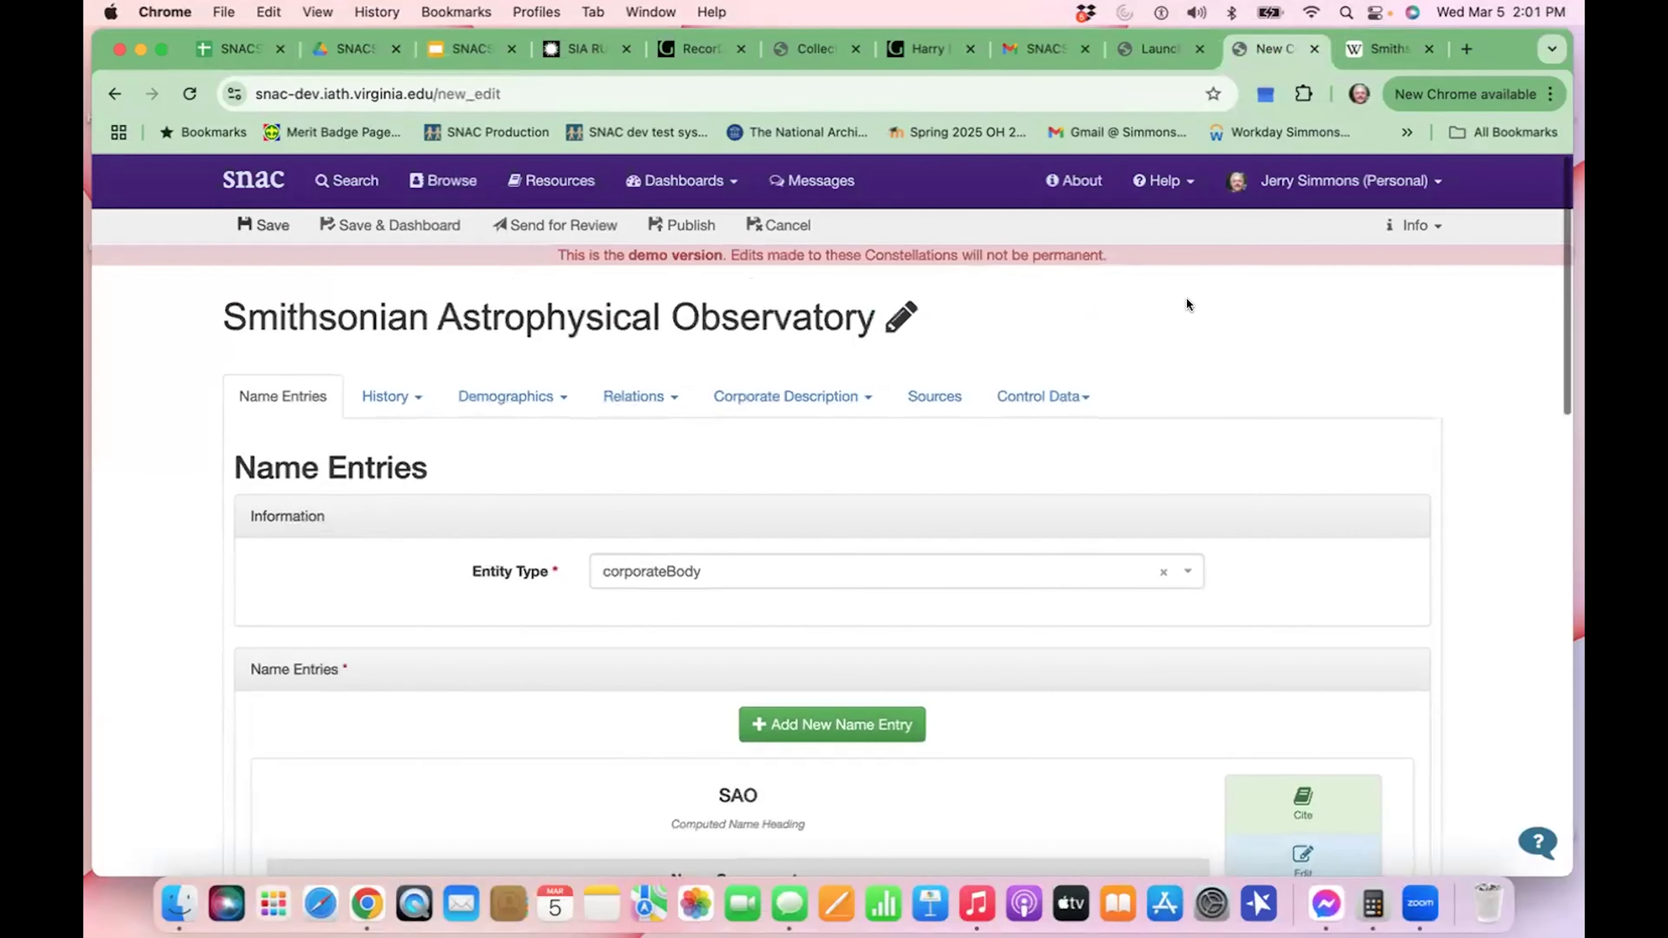
{"action": "left_click", "coordinate": [397, 399]}
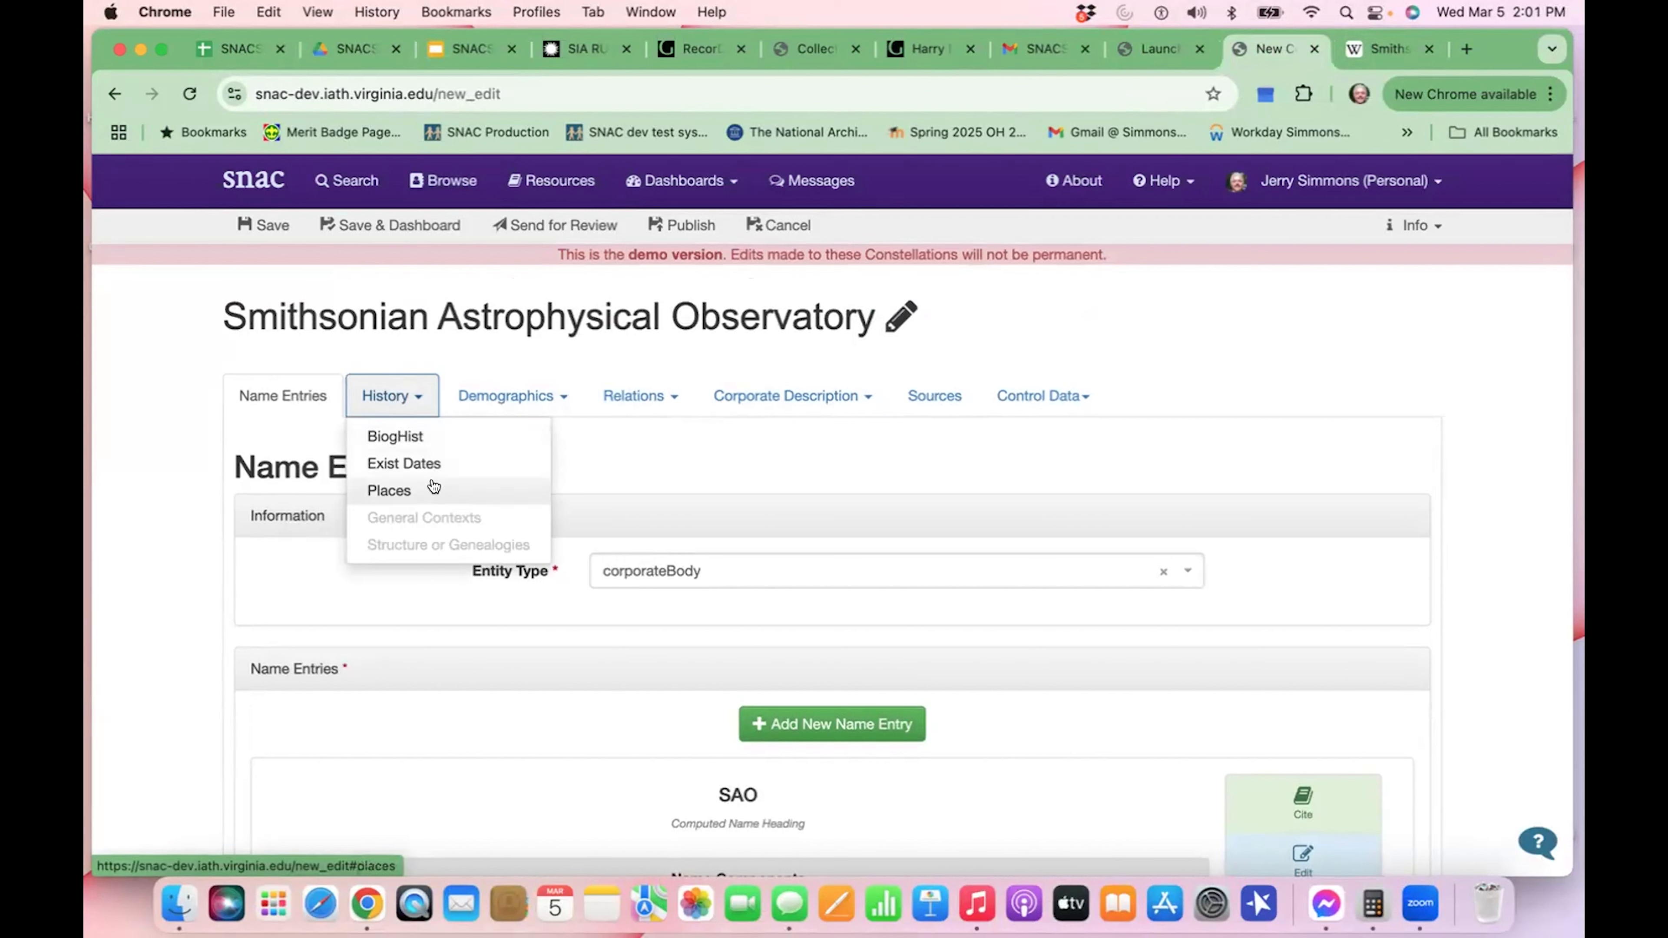
{"action": "left_click", "coordinate": [430, 437]}
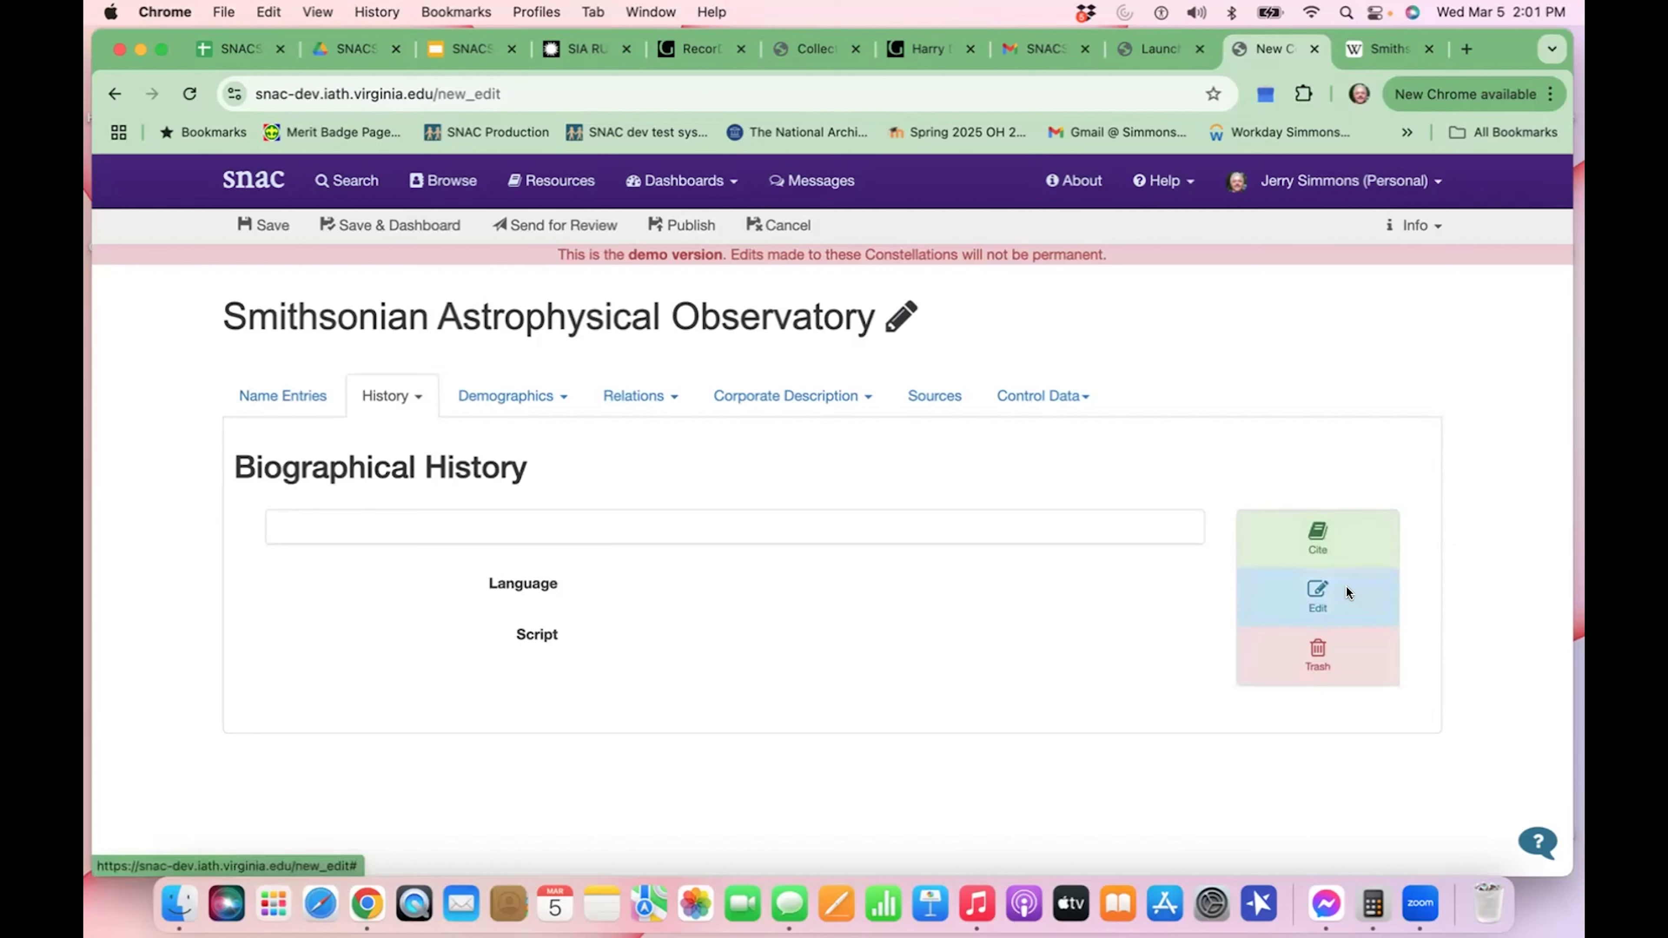
{"action": "left_click", "coordinate": [1302, 599]}
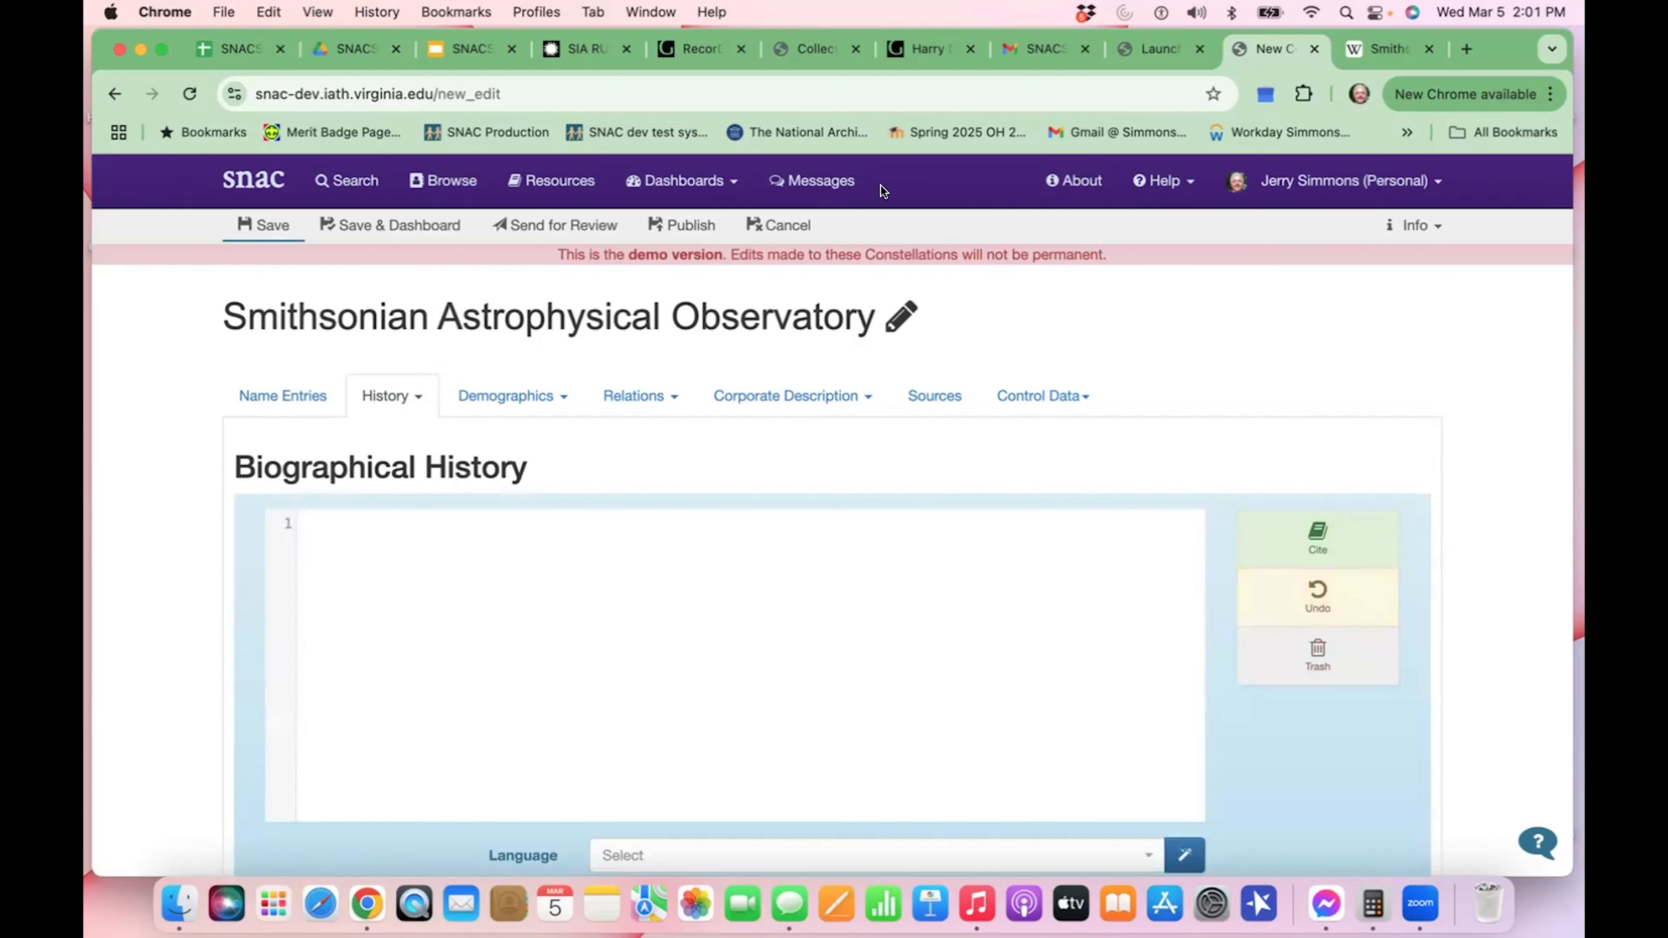
- Copy the full Historical Note paragraph from the Smithsonian Institution Archives finding aid
{"action": "left_click", "coordinate": [592, 46]}
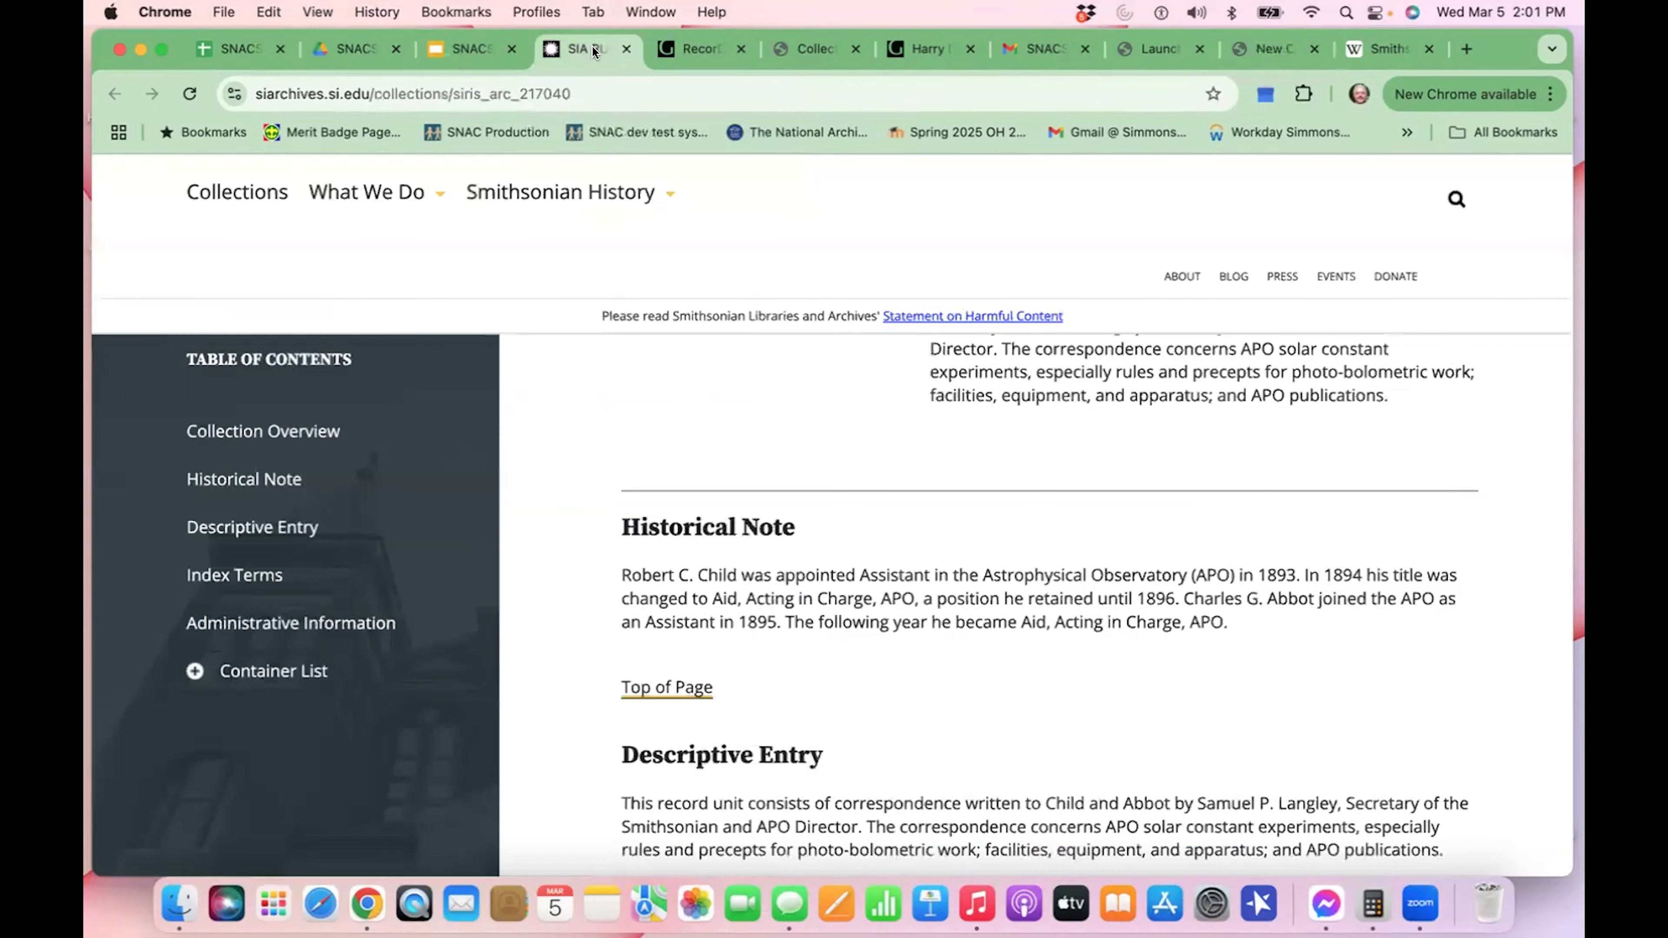
{"action": "scroll", "coordinate": [791, 576], "scroll_direction": "down", "scroll_amount": 4}
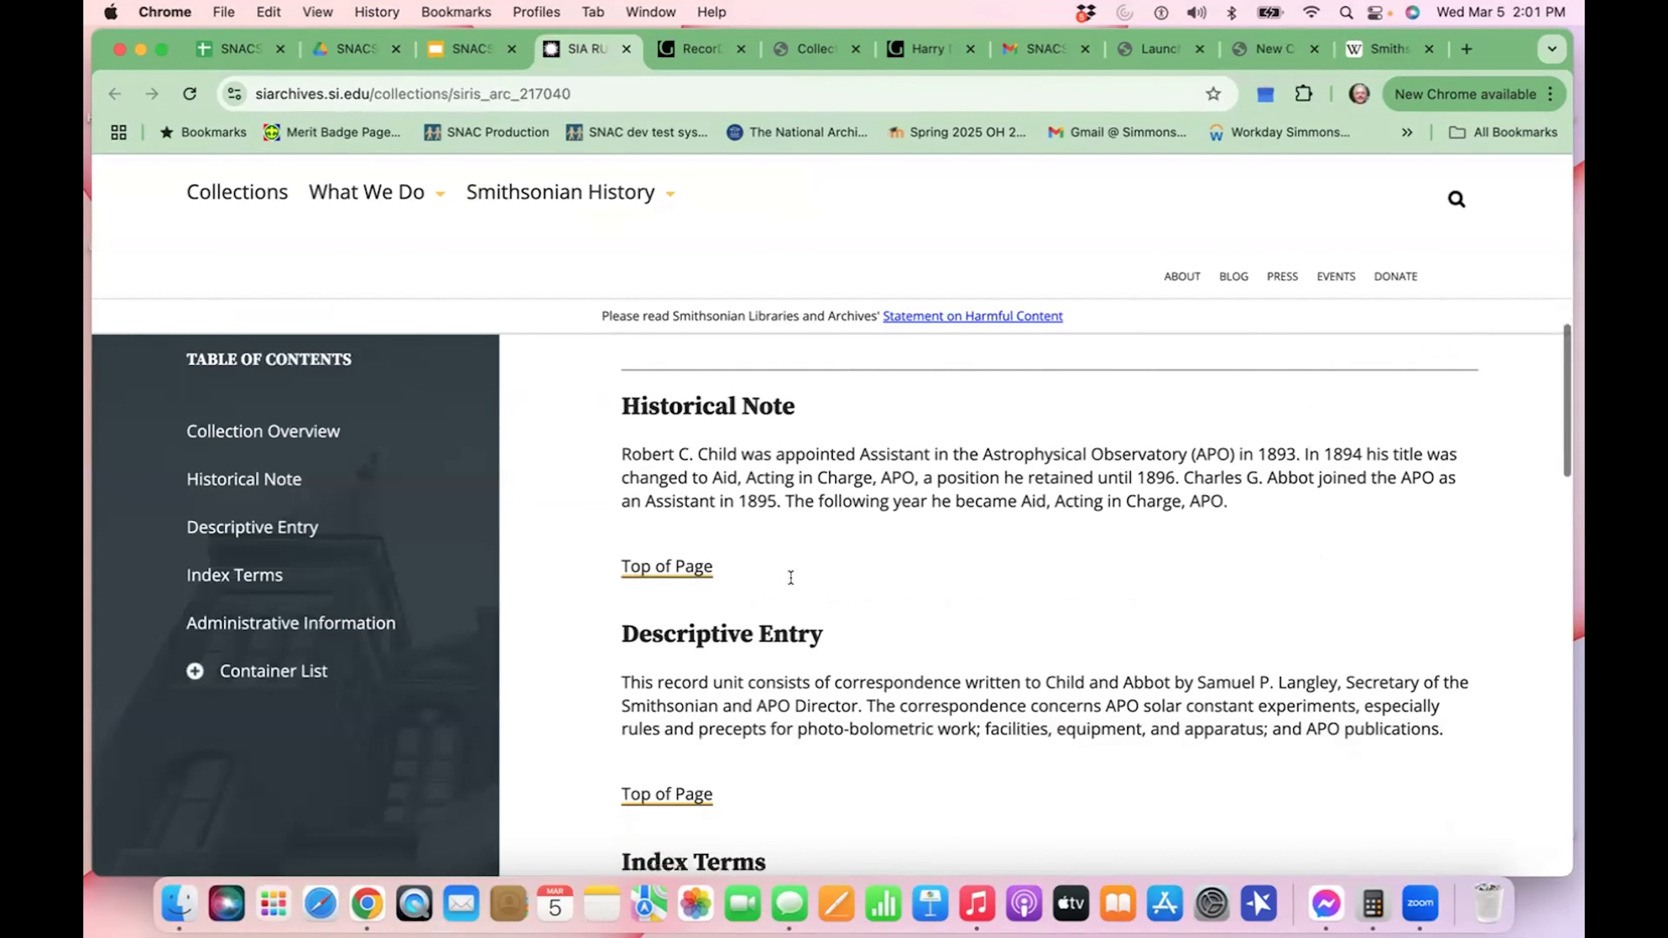
{"action": "scroll", "coordinate": [791, 577], "scroll_direction": "down", "scroll_amount": 1}
{"action": "left_click_drag", "start_coordinate": [623, 422], "coordinate": [1226, 480]}
{"action": "key", "text": "super+c"}
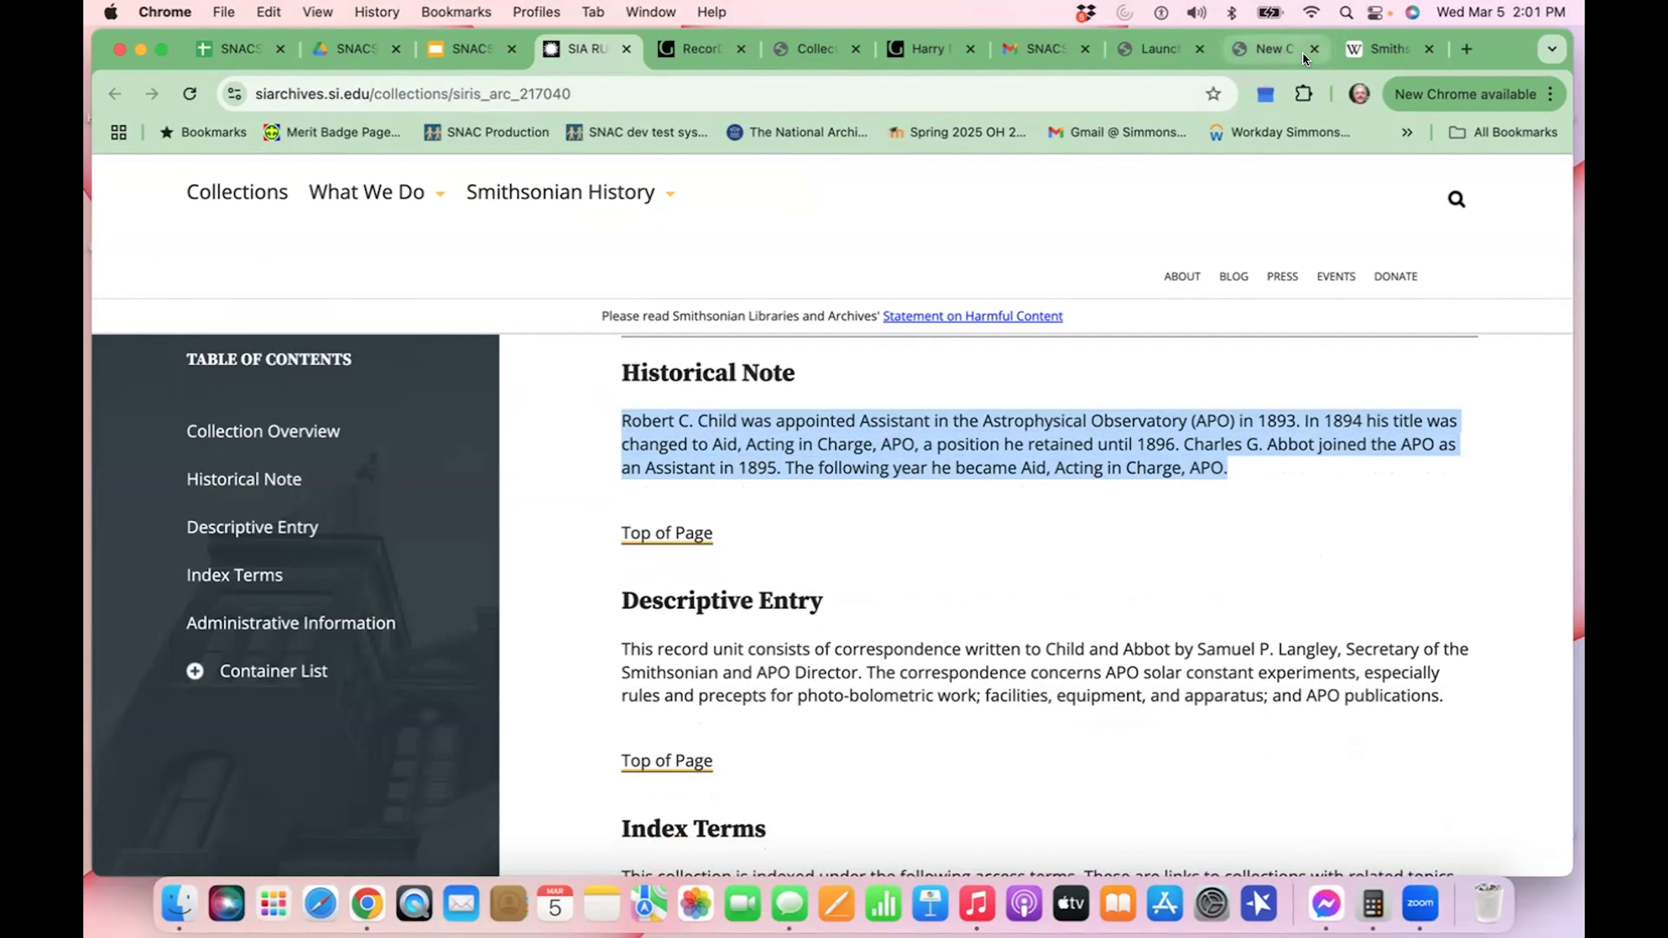
- Paste the copied Historical Note into the constellation's Biographical History field and remove the extra blank line after it
{"action": "left_click", "coordinate": [1280, 49]}
{"action": "key", "text": "super+v"}
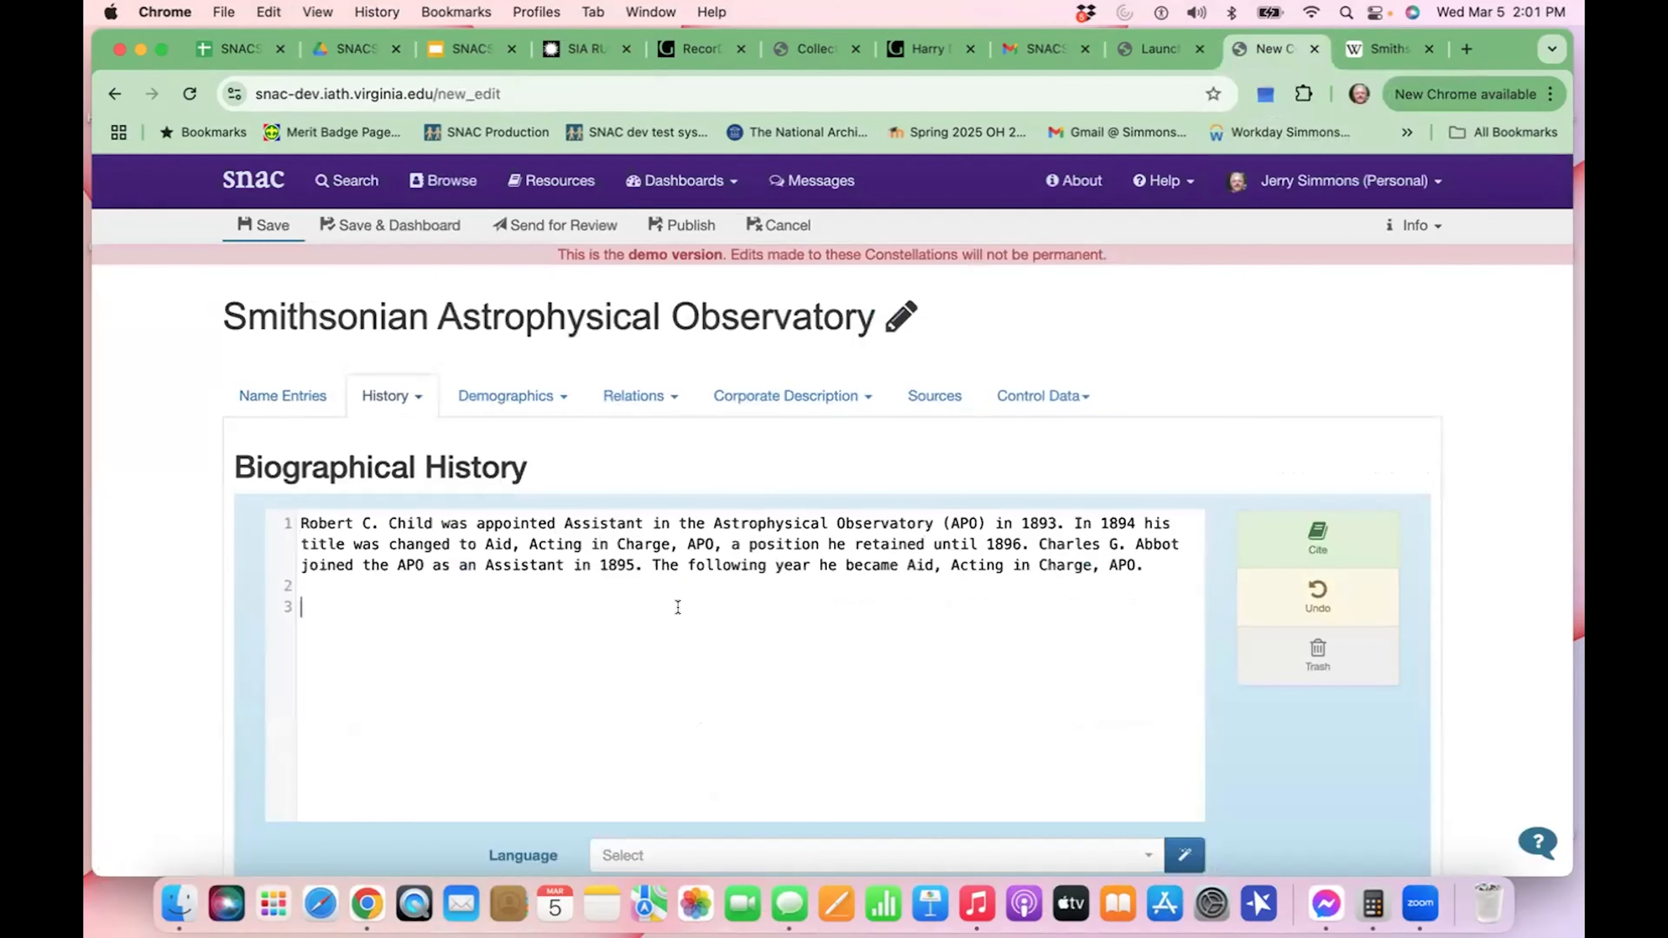
{"action": "key", "text": "BackSpace"}
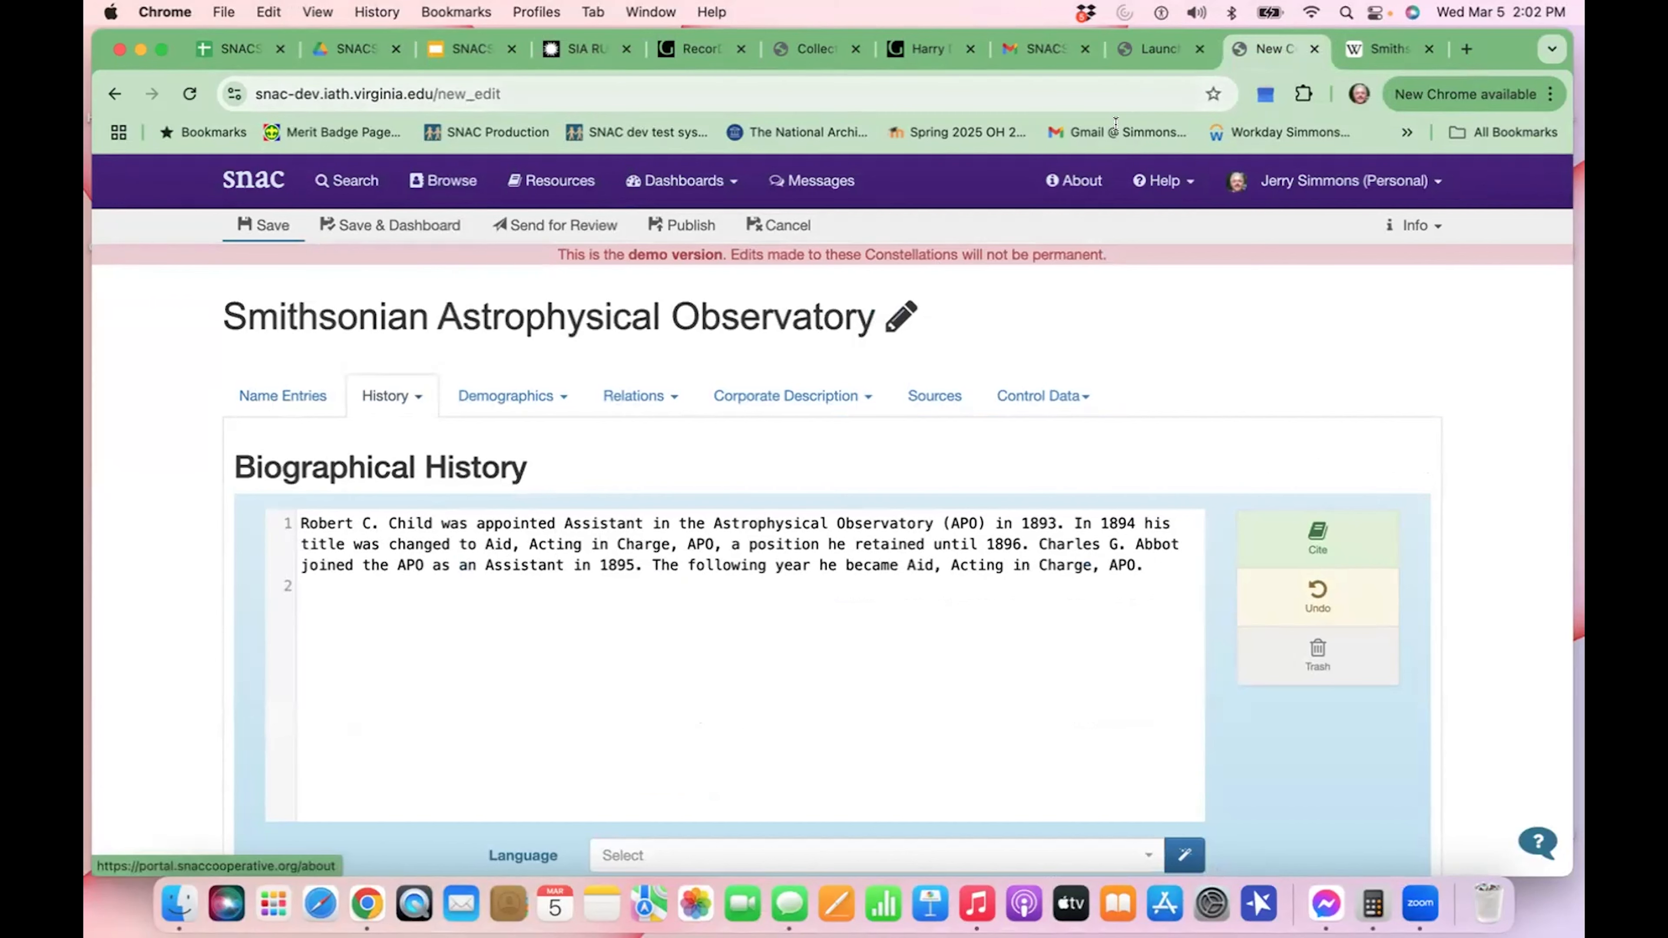
- Review the Descriptive Entry and Collection Overview of the Smithsonian Institution Archives finding aid
{"action": "left_click", "coordinate": [586, 44]}
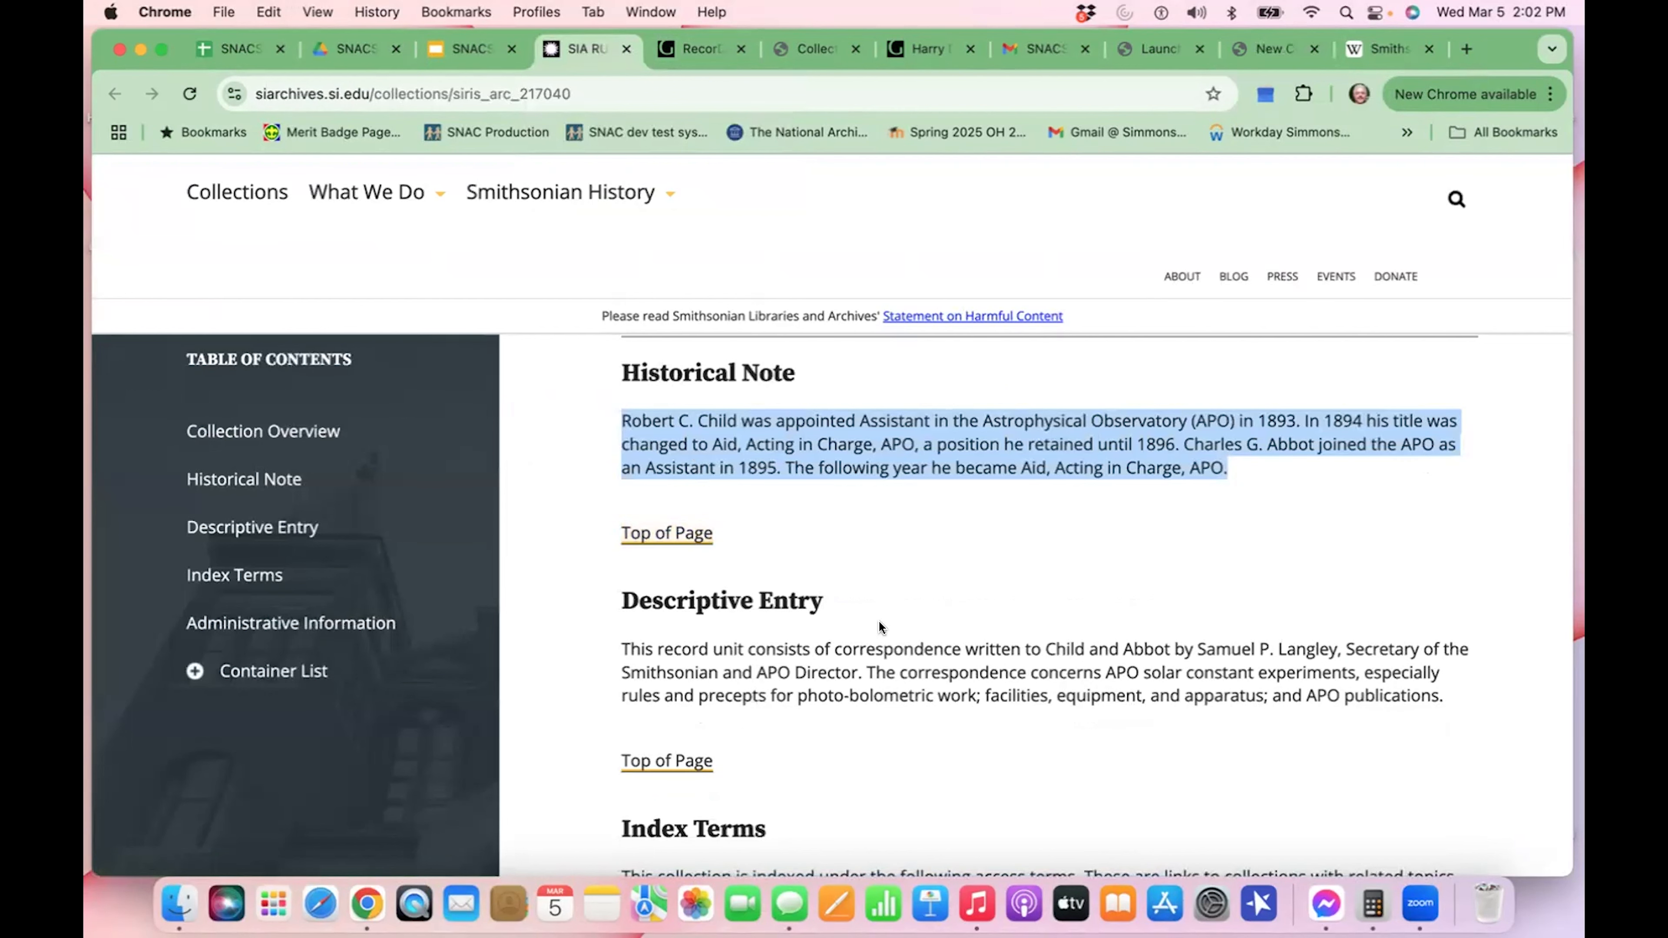
{"action": "scroll", "coordinate": [877, 620], "scroll_direction": "down", "scroll_amount": 2}
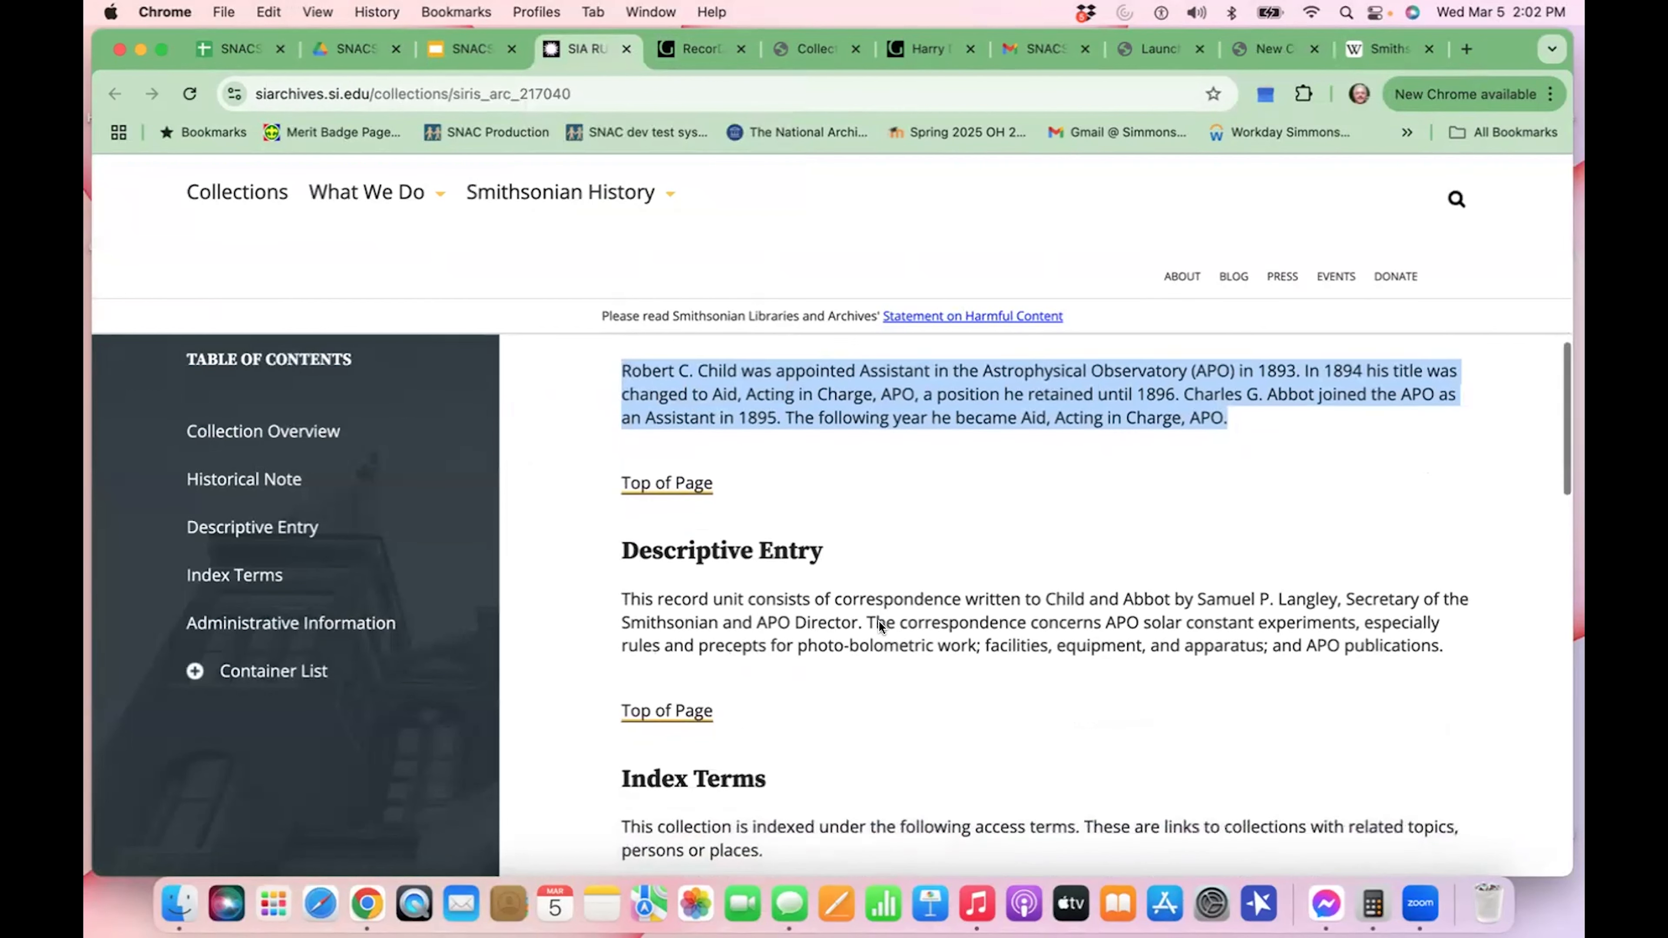
{"action": "scroll", "coordinate": [880, 626], "scroll_direction": "down", "scroll_amount": 2}
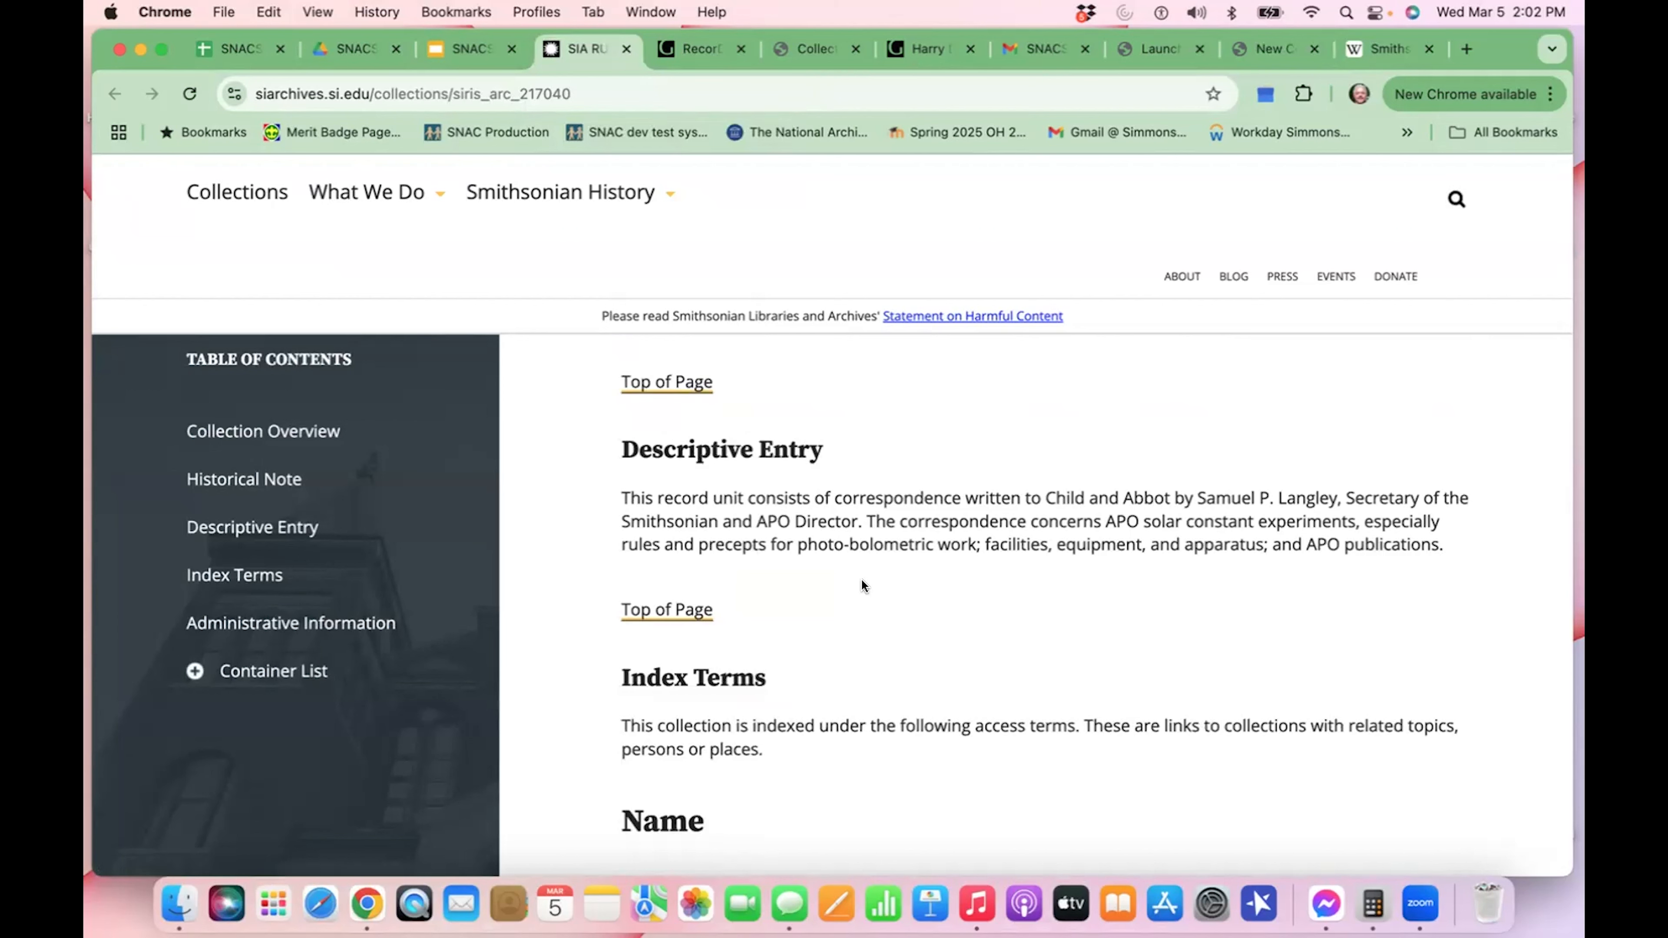
{"action": "scroll", "coordinate": [226, 483], "scroll_direction": "down", "scroll_amount": 1}
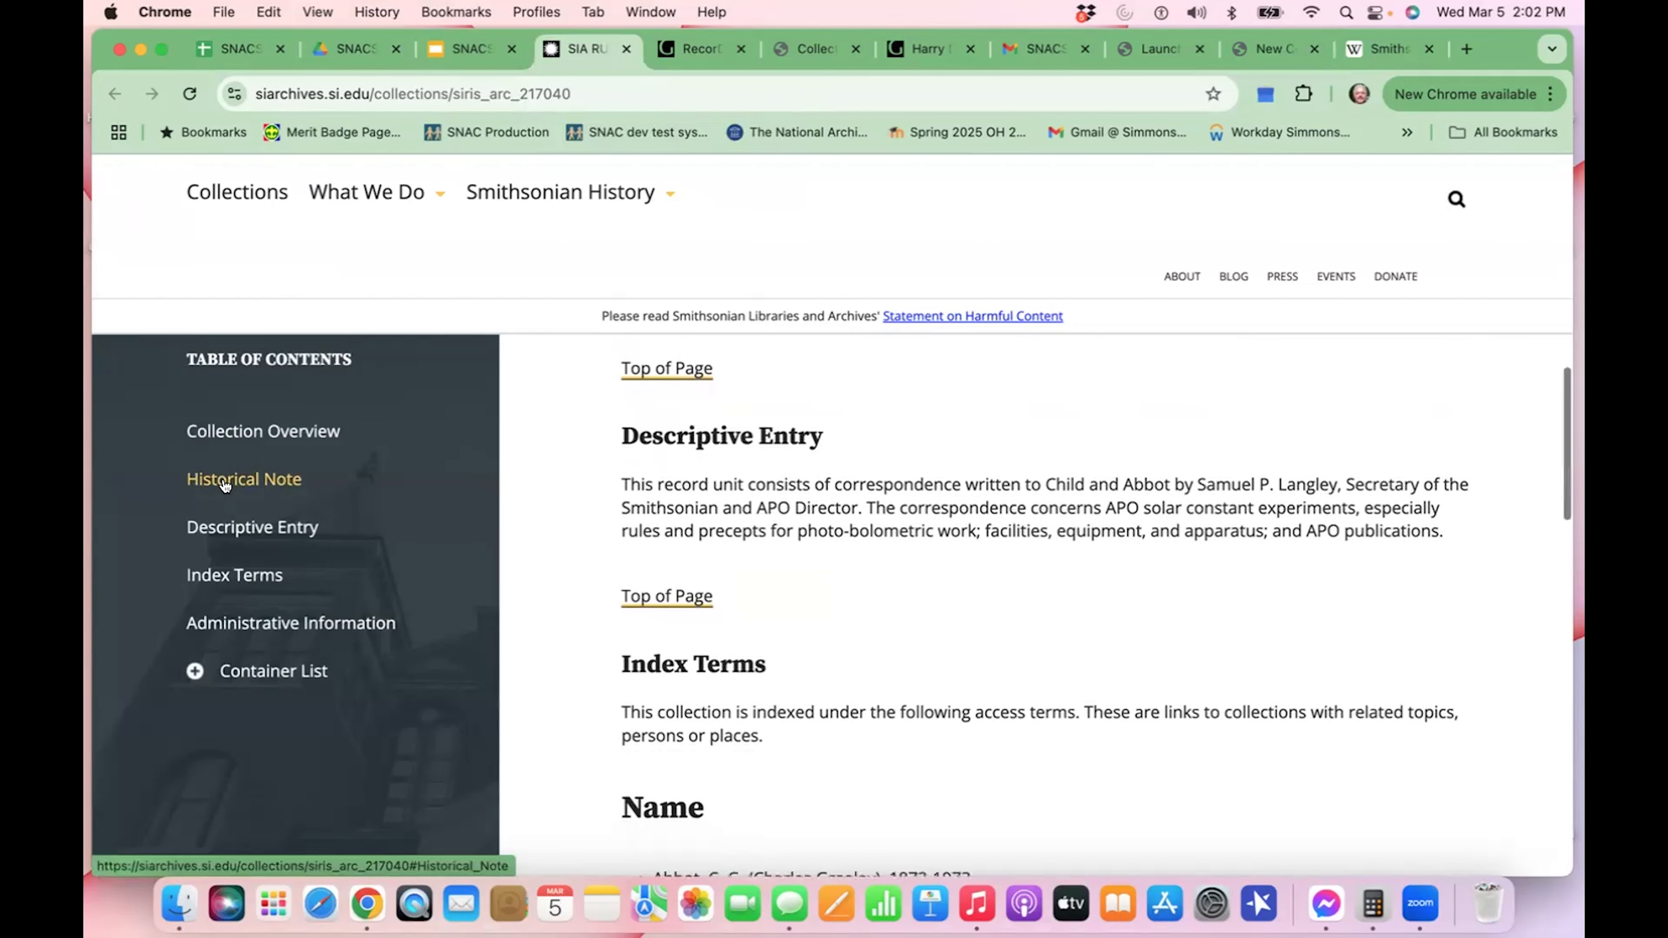
{"action": "scroll", "coordinate": [225, 484], "scroll_direction": "down", "scroll_amount": 1}
{"action": "left_click", "coordinate": [256, 434]}
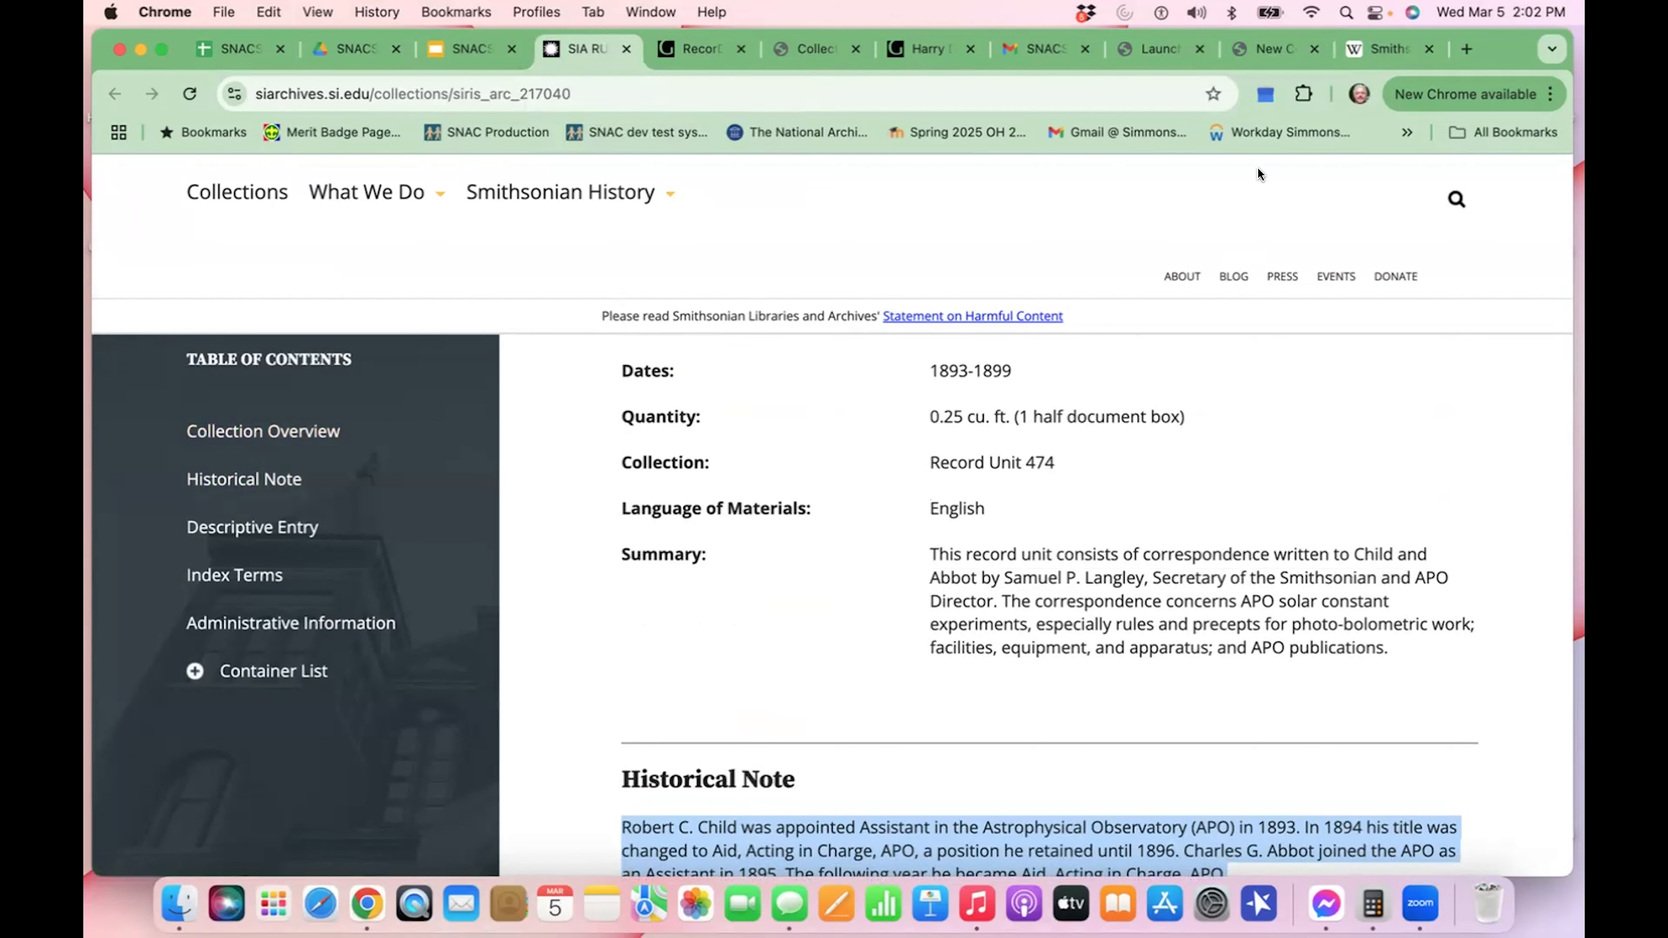
- Wrap the pasted biographical history paragraph in SNAC in opening <p> and closing </p> tags
{"action": "left_click", "coordinate": [1273, 47]}
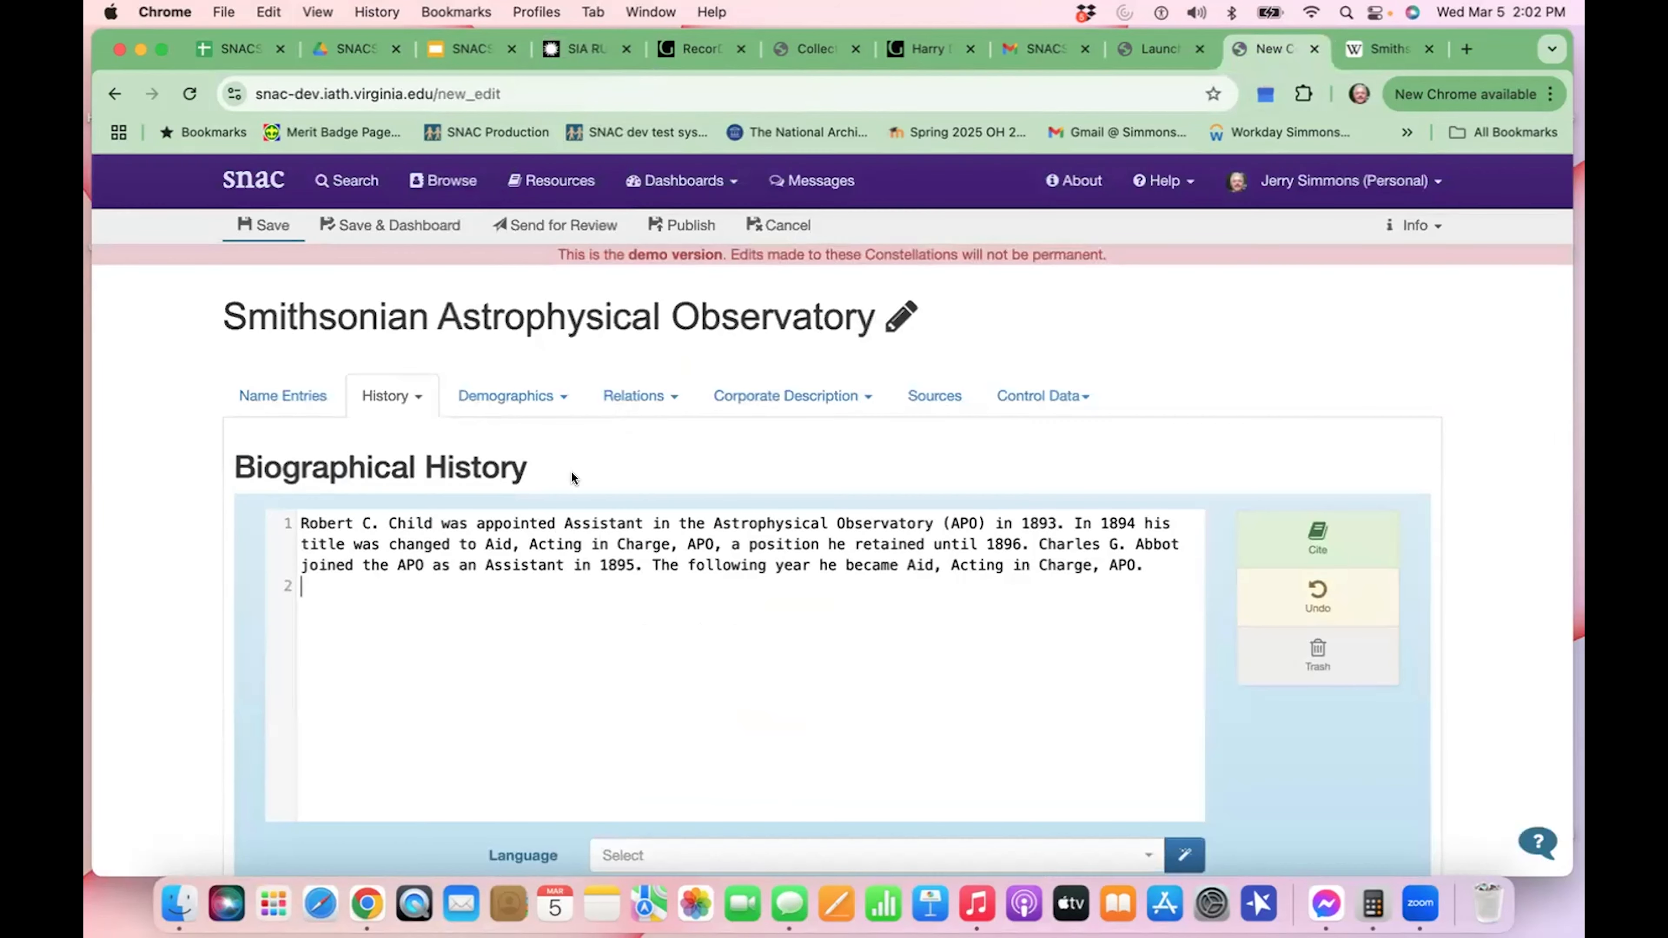
{"action": "left_click", "coordinate": [307, 519]}
{"action": "type", "text": "<p>"}
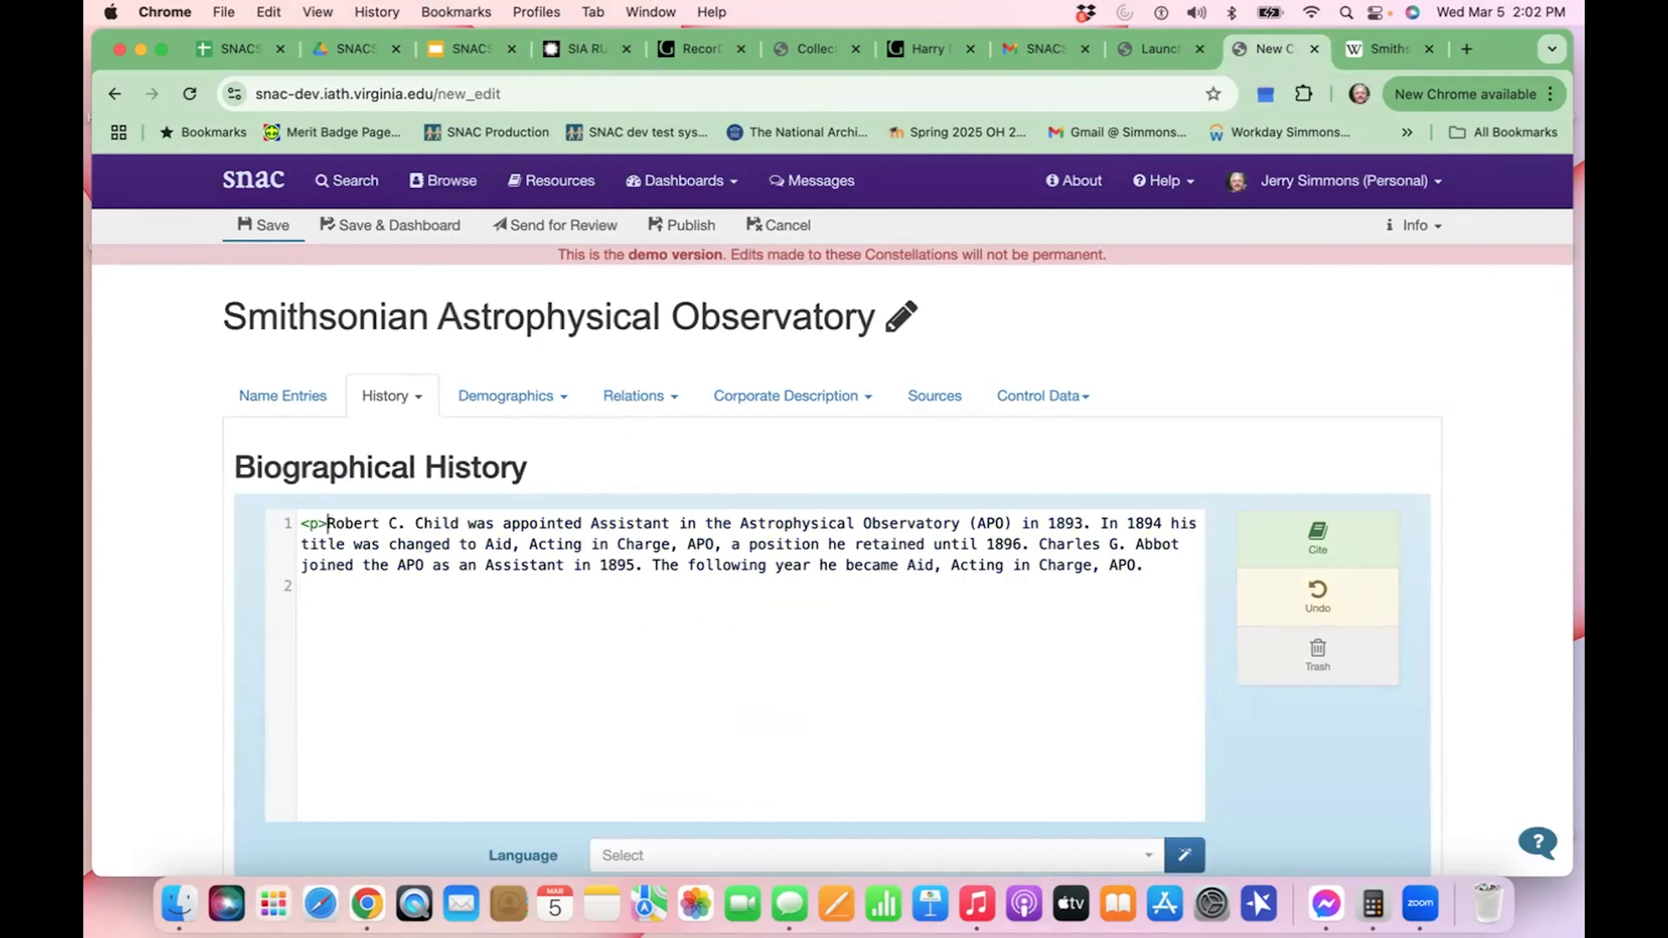
{"action": "left_click", "coordinate": [1144, 565]}
{"action": "type", "text": "</p>"}
- Open the constellation's Exist Dates section and check the Smithsonian Institution Archives finding aid for the observatory's founding date
{"action": "left_click", "coordinate": [412, 397]}
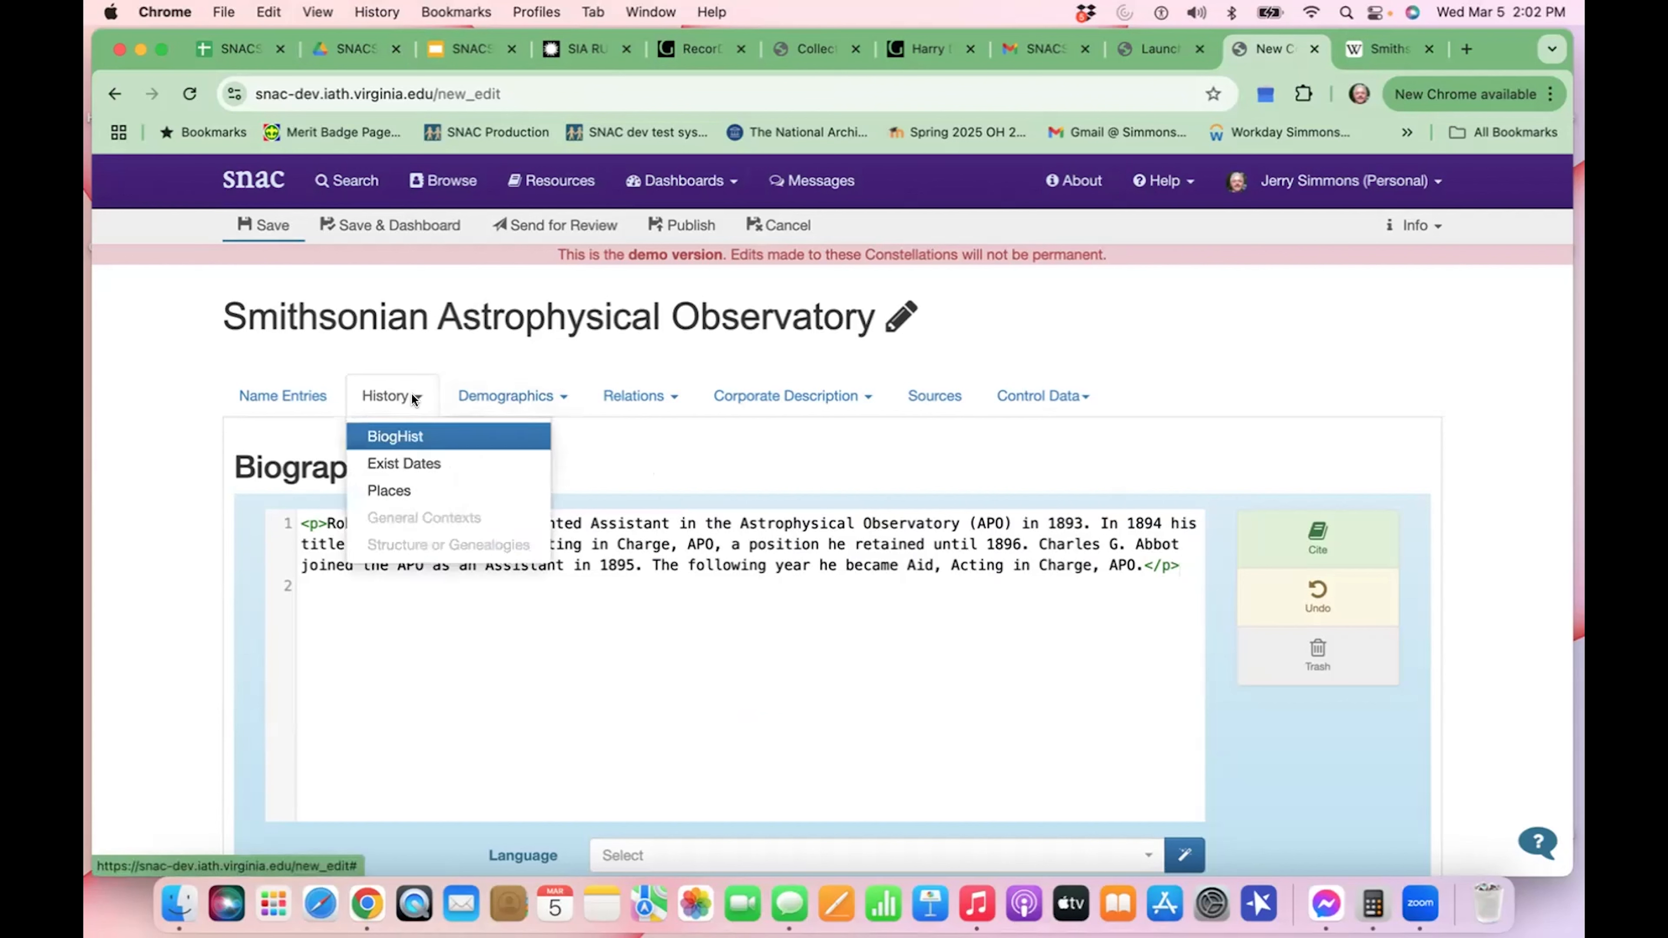
{"action": "left_click", "coordinate": [421, 457]}
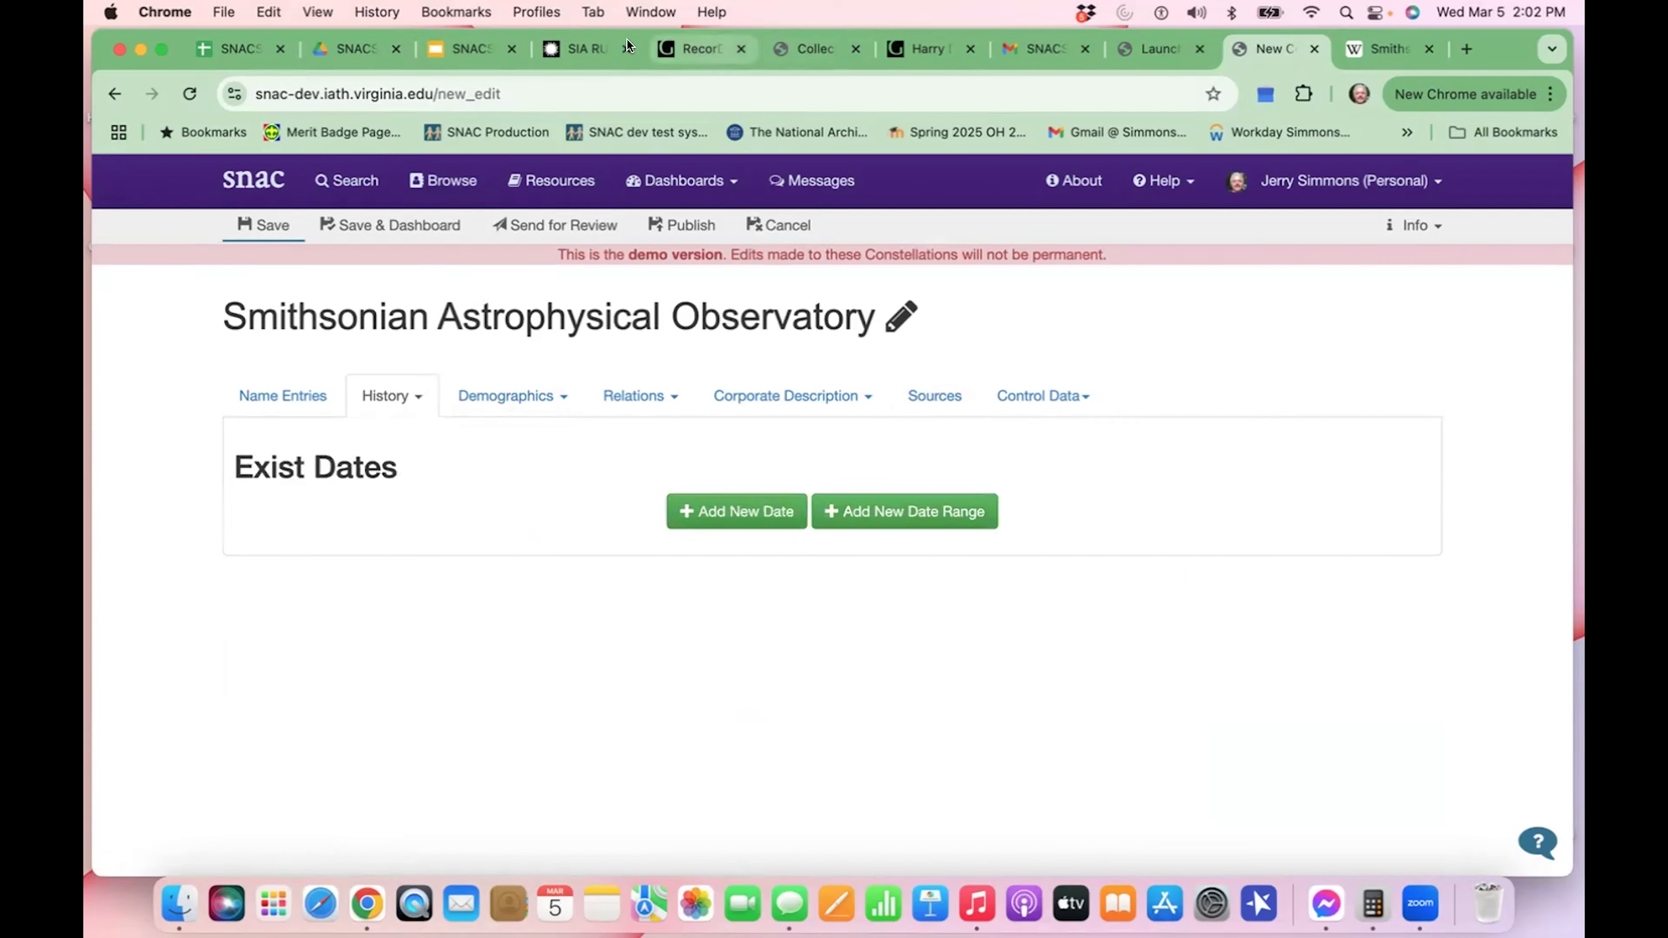
{"action": "left_click", "coordinate": [591, 41]}
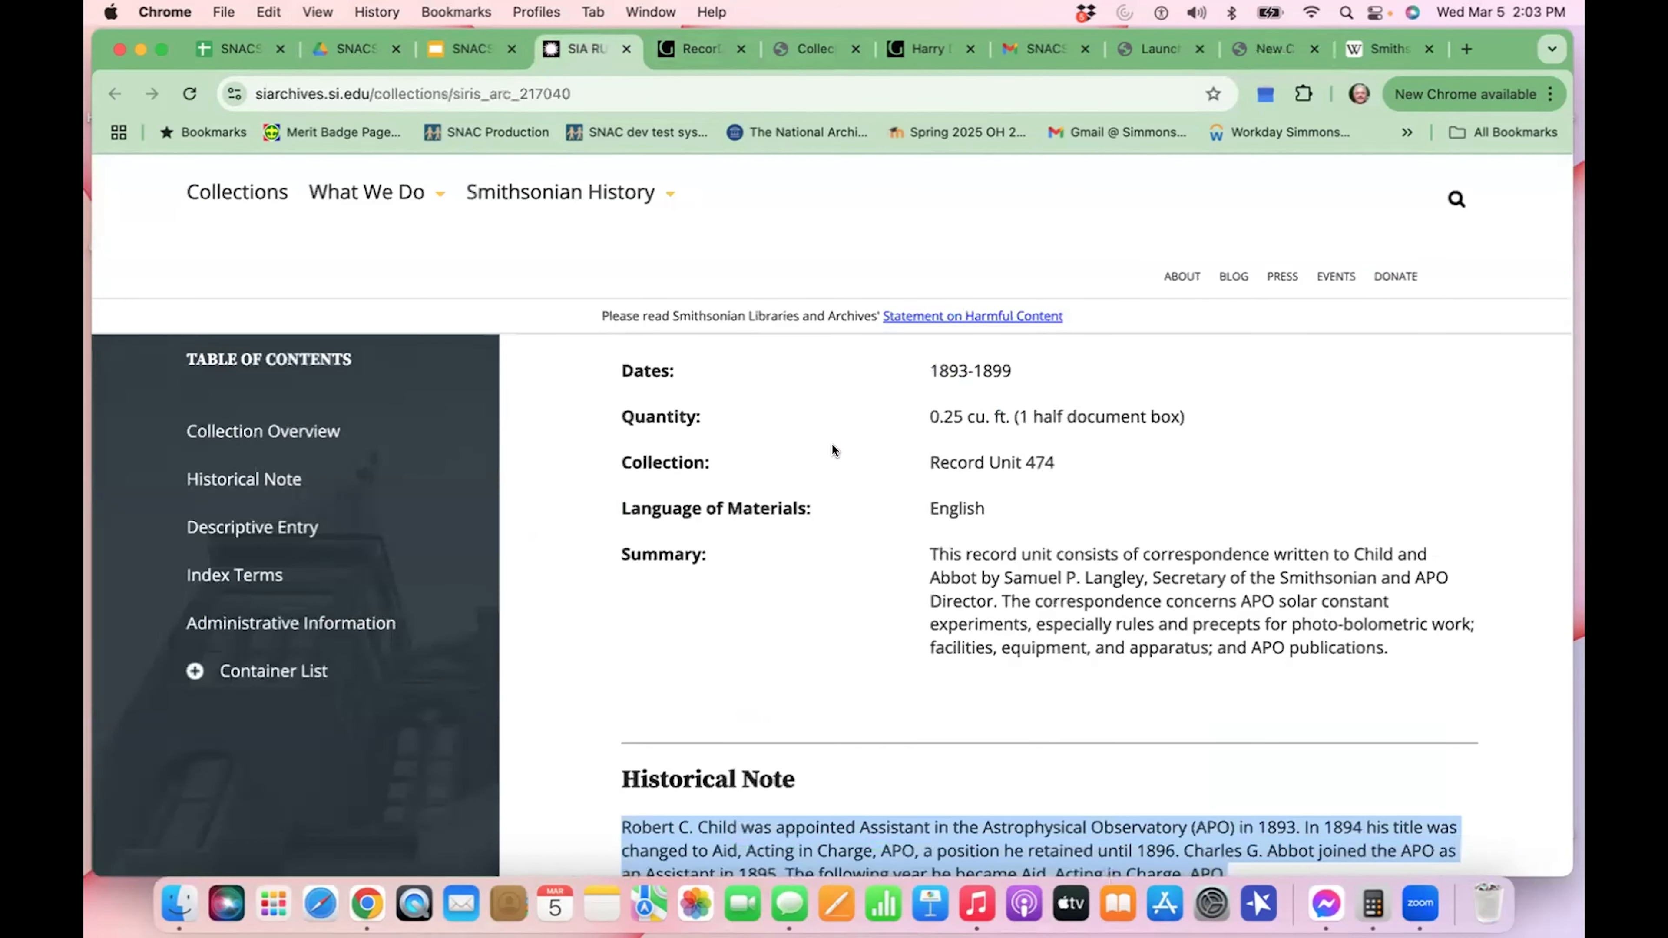
{"action": "scroll", "coordinate": [831, 450], "scroll_direction": "up", "scroll_amount": 3}
{"action": "triple_click", "coordinate": [993, 533]}
{"action": "scroll", "coordinate": [992, 534], "scroll_direction": "up", "scroll_amount": 1}
{"action": "scroll", "coordinate": [992, 533], "scroll_direction": "down", "scroll_amount": 5}
{"action": "scroll", "coordinate": [992, 533], "scroll_direction": "down", "scroll_amount": 3}
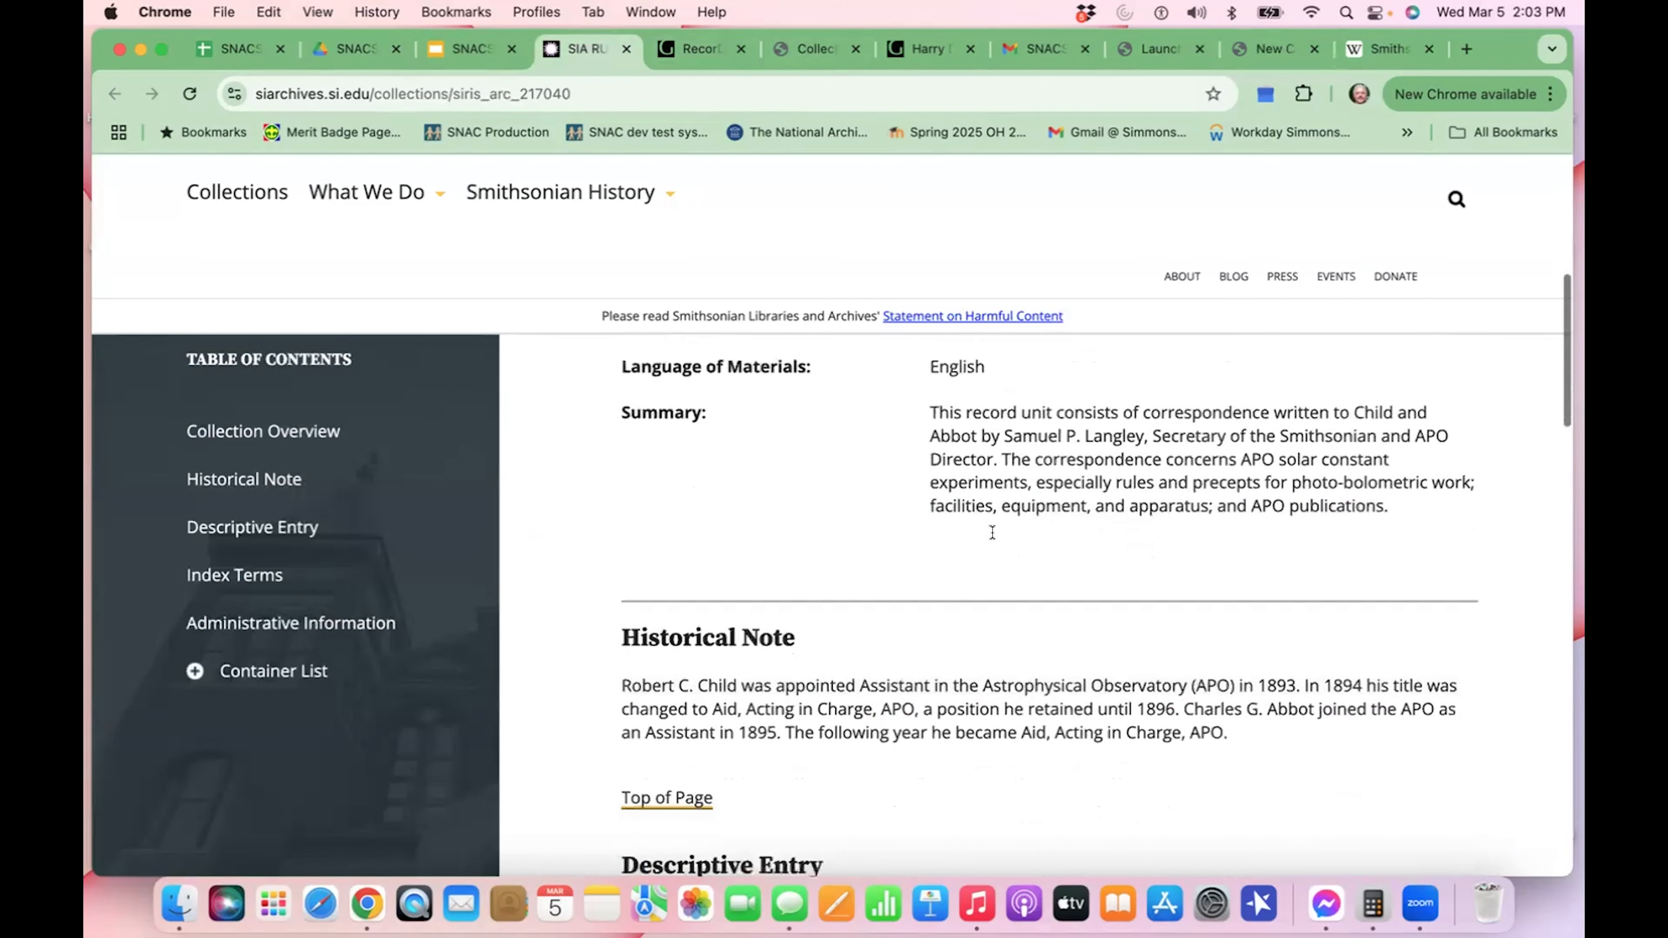
{"action": "left_click_drag", "start_coordinate": [993, 603], "coordinate": [973, 596]}
{"action": "left_click", "coordinate": [1010, 600]}
{"action": "scroll", "coordinate": [1027, 608], "scroll_direction": "down", "scroll_amount": 2}
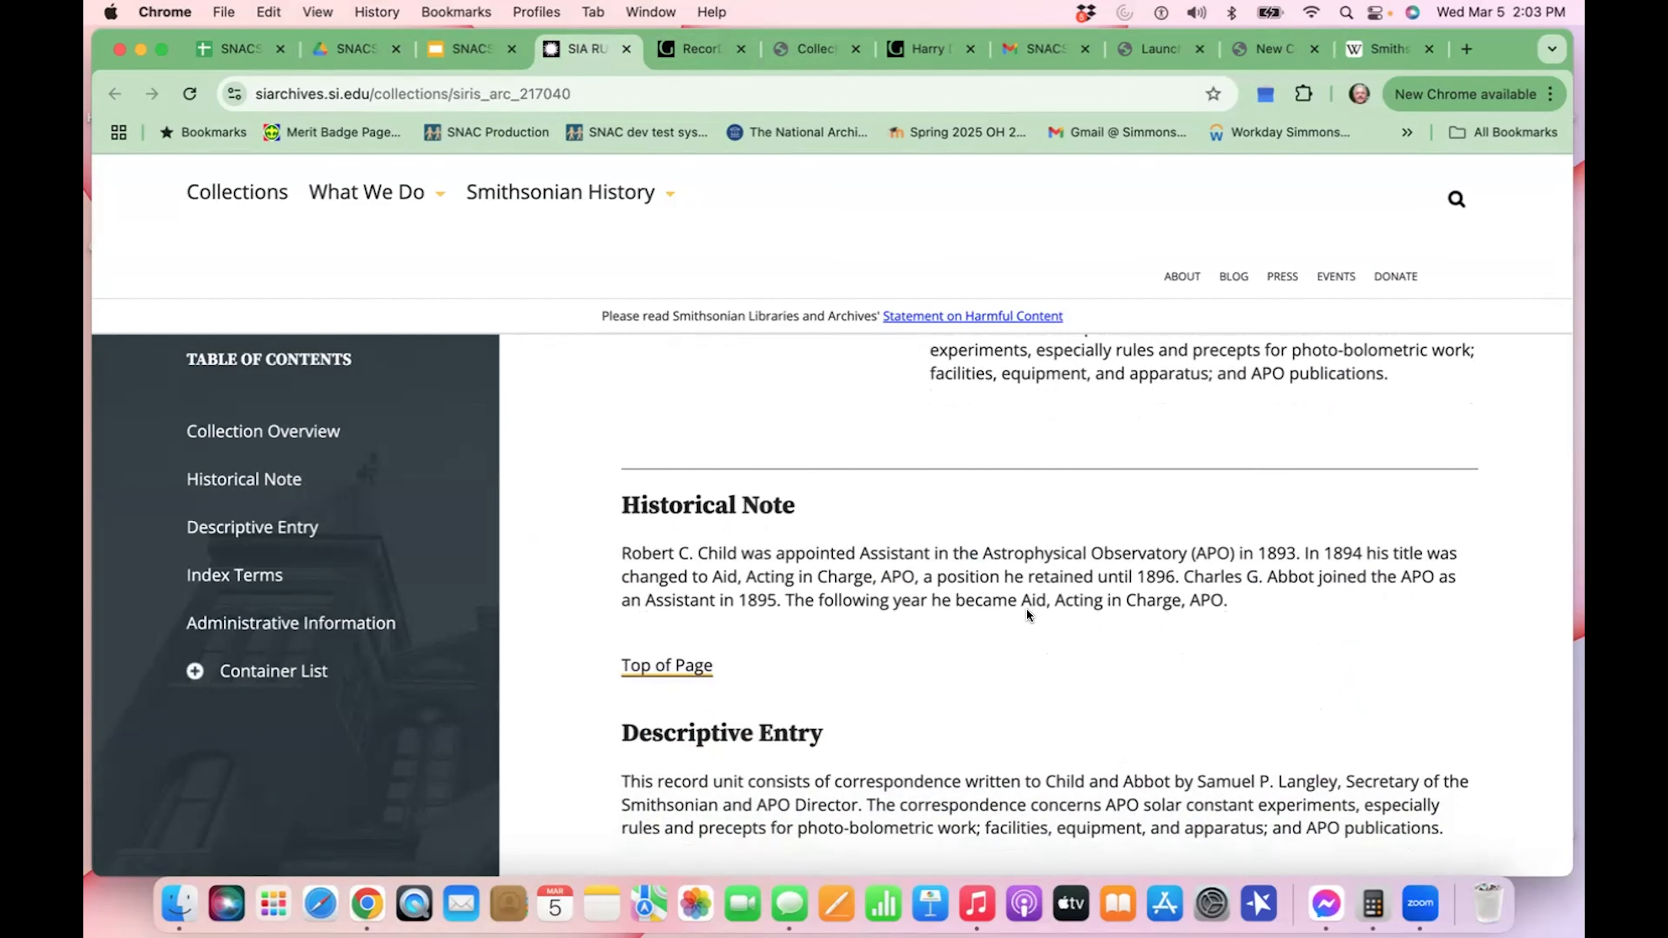
{"action": "scroll", "coordinate": [1027, 609], "scroll_direction": "down", "scroll_amount": 1}
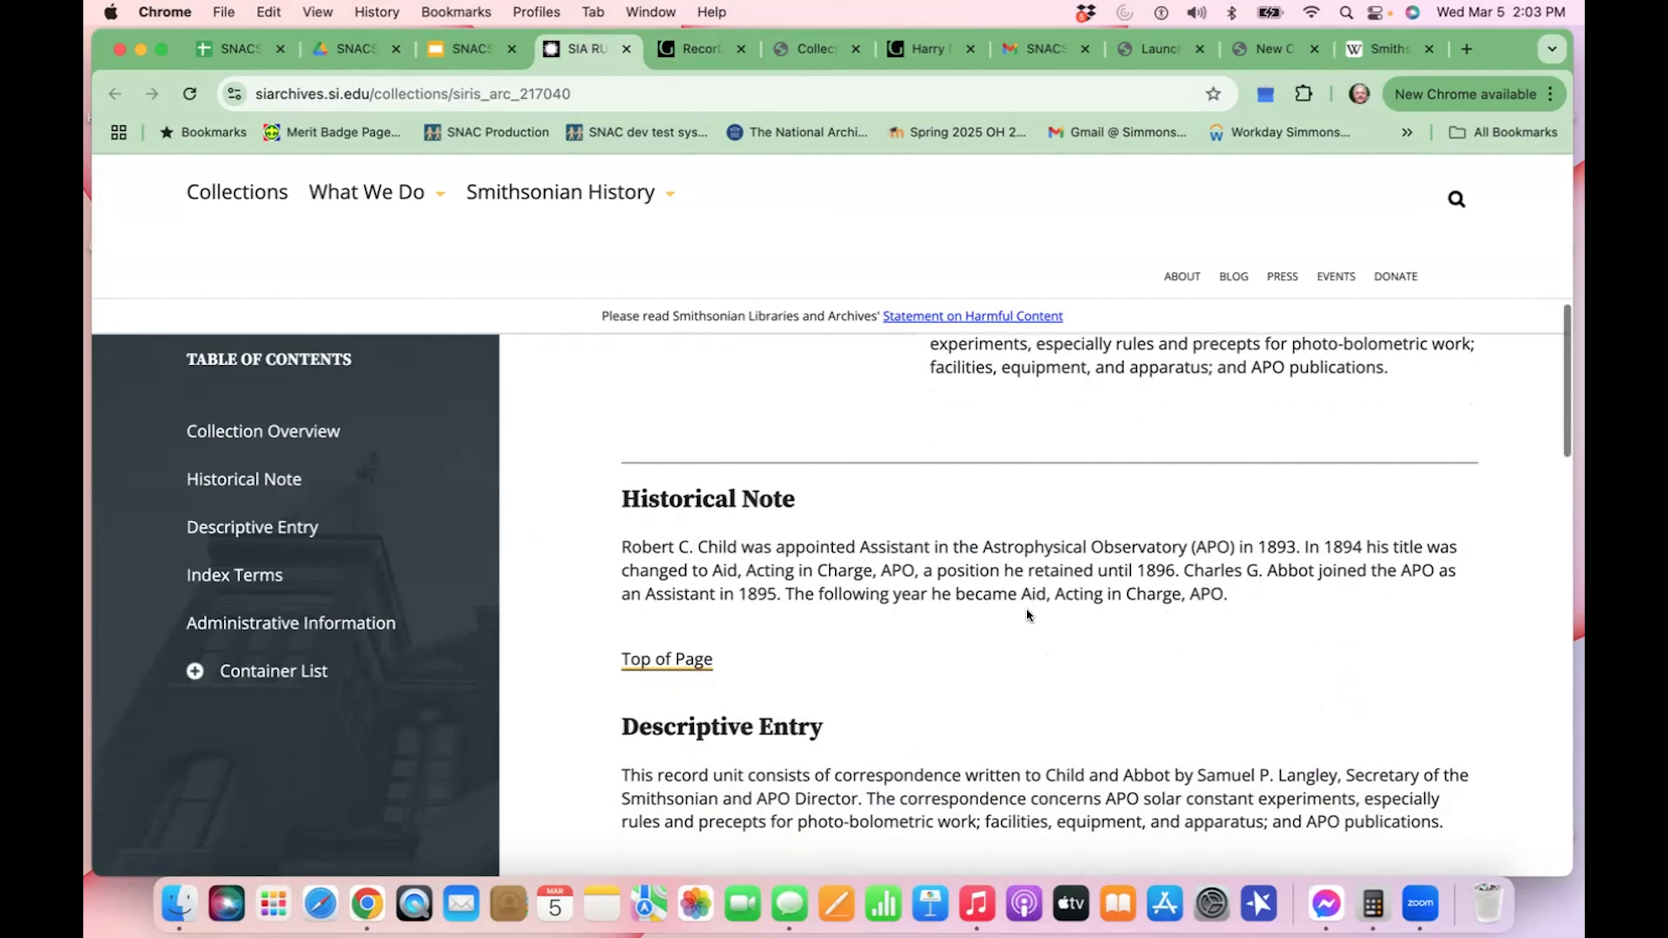
- Read the introduction, infobox and History section of the Smithsonian Astrophysical Observatory Wikipedia article for its establishment date
{"action": "left_click", "coordinate": [1368, 41]}
{"action": "left_click", "coordinate": [628, 362]}
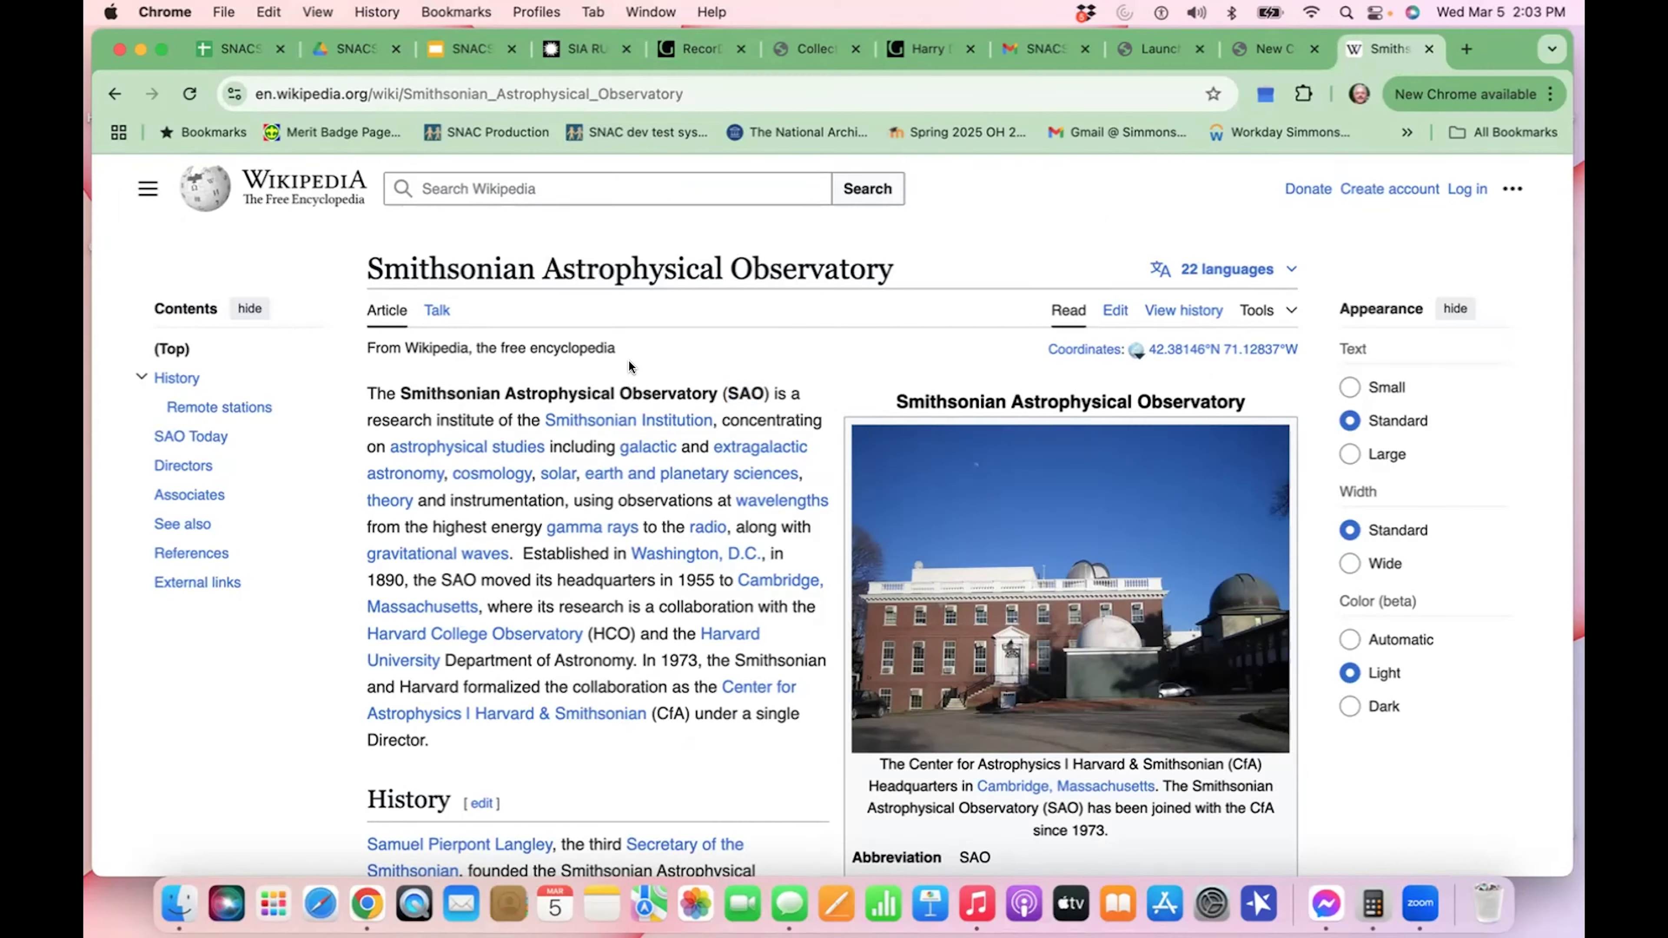
{"action": "scroll", "coordinate": [628, 360], "scroll_direction": "down", "scroll_amount": 3}
{"action": "scroll", "coordinate": [628, 360], "scroll_direction": "down", "scroll_amount": 5}
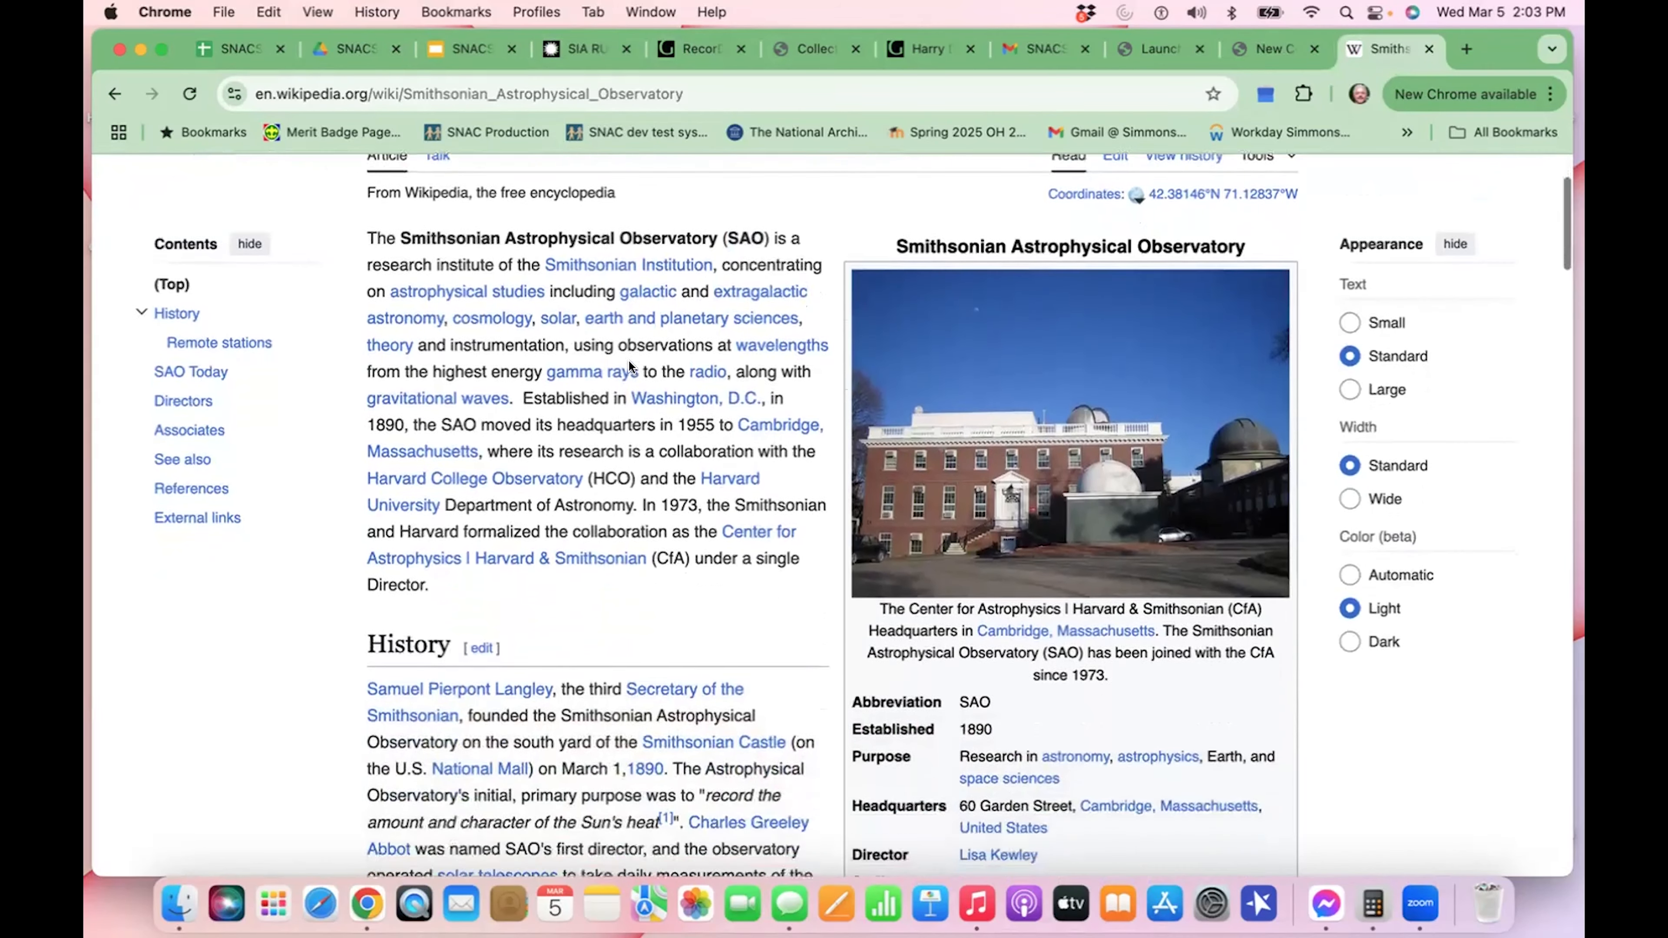
{"action": "scroll", "coordinate": [628, 360], "scroll_direction": "down", "scroll_amount": 2}
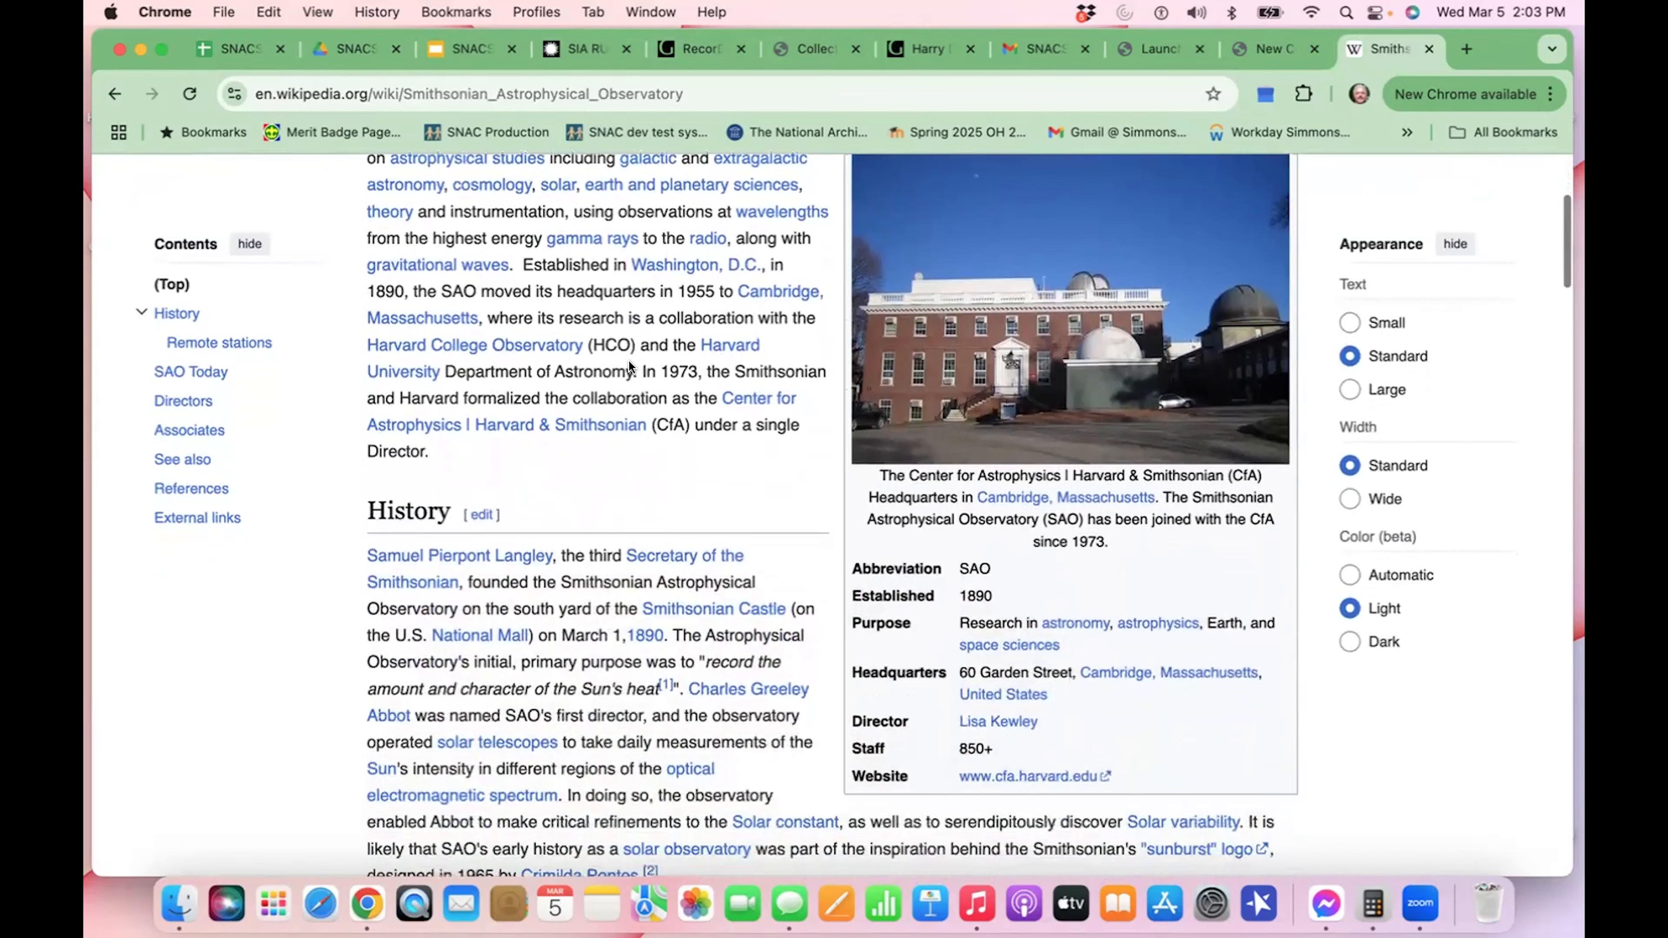
{"action": "scroll", "coordinate": [629, 365], "scroll_direction": "down", "scroll_amount": 1}
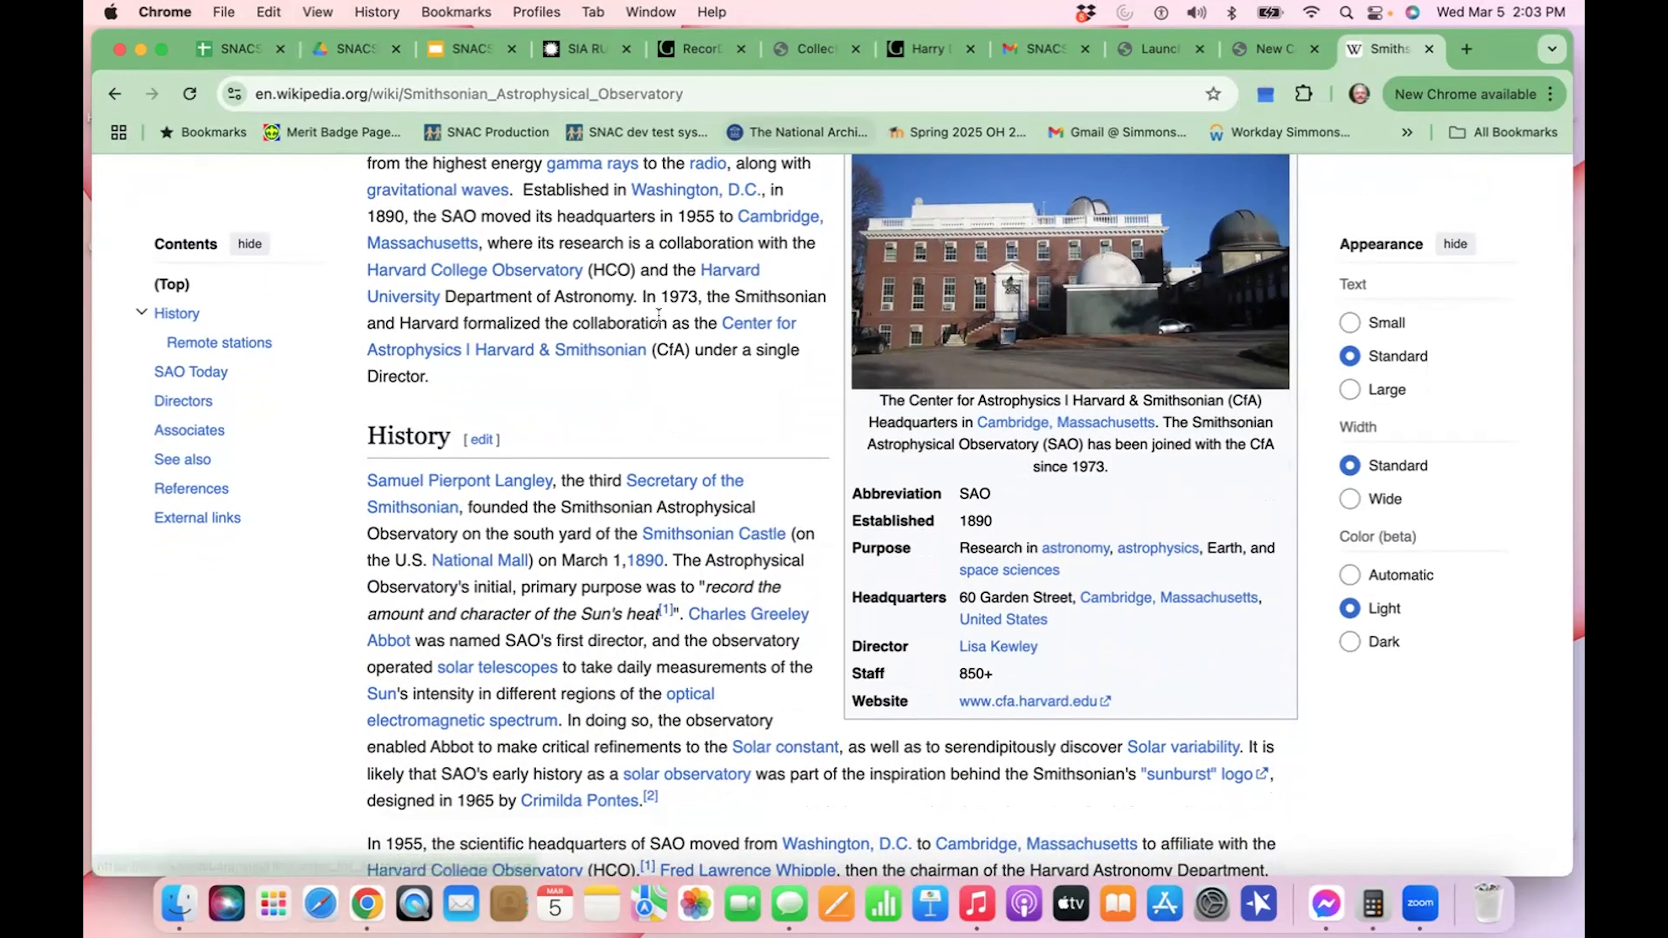
- Add a new single exist date to the SNAC constellation with the machine-readable date 1890, March, 1
{"action": "left_click", "coordinate": [1261, 46]}
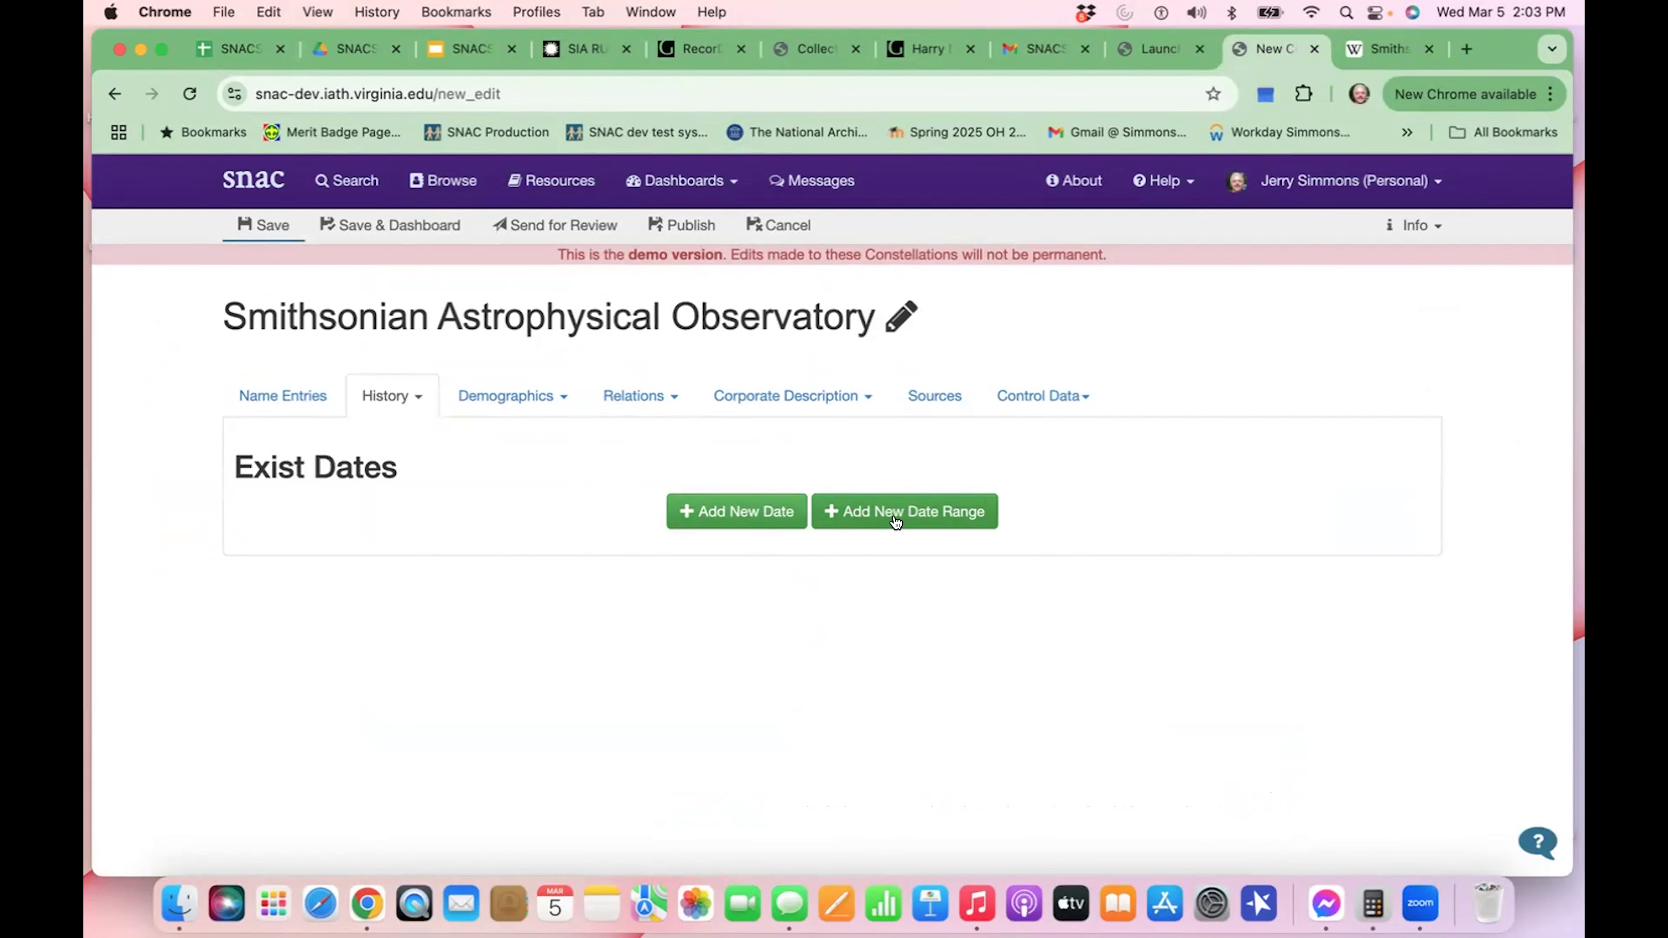
{"action": "left_click", "coordinate": [714, 509]}
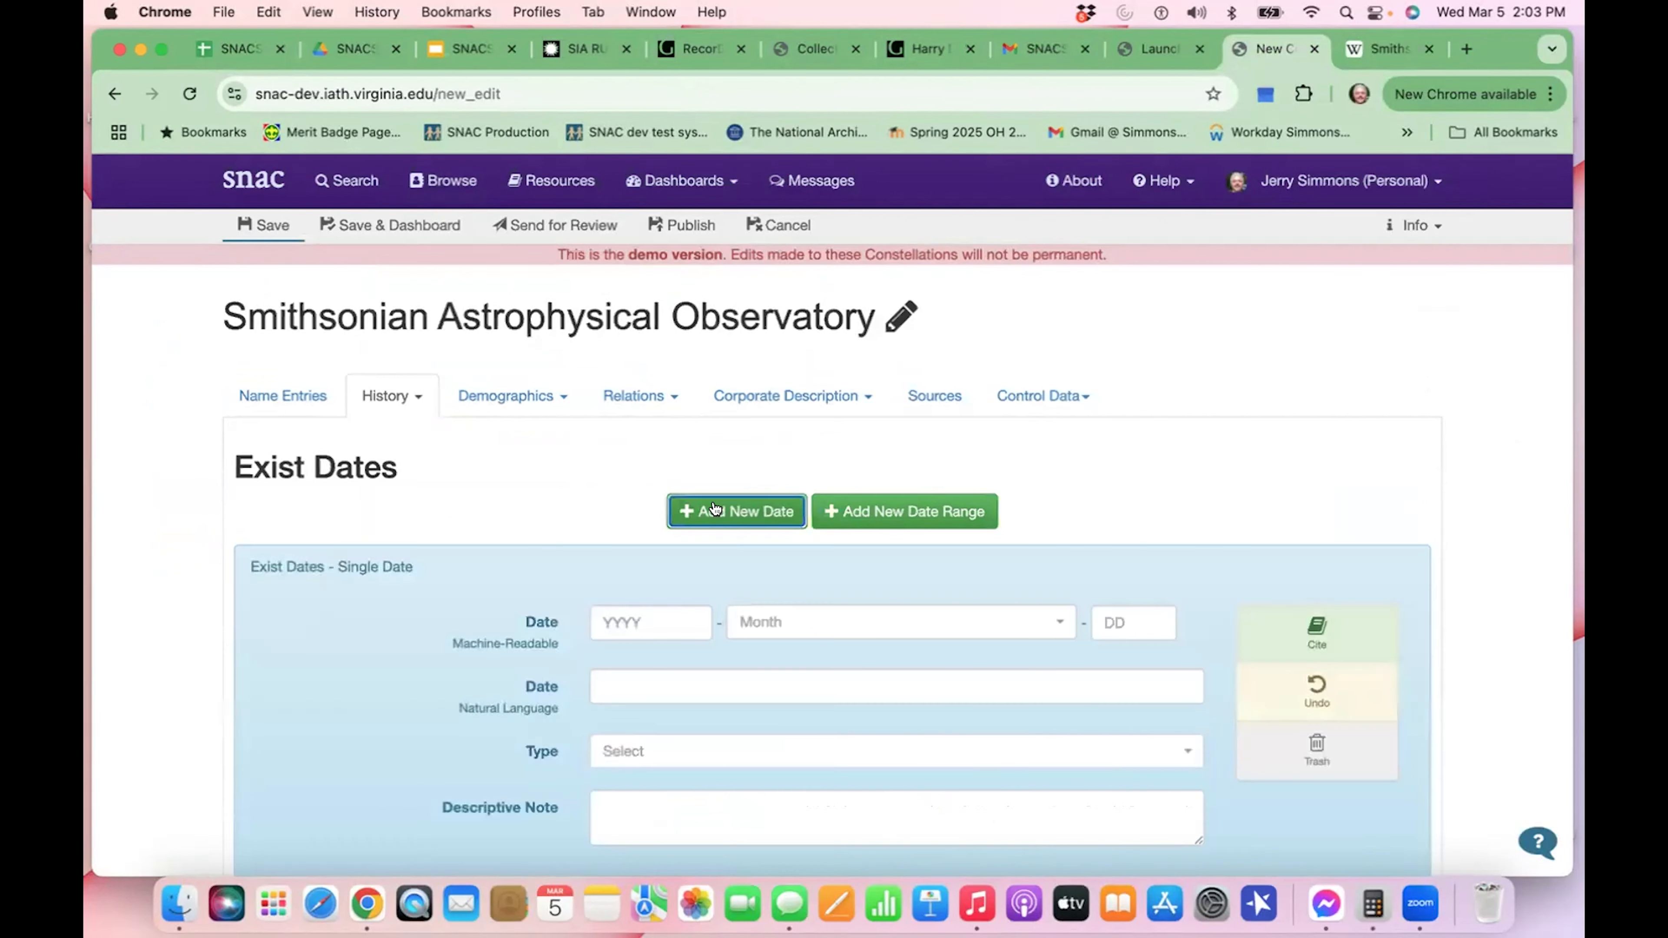
{"action": "left_click", "coordinate": [672, 619]}
{"action": "type", "text": "1890"}
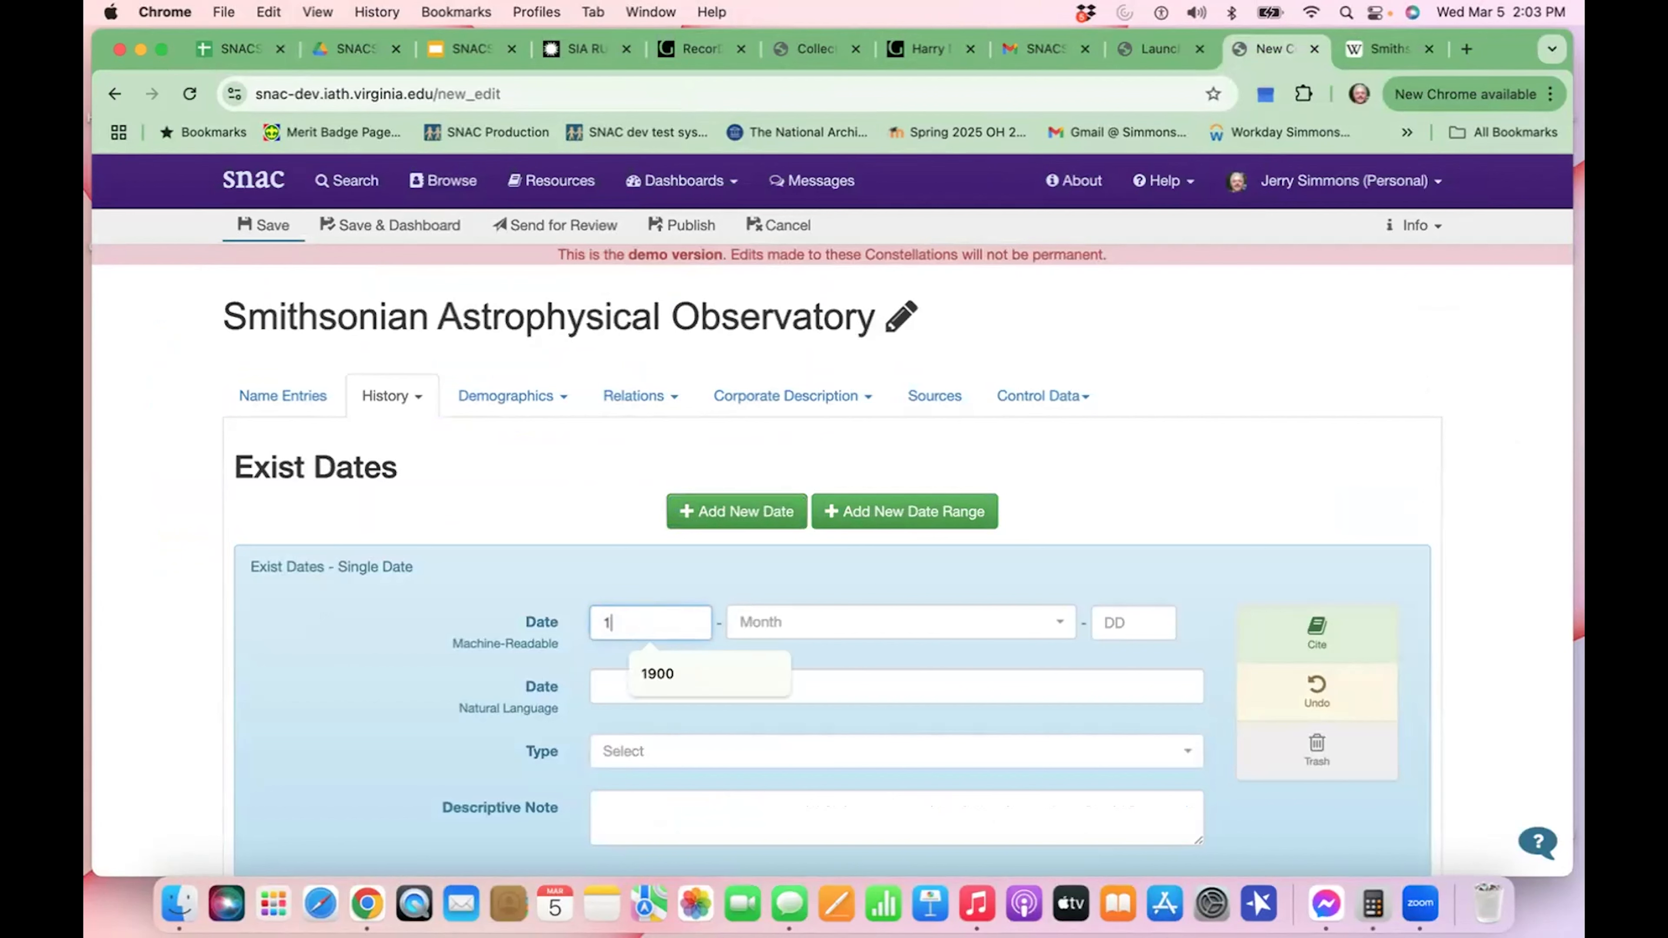
{"action": "left_click", "coordinate": [850, 632]}
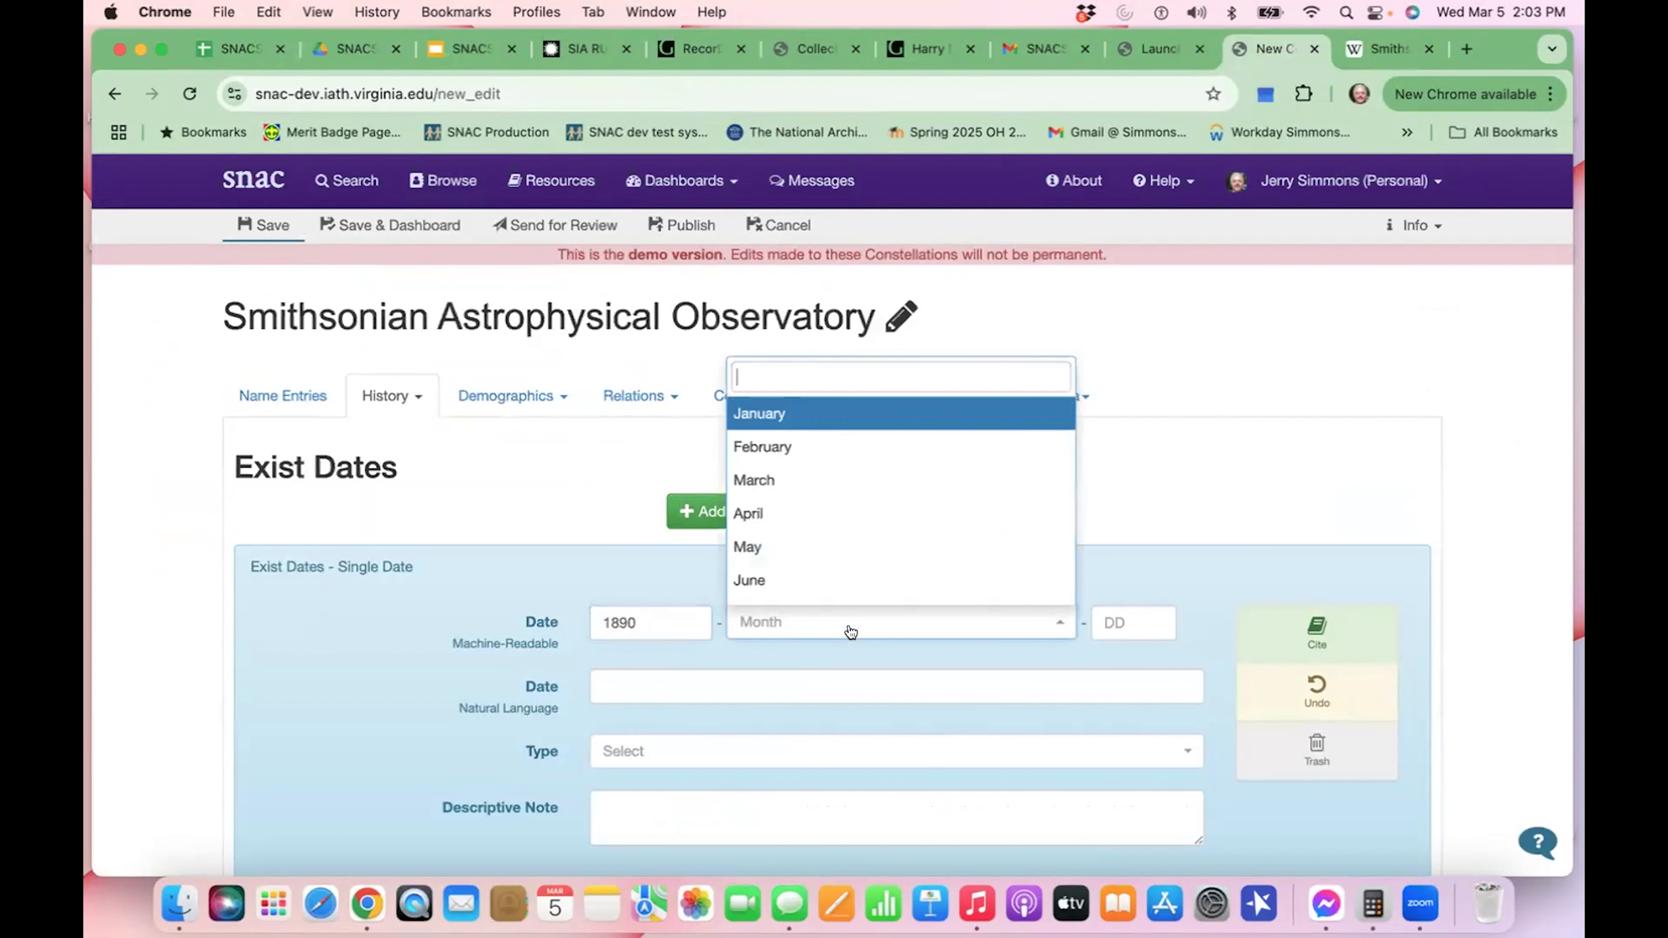
{"action": "left_click", "coordinate": [830, 484]}
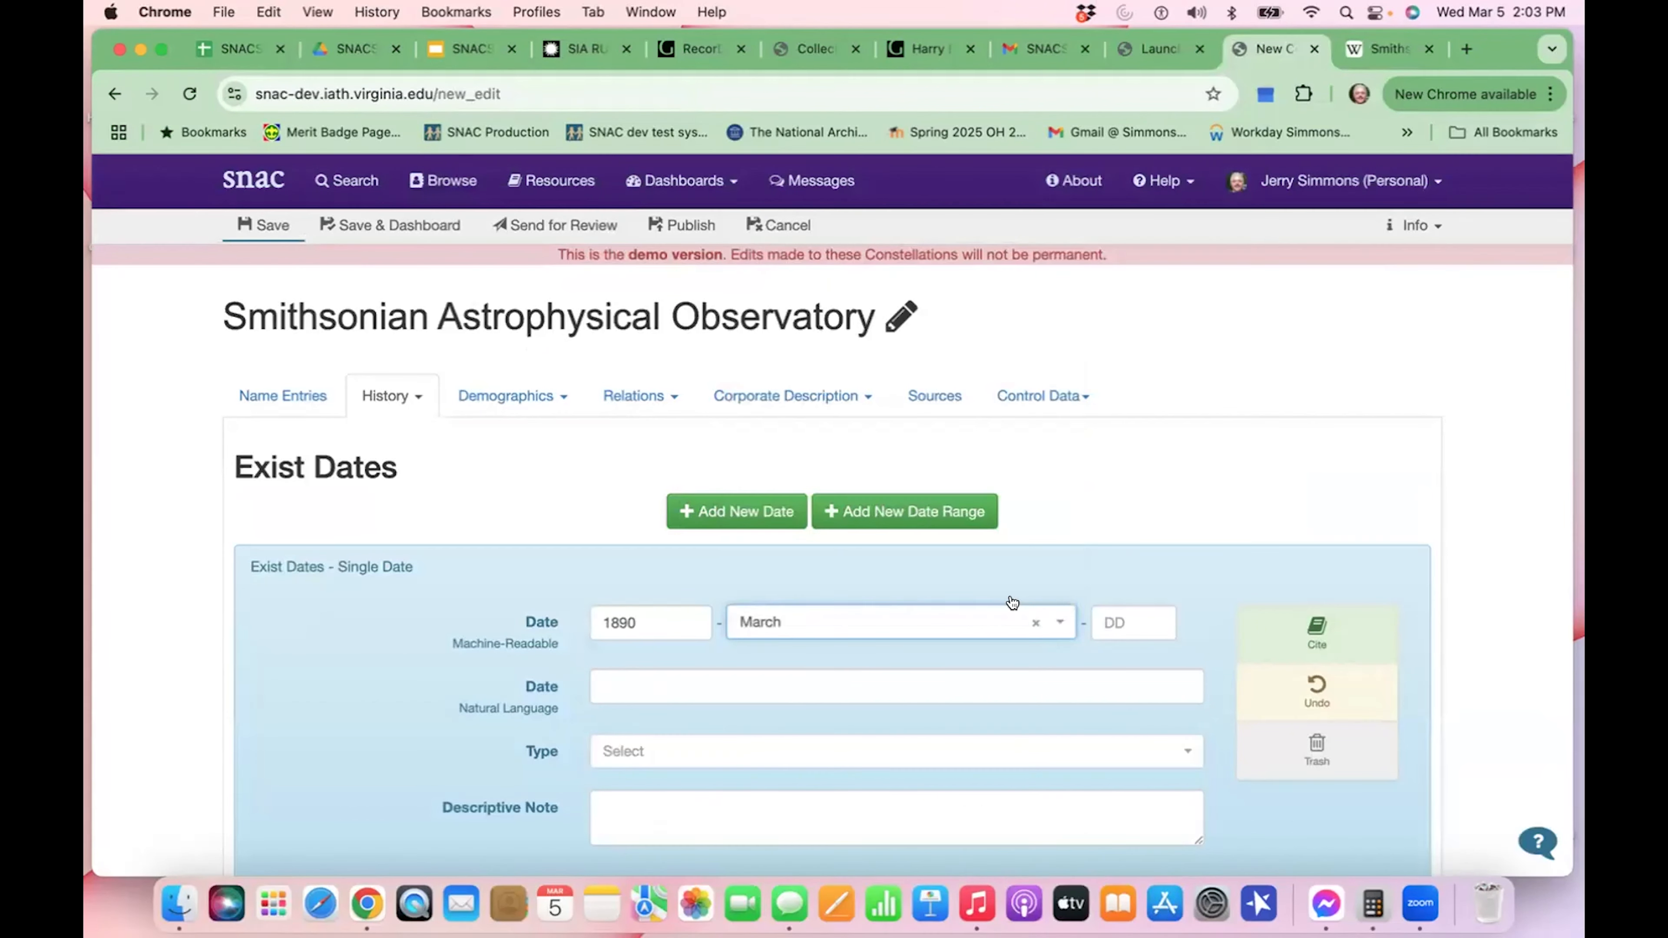
{"action": "left_click", "coordinate": [1105, 618]}
{"action": "type", "text": "1"}
{"action": "left_click", "coordinate": [1213, 523]}
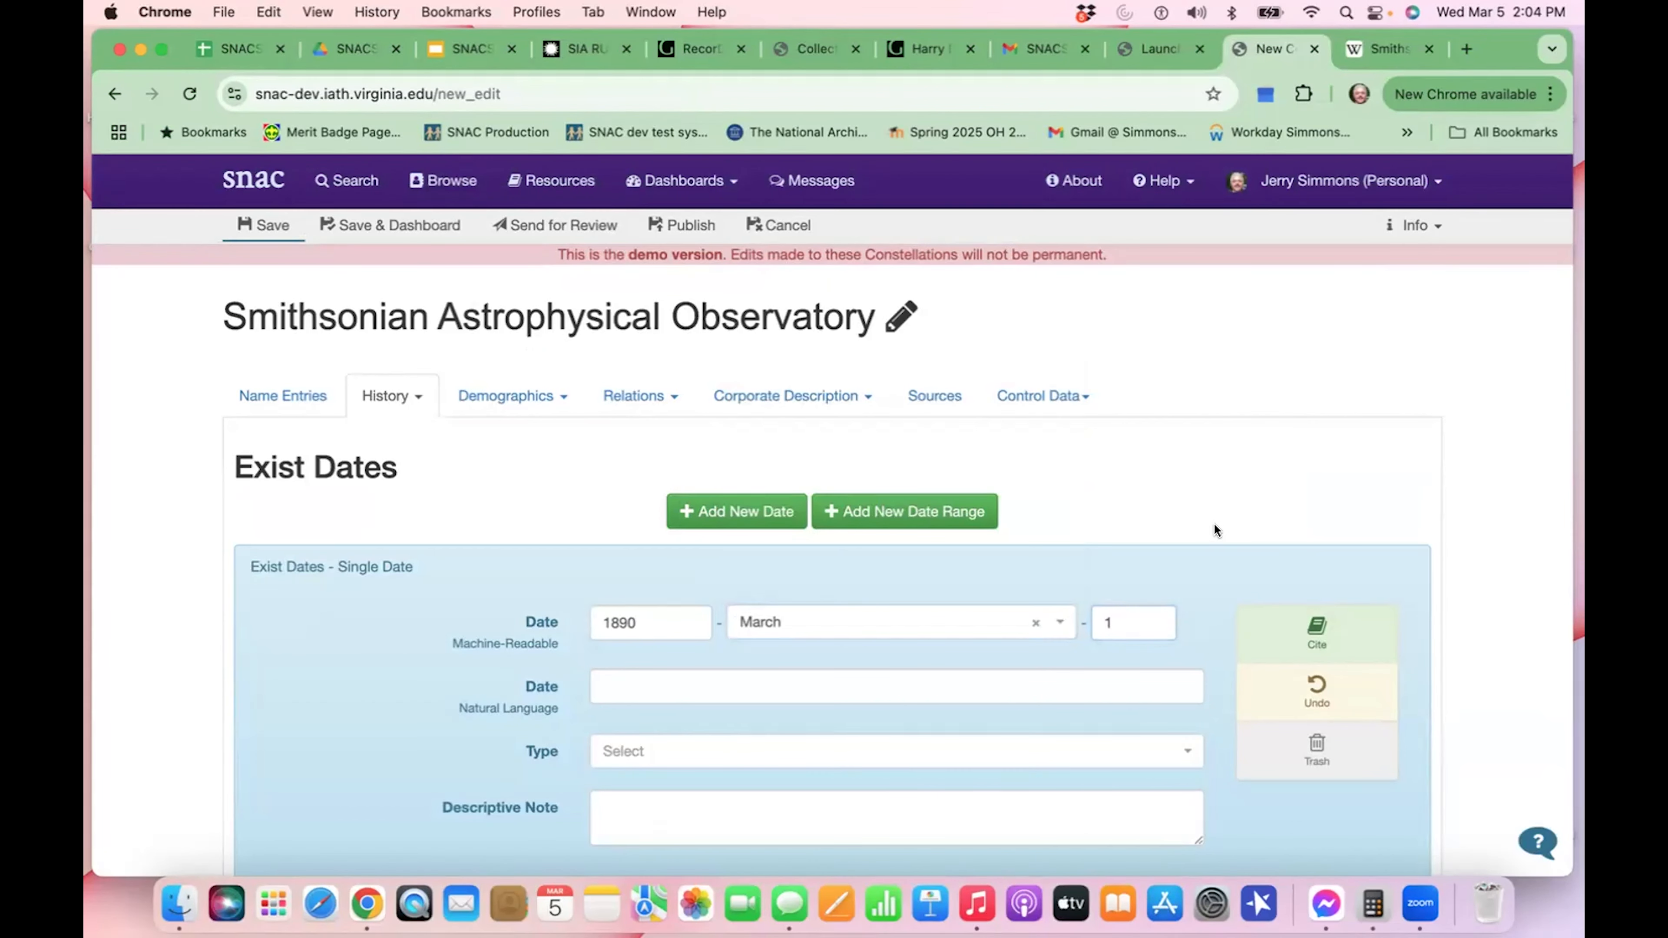
- Enter March 1, 1890 as the exist date's natural-language date and set its type to Establishment
{"action": "scroll", "coordinate": [1191, 484], "scroll_direction": "down", "scroll_amount": 3}
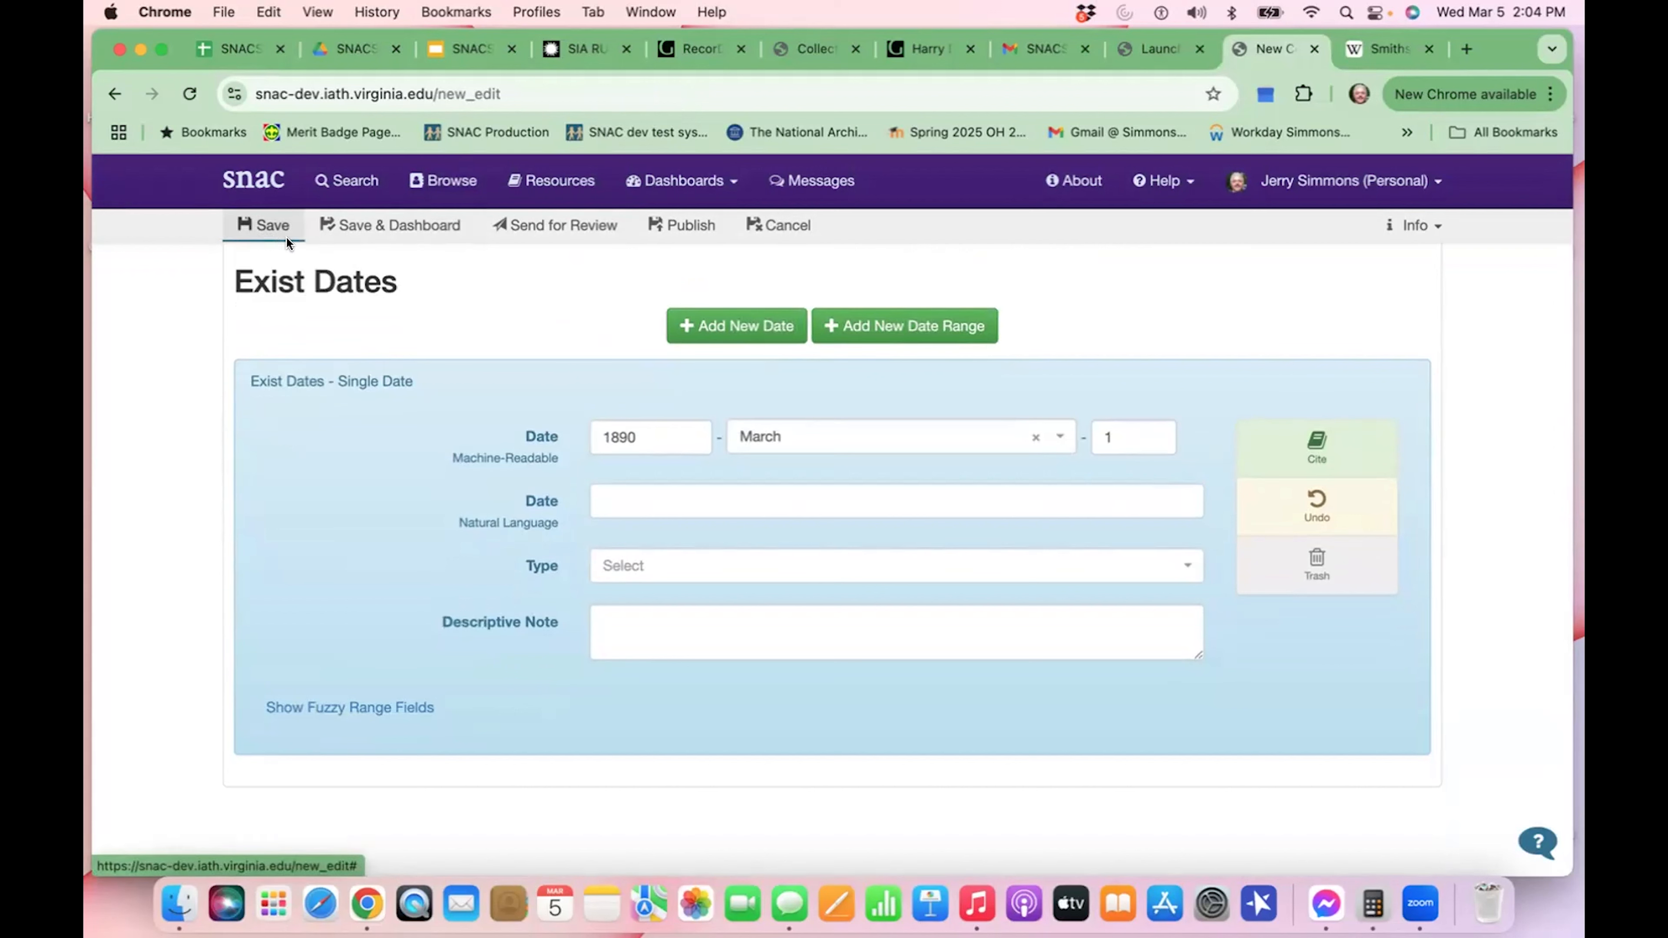
{"action": "left_click", "coordinate": [592, 493]}
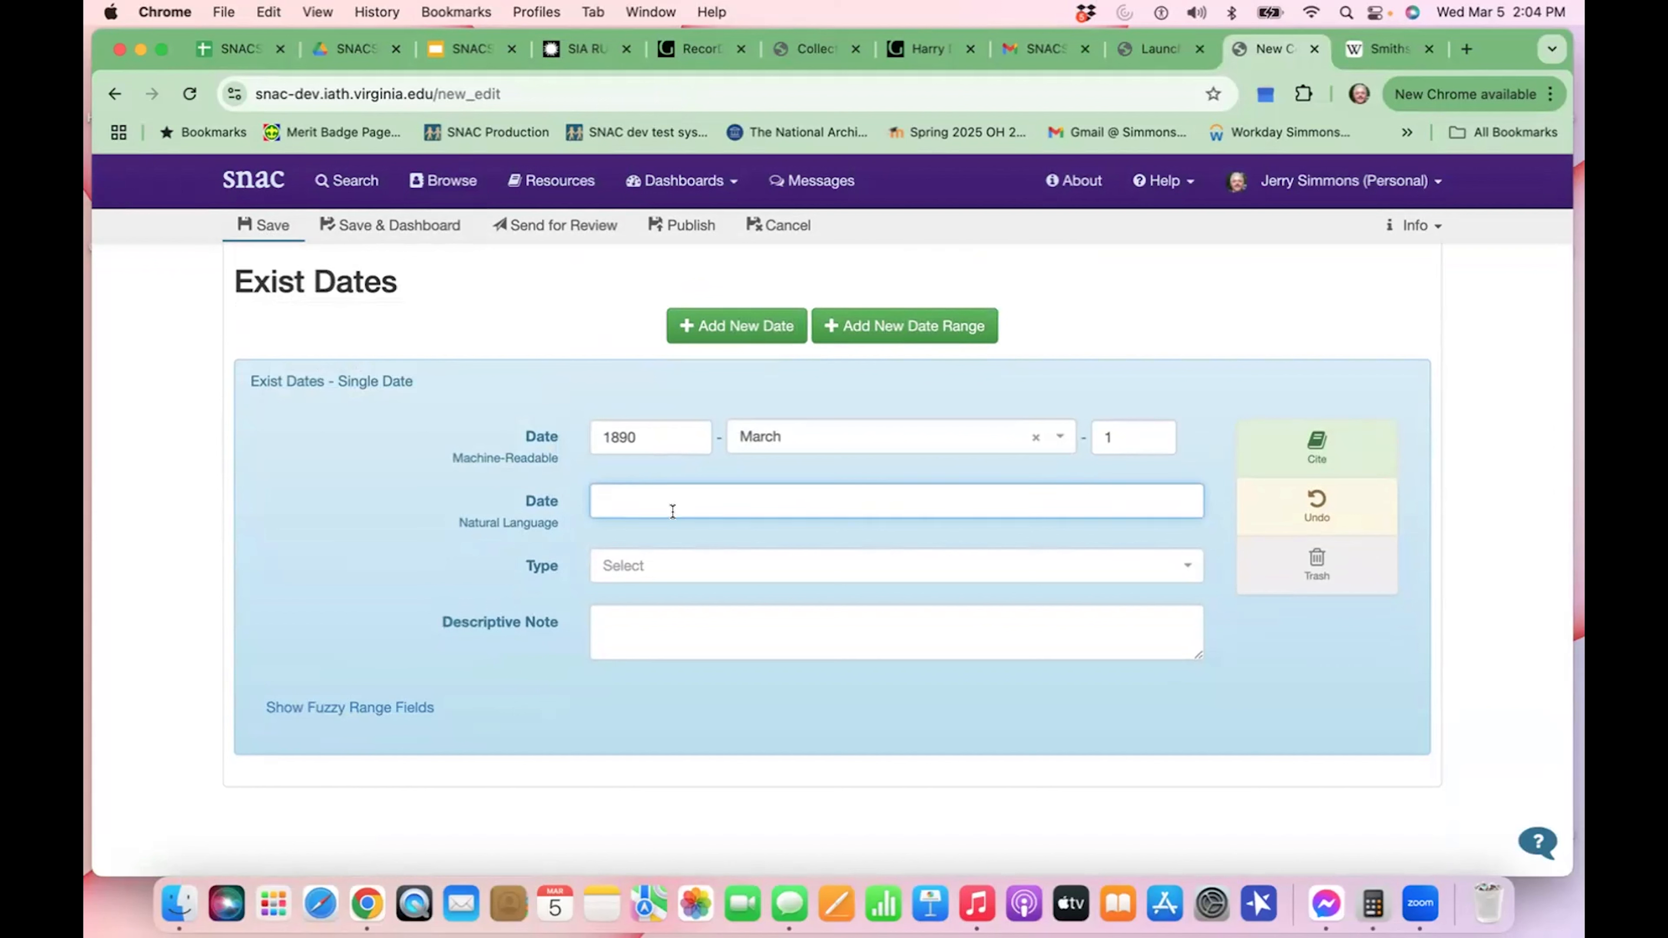
{"action": "type", "text": "March 1, 1890"}
{"action": "left_click", "coordinate": [728, 544]}
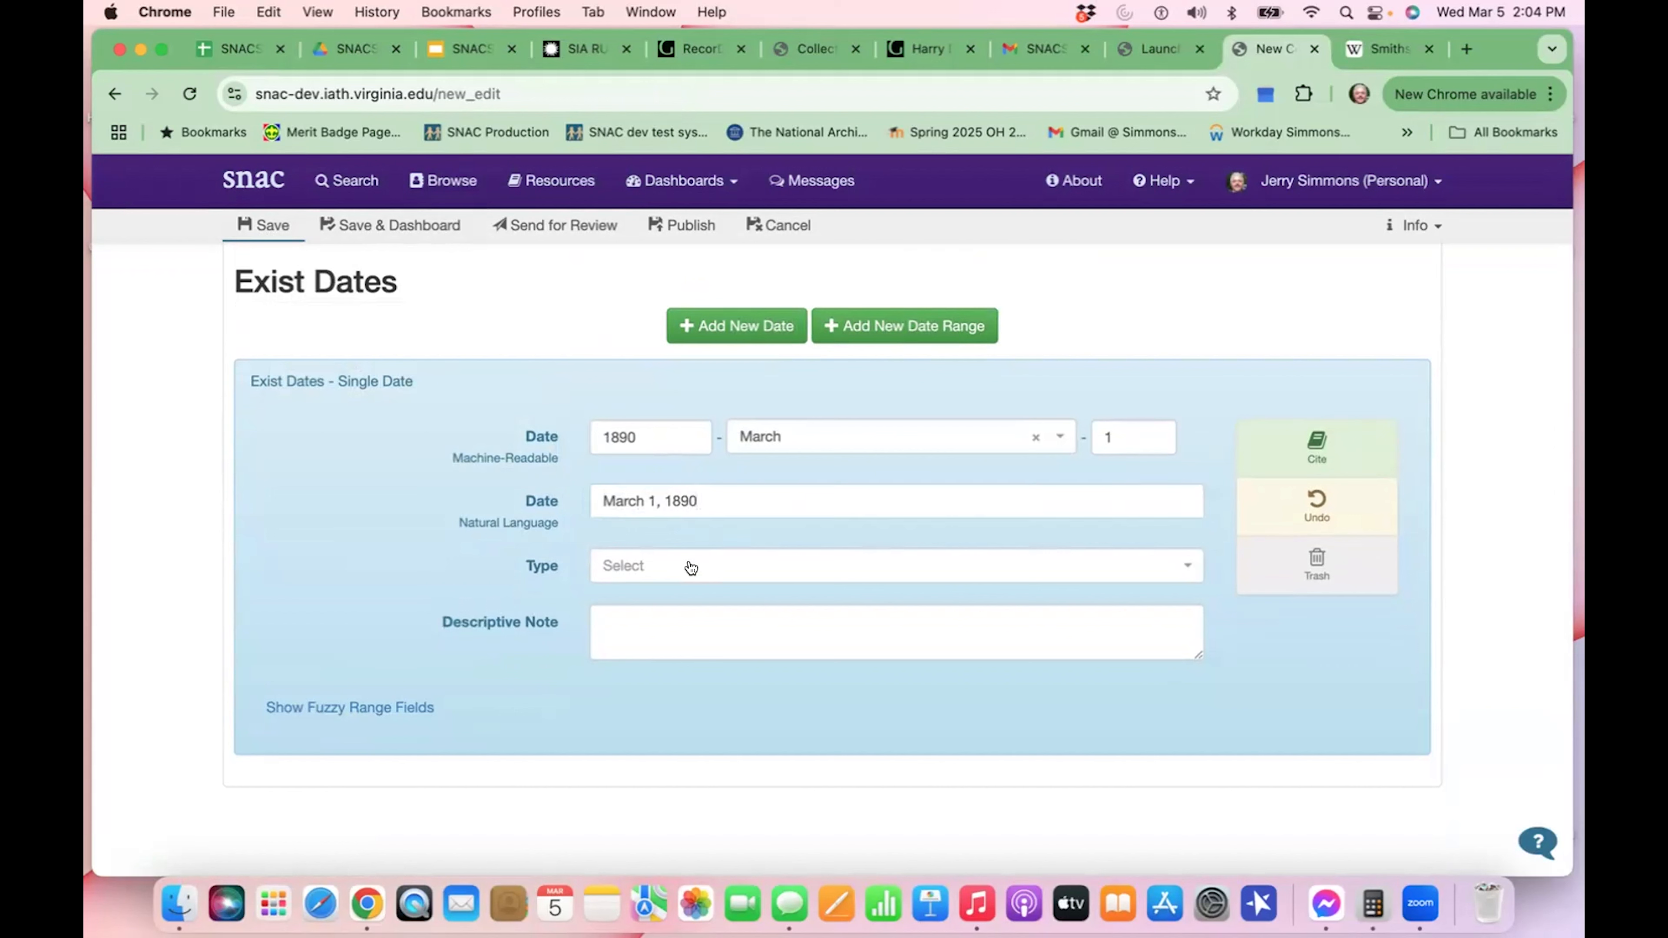
{"action": "left_click", "coordinate": [691, 566]}
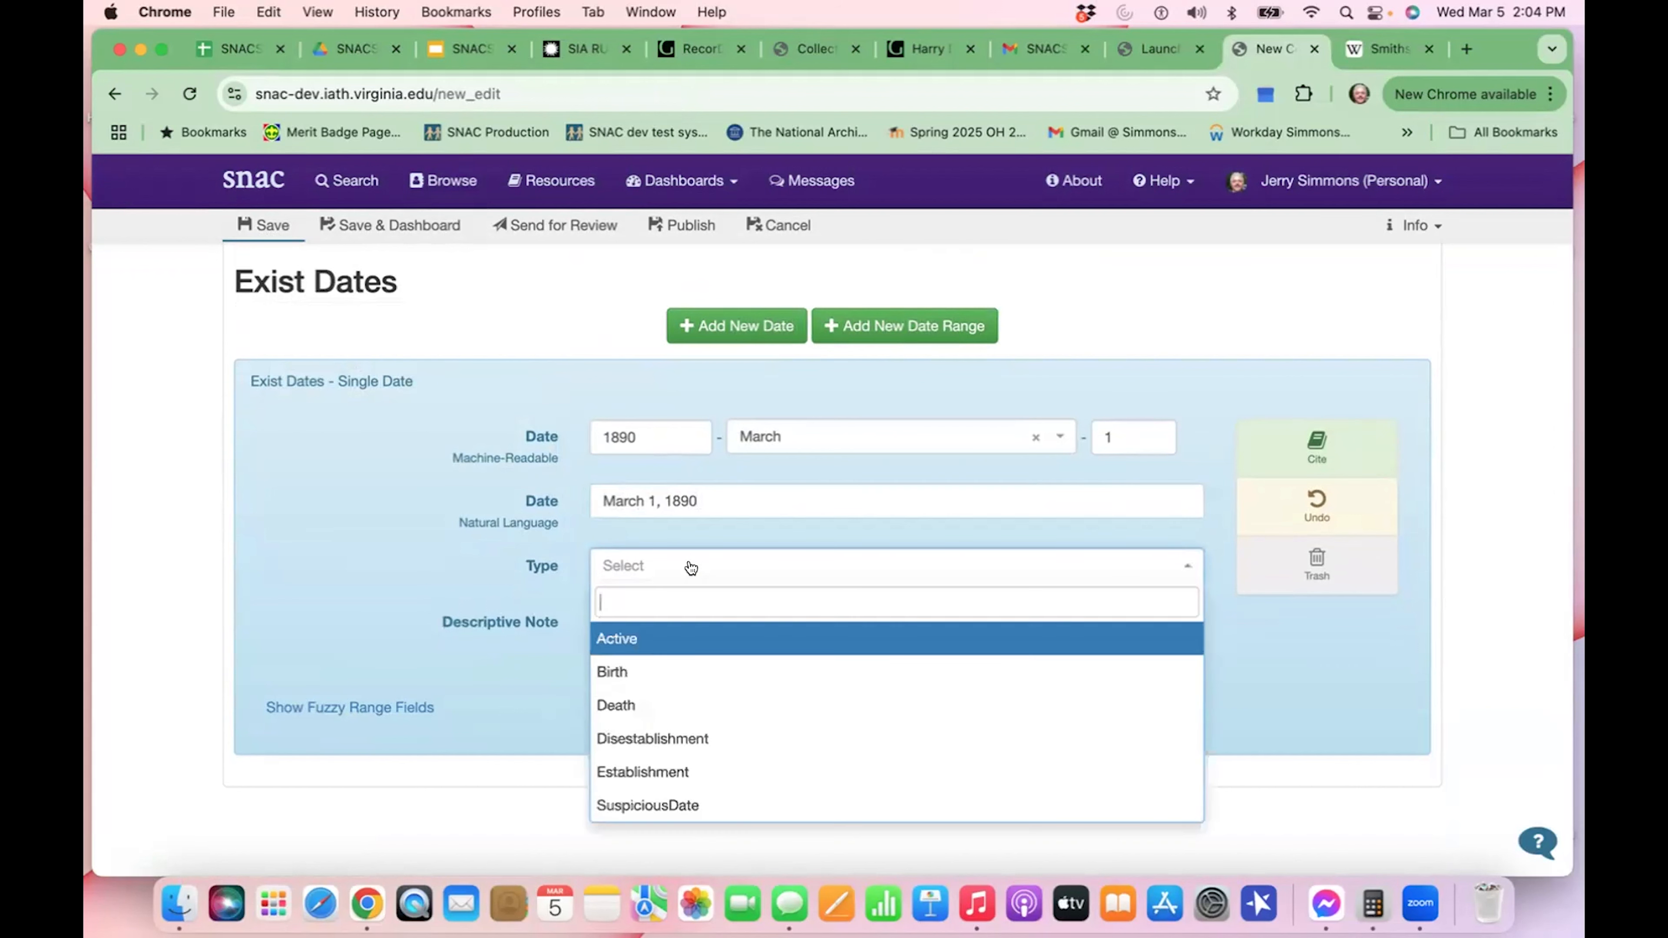
{"action": "left_click", "coordinate": [666, 767]}
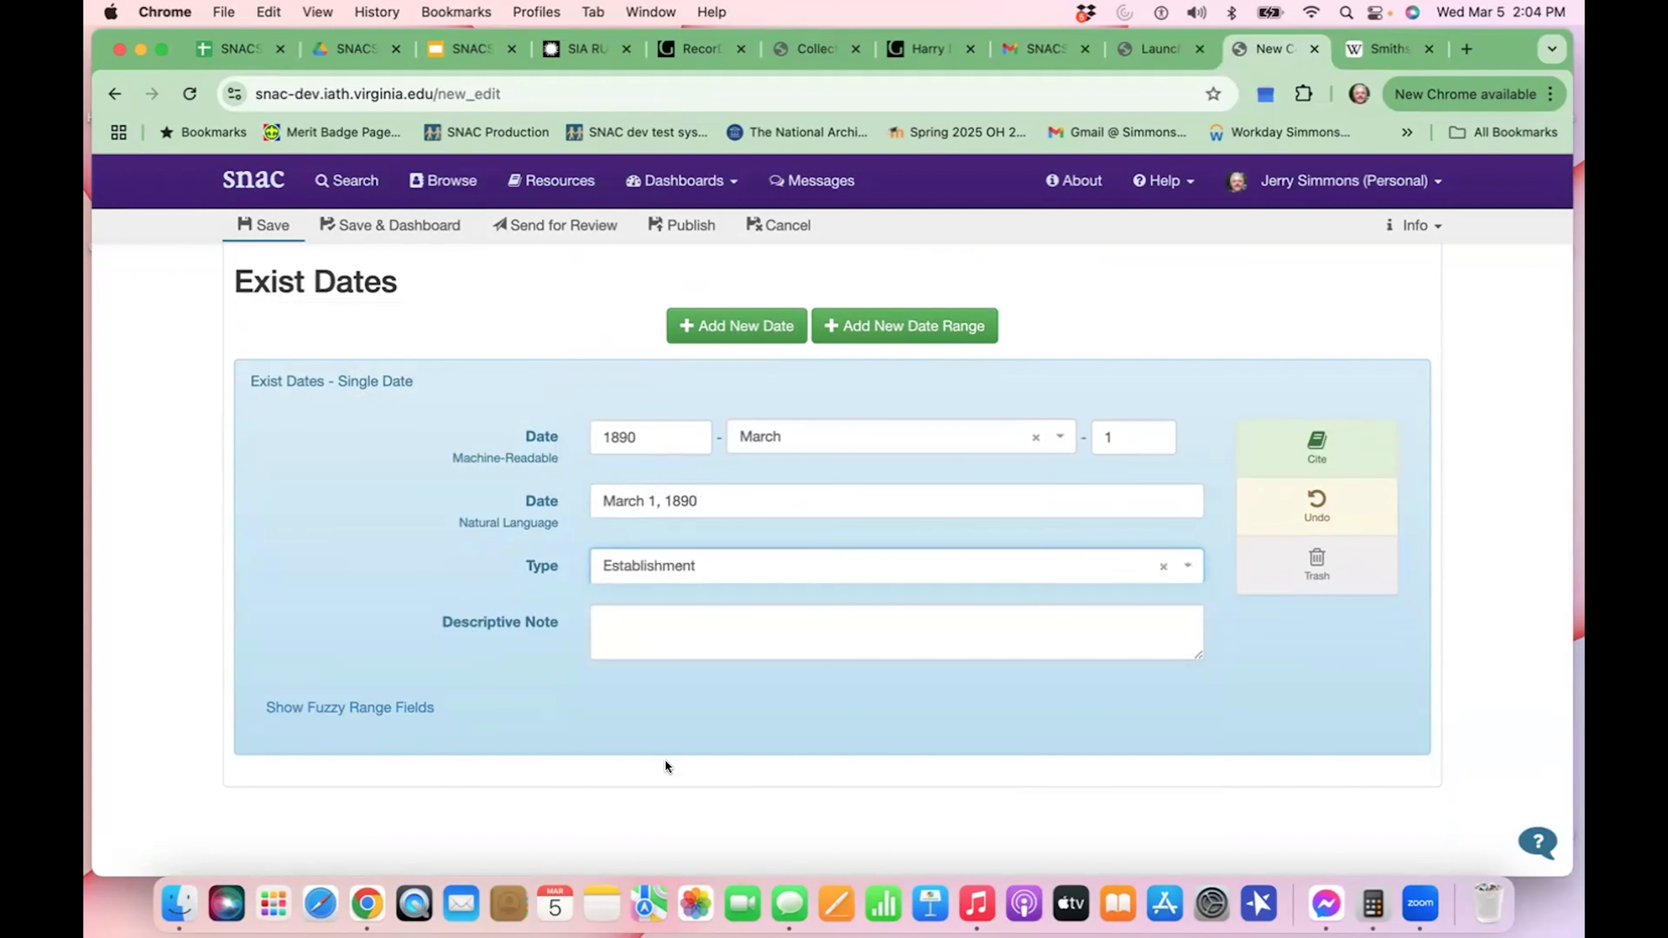
{"action": "left_click", "coordinate": [753, 703]}
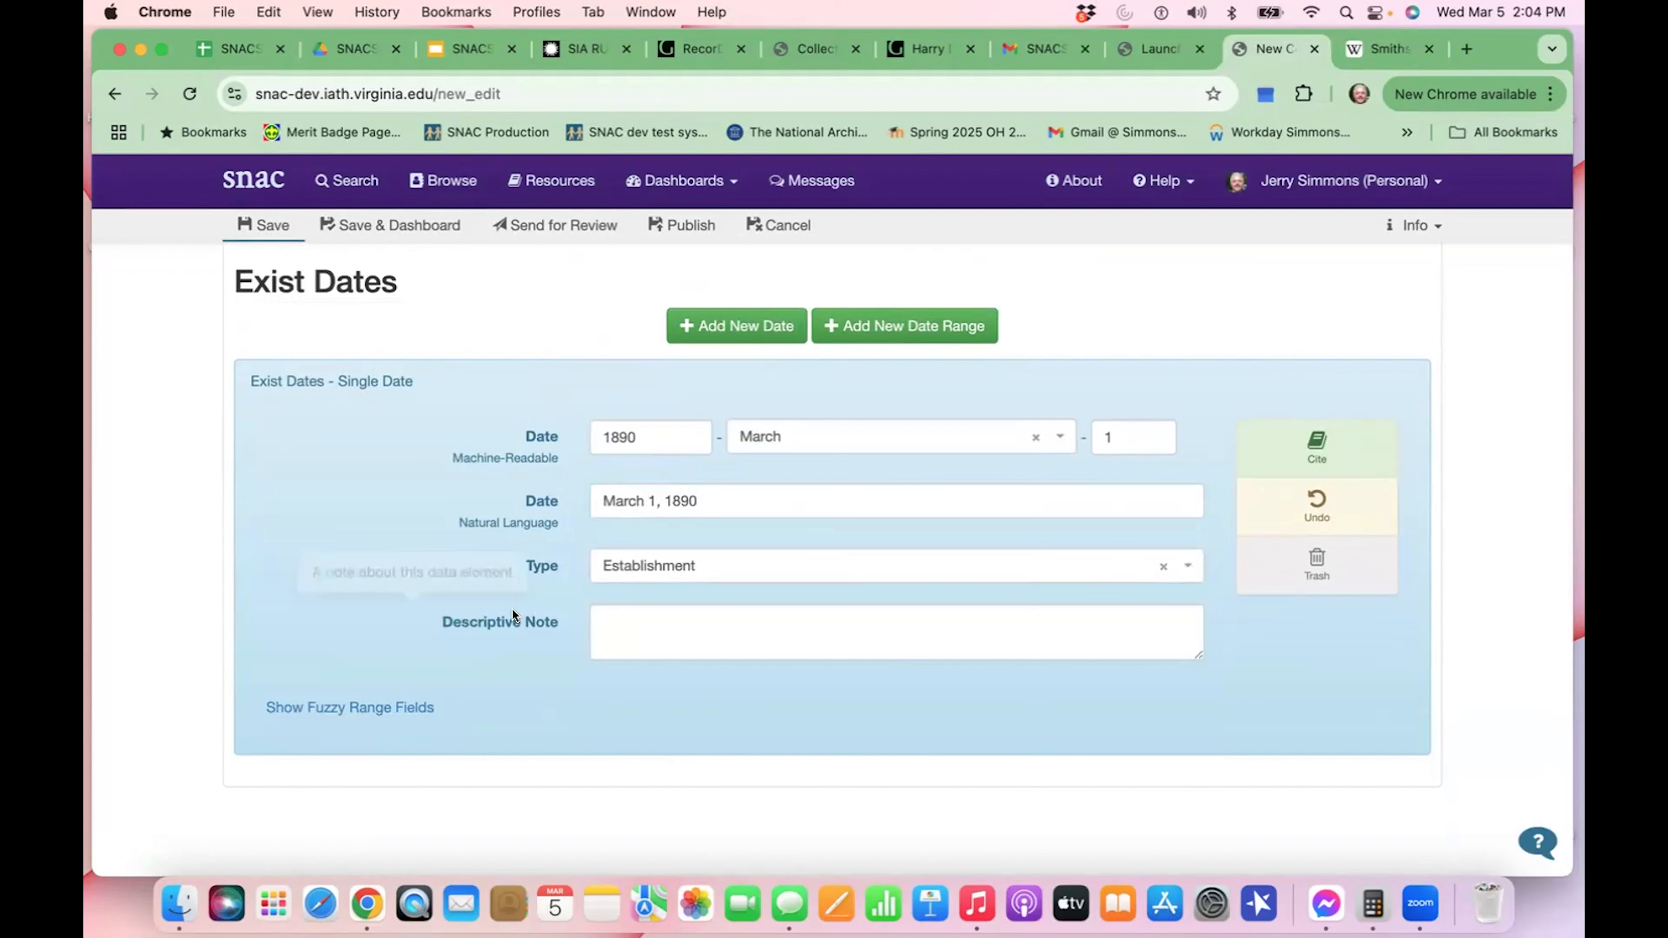
{"action": "mouse_move", "coordinate": [530, 624]}
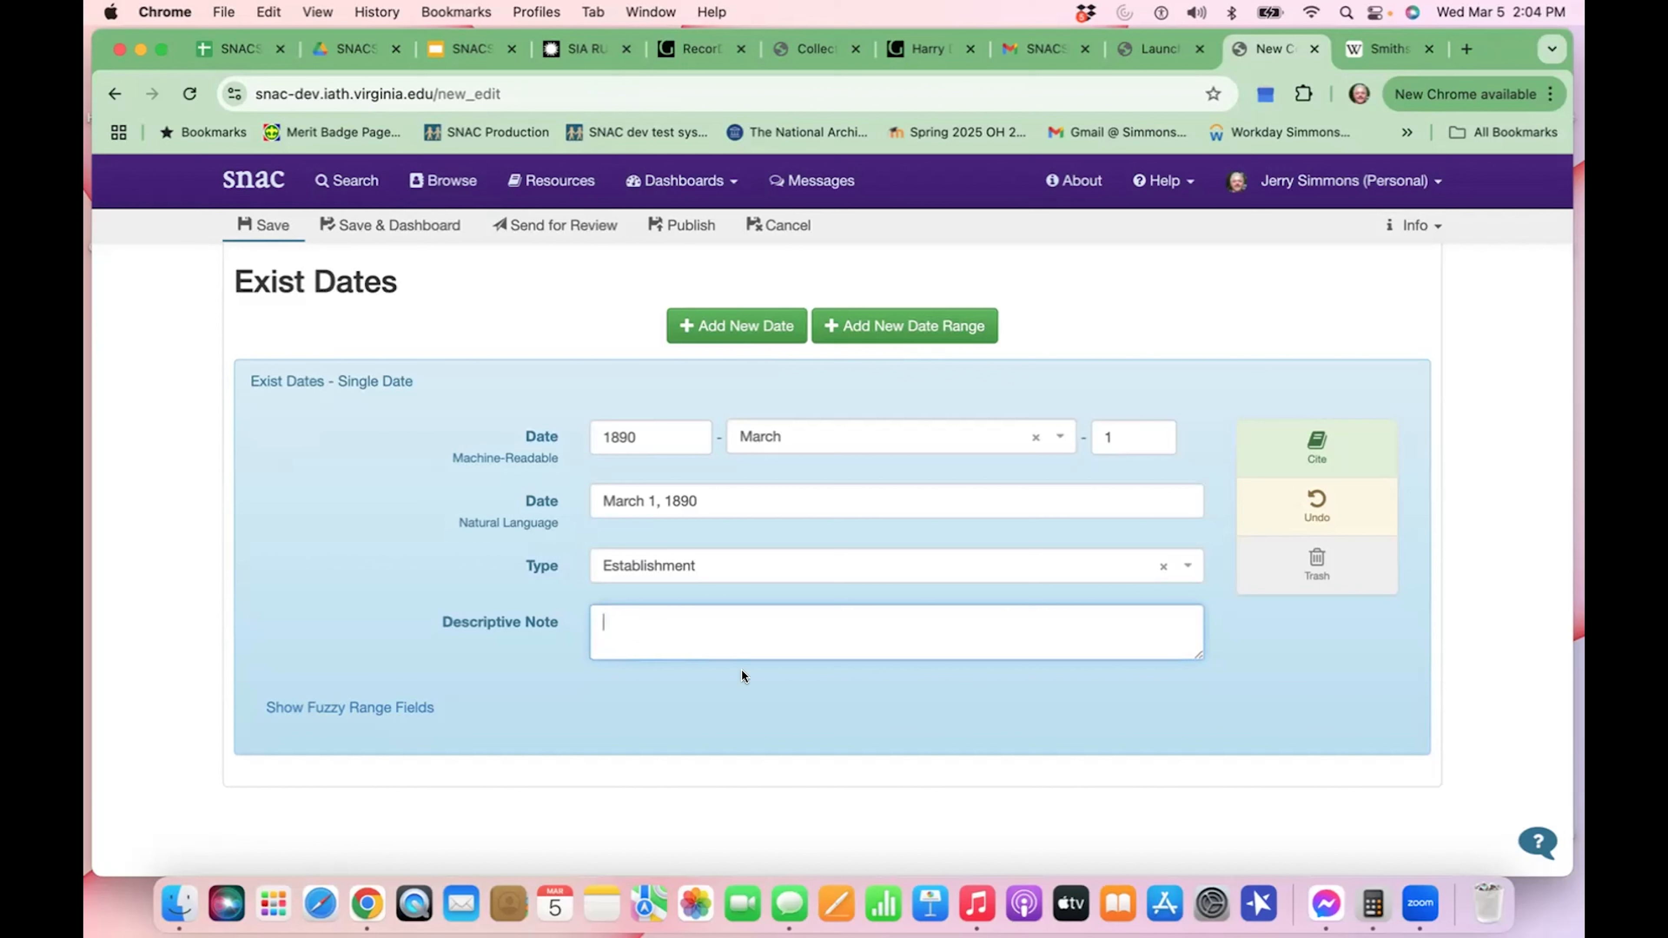
- Save the constellation with its new exist date and open its Places section
{"action": "left_click", "coordinate": [248, 222]}
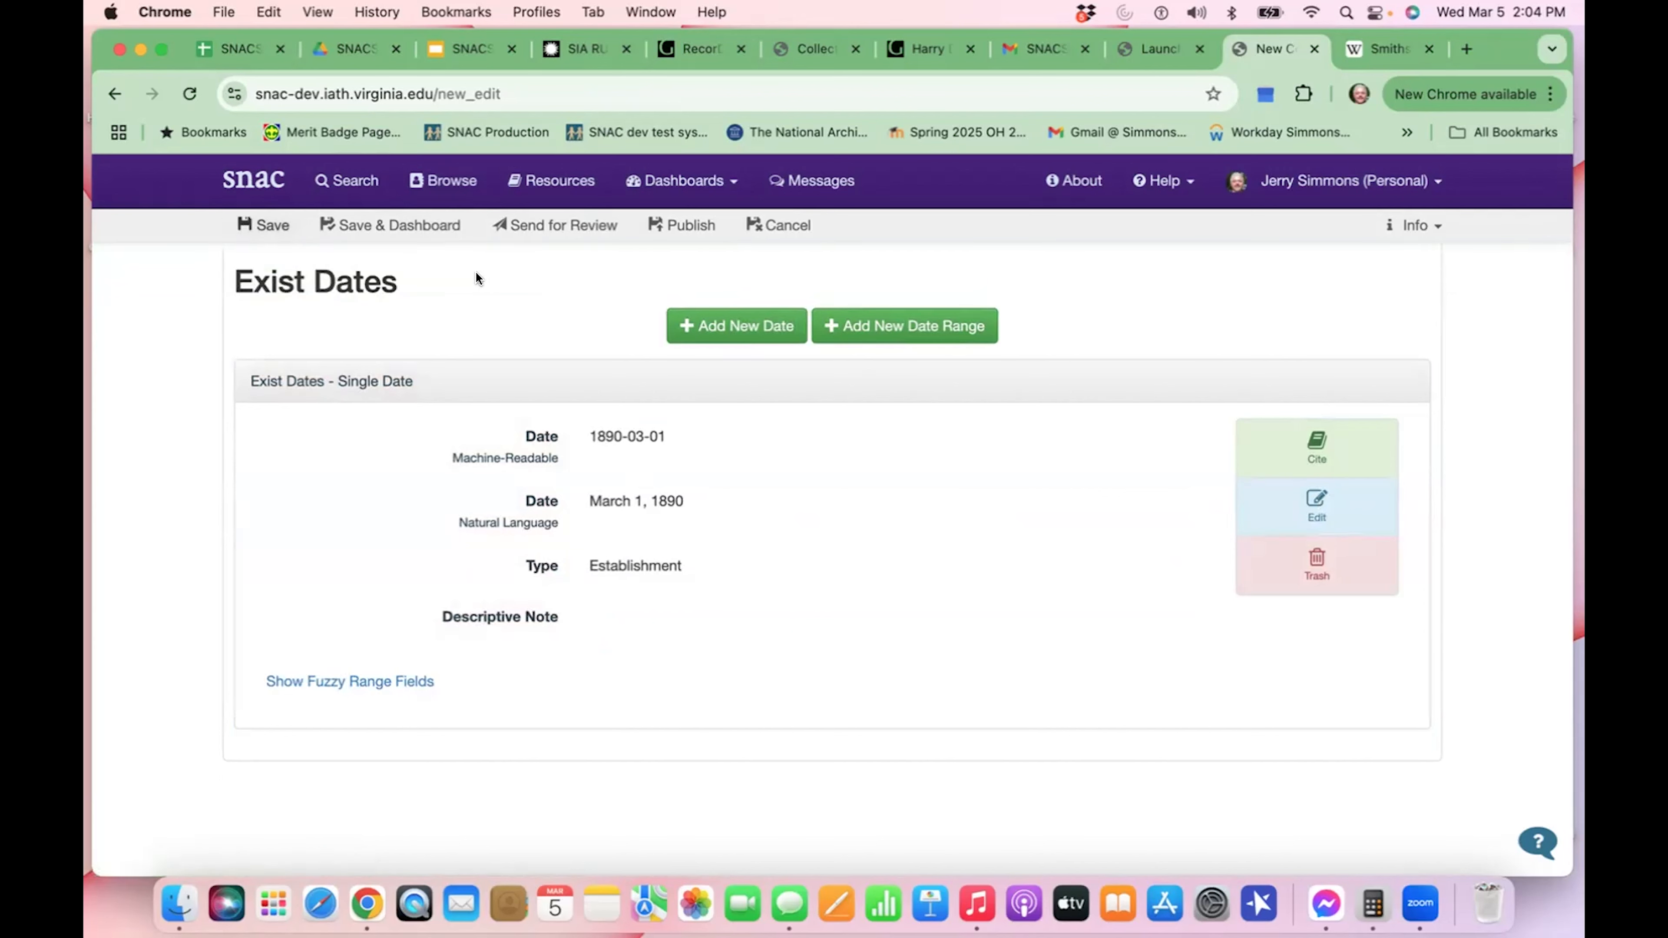
{"action": "scroll", "coordinate": [475, 270], "scroll_direction": "up", "scroll_amount": 2}
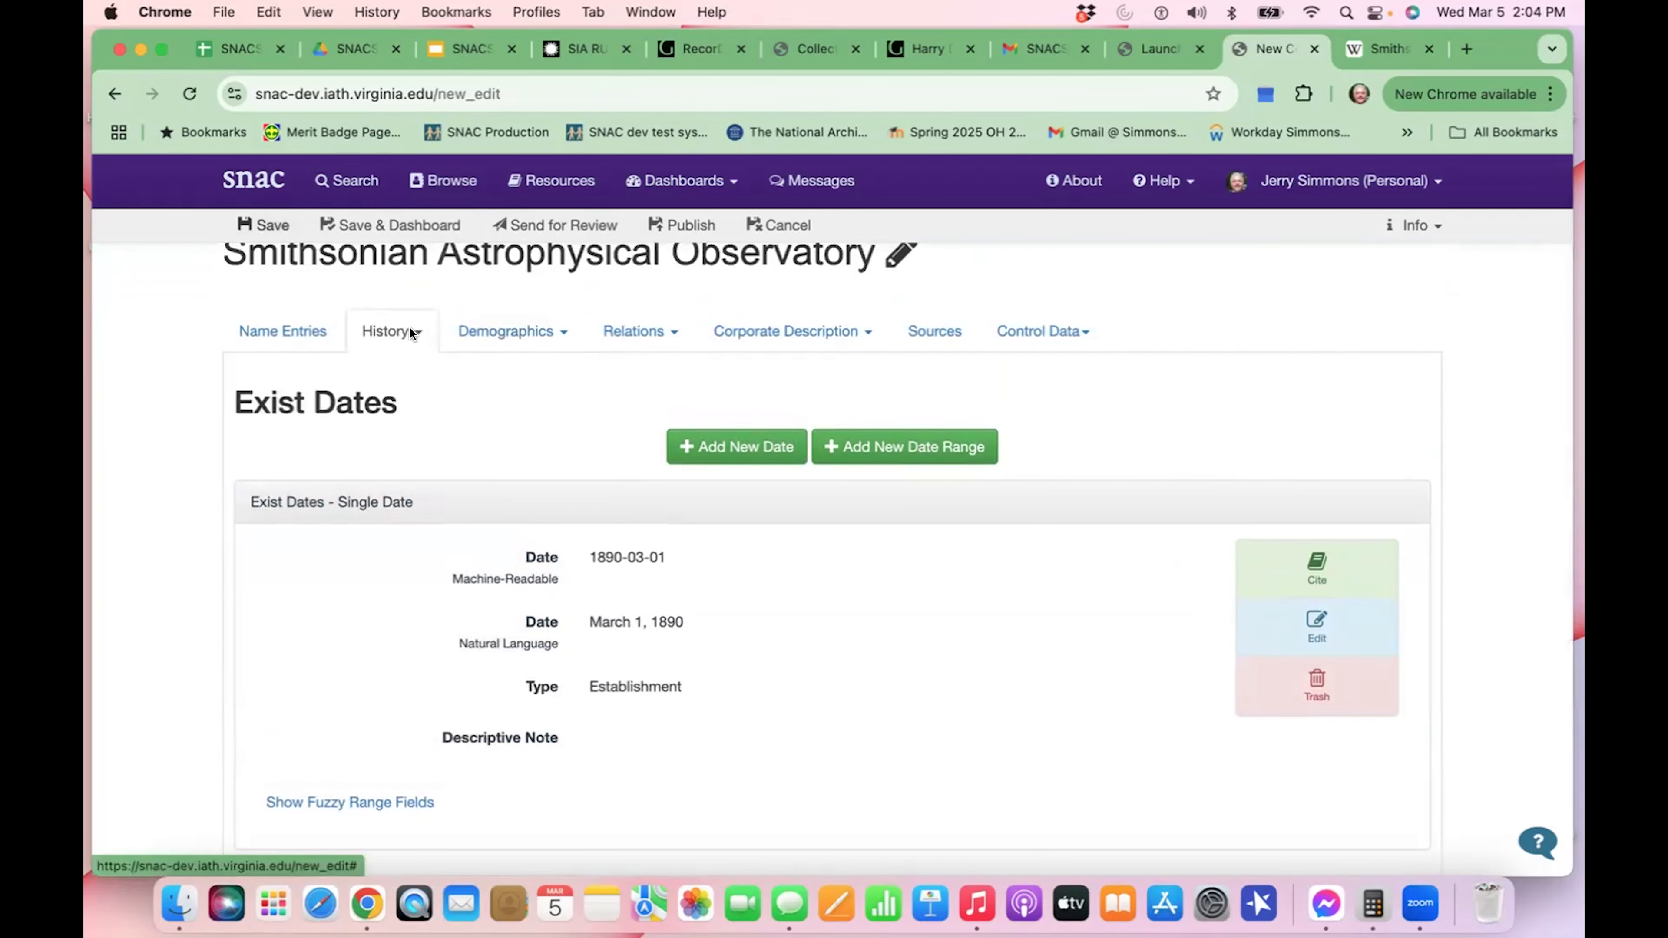
{"action": "left_click", "coordinate": [409, 327]}
{"action": "left_click", "coordinate": [396, 406]}
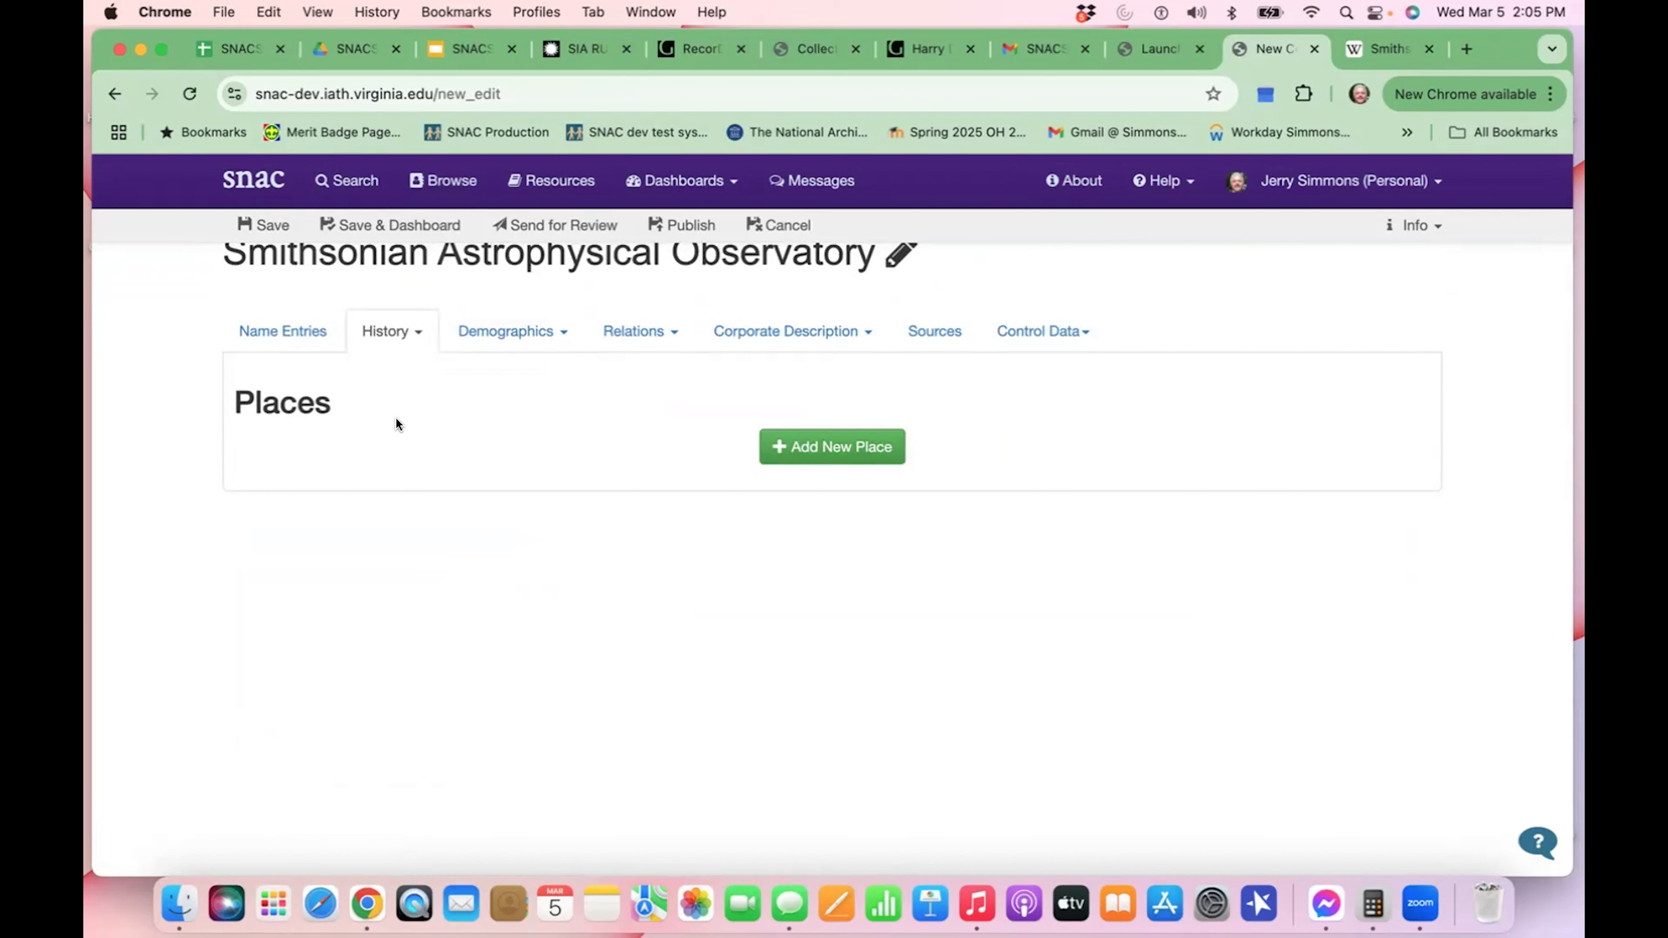
- Add a new place to the constellation with the geographic place term Cambridge (MA, US)
{"action": "left_click", "coordinate": [864, 441]}
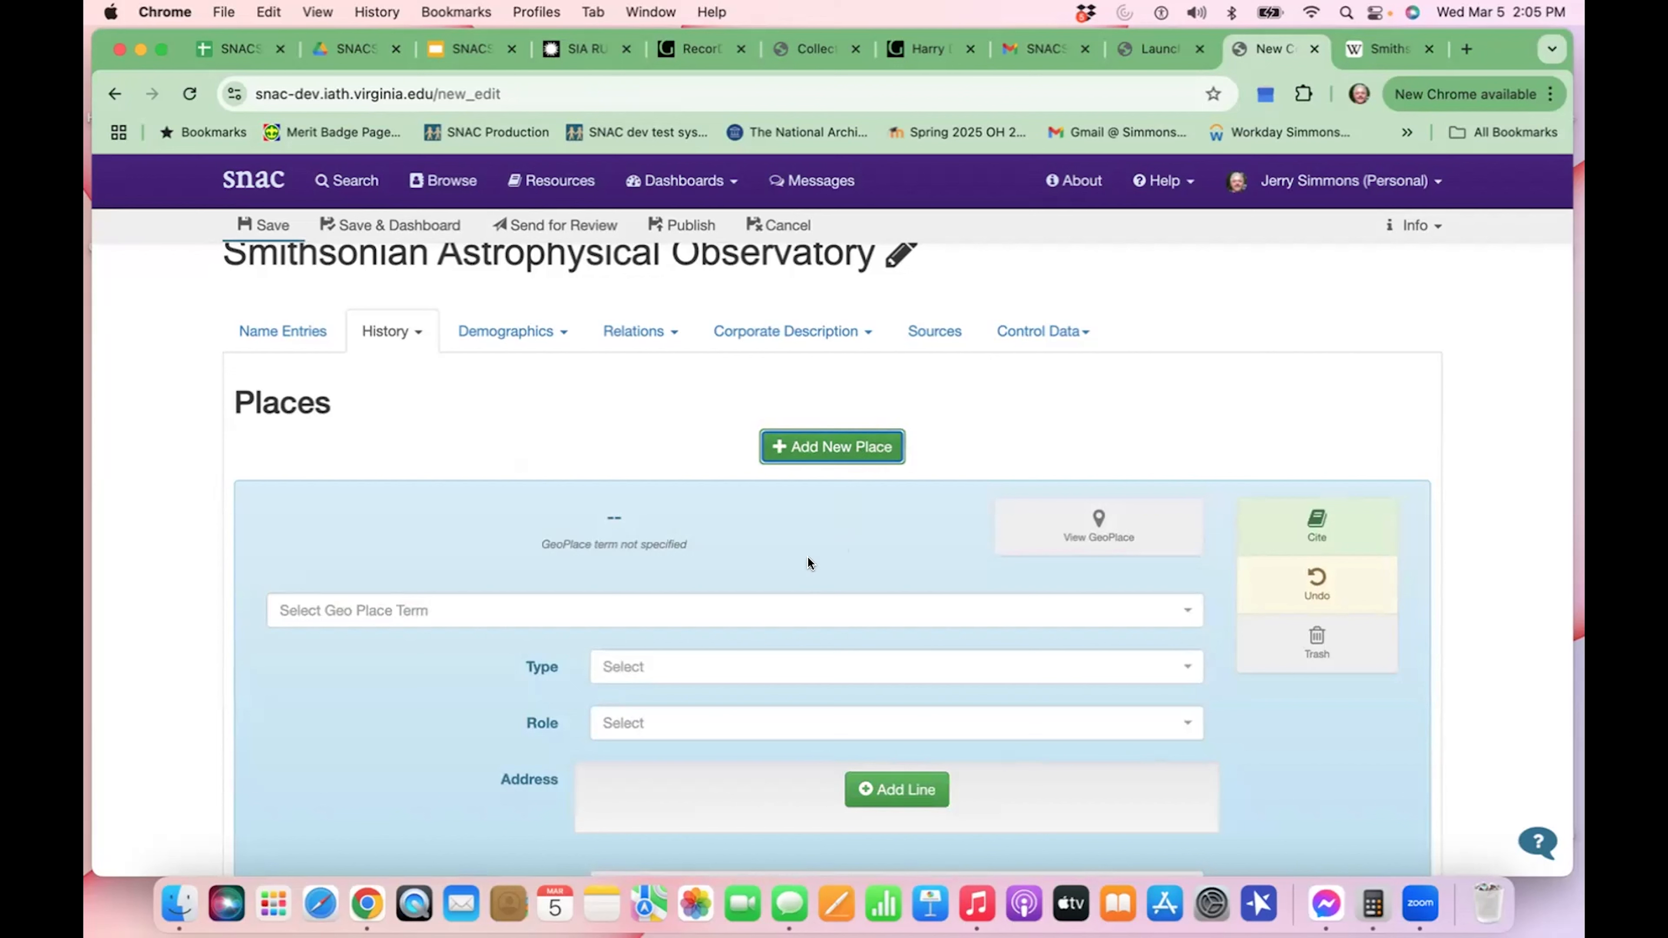
{"action": "left_click", "coordinate": [748, 611]}
{"action": "type", "text": "cm"}
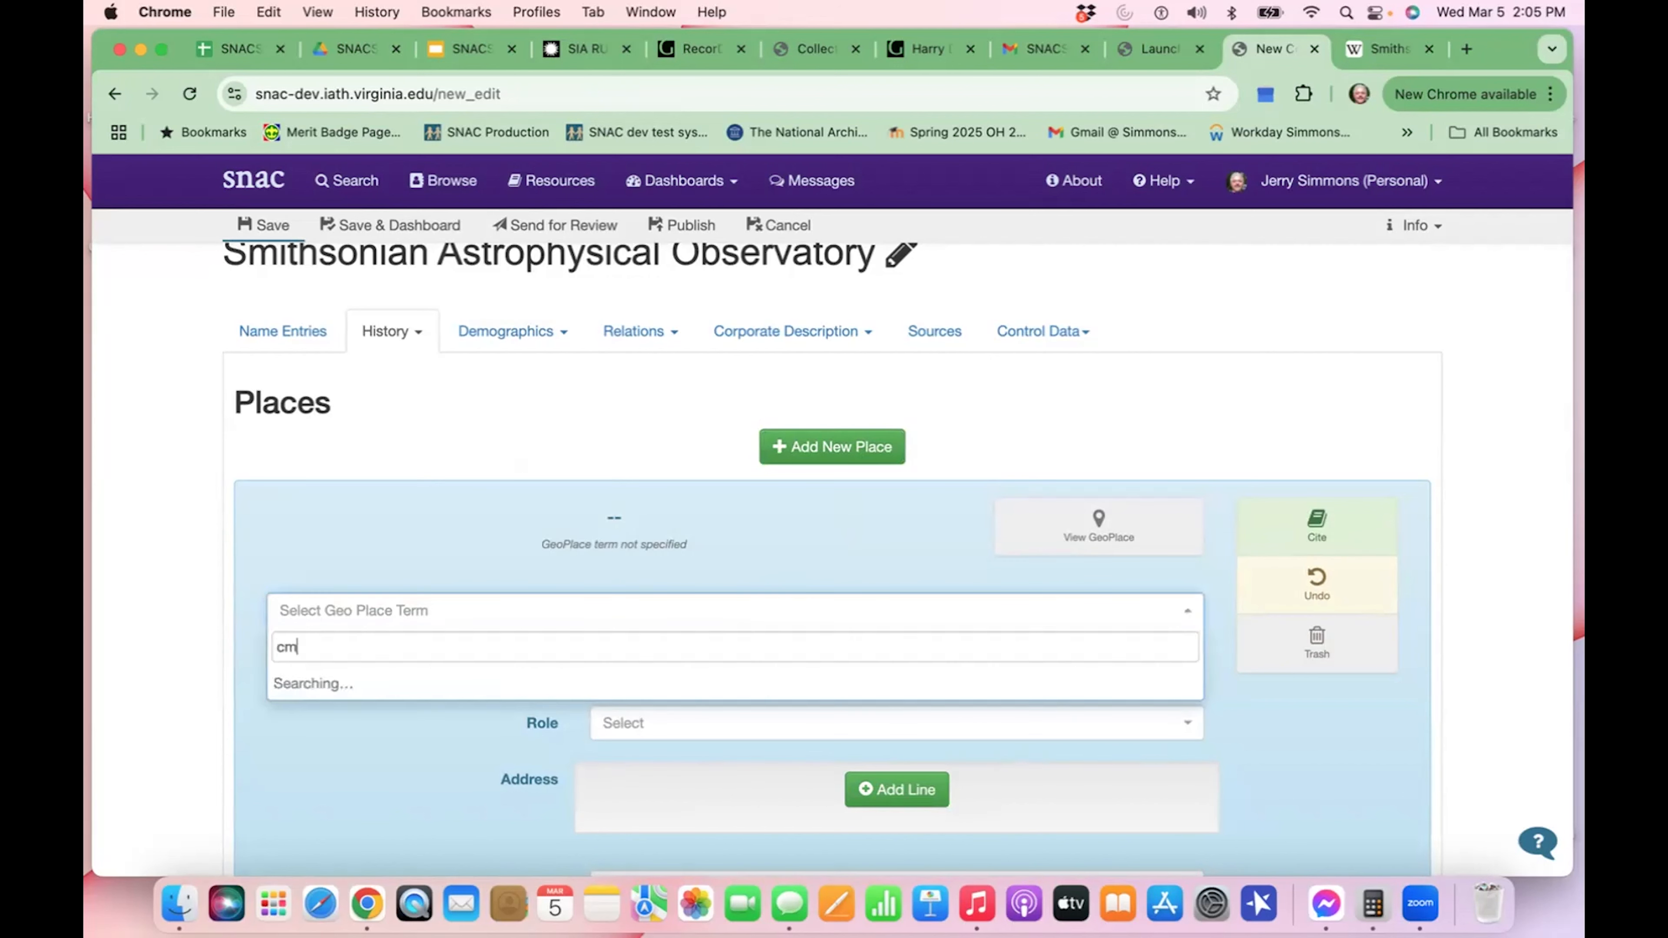
{"action": "key", "text": "BackSpace"}
{"action": "type", "text": "amb"}
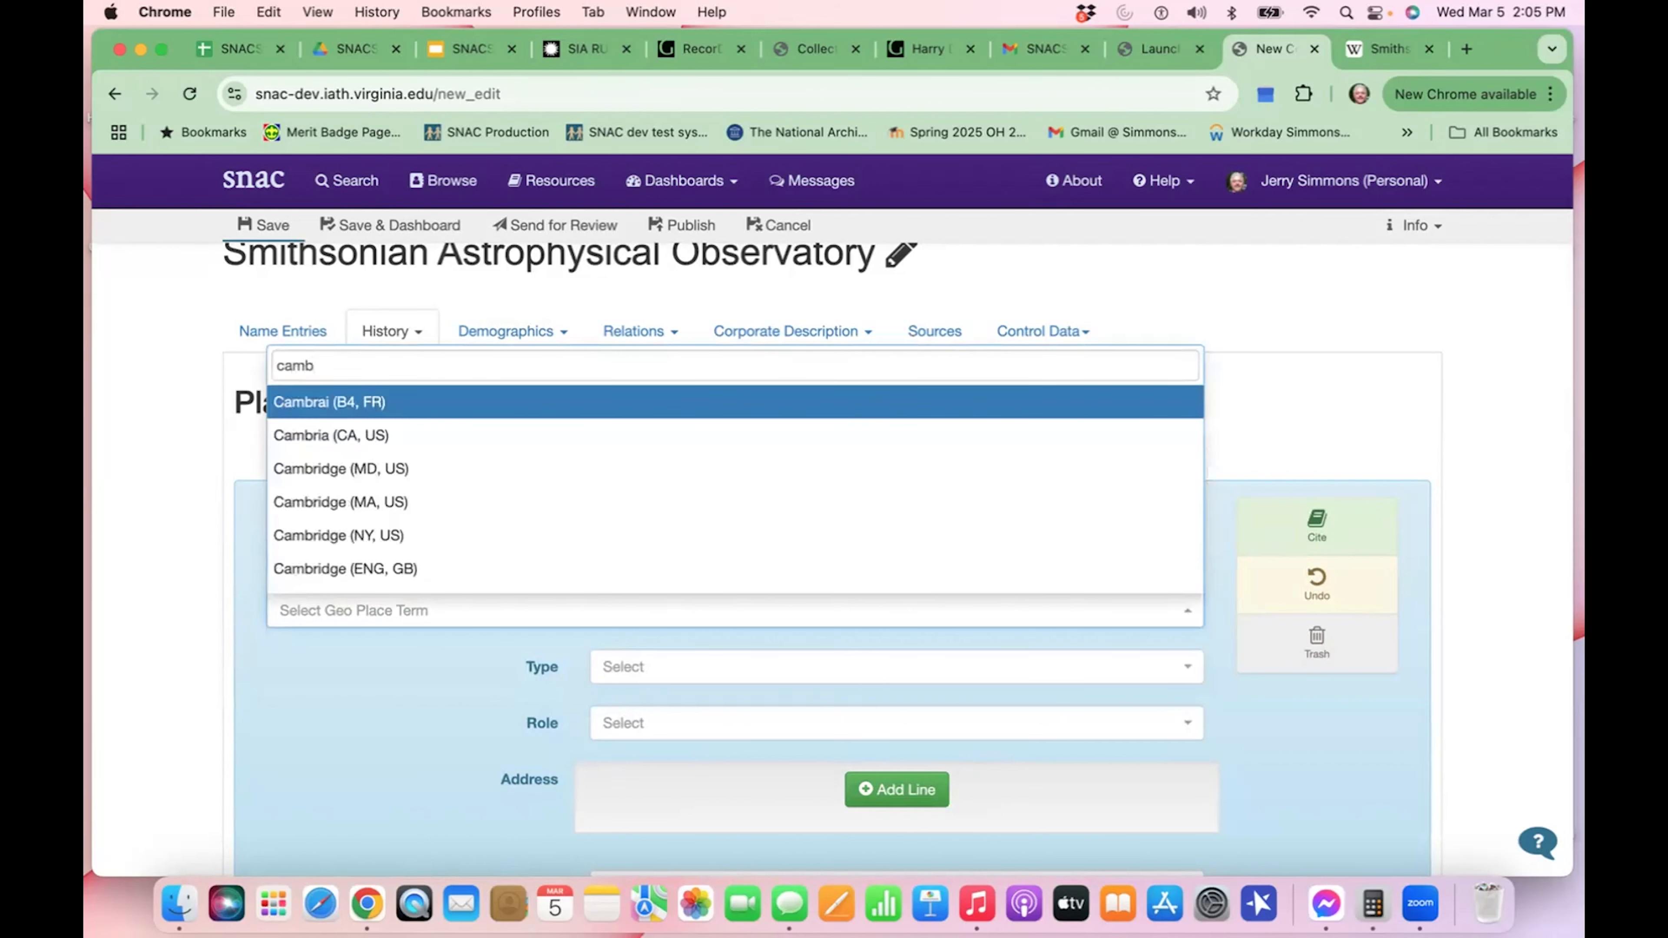
{"action": "type", "text": "rid"}
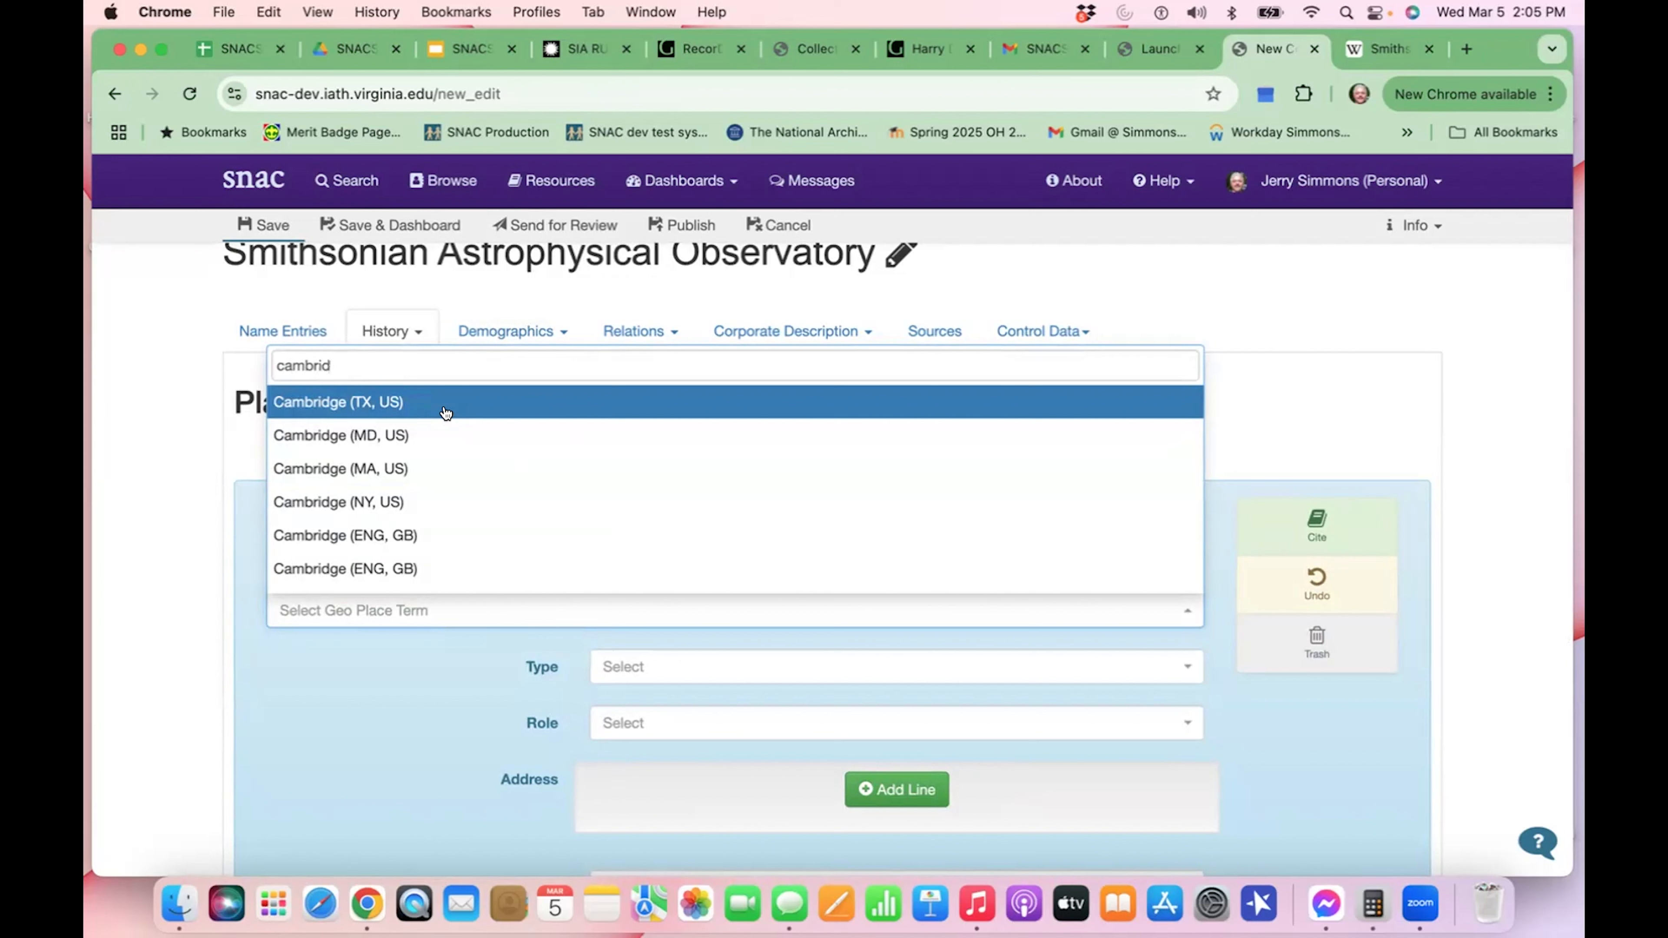
{"action": "left_click", "coordinate": [344, 471]}
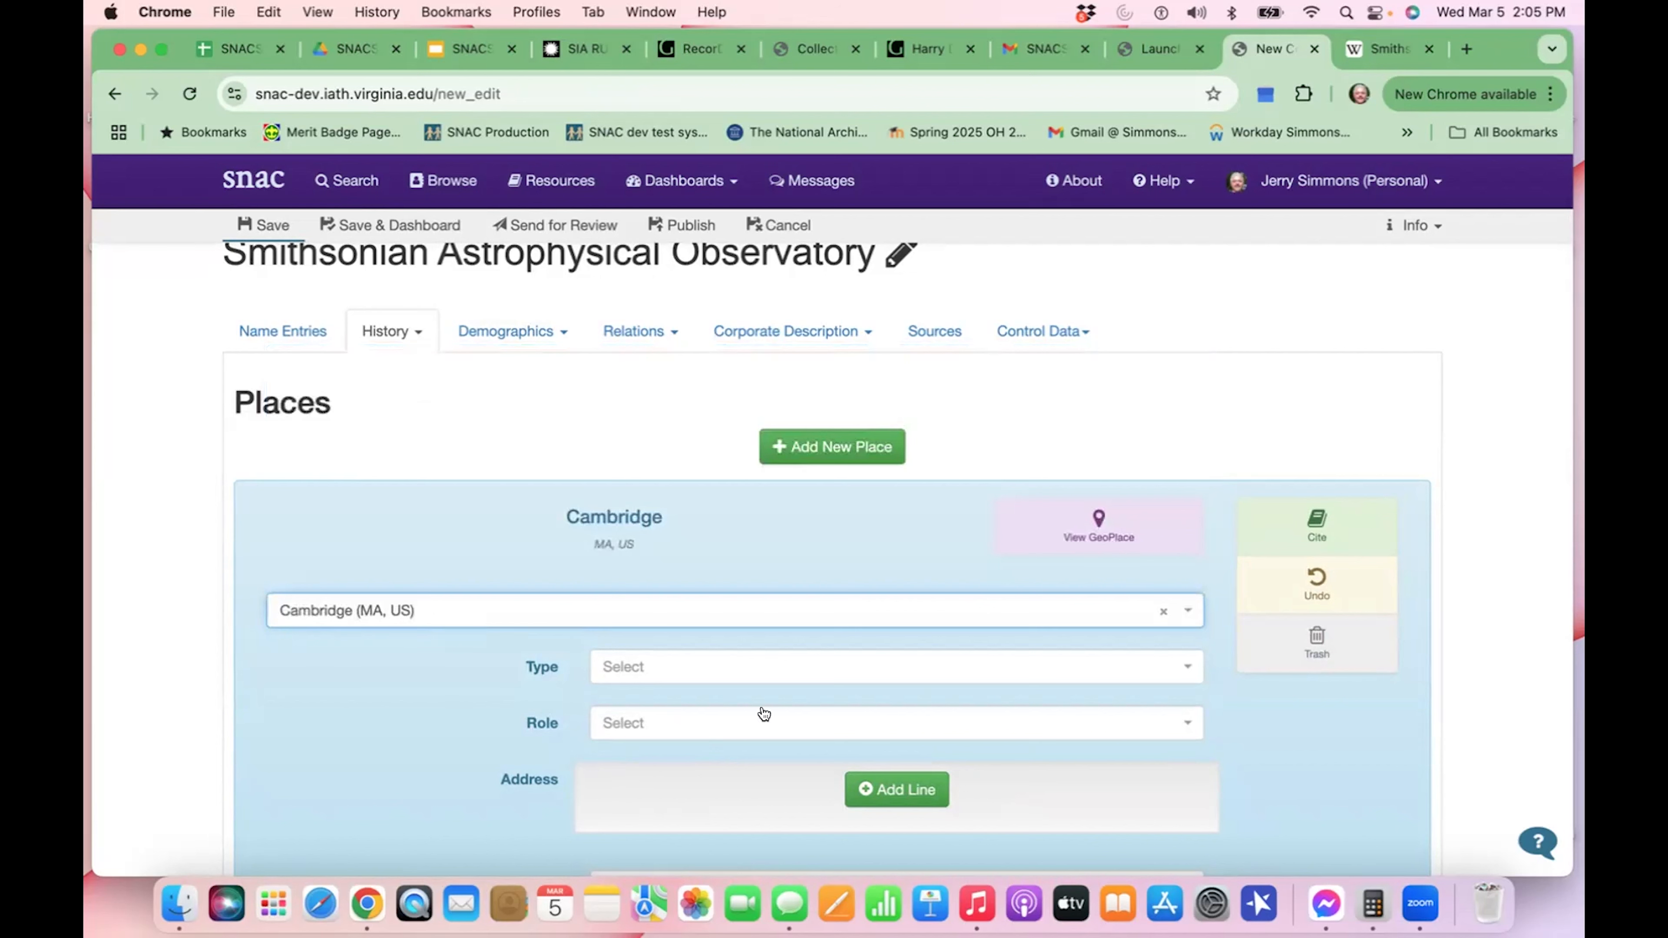
- Set the Cambridge place's type to Address and add an address line to it
{"action": "left_click", "coordinate": [768, 670]}
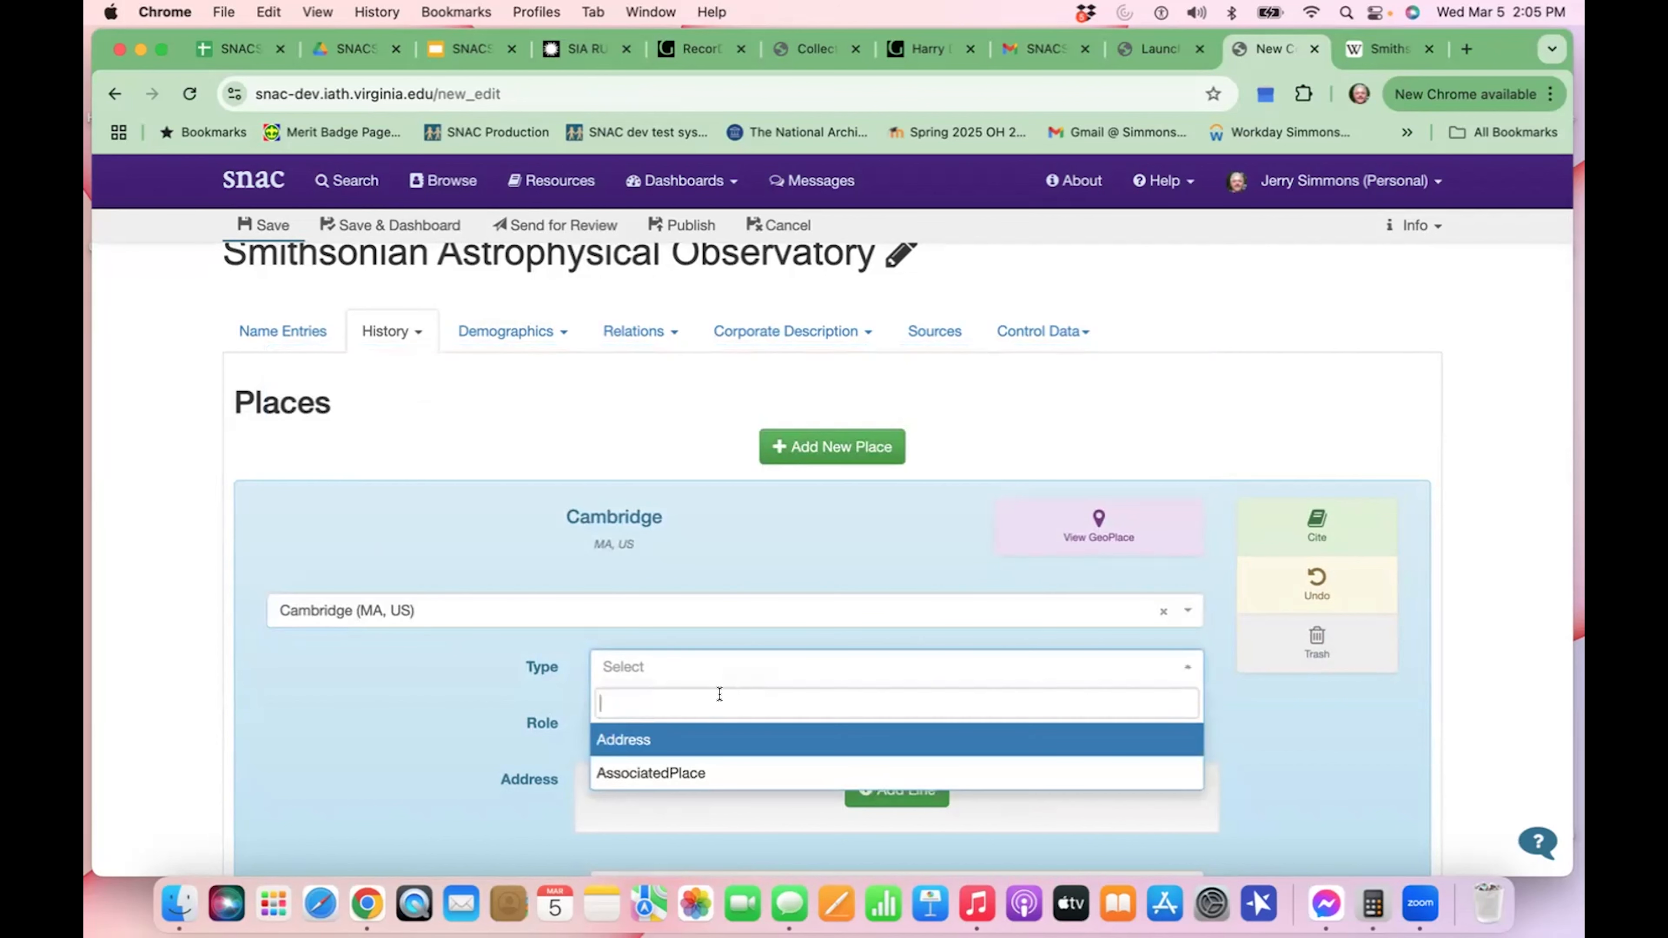
{"action": "left_click", "coordinate": [707, 742]}
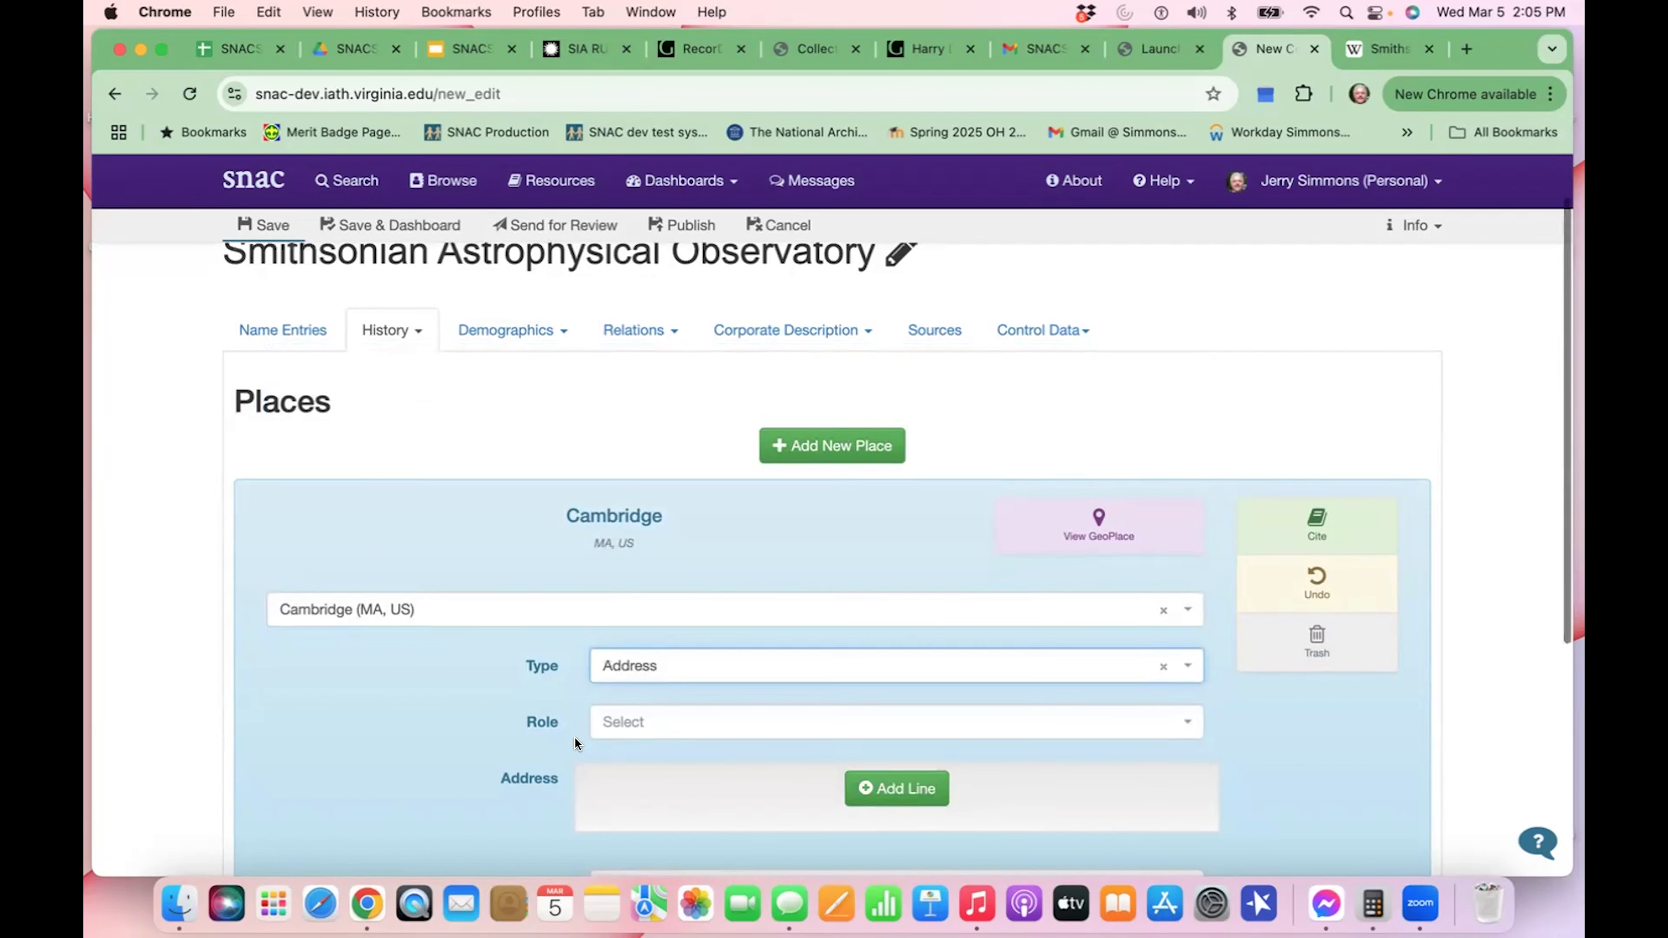
{"action": "scroll", "coordinate": [574, 739], "scroll_direction": "down", "scroll_amount": 2}
{"action": "left_click", "coordinate": [893, 637]}
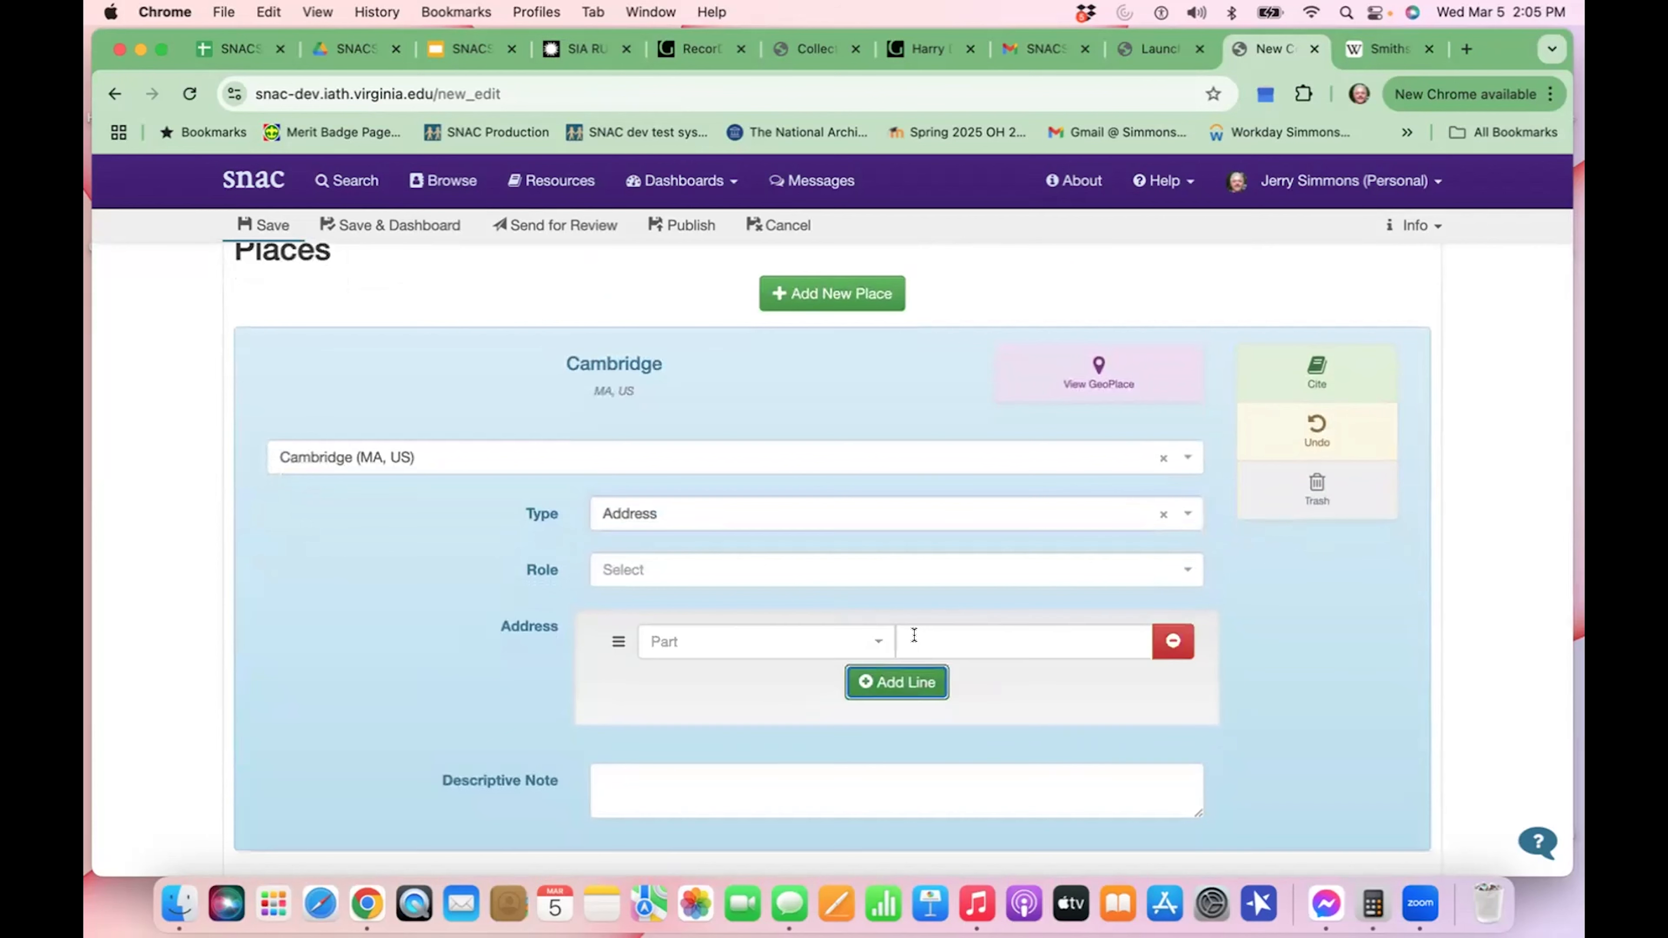
{"action": "left_click", "coordinate": [873, 640]}
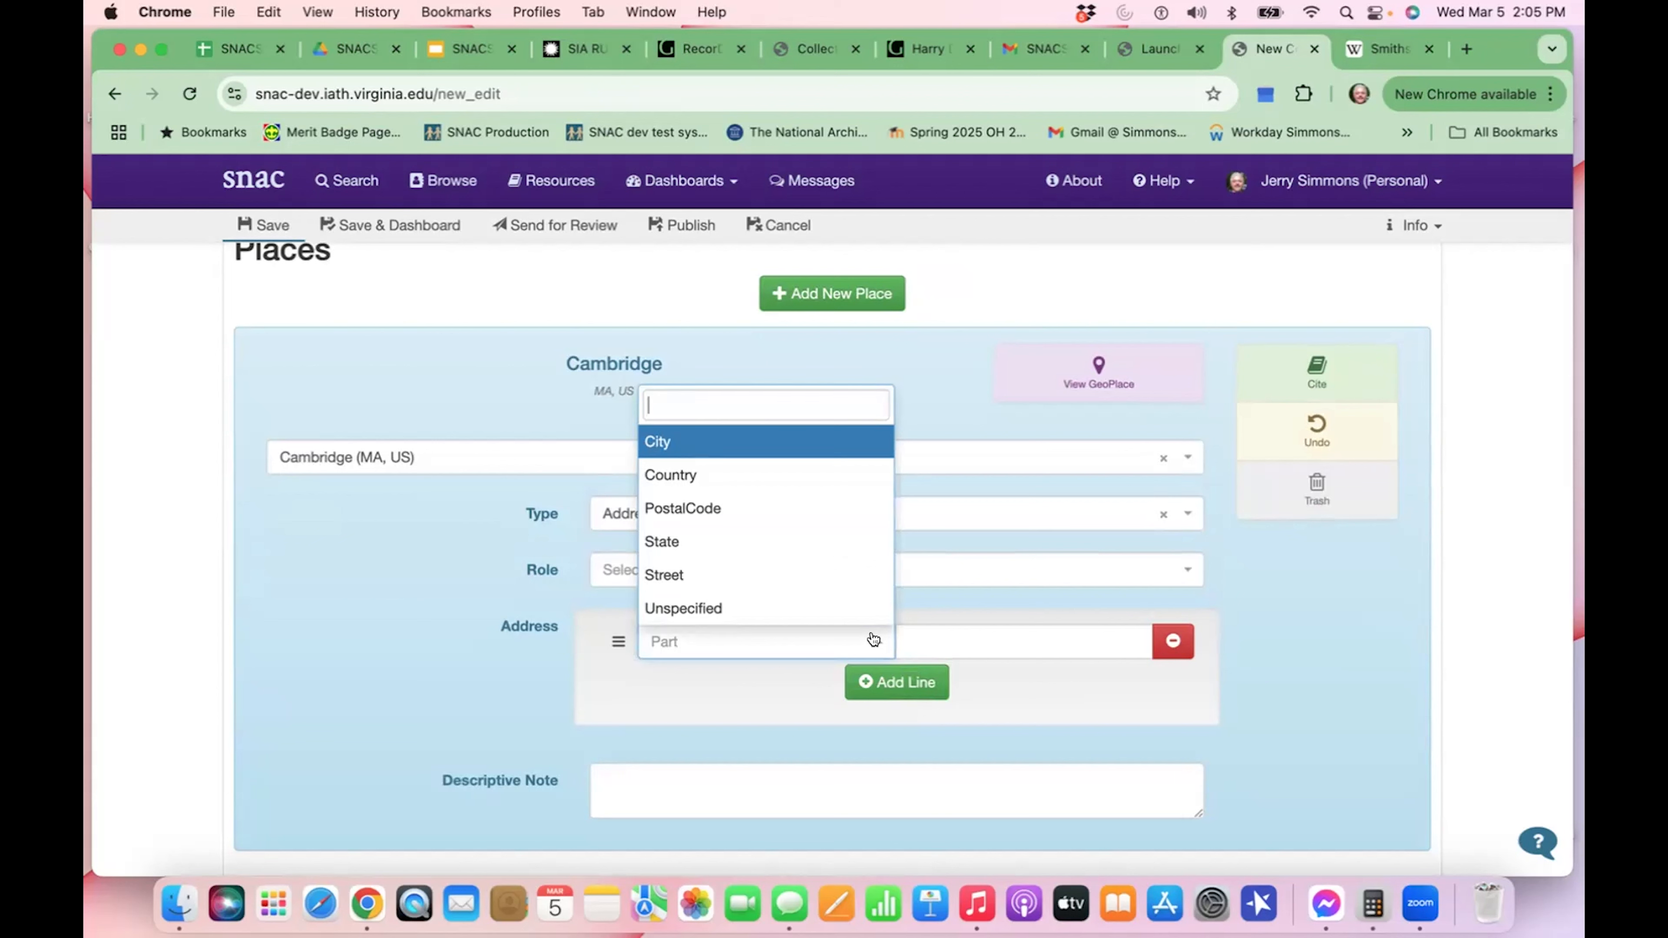
{"action": "left_click", "coordinate": [715, 437]}
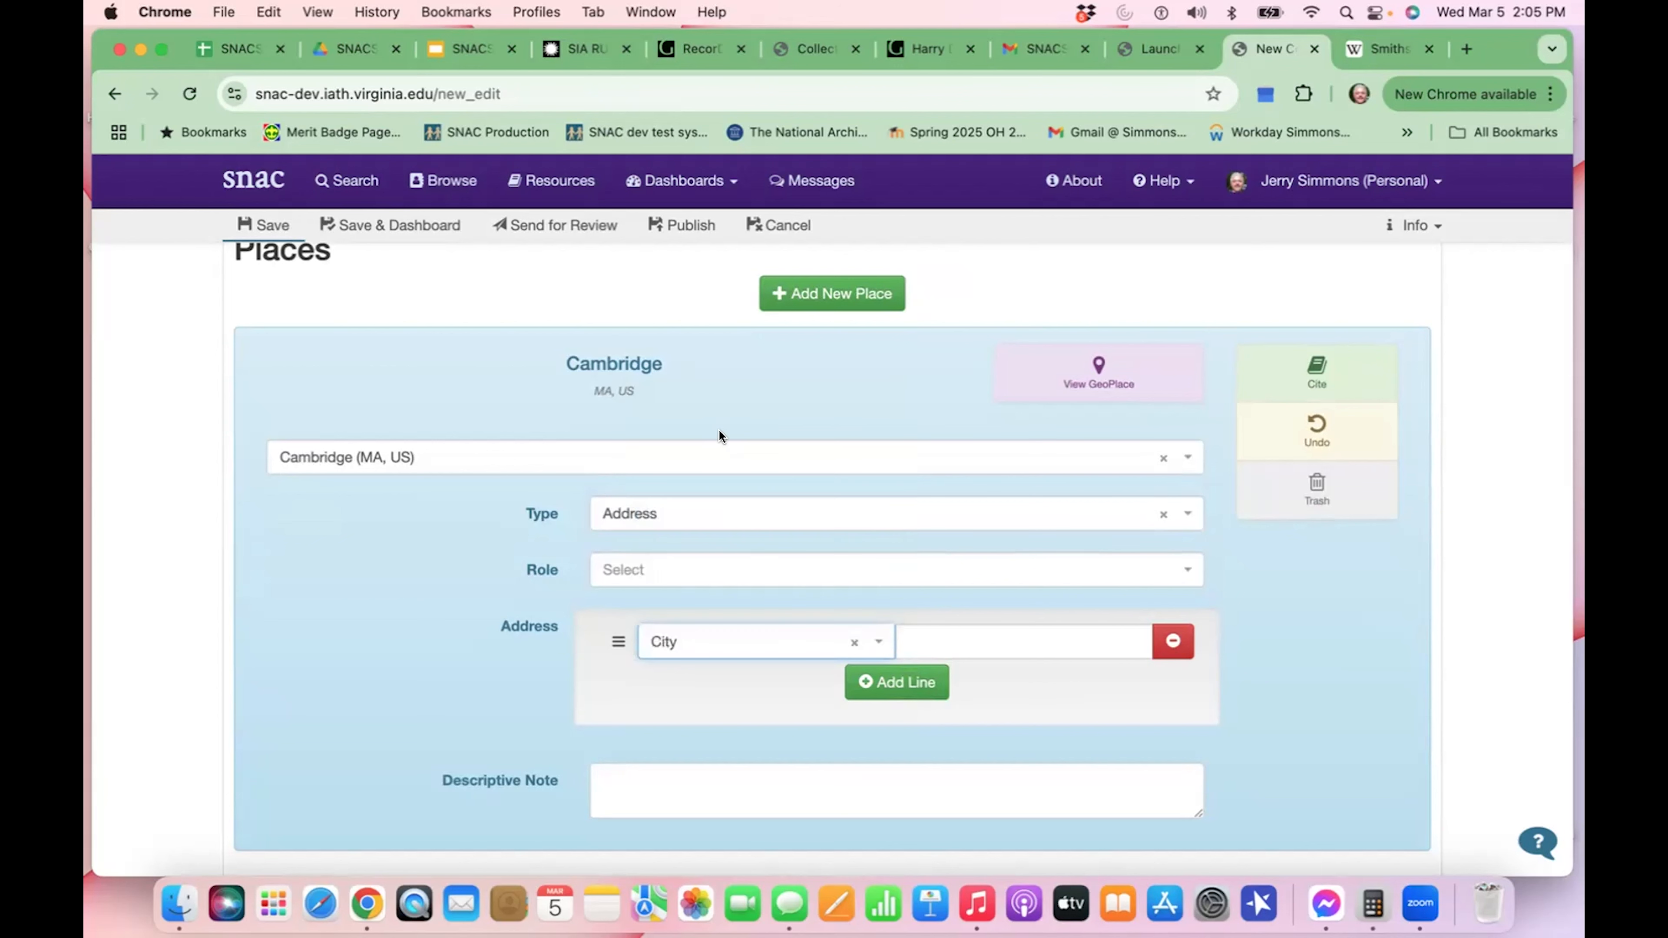
{"action": "left_click", "coordinate": [851, 638]}
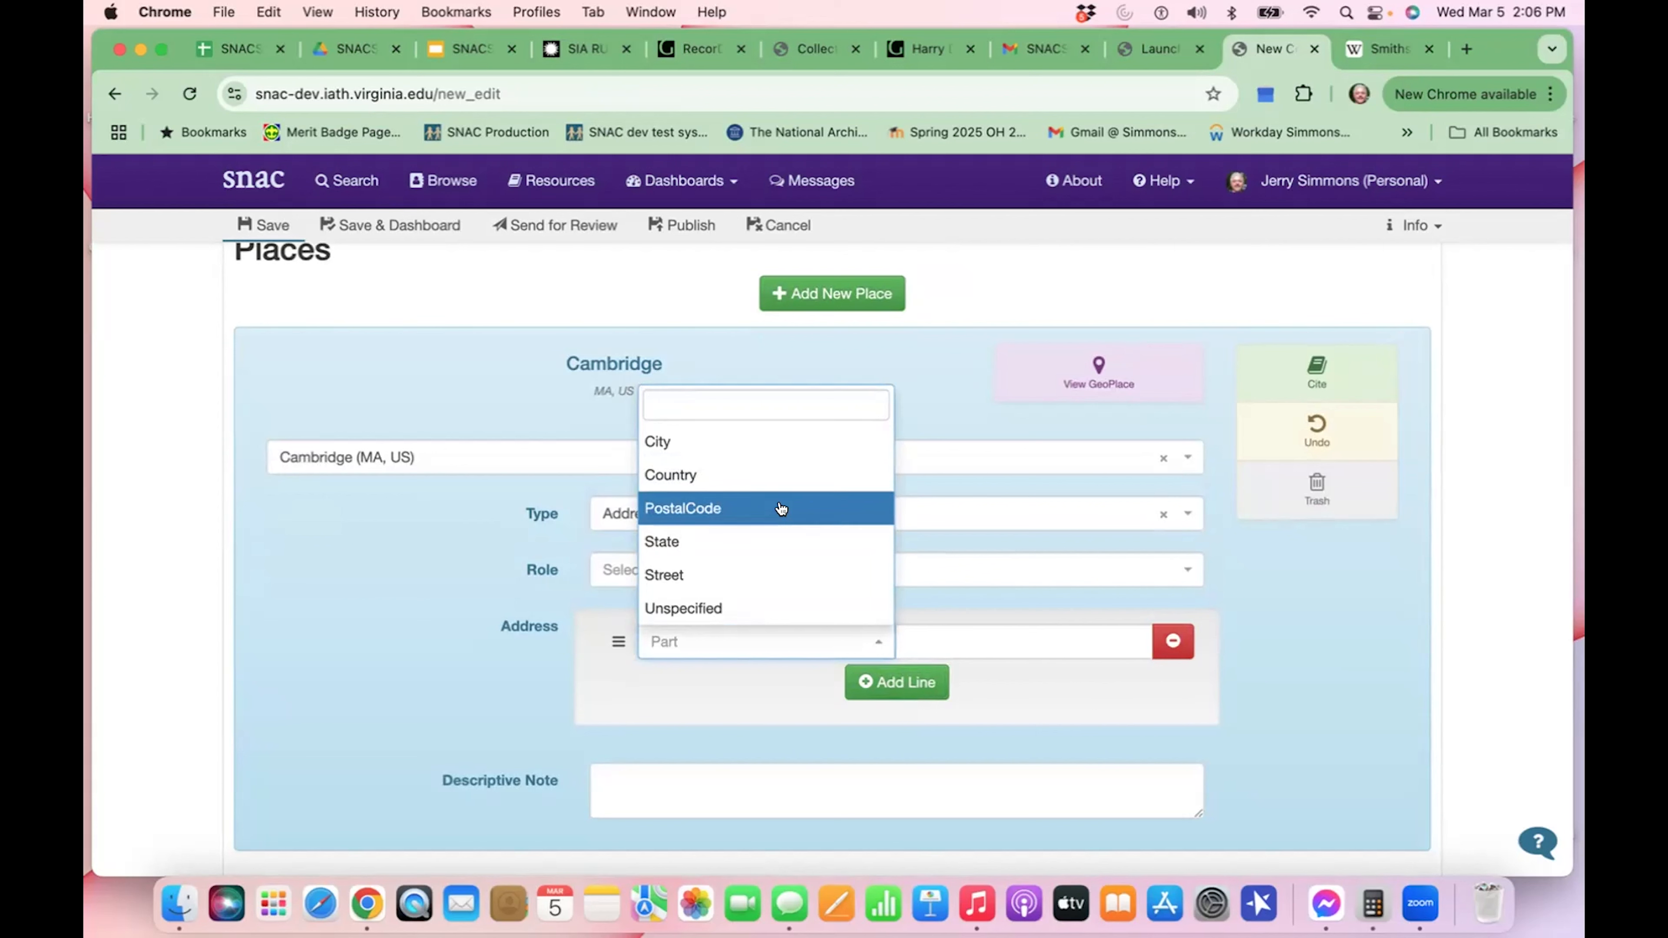
{"action": "left_click", "coordinate": [757, 755]}
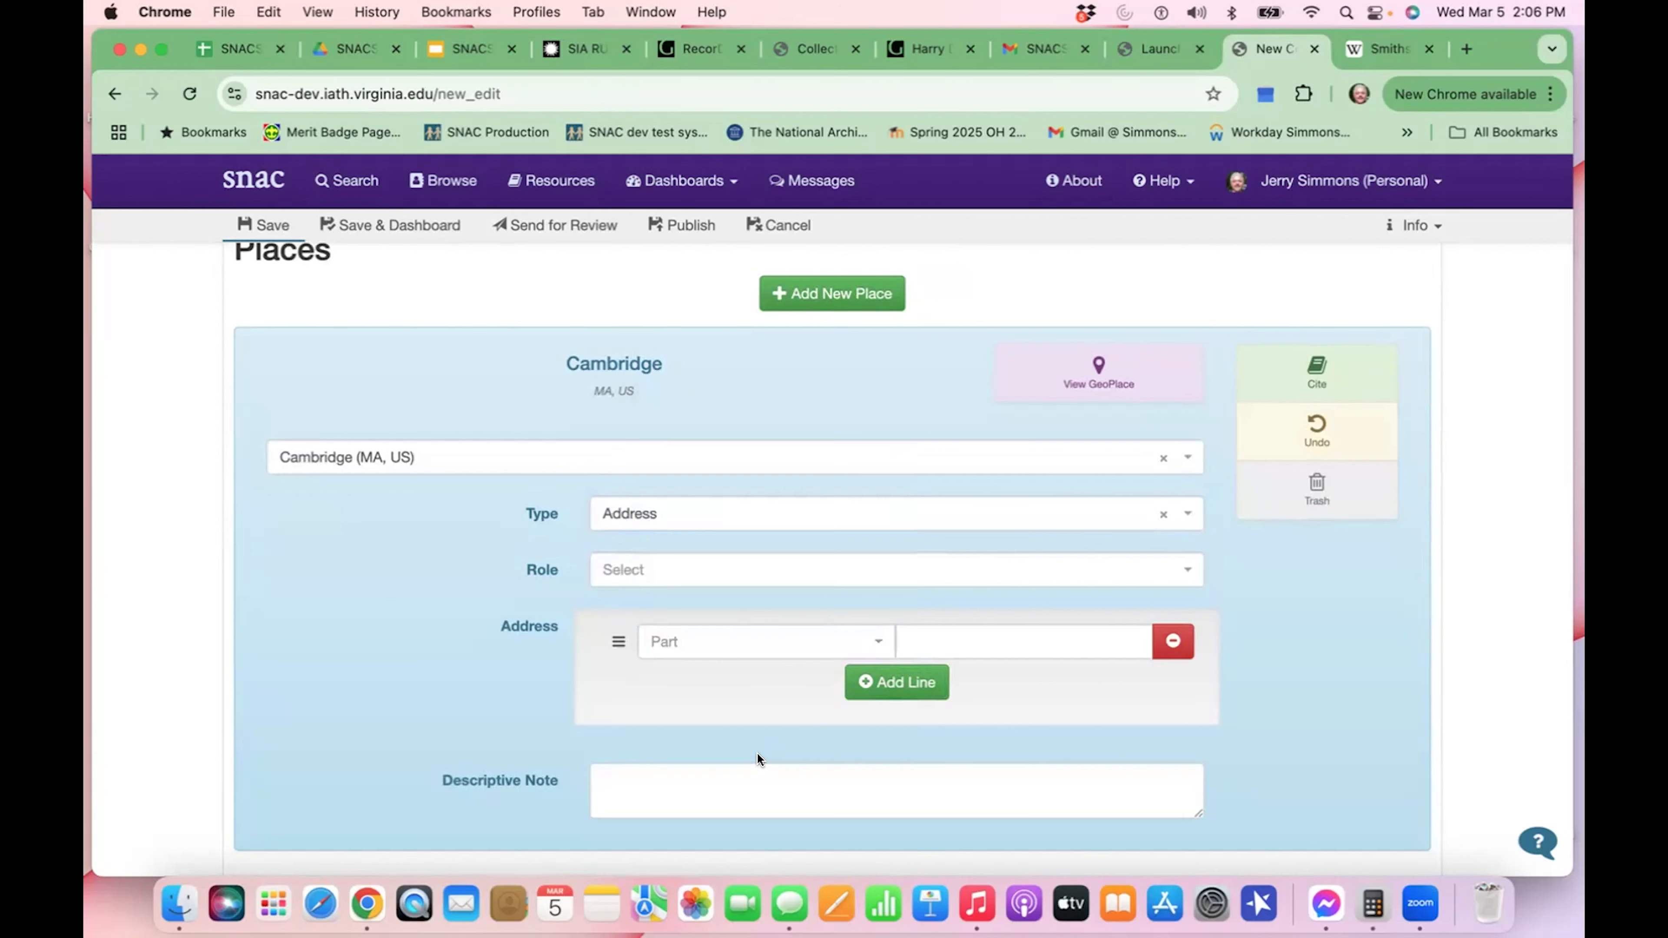
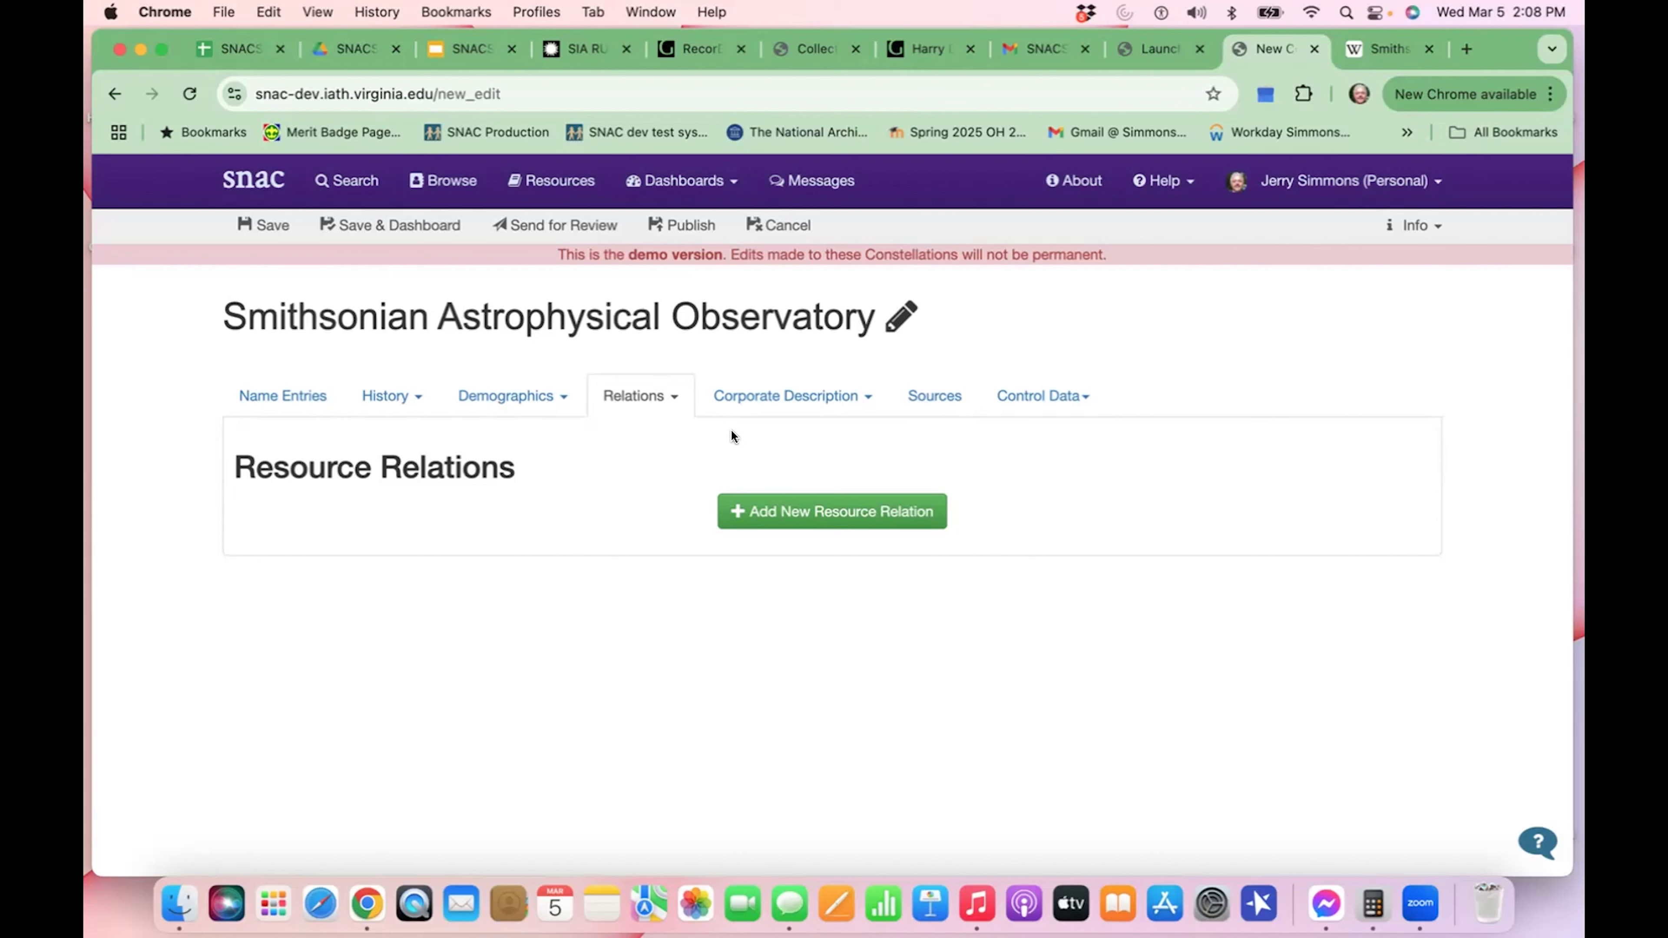
{"action": "left_click", "coordinate": [884, 512]}
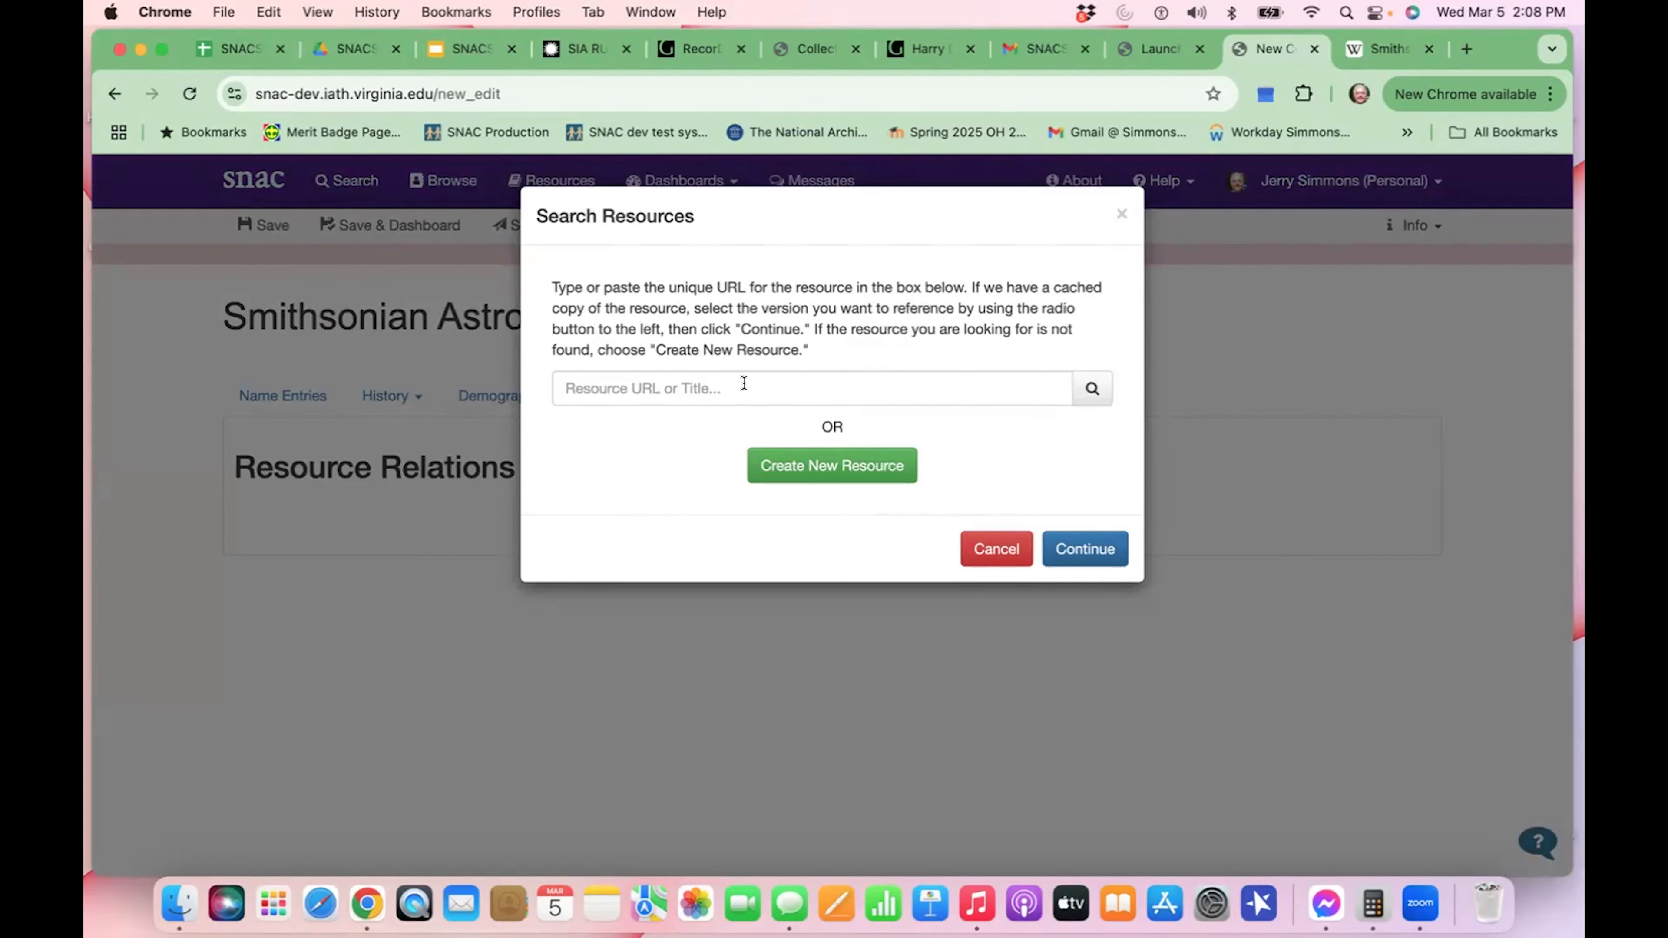
{"action": "left_click", "coordinate": [603, 45]}
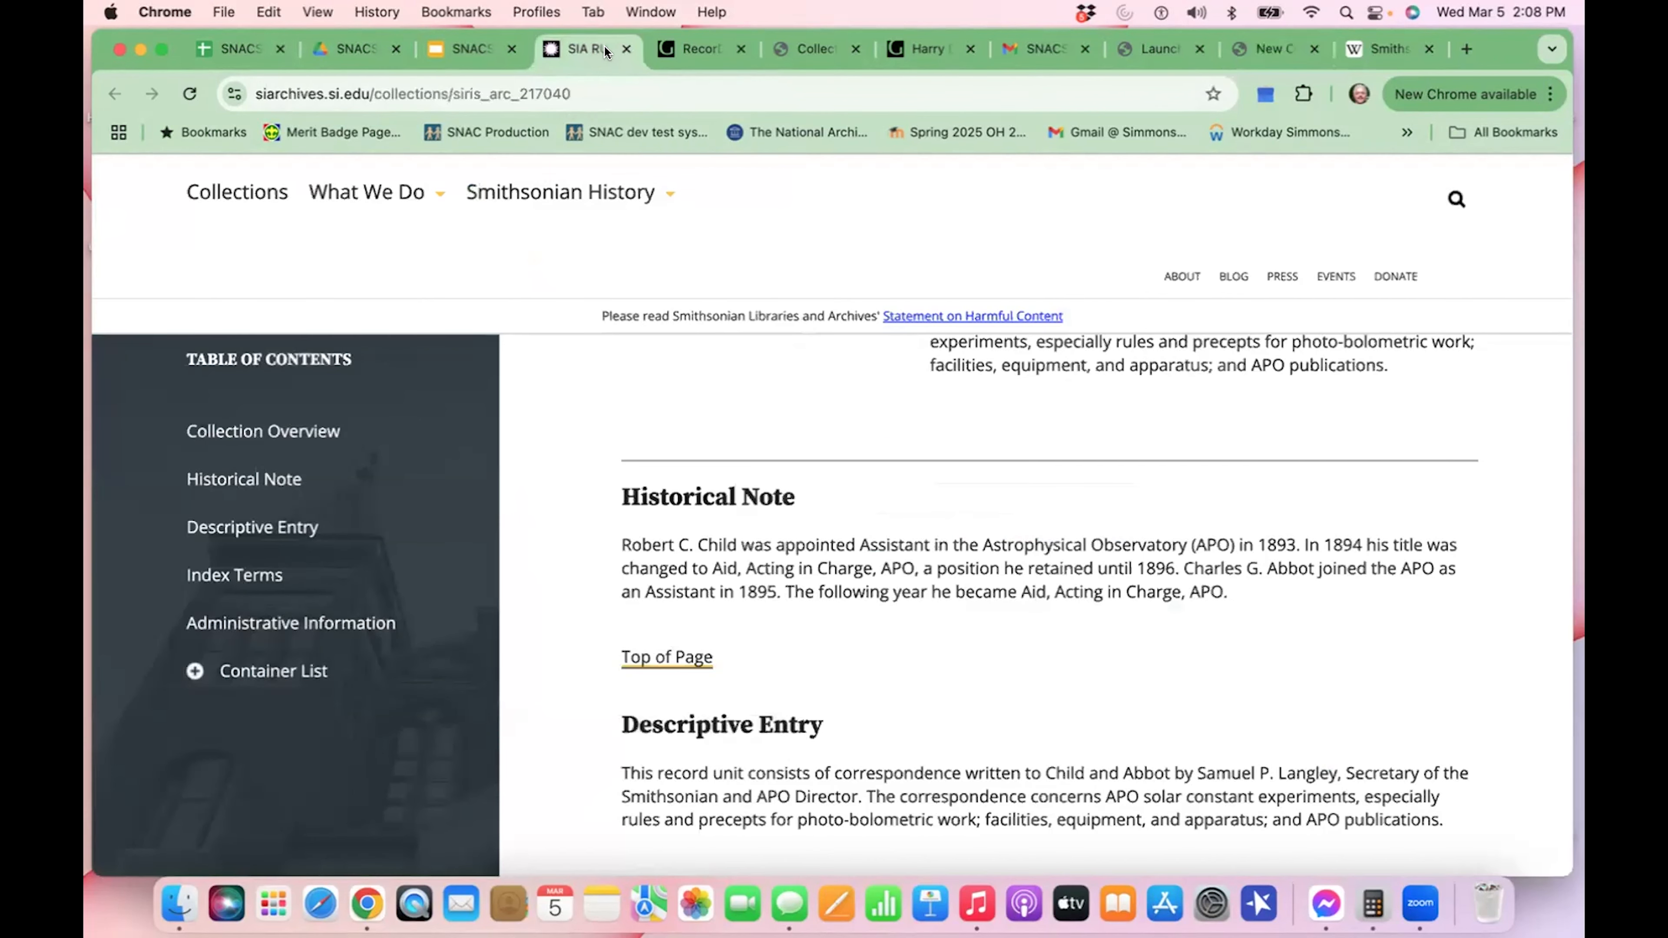
{"action": "left_click", "coordinate": [528, 85]}
{"action": "key", "text": "super+c"}
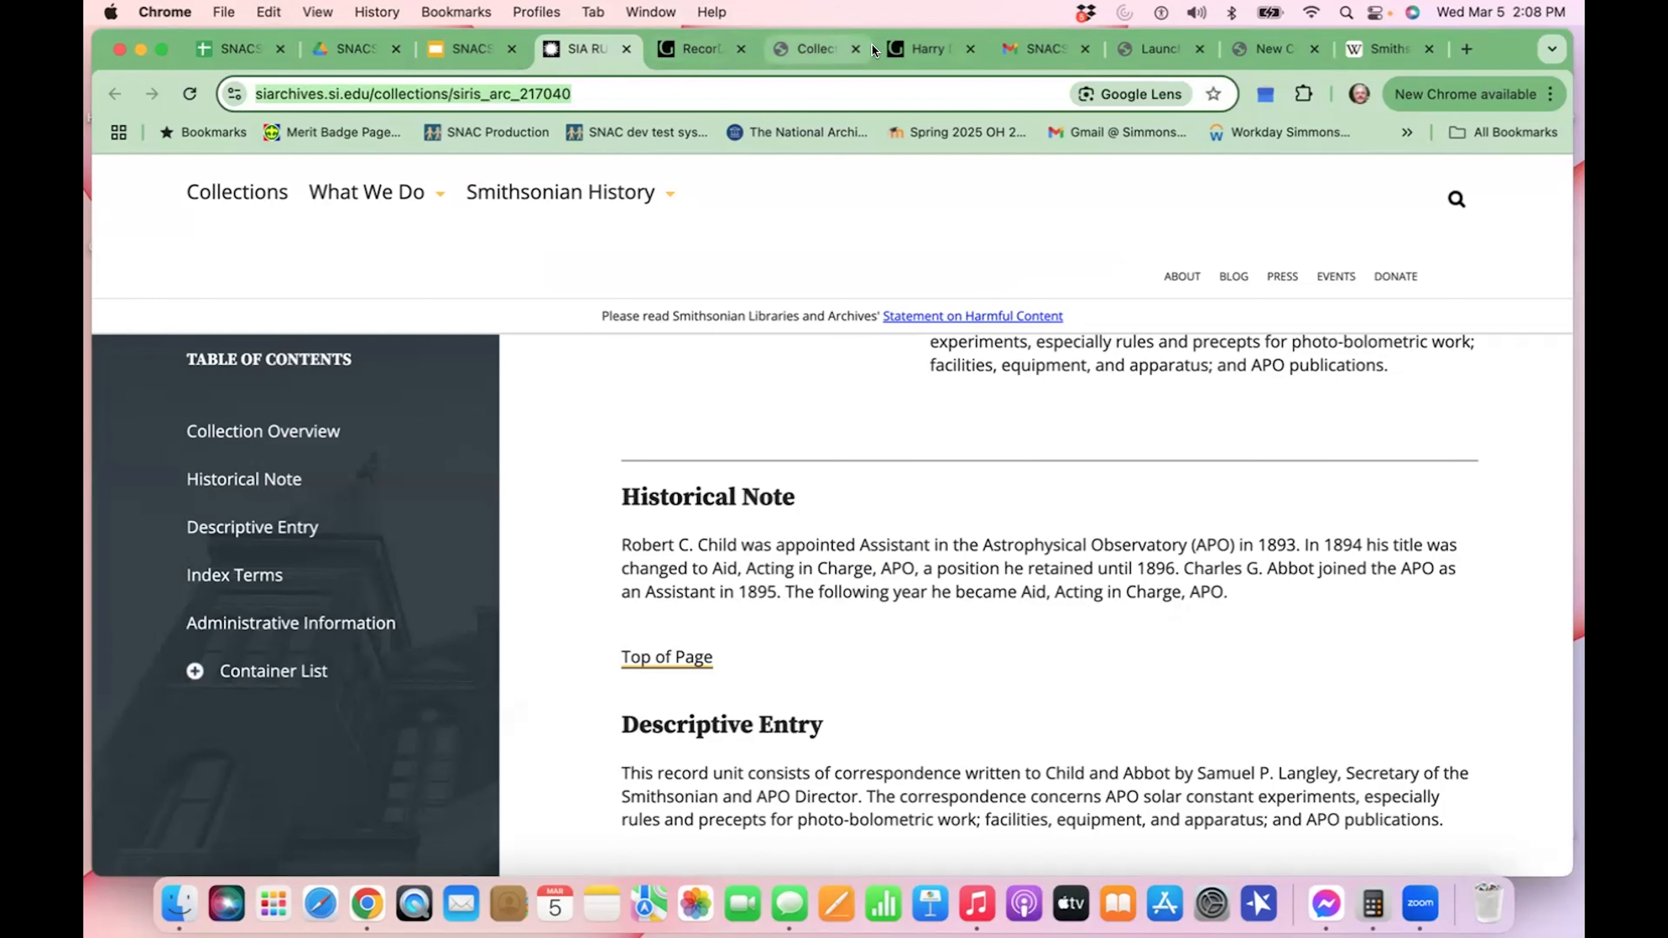
{"action": "left_click", "coordinate": [1289, 43]}
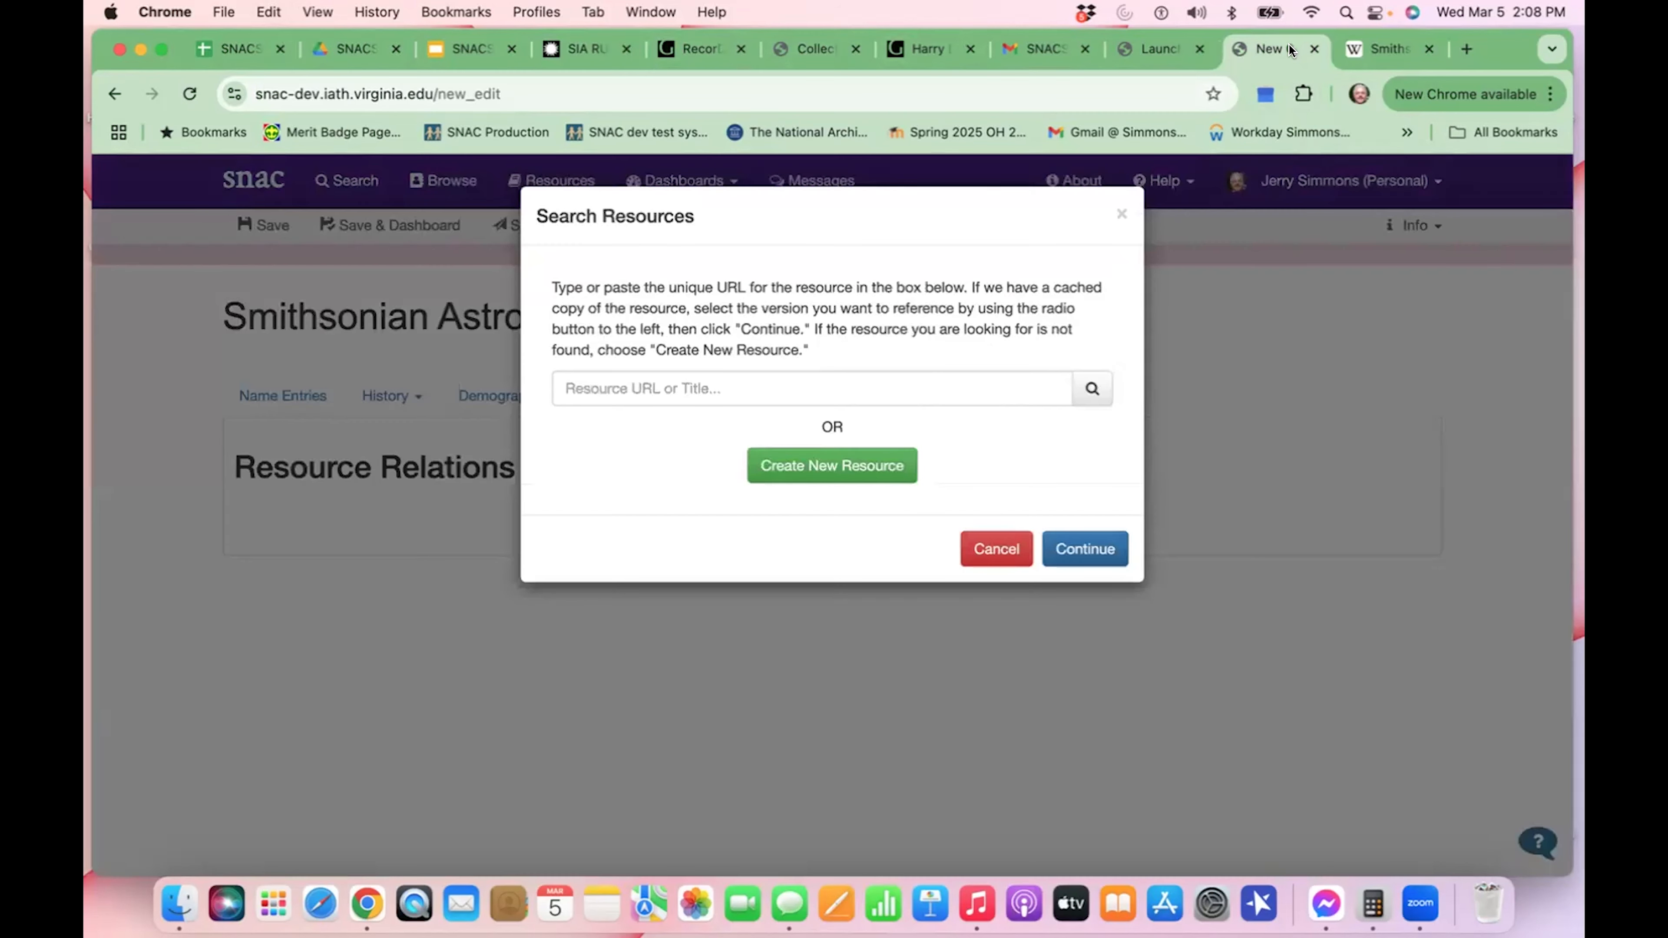
{"action": "left_click", "coordinate": [679, 389]}
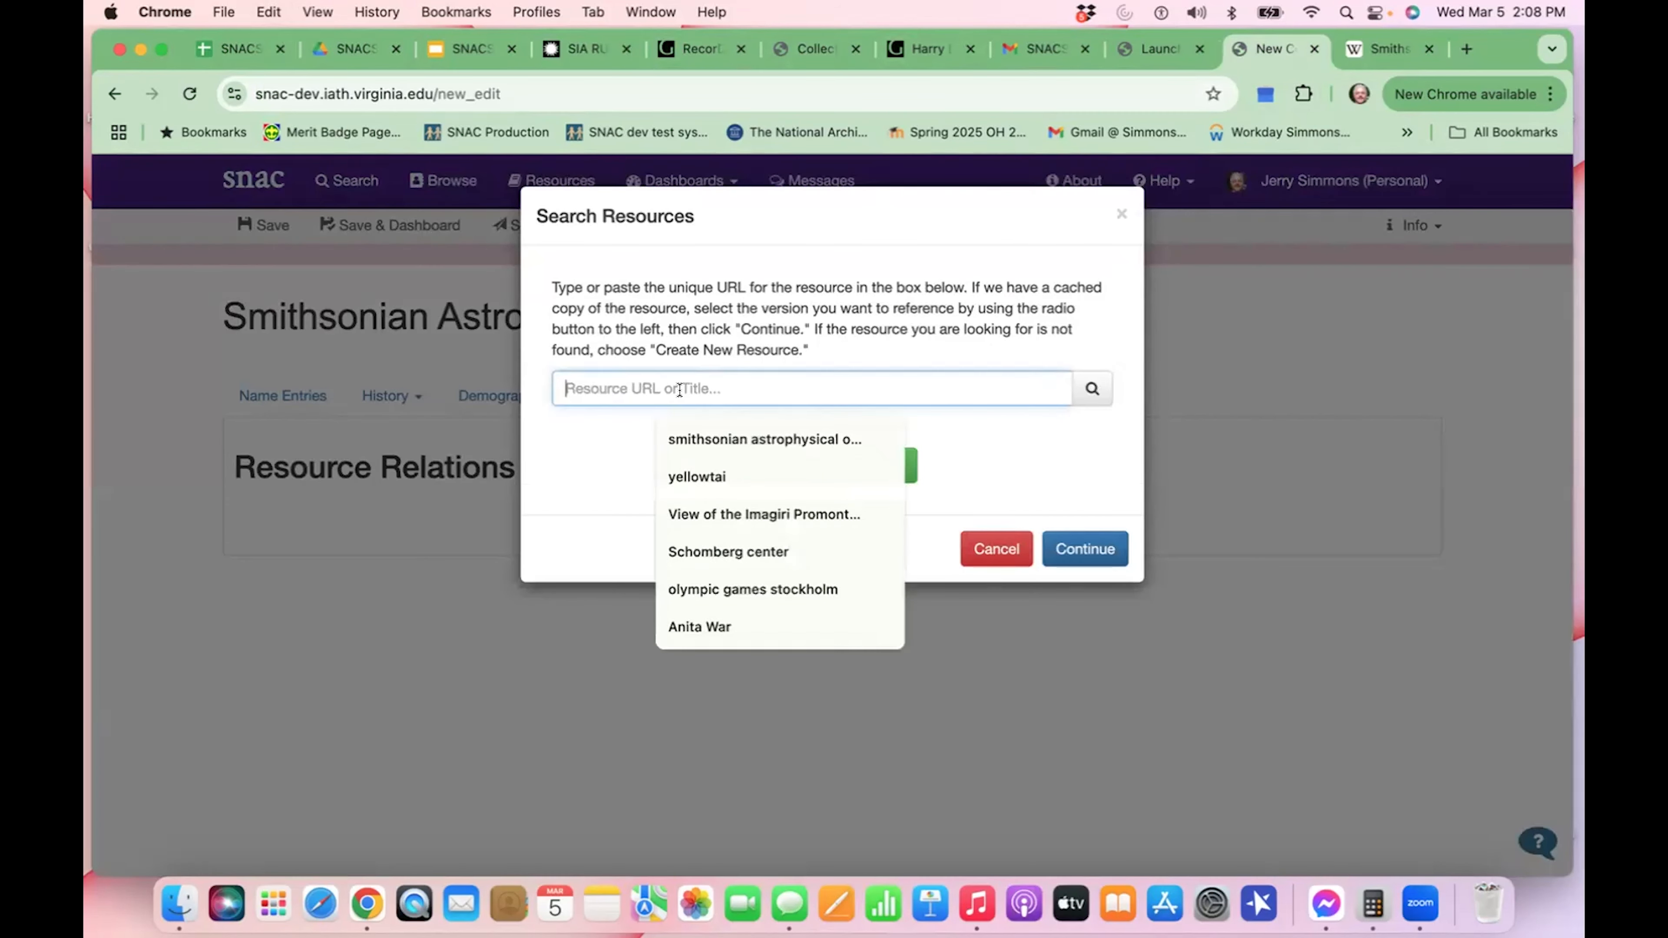
{"action": "key", "text": "super+v"}
{"action": "left_click", "coordinate": [1091, 388]}
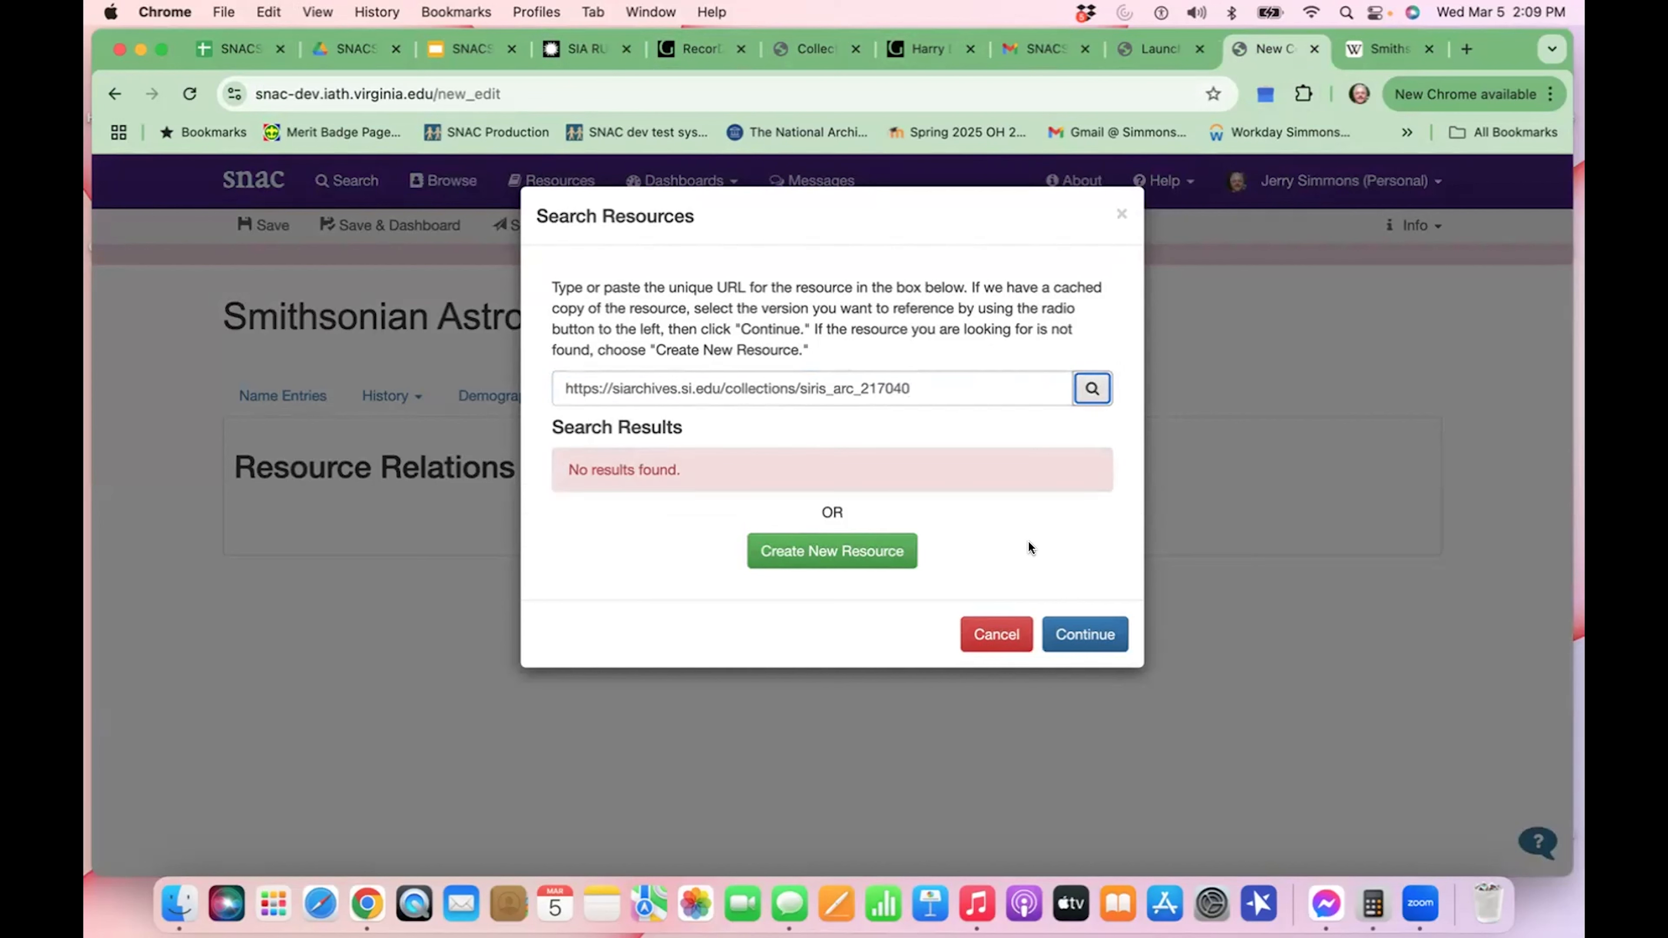
- Create a new resource from the searched finding aid link and set its resource type to ArchivalResource
{"action": "left_click", "coordinate": [891, 547]}
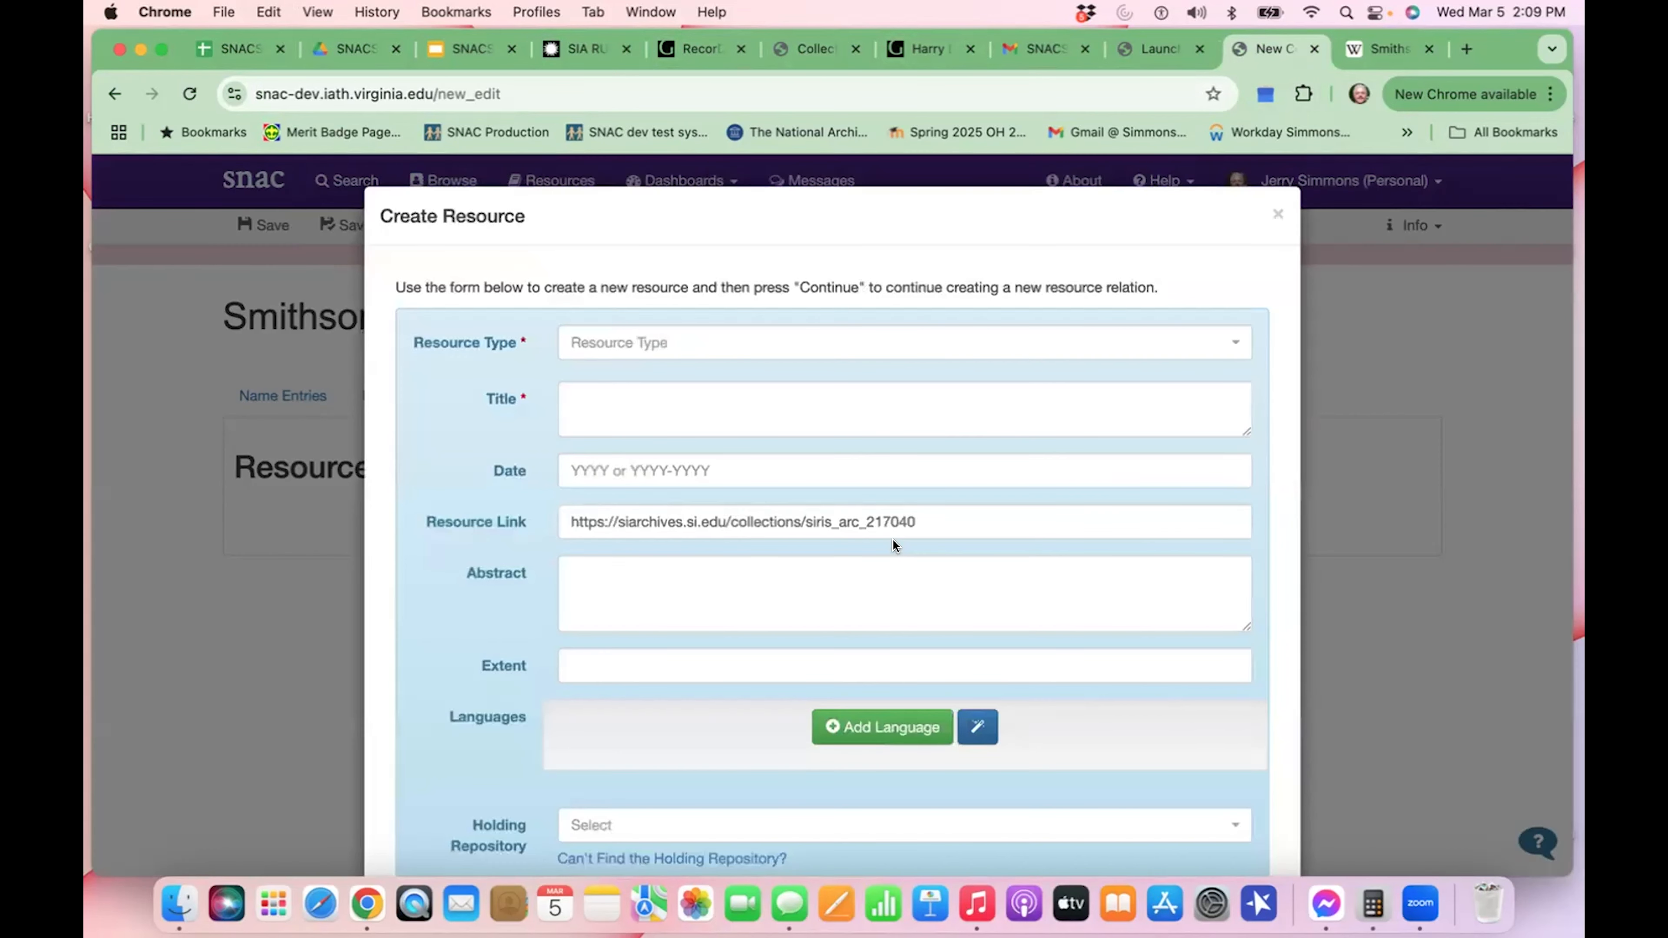
{"action": "scroll", "coordinate": [1240, 526], "scroll_direction": "down", "scroll_amount": 2}
{"action": "scroll", "coordinate": [1241, 527], "scroll_direction": "up", "scroll_amount": 1}
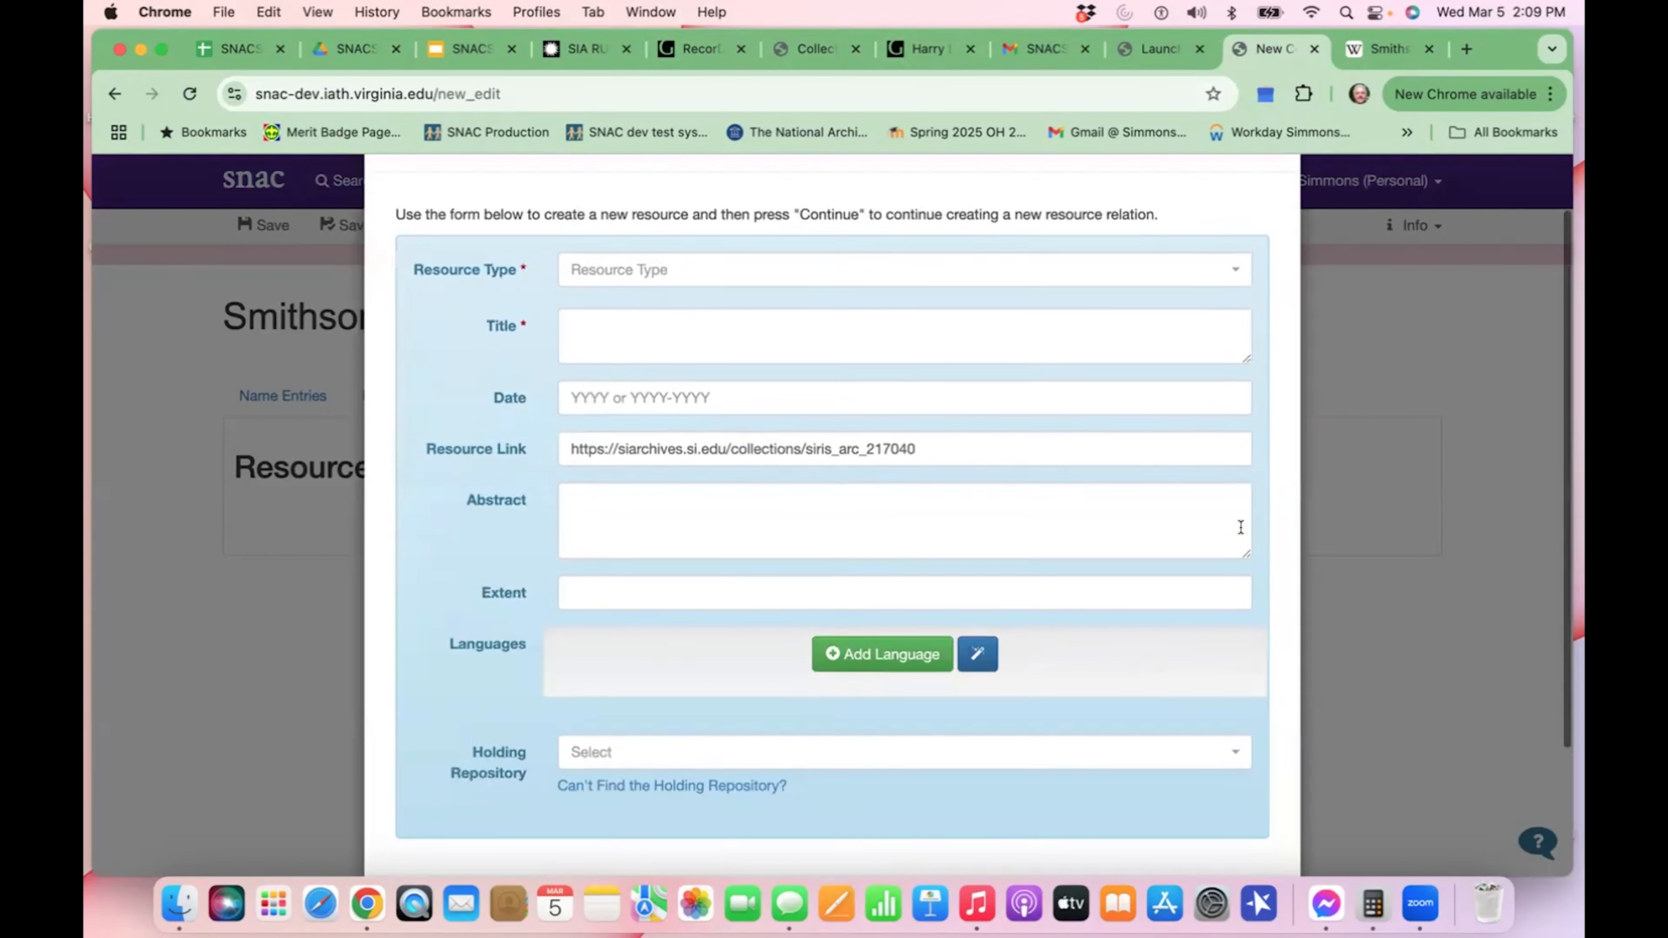
{"action": "scroll", "coordinate": [1241, 527], "scroll_direction": "down", "scroll_amount": 1}
{"action": "scroll", "coordinate": [1241, 527], "scroll_direction": "up", "scroll_amount": 1}
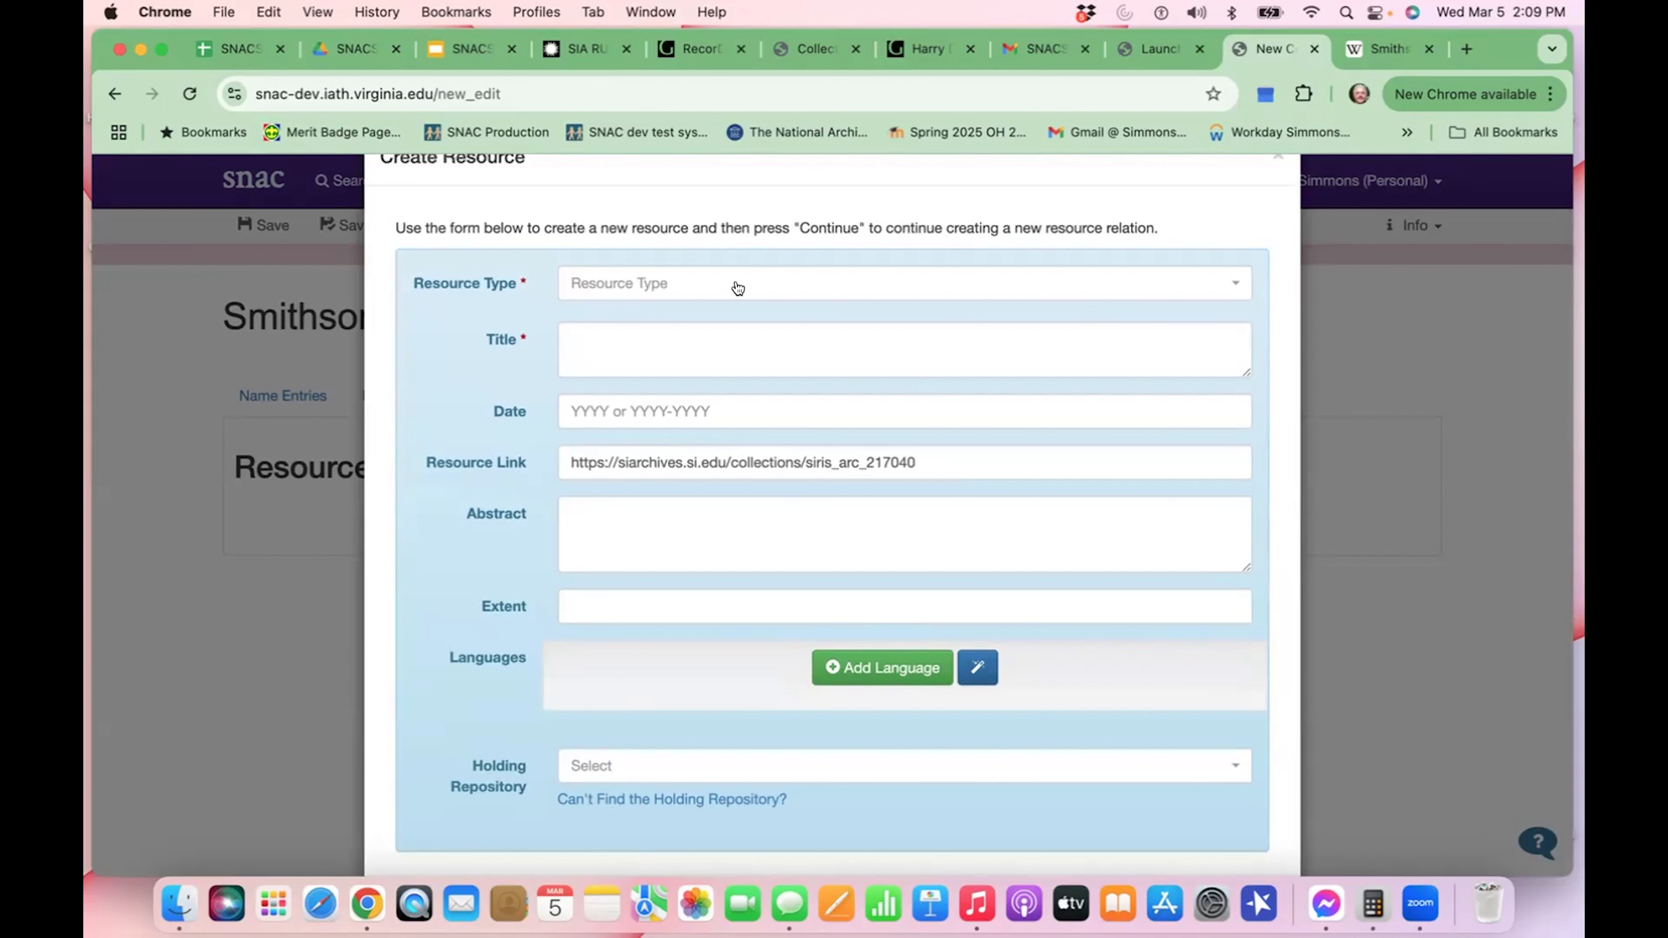
{"action": "left_click", "coordinate": [772, 275]}
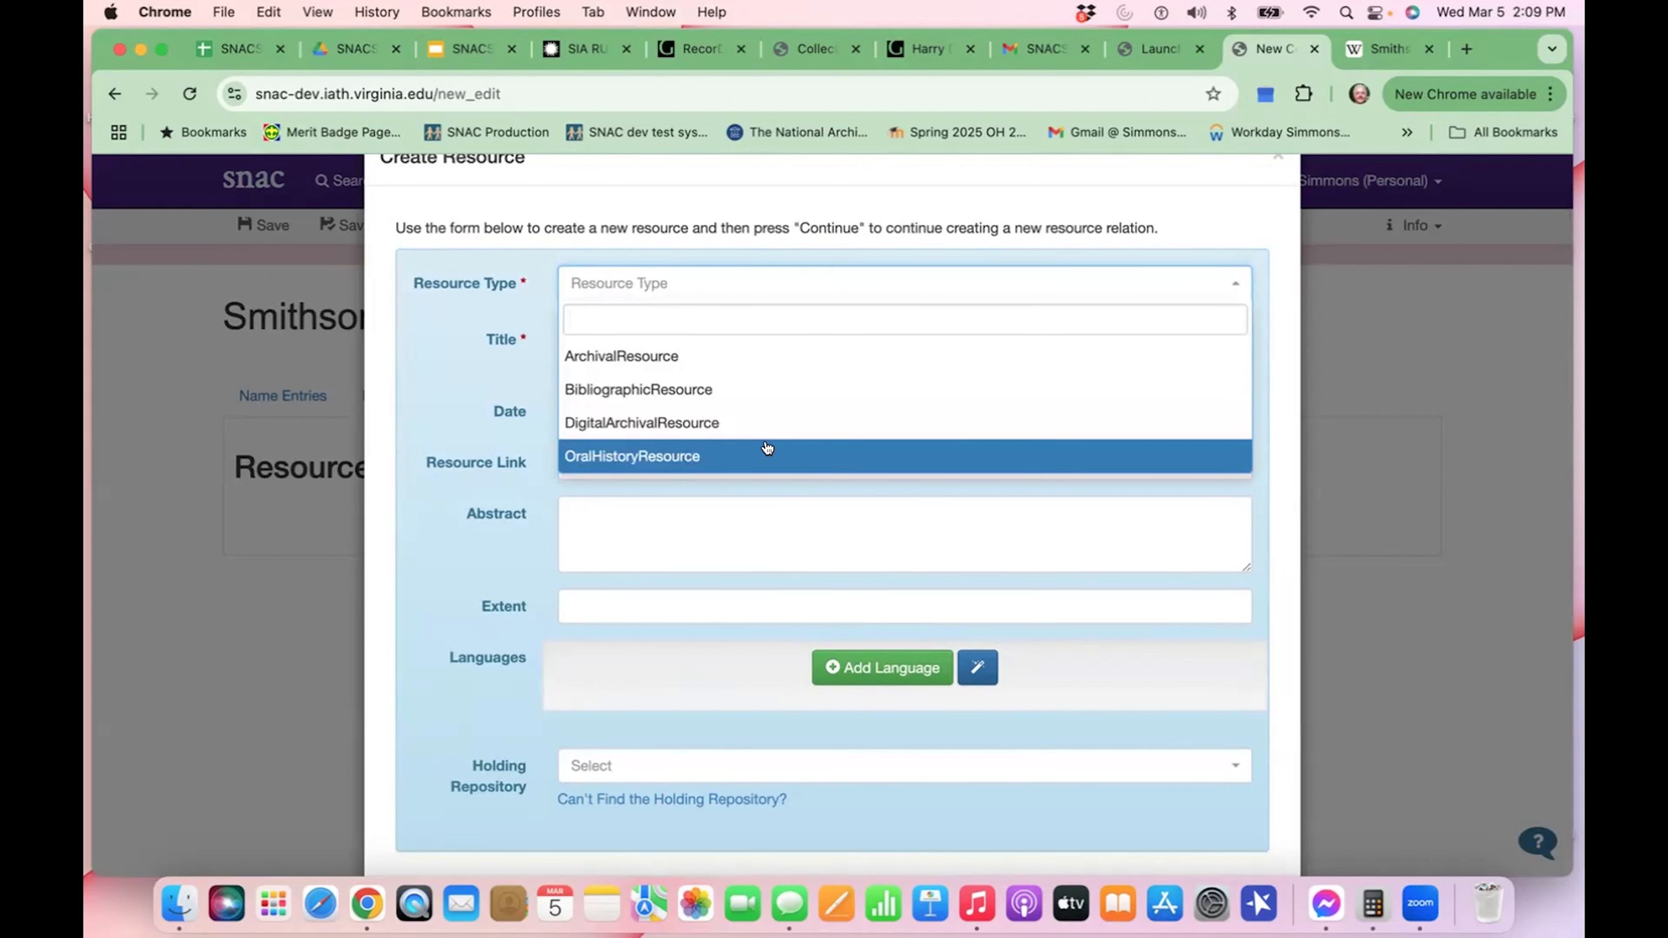
{"action": "left_click", "coordinate": [770, 358]}
{"action": "left_click", "coordinate": [772, 360]}
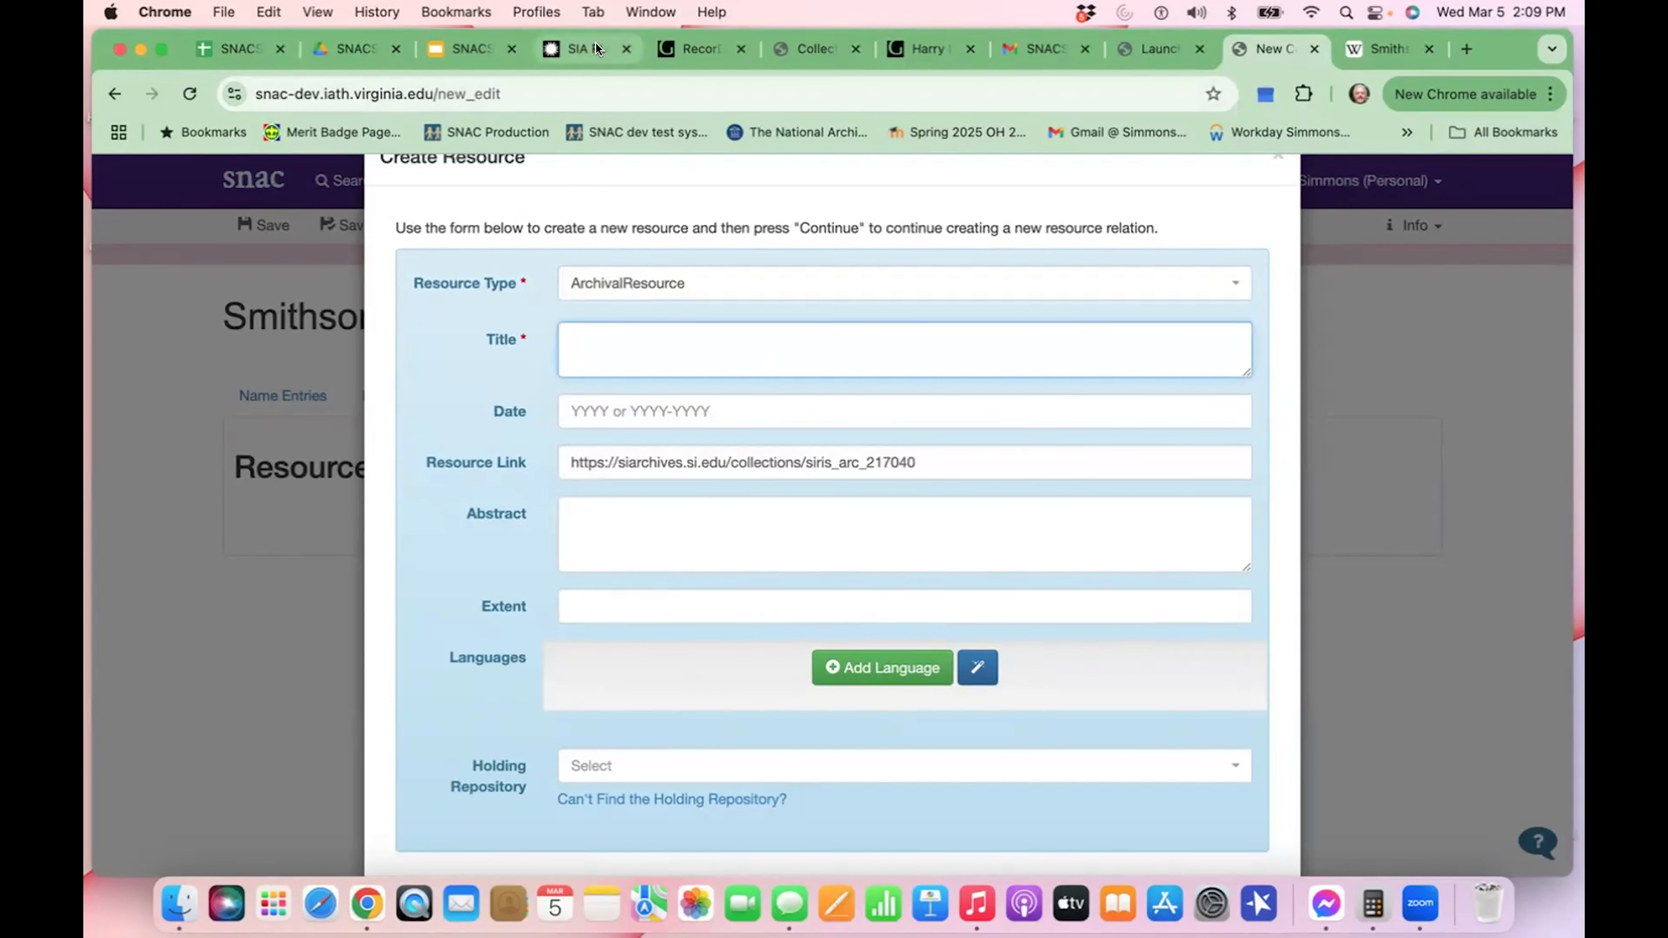
- Copy the finding aid's title into the new resource as the single line "Smithsonian Astrophysical Observatory, Records, 1893-1899"
{"action": "left_click", "coordinate": [596, 42]}
{"action": "scroll", "coordinate": [739, 630], "scroll_direction": "up", "scroll_amount": 5}
{"action": "scroll", "coordinate": [739, 629], "scroll_direction": "up", "scroll_amount": 6}
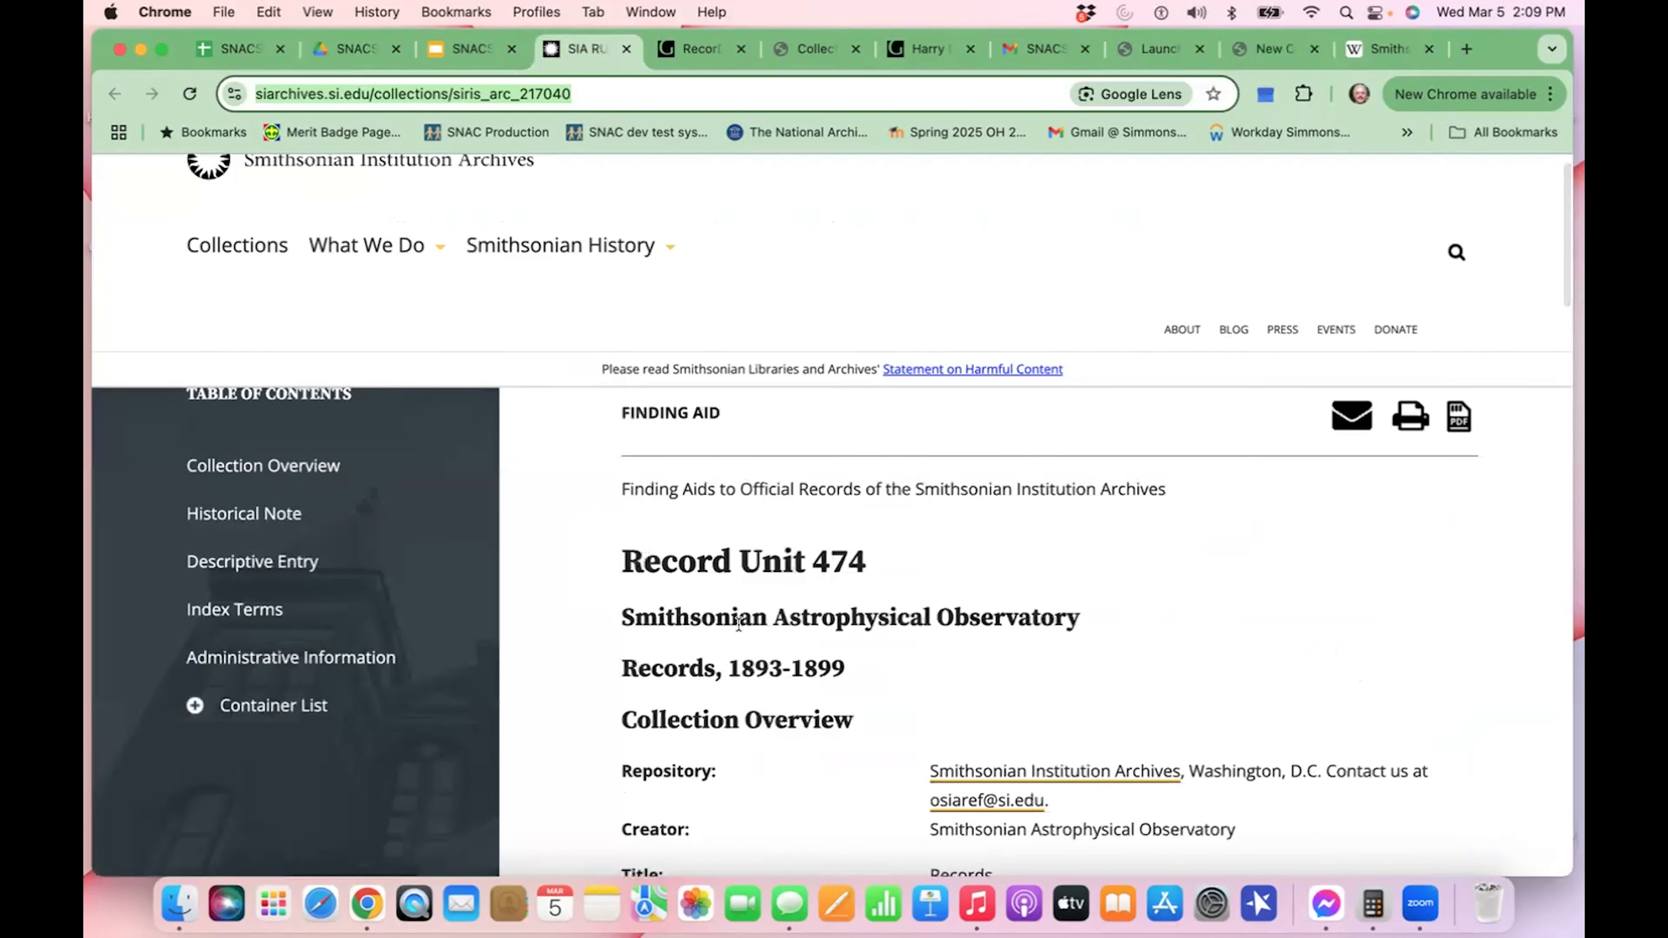
{"action": "left_click_drag", "start_coordinate": [622, 617], "coordinate": [842, 663]}
{"action": "key", "text": "super+c"}
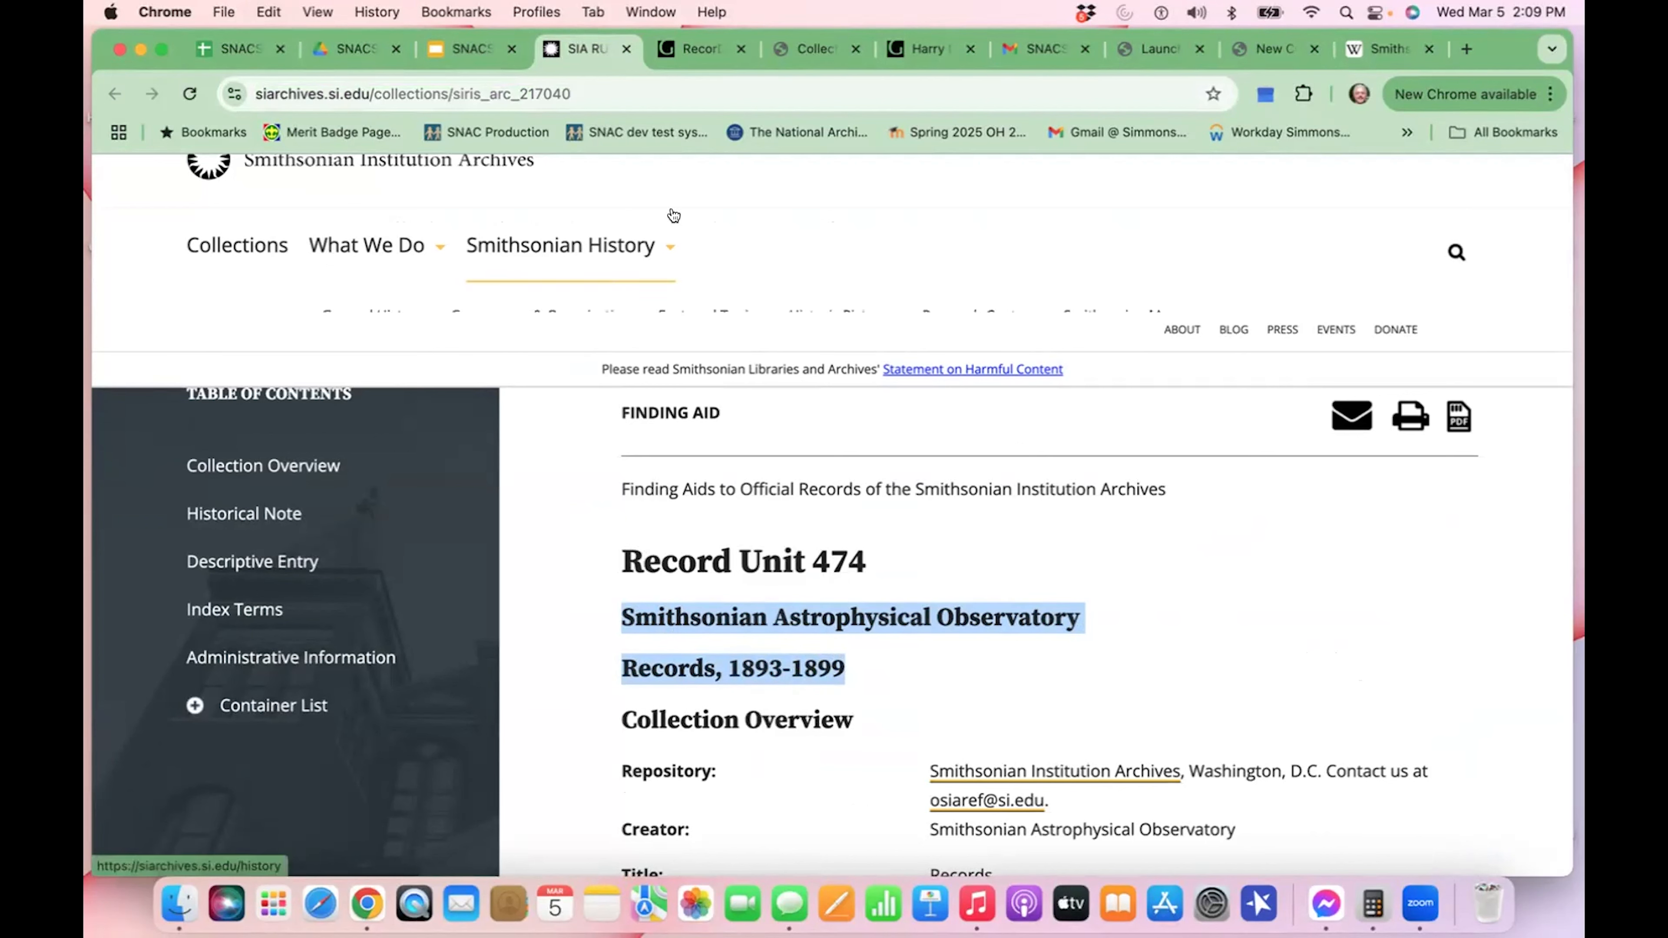
{"action": "left_click", "coordinate": [1270, 49]}
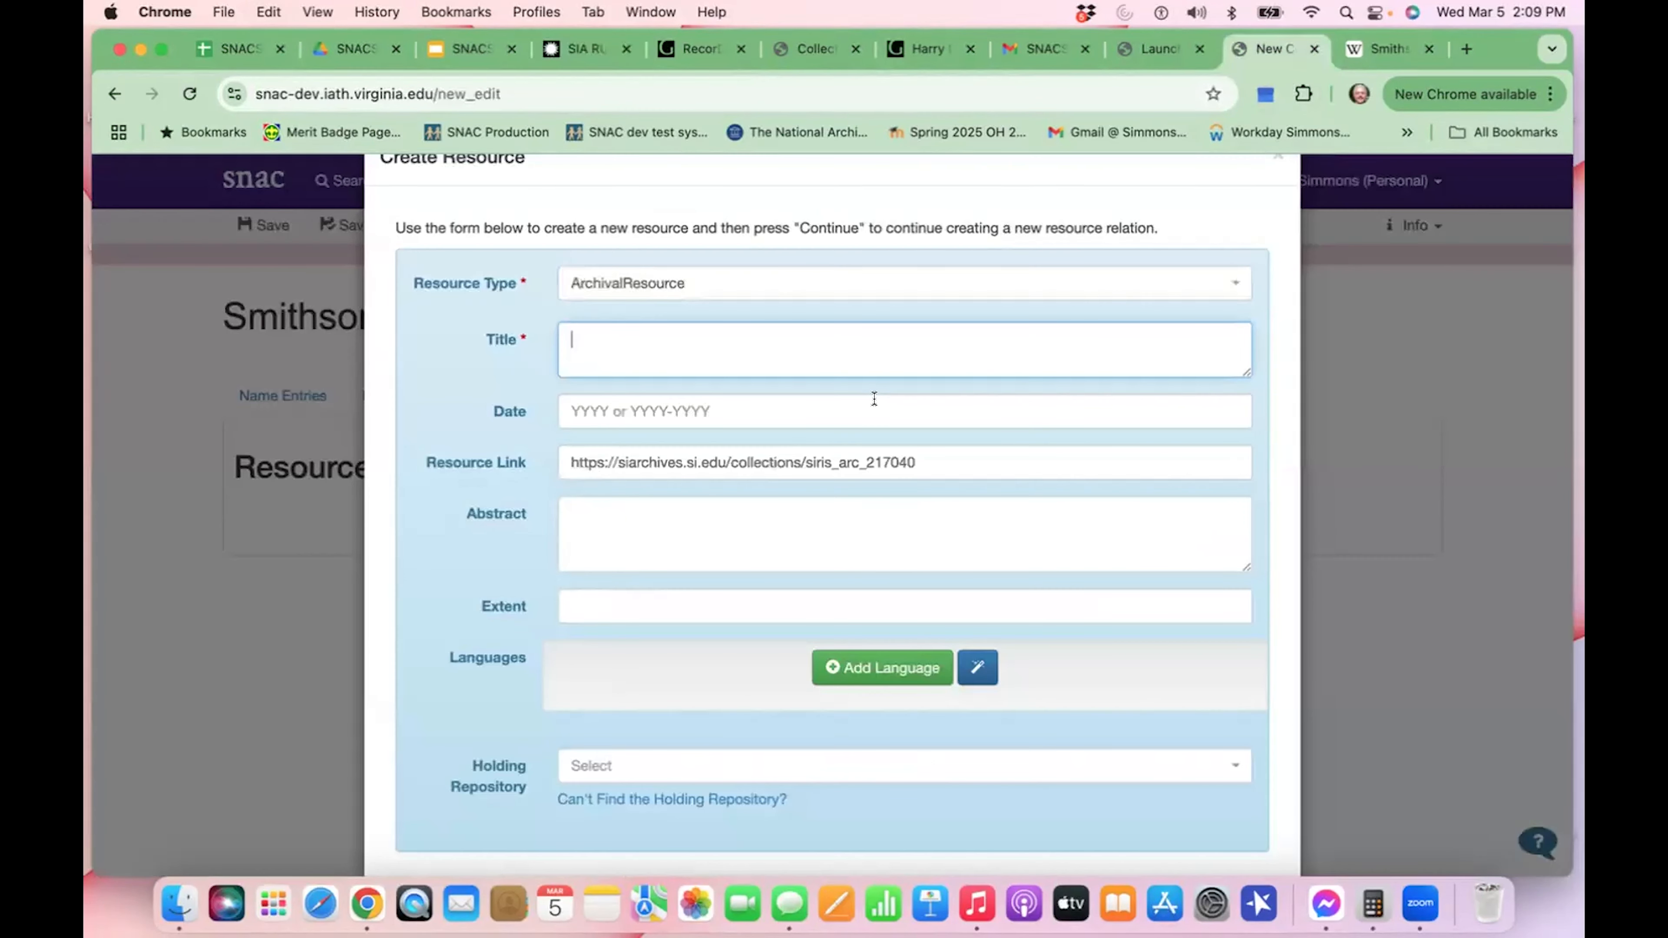
{"action": "key", "text": "super+v"}
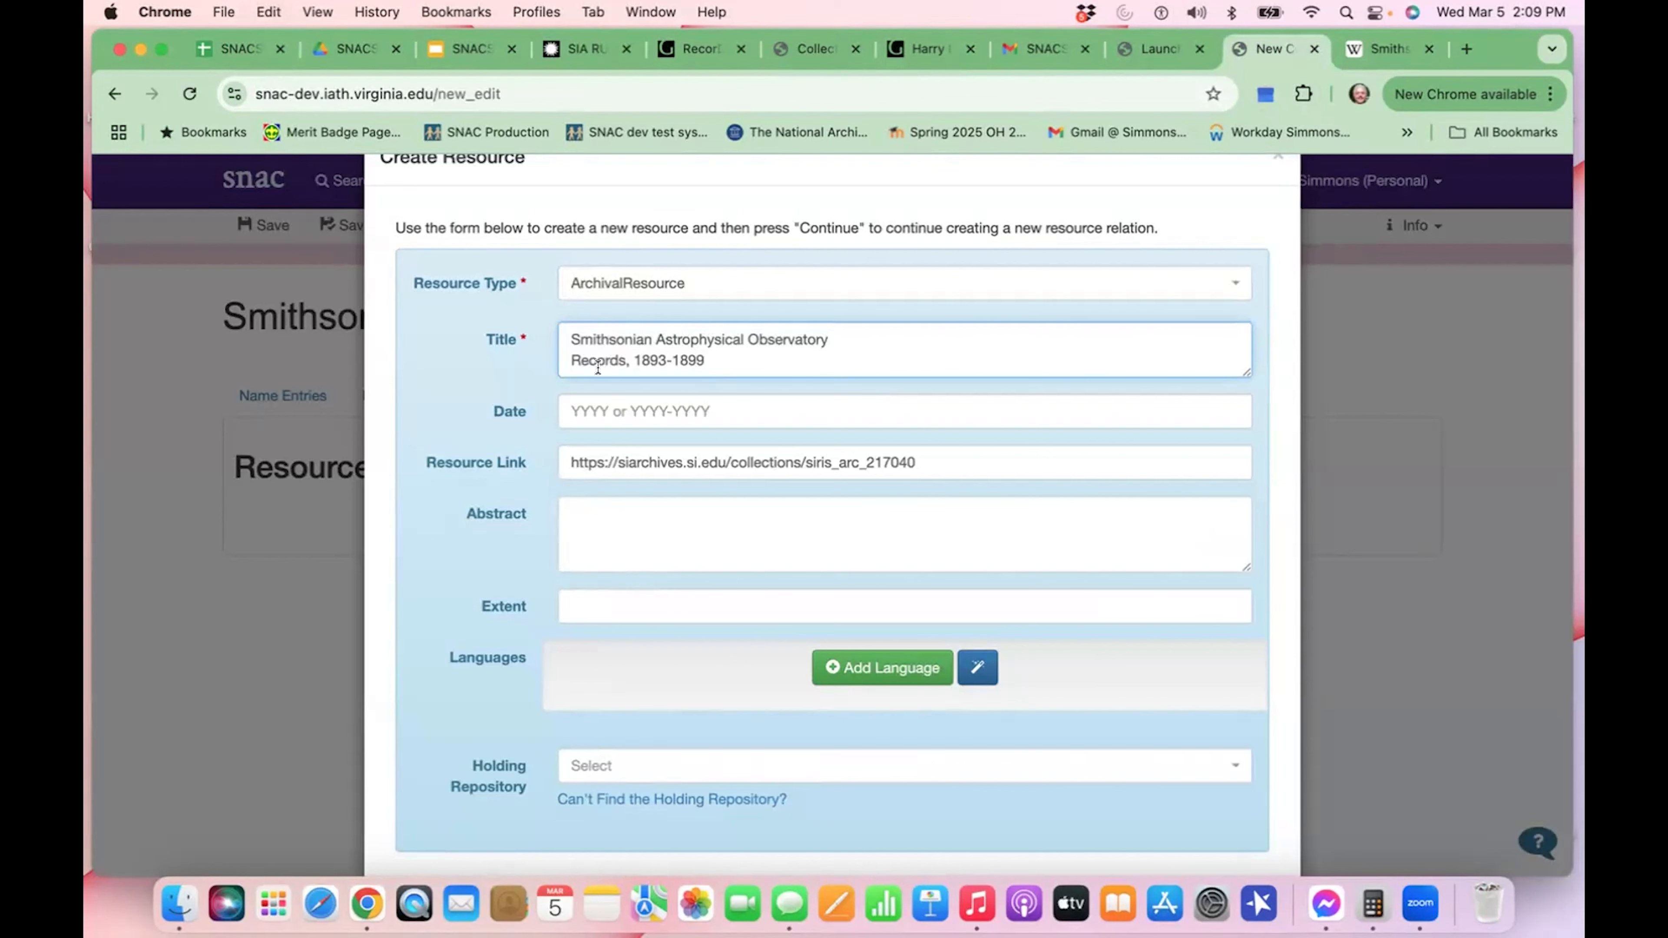
{"action": "left_click", "coordinate": [572, 360]}
{"action": "key", "text": "BackSpace"}
{"action": "type", "text": ", Records, 1893-1899"}
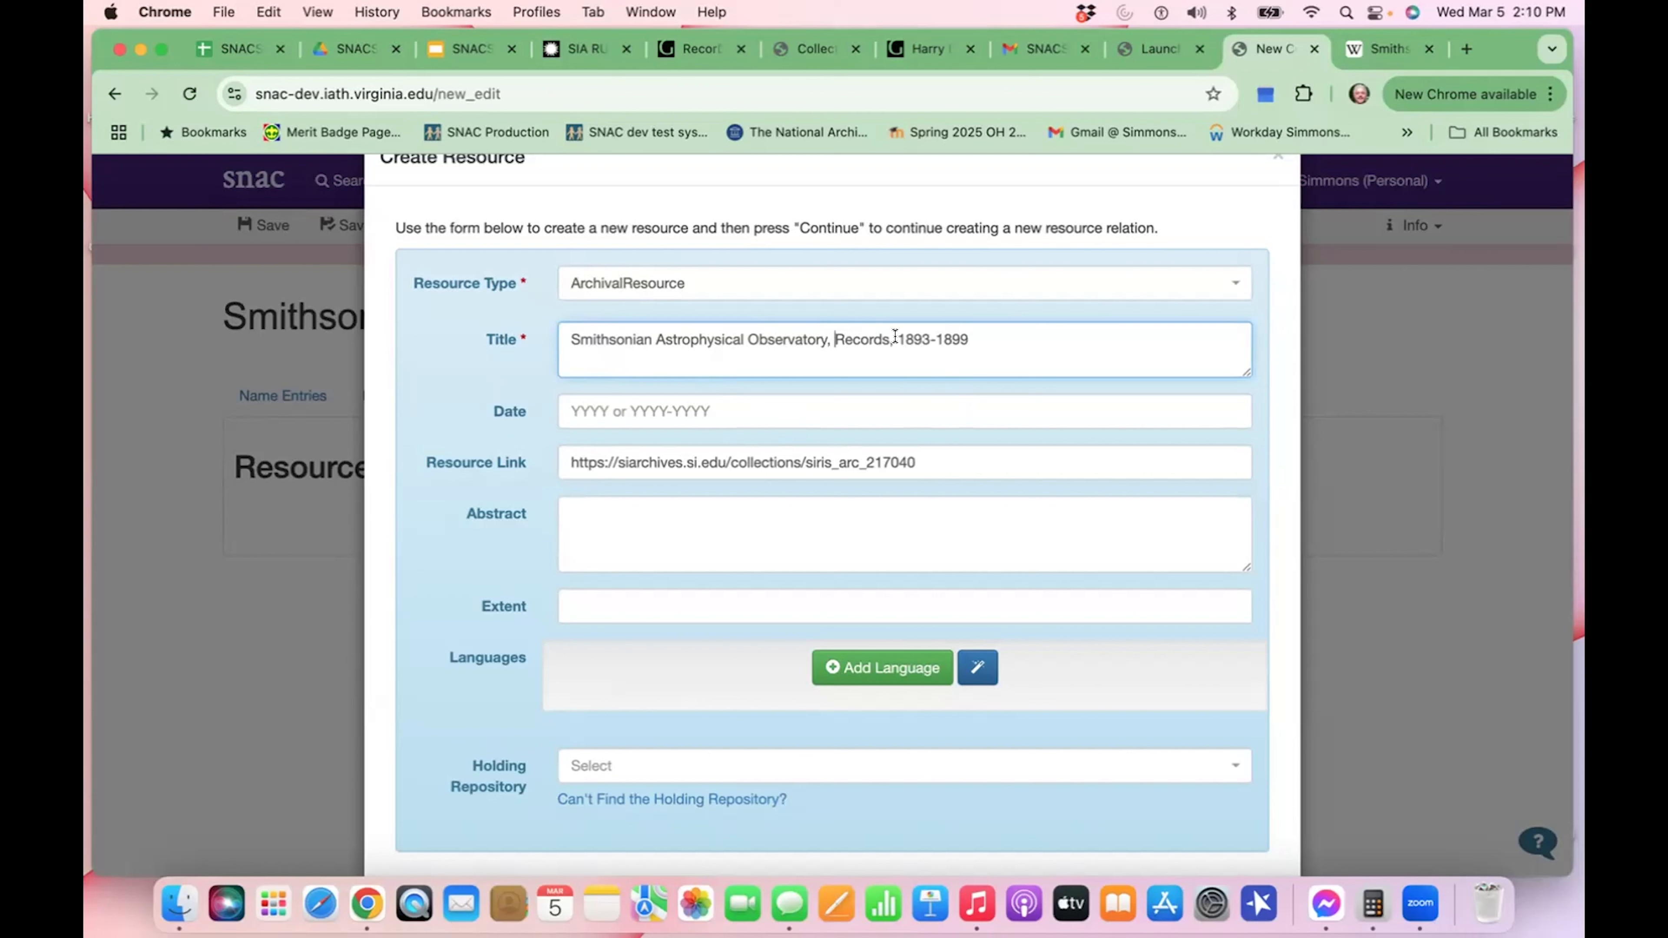
- Copy the date range from the resource's title and enter 1893-1899 as its date
{"action": "left_click_drag", "start_coordinate": [897, 340], "coordinate": [977, 336]}
{"action": "key", "text": "super+c"}
{"action": "left_click", "coordinate": [772, 410]}
{"action": "key", "text": "super+v"}
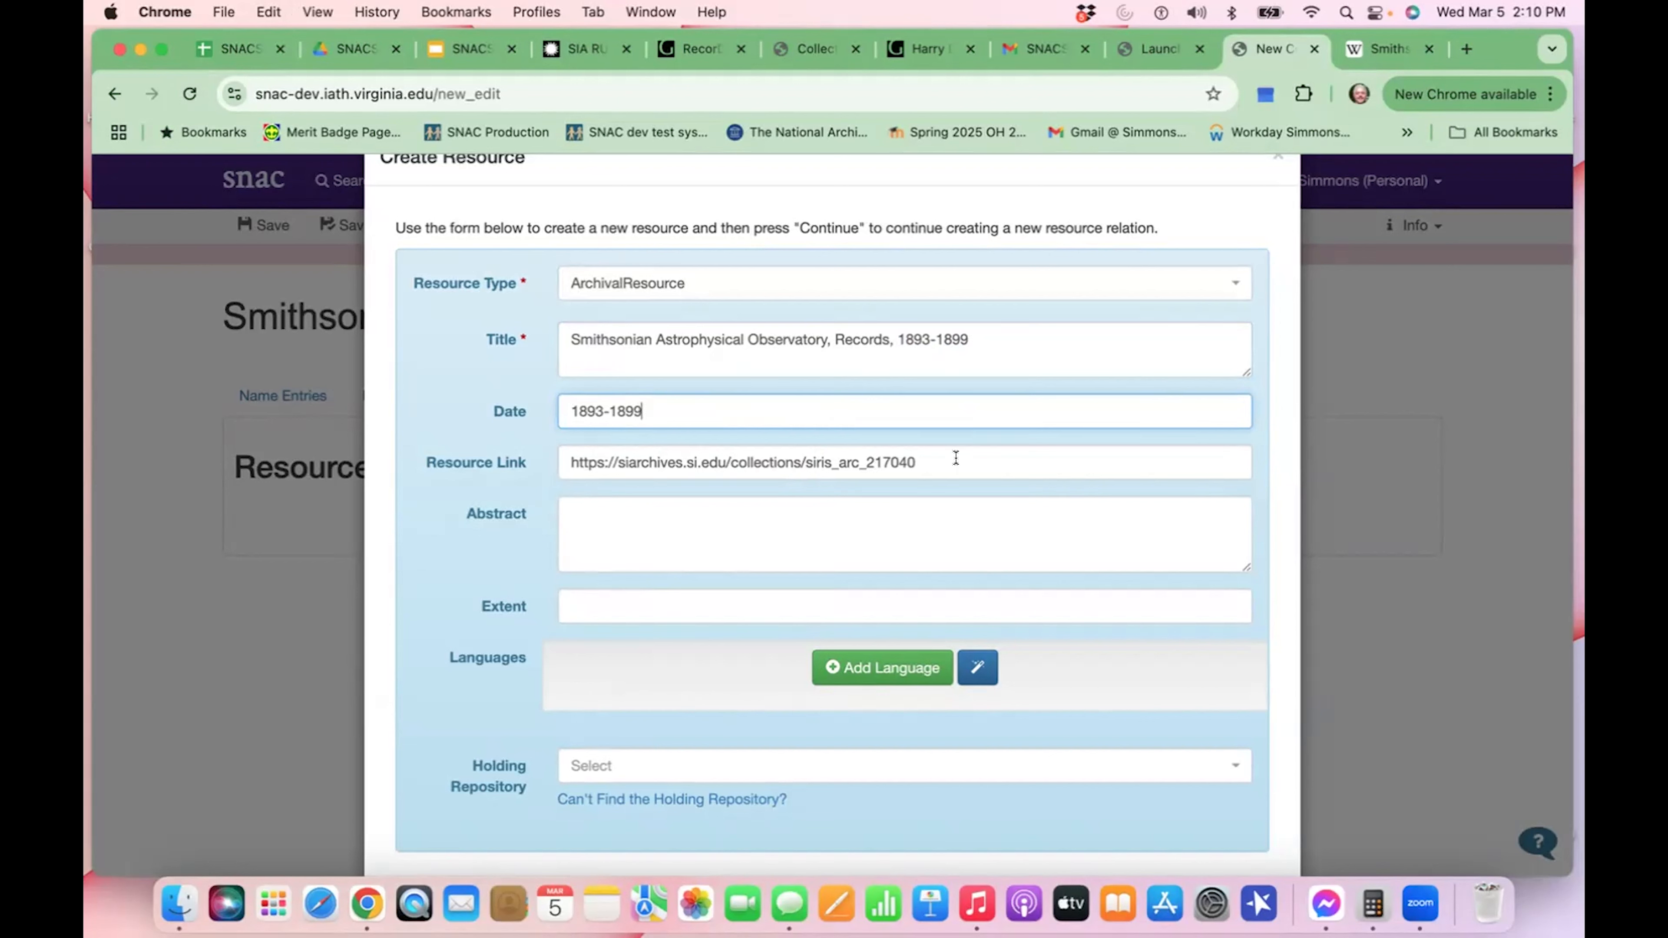
- Copy the finding aid's Summary paragraph into the new resource's abstract
{"action": "left_click", "coordinate": [919, 546]}
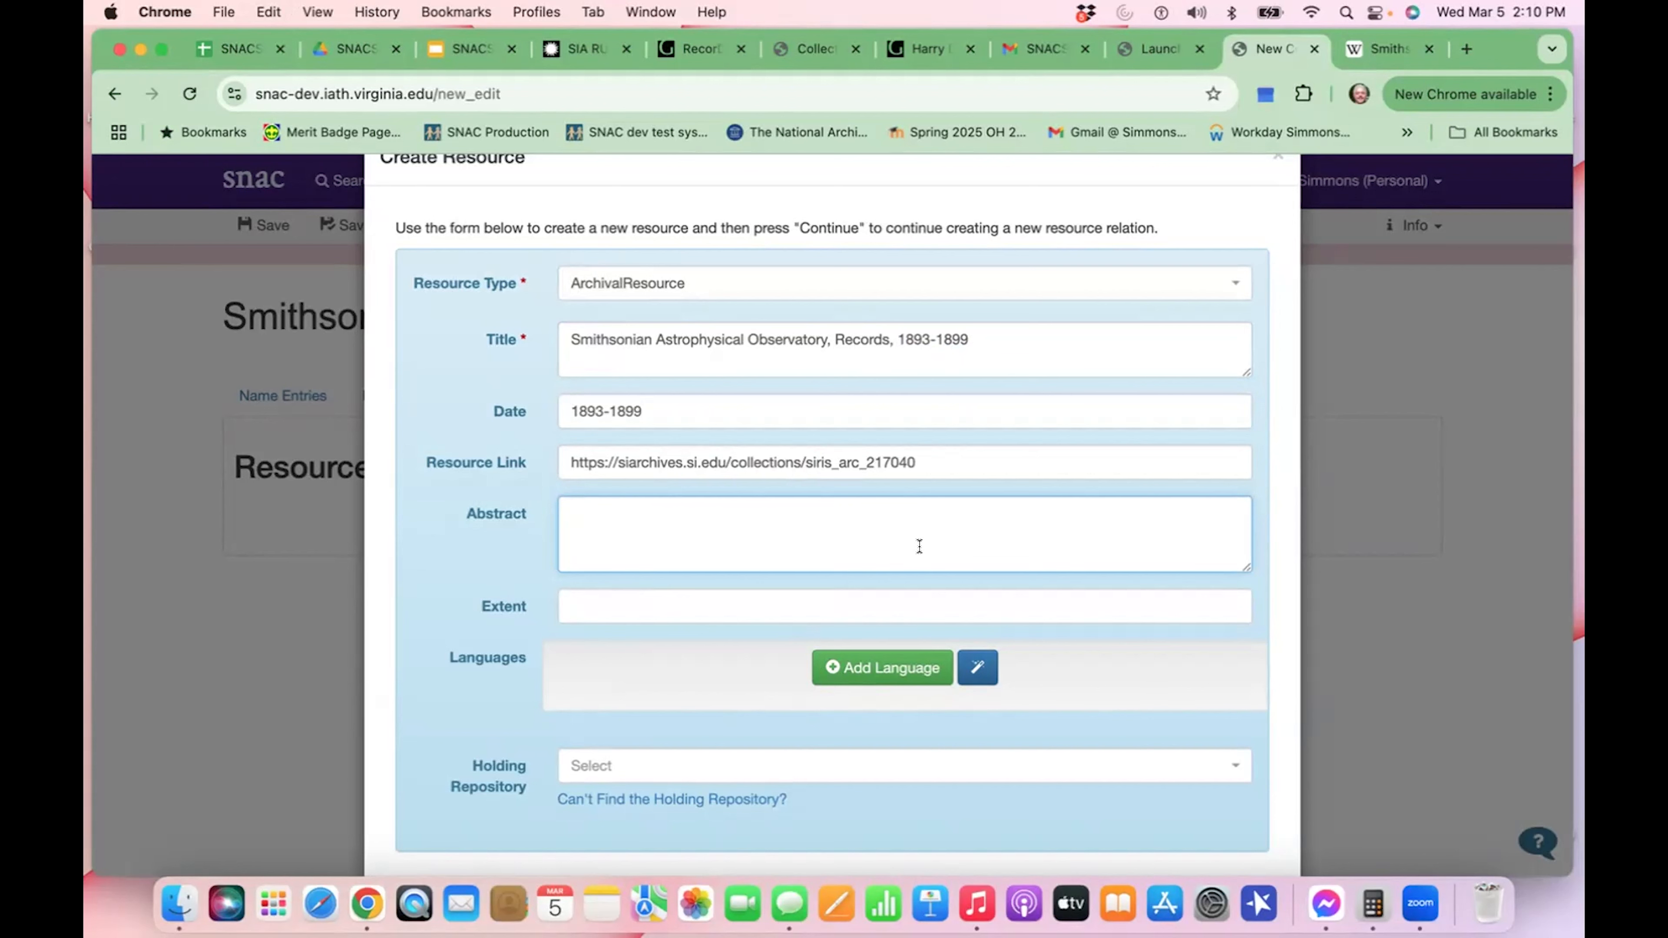
{"action": "left_click", "coordinate": [606, 44]}
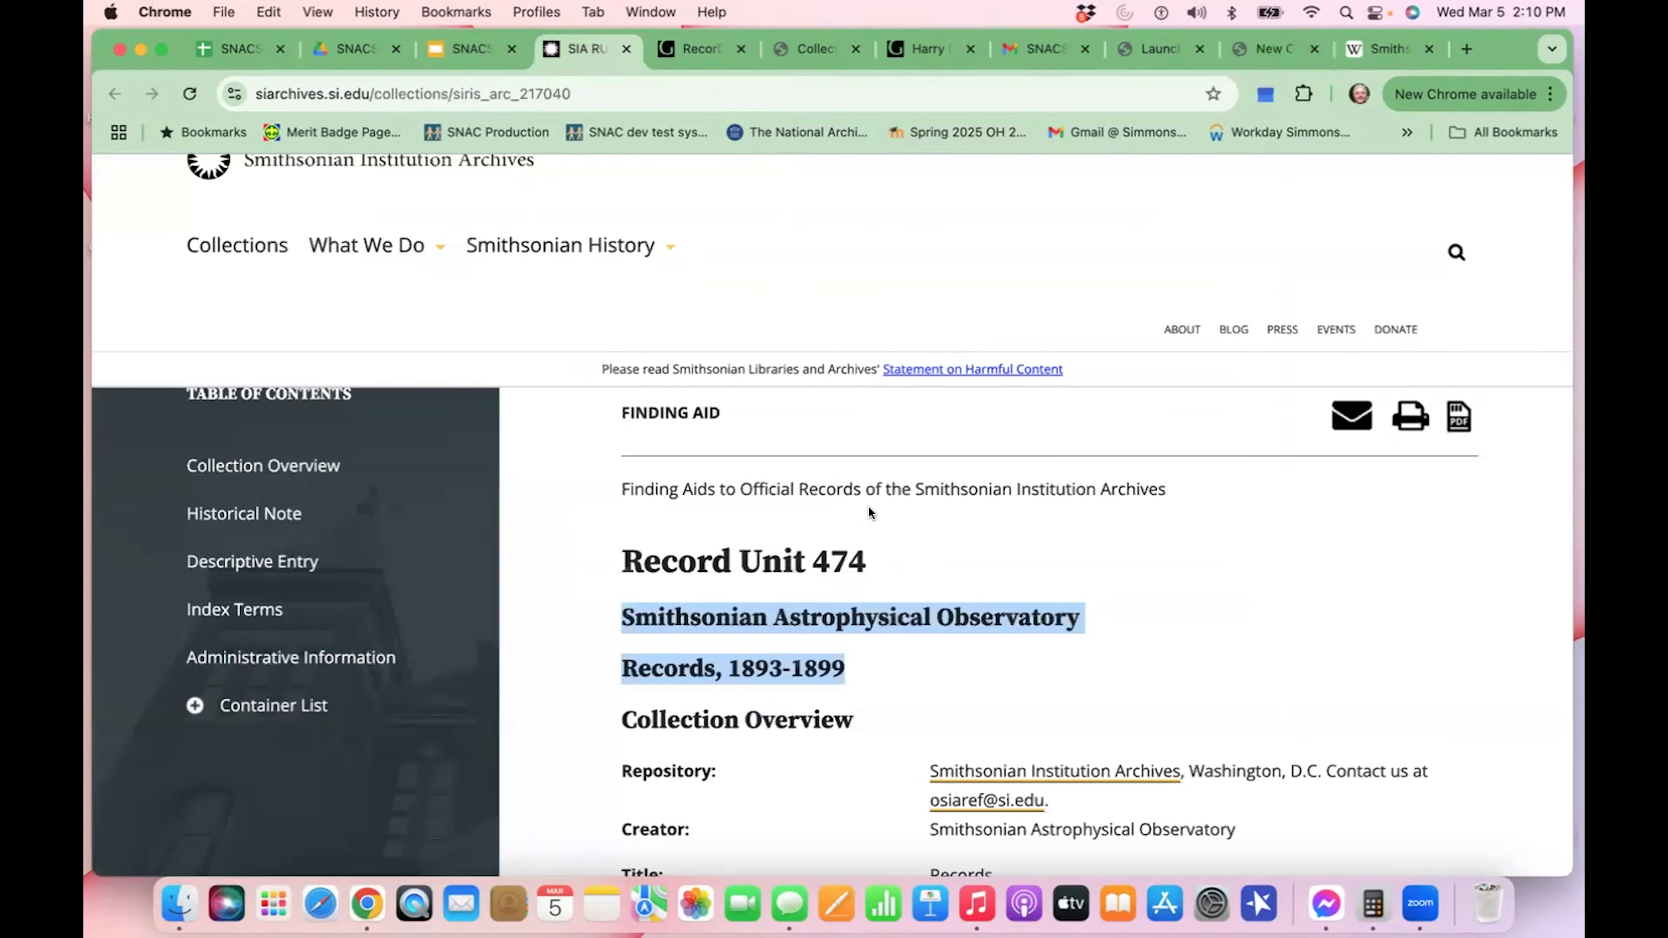
{"action": "scroll", "coordinate": [869, 508], "scroll_direction": "down", "scroll_amount": 6}
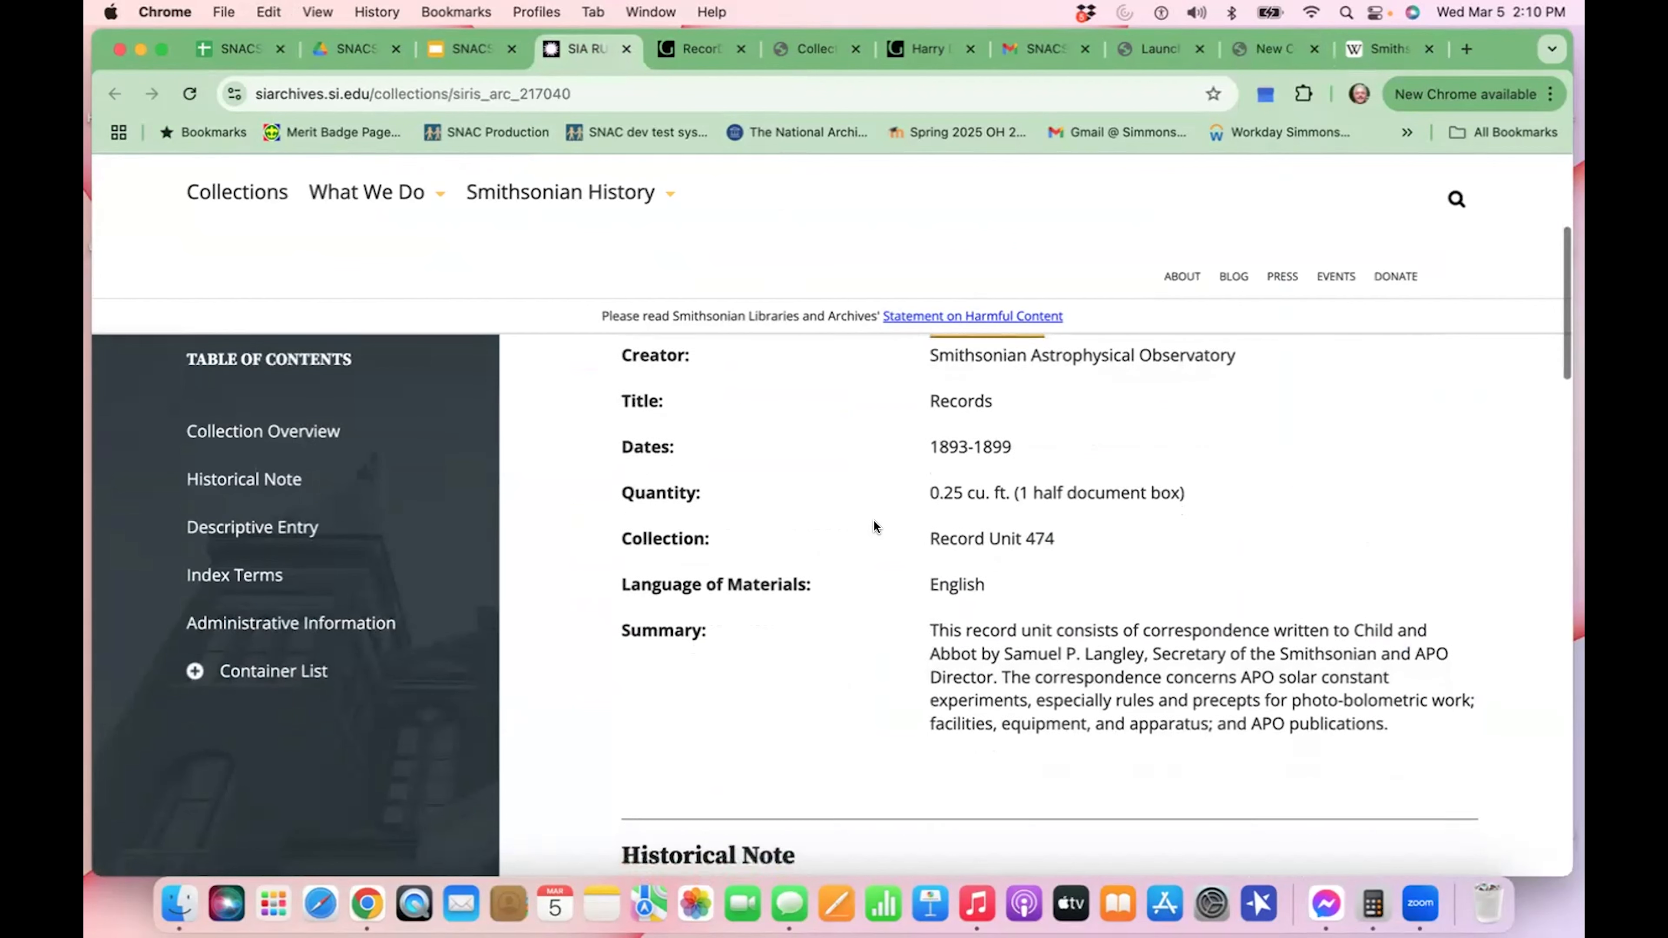
{"action": "scroll", "coordinate": [874, 521], "scroll_direction": "down", "scroll_amount": 1}
{"action": "left_click_drag", "start_coordinate": [927, 612], "coordinate": [1397, 707]}
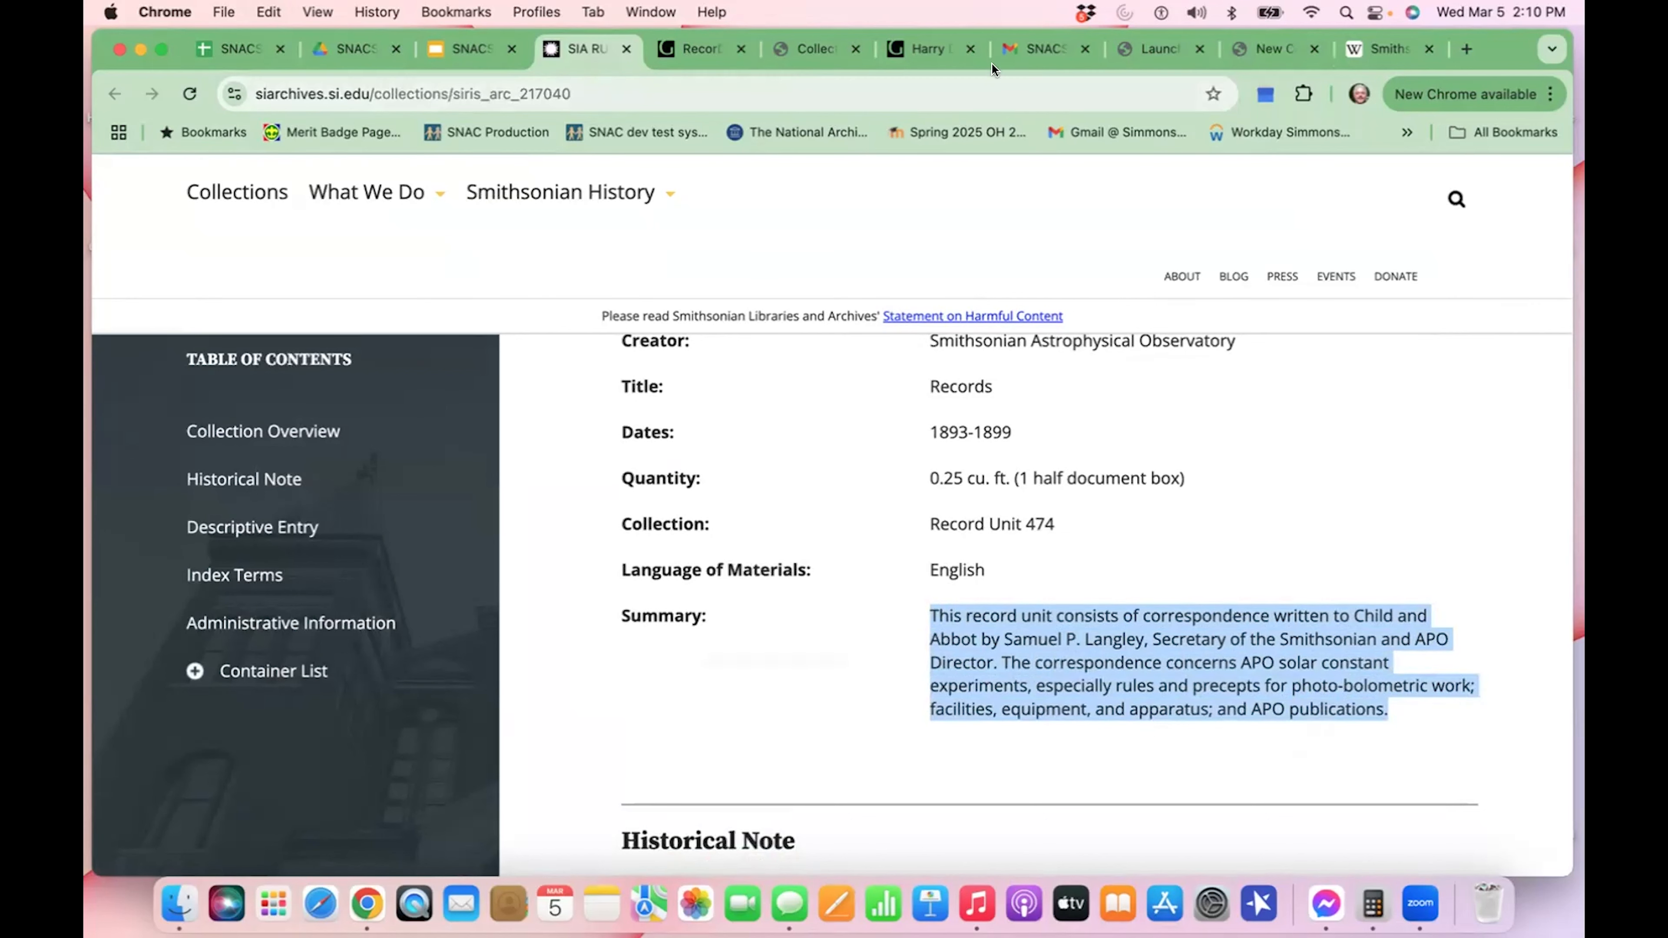
{"action": "left_click", "coordinate": [1251, 51]}
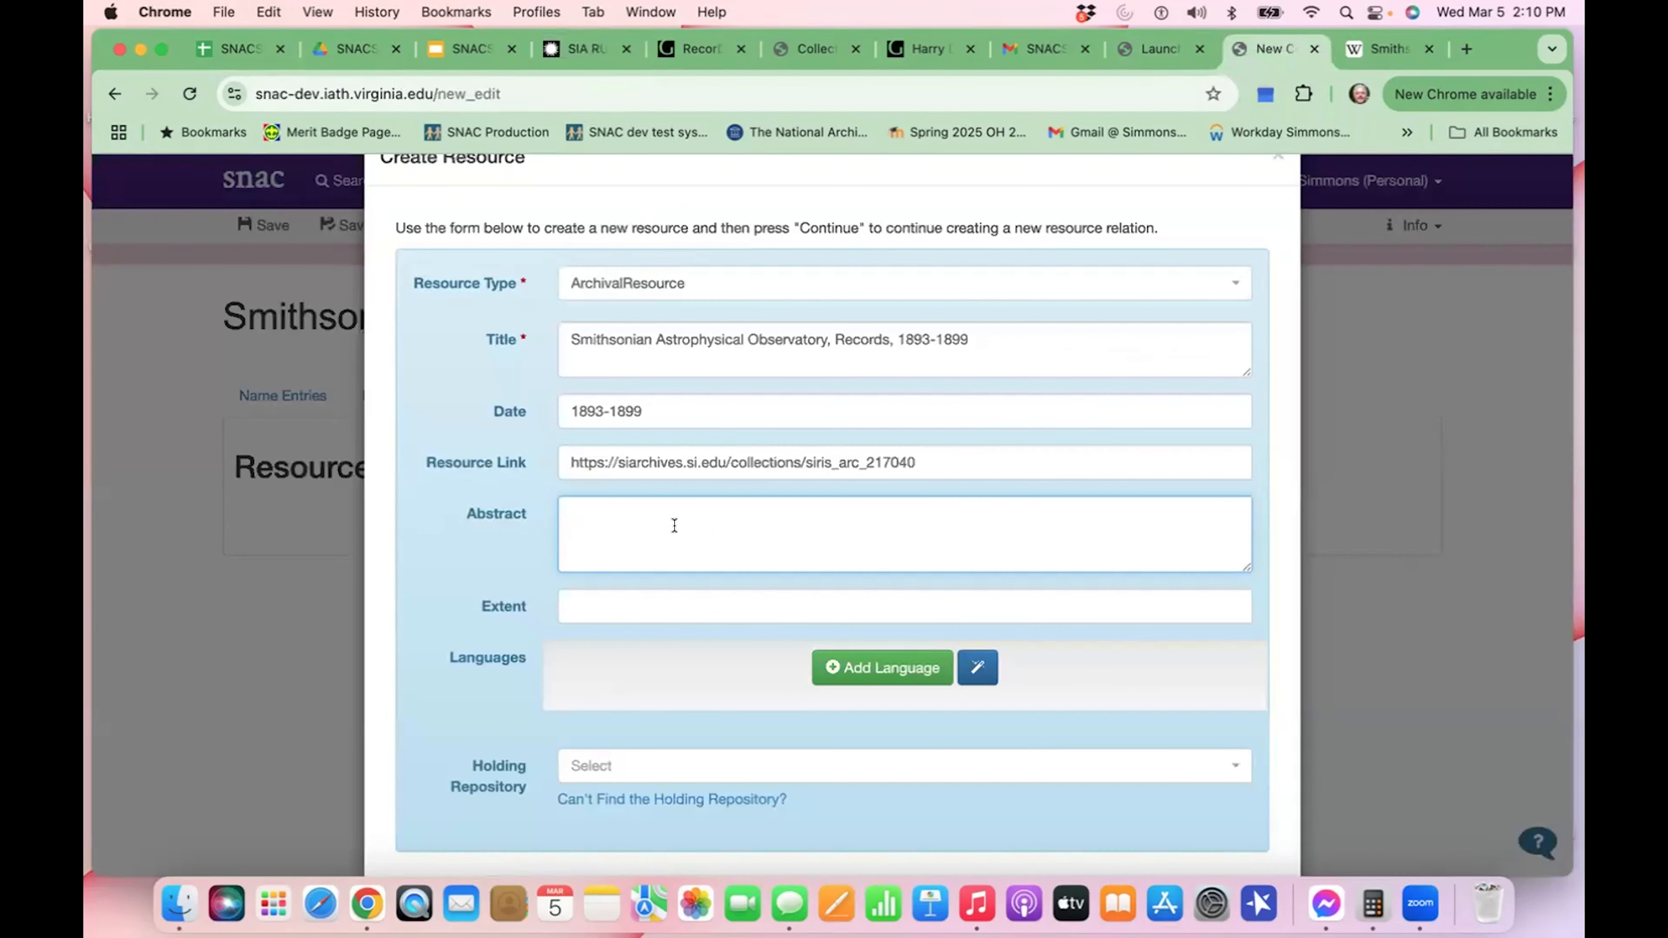
{"action": "key", "text": "super+v"}
- Copy the finding aid's quantity, 0.25 cu. ft. (1 half document box), into the extent and add the language eng with script Latn
{"action": "left_click", "coordinate": [677, 604]}
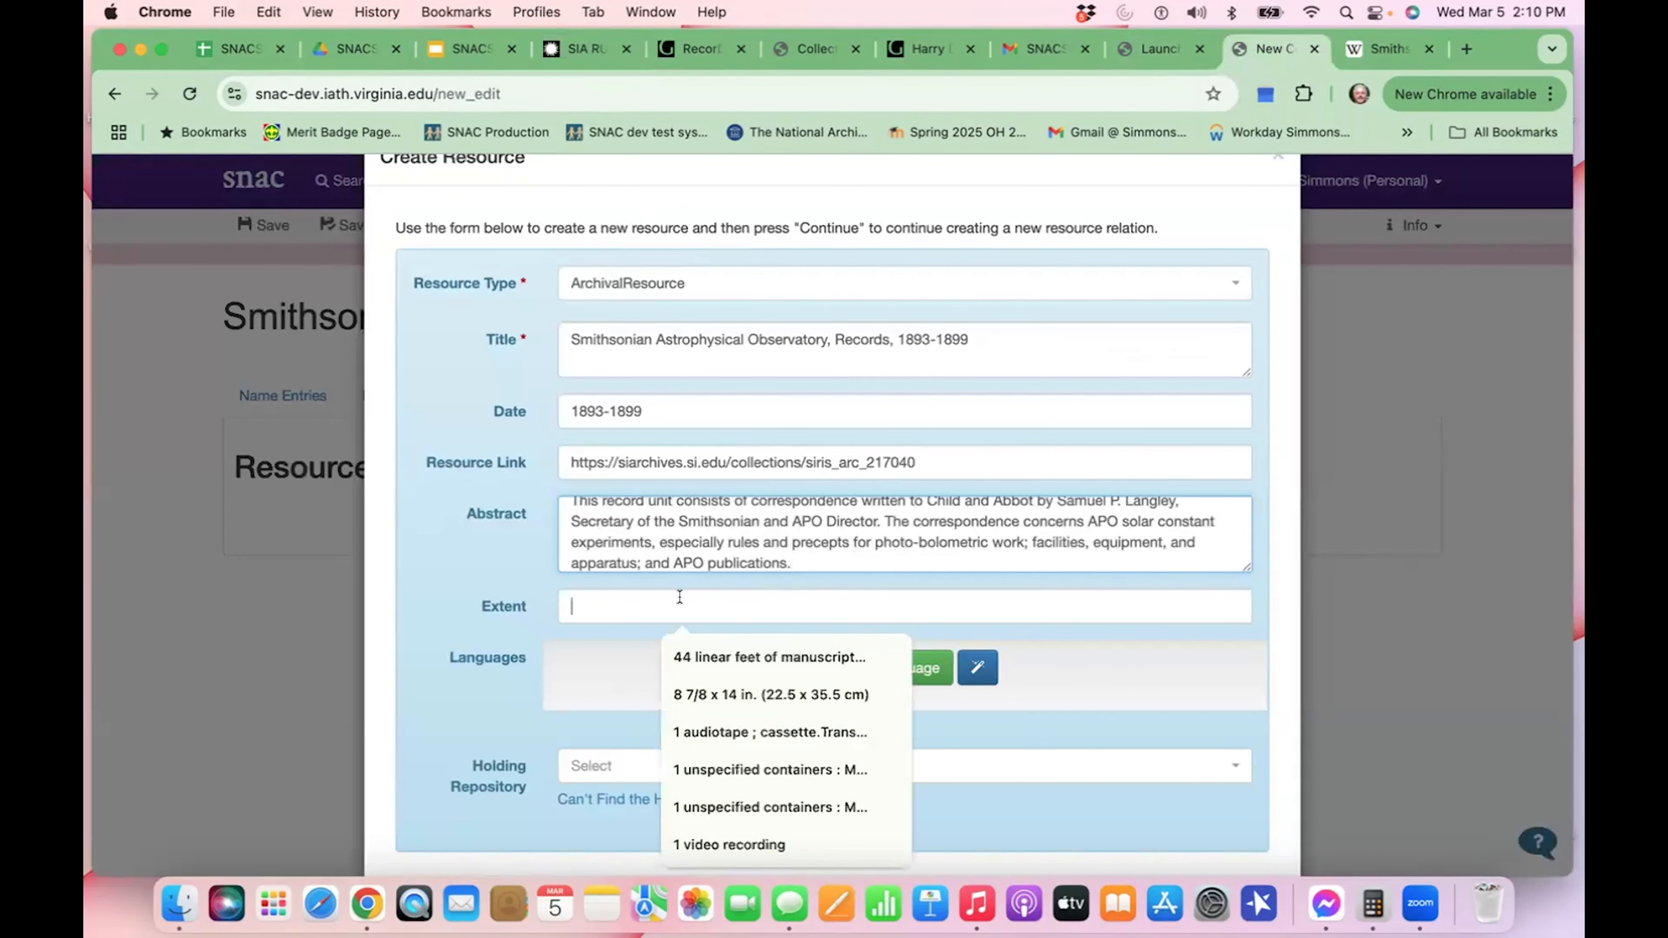
{"action": "left_click", "coordinate": [576, 47]}
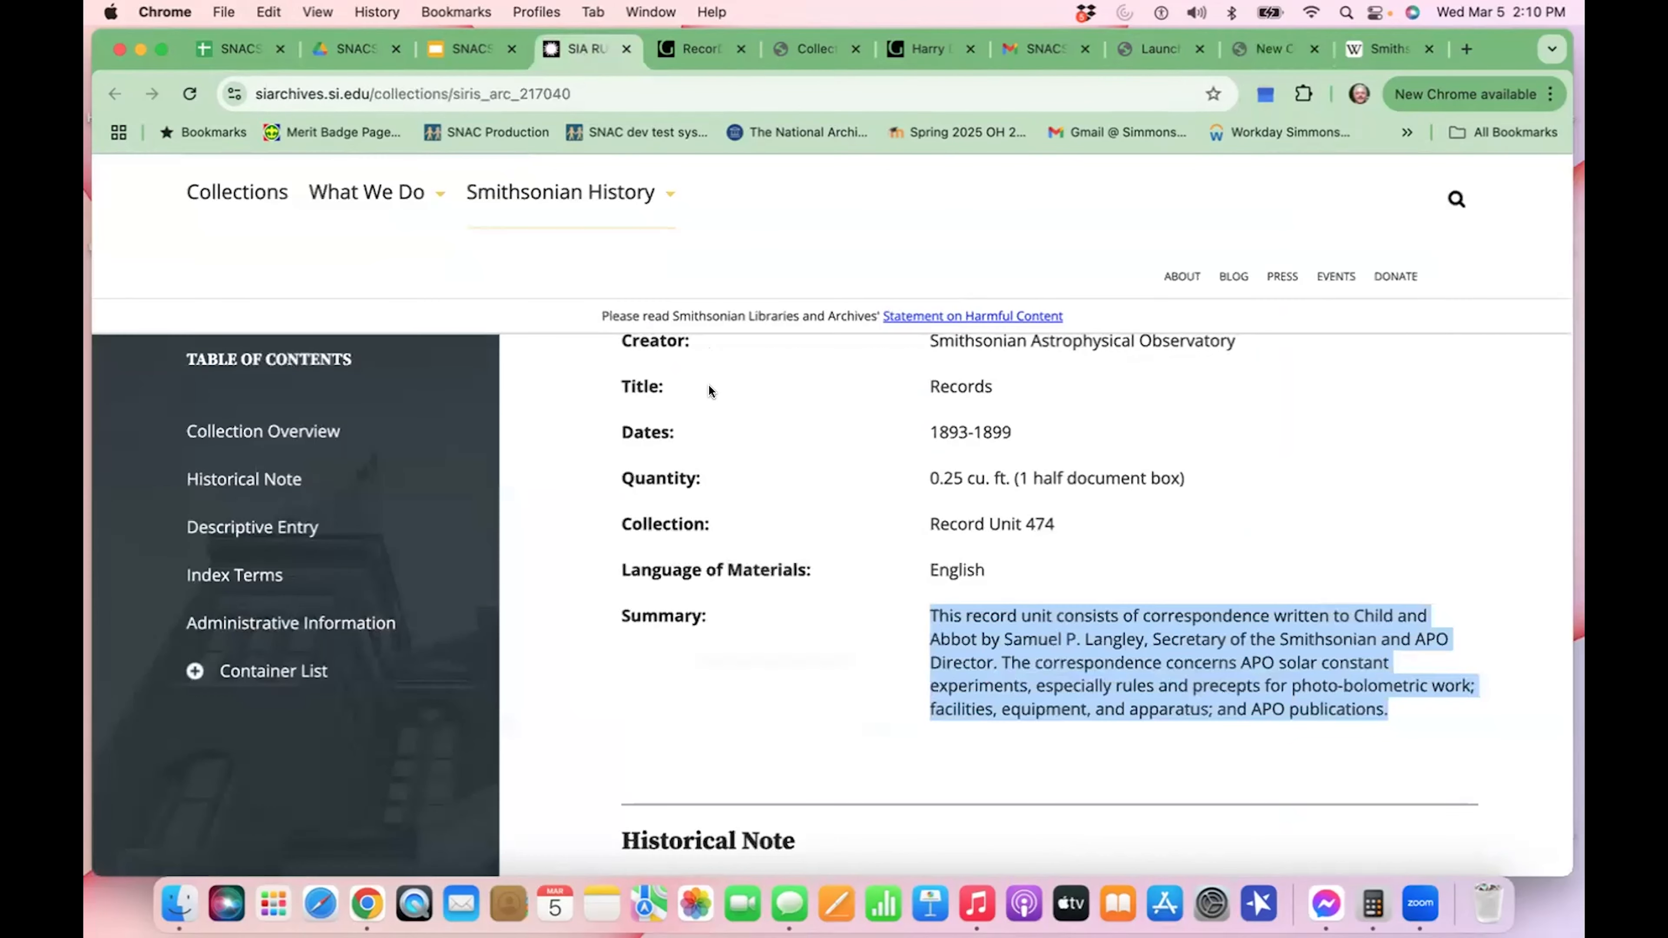
{"action": "left_click_drag", "start_coordinate": [926, 474], "coordinate": [1180, 478]}
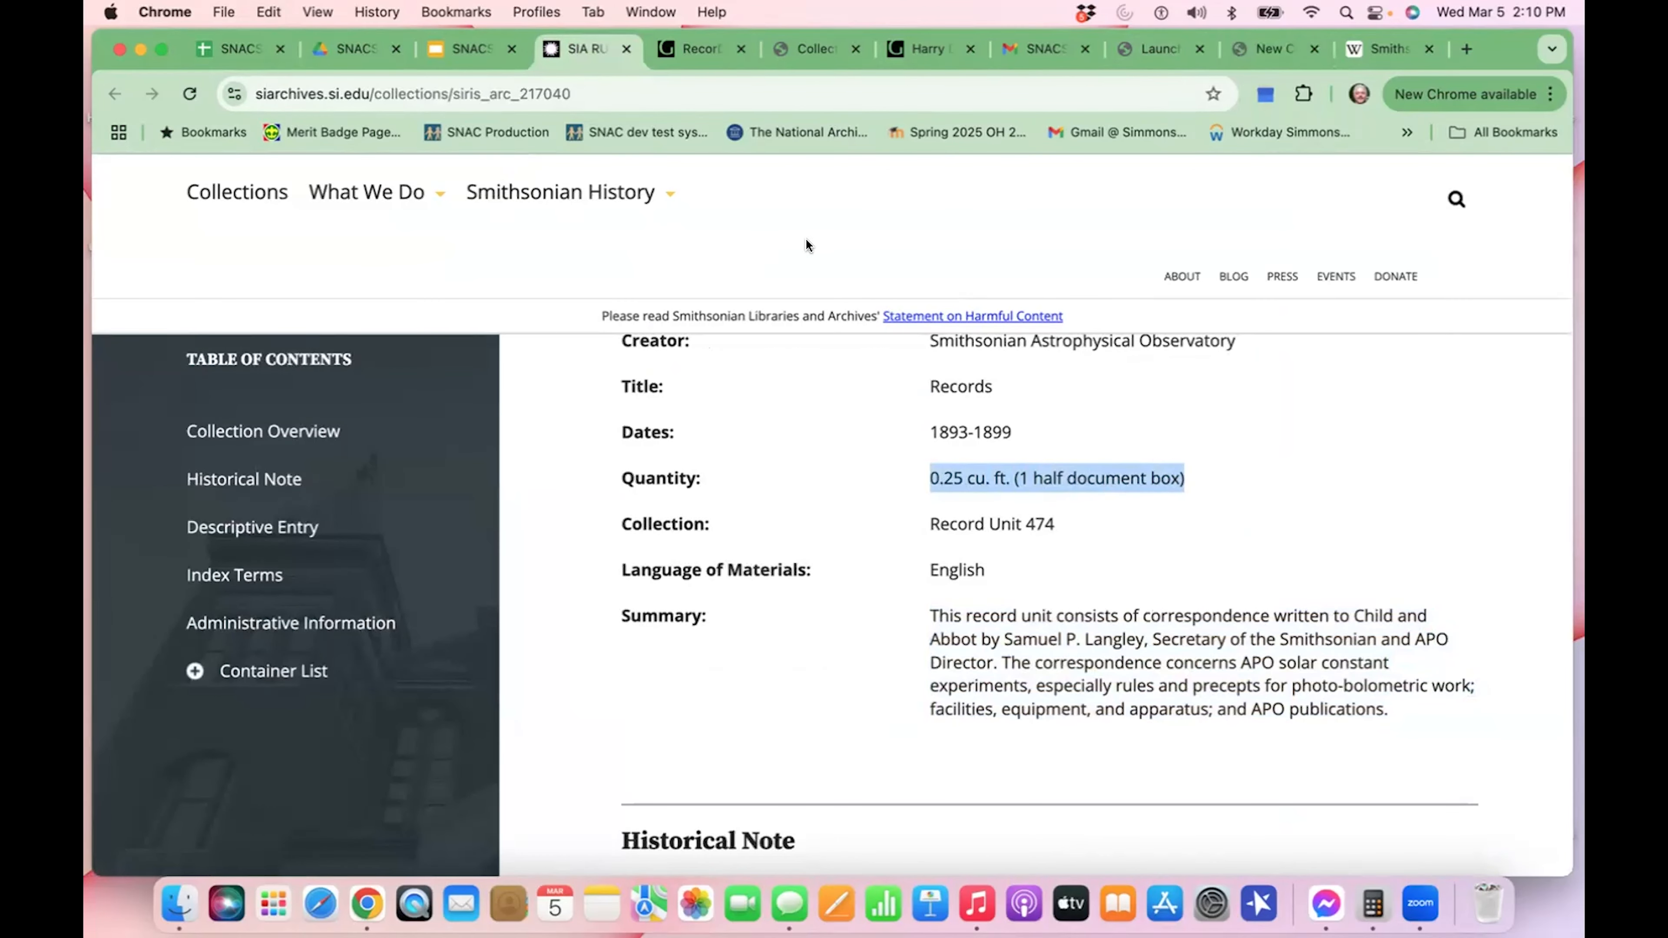
{"action": "left_click", "coordinate": [1257, 46]}
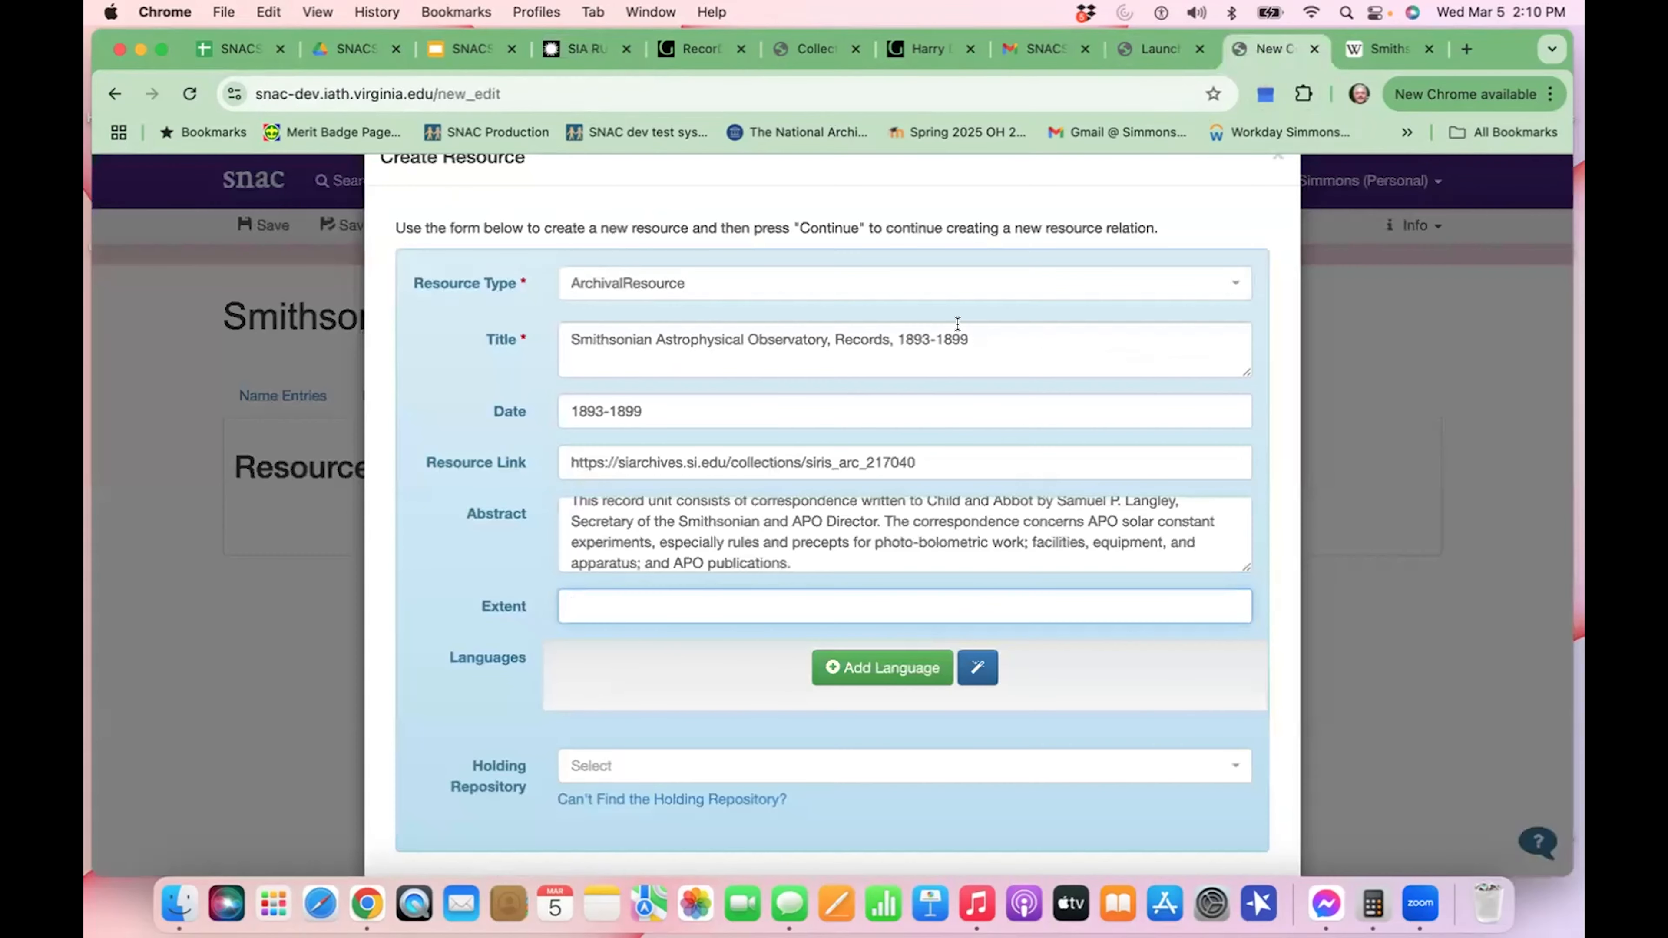
{"action": "left_click", "coordinate": [781, 601]}
{"action": "key", "text": "super+v"}
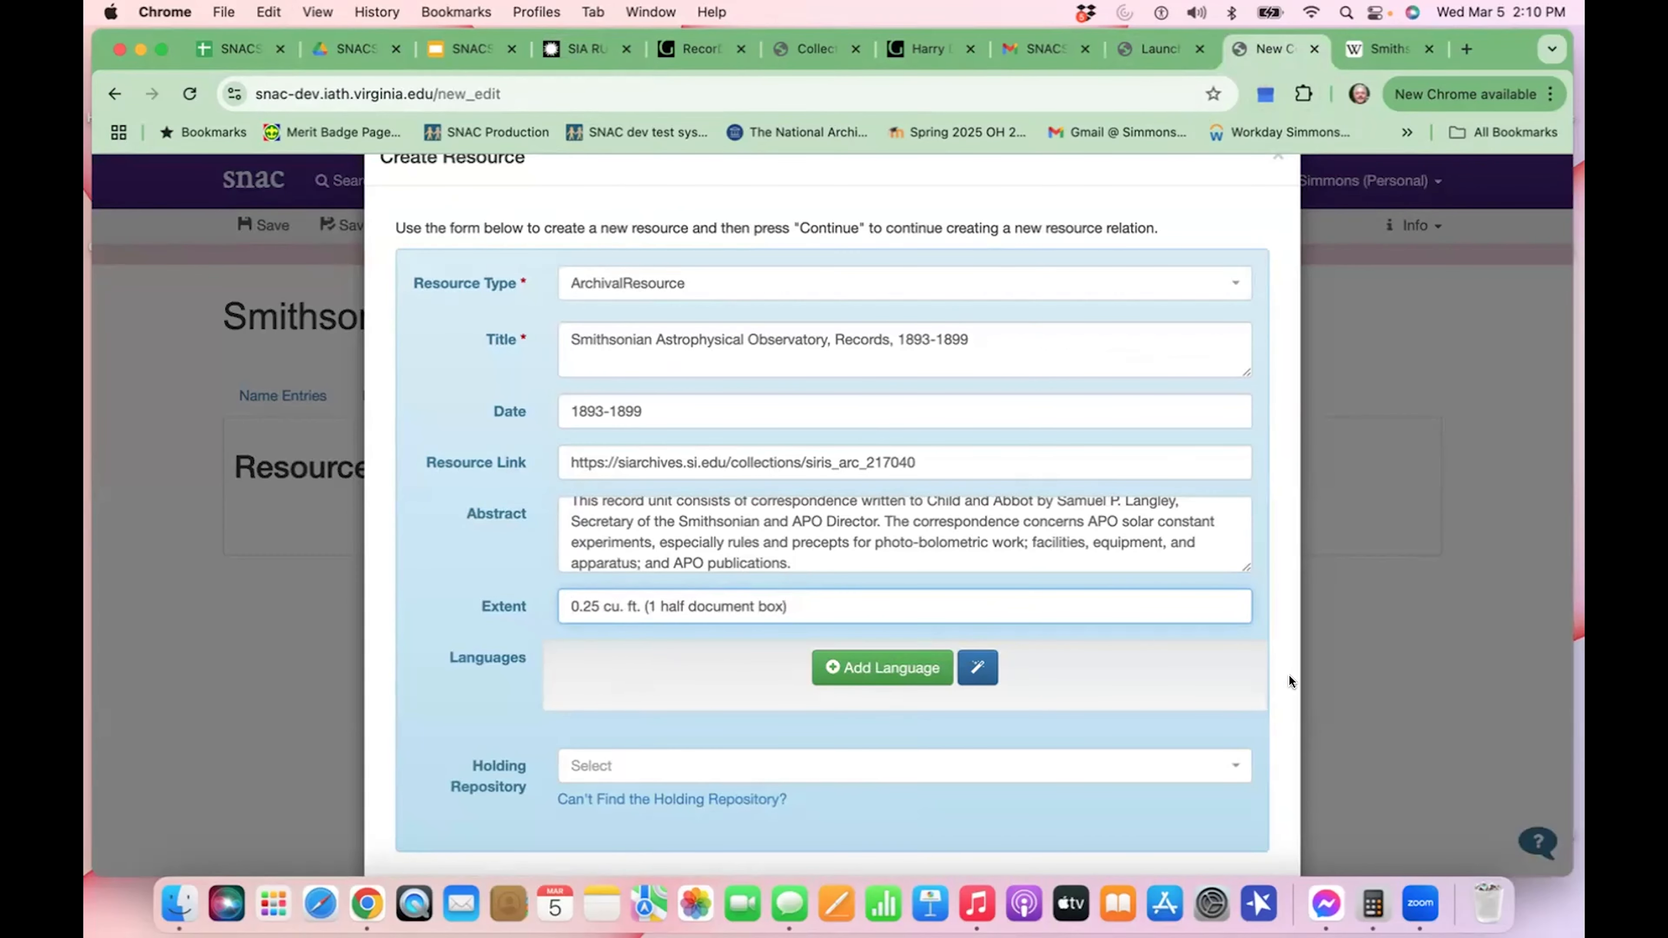
{"action": "left_click", "coordinate": [974, 670]}
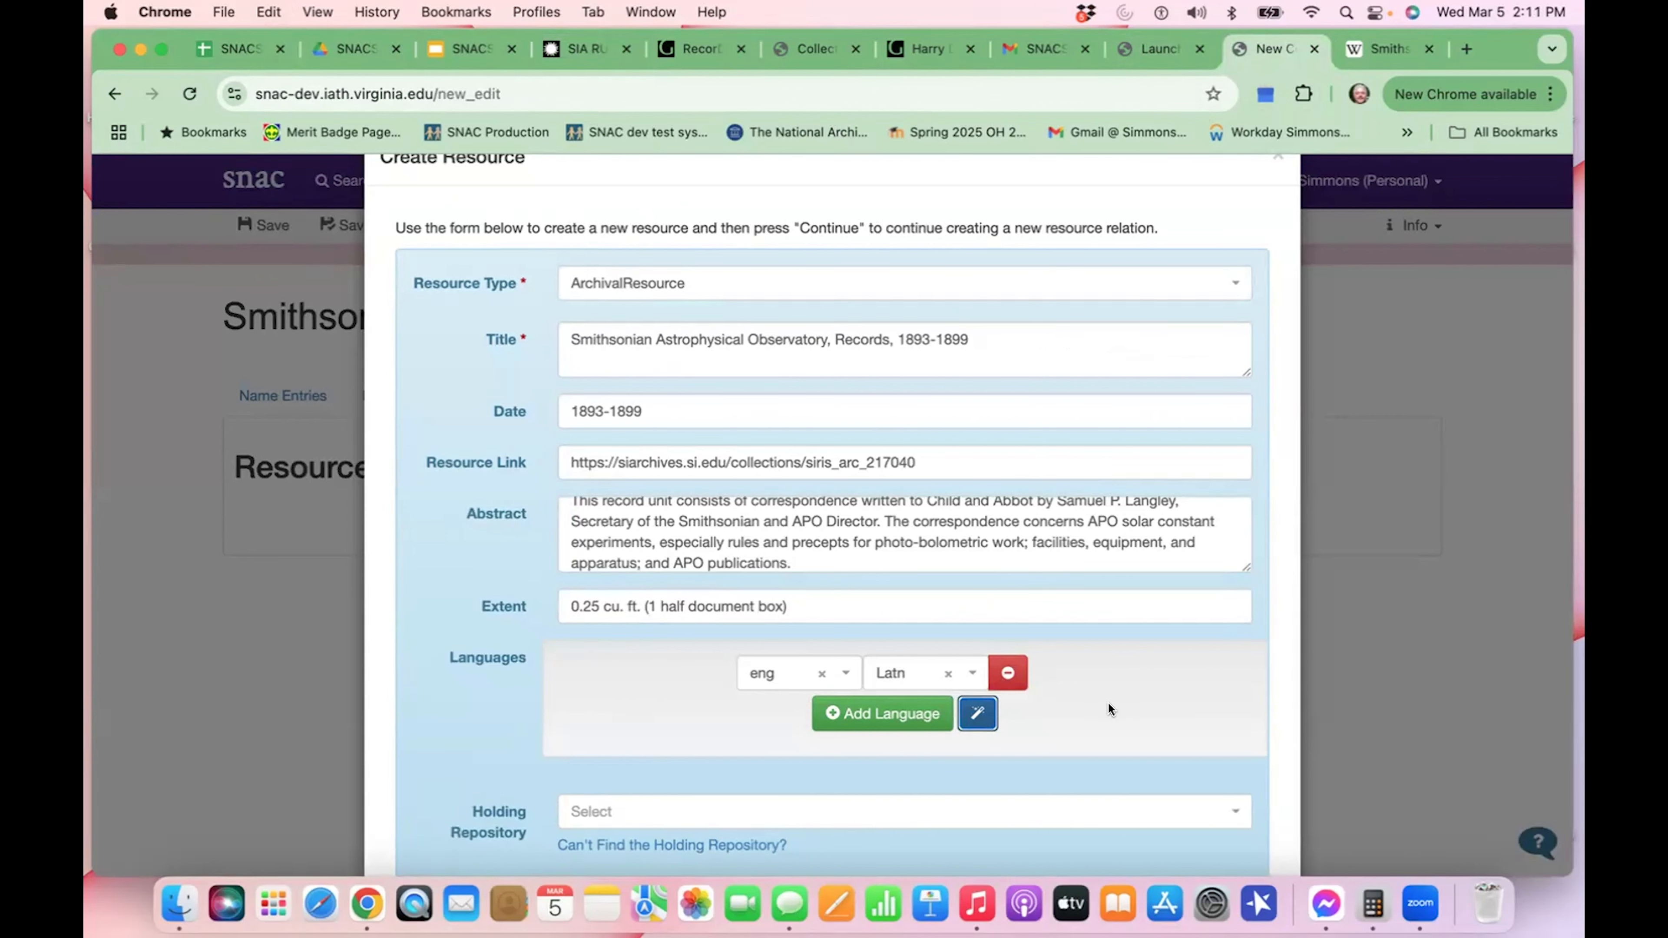
- Search holding repositories for "smithsonian", choose Smithsonian Institution Archives, and continue to the resource relation
{"action": "scroll", "coordinate": [1108, 704], "scroll_direction": "down", "scroll_amount": 3}
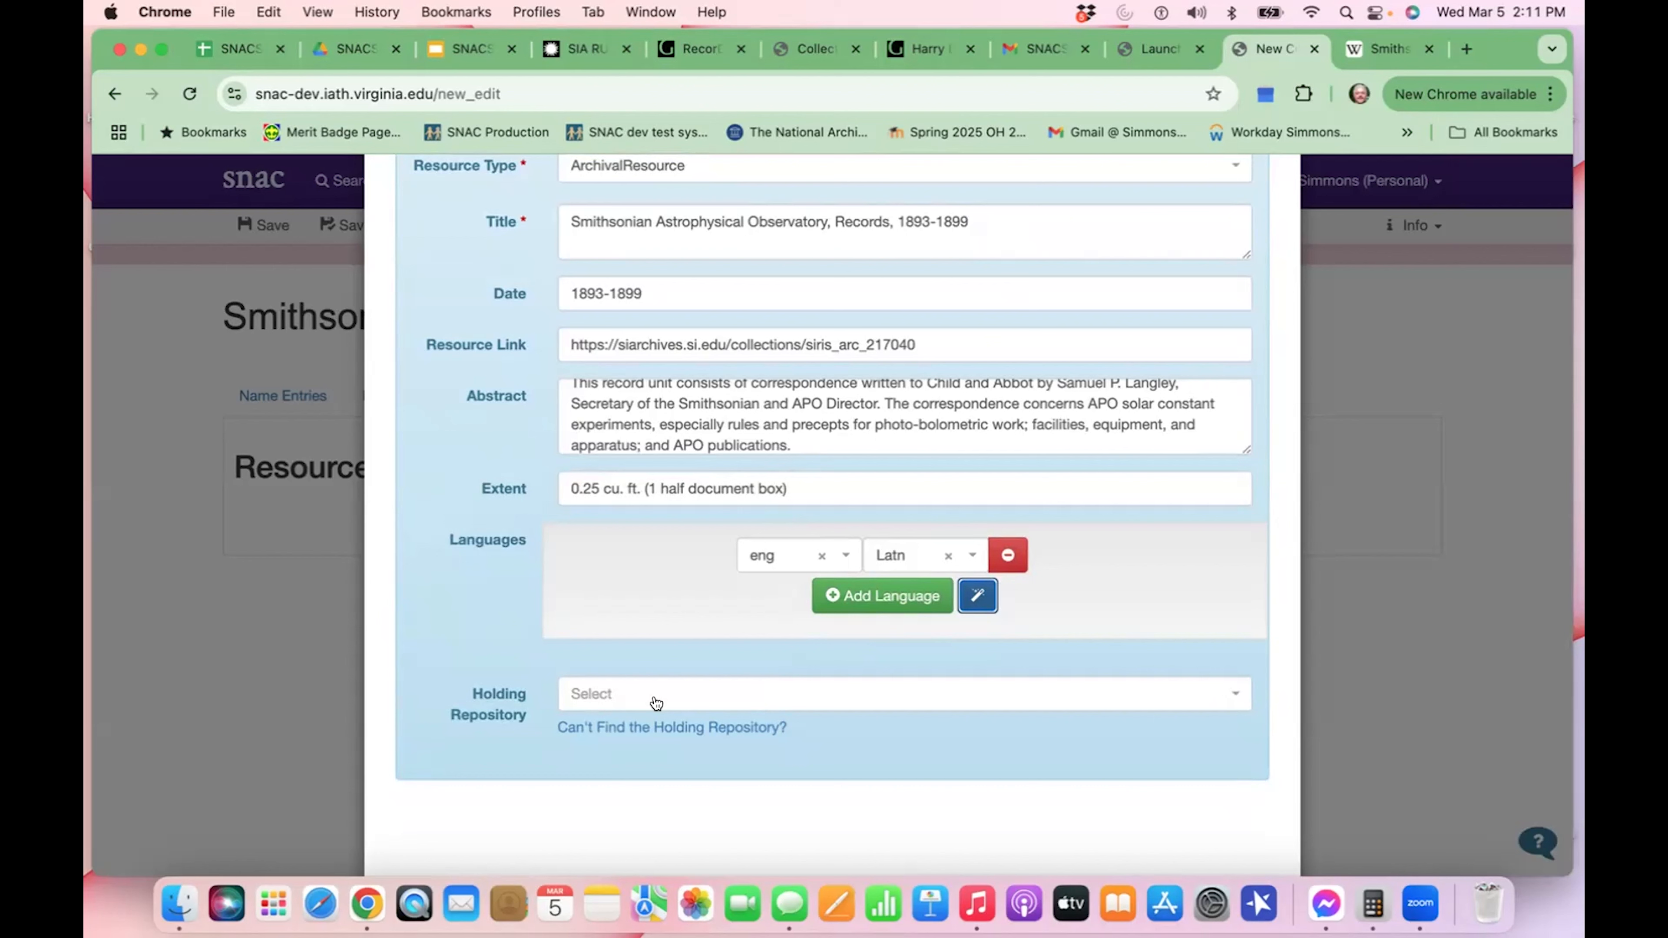
{"action": "left_click", "coordinate": [655, 703]}
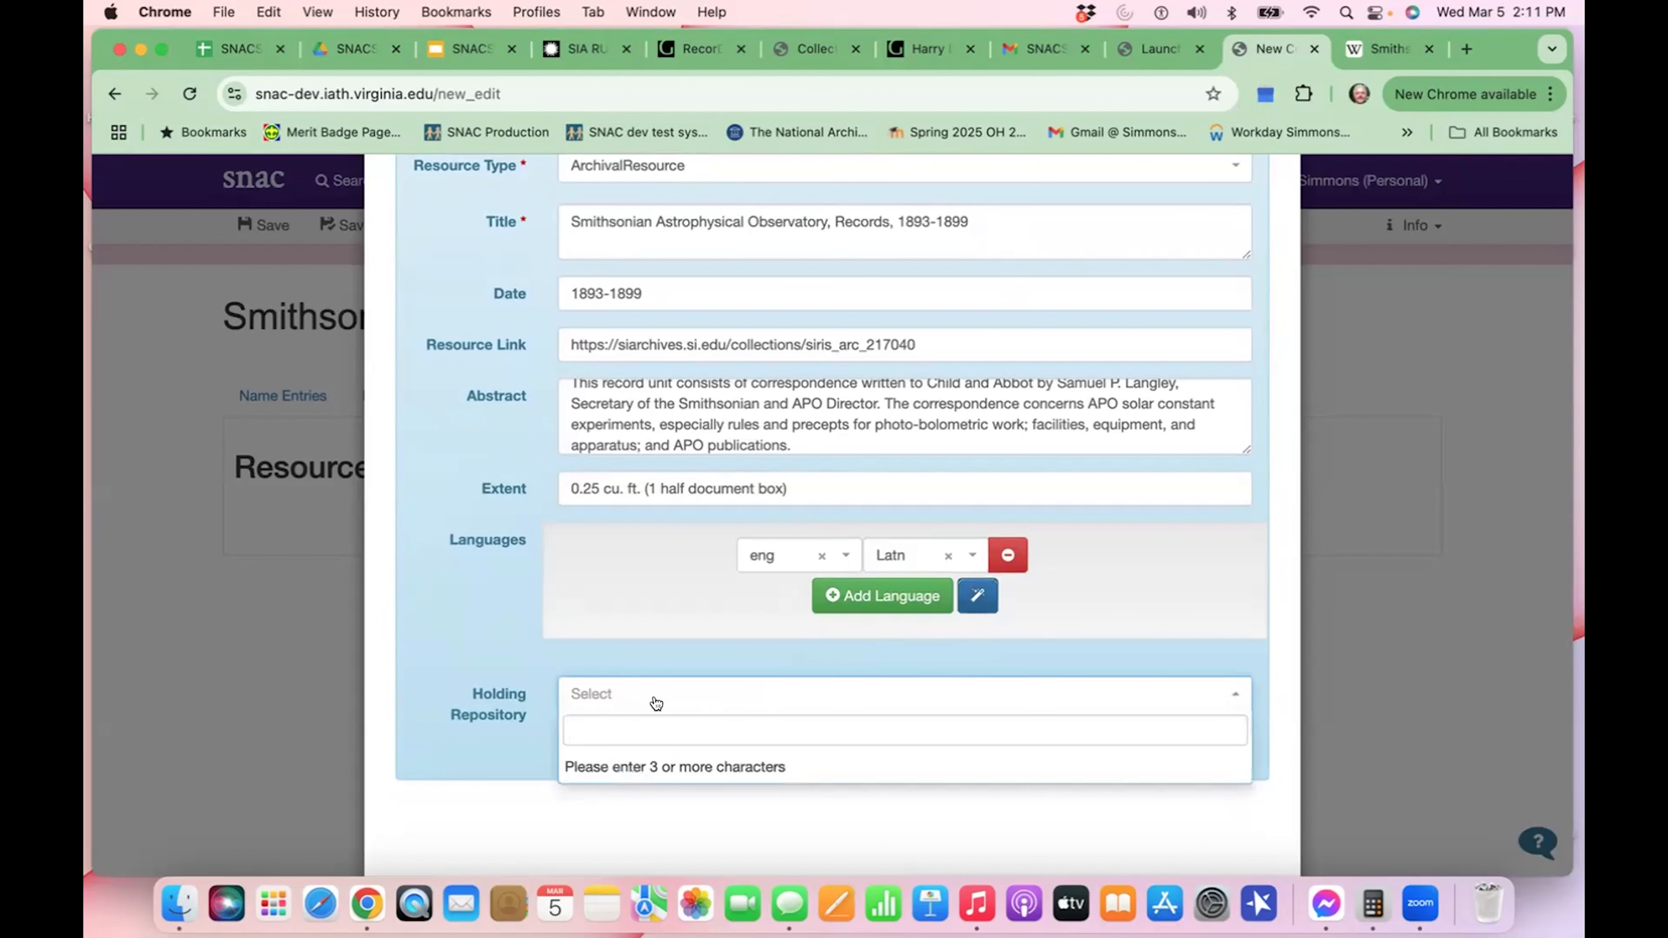
{"action": "type", "text": "s"}
{"action": "type", "text": "i"}
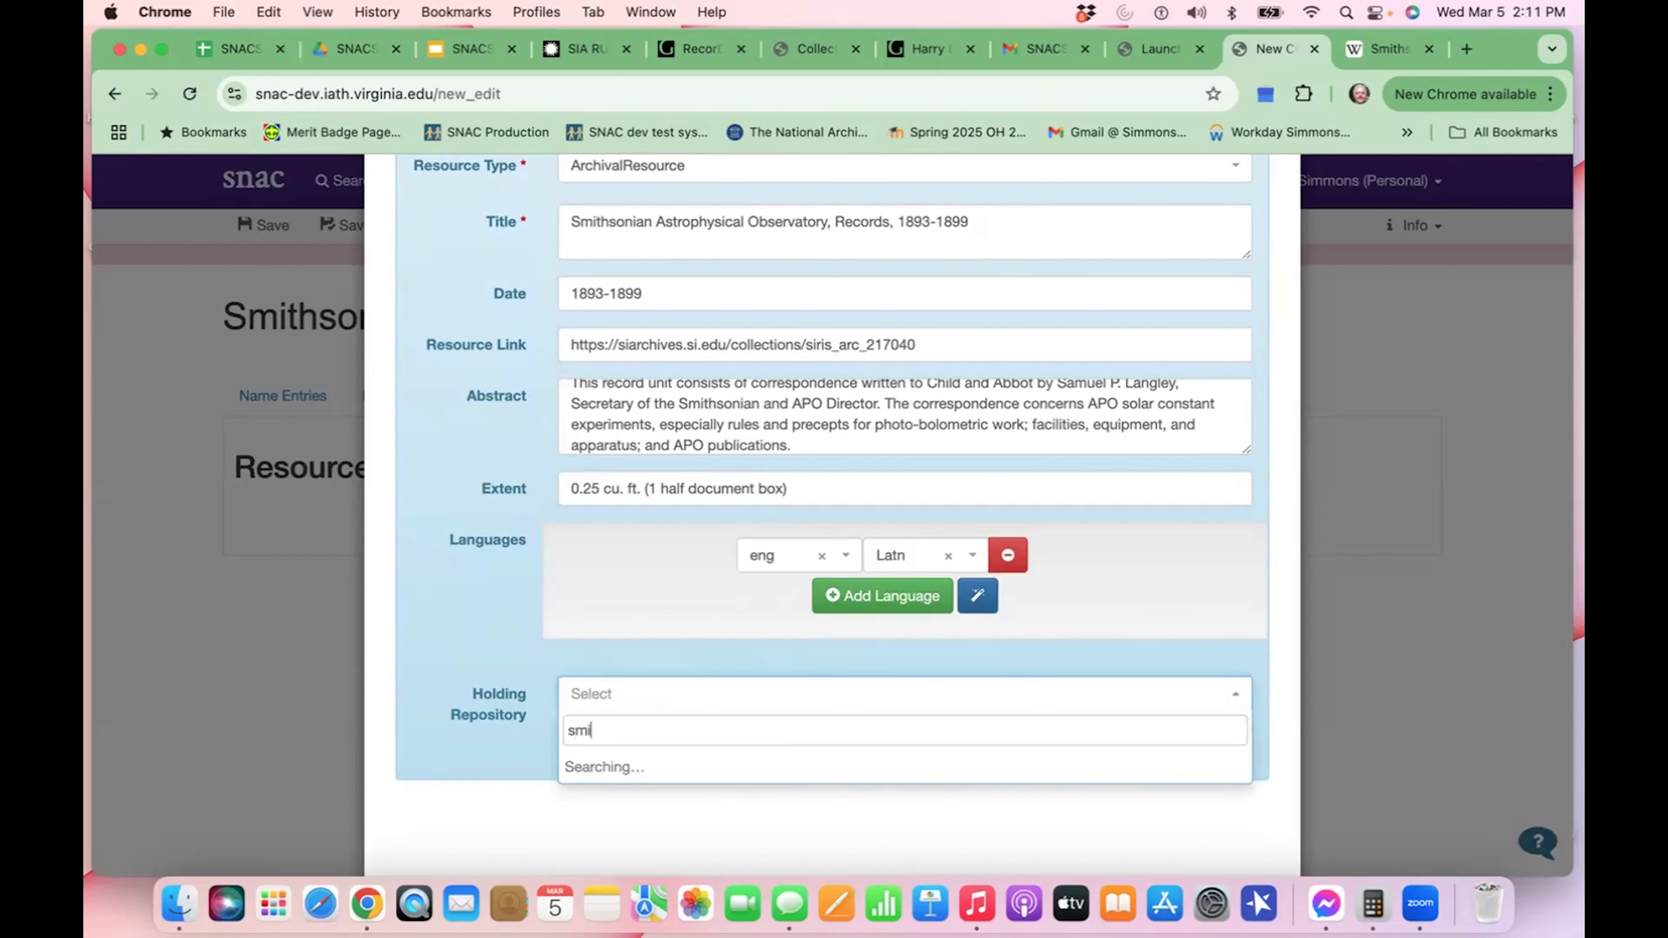
{"action": "type", "text": "thsonian"}
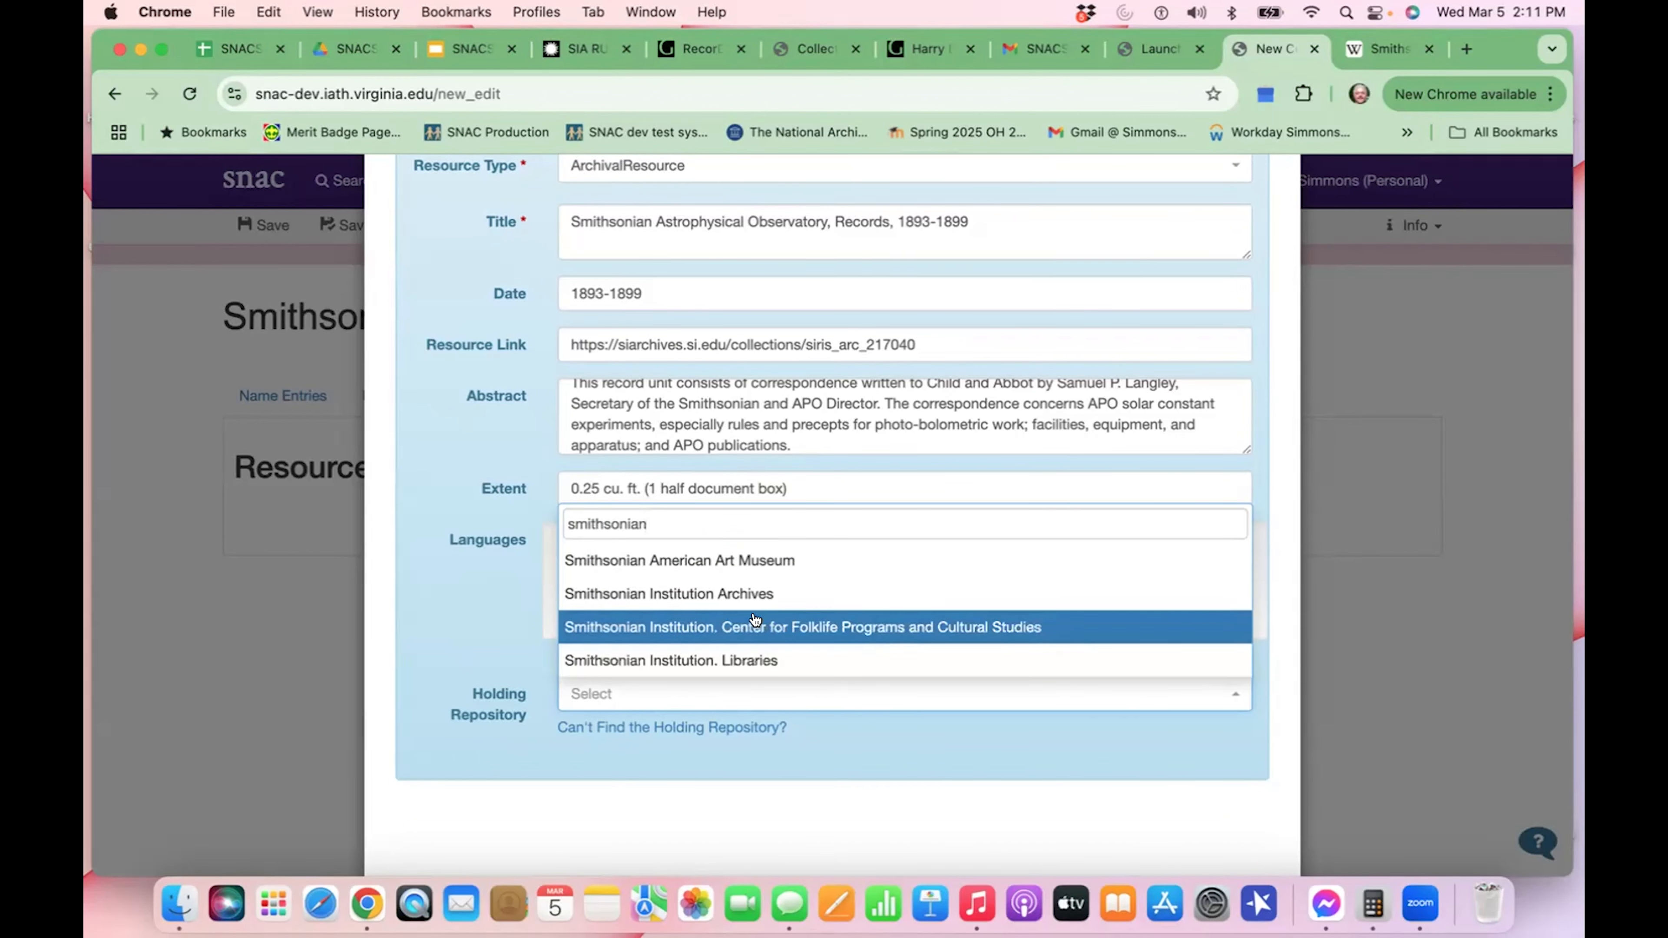
{"action": "left_click", "coordinate": [772, 596]}
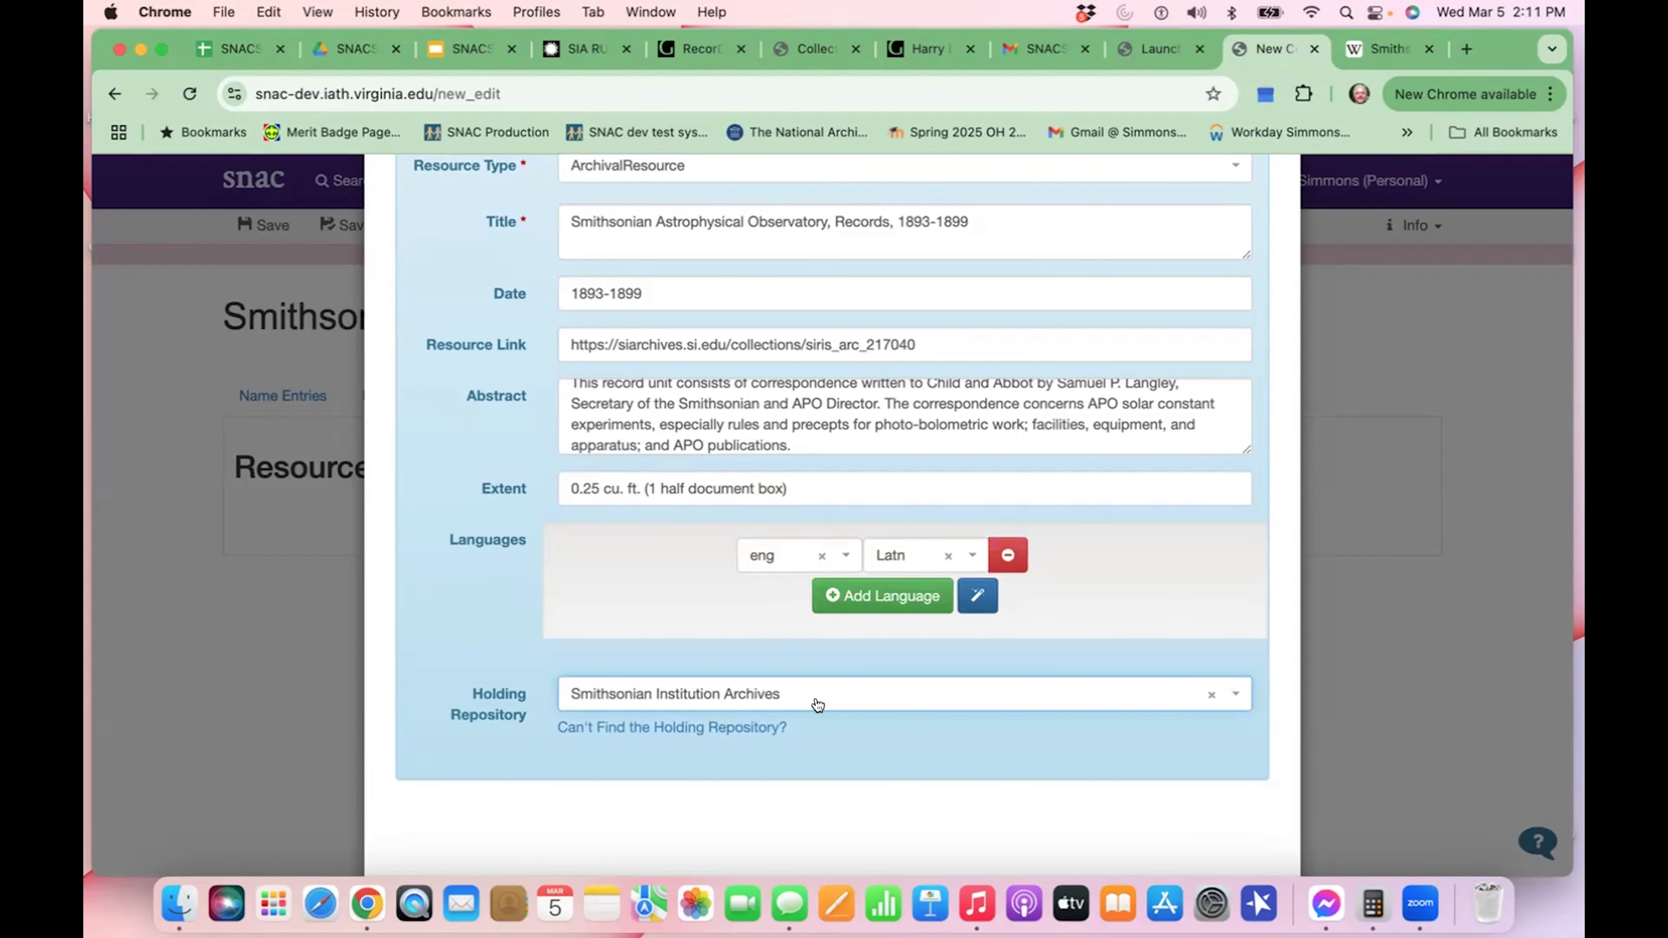
{"action": "scroll", "coordinate": [814, 702], "scroll_direction": "down", "scroll_amount": 3}
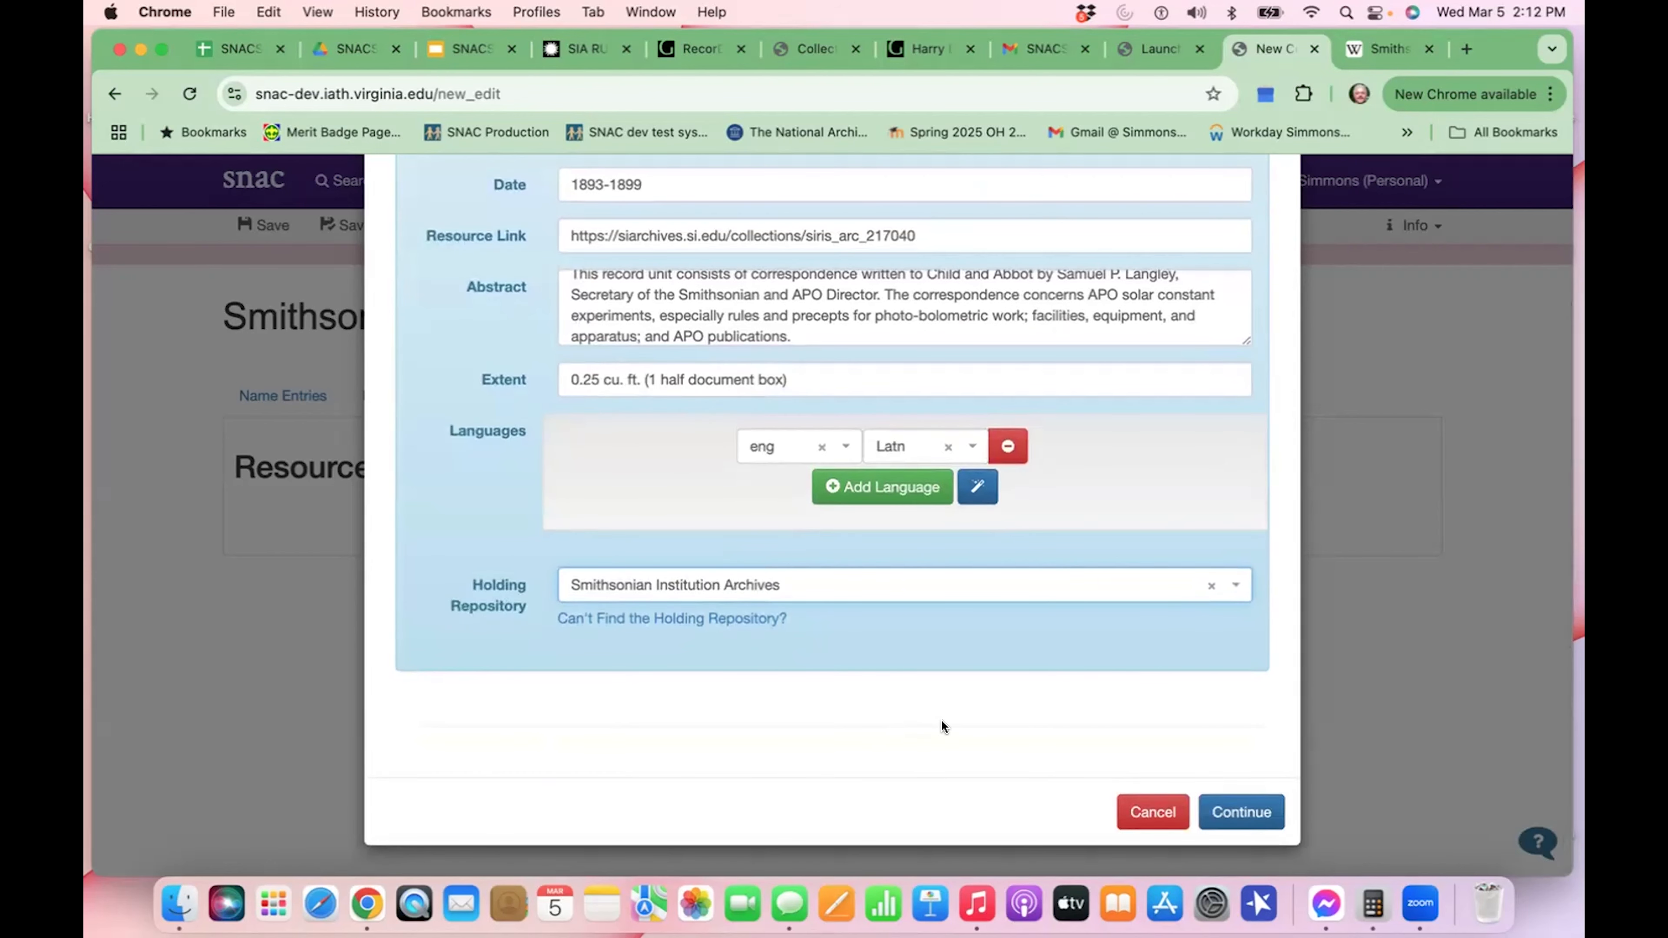
{"action": "left_click", "coordinate": [1243, 814]}
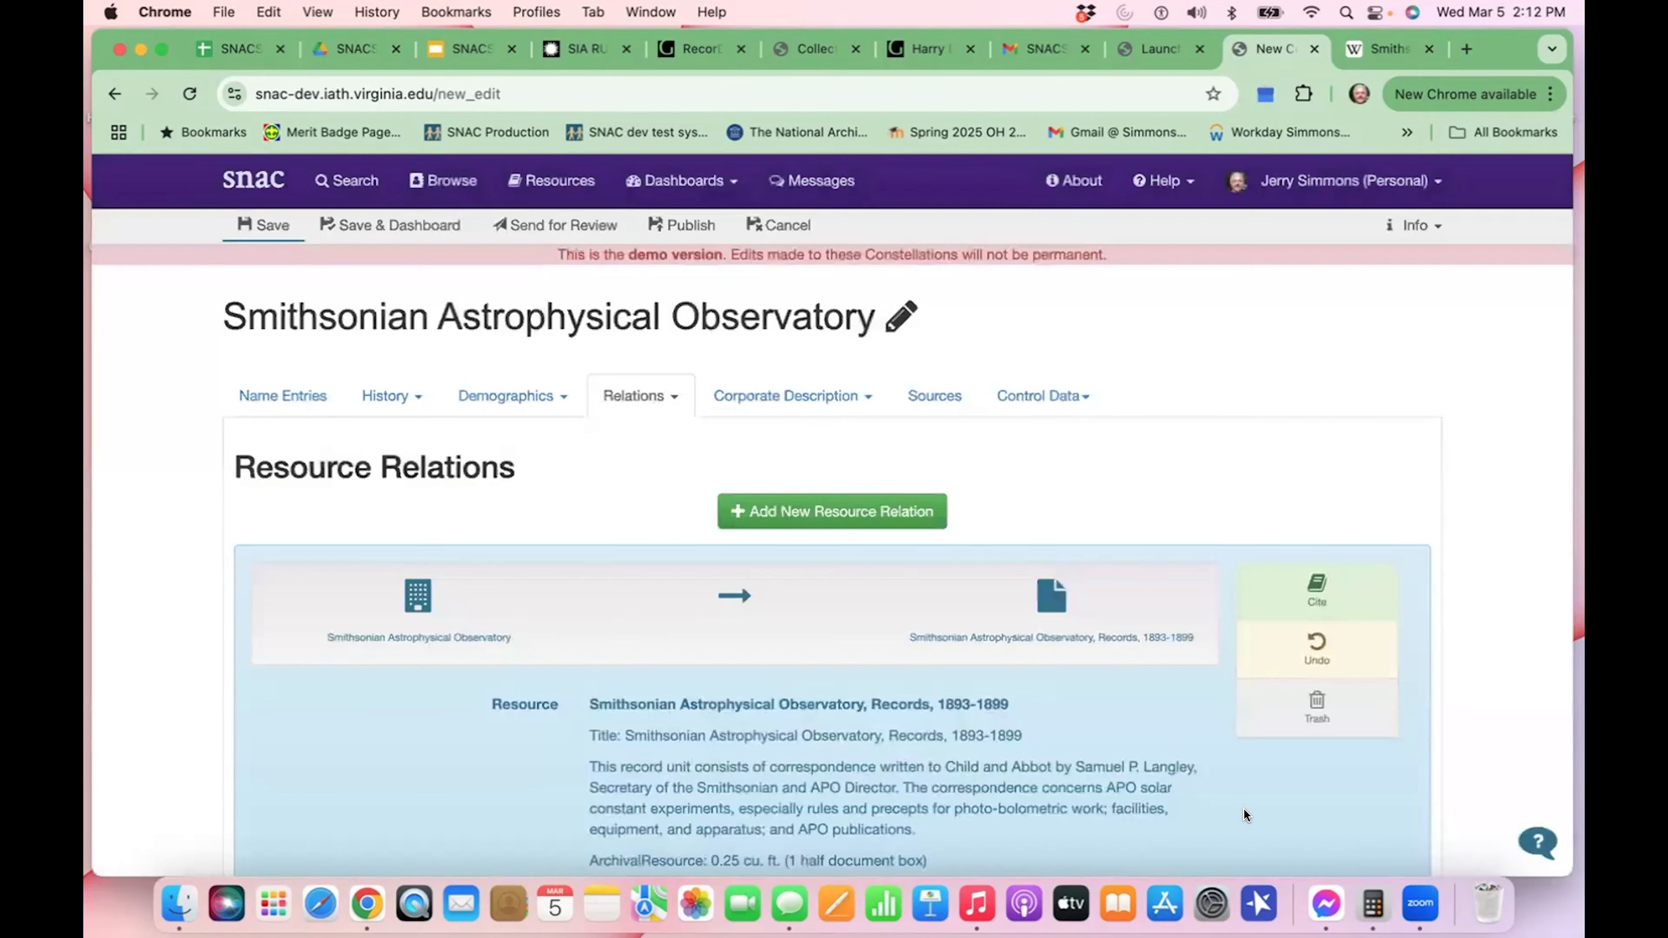
- Set the role of the new resource relation to creatorOf and save the constellation
{"action": "scroll", "coordinate": [1198, 729], "scroll_direction": "down", "scroll_amount": 4}
{"action": "scroll", "coordinate": [1199, 731], "scroll_direction": "down", "scroll_amount": 3}
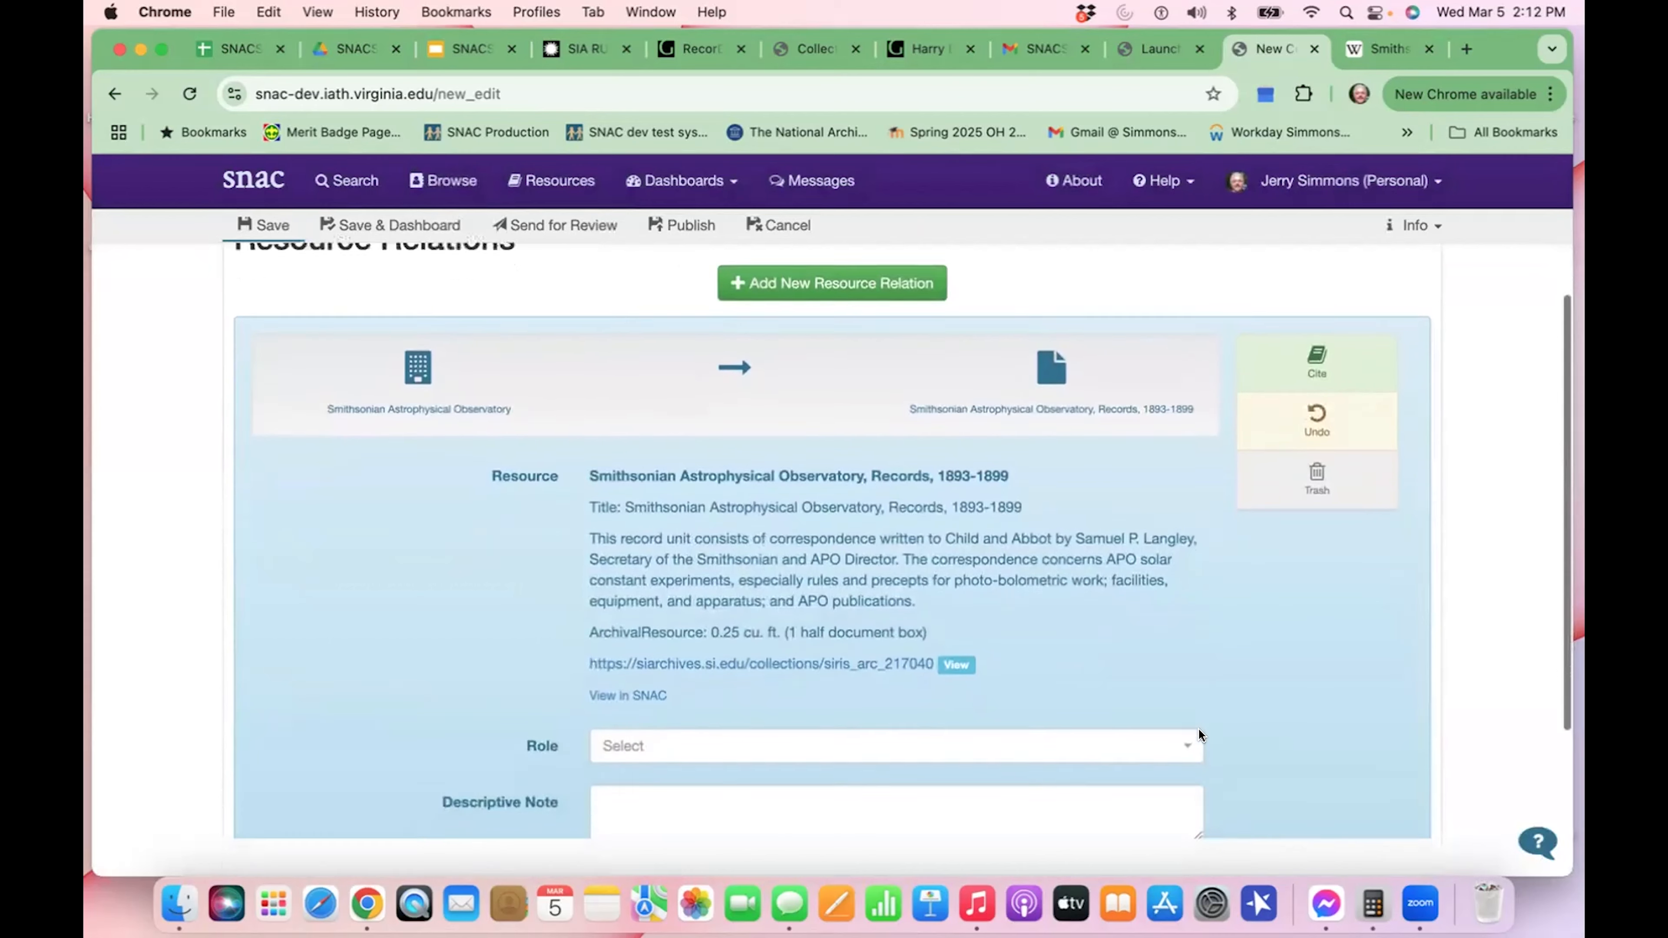
{"action": "scroll", "coordinate": [1199, 731], "scroll_direction": "up", "scroll_amount": 2}
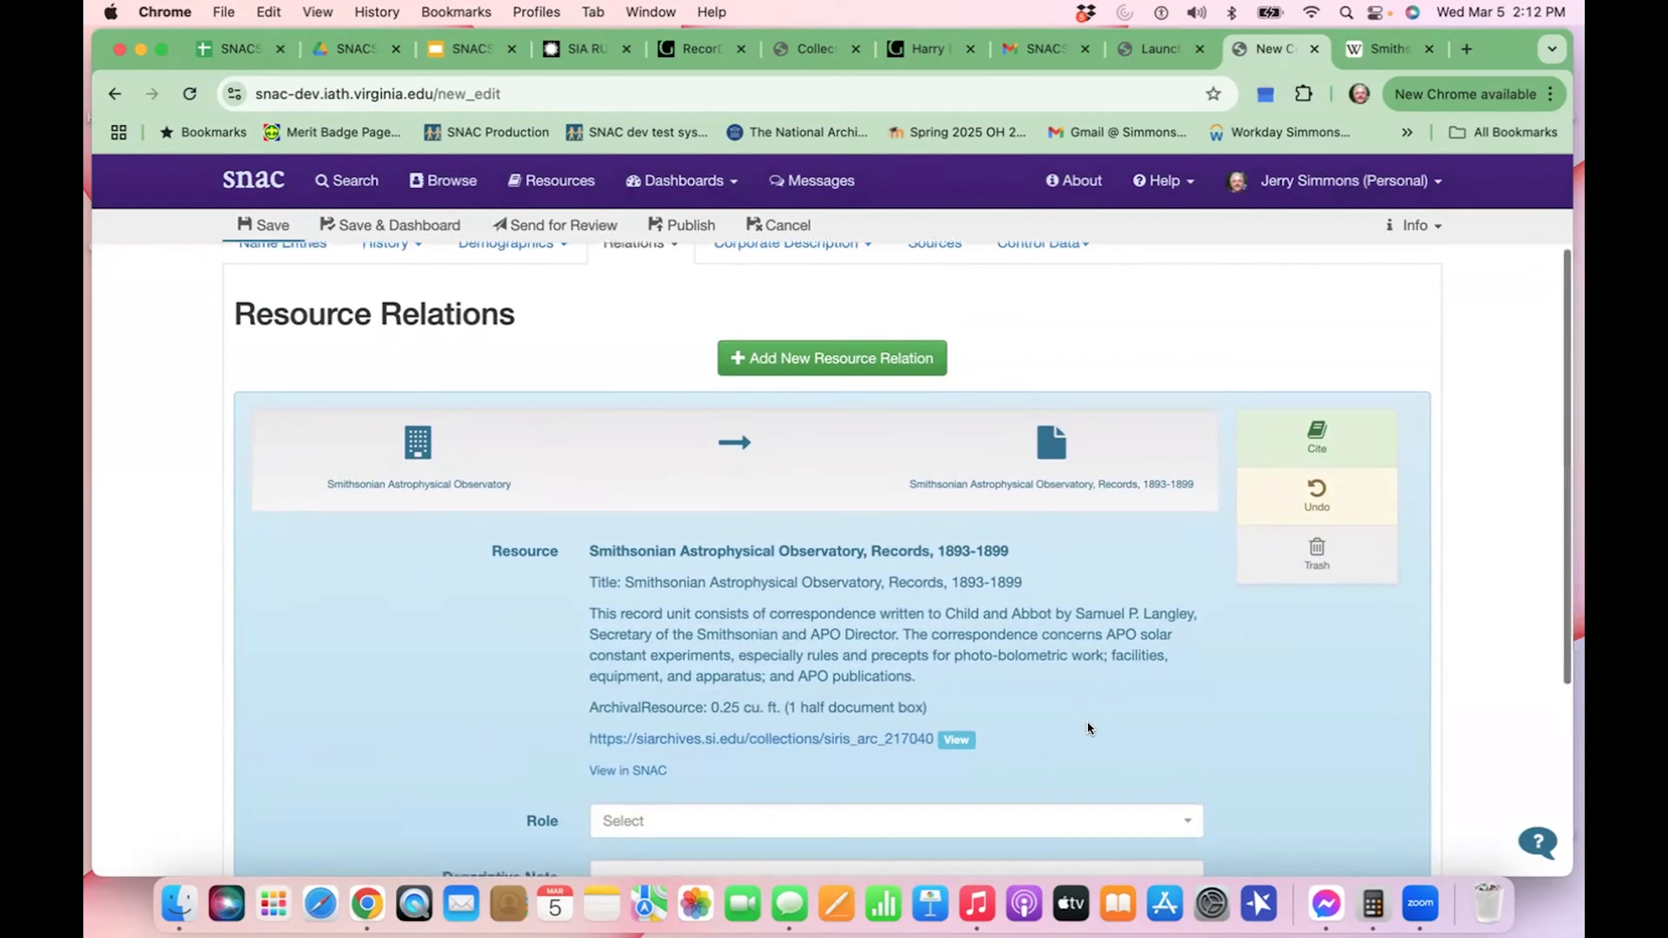
{"action": "scroll", "coordinate": [1087, 720], "scroll_direction": "down", "scroll_amount": 3}
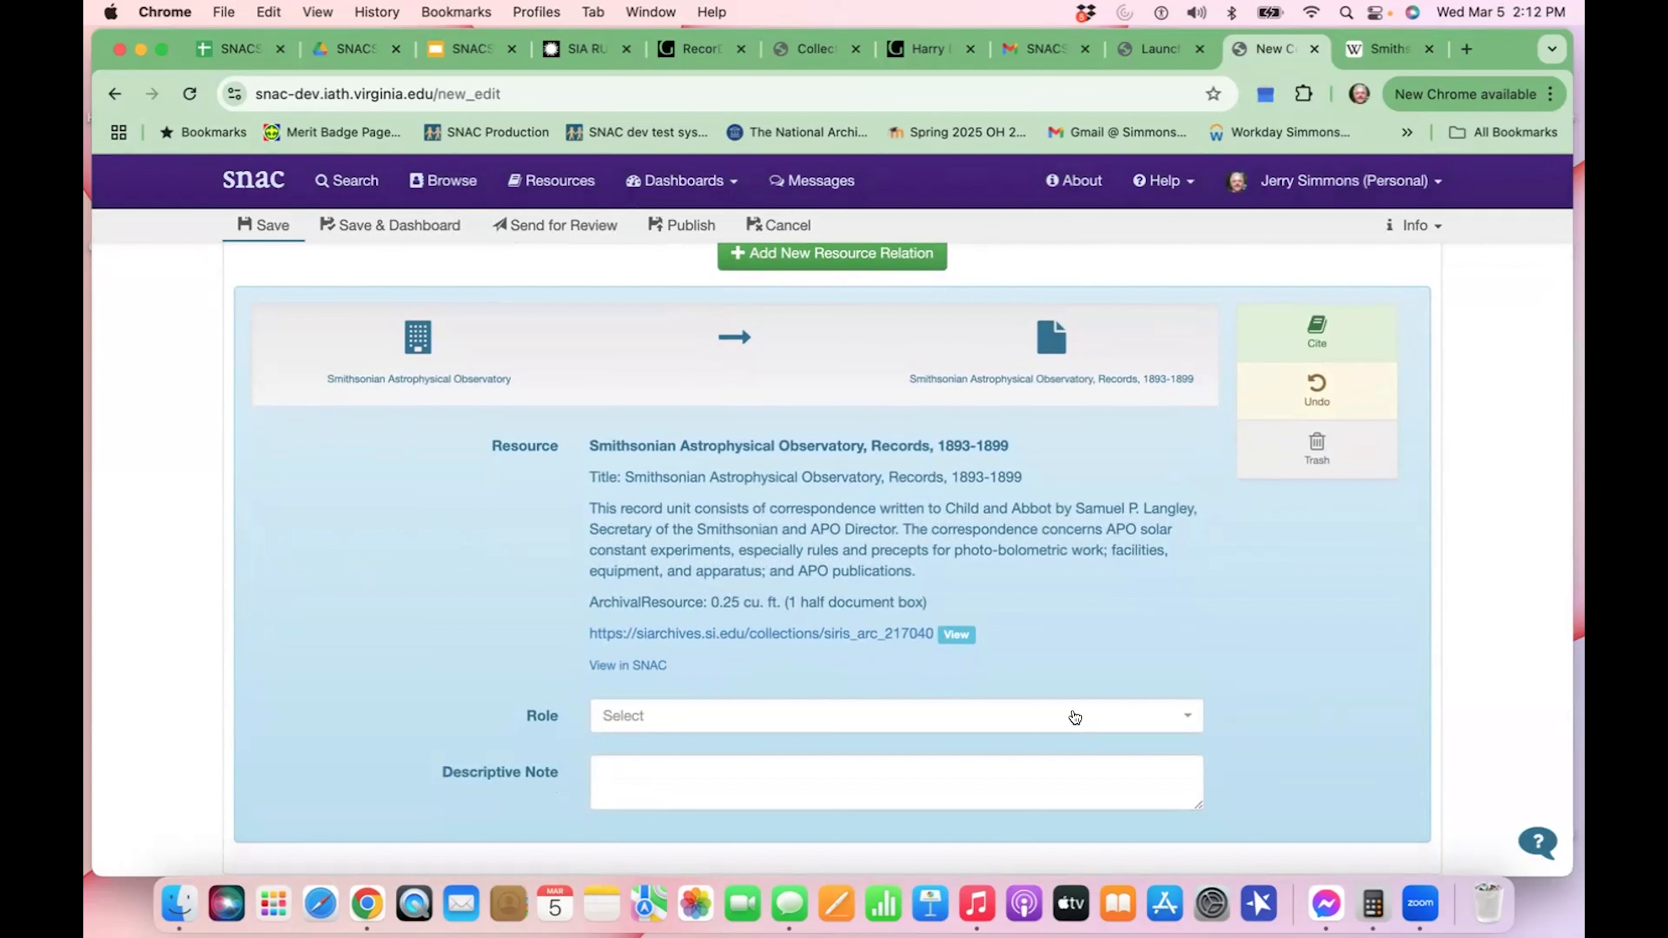
{"action": "left_click", "coordinate": [1075, 717]}
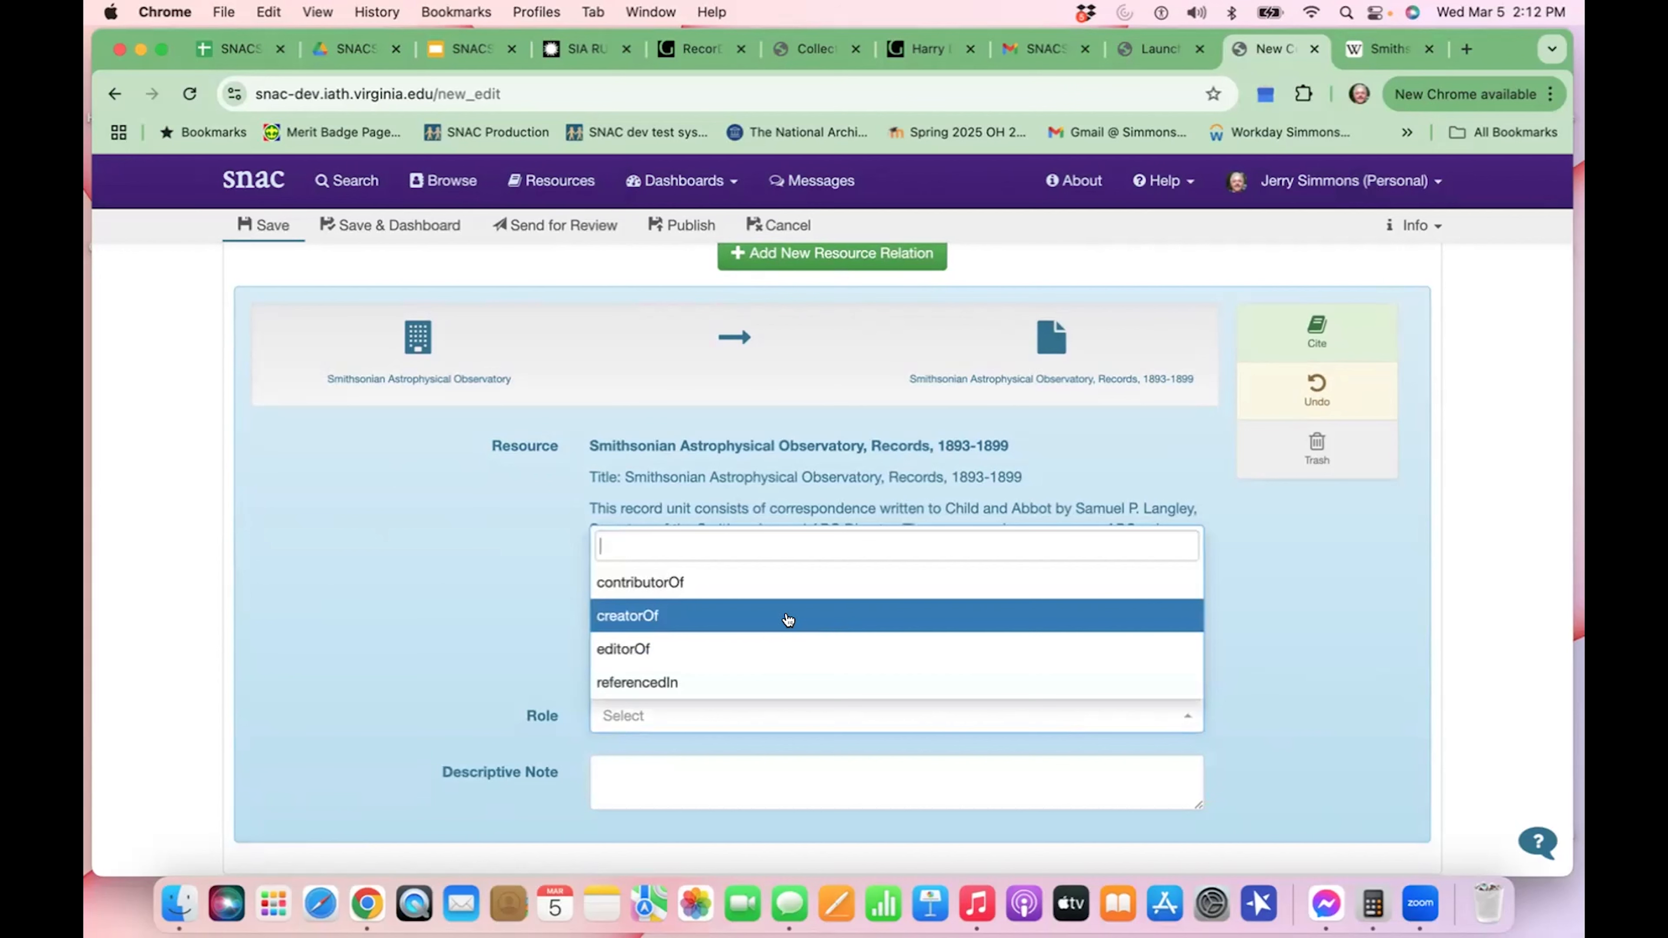
{"action": "left_click", "coordinate": [772, 613]}
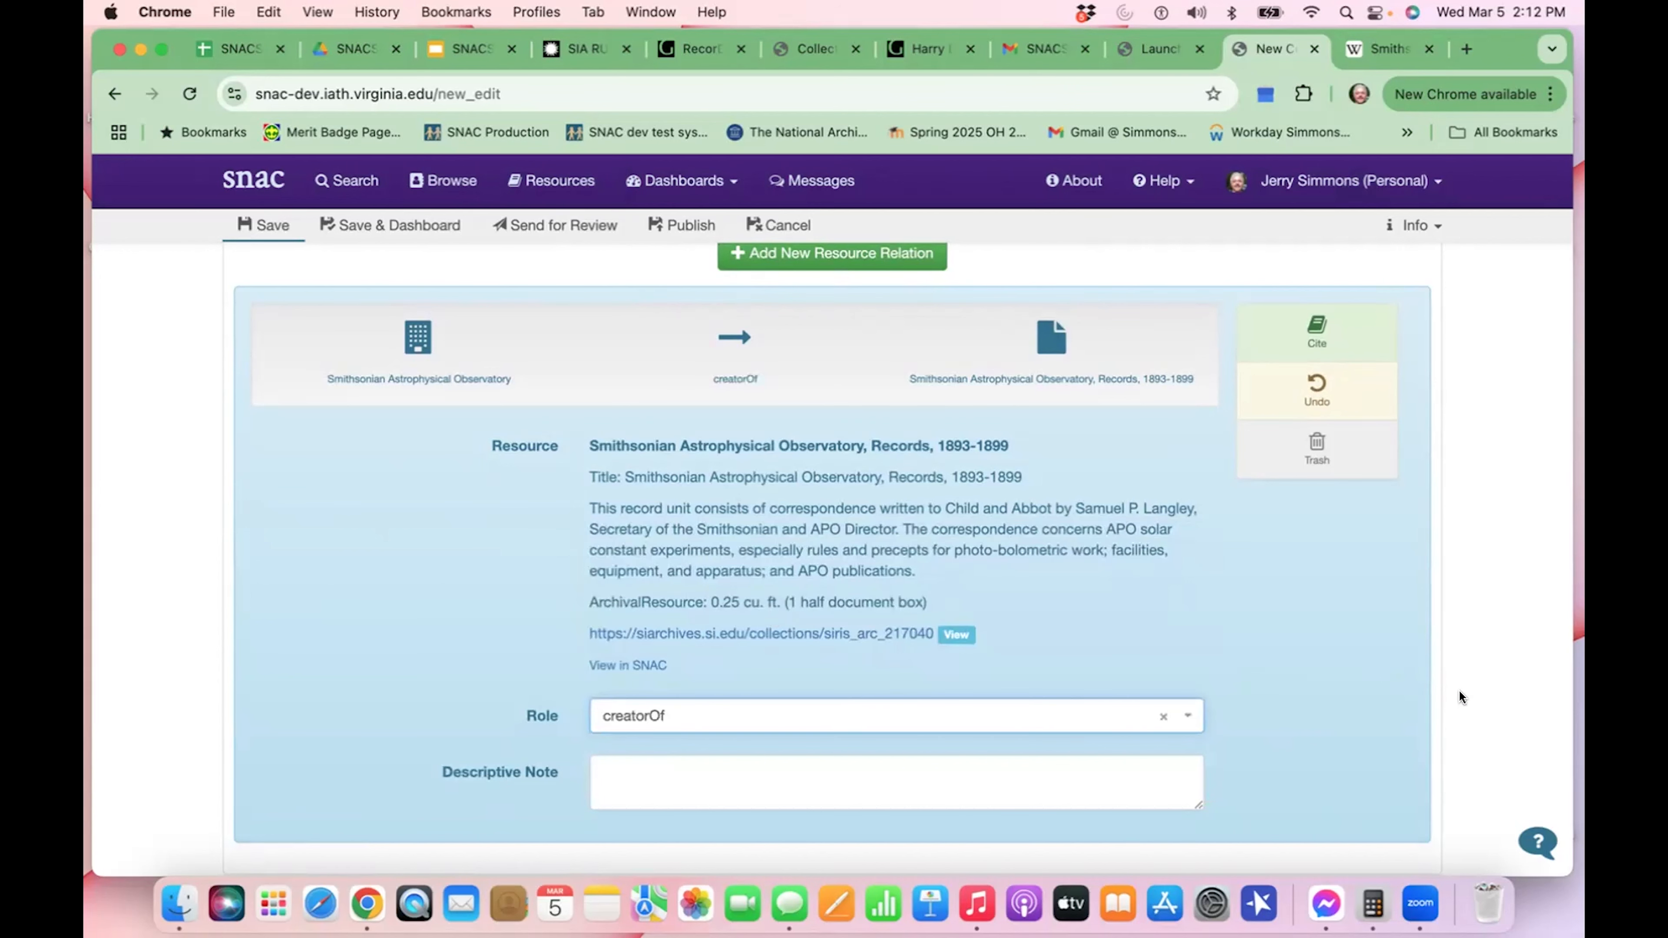
{"action": "left_click", "coordinate": [281, 223]}
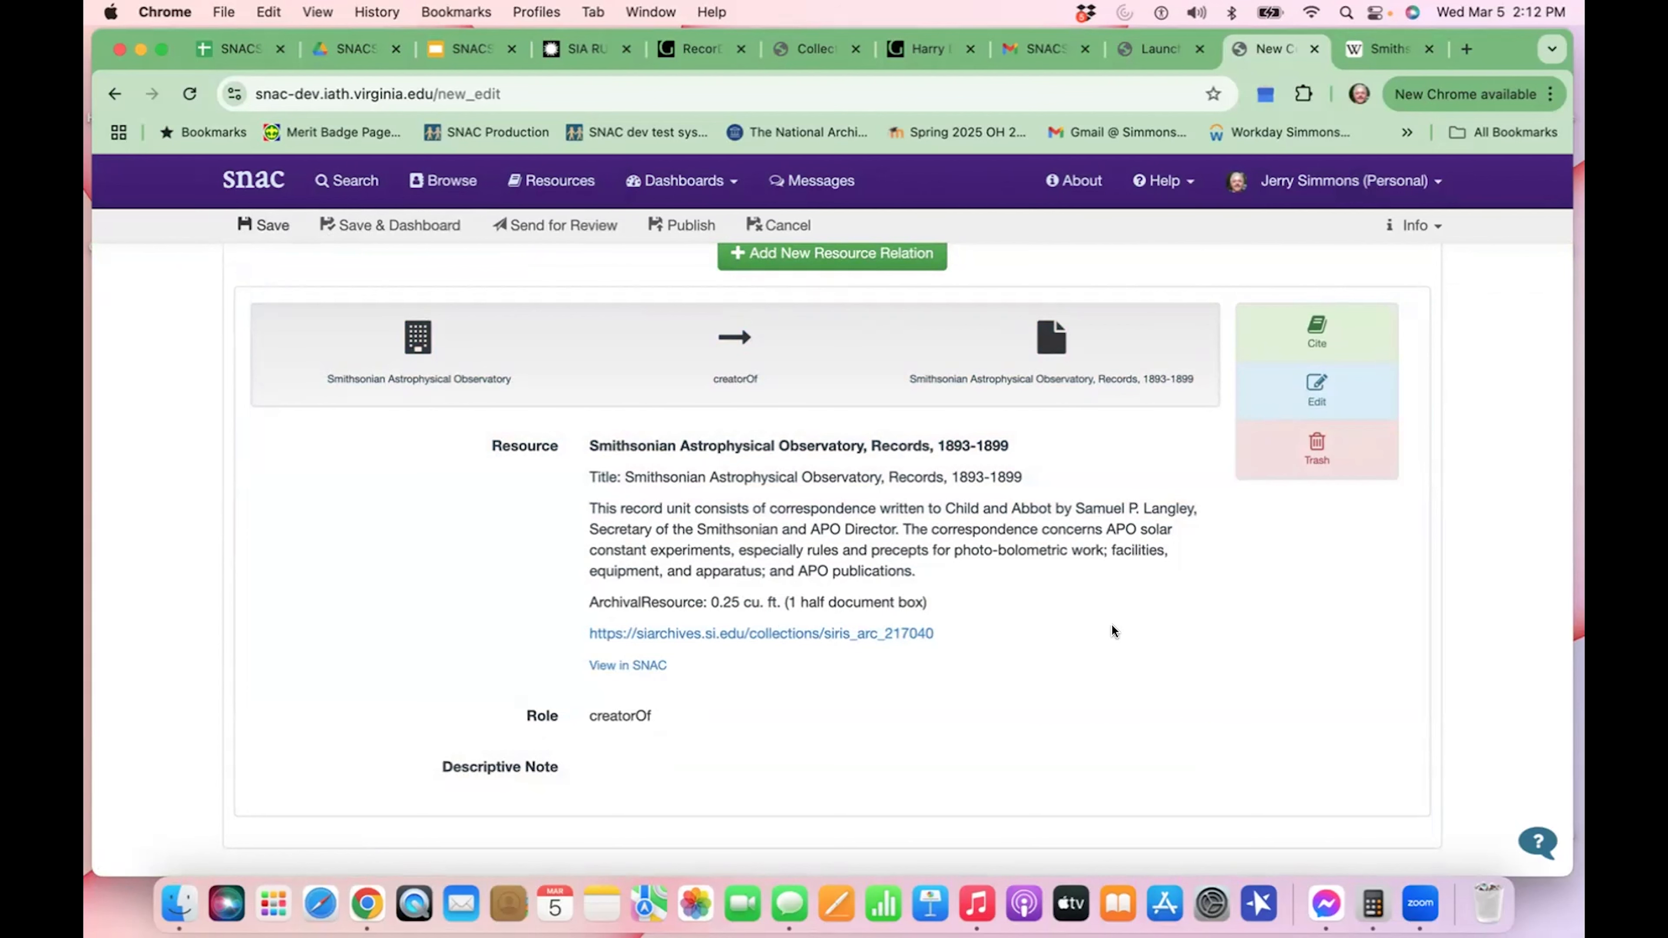
- Open the constellation's Internal CPF Relations section
{"action": "scroll", "coordinate": [1114, 592], "scroll_direction": "up", "scroll_amount": 3}
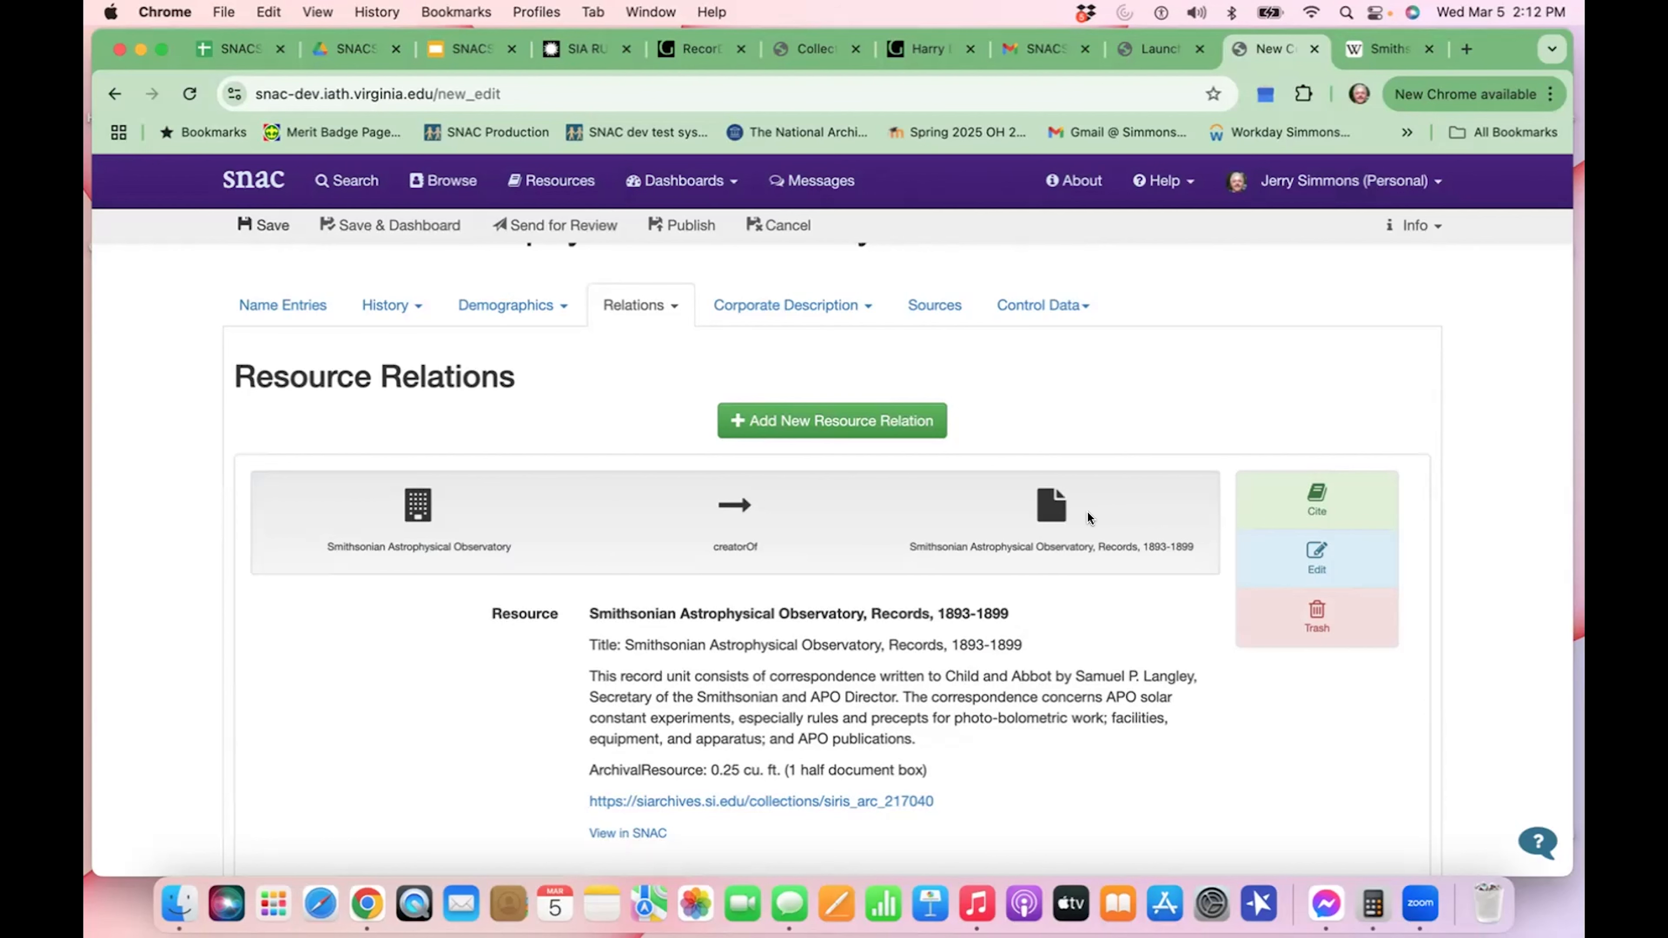
{"action": "scroll", "coordinate": [1087, 515], "scroll_direction": "up", "scroll_amount": 1}
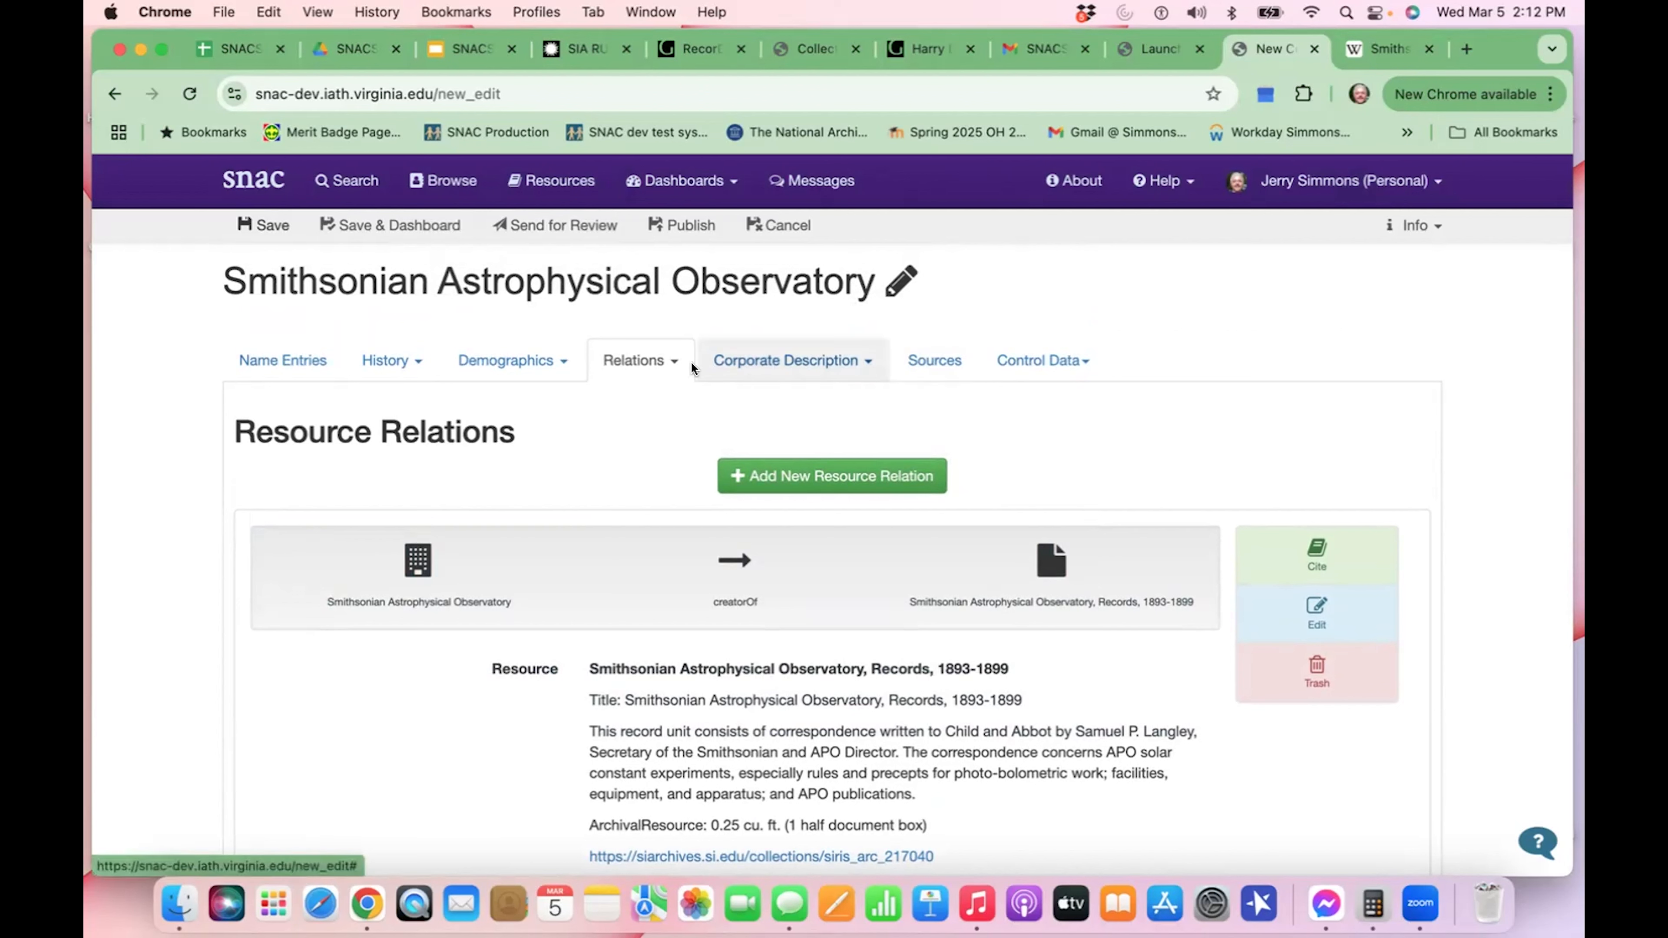
{"action": "left_click", "coordinate": [670, 358]}
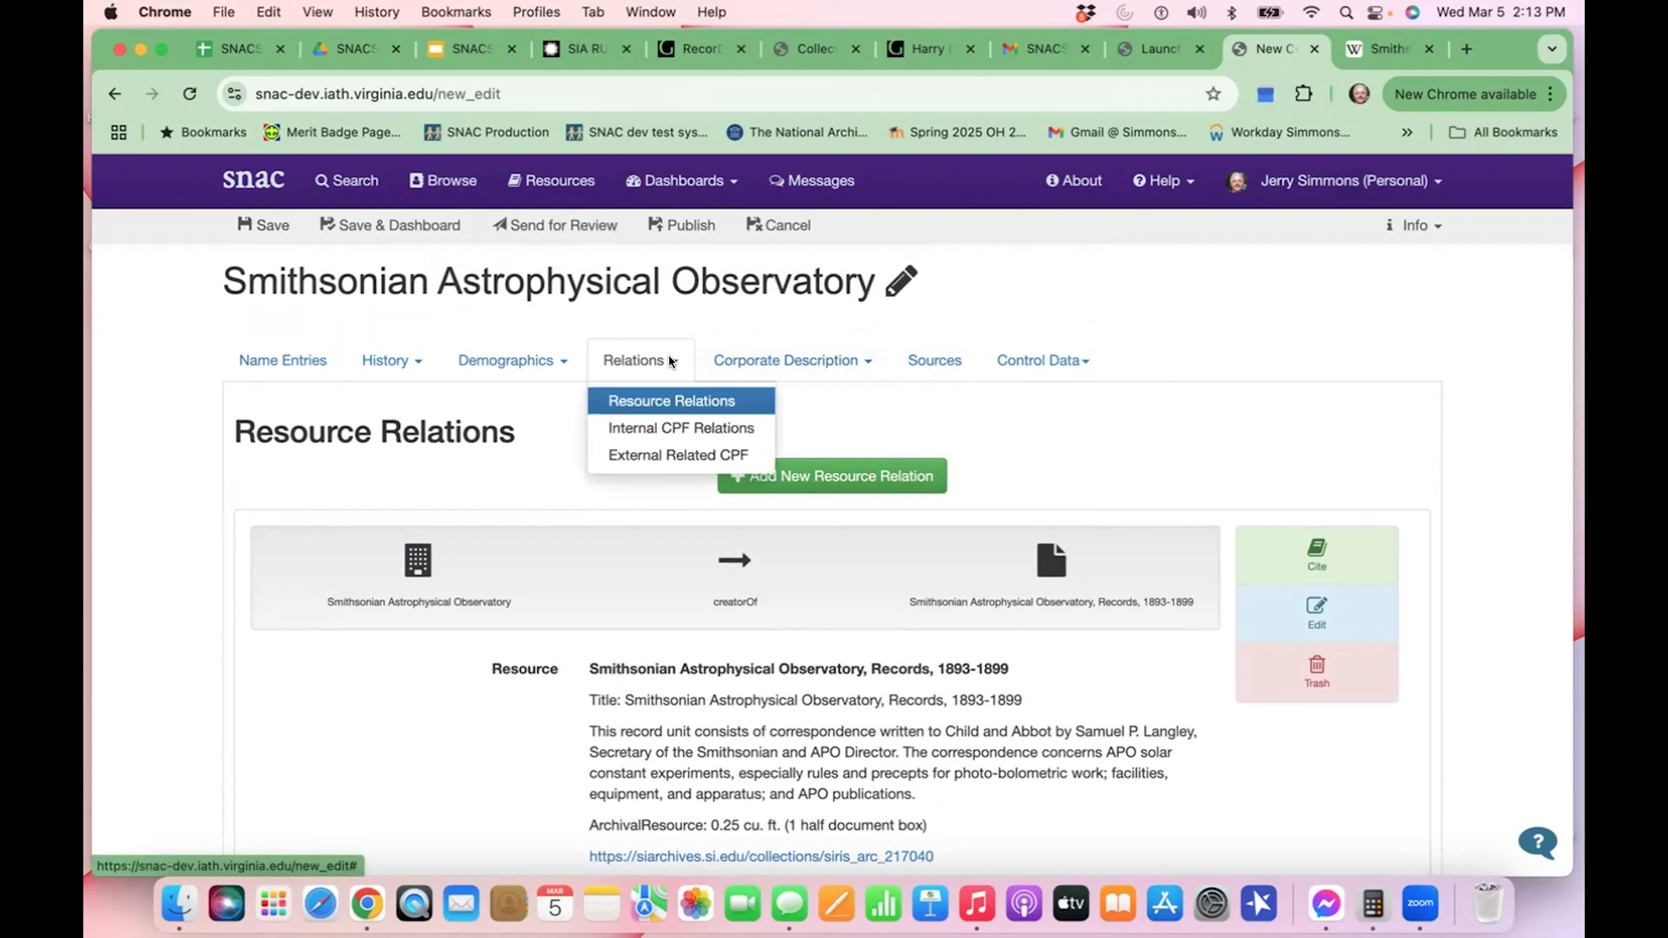
{"action": "left_click", "coordinate": [708, 429]}
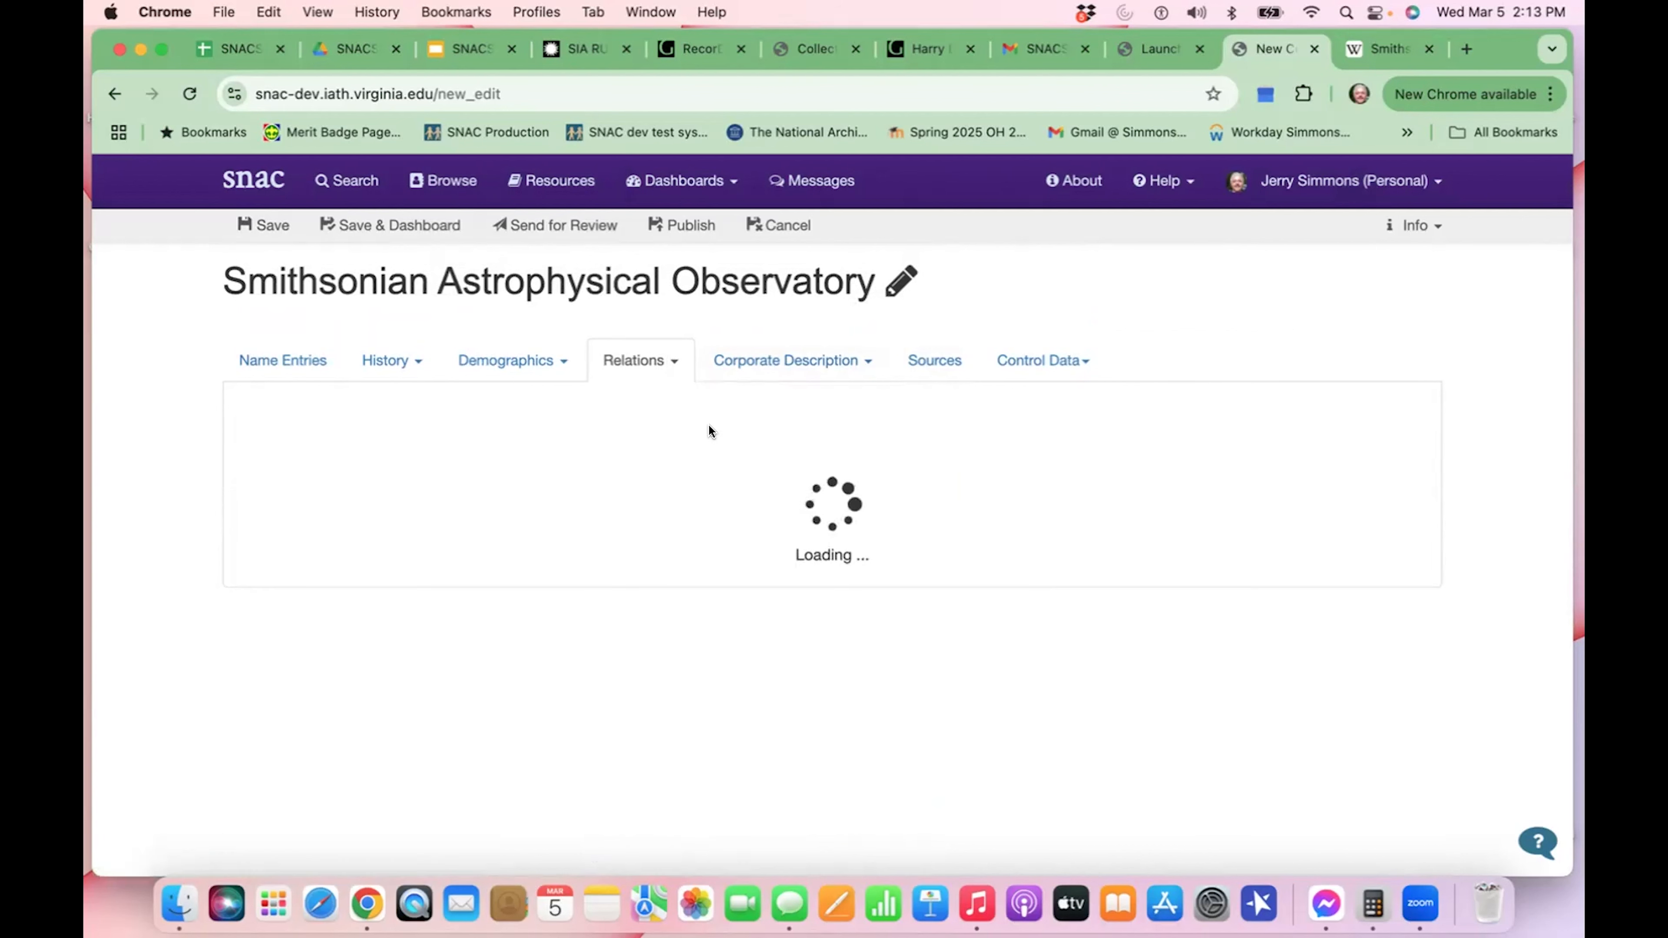
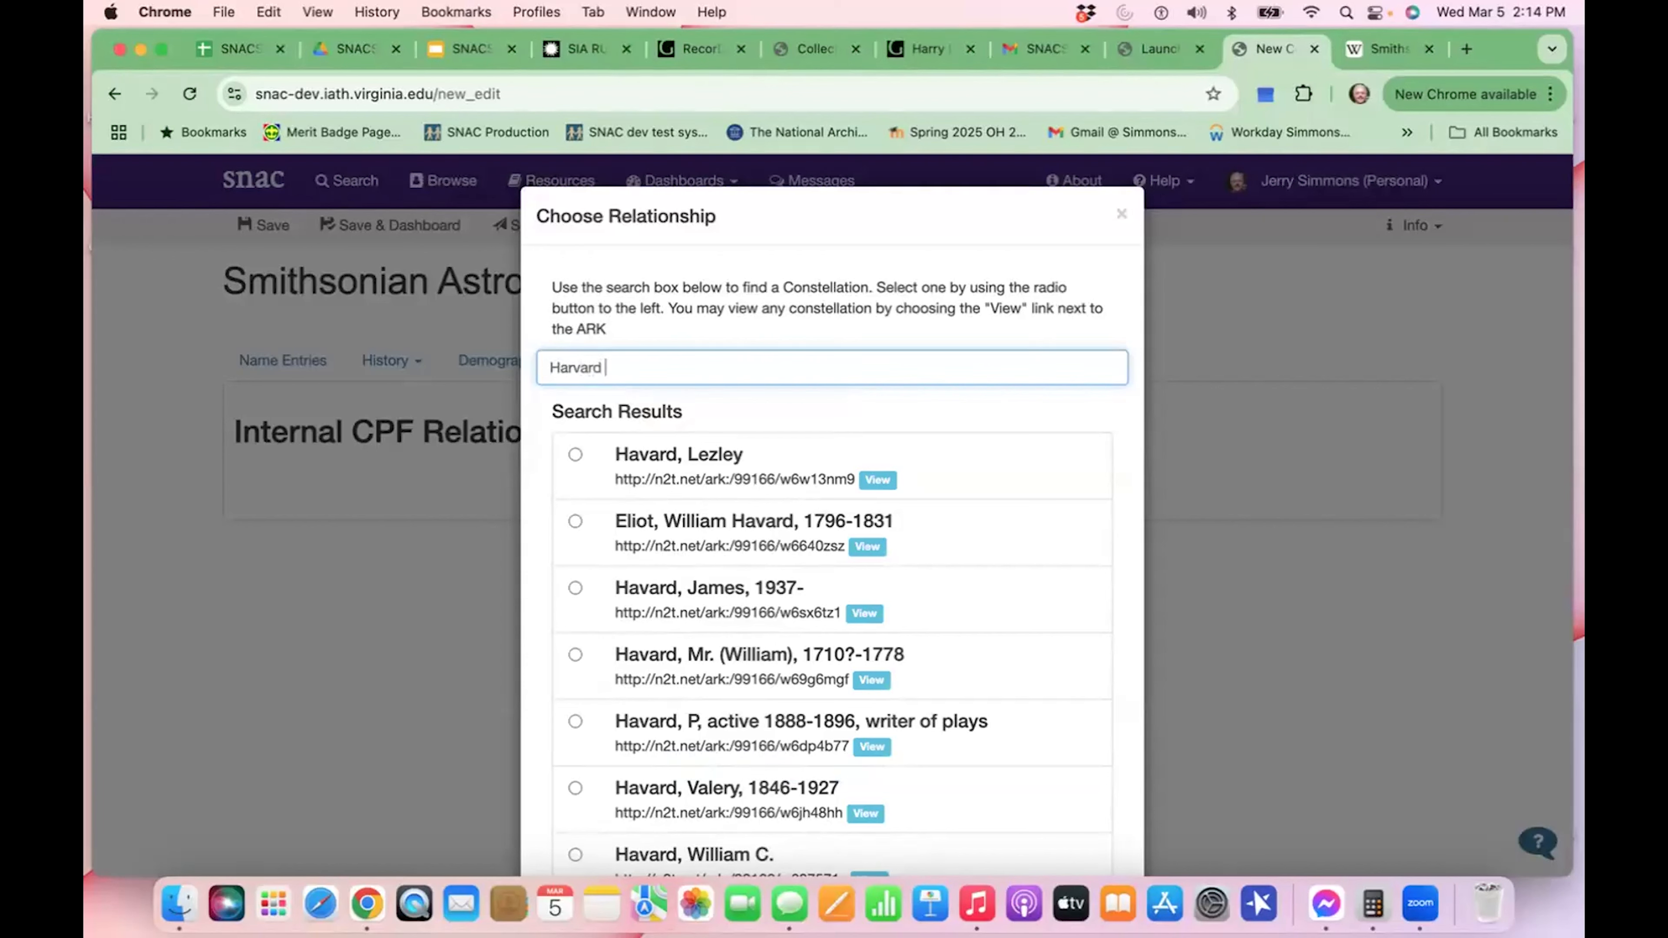
- Search constellations for "Harvard College obser" and create a relation to Harvard College Observatory
{"action": "type", "text": "Co"}
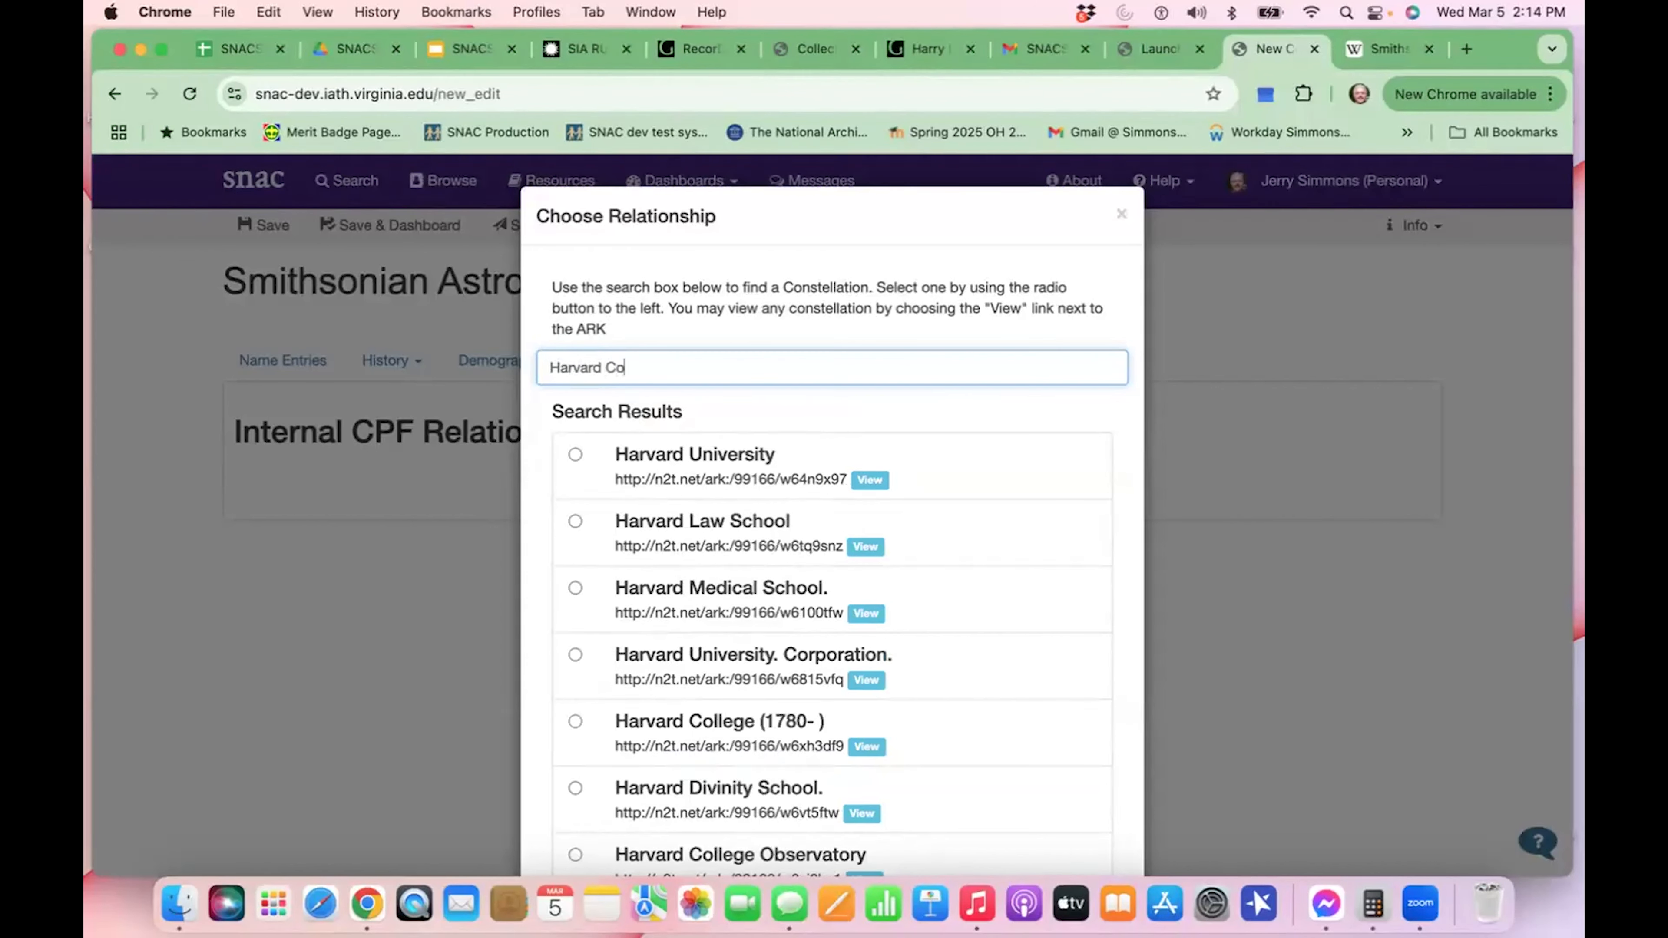
{"action": "type", "text": "llege Pb"}
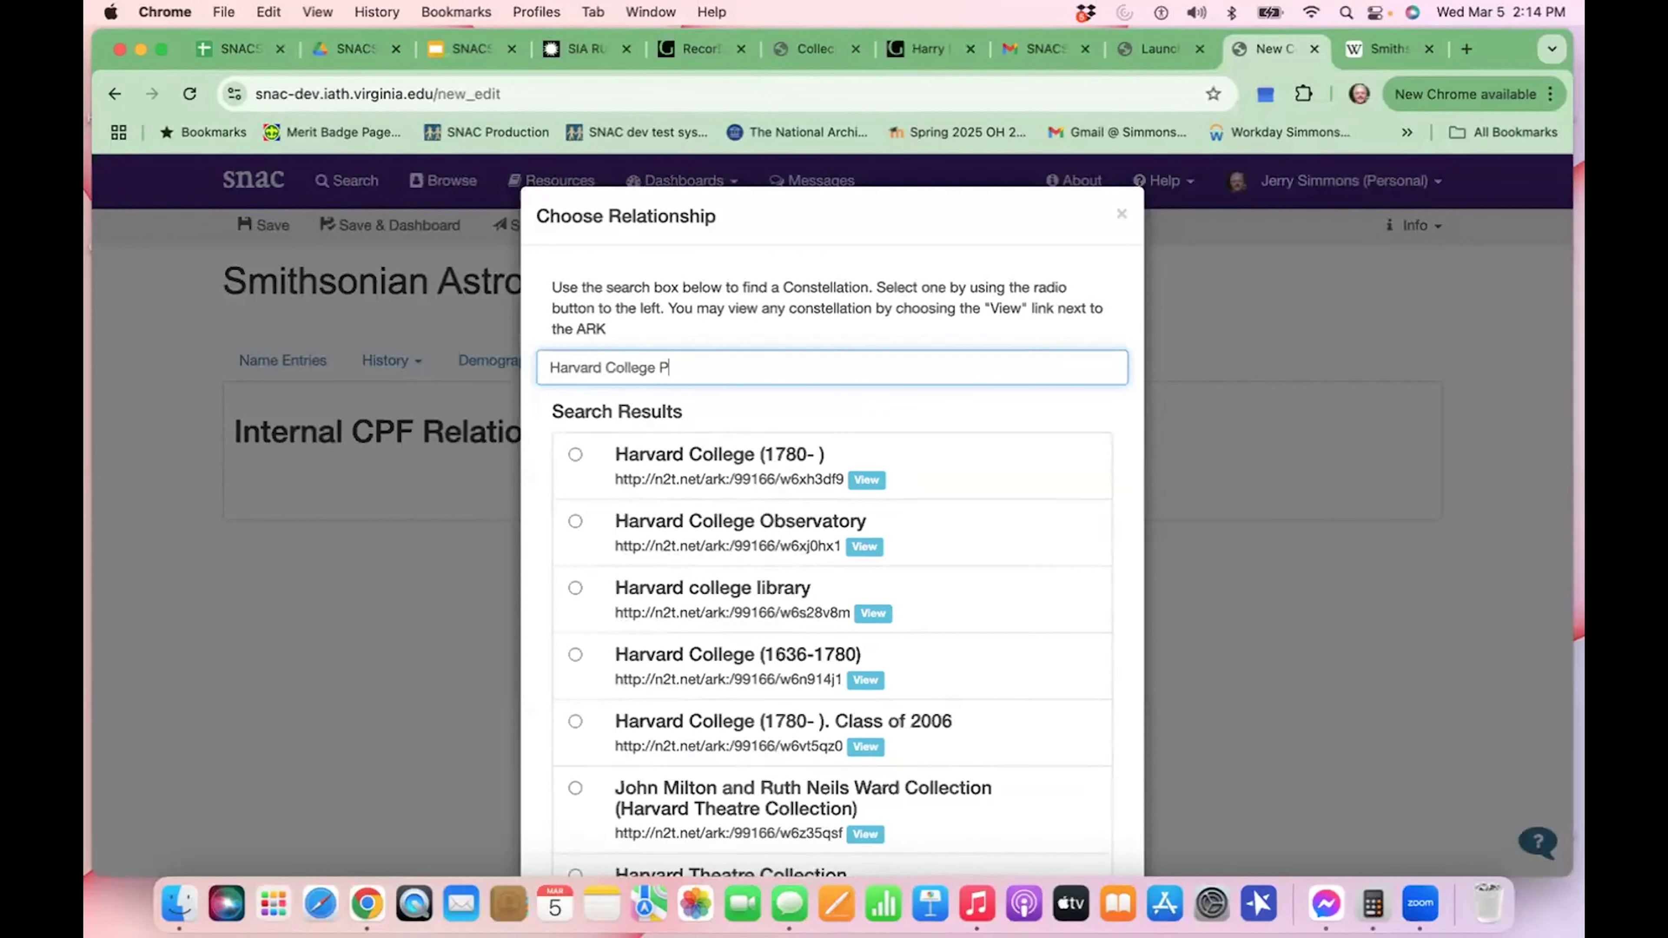
{"action": "key", "text": "BackSpace"}
{"action": "key", "text": "BackSpace"}
{"action": "type", "text": "obe"}
{"action": "key", "text": "BackSpace"}
{"action": "type", "text": "ser"}
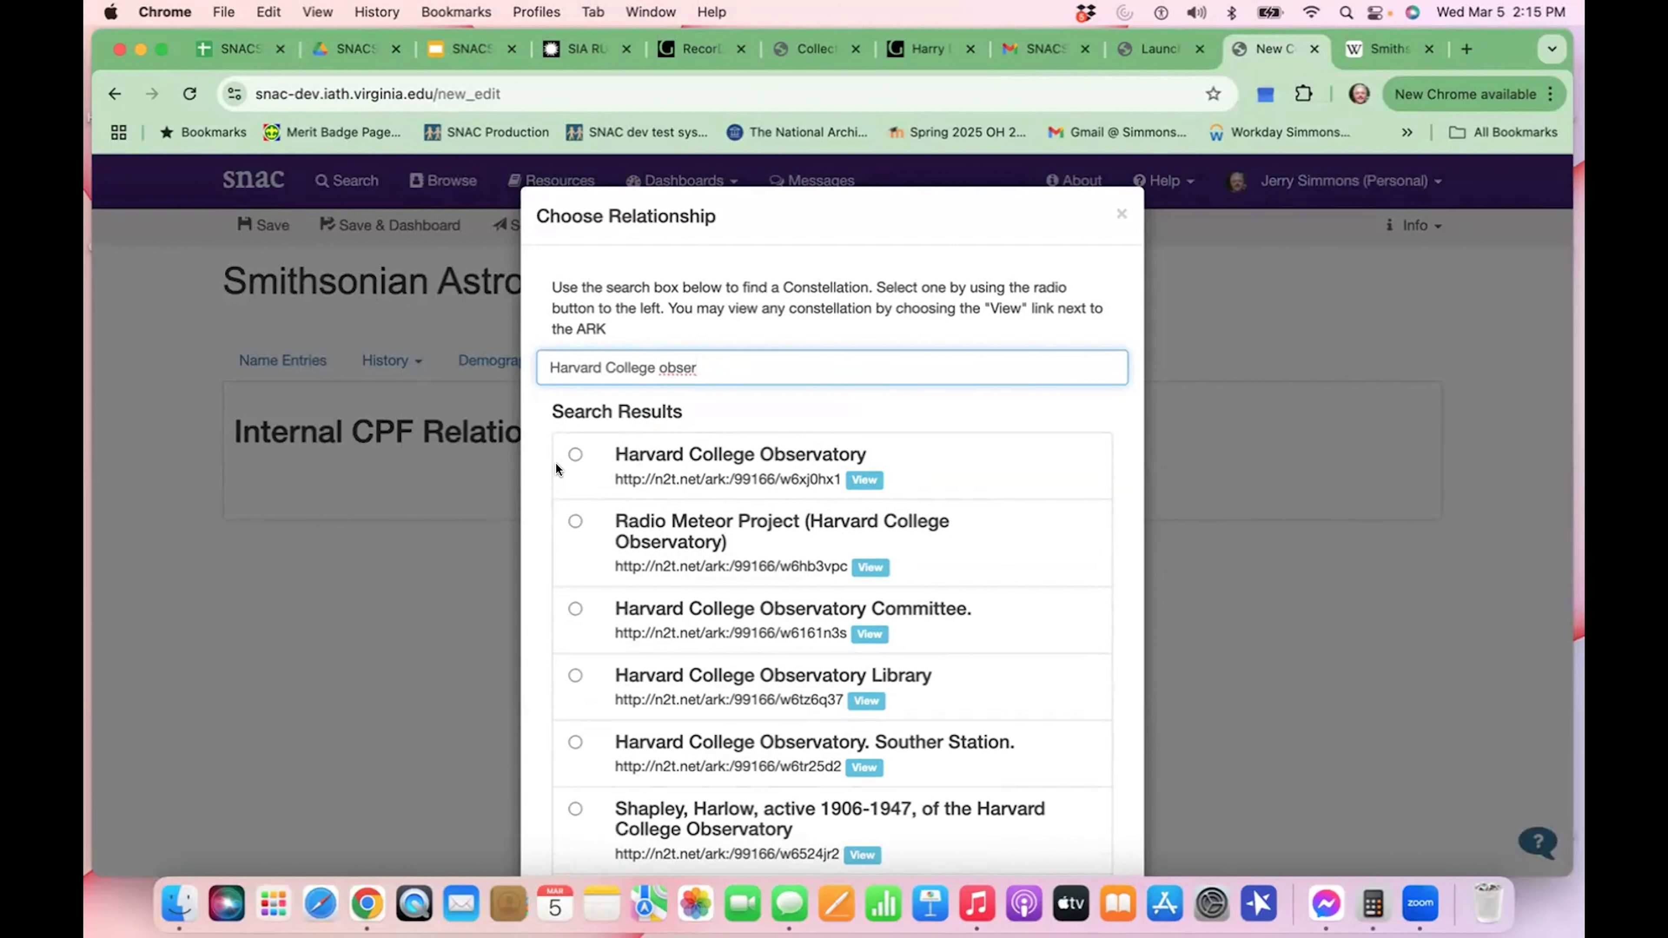
{"action": "left_click", "coordinate": [574, 452]}
{"action": "left_click", "coordinate": [575, 453]}
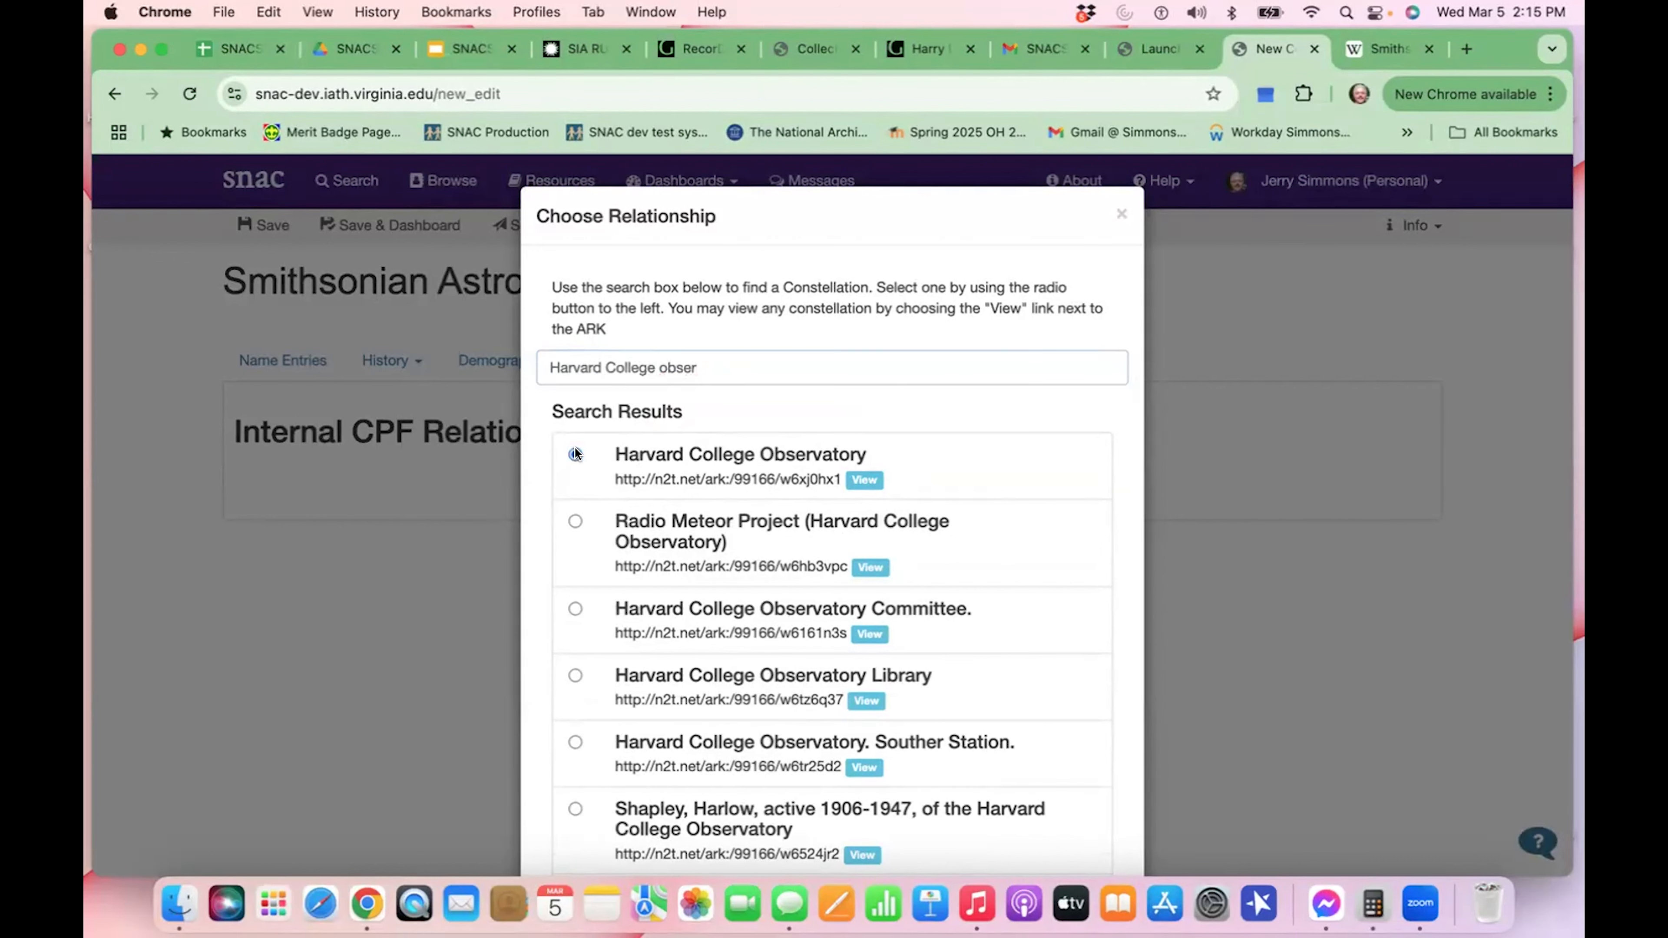
{"action": "scroll", "coordinate": [811, 540], "scroll_direction": "down", "scroll_amount": 3}
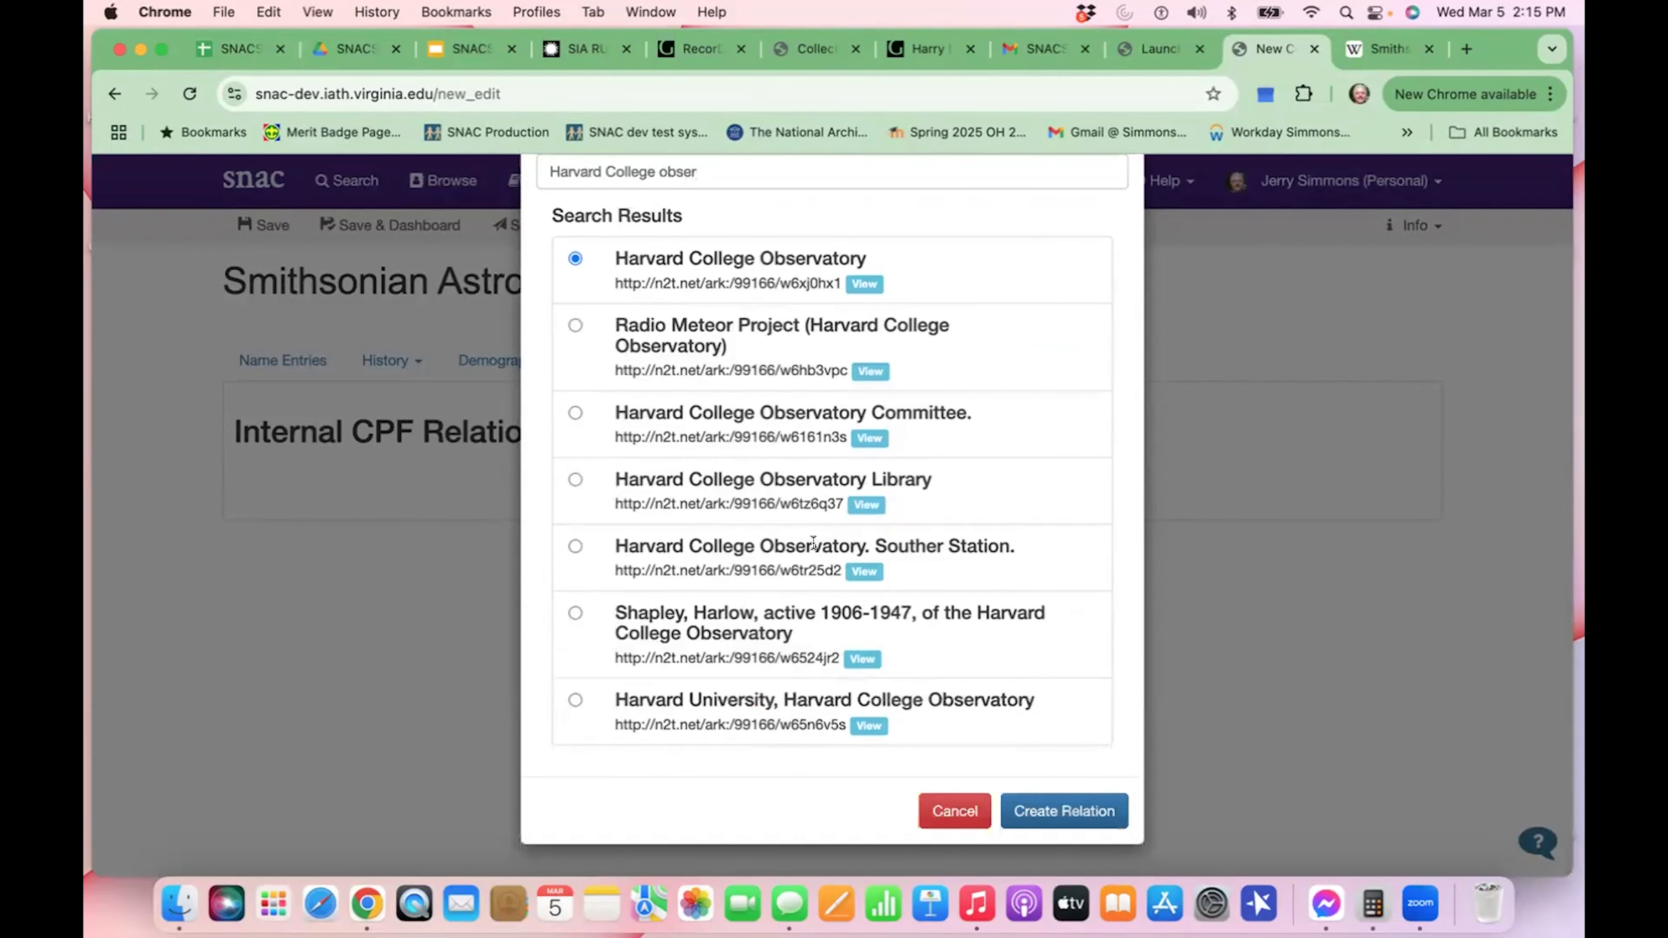
{"action": "left_click", "coordinate": [1104, 815]}
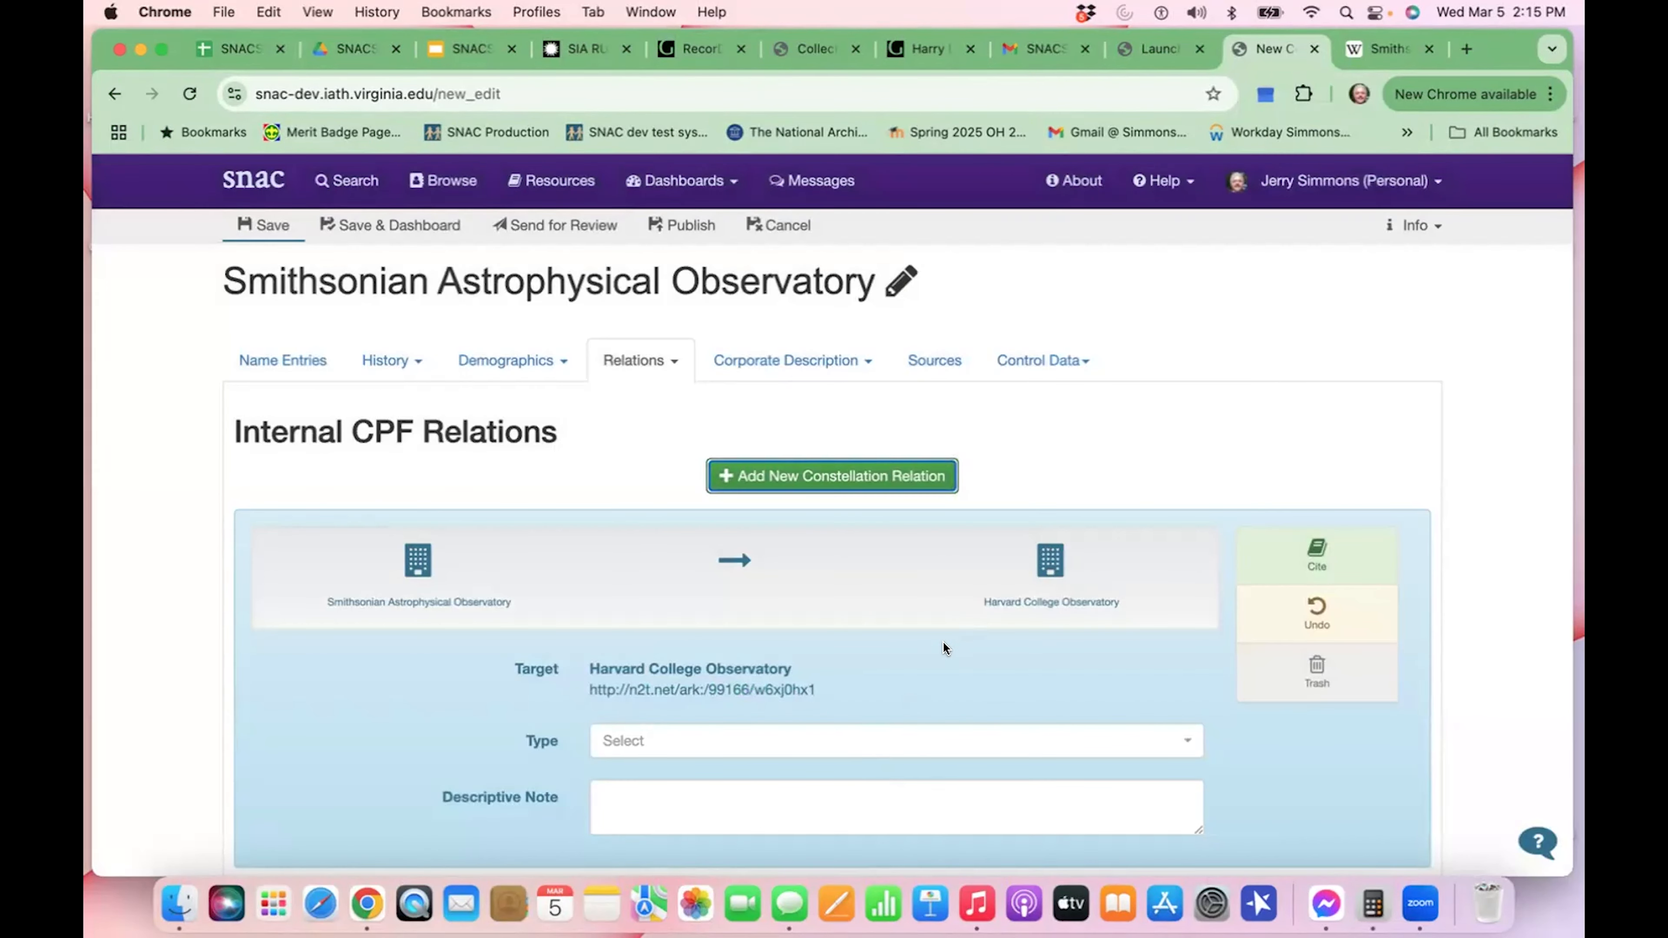
- Set the type of the relation to Harvard College Observatory to associatedWith, leaving the descriptive note empty
{"action": "scroll", "coordinate": [942, 640], "scroll_direction": "down", "scroll_amount": 3}
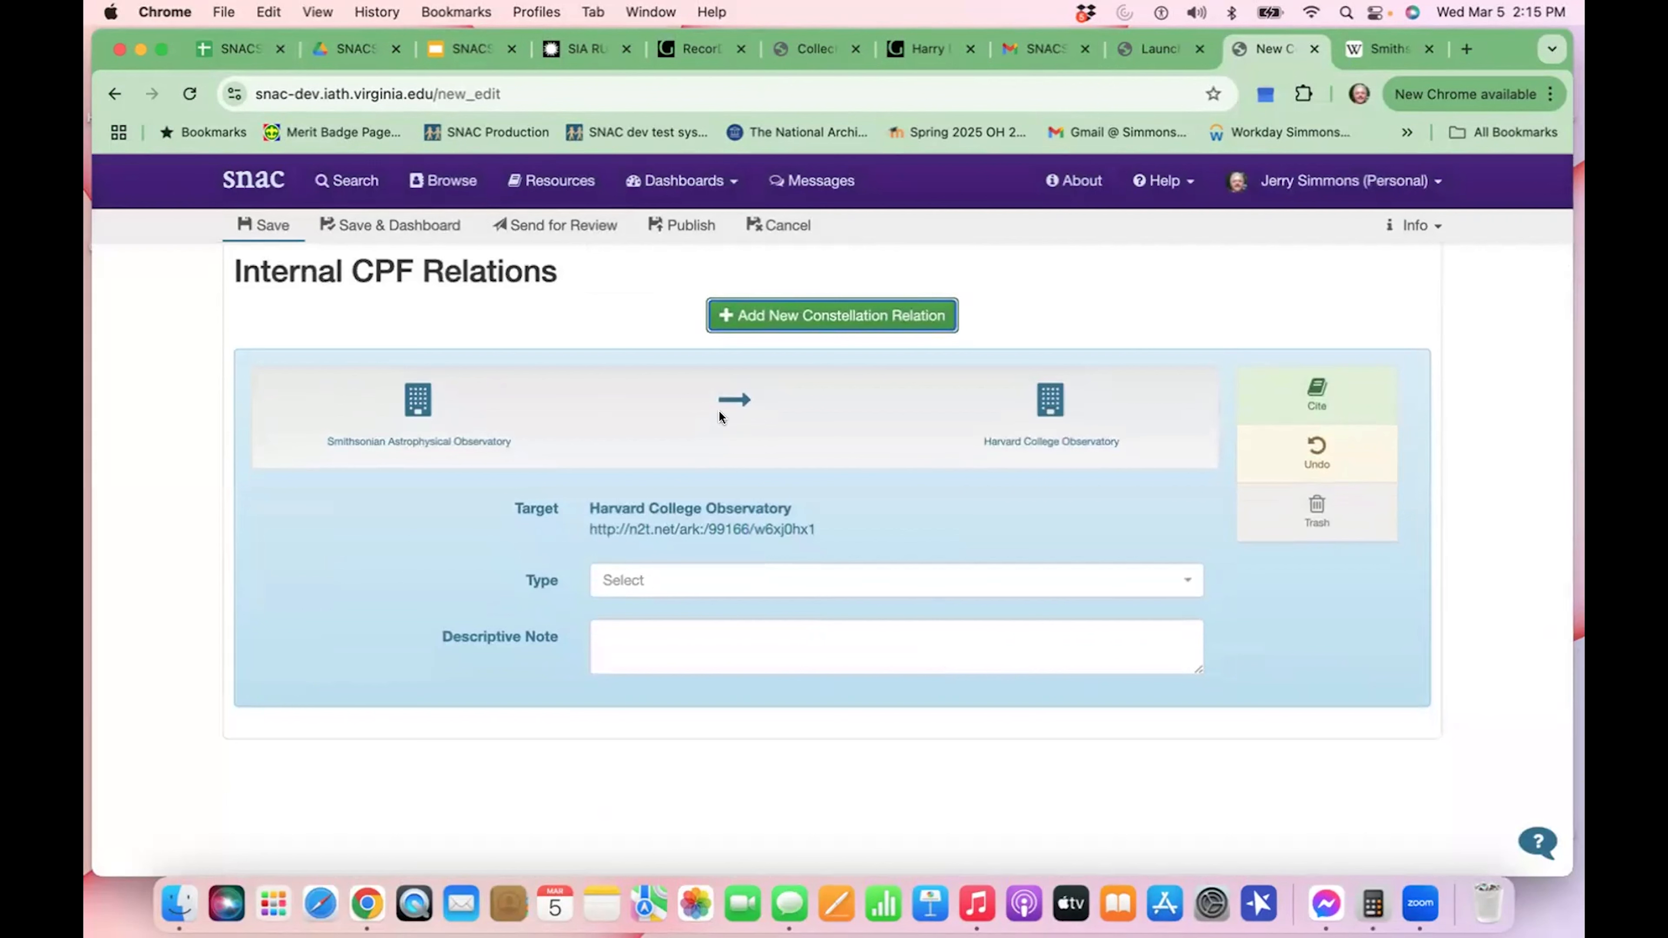
{"action": "left_click", "coordinate": [784, 587]}
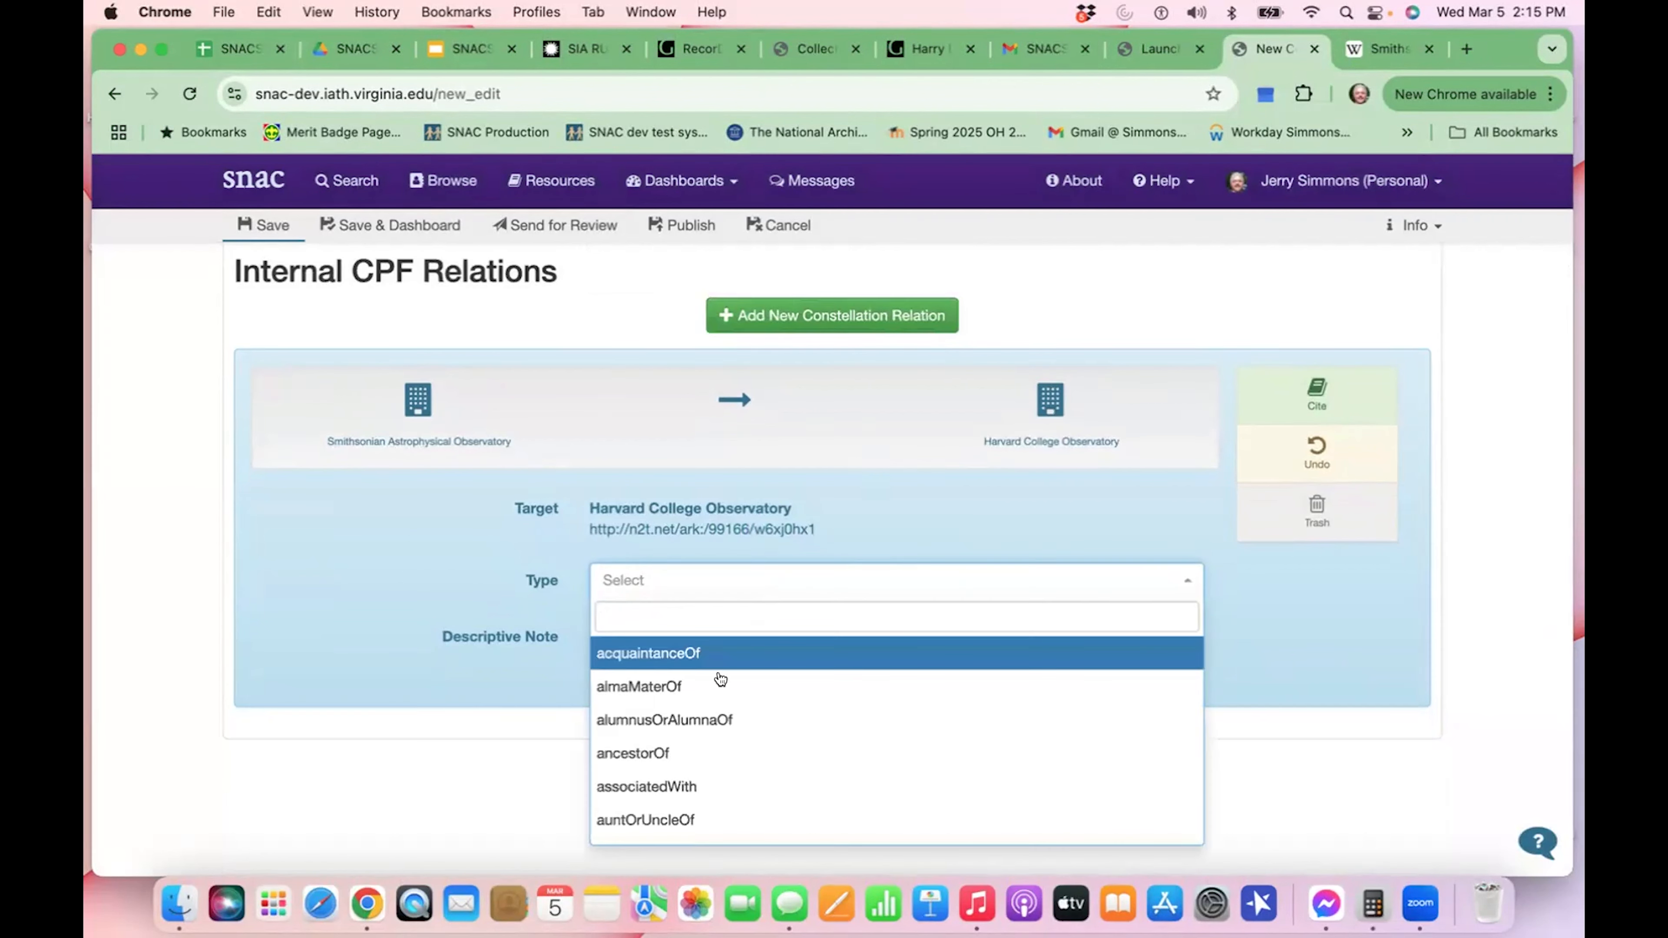
{"action": "left_click", "coordinate": [689, 785]}
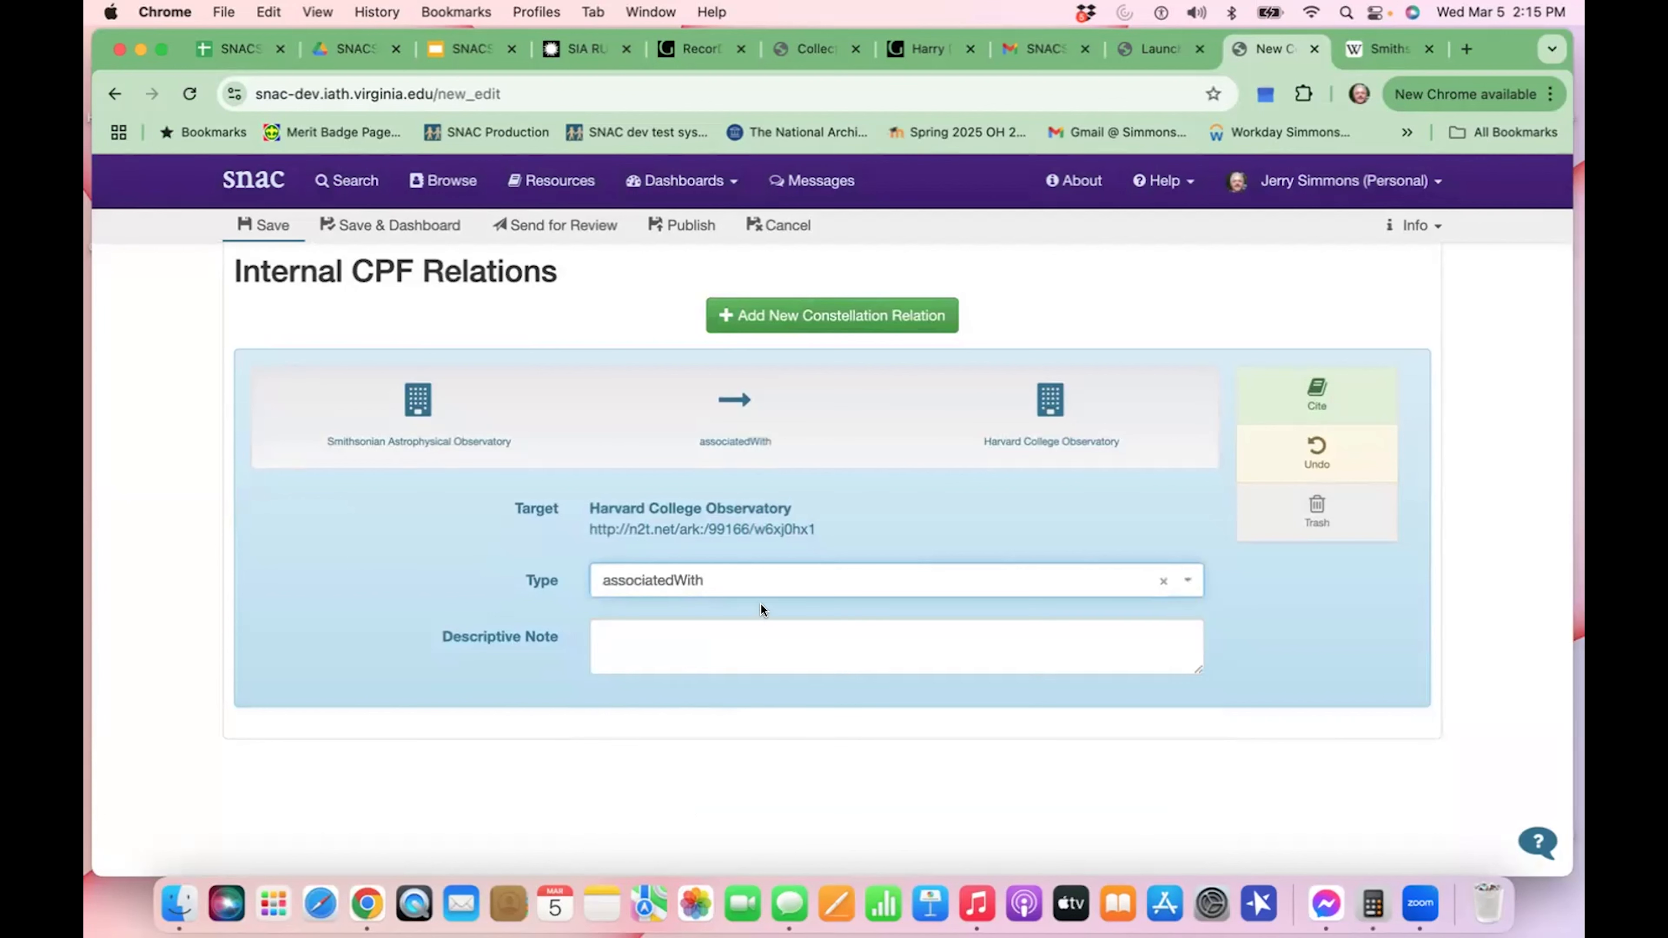
{"action": "left_click", "coordinate": [767, 582]}
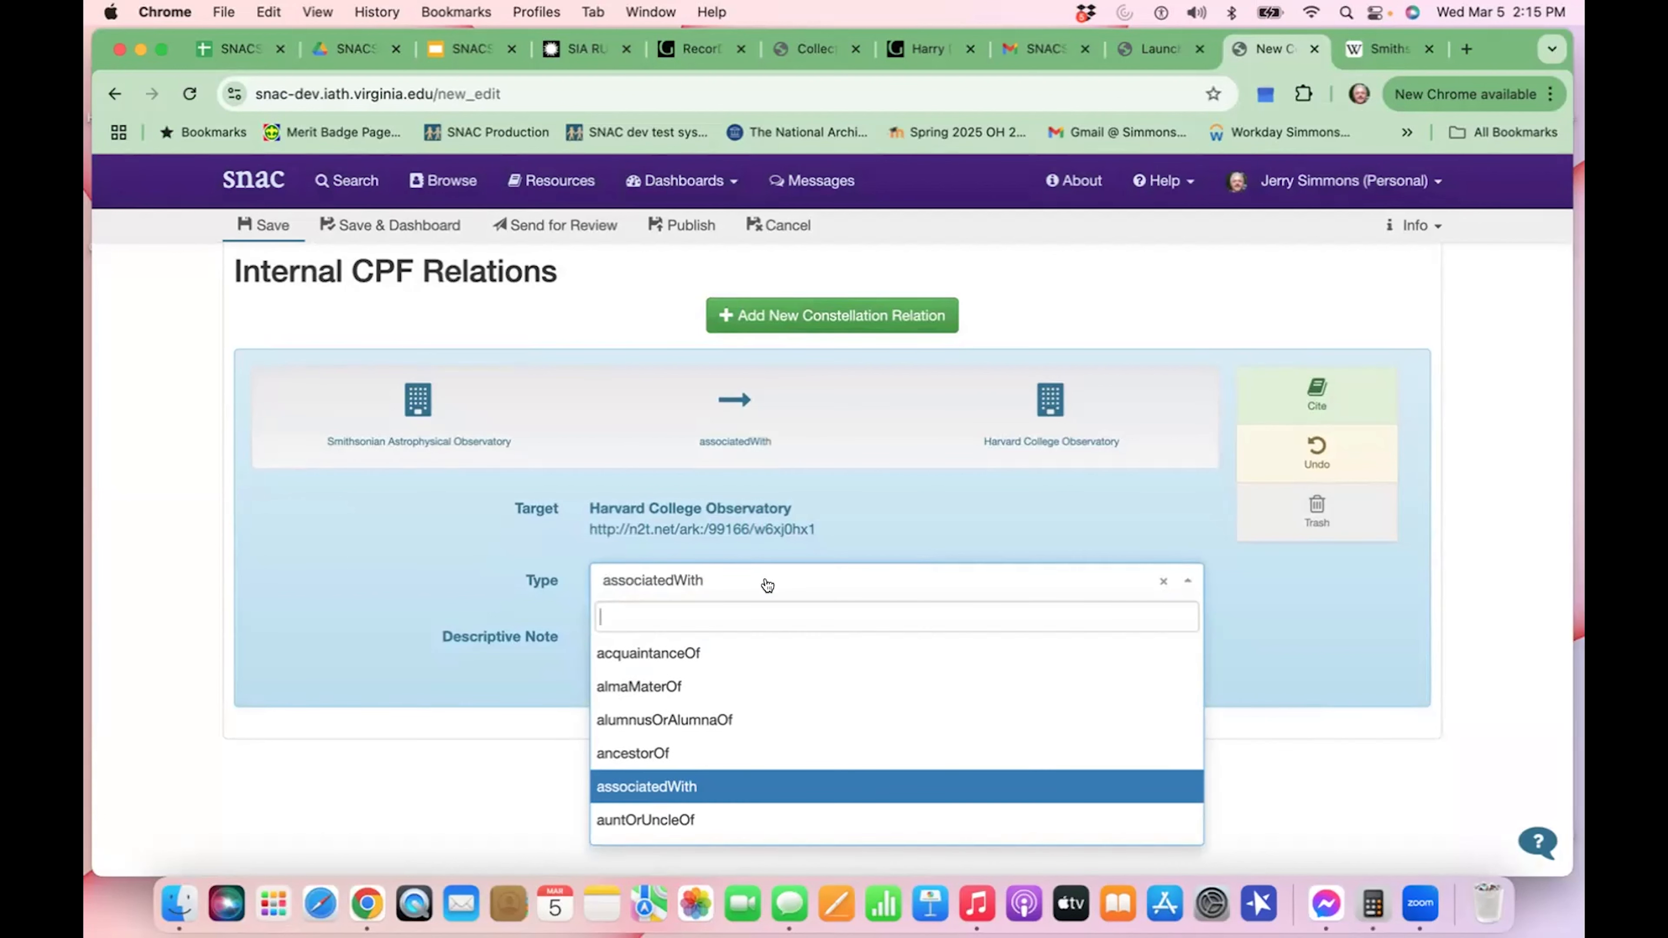
{"action": "left_click", "coordinate": [869, 521]}
{"action": "left_click", "coordinate": [821, 661]}
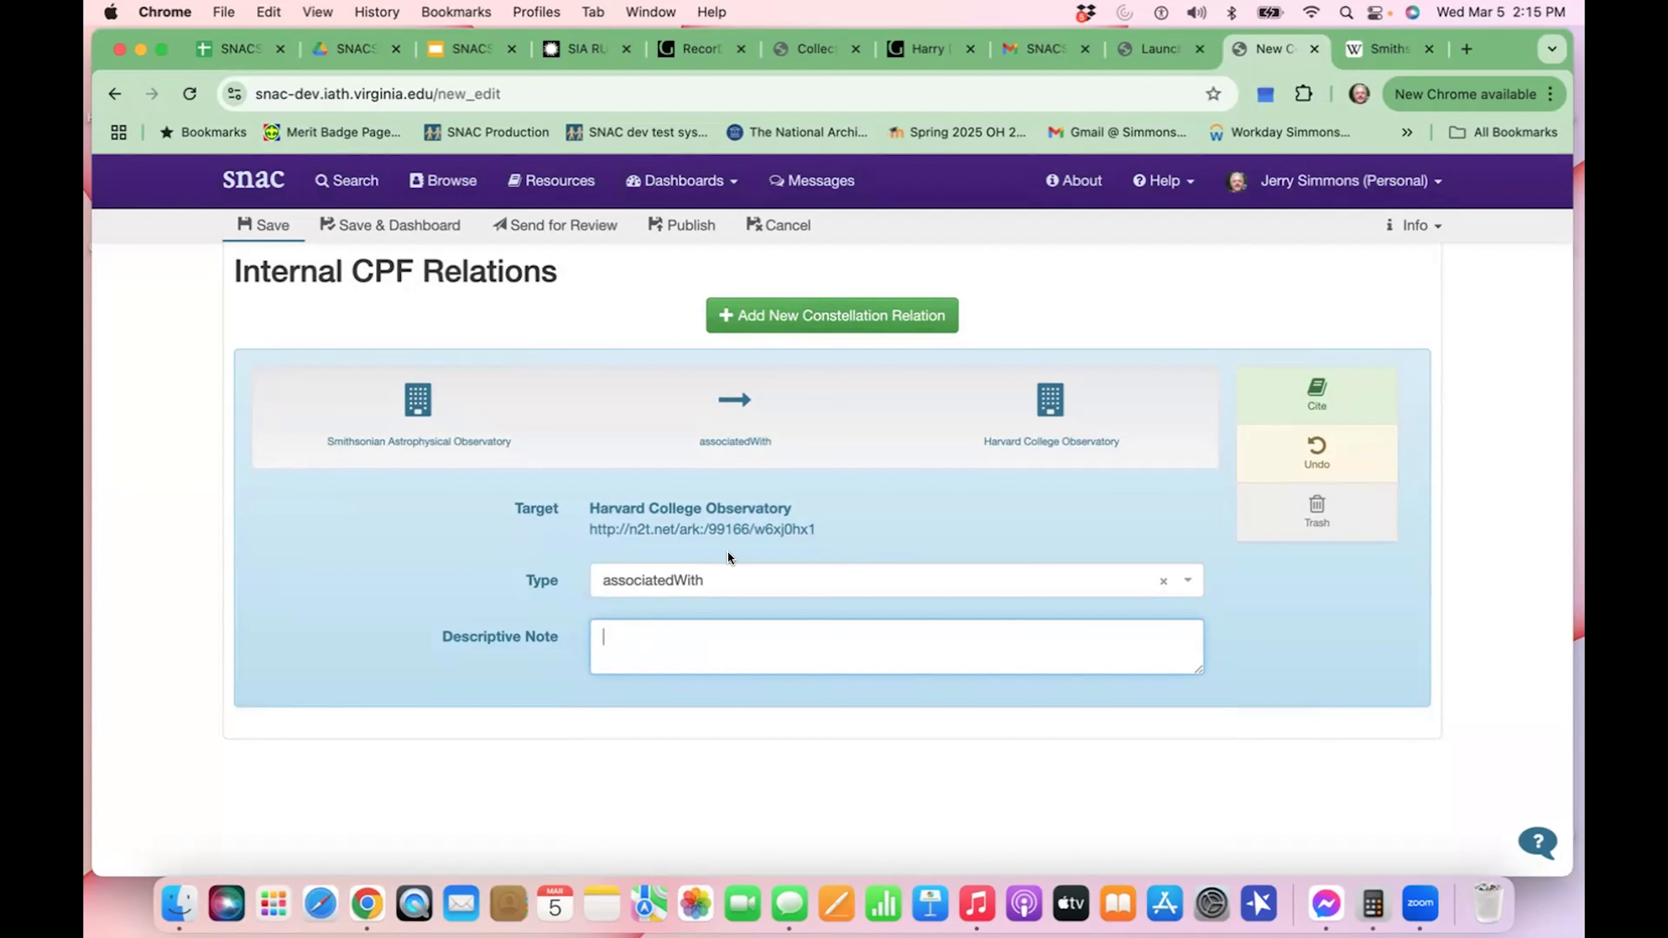
- Add another constellation relation, searching for "Charles Greeley abbot" and choosing Abbot, C.G. (Charles Greeley), 1872-1973 as its target
{"action": "scroll", "coordinate": [814, 568], "scroll_direction": "up", "scroll_amount": 3}
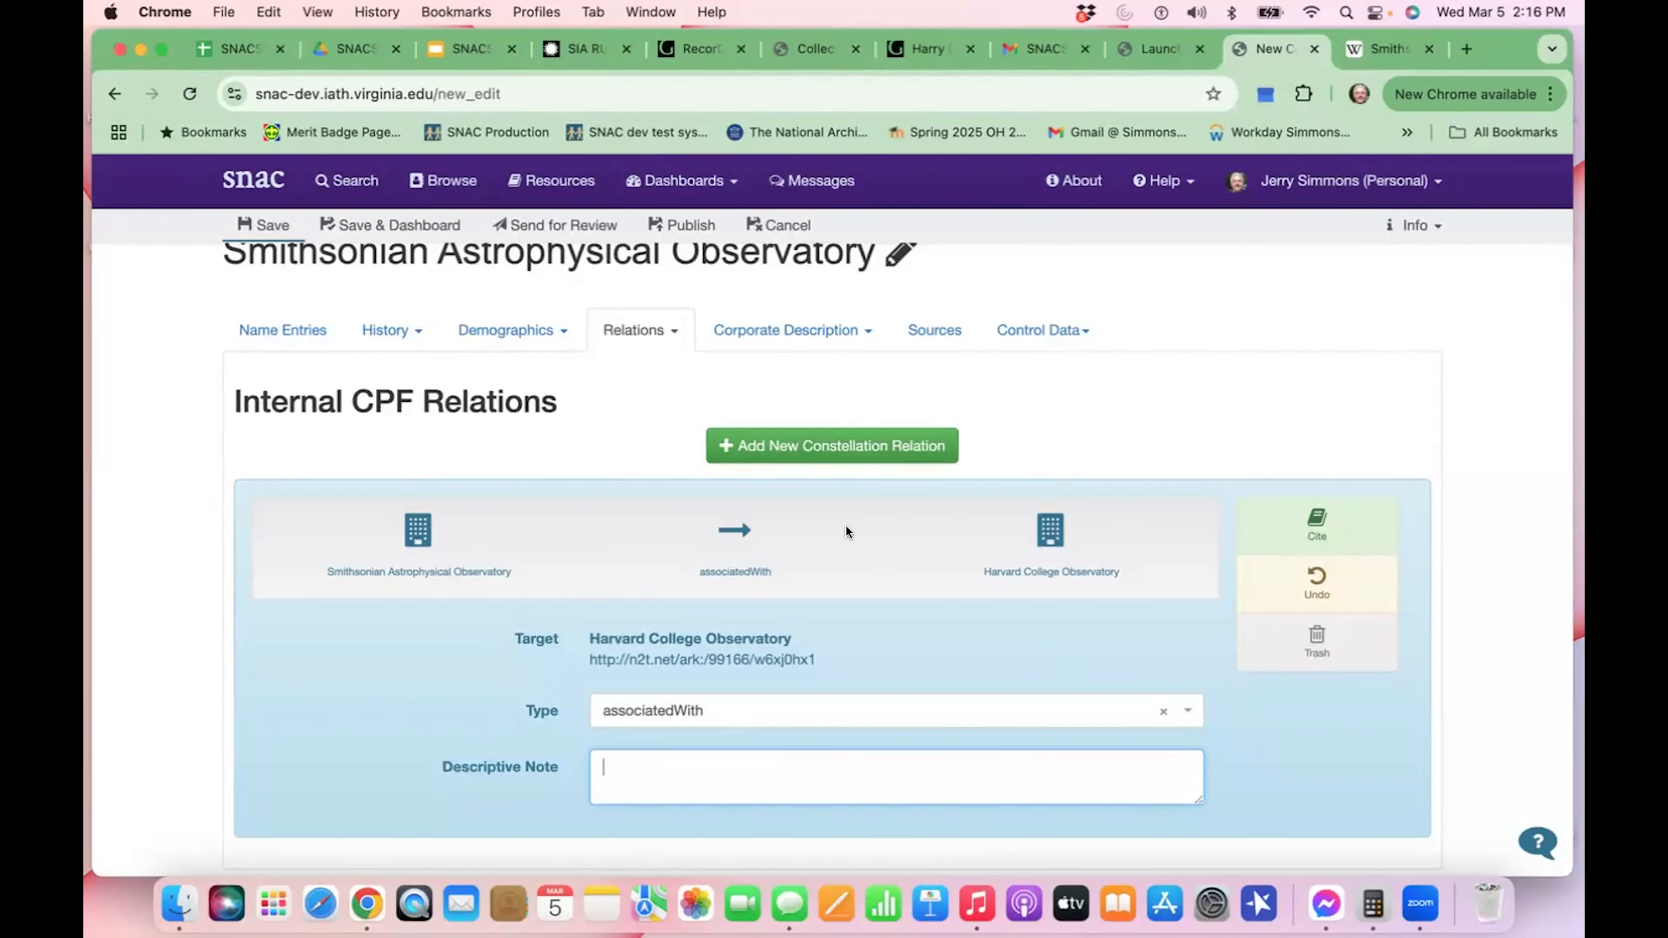
{"action": "left_click", "coordinate": [848, 444]}
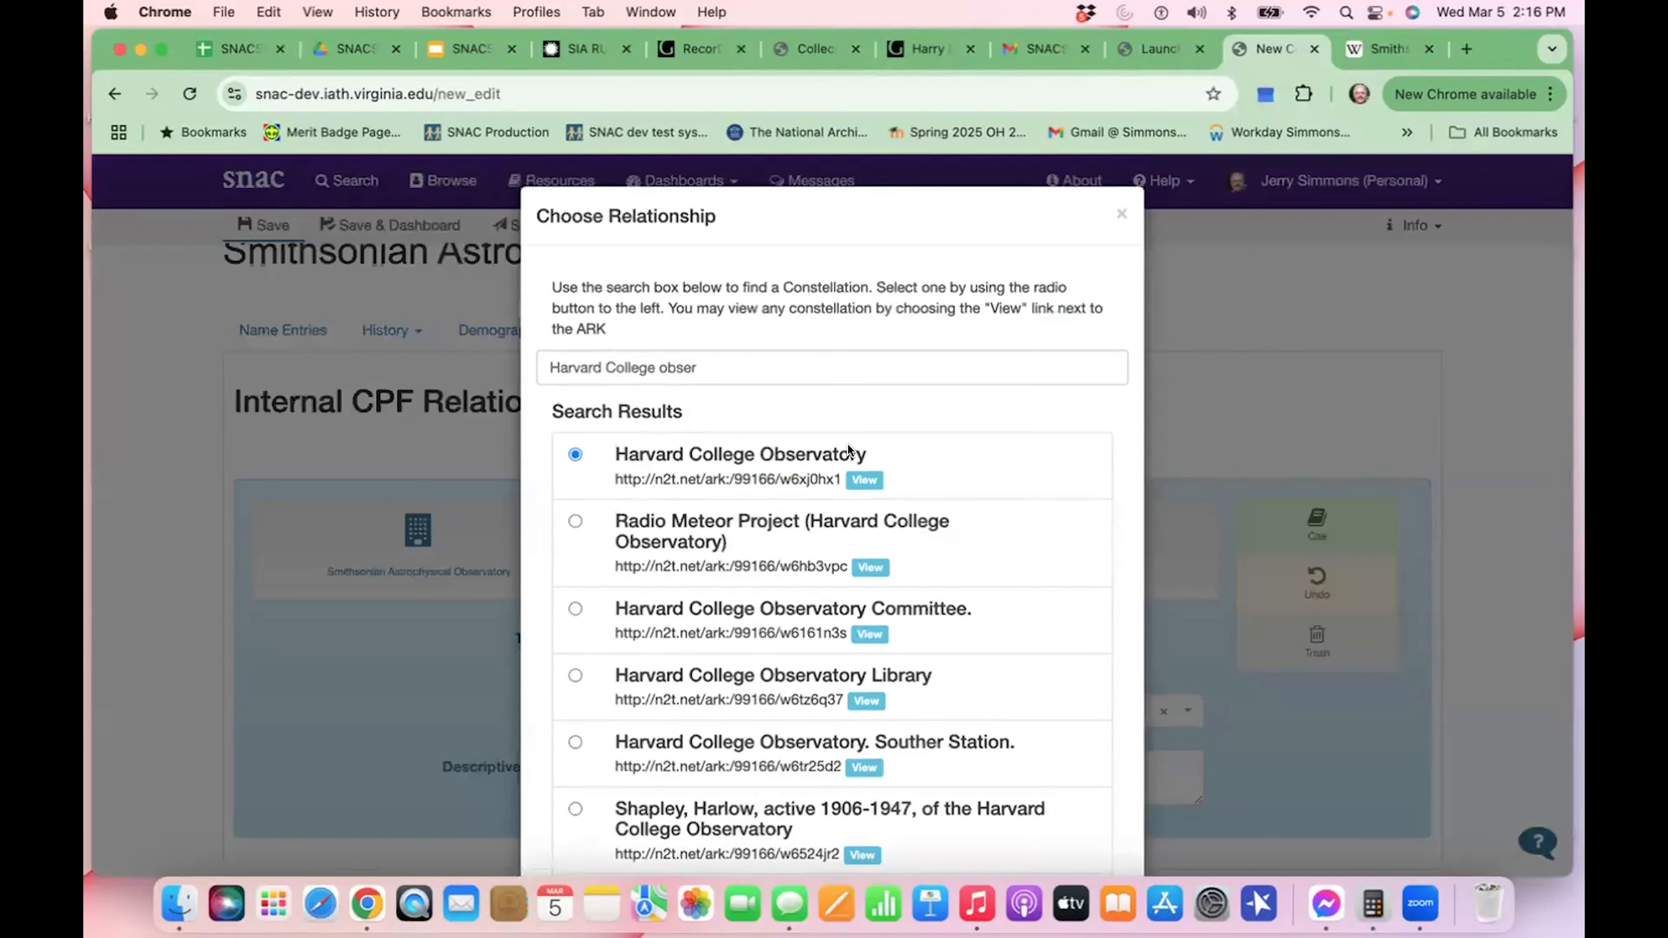
{"action": "triple_click", "coordinate": [641, 368]}
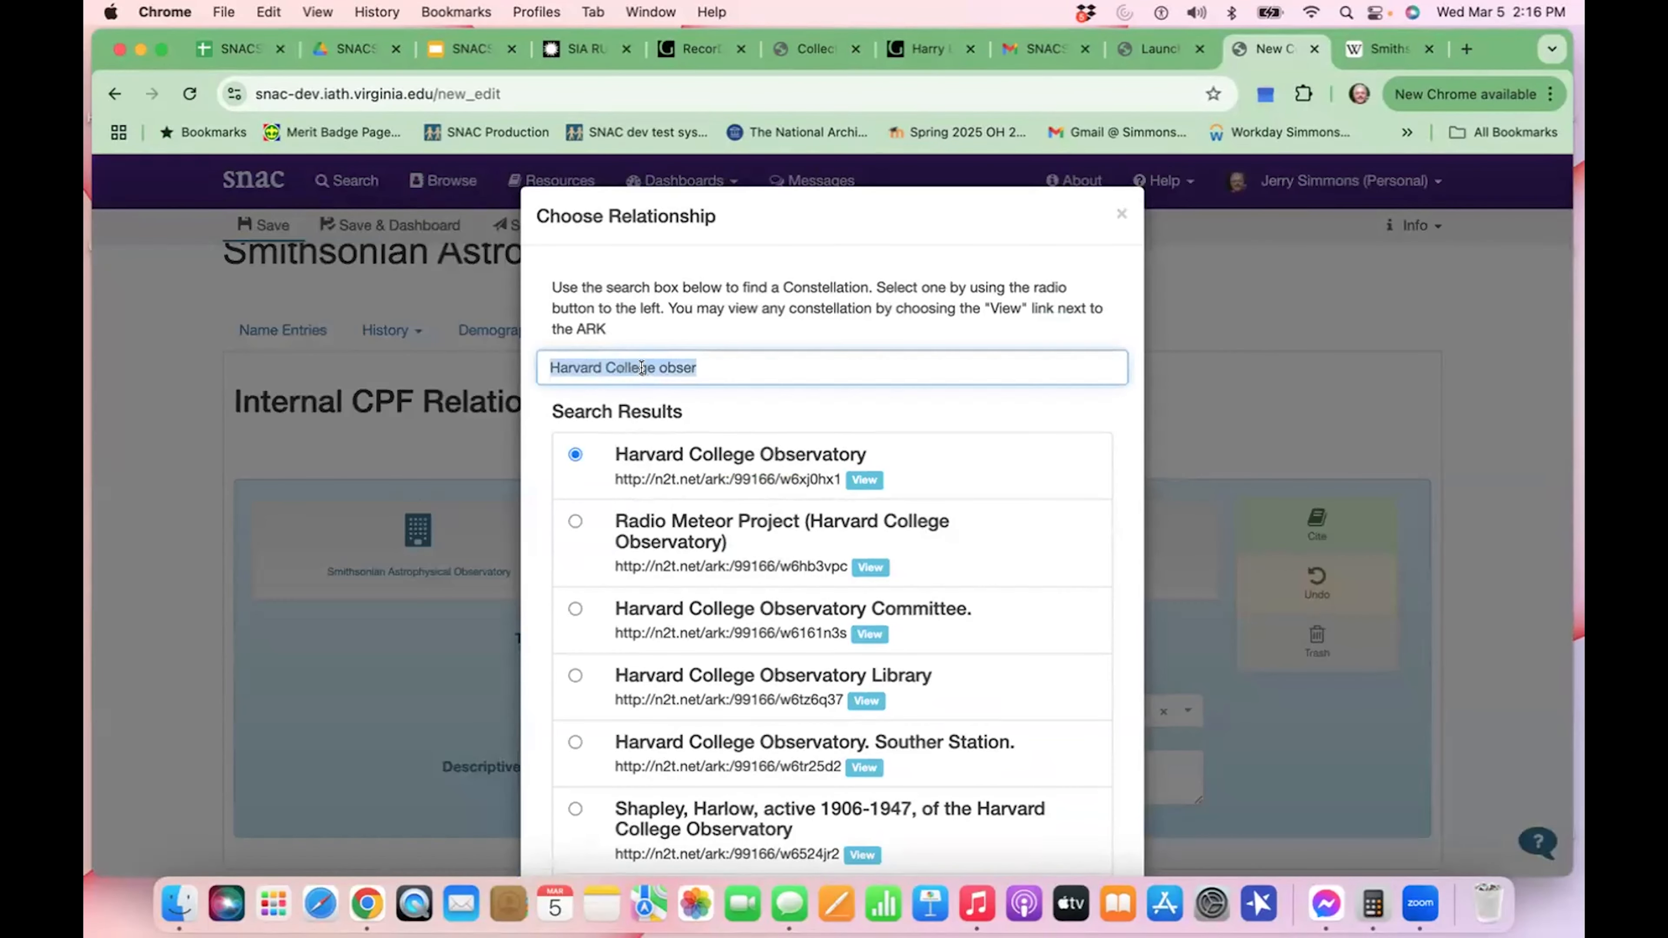
{"action": "key", "text": "BackSpace"}
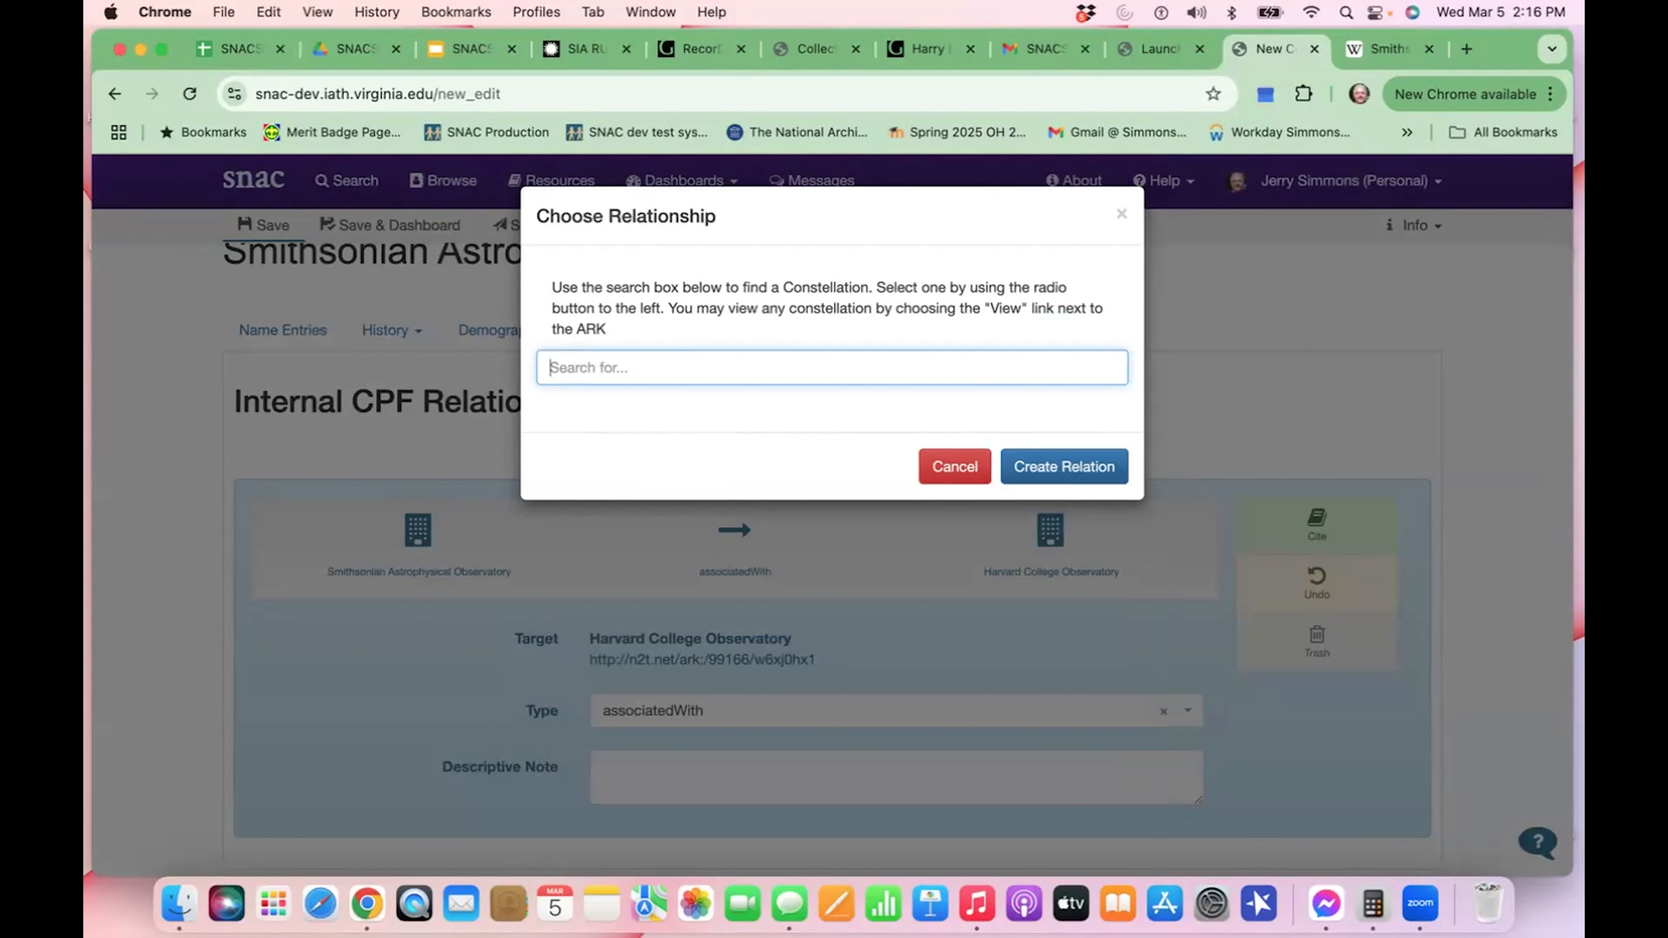
{"action": "type", "text": "Charles Greeley abbot"}
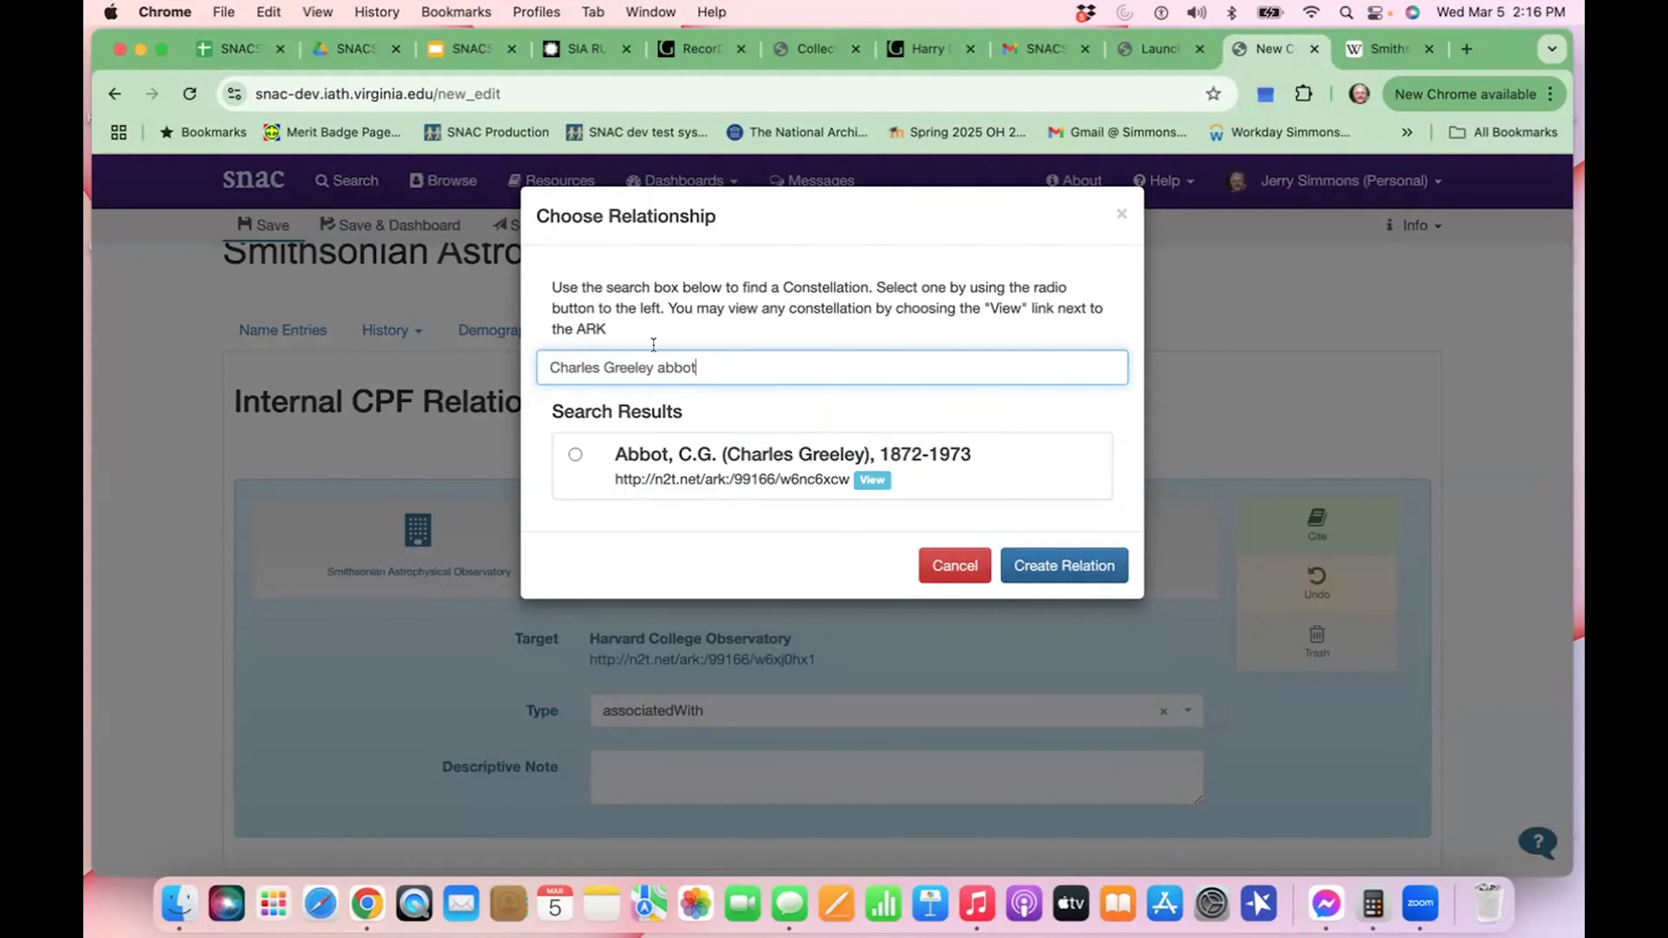
{"action": "key", "text": "BackSpace"}
{"action": "key", "text": "BackSpace"}
{"action": "key", "text": "BackSpace"}
{"action": "key", "text": "BackSpace"}
{"action": "type", "text": "bbor"}
{"action": "key", "text": "BackSpace"}
{"action": "type", "text": "t"}
{"action": "left_click", "coordinate": [575, 454]}
{"action": "left_click", "coordinate": [1048, 579]}
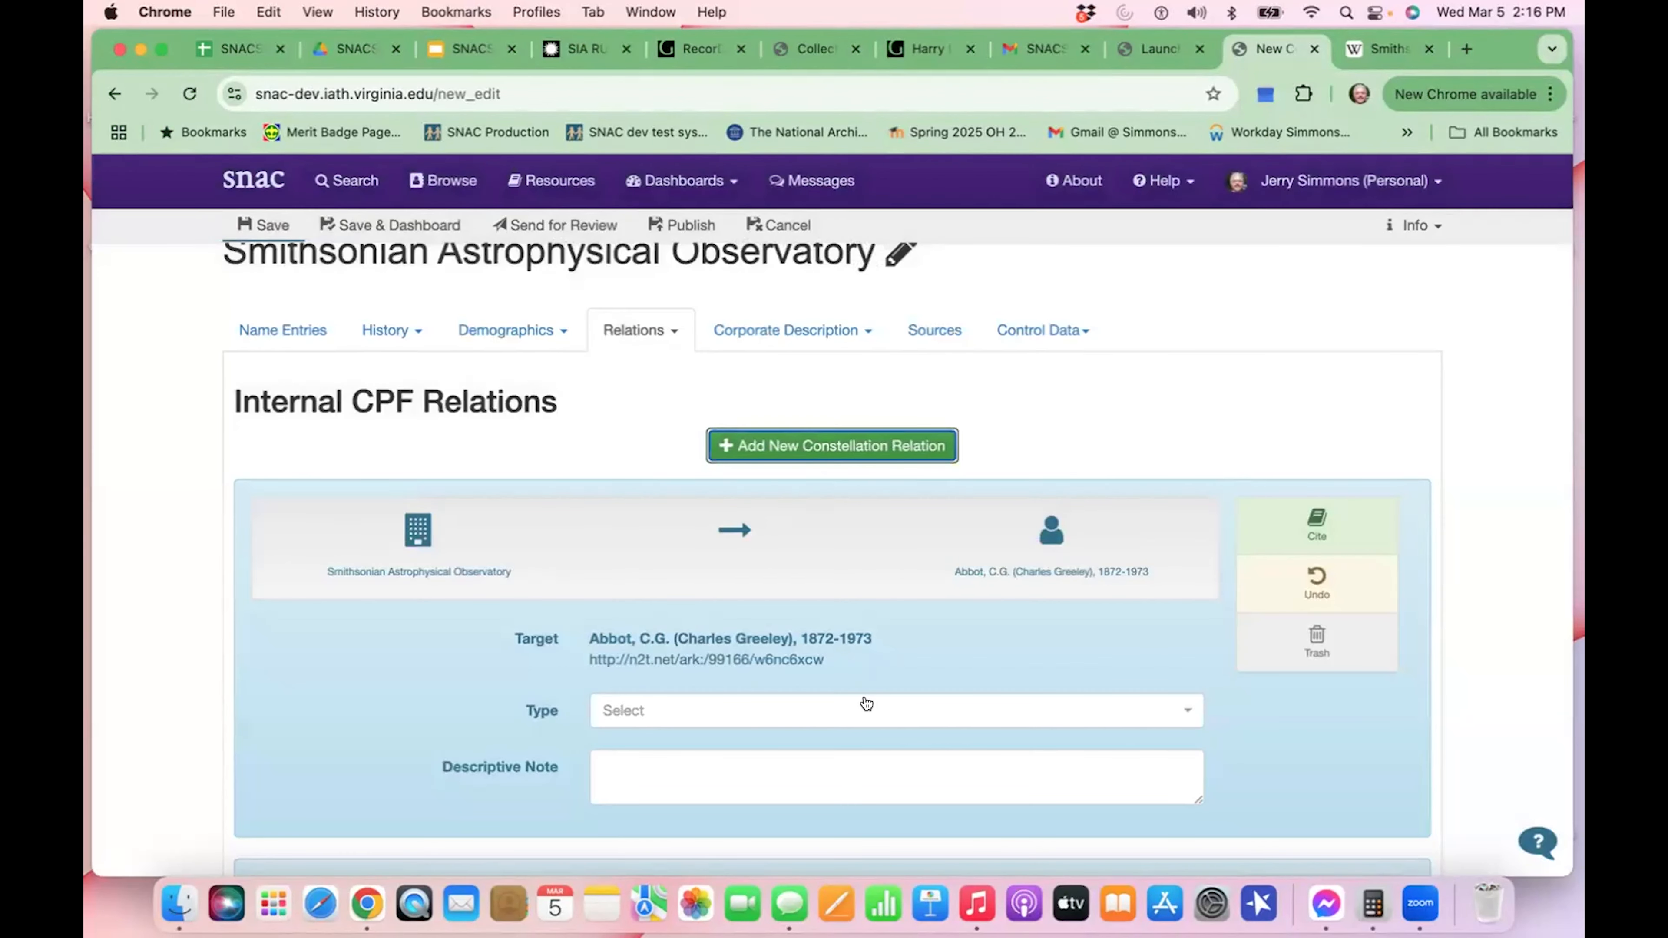
- Set the type of the relation to Abbot to foundedBy and save the constellation
{"action": "scroll", "coordinate": [864, 704], "scroll_direction": "down", "scroll_amount": 2}
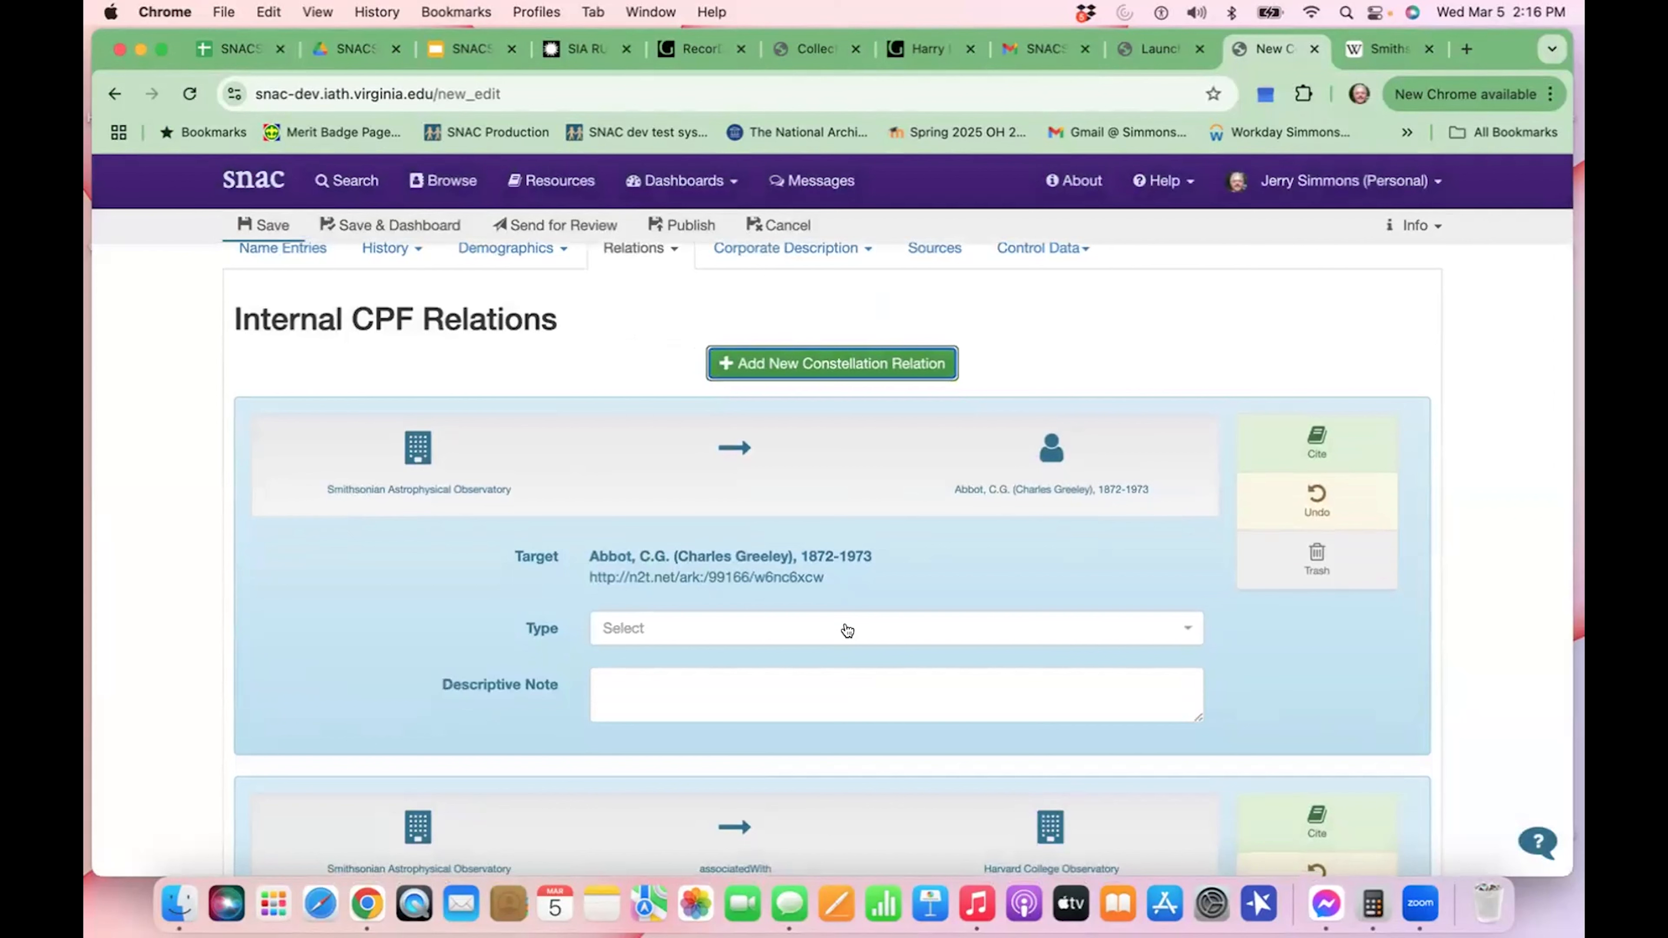
{"action": "left_click", "coordinate": [847, 629]}
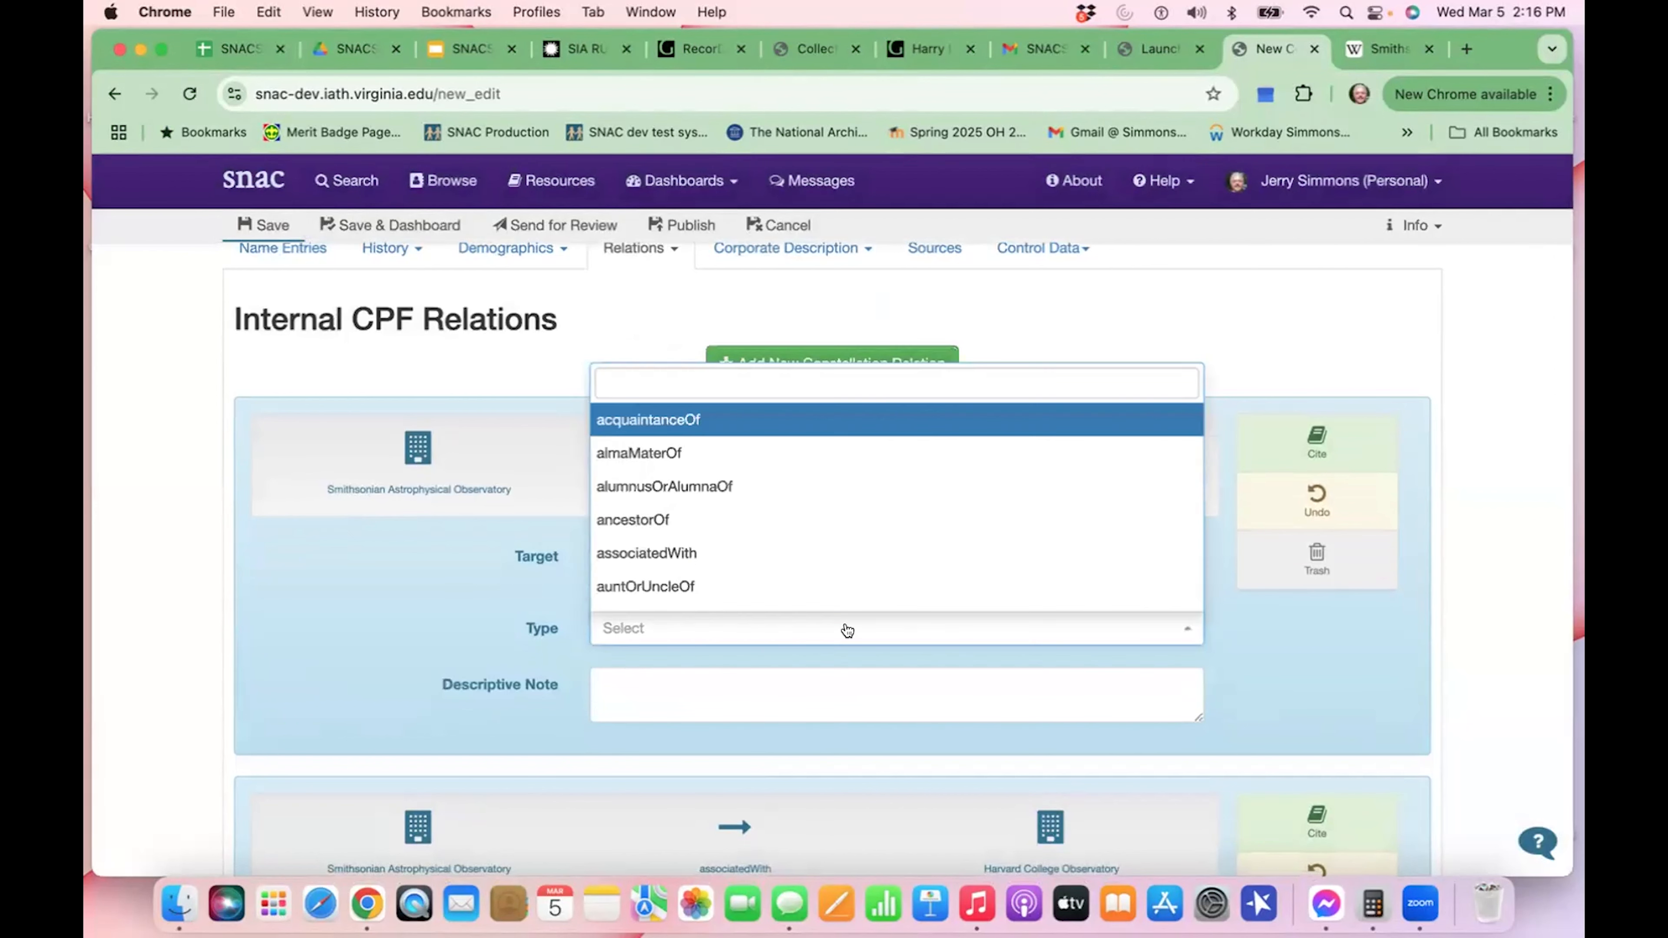
{"action": "type", "text": "foundedb"}
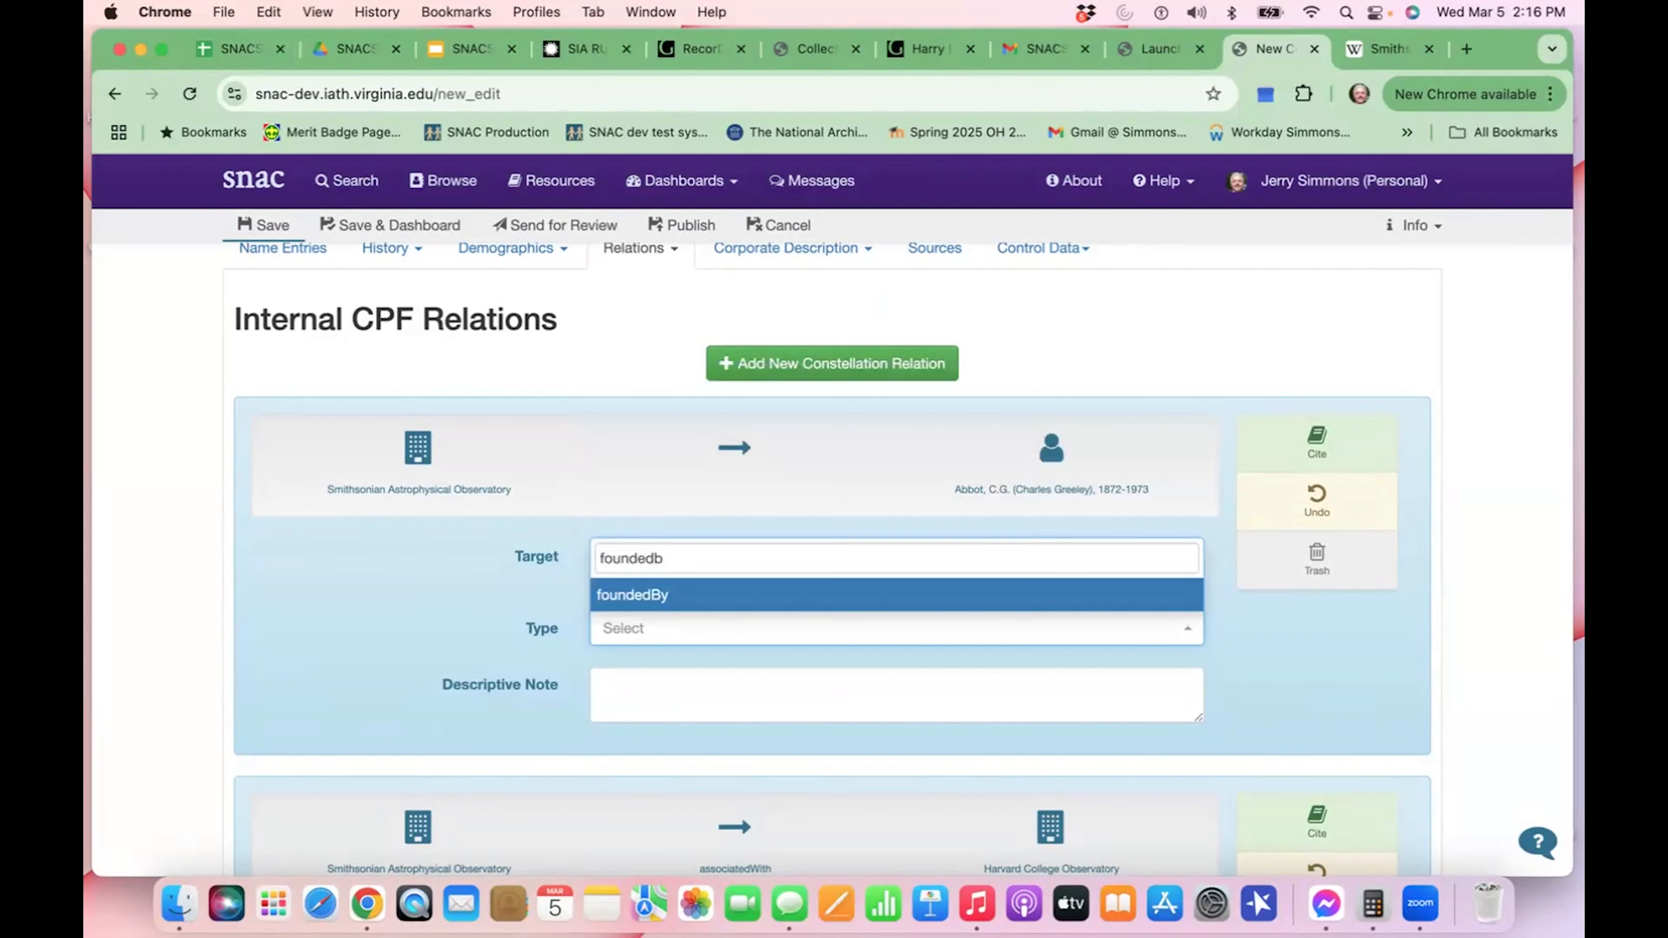
{"action": "left_click", "coordinate": [792, 593]}
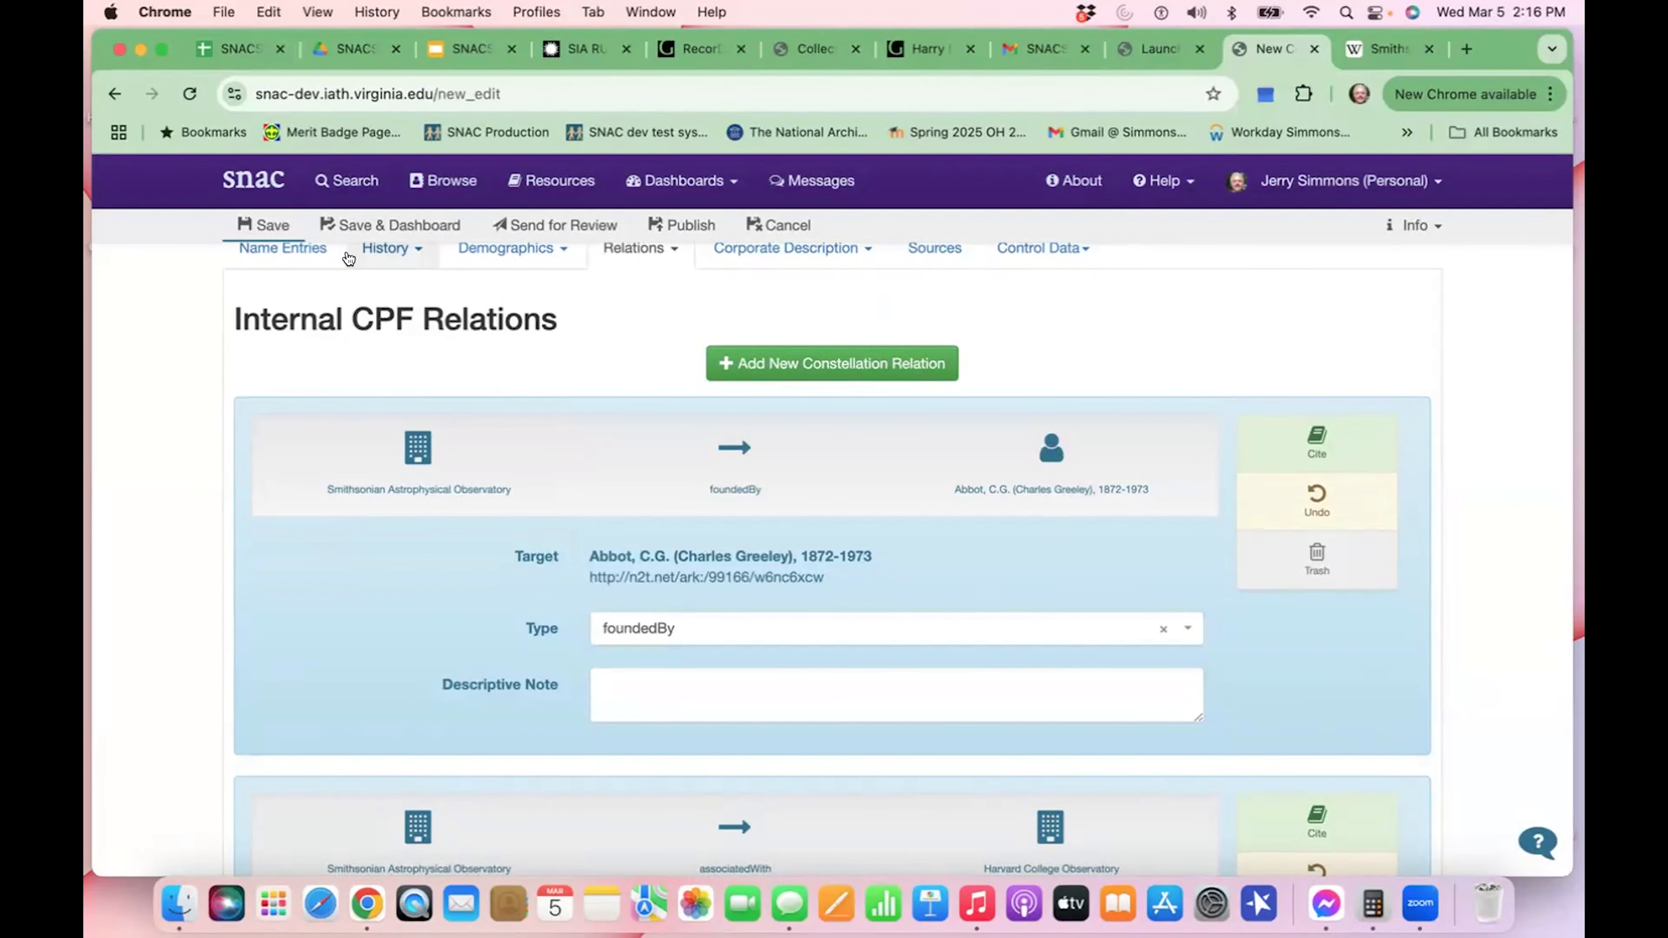
{"action": "left_click", "coordinate": [280, 227]}
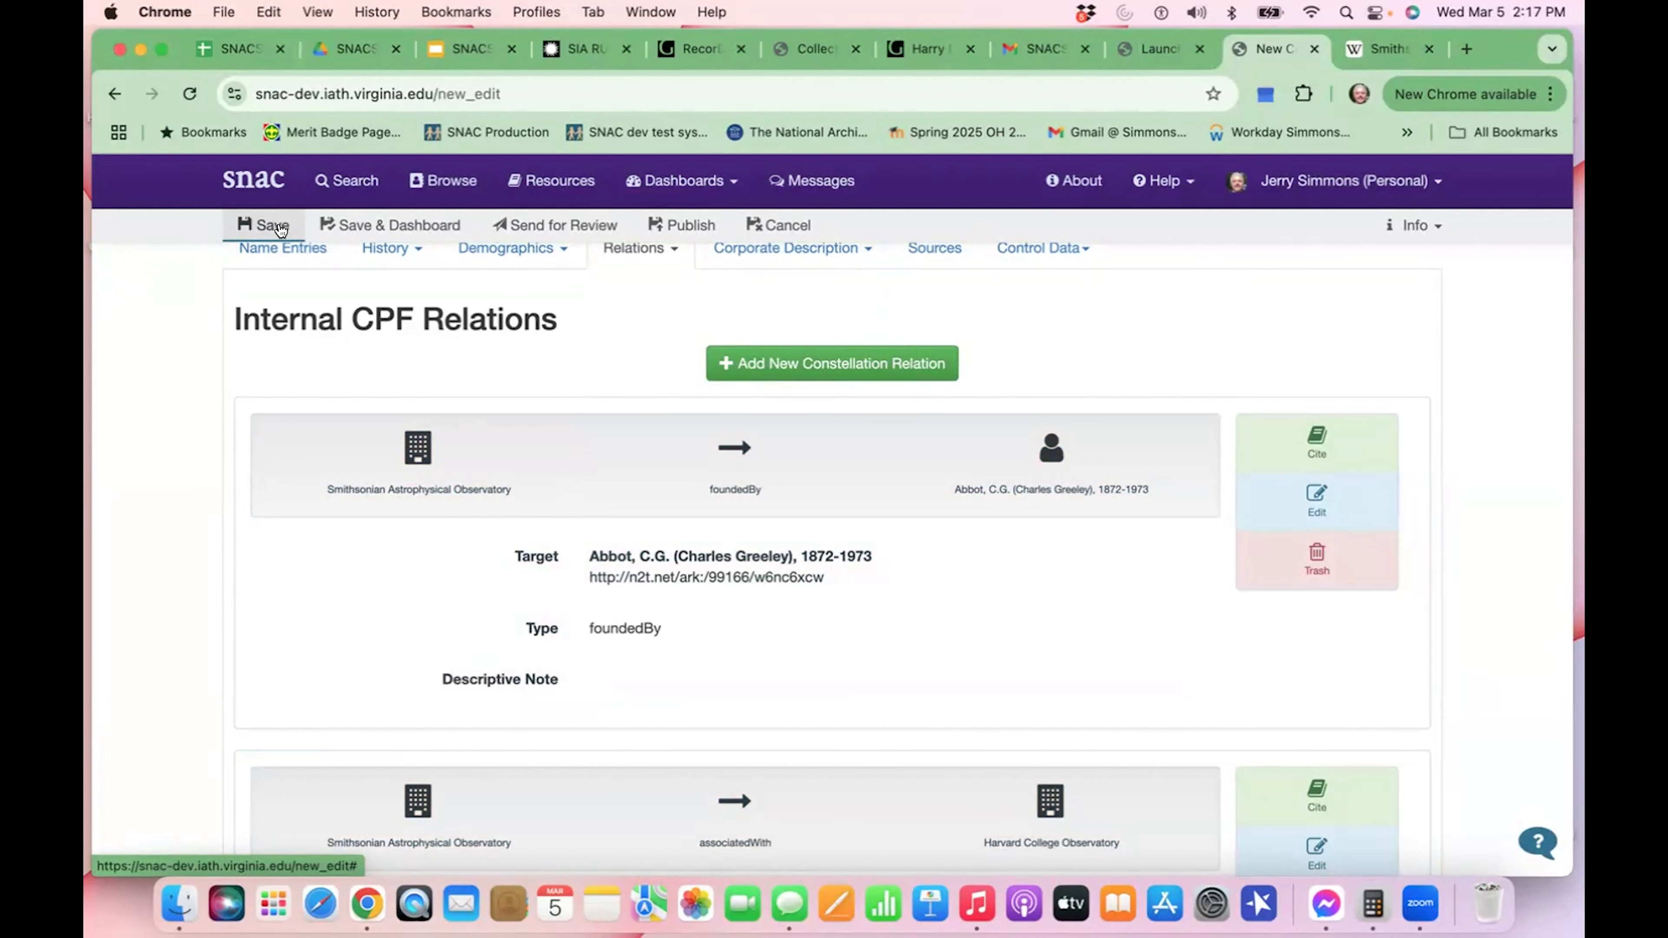
- Add a same-as relation under External Related CPF with LoC/NACO Name Authority File as the external authority
{"action": "scroll", "coordinate": [1088, 642], "scroll_direction": "up", "scroll_amount": 2}
{"action": "scroll", "coordinate": [1088, 637], "scroll_direction": "up", "scroll_amount": 3}
{"action": "left_click", "coordinate": [671, 392]}
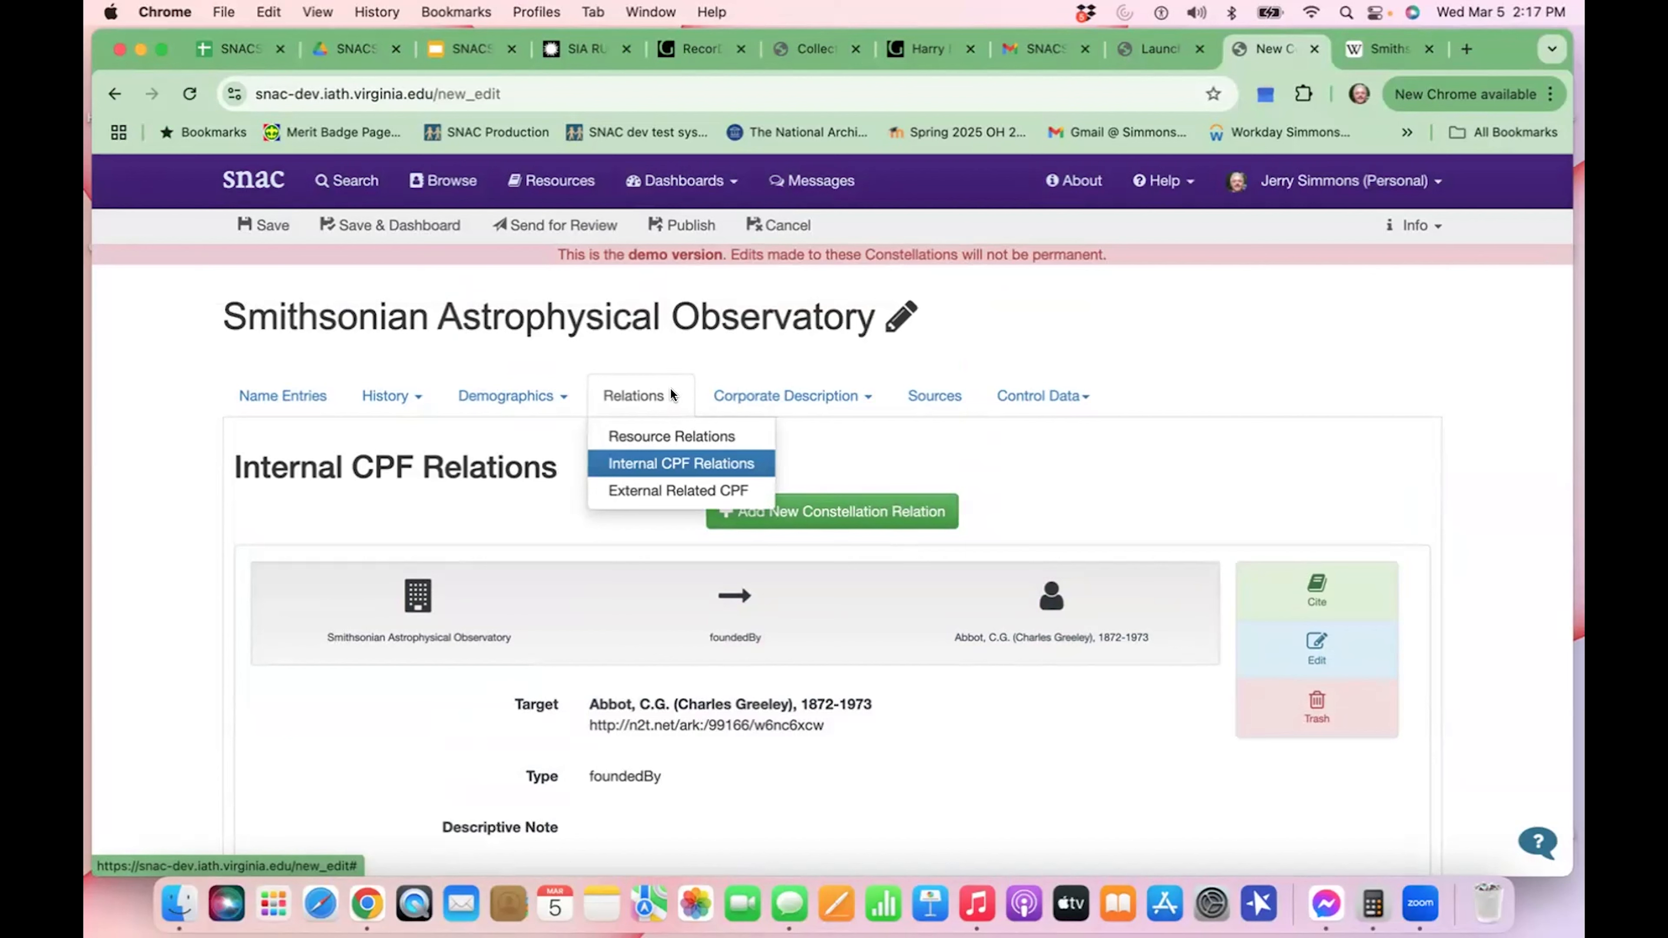
{"action": "left_click", "coordinate": [705, 478]}
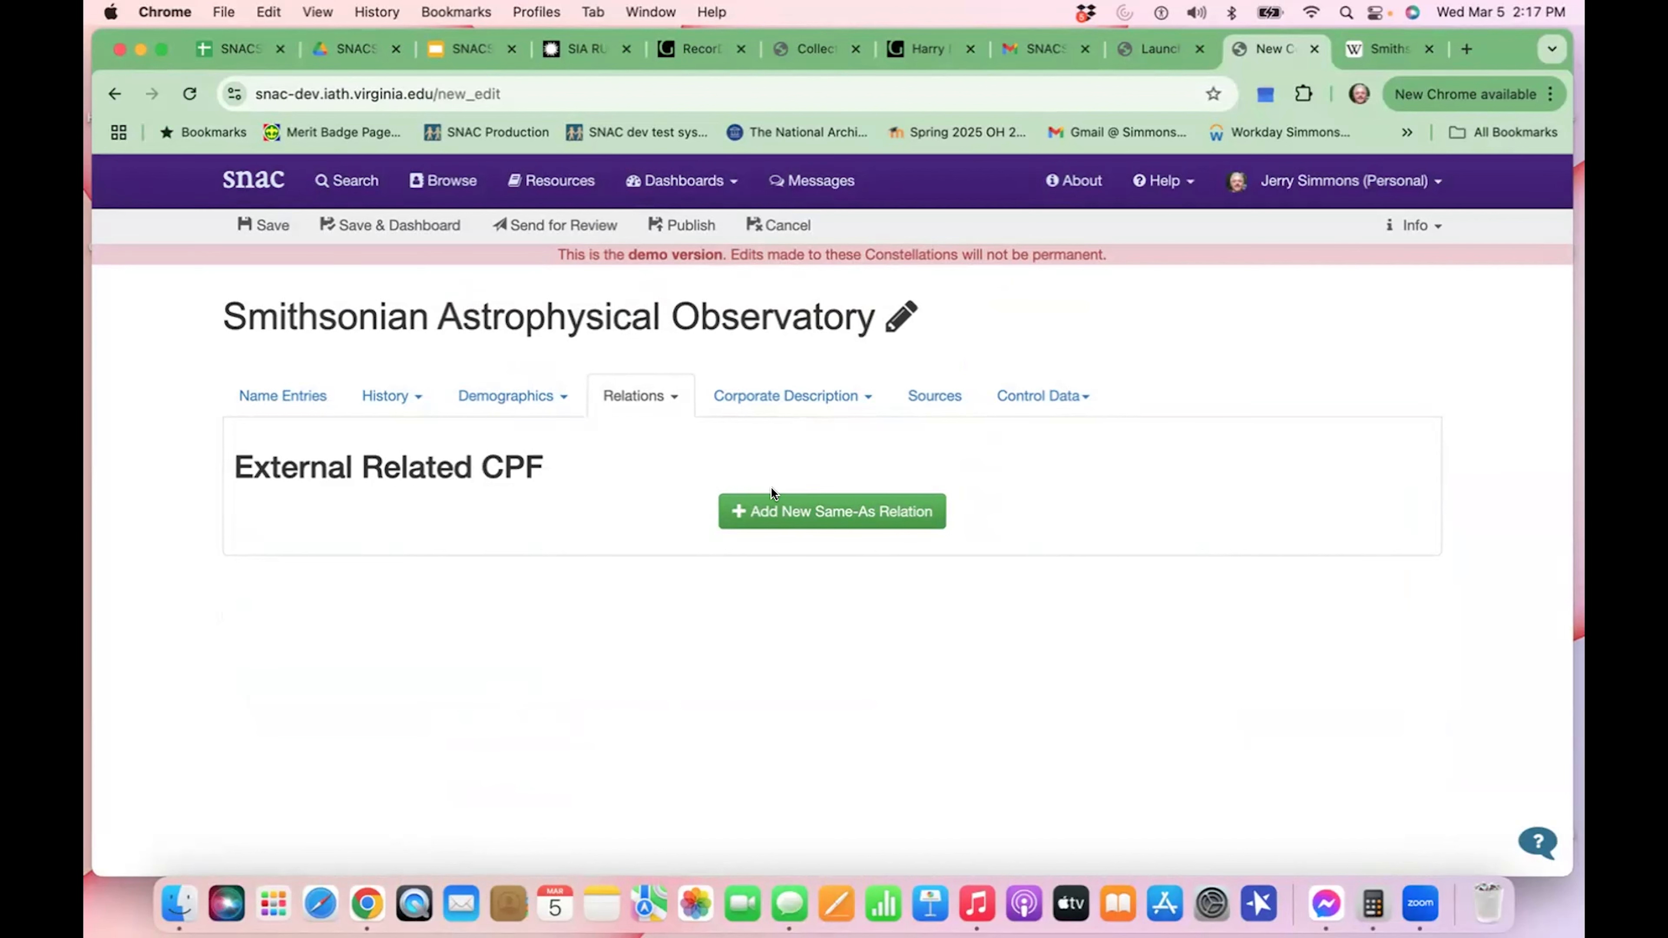
{"action": "left_click", "coordinate": [815, 505]}
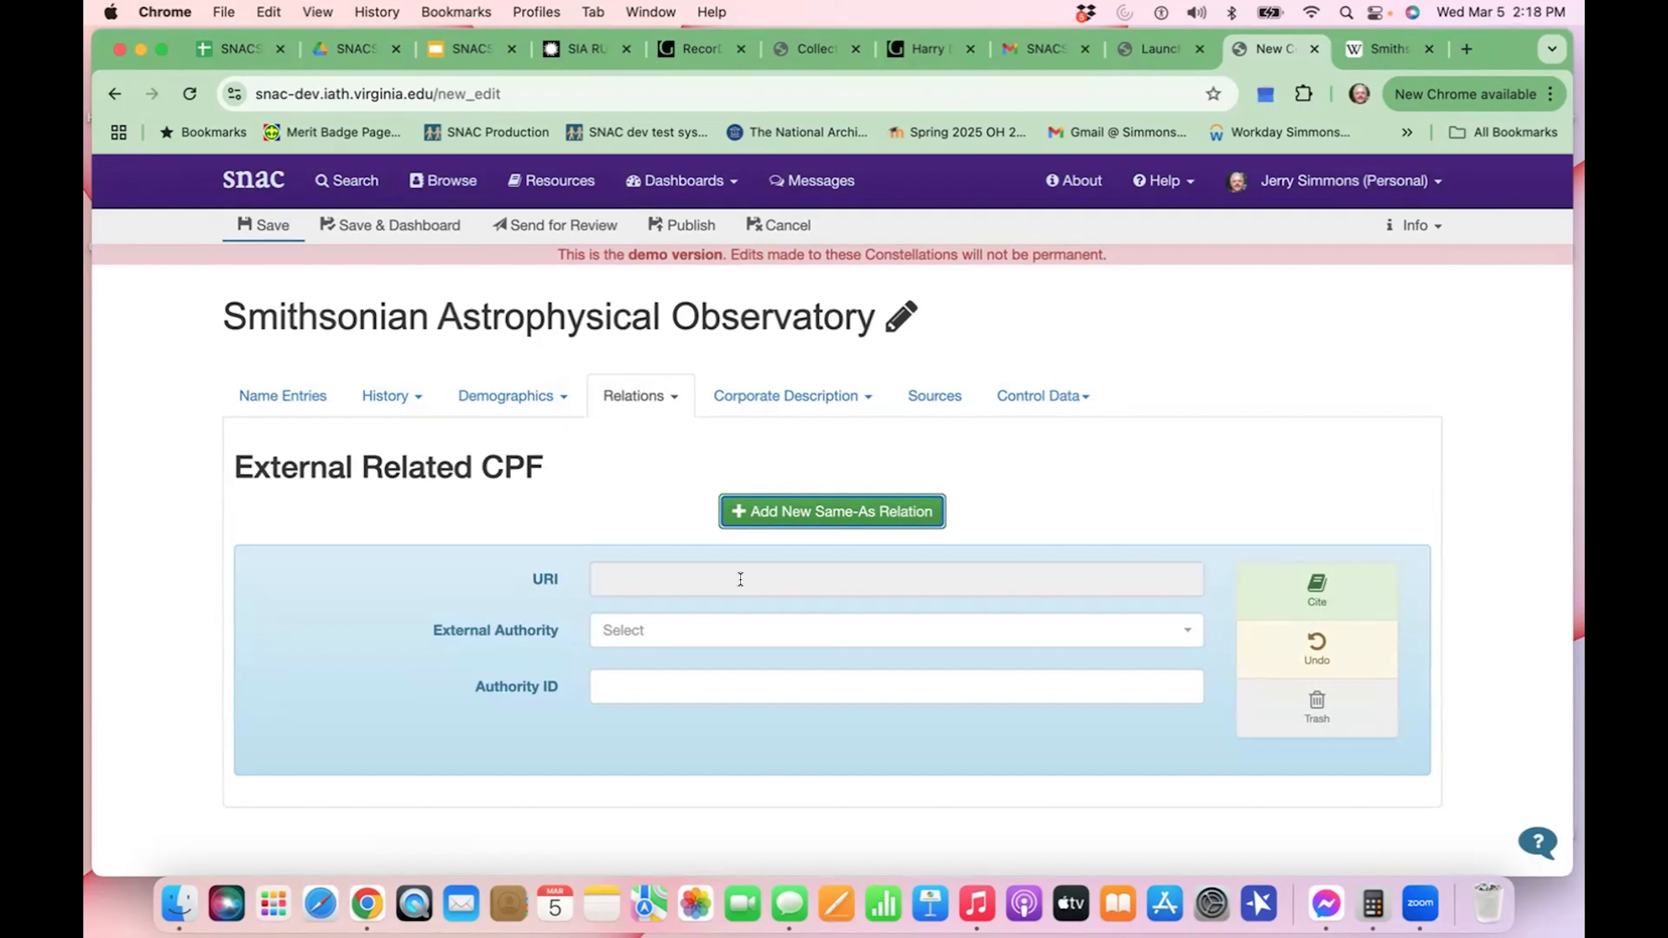
{"action": "left_click", "coordinate": [719, 630]}
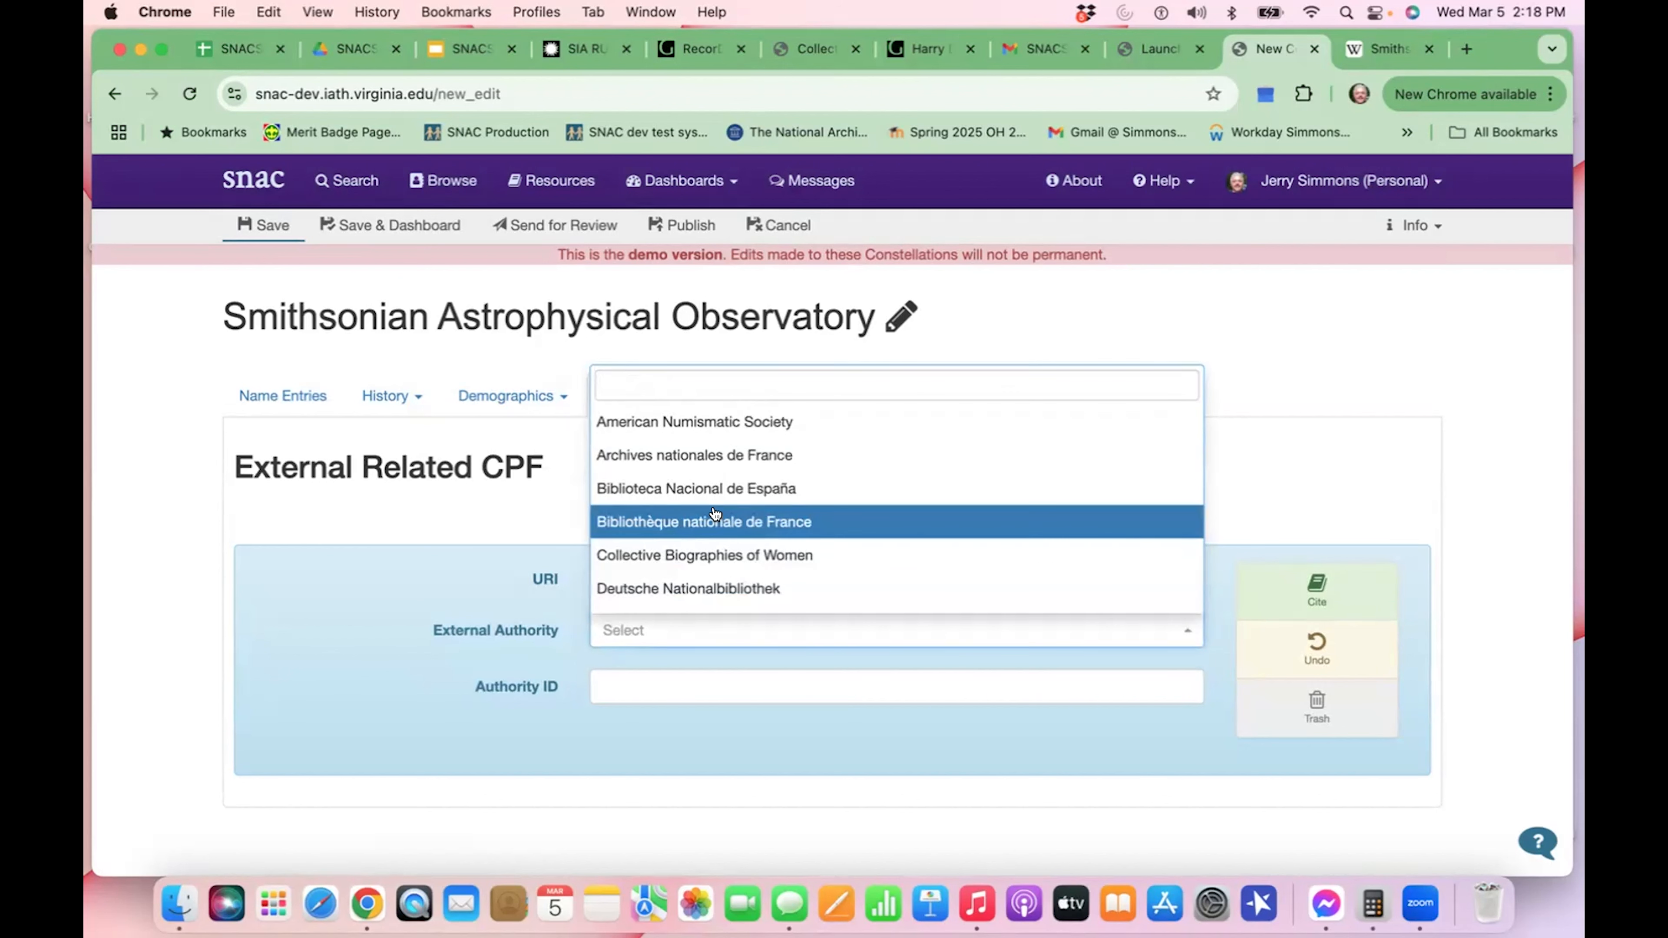
{"action": "scroll", "coordinate": [715, 513], "scroll_direction": "down", "scroll_amount": 1}
{"action": "scroll", "coordinate": [715, 513], "scroll_direction": "down", "scroll_amount": 5}
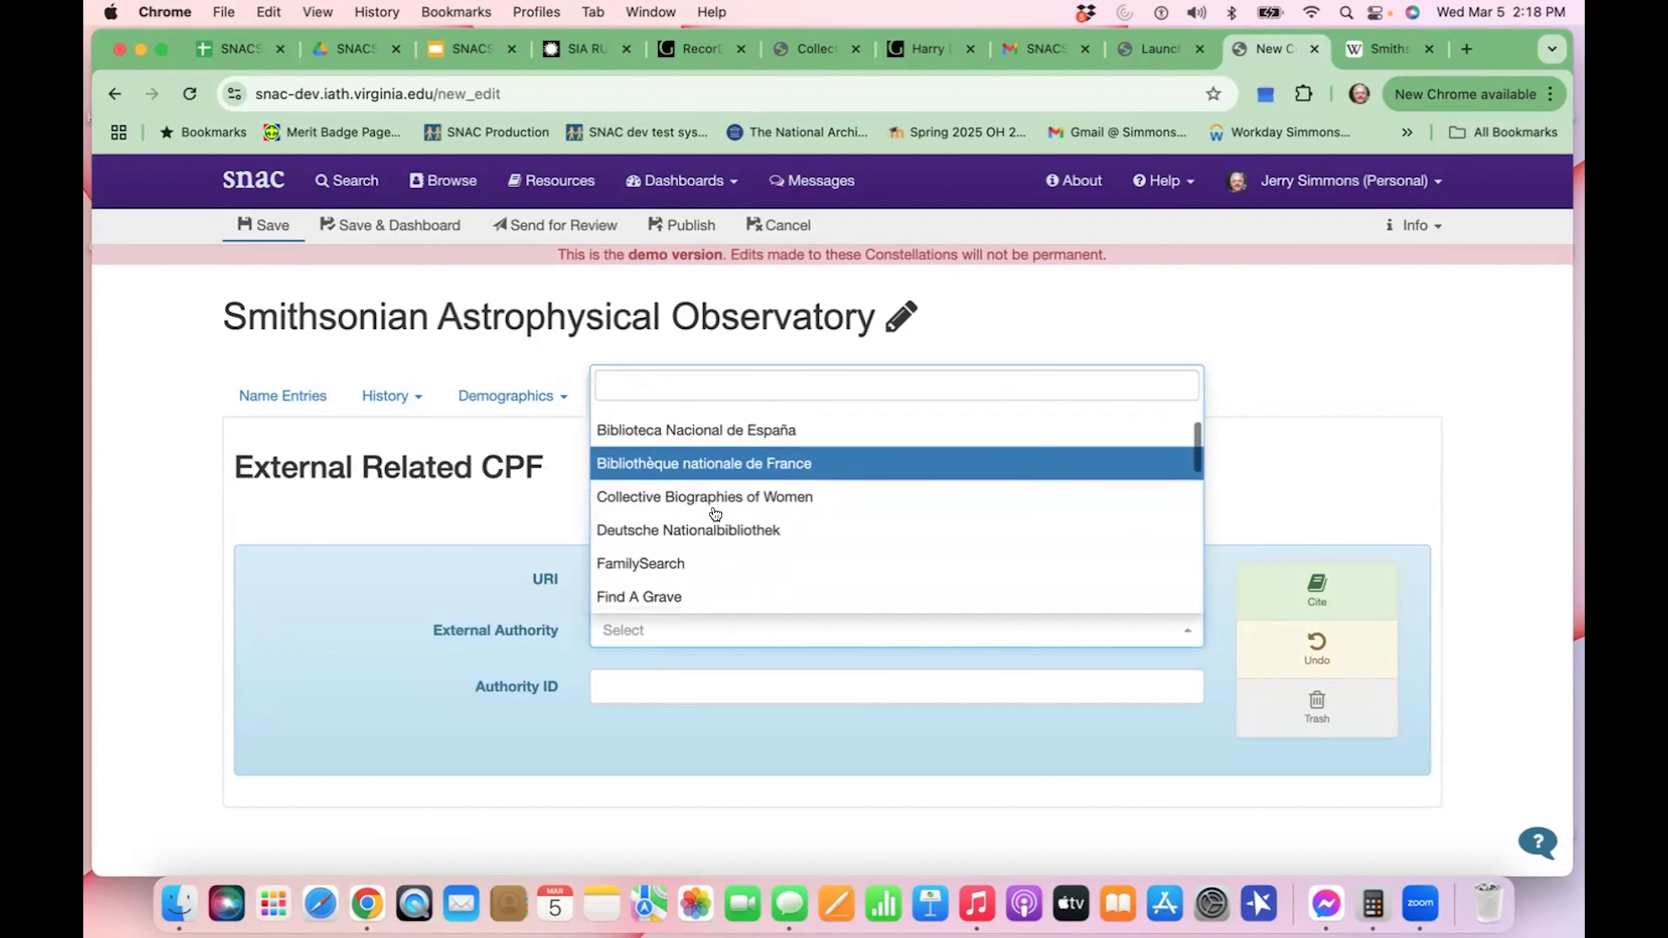
{"action": "scroll", "coordinate": [715, 513], "scroll_direction": "down", "scroll_amount": 5}
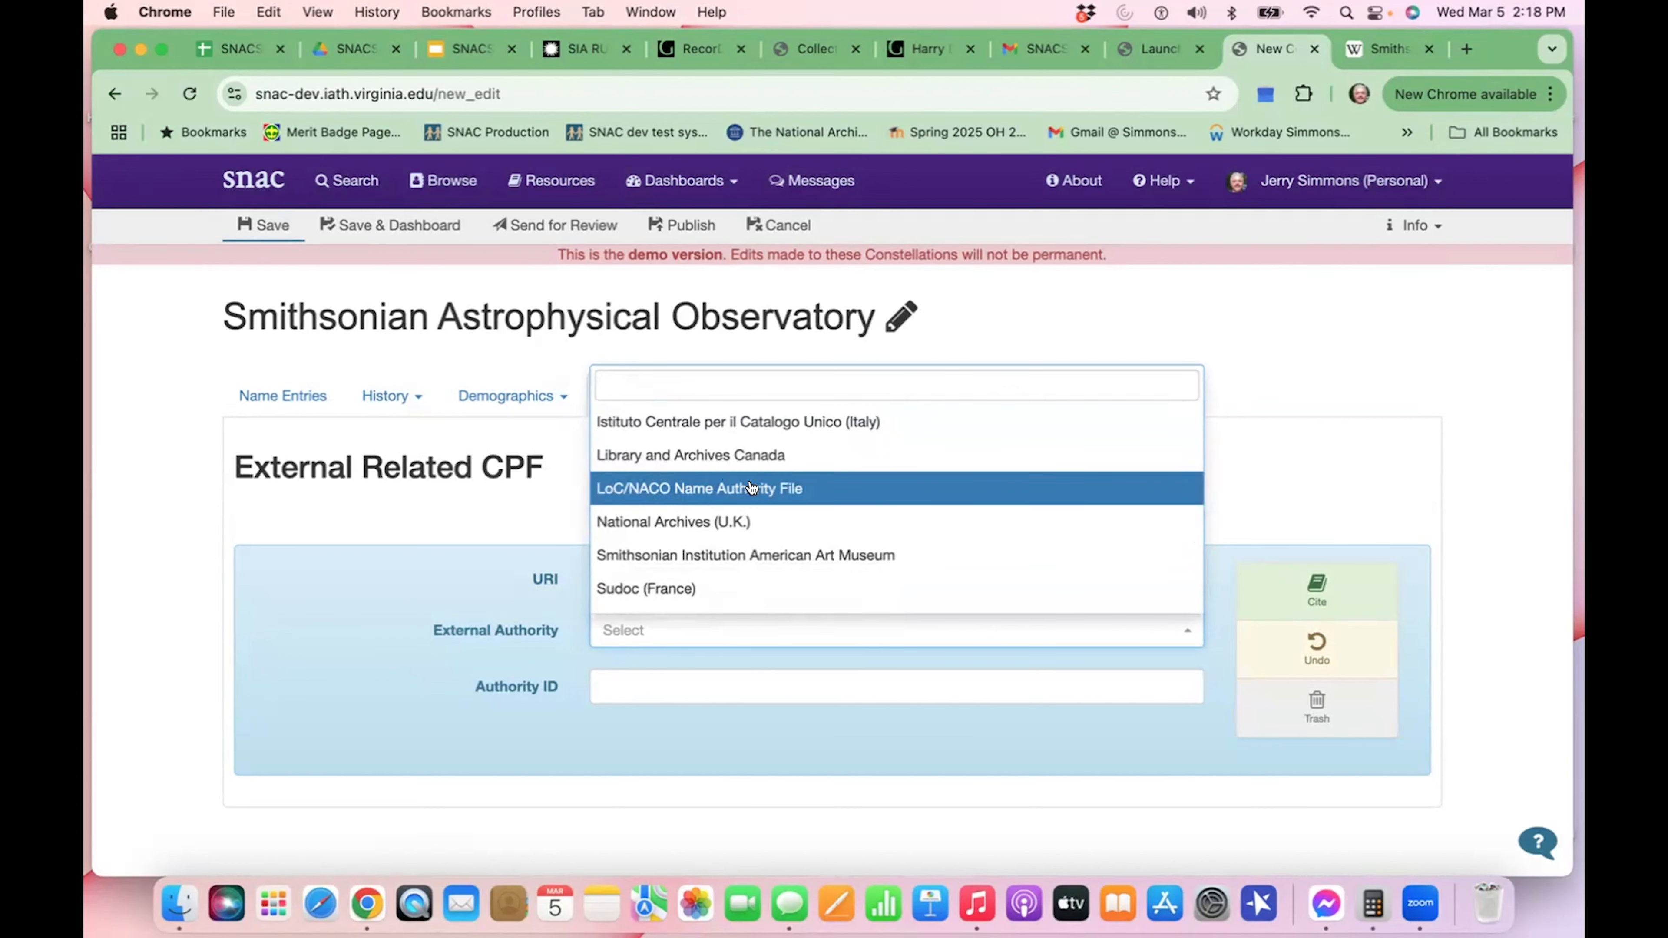
{"action": "left_click", "coordinate": [807, 487]}
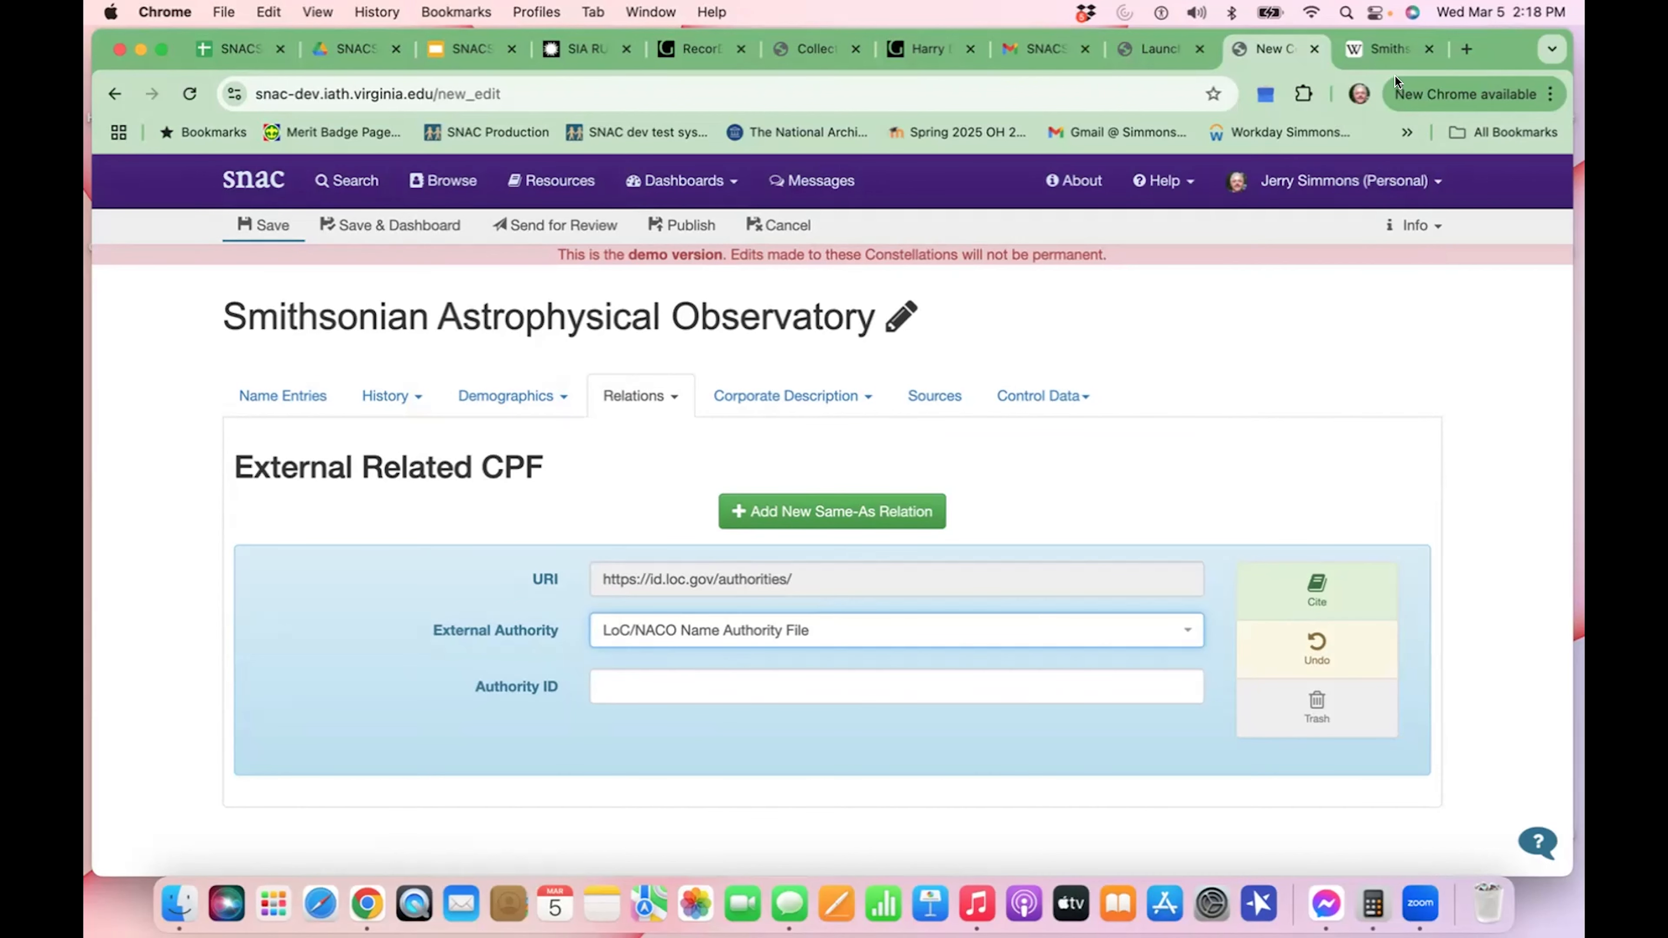
- Open id.loc.gov in a new browser tab and enlarge the page to 90%
{"action": "left_click", "coordinate": [1464, 48]}
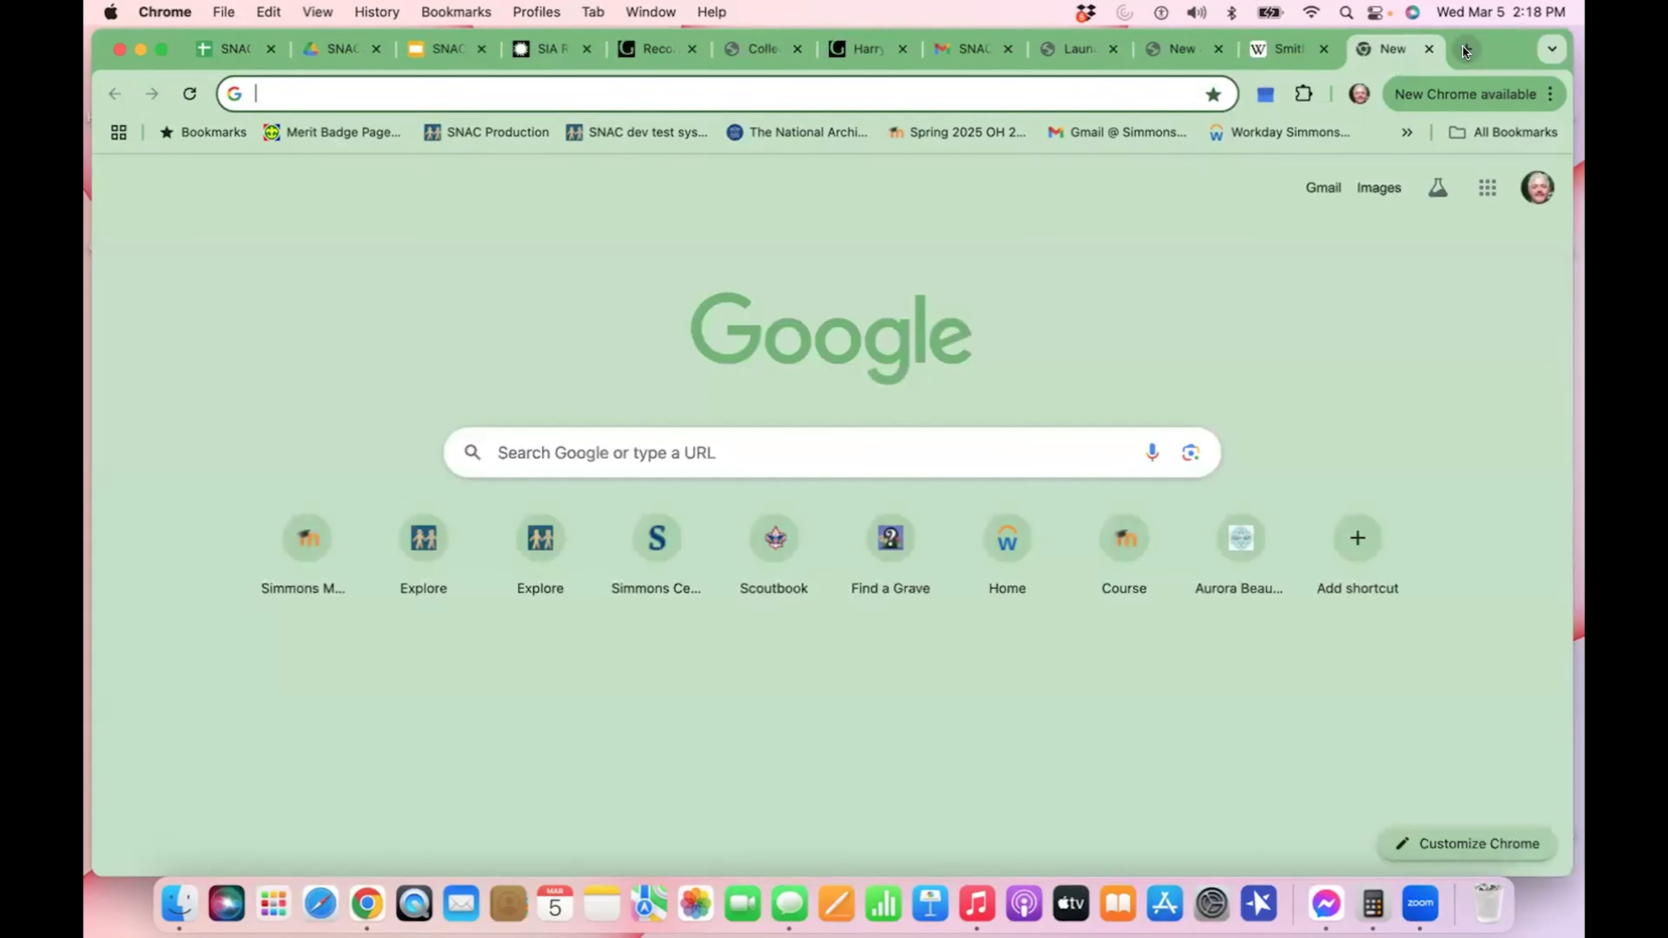
{"action": "type", "text": "id.loc.gov"}
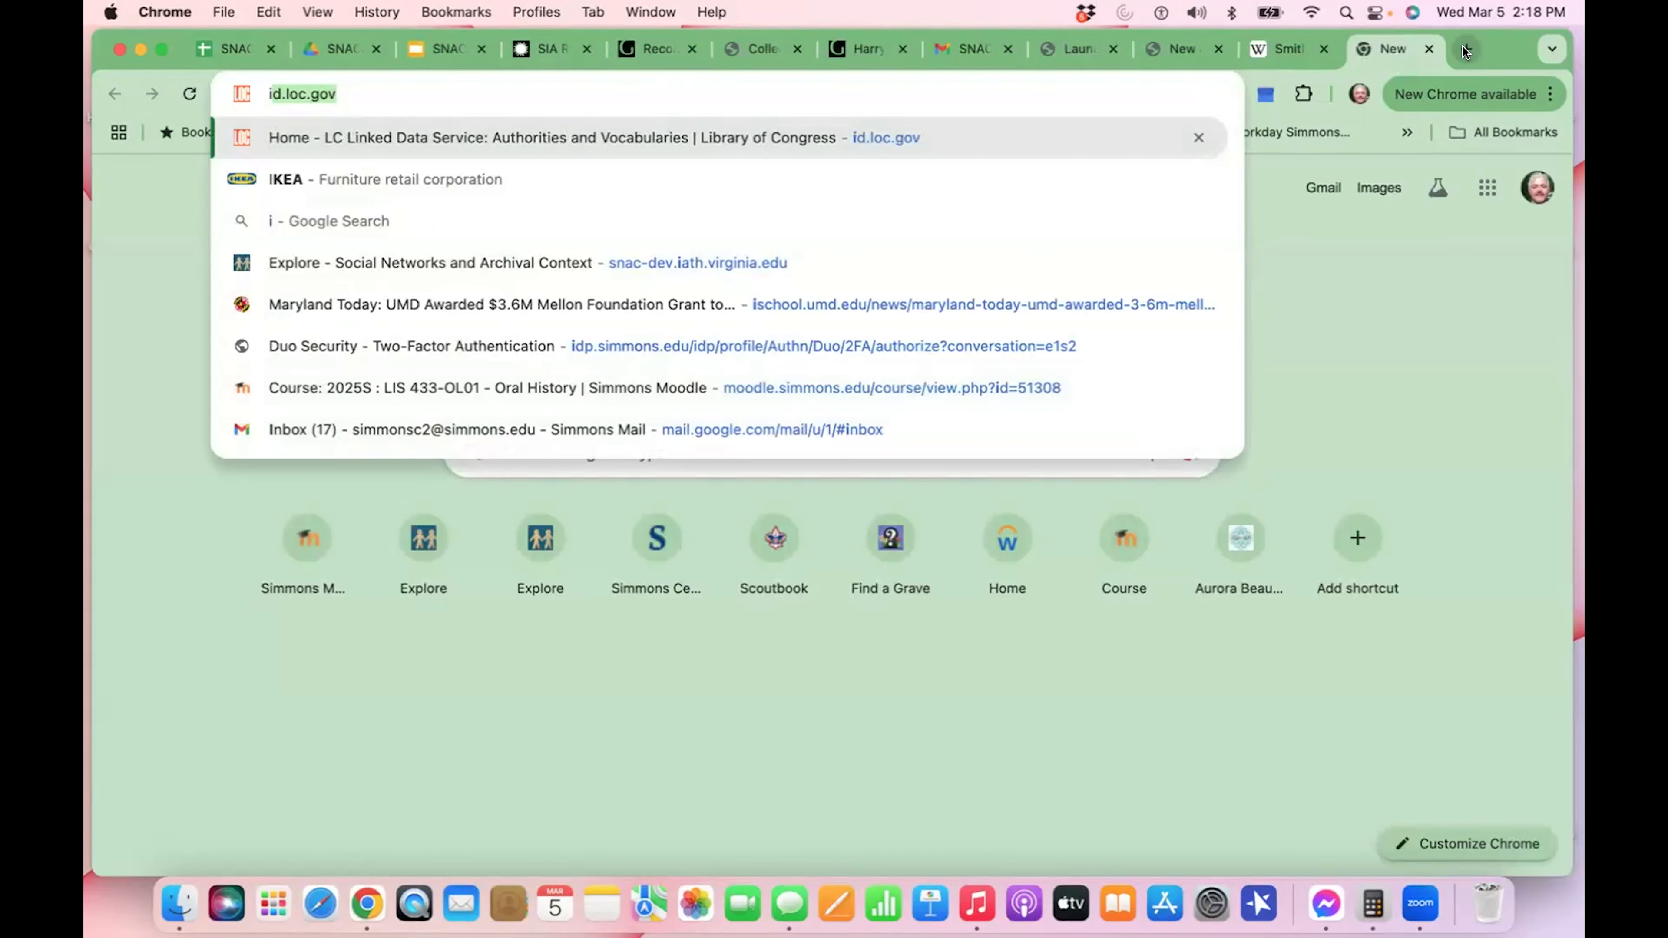
{"action": "key", "text": "Return"}
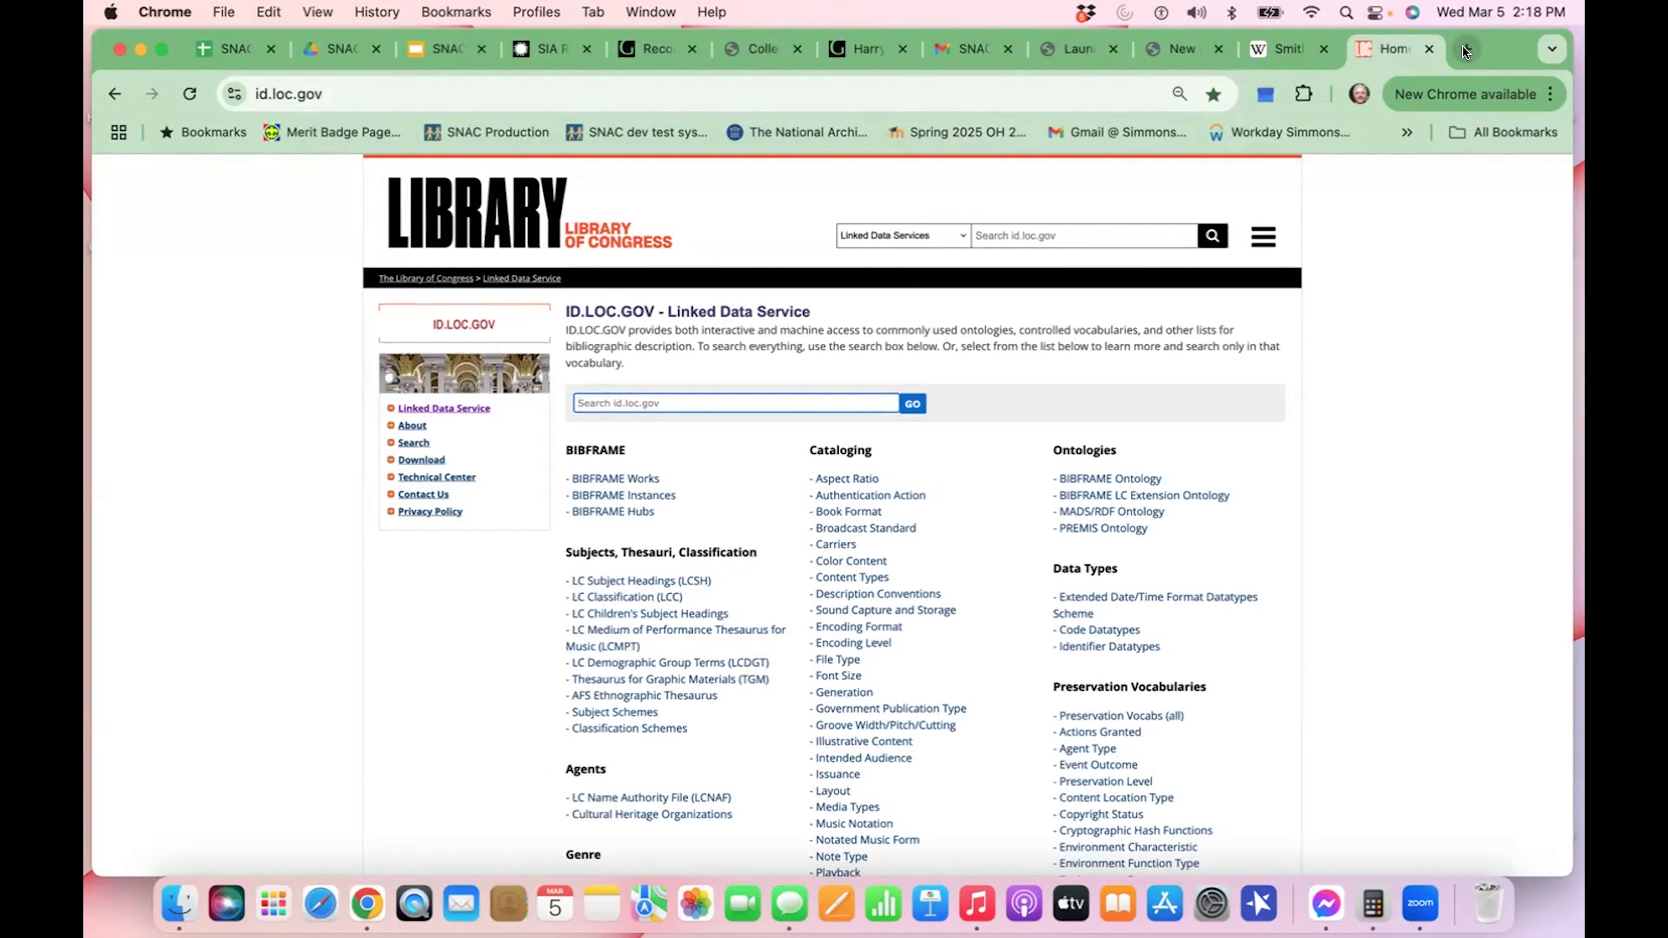
{"action": "key", "text": "super+equal"}
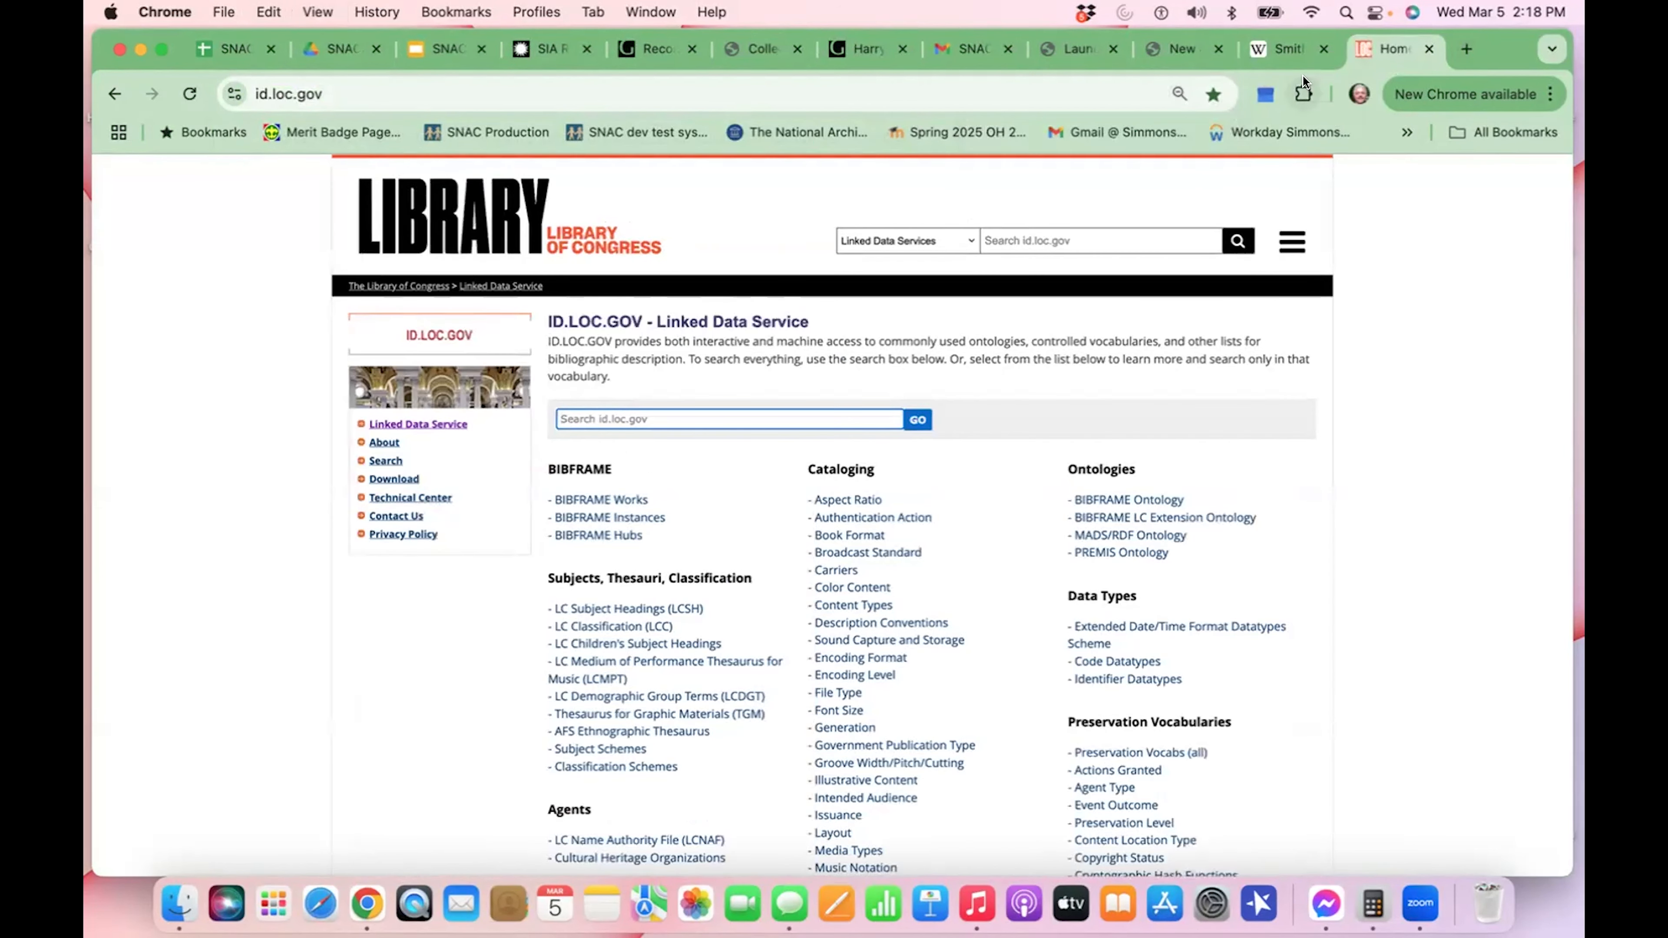
{"action": "key", "text": "super+equal"}
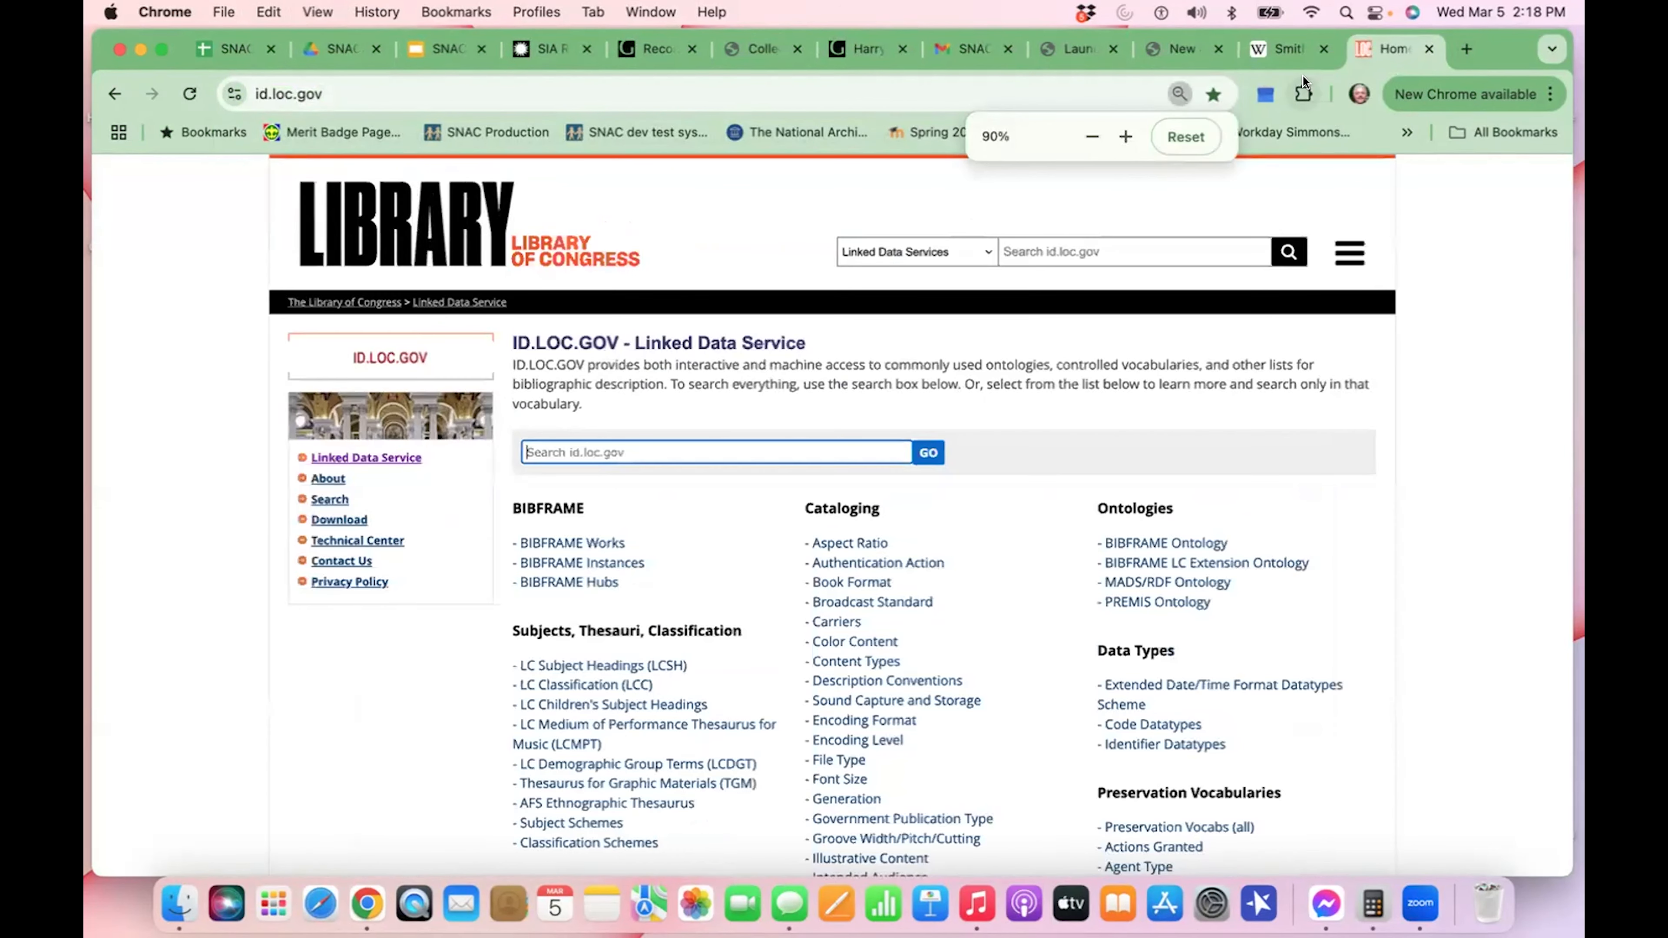
- Search id.loc.gov for "smithsonian astrophysical observatory", filter to Name Authority and locate the observatory's own entry
{"action": "left_click", "coordinate": [712, 448]}
{"action": "type", "text": "smi"}
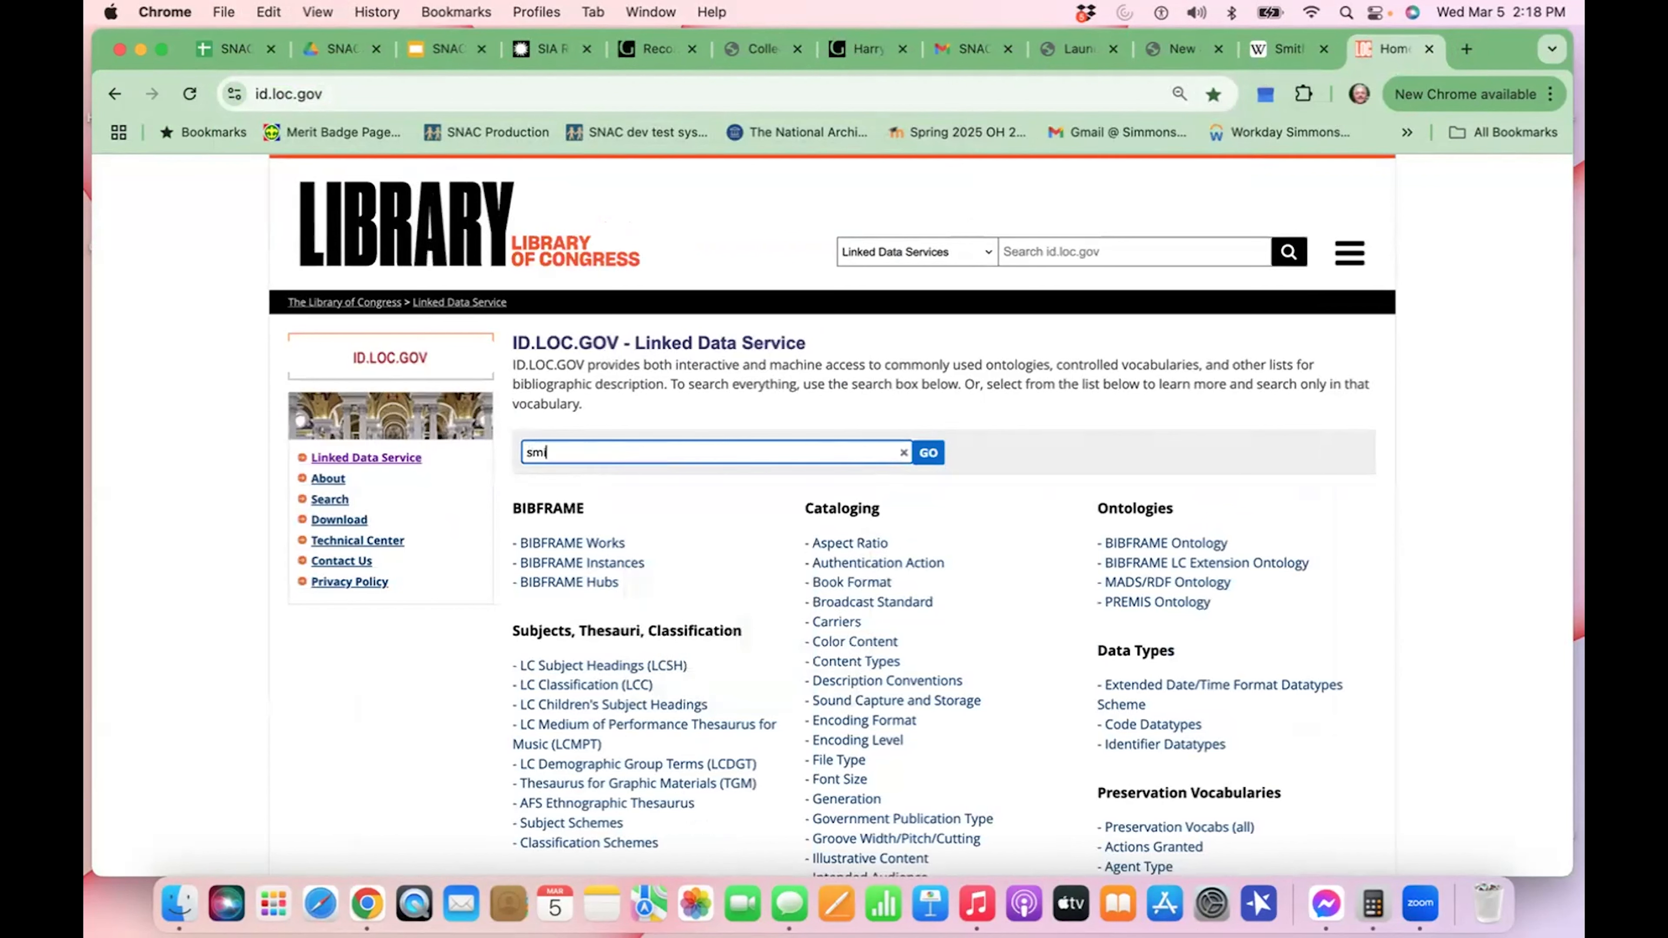
{"action": "type", "text": "thsonian astrophysical observatory"}
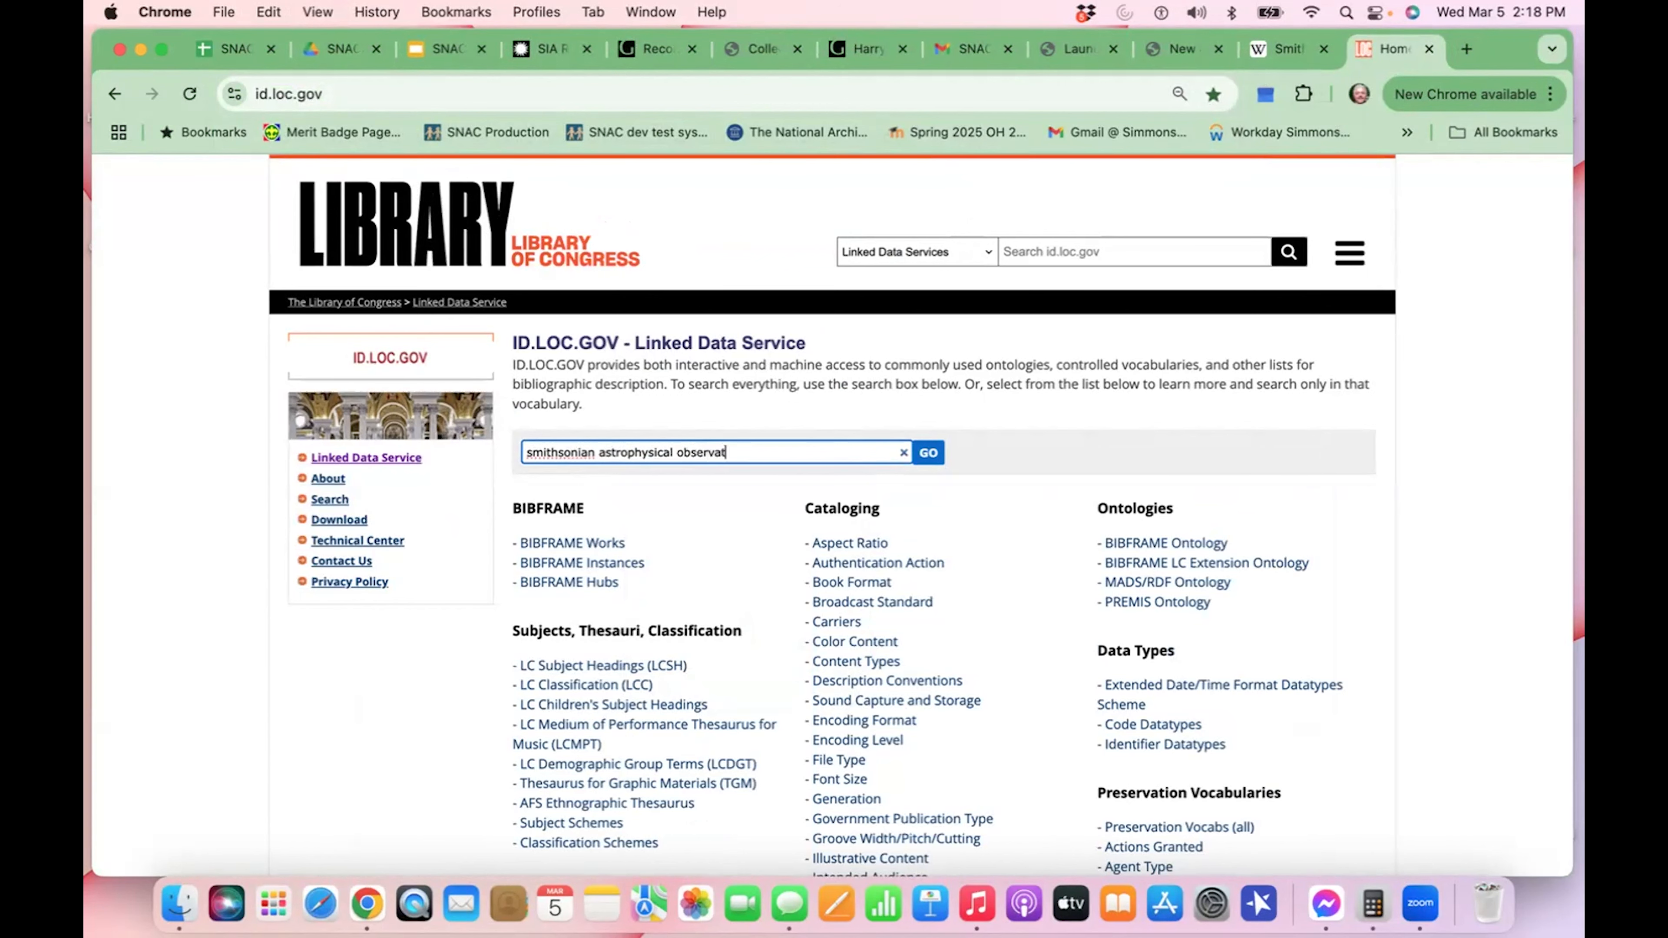
{"action": "key", "text": "Return"}
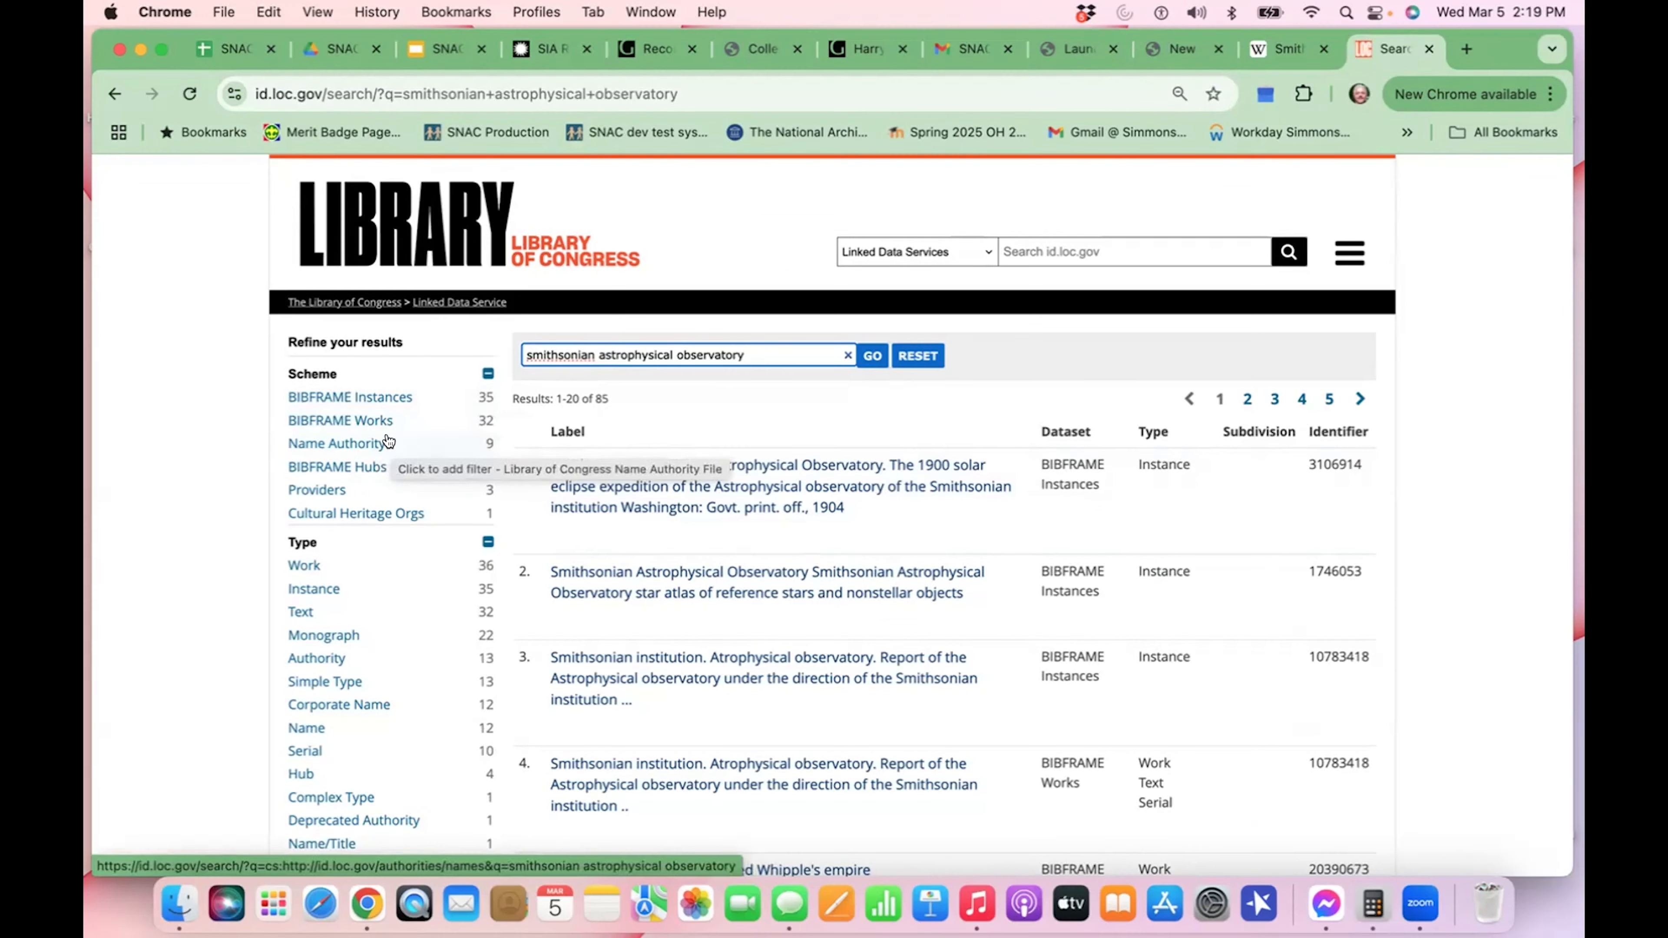
{"action": "left_click", "coordinate": [373, 442]}
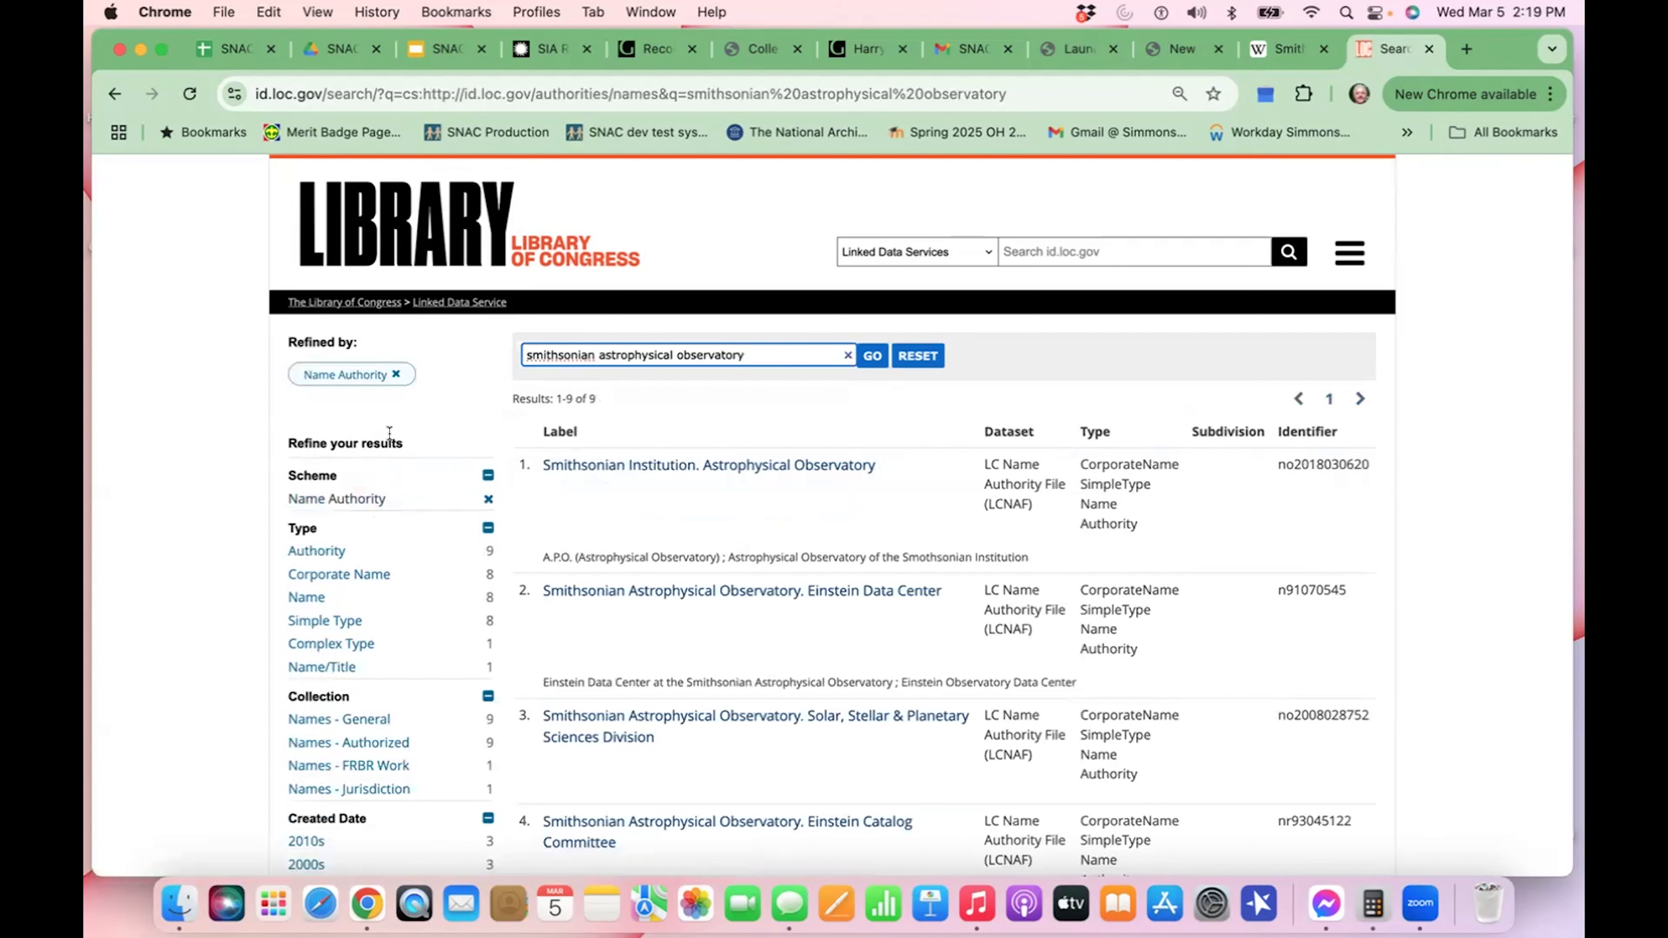
{"action": "scroll", "coordinate": [654, 523], "scroll_direction": "down", "scroll_amount": 5}
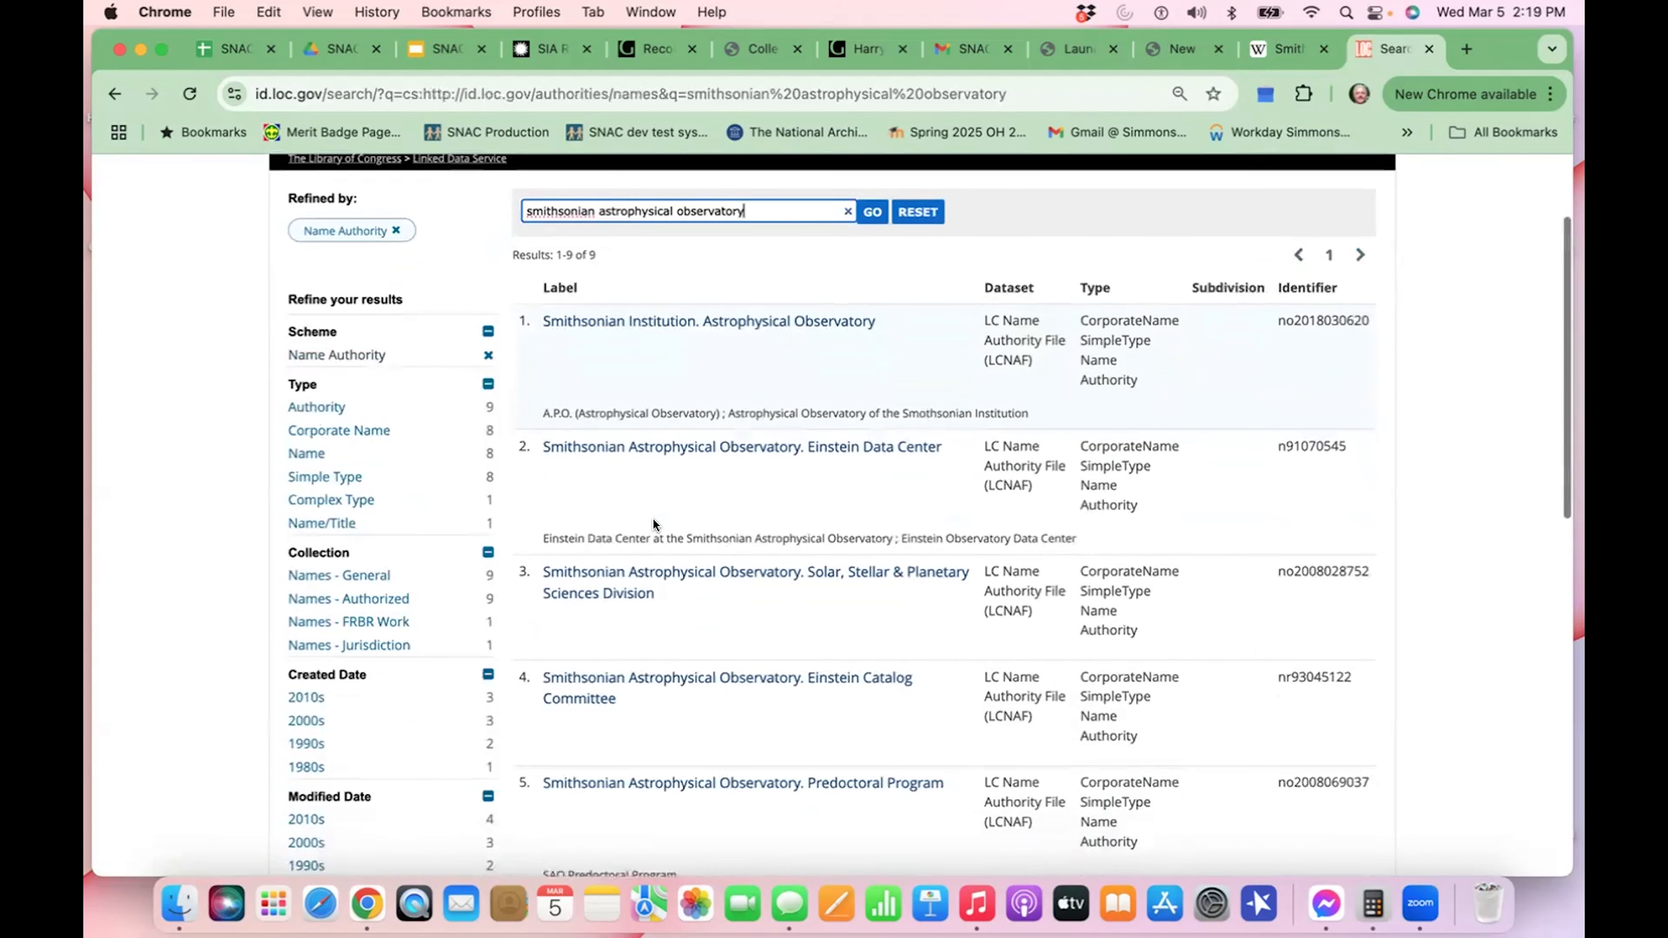
{"action": "scroll", "coordinate": [653, 520], "scroll_direction": "down", "scroll_amount": 5}
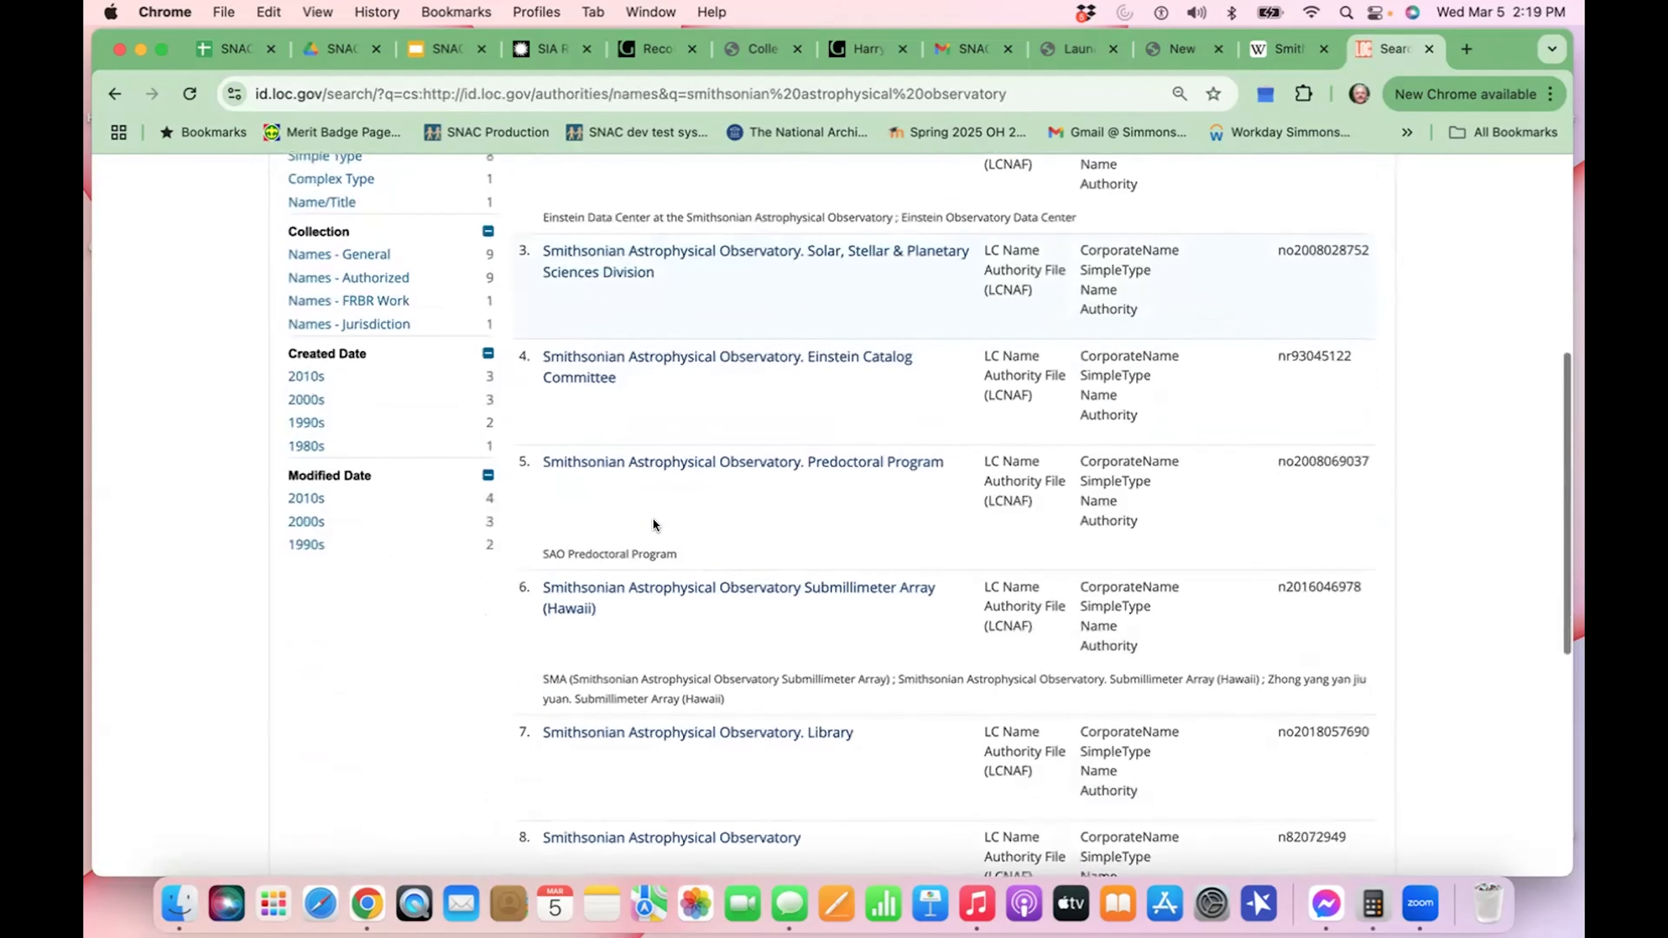
{"action": "scroll", "coordinate": [653, 519], "scroll_direction": "down", "scroll_amount": 3}
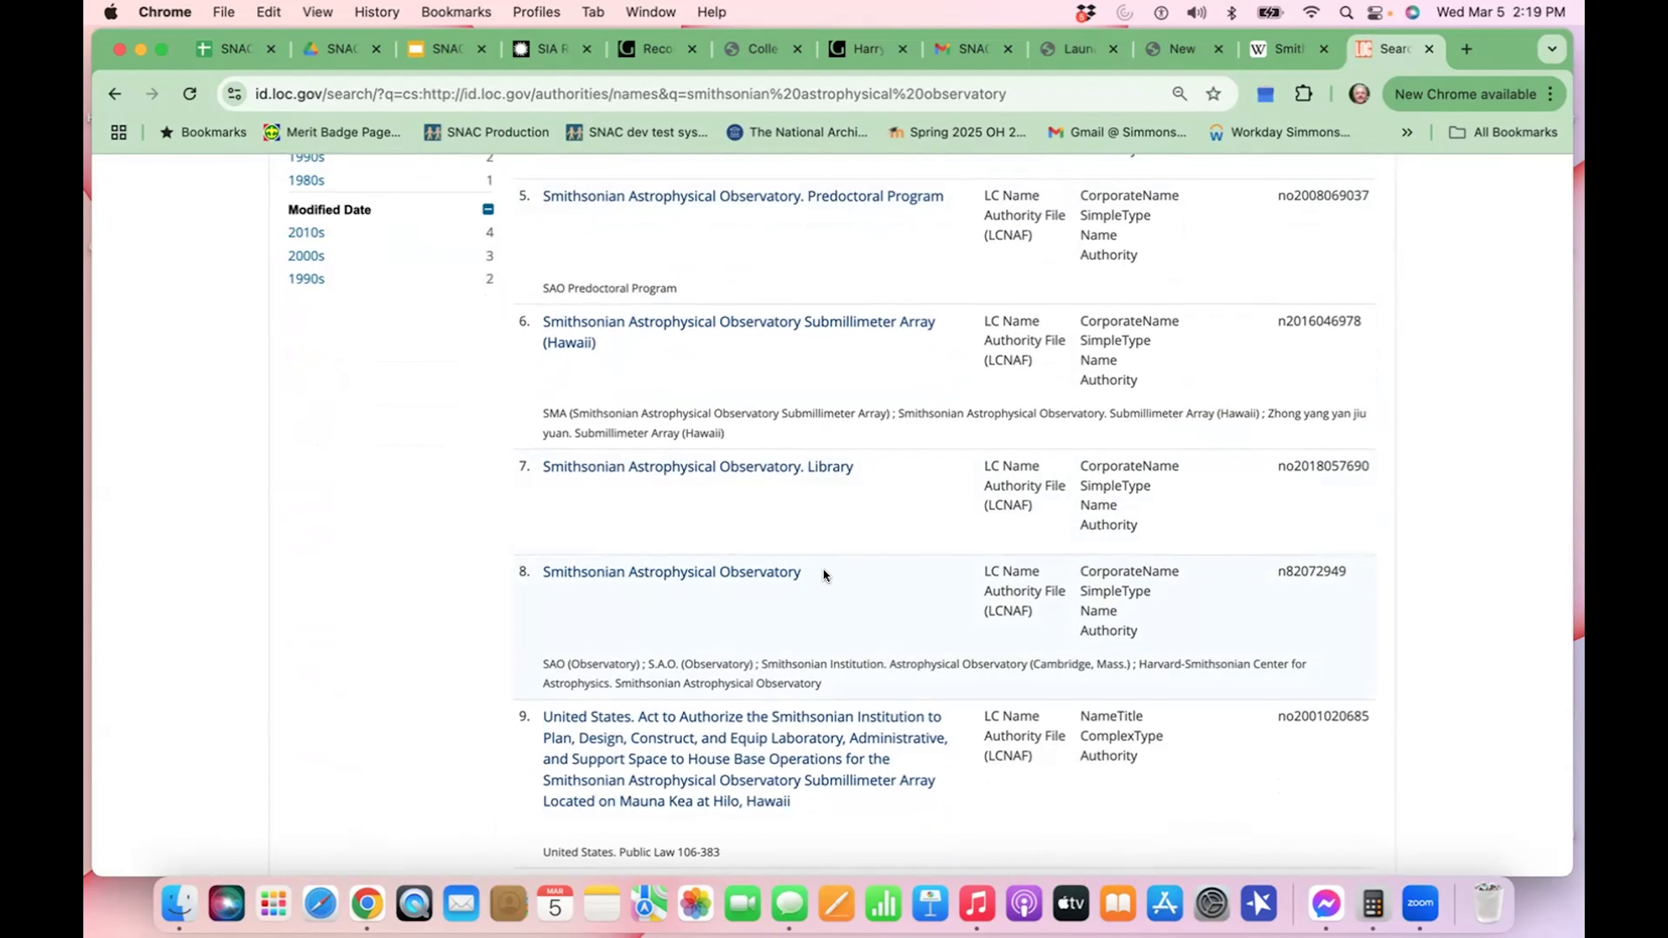
- Open the authority record for Smithsonian Astrophysical Observatory and copy the identifier n82072949 from its web address
{"action": "left_click", "coordinate": [758, 571]}
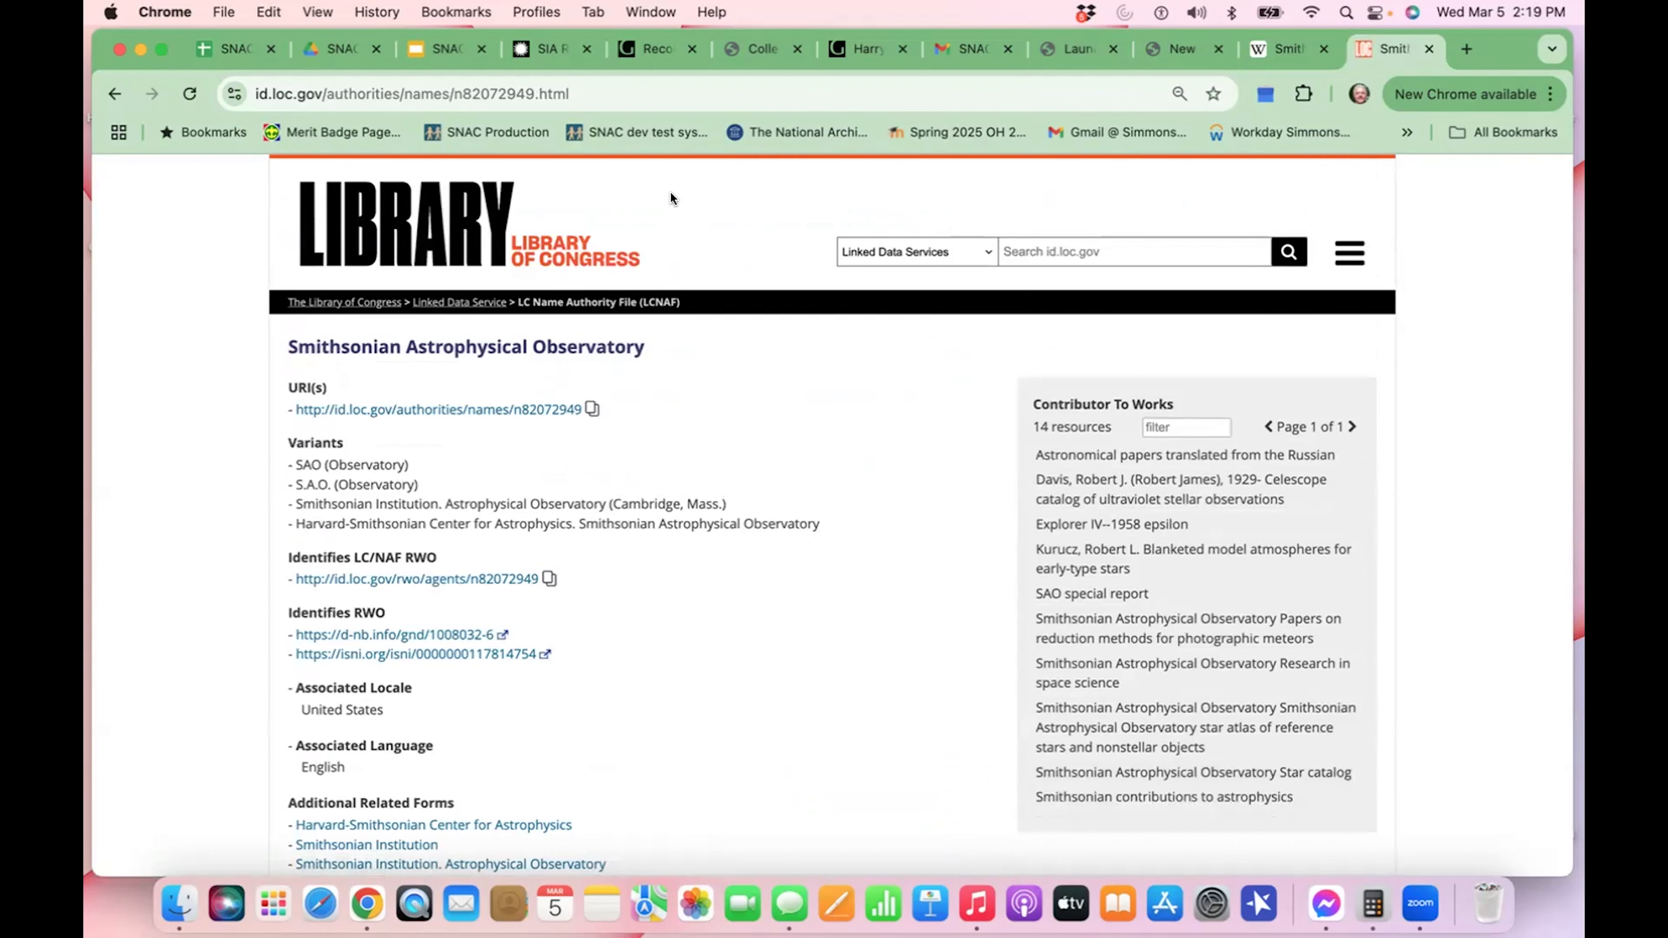
{"action": "left_click", "coordinate": [637, 92]}
{"action": "left_click", "coordinate": [595, 89]}
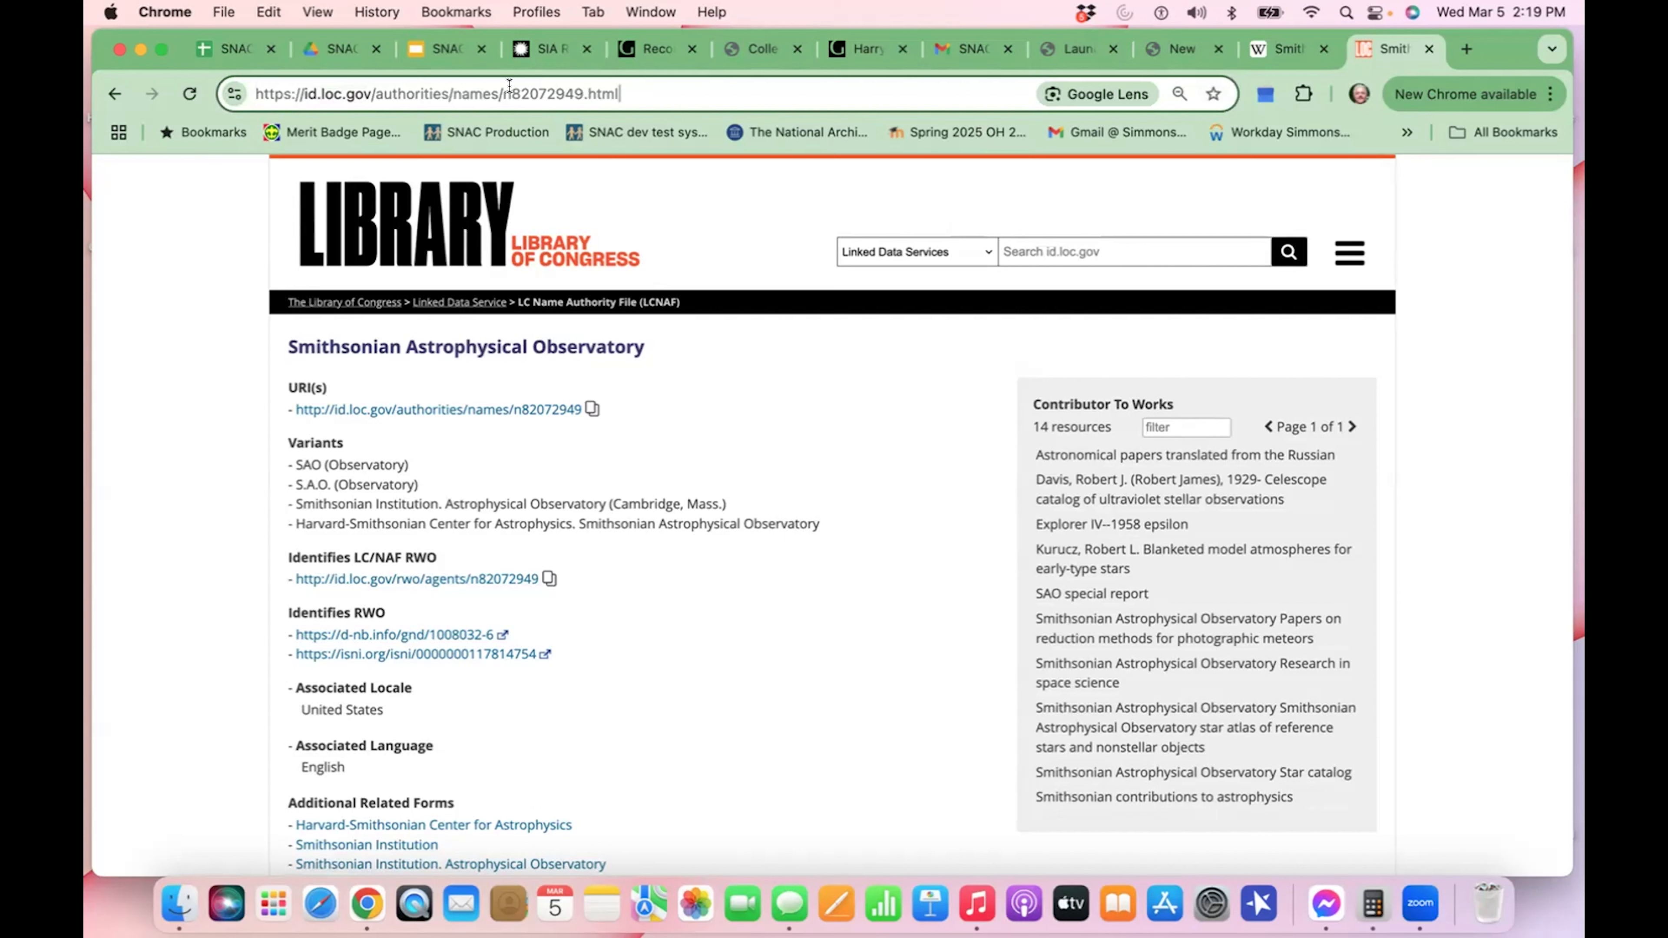
{"action": "left_click_drag", "start_coordinate": [509, 86], "coordinate": [572, 85]}
{"action": "left_click", "coordinate": [571, 86]}
{"action": "left_click", "coordinate": [504, 86]}
{"action": "left_click_drag", "start_coordinate": [504, 85], "coordinate": [583, 91]}
{"action": "key", "text": "super+c"}
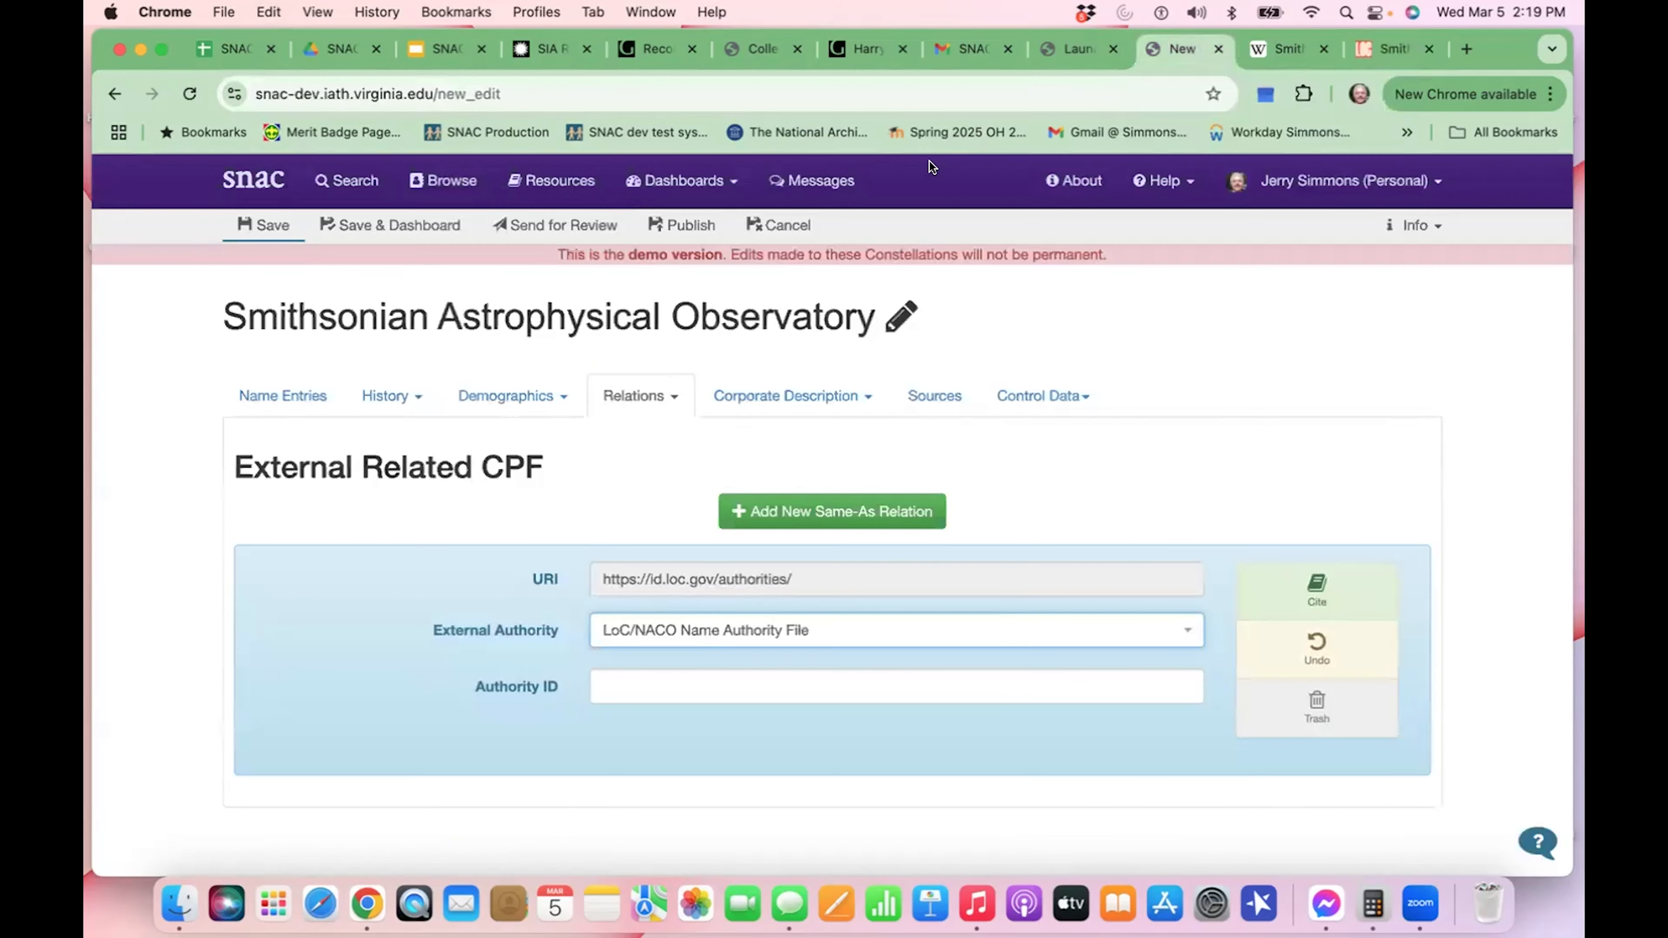
- In the SNAC editor, set the LoC/NACO relation's authority ID to n82072949, check the resulting URI and save the constellation
{"action": "left_click", "coordinate": [1180, 47]}
{"action": "left_click", "coordinate": [645, 684]}
{"action": "key", "text": "super+v"}
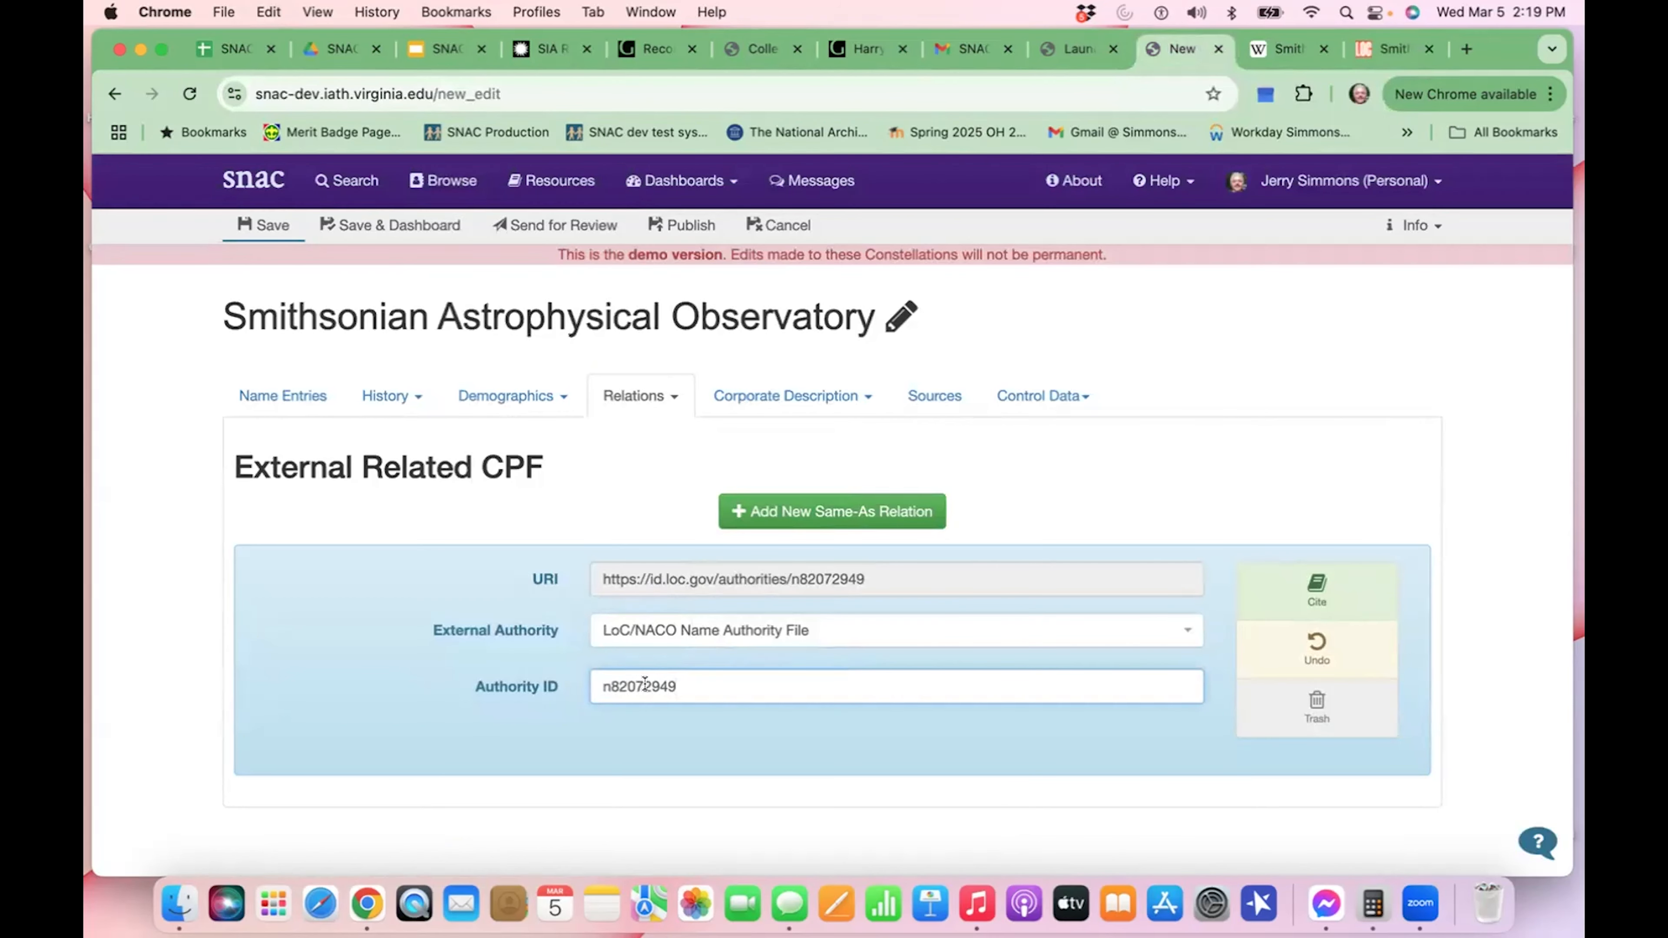
{"action": "left_click", "coordinate": [879, 566]}
{"action": "key", "text": "super+a"}
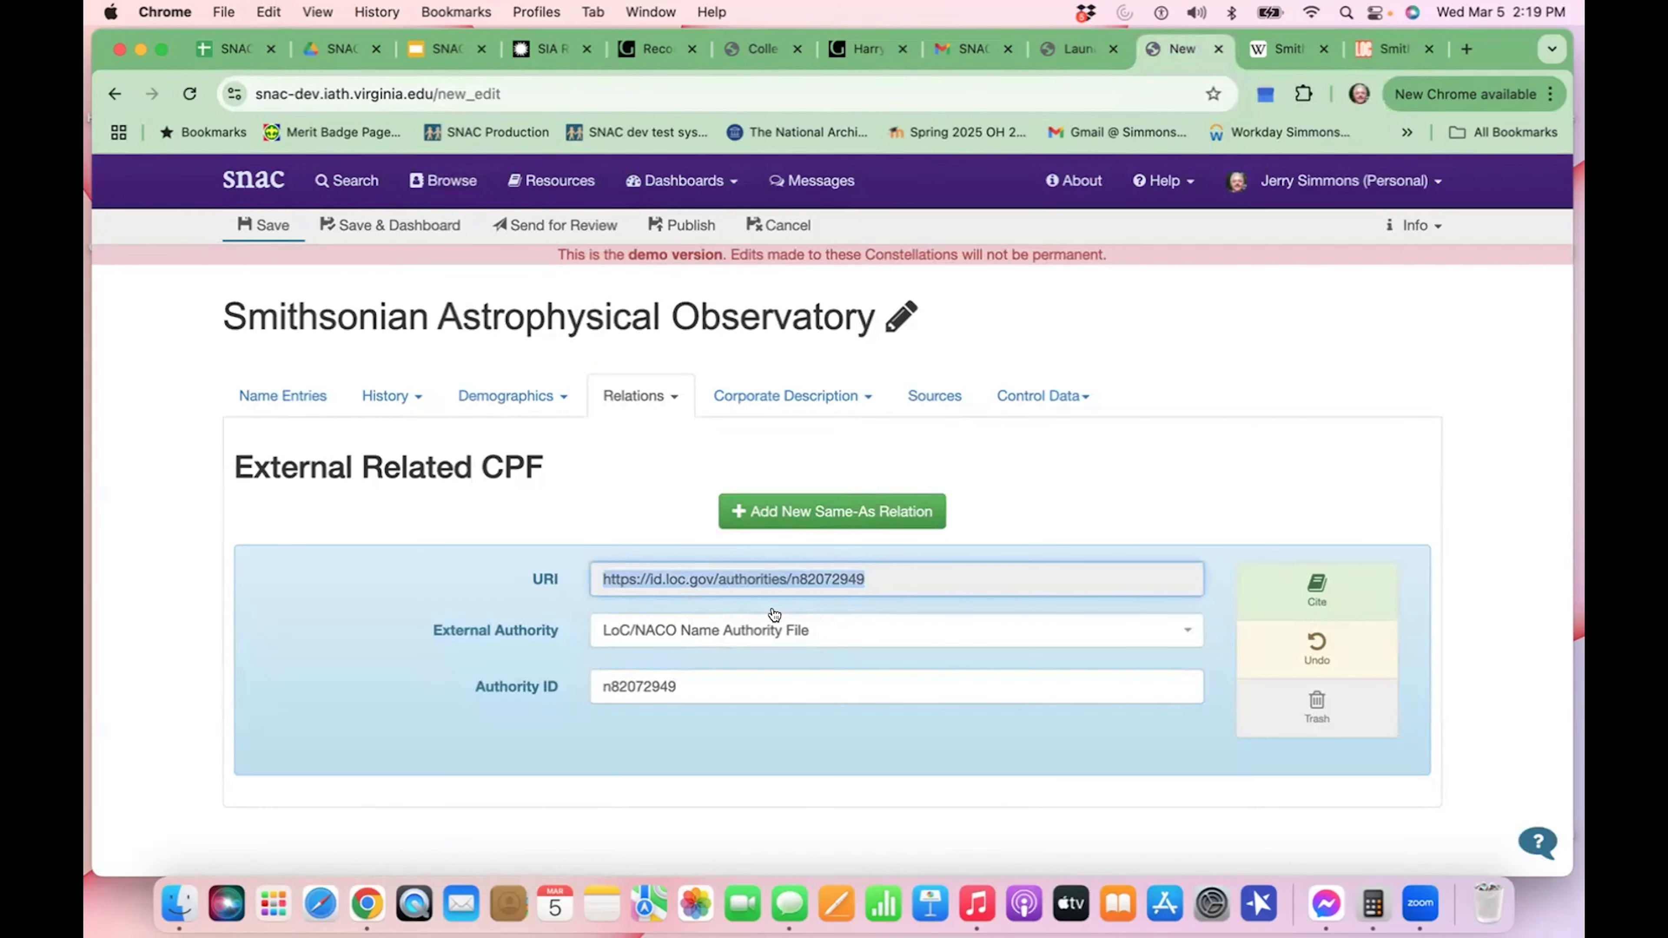
{"action": "left_click", "coordinate": [828, 715]}
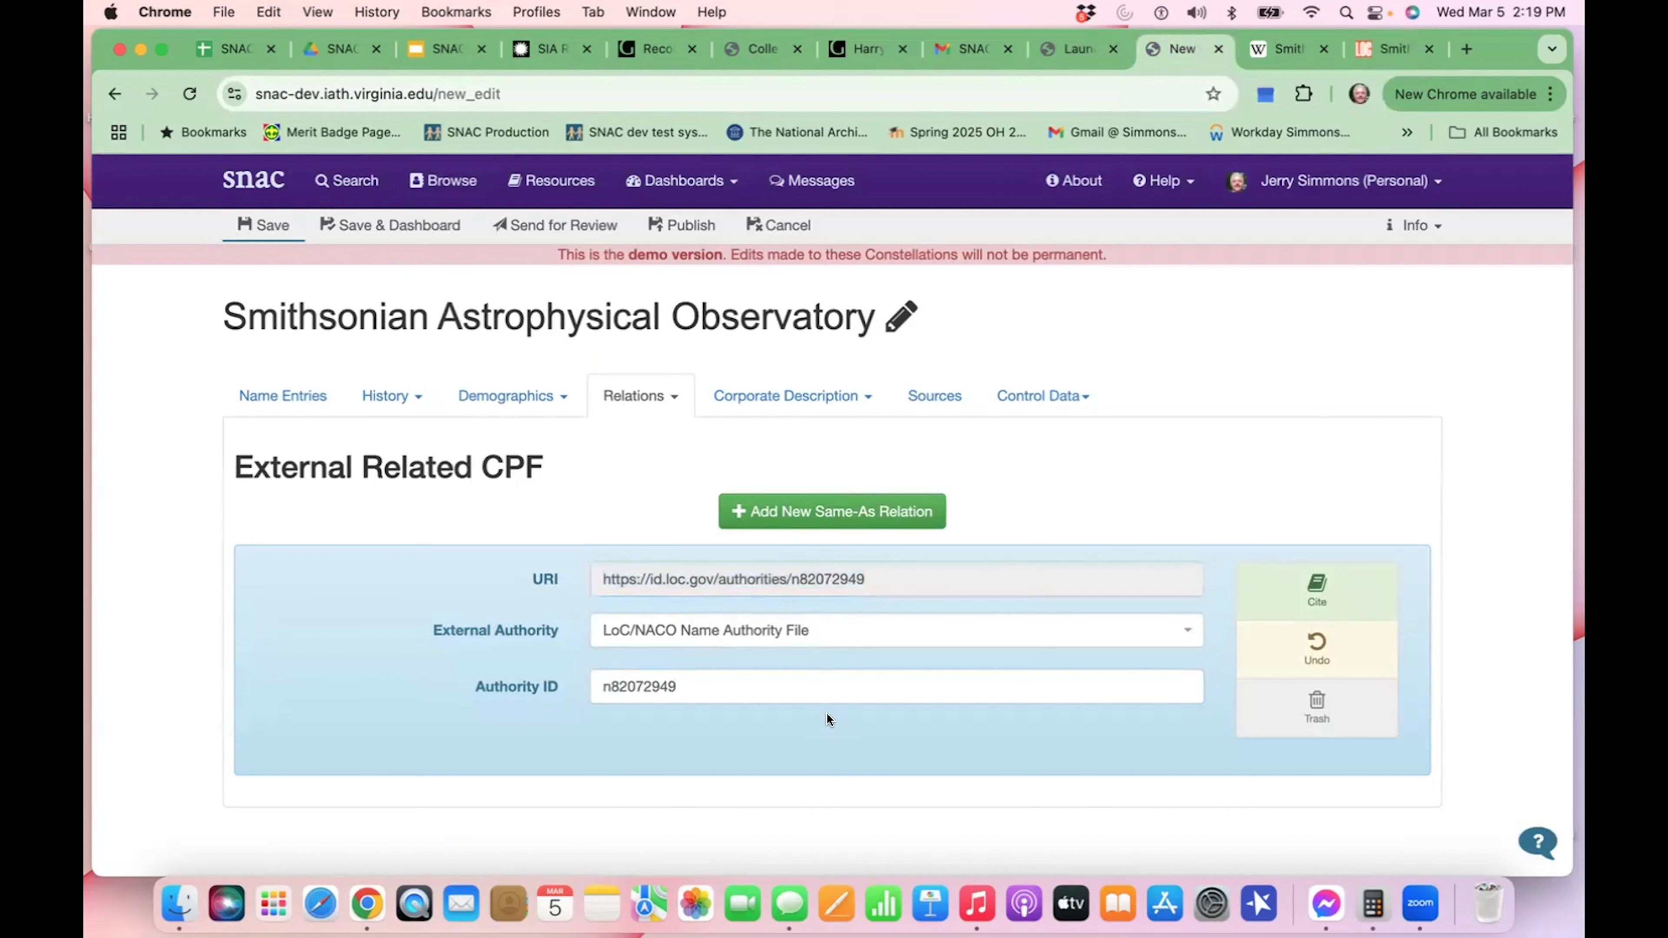
{"action": "left_click", "coordinate": [282, 223]}
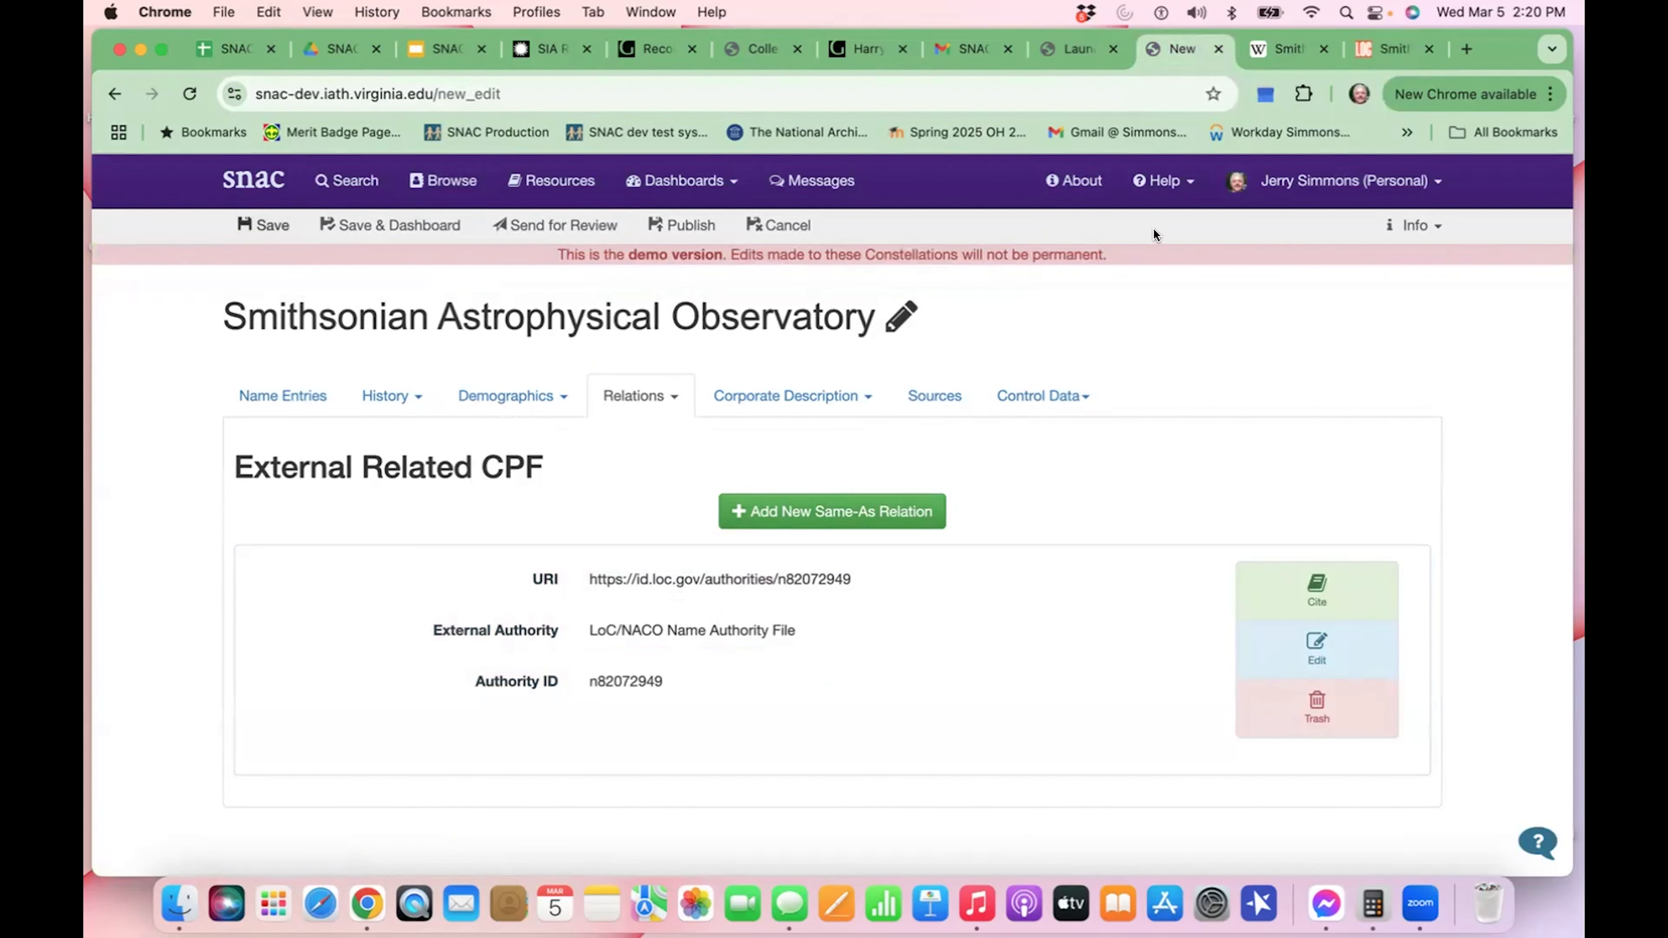
- Open the Wikidata item linked from the observatory's Wikipedia article and copy its identifier Q1755255
{"action": "left_click", "coordinate": [1273, 47]}
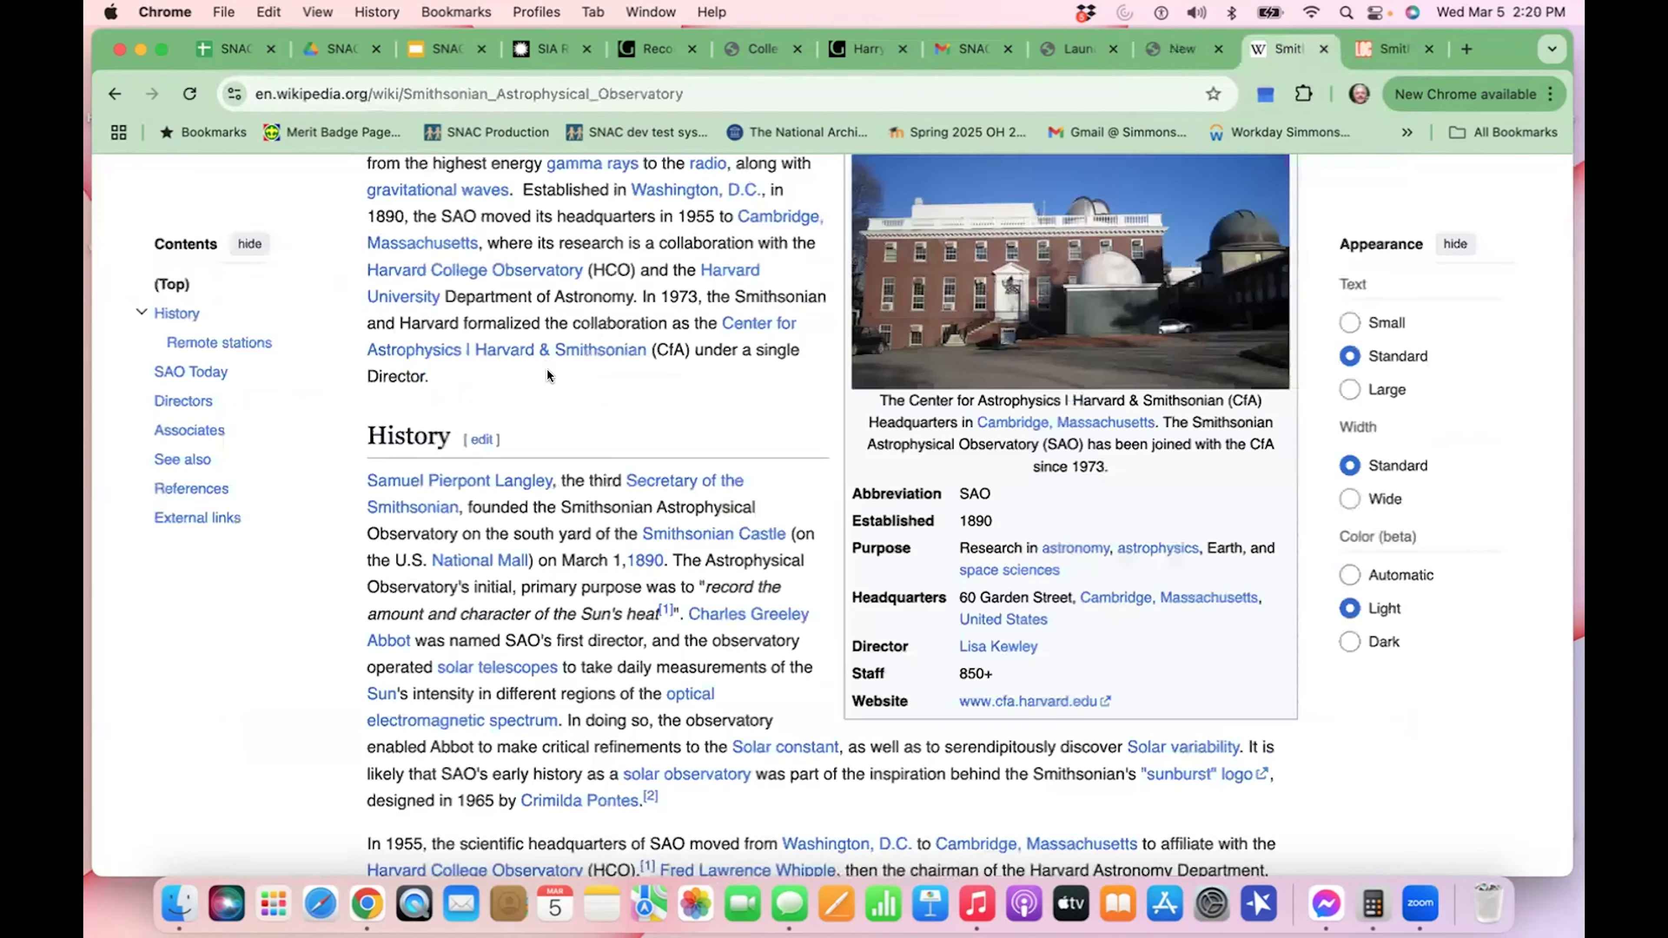
{"action": "scroll", "coordinate": [545, 368], "scroll_direction": "up", "scroll_amount": 5}
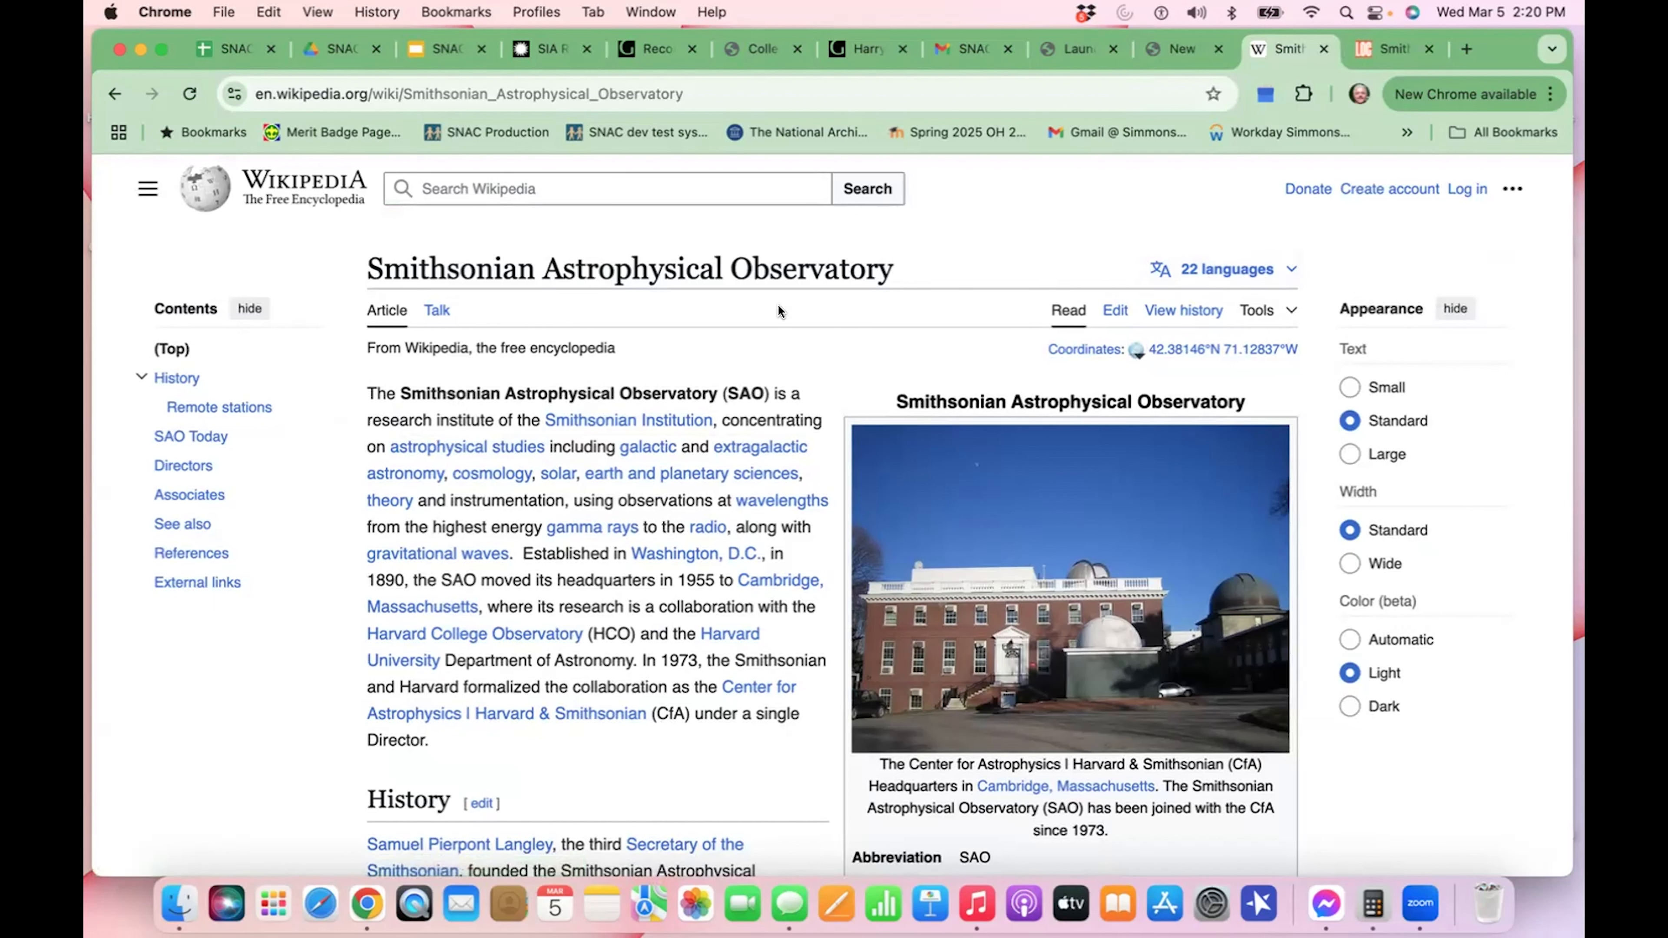
{"action": "left_click", "coordinate": [1284, 314]}
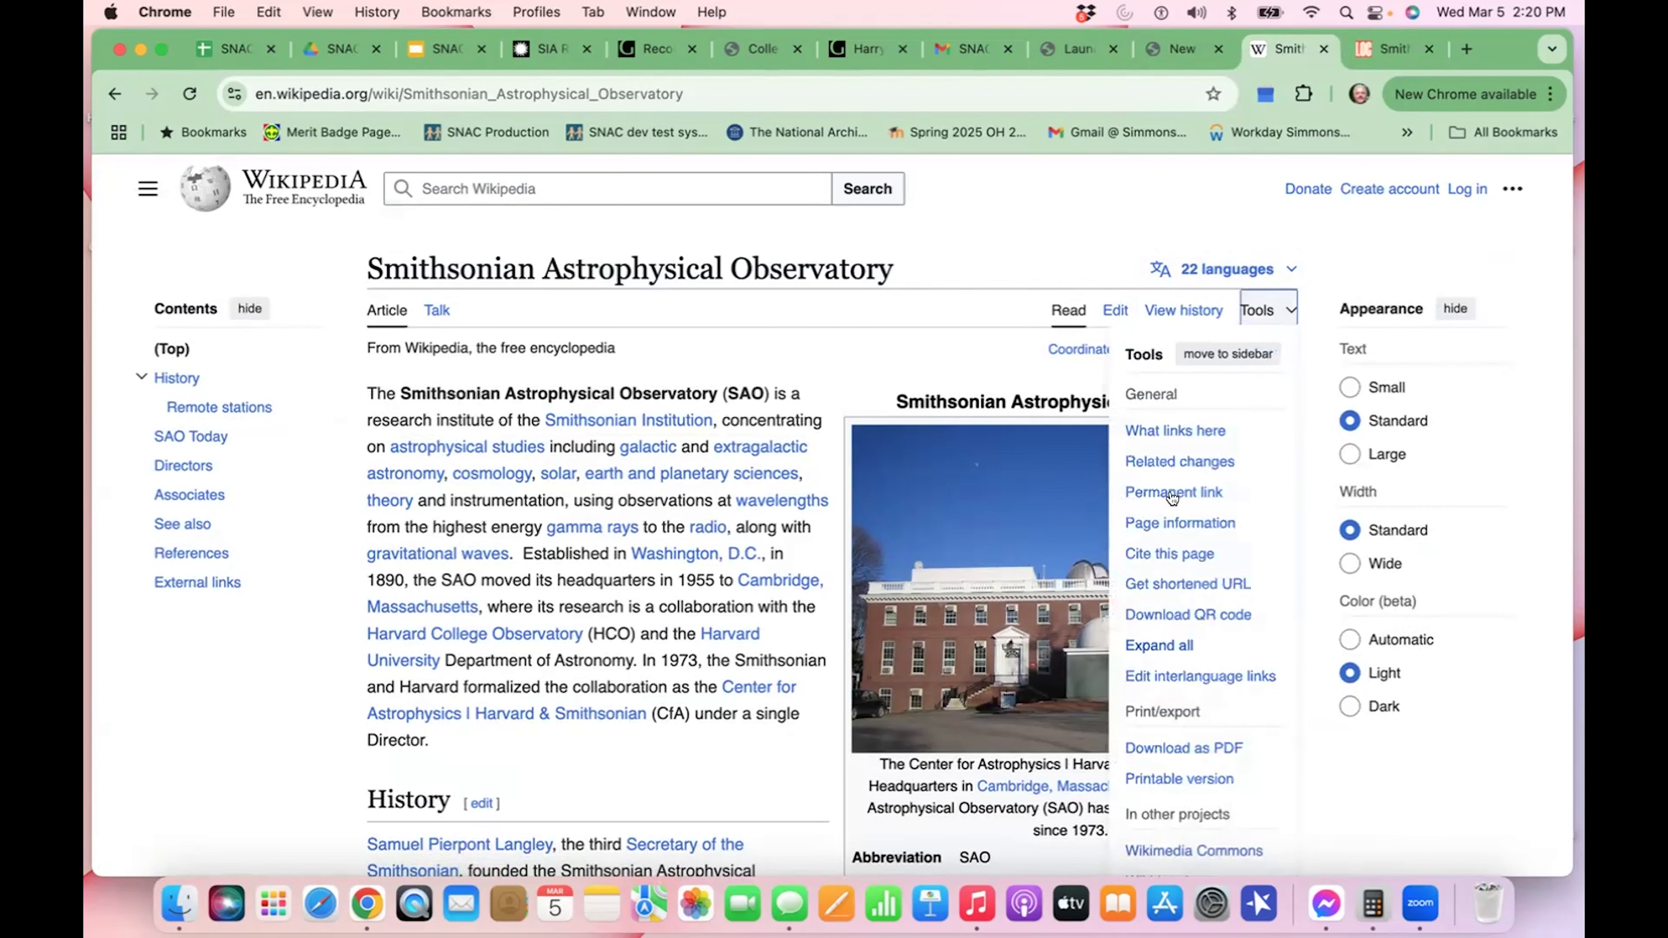
{"action": "scroll", "coordinate": [1362, 700], "scroll_direction": "down", "scroll_amount": 3}
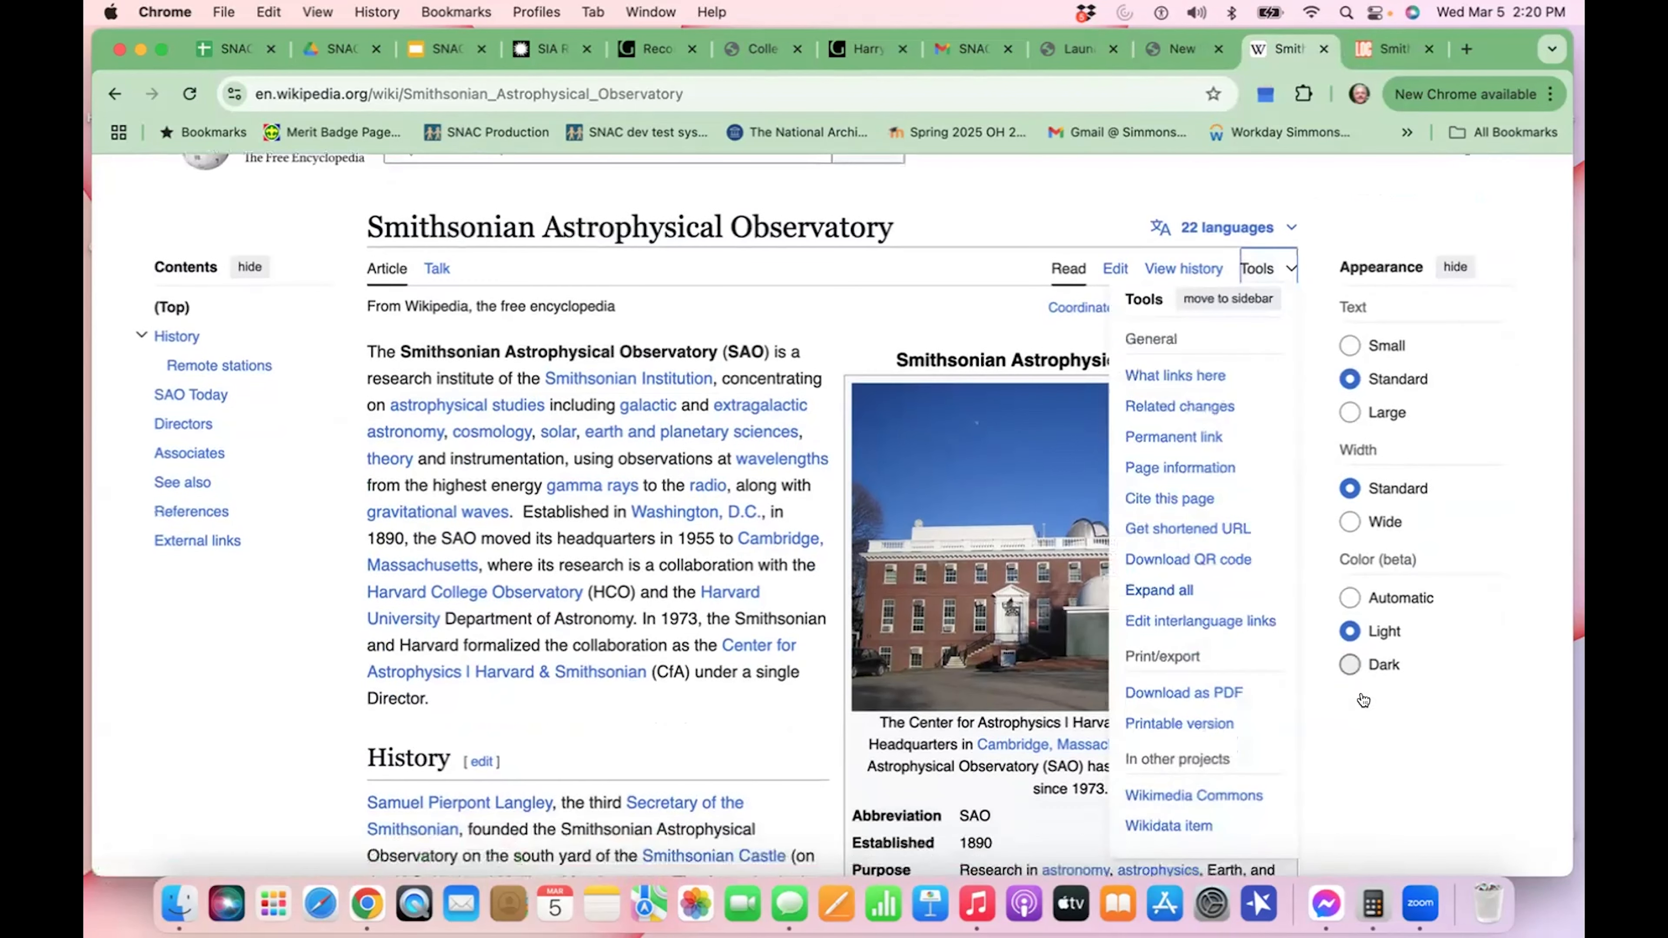
{"action": "scroll", "coordinate": [1363, 700], "scroll_direction": "down", "scroll_amount": 1}
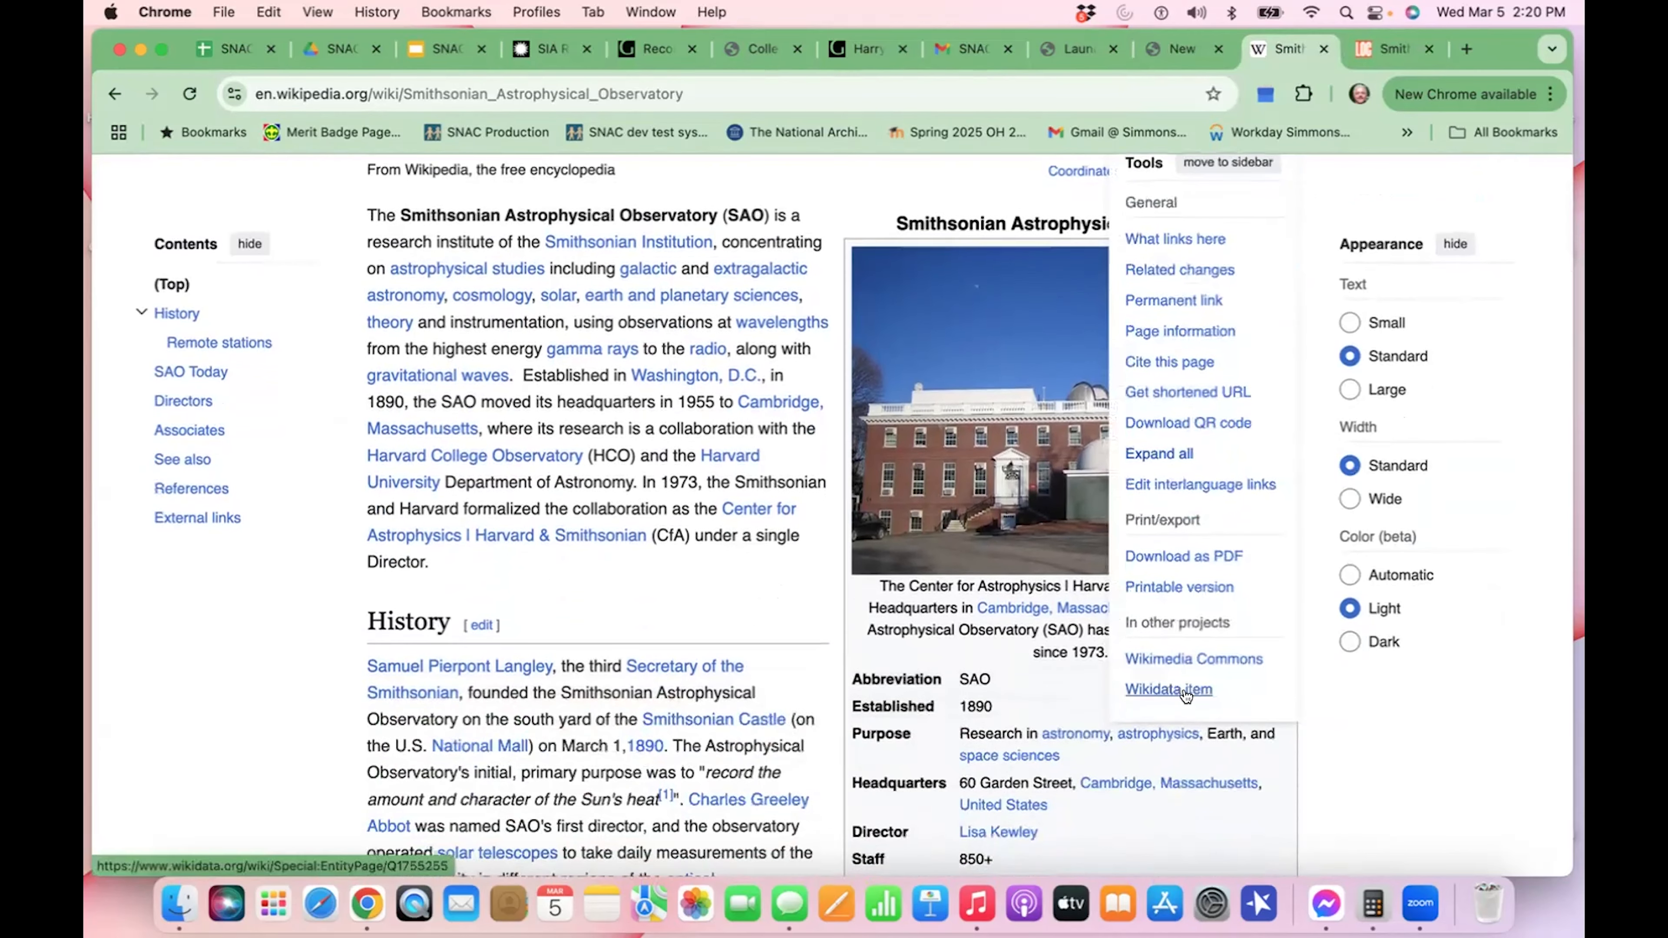
{"action": "left_click", "coordinate": [1186, 690]}
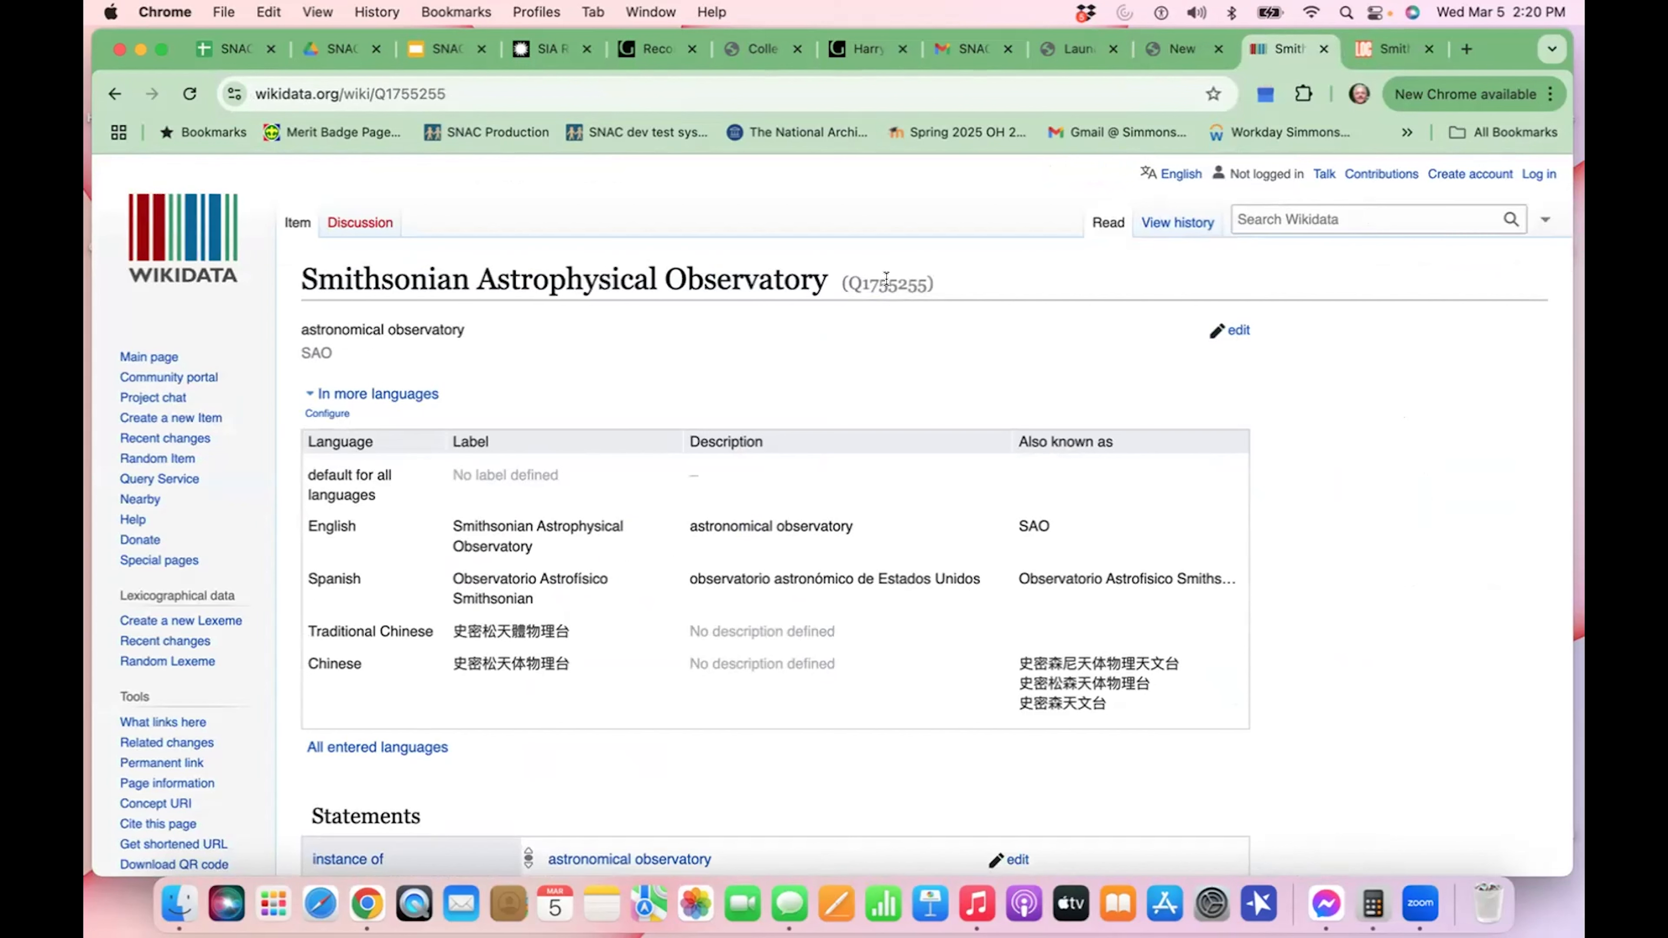
{"action": "double_click", "coordinate": [885, 280]}
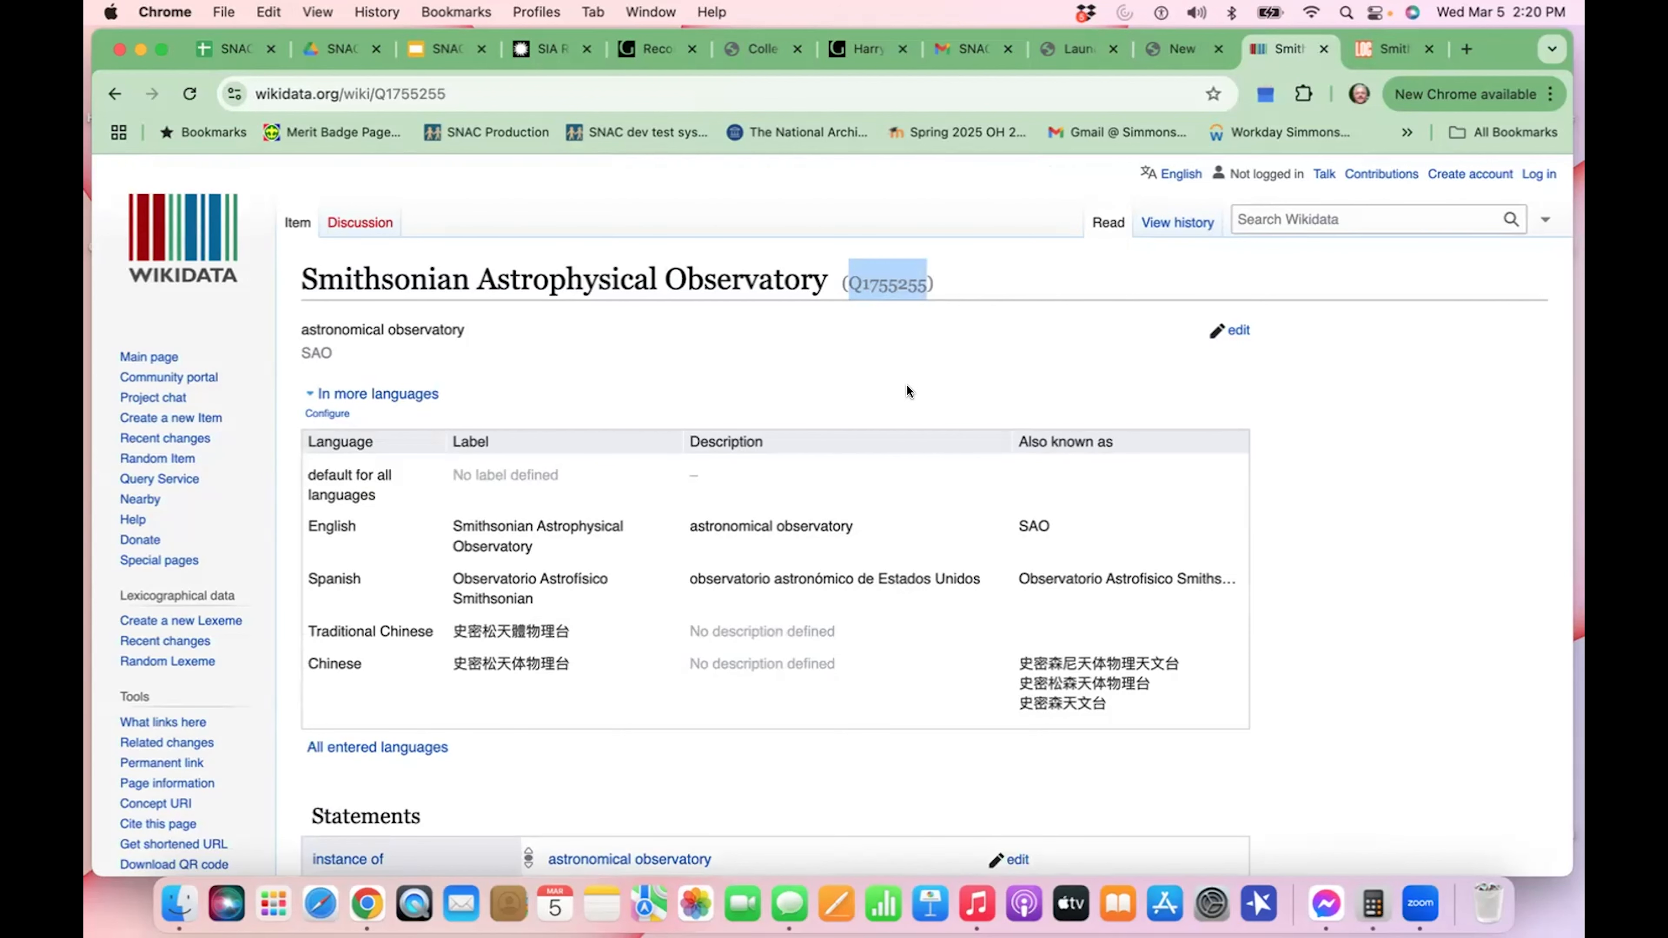
- Back in the SNAC editor, add another same-as relation with Wikidata as the external authority
{"action": "left_click", "coordinate": [1169, 55]}
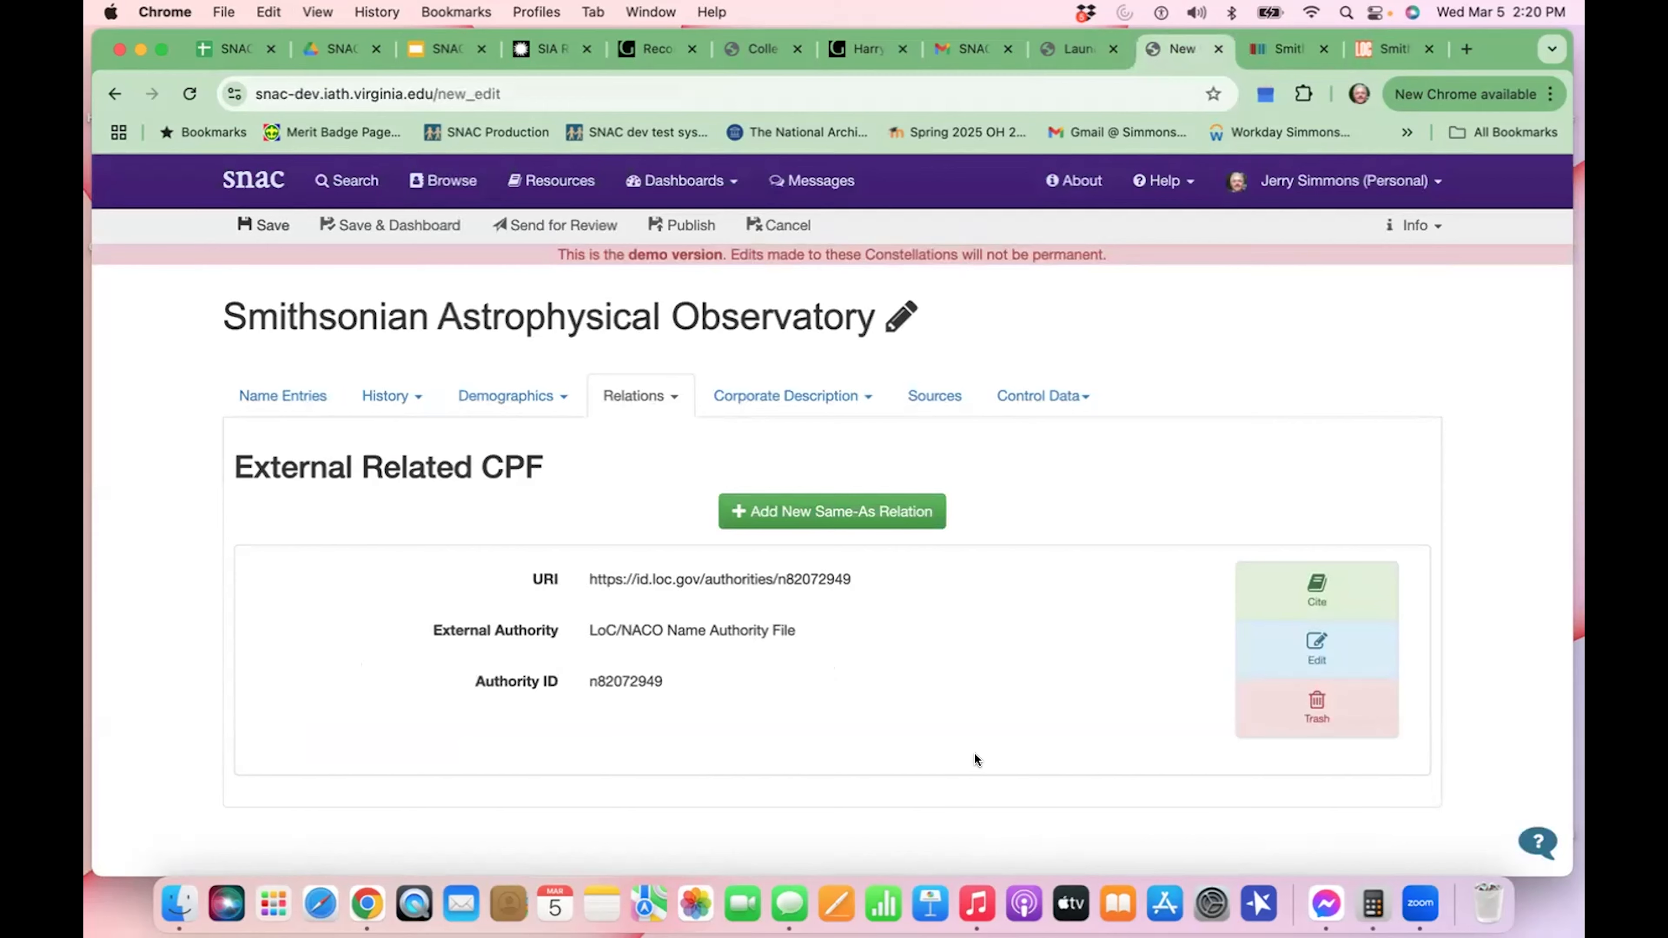
{"action": "scroll", "coordinate": [974, 755], "scroll_direction": "down", "scroll_amount": 2}
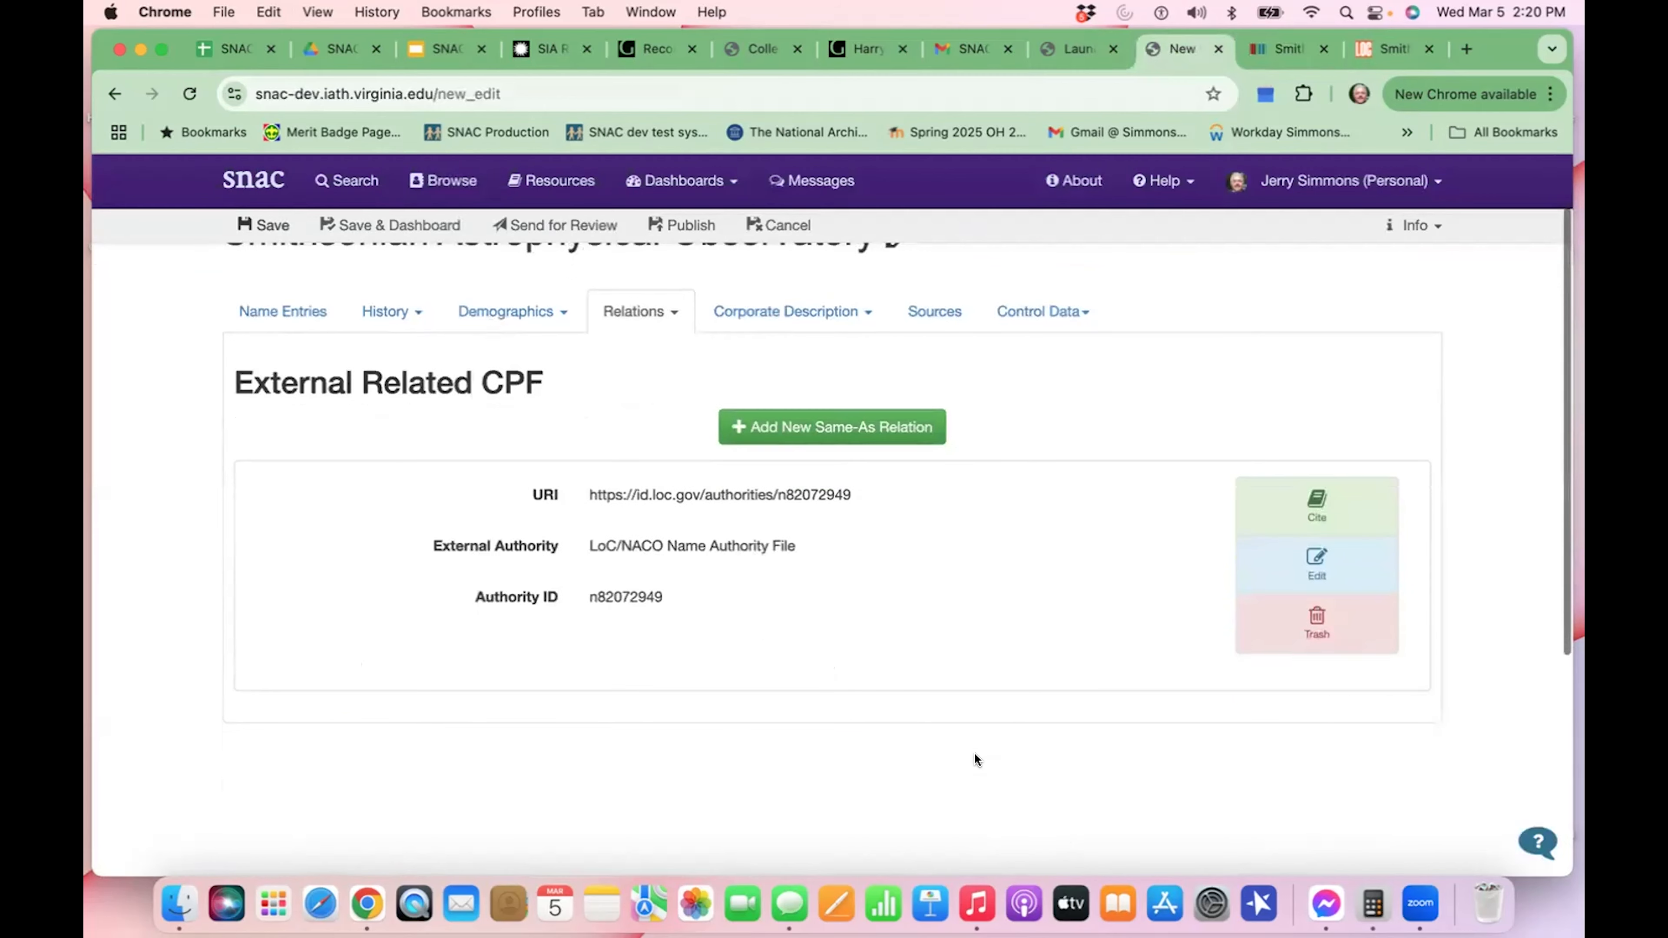
{"action": "left_click", "coordinate": [870, 431]}
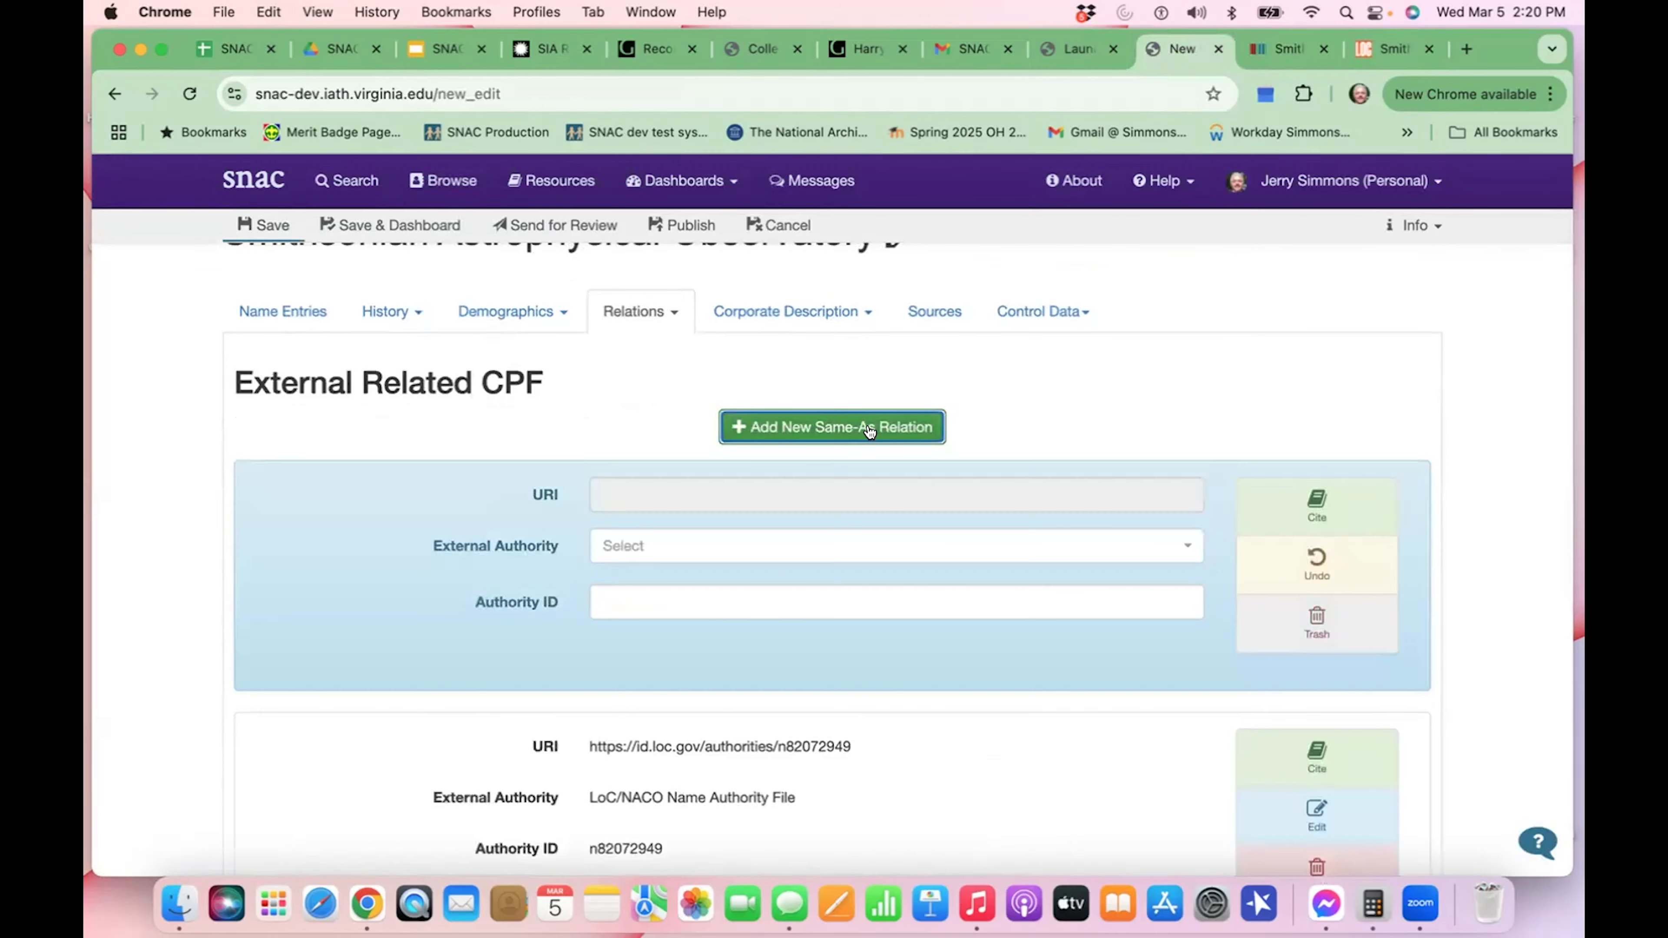
{"action": "left_click", "coordinate": [752, 548]}
{"action": "scroll", "coordinate": [729, 660], "scroll_direction": "down", "scroll_amount": 5}
{"action": "scroll", "coordinate": [730, 663], "scroll_direction": "down", "scroll_amount": 4}
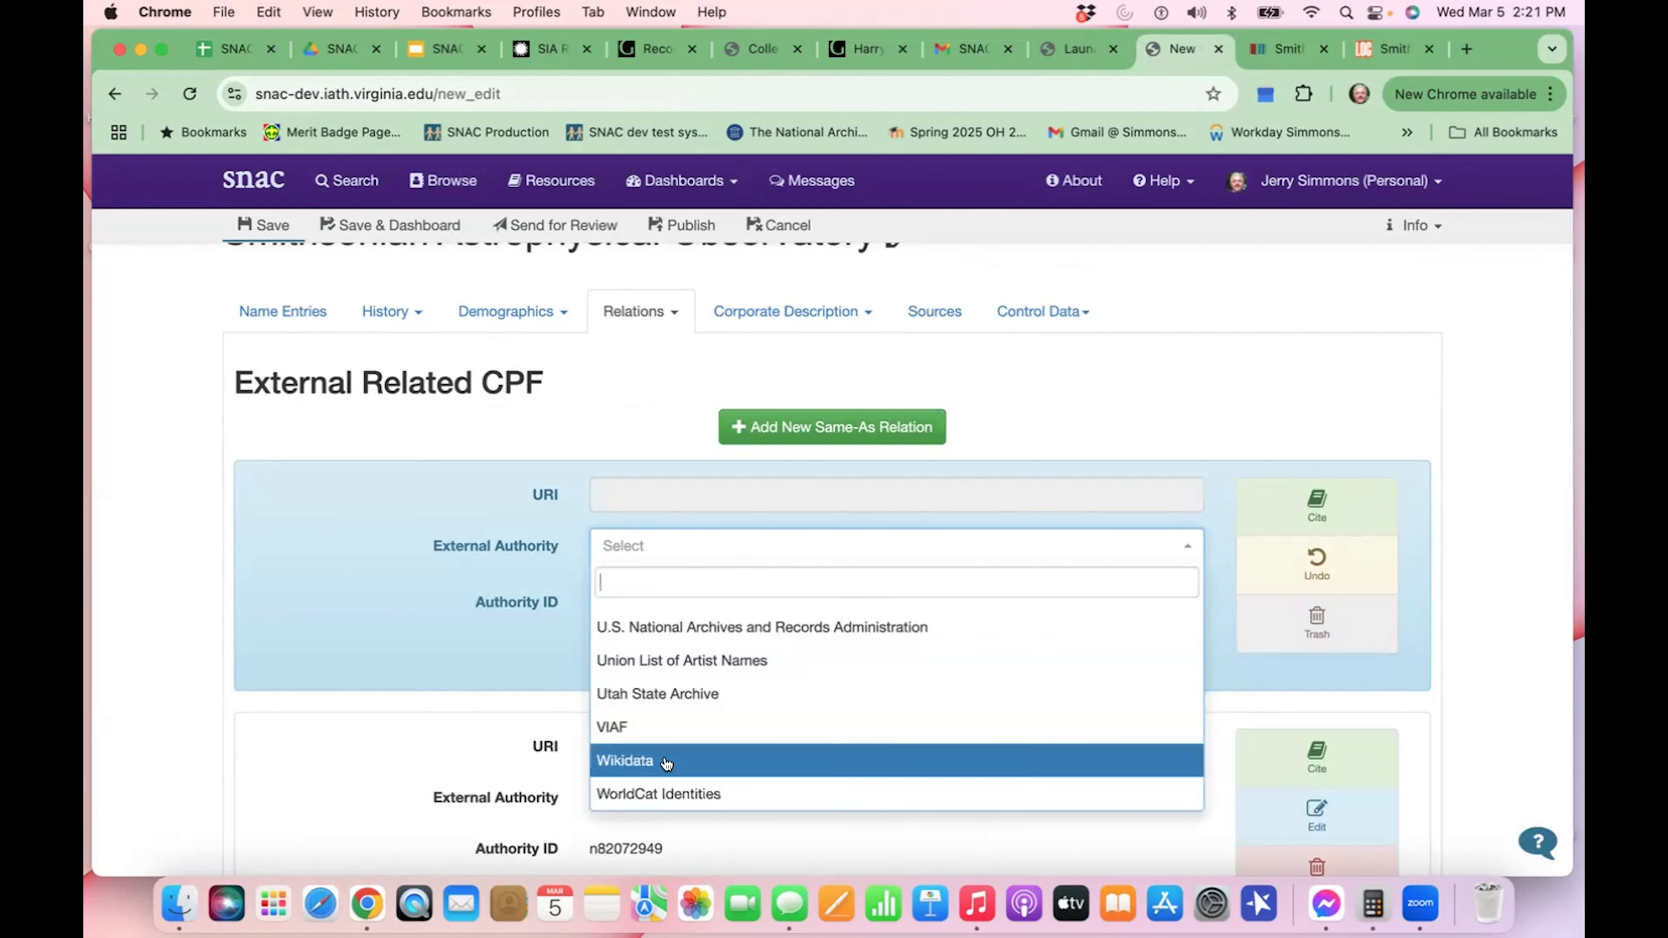
{"action": "left_click", "coordinate": [654, 763]}
- Set the Wikidata relation's authority ID to Q1755255, check the resulting URI and save the constellation
{"action": "left_click", "coordinate": [702, 593]}
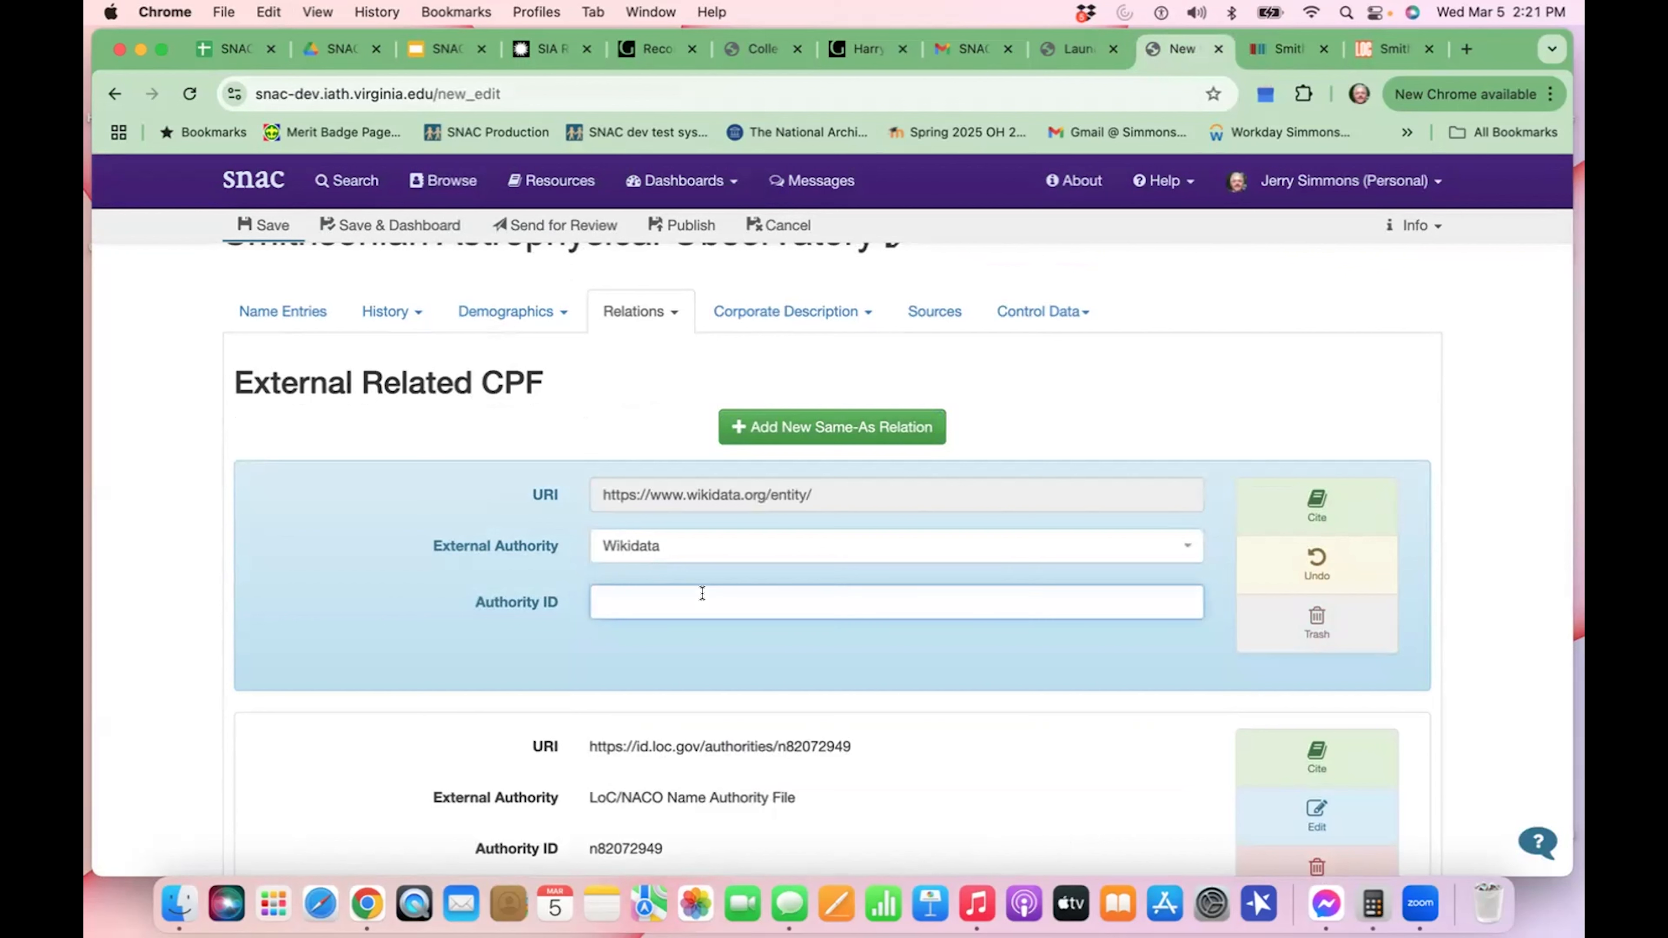
{"action": "type", "text": "Q1755255"}
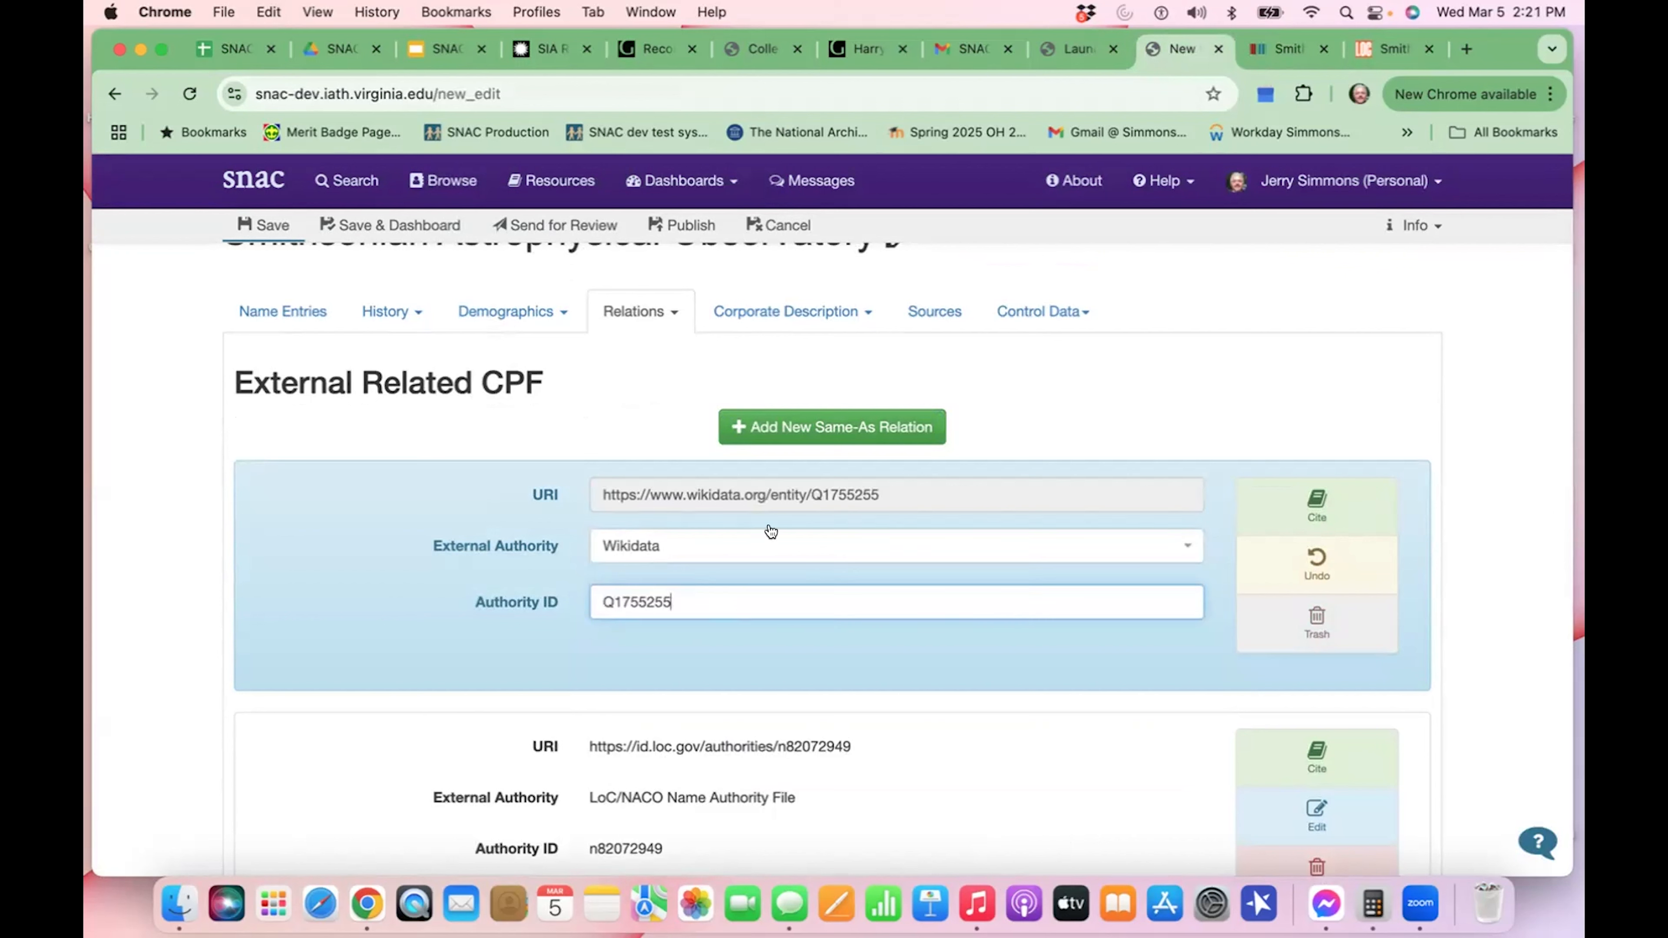
{"action": "triple_click", "coordinate": [842, 484]}
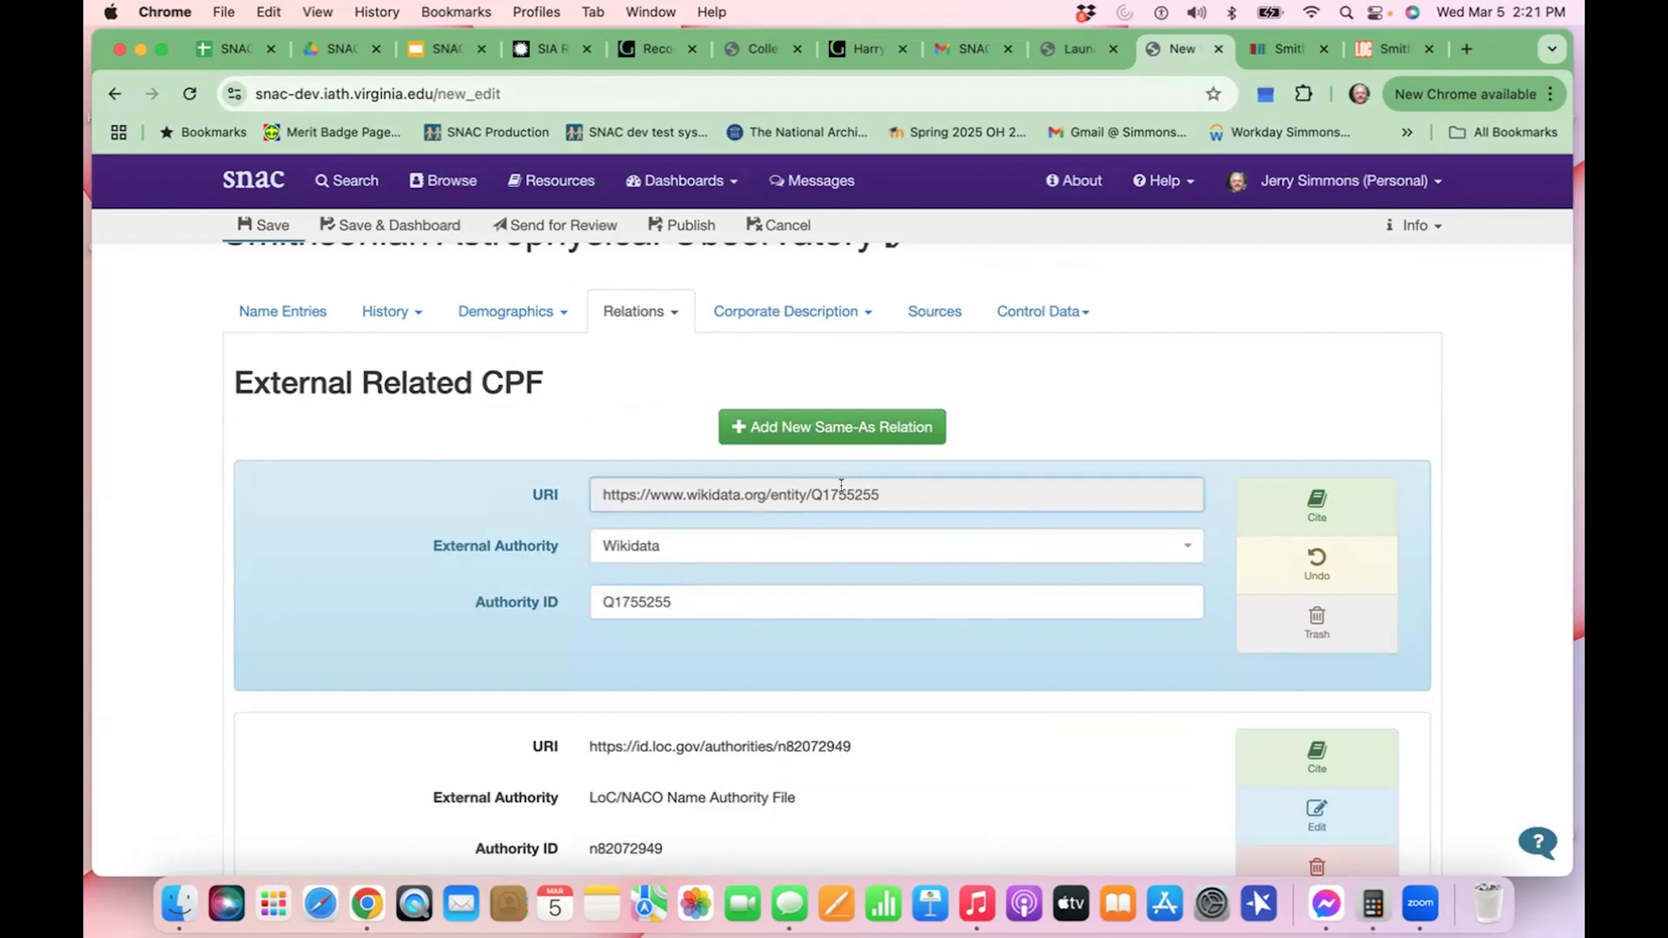
{"action": "left_click", "coordinate": [897, 663]}
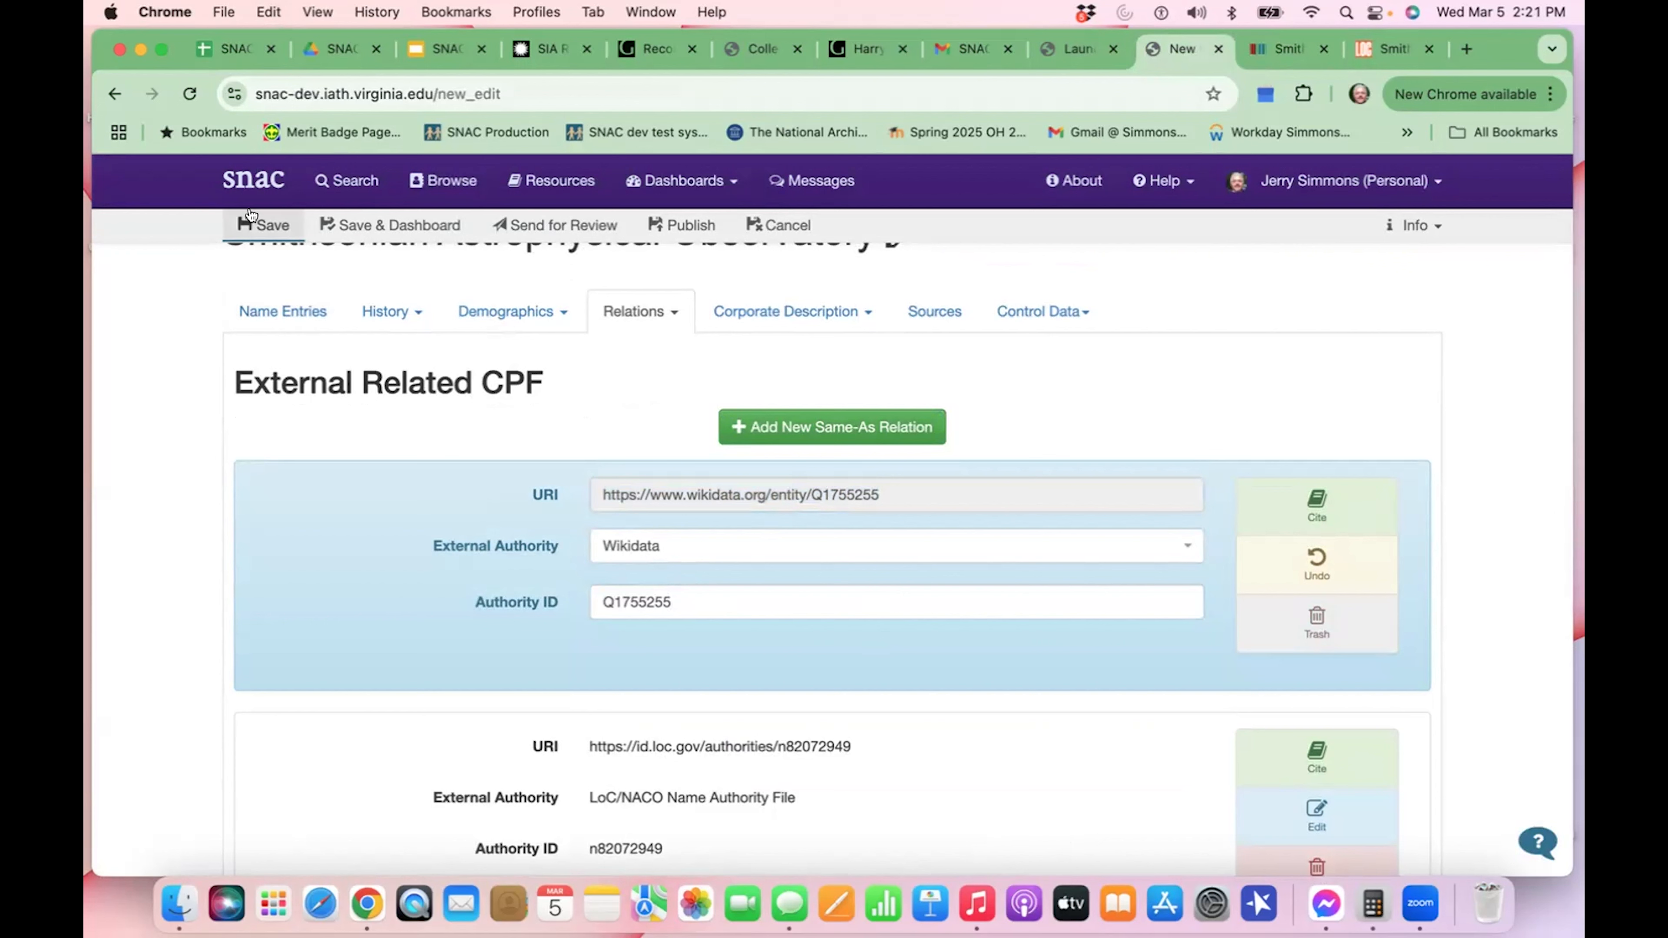
{"action": "left_click", "coordinate": [248, 228]}
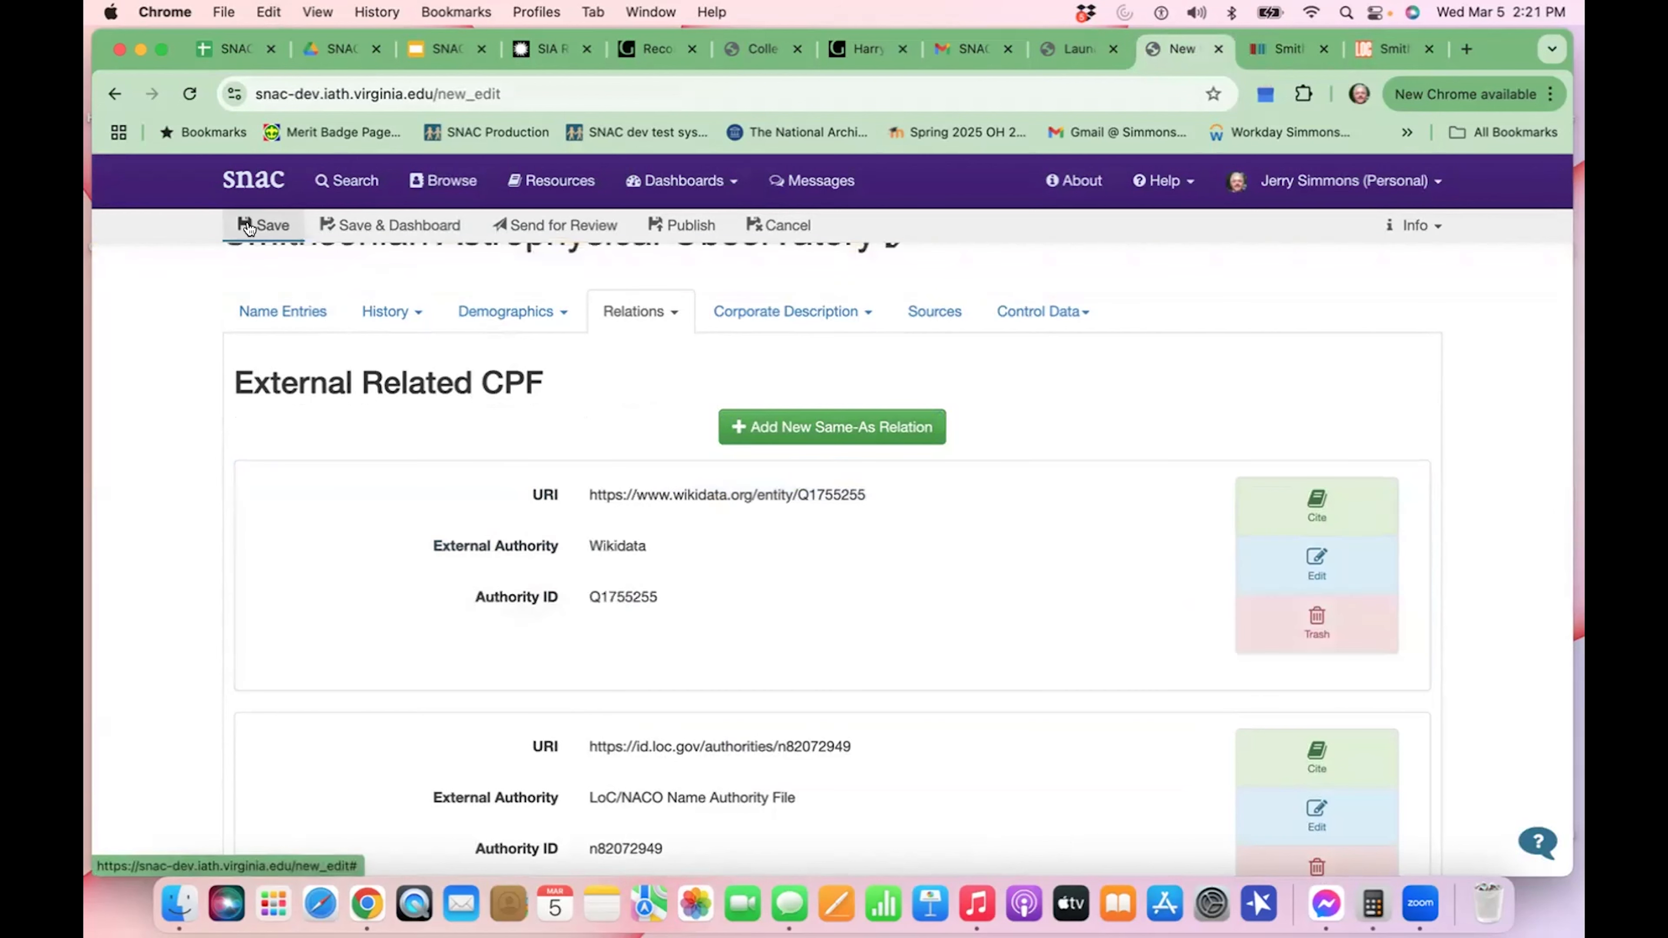
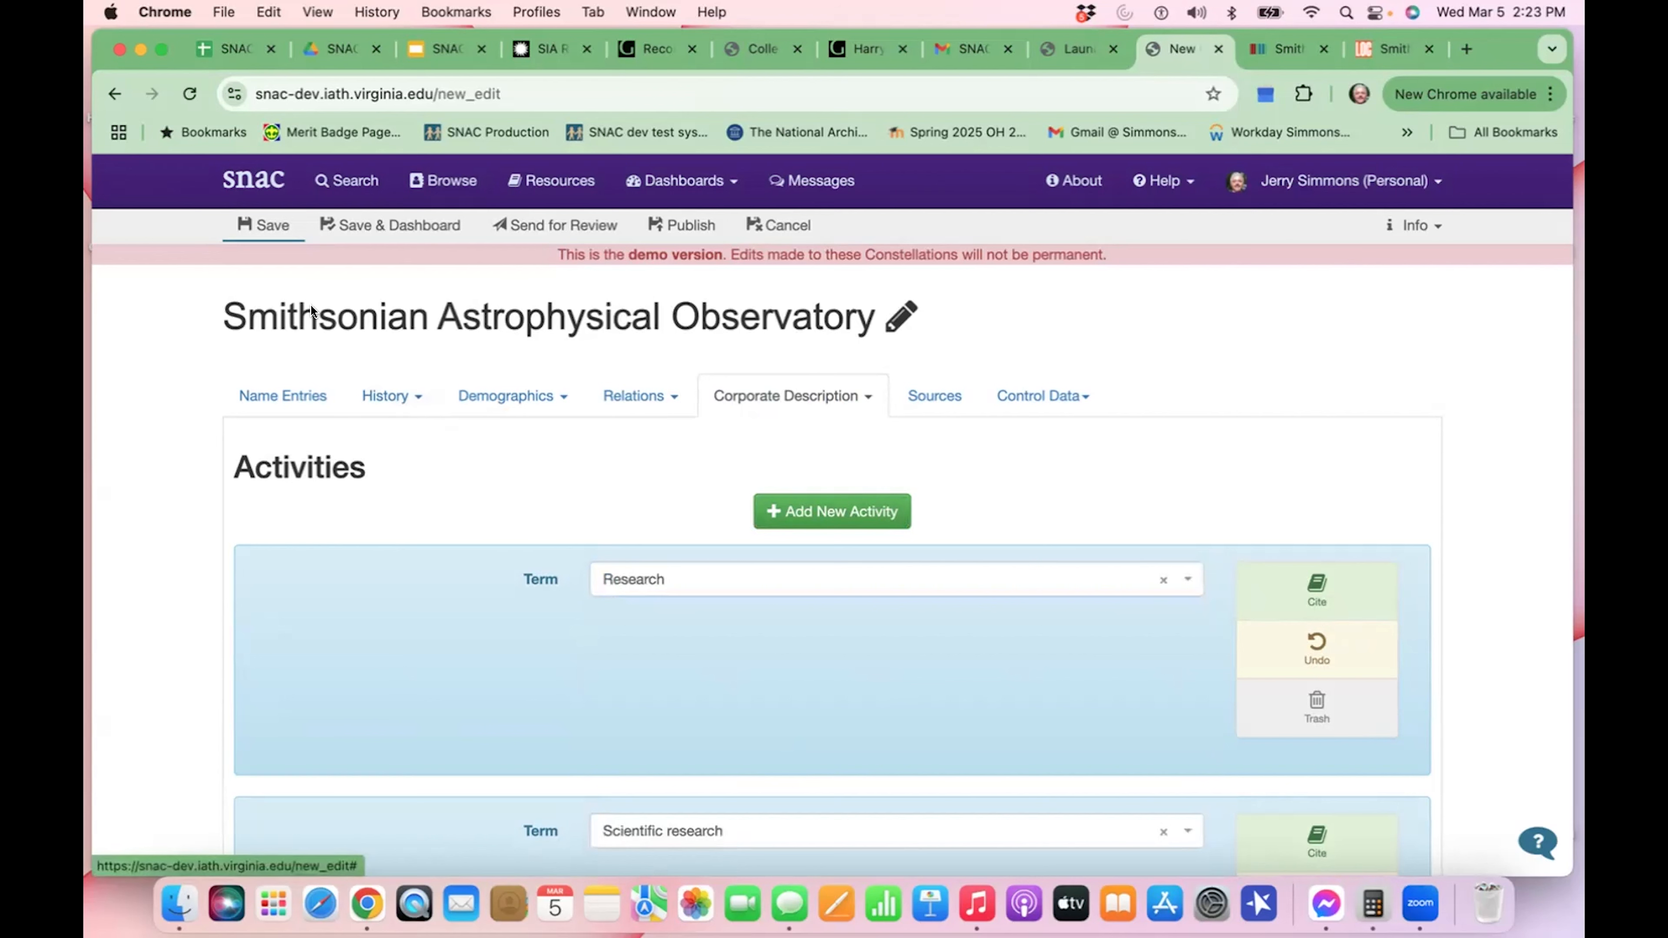
- Save the constellation with the Research and Scientific research activities and review the saved entries
{"action": "left_click", "coordinate": [273, 227]}
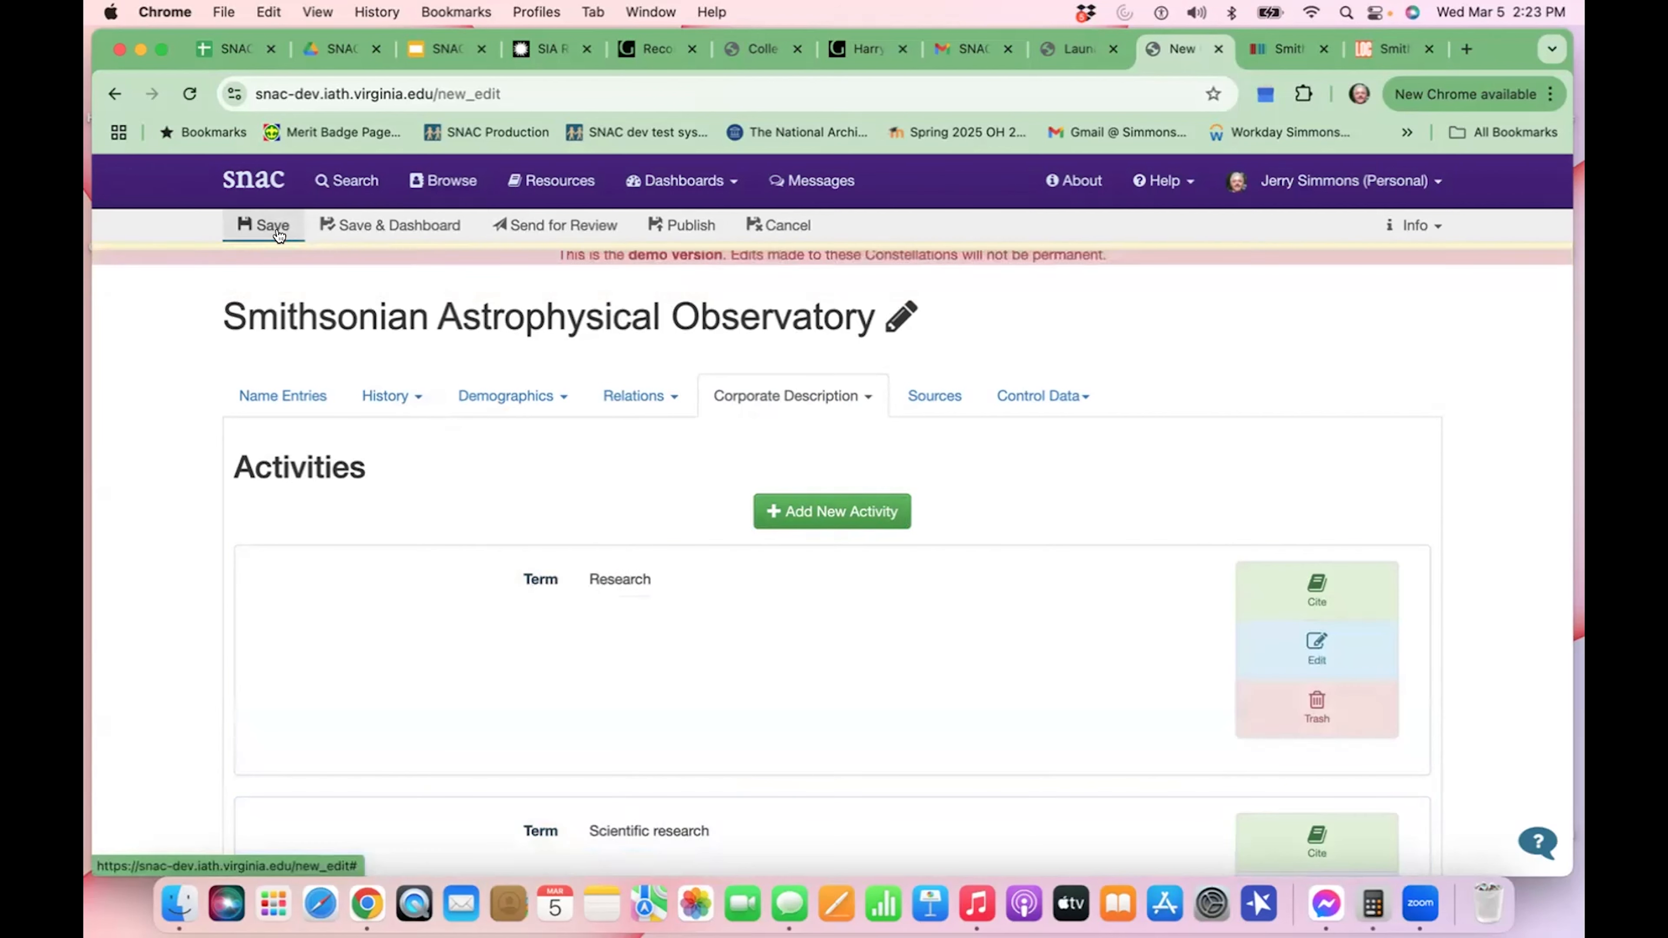
{"action": "scroll", "coordinate": [824, 624], "scroll_direction": "down", "scroll_amount": 2}
{"action": "scroll", "coordinate": [823, 624], "scroll_direction": "up", "scroll_amount": 1}
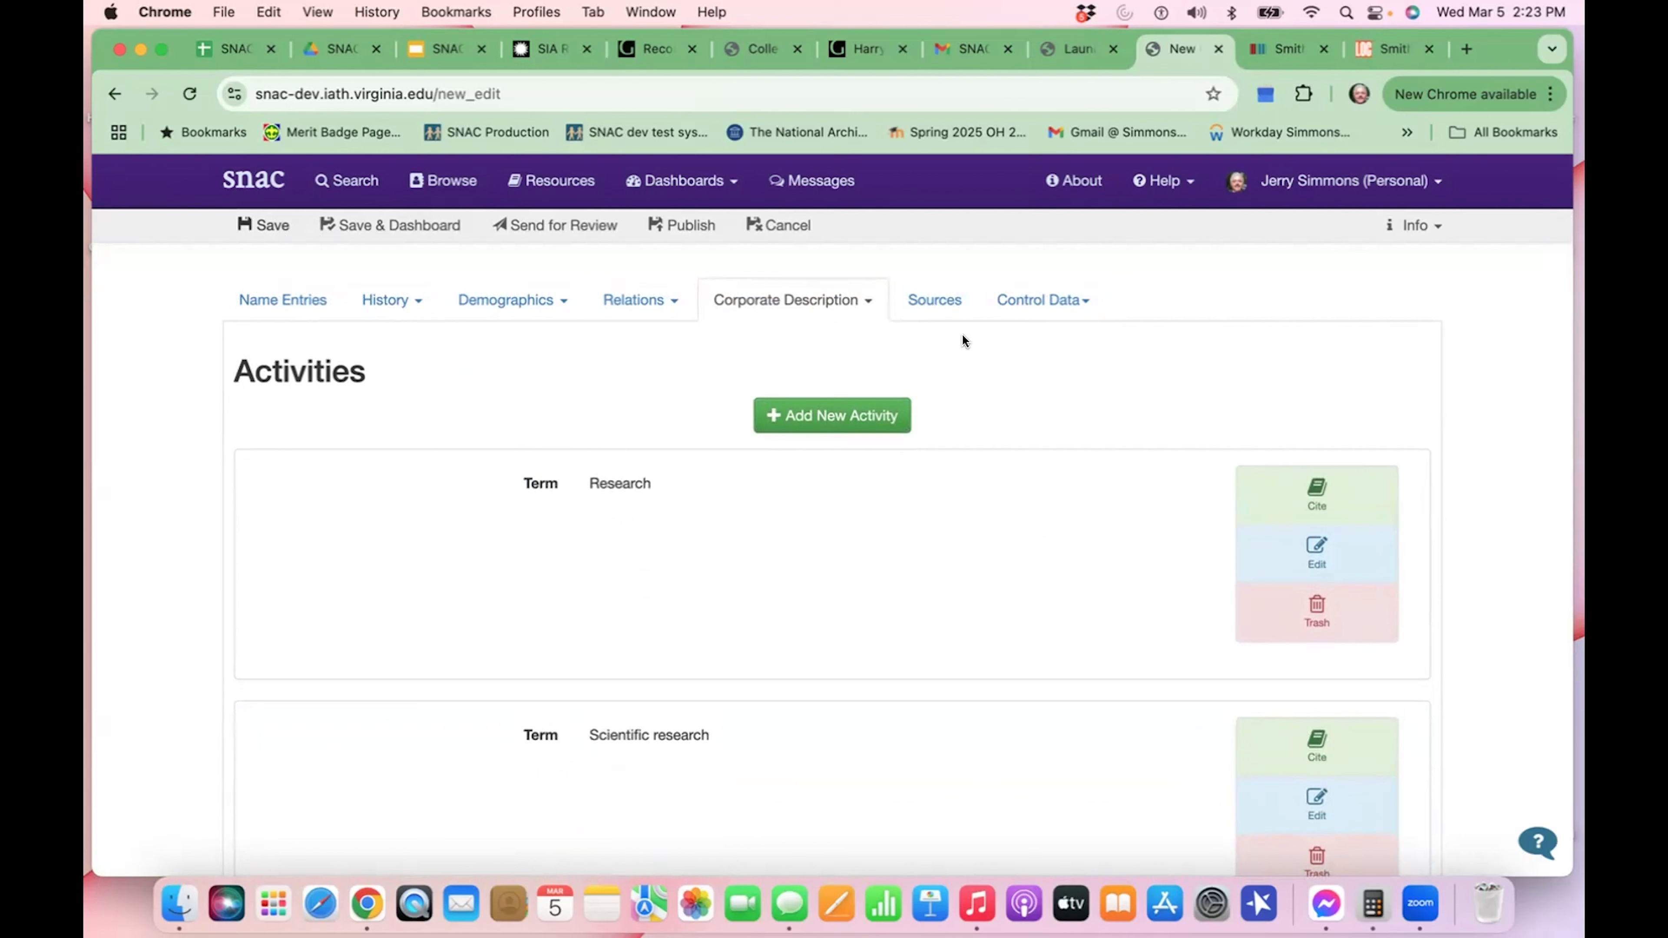
- Add a source with the citation "Wikipedia, March 5, 2025", returning the Wikidata browser tab to the observatory's Wikipedia article
{"action": "left_click", "coordinate": [944, 302]}
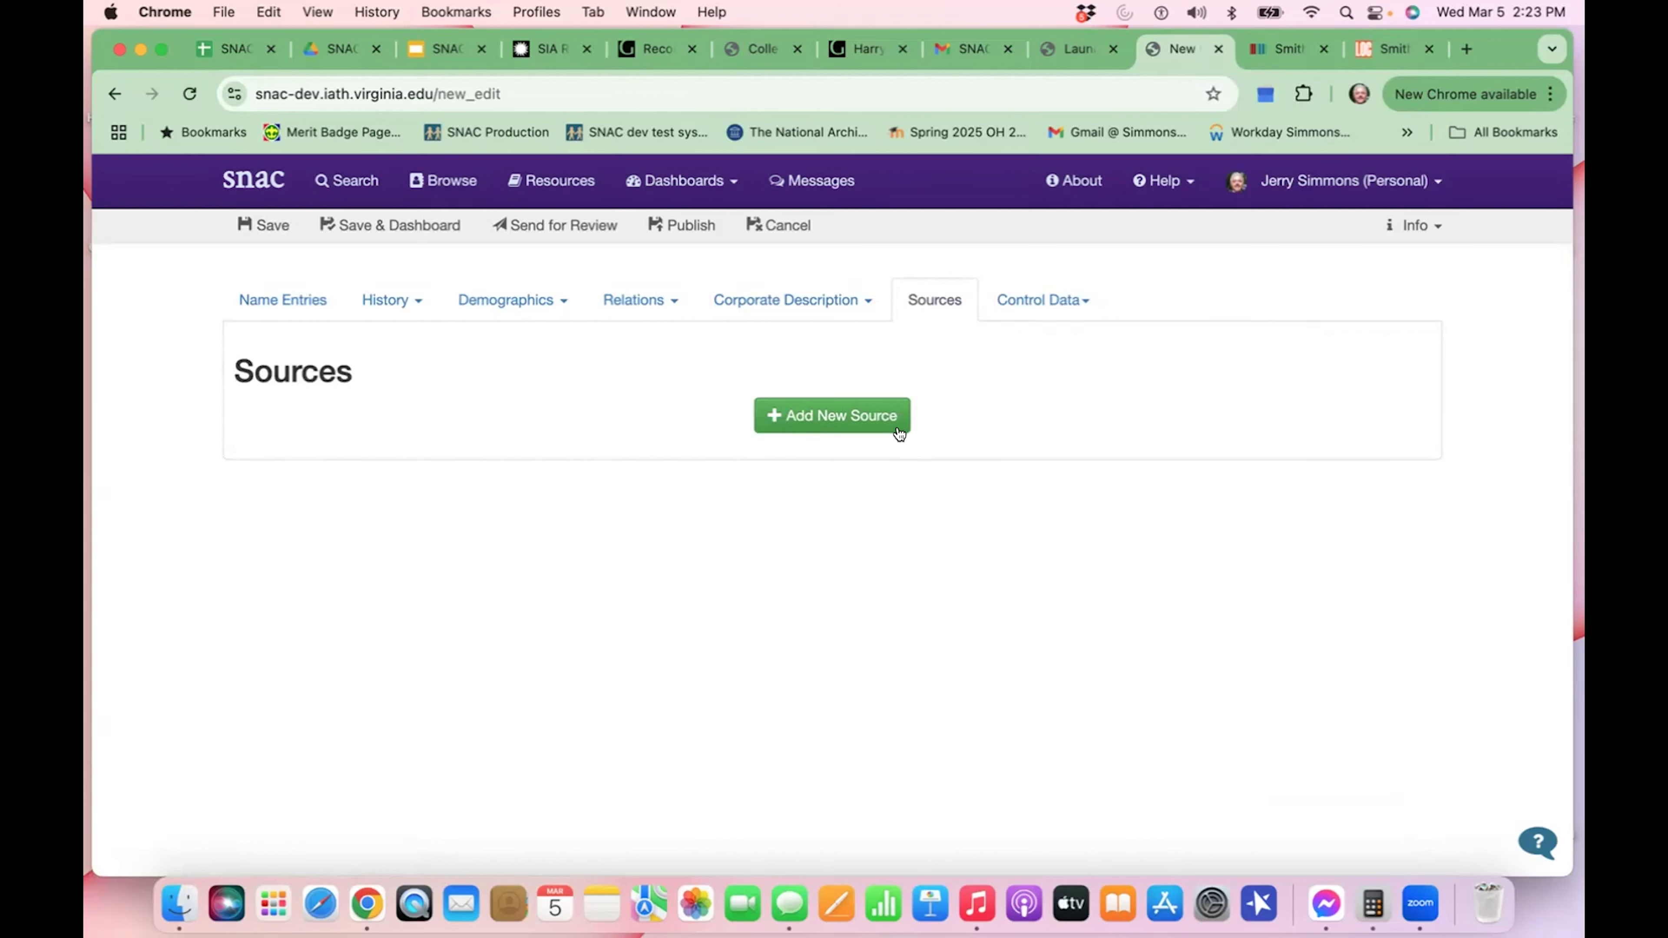
{"action": "left_click", "coordinate": [884, 426]}
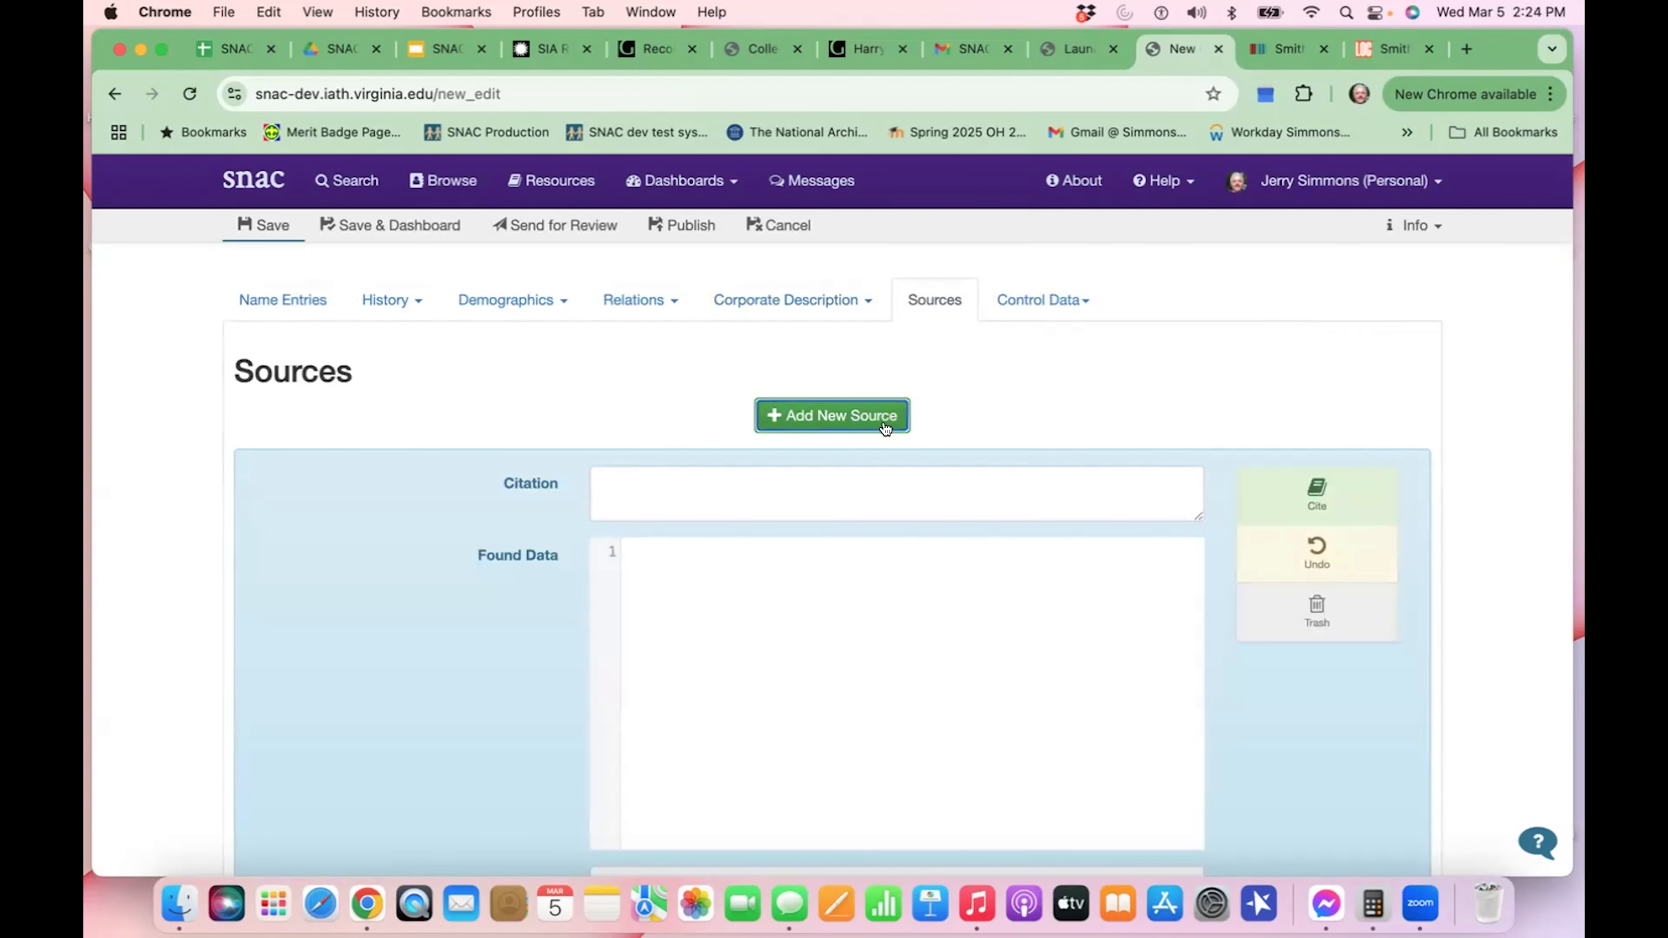
{"action": "left_click", "coordinate": [1296, 43]}
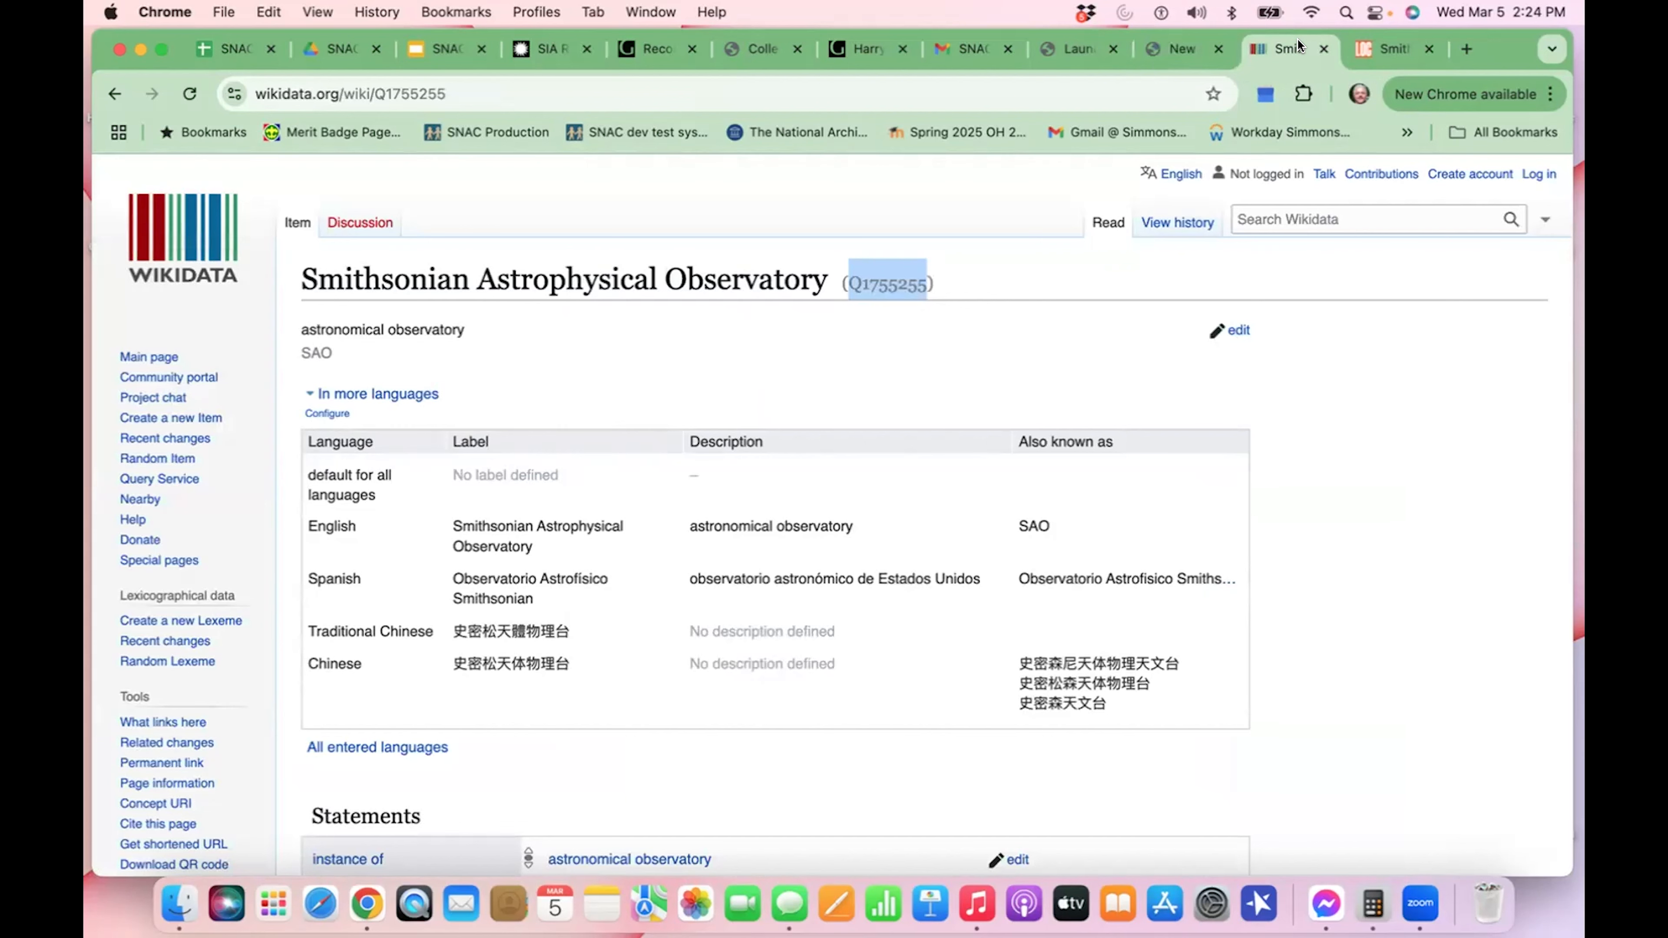
{"action": "left_click", "coordinate": [111, 91]}
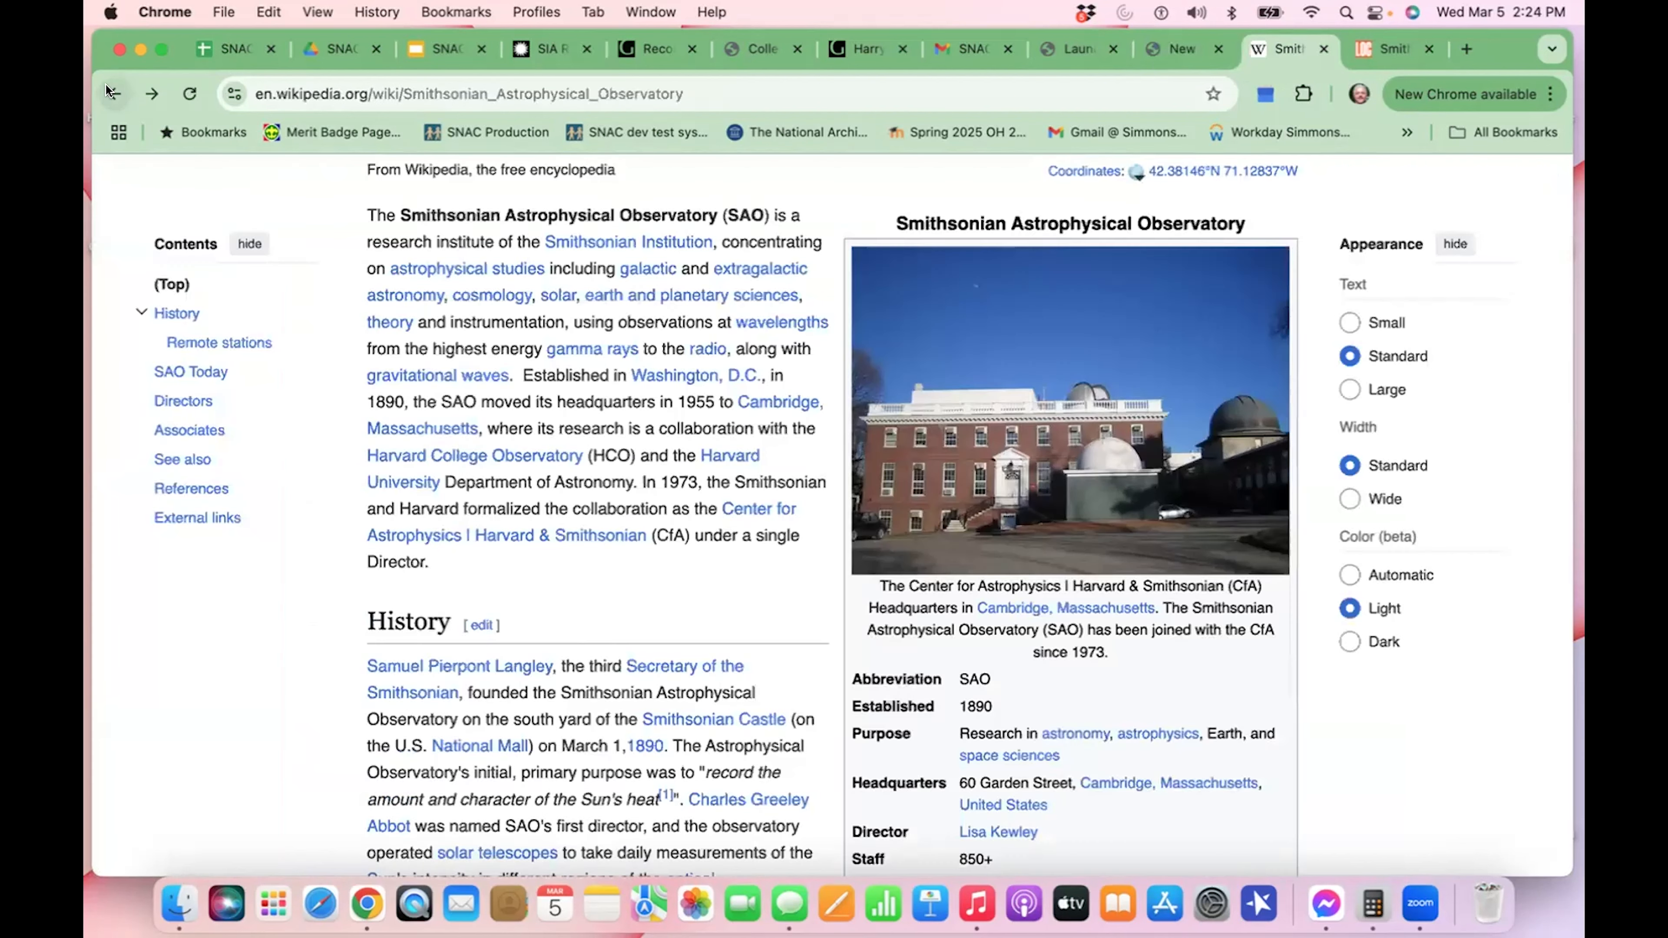
{"action": "scroll", "coordinate": [629, 318], "scroll_direction": "up", "scroll_amount": 3}
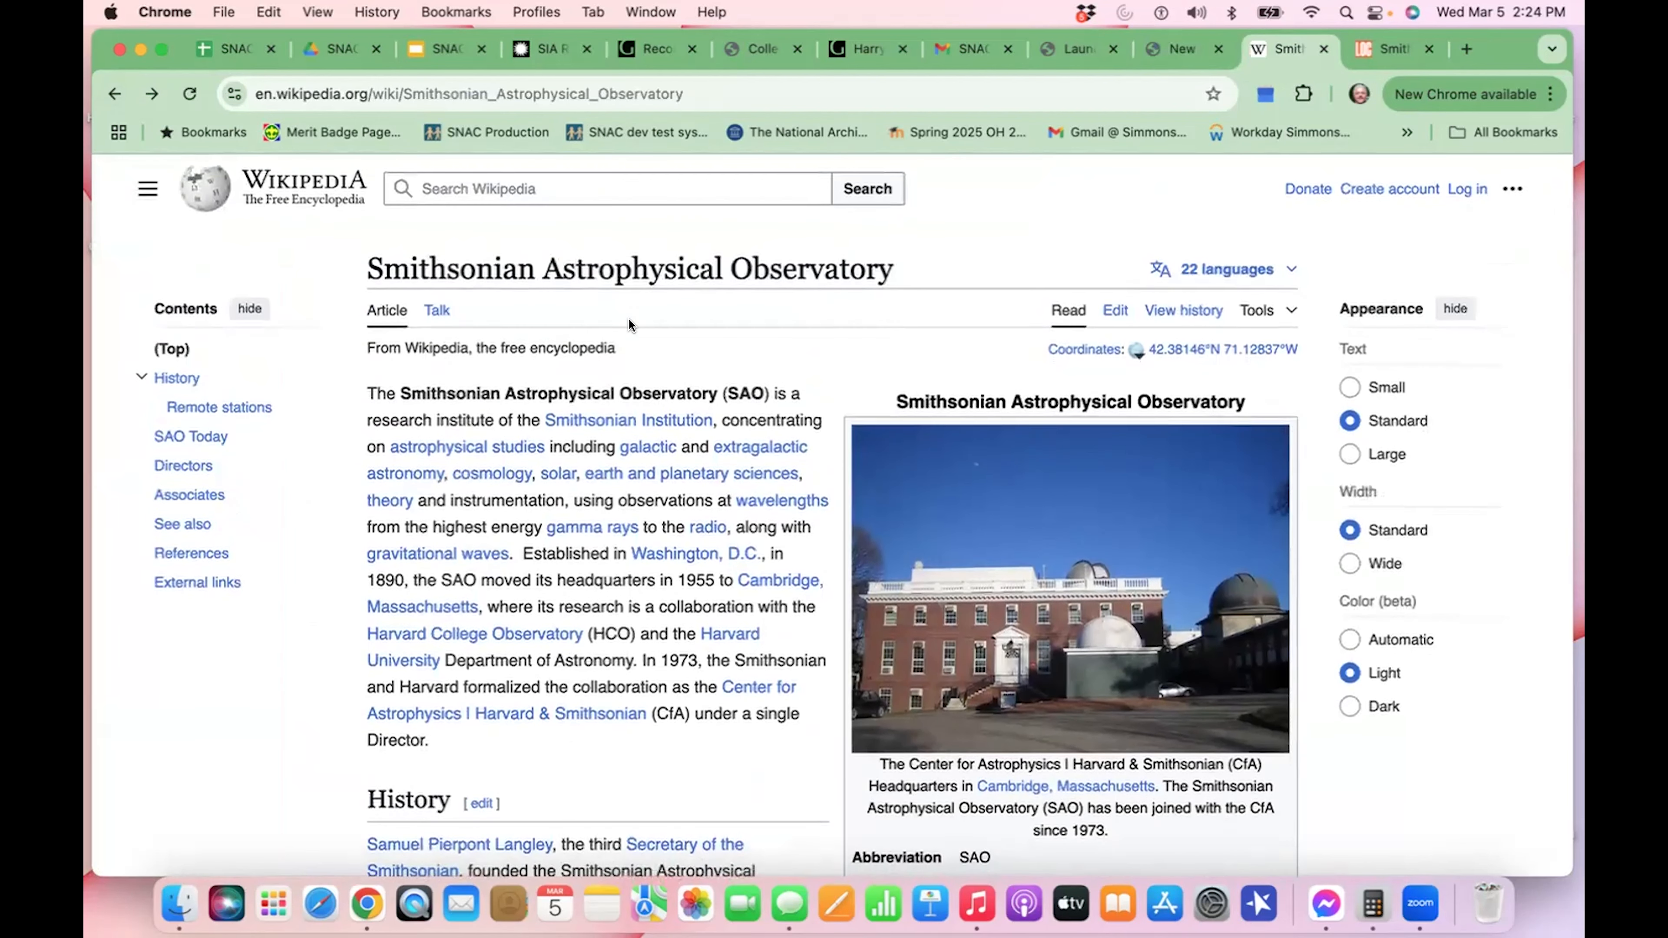
{"action": "left_click", "coordinate": [1187, 41]}
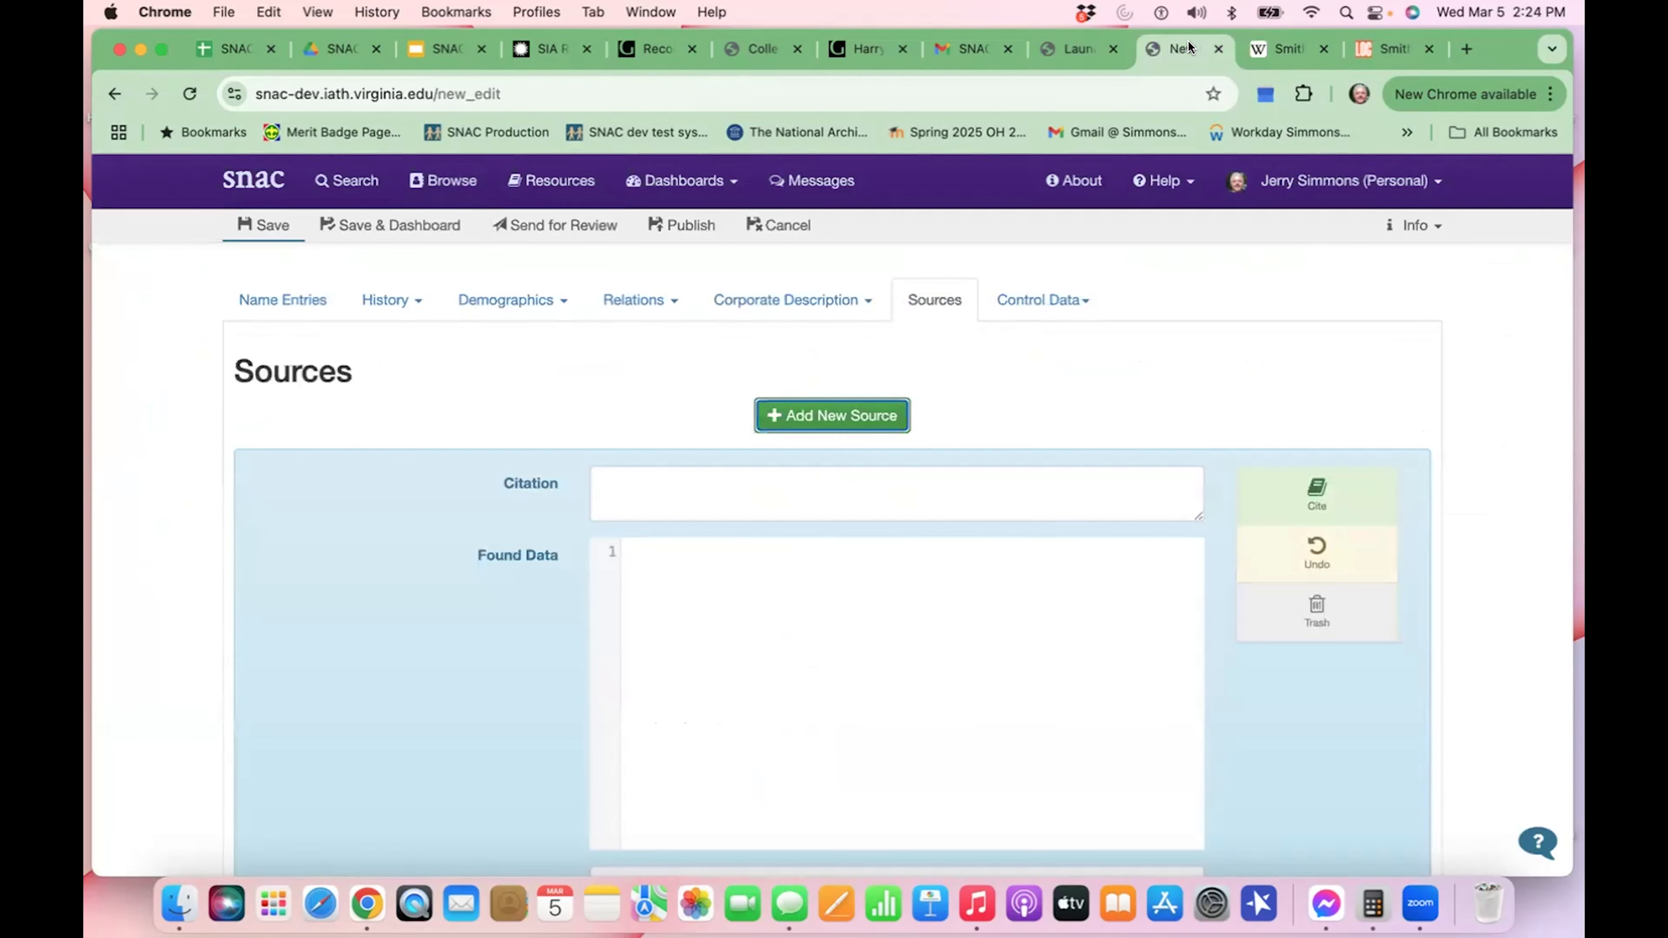
{"action": "left_click", "coordinate": [931, 481]}
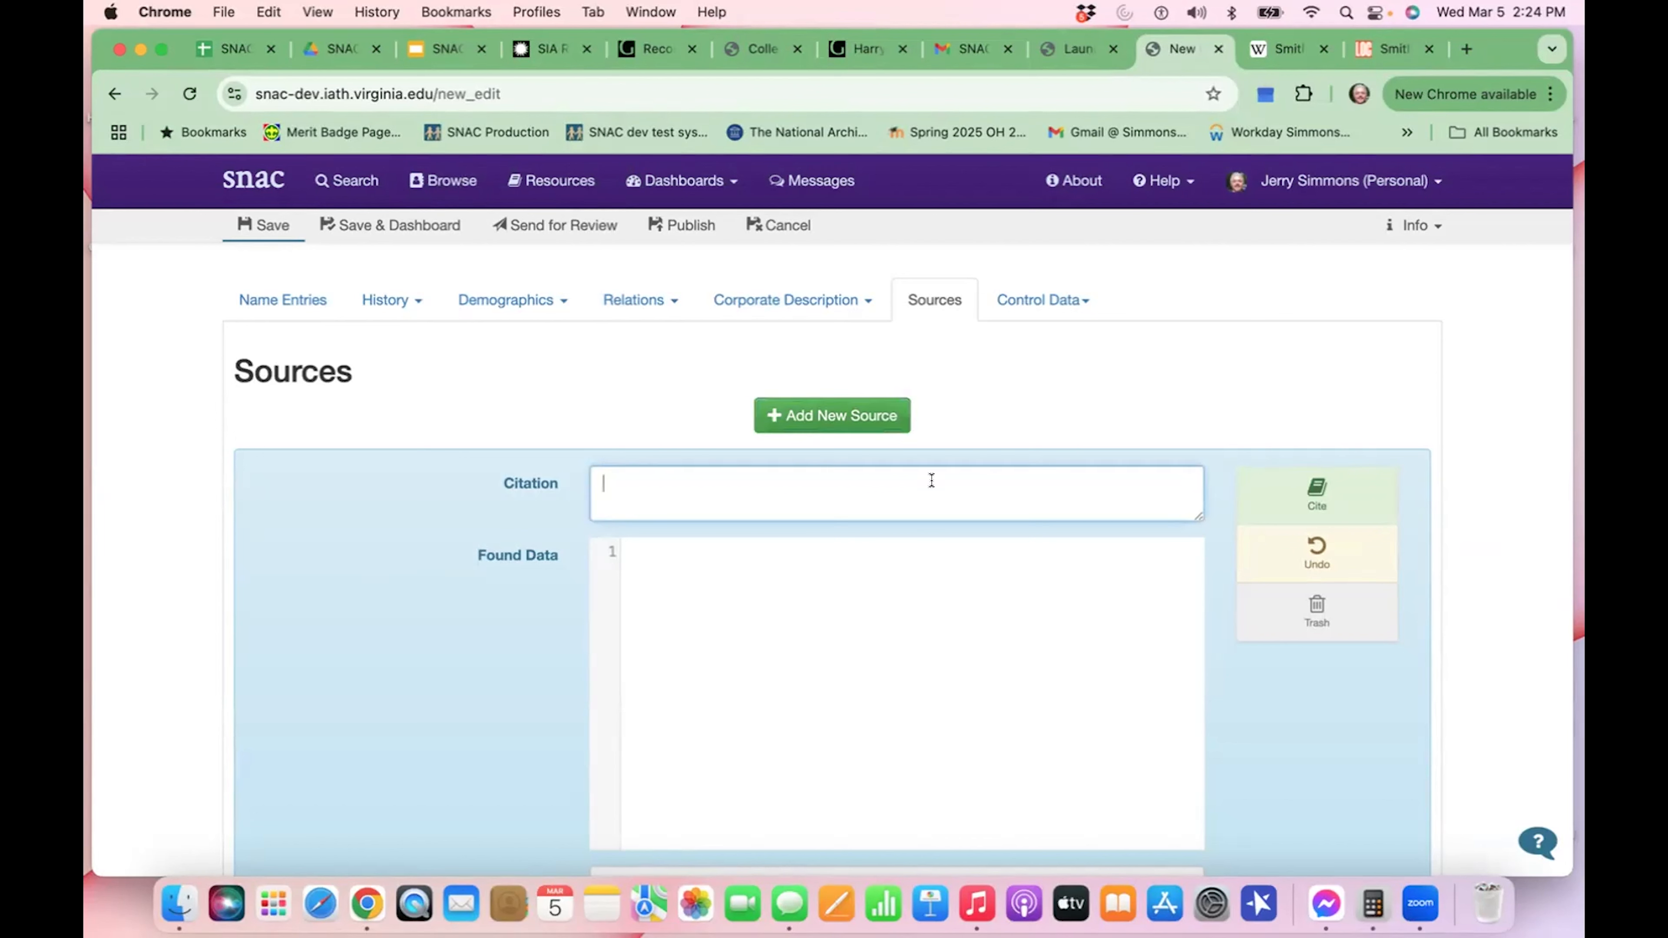
{"action": "type", "text": "Wikipedia, March 5, 2025"}
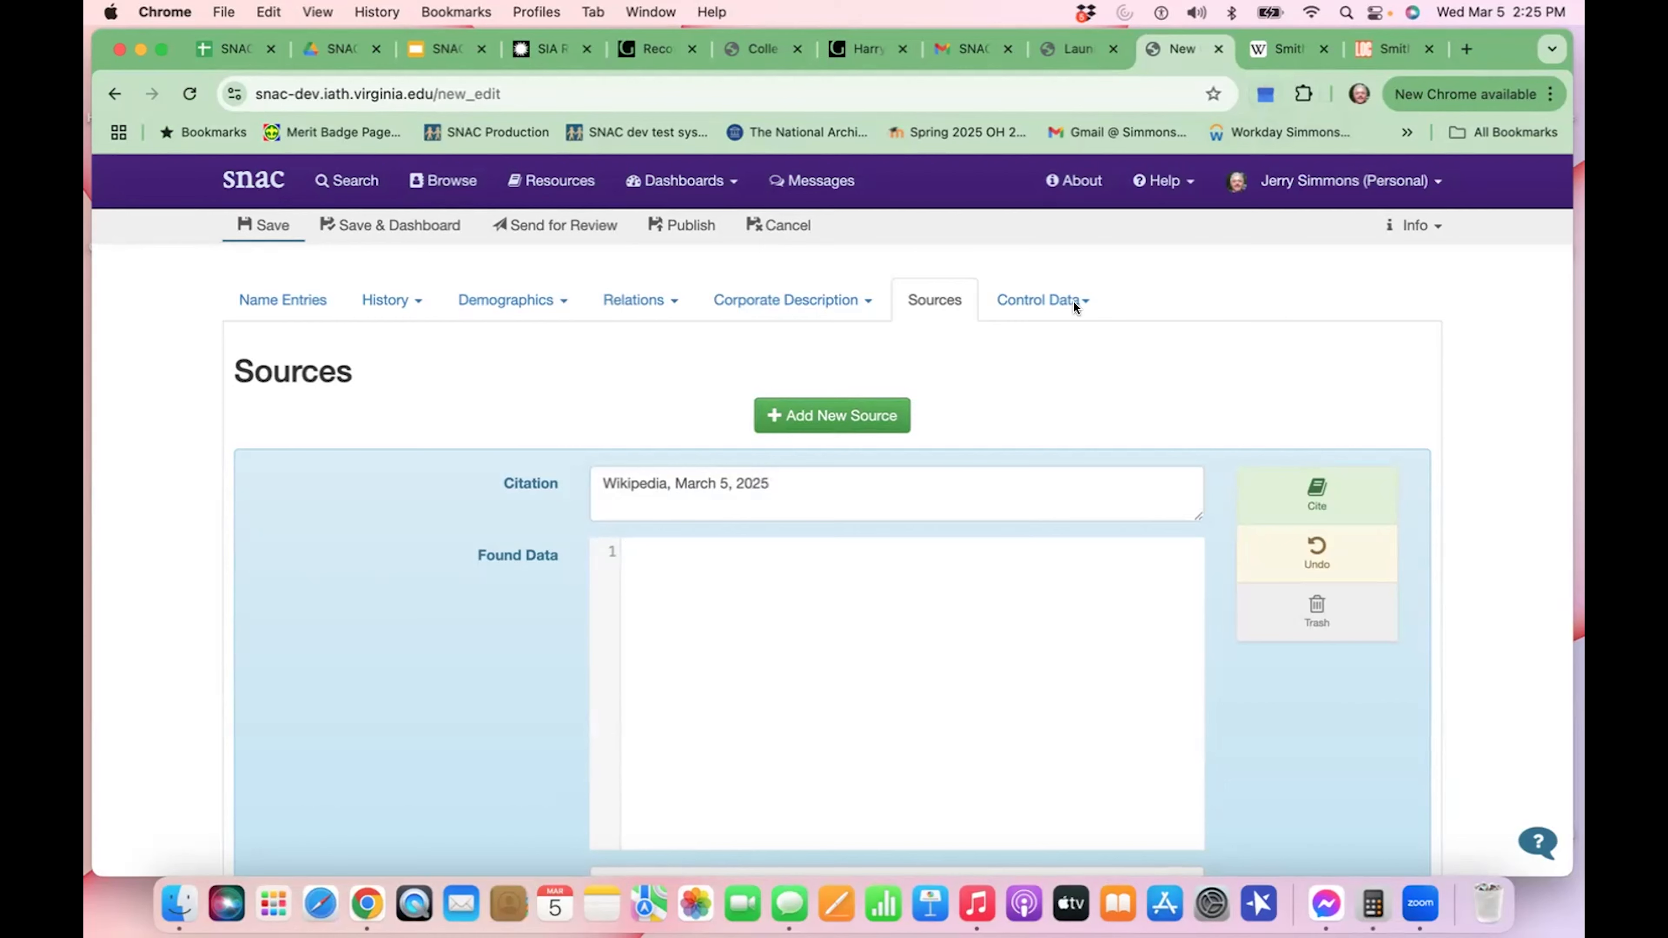
- Copy the Wikipedia article's introductory paragraph into the Wikipedia source's found data, replacing its final period with " ..."
{"action": "left_click", "coordinate": [1281, 46]}
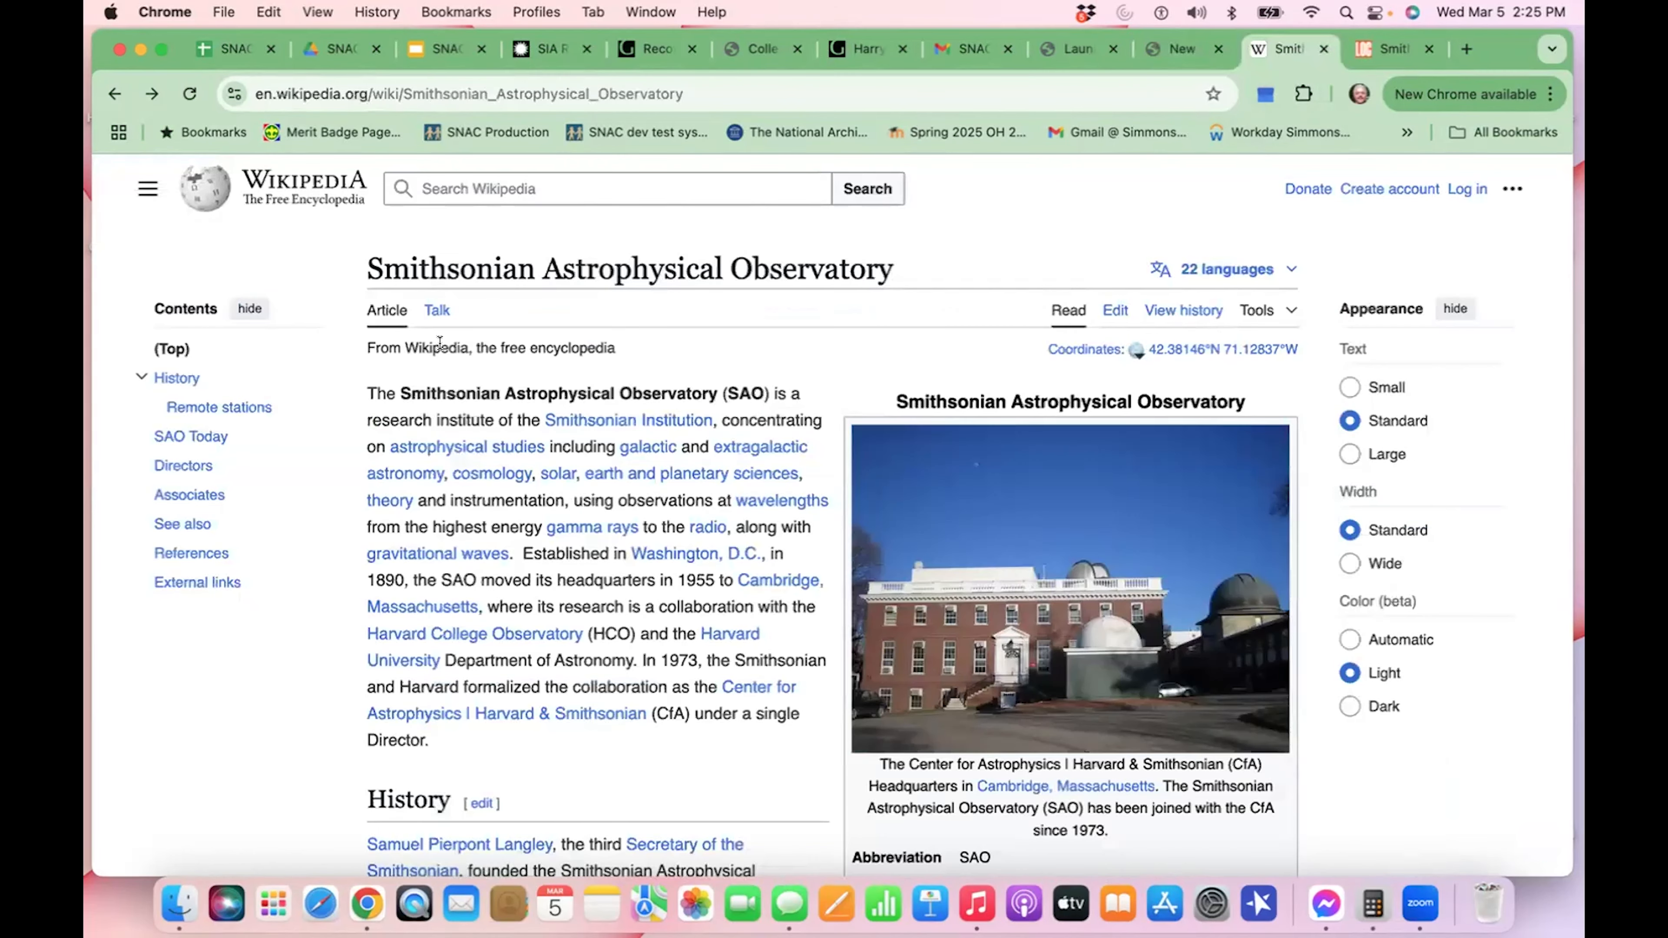
{"action": "left_click_drag", "start_coordinate": [364, 392], "coordinate": [499, 743]}
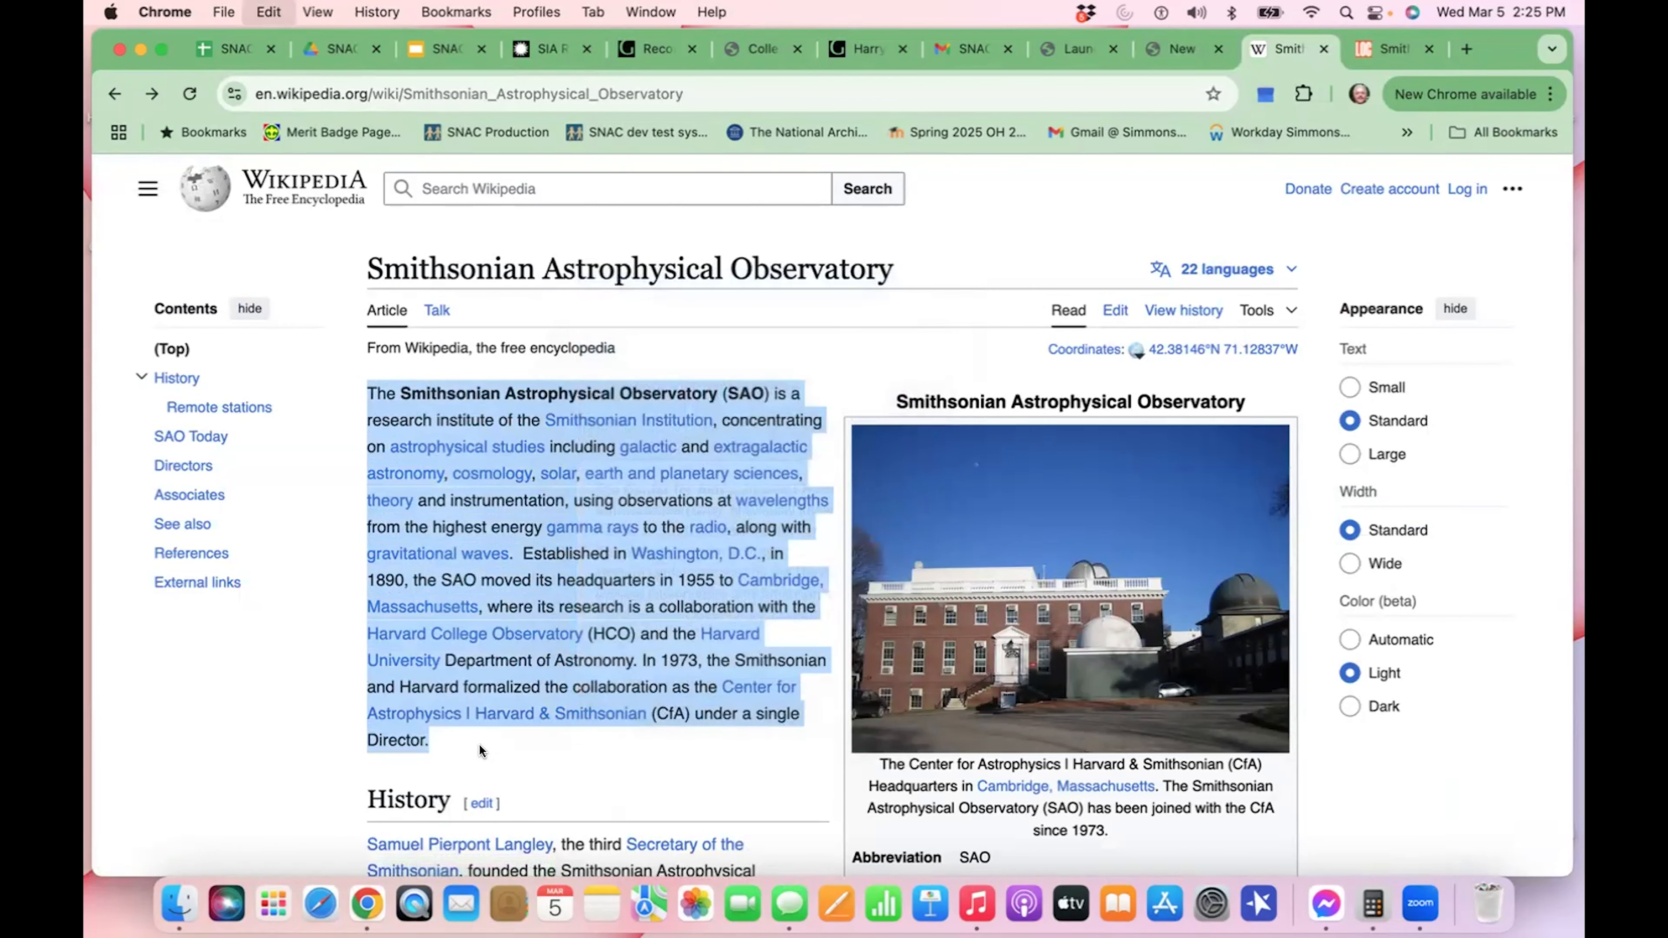
{"action": "left_click", "coordinate": [1187, 45]}
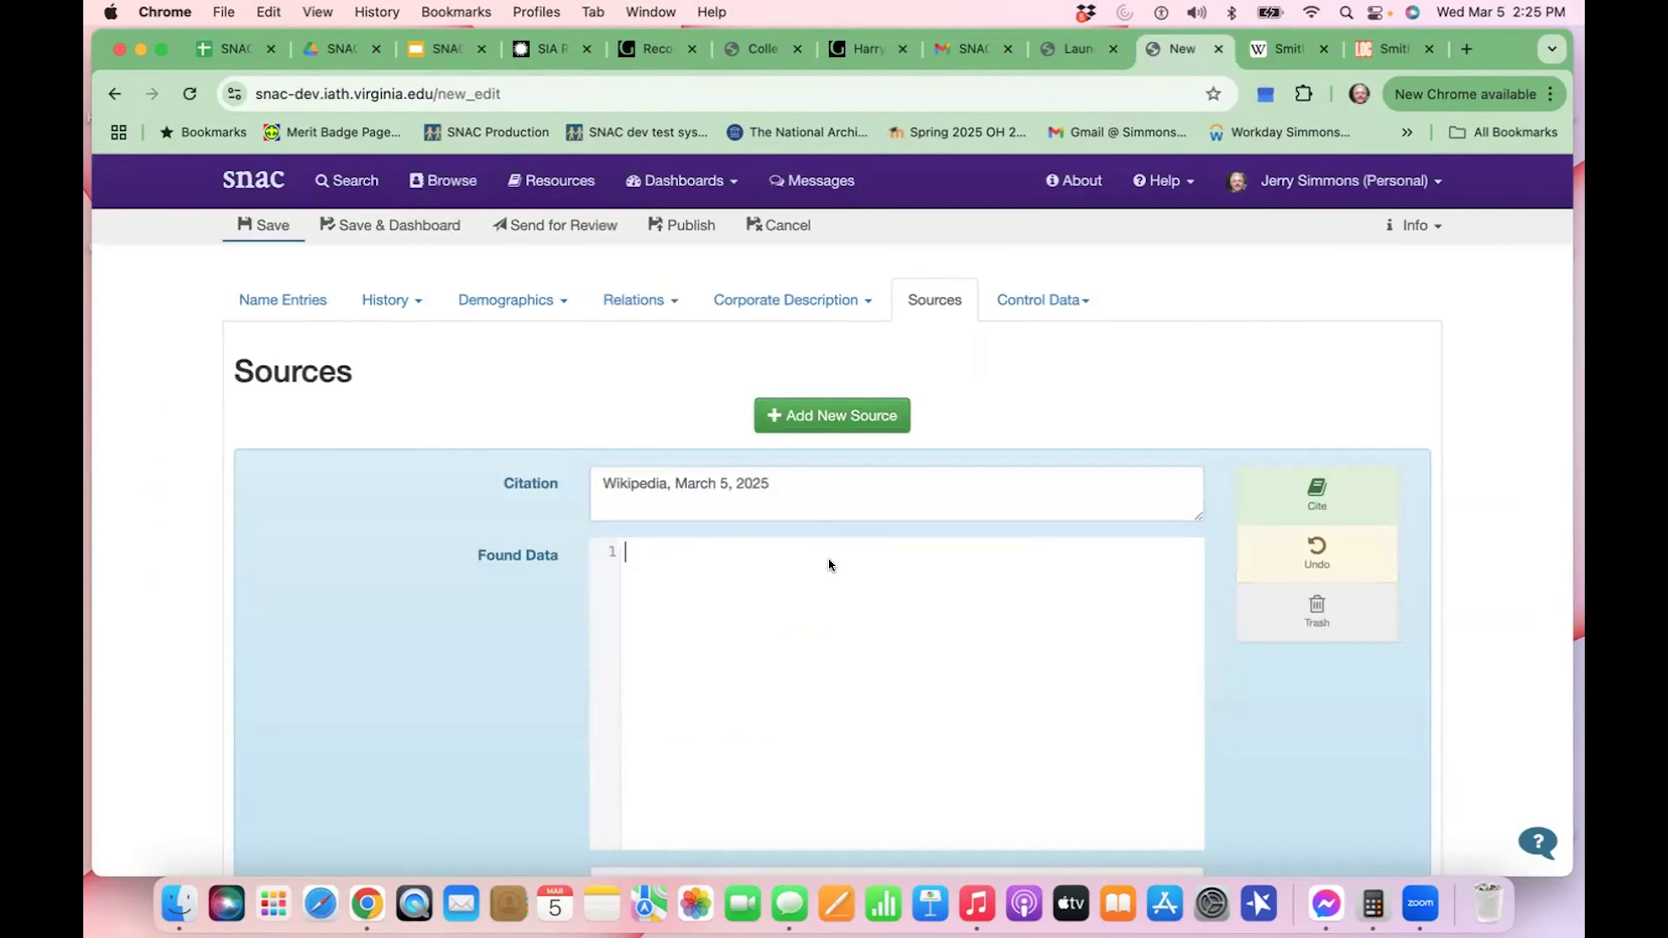
{"action": "key", "text": "super+v"}
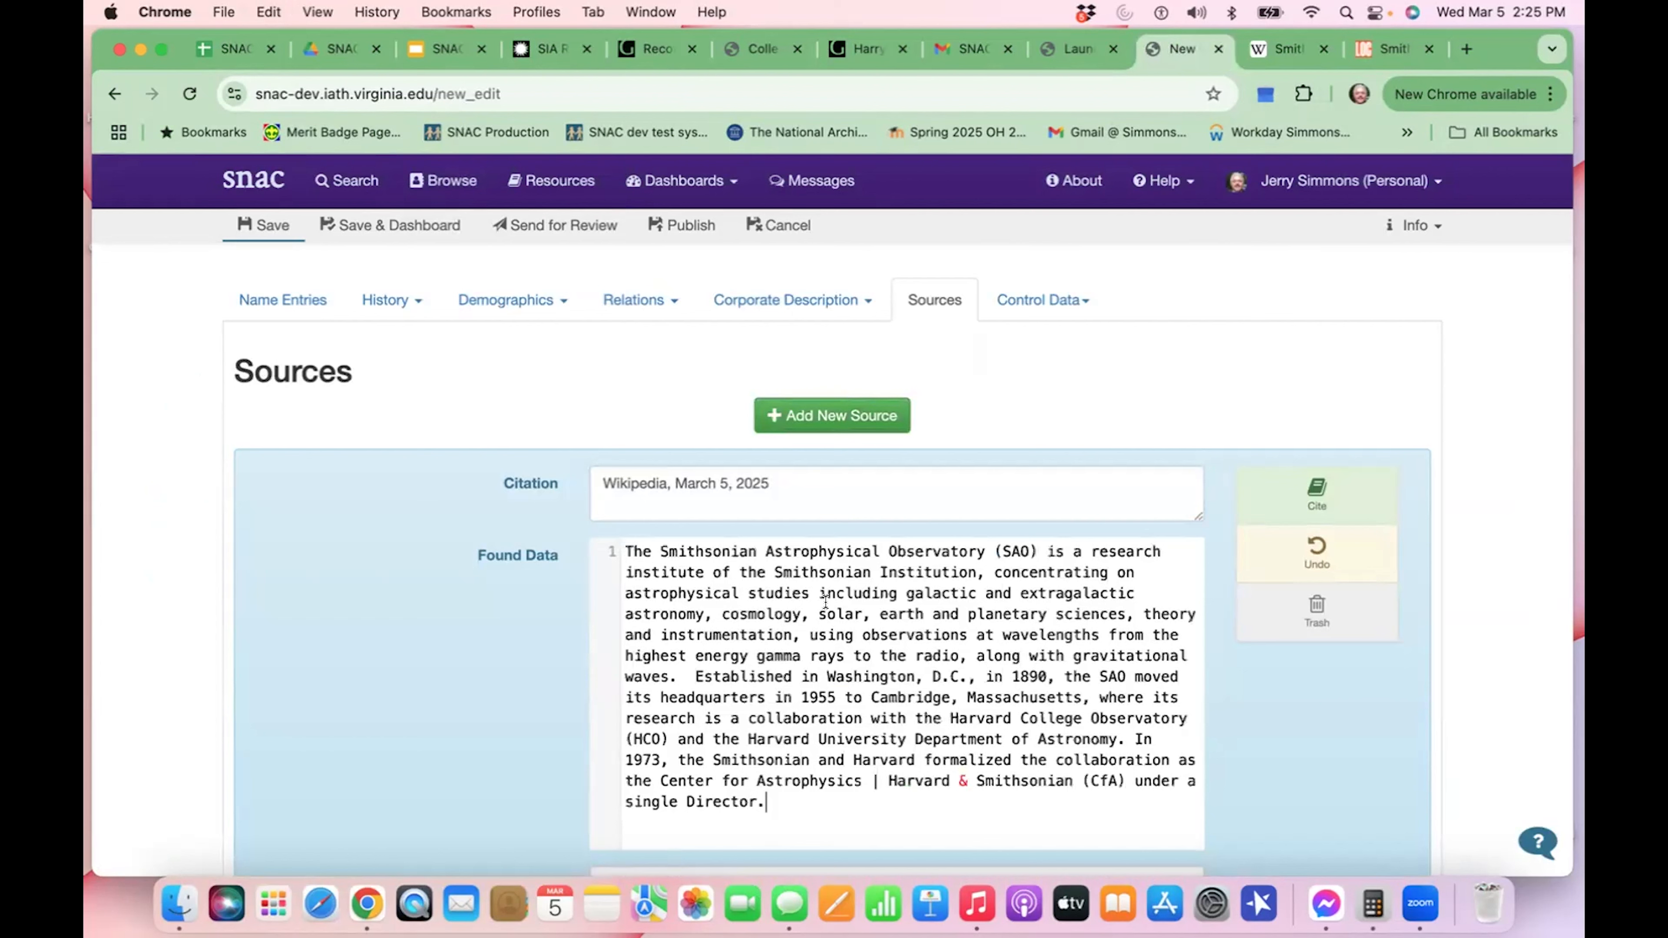
{"action": "key", "text": "BackSpace"}
{"action": "type", "text": "..."}
{"action": "scroll", "coordinate": [1279, 690], "scroll_direction": "down", "scroll_amount": 3}
{"action": "scroll", "coordinate": [1279, 690], "scroll_direction": "down", "scroll_amount": 1}
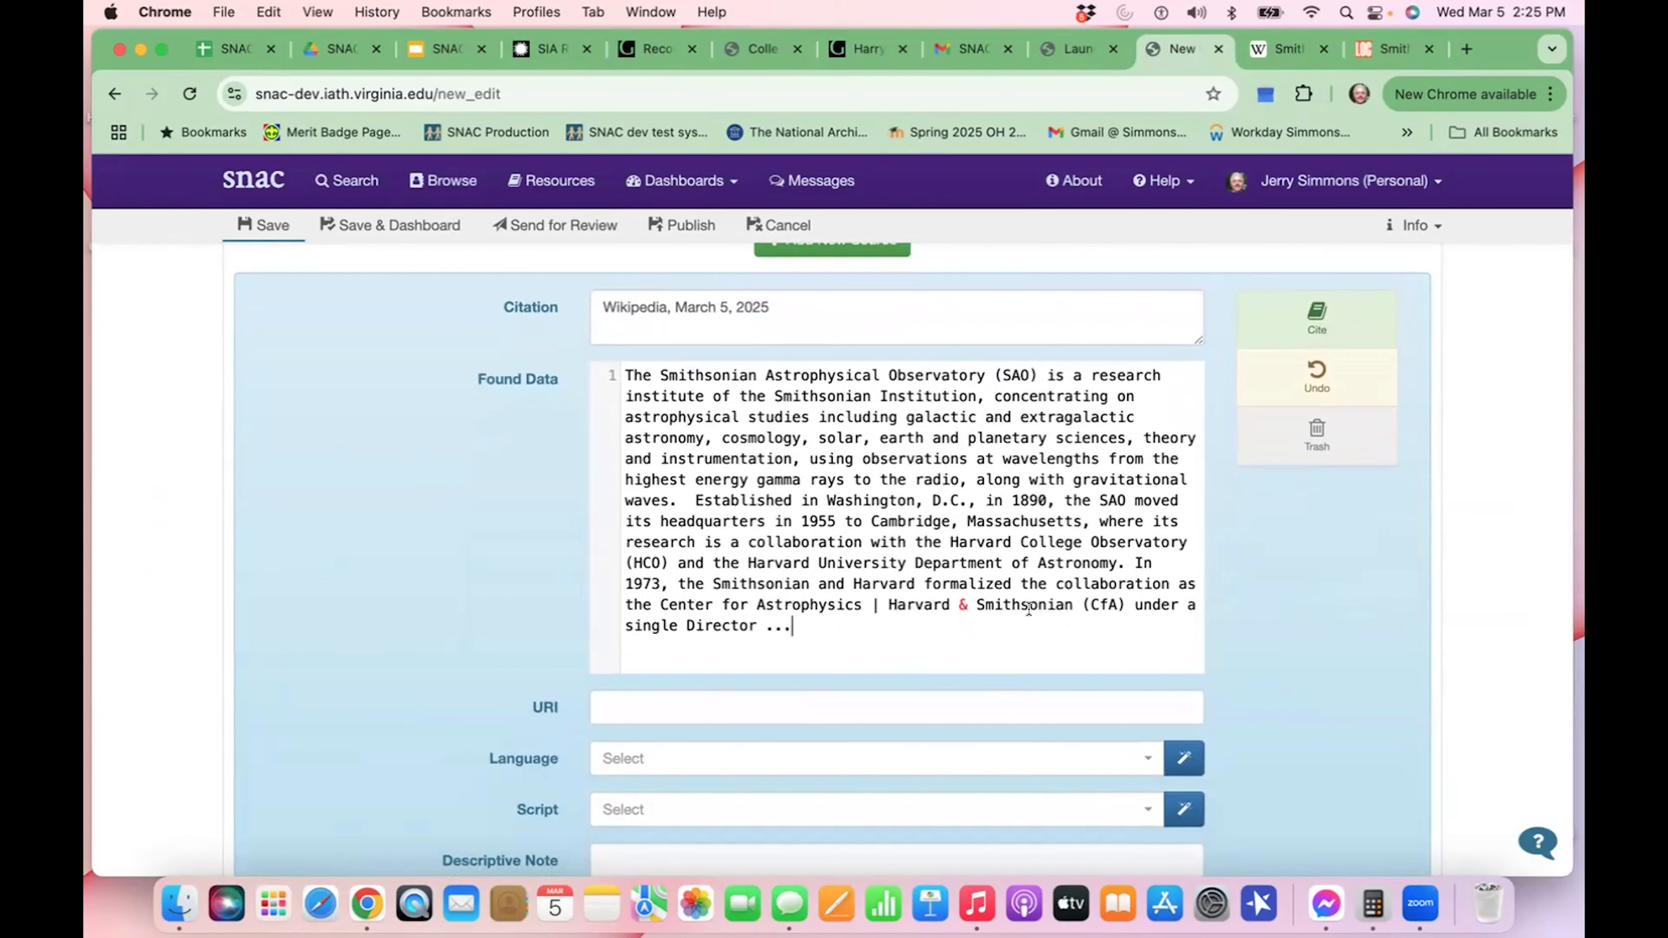
{"action": "left_click", "coordinate": [994, 697]}
{"action": "scroll", "coordinate": [997, 657], "scroll_direction": "down", "scroll_amount": 2}
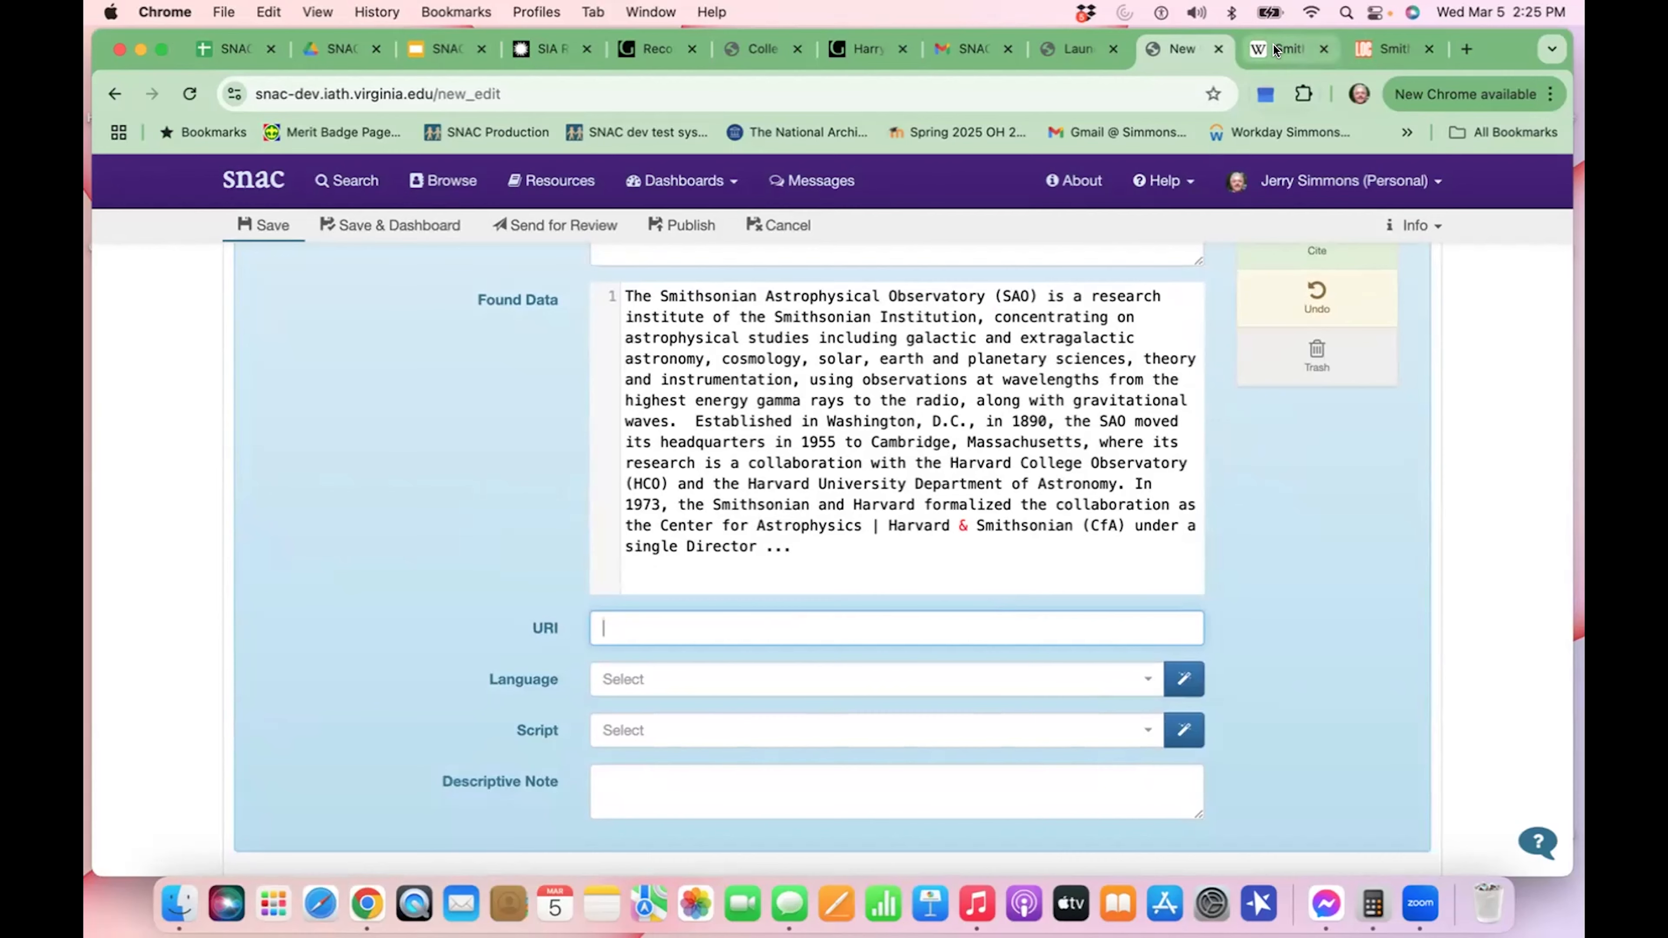
{"action": "left_click", "coordinate": [1287, 49]}
{"action": "left_click", "coordinate": [629, 94]}
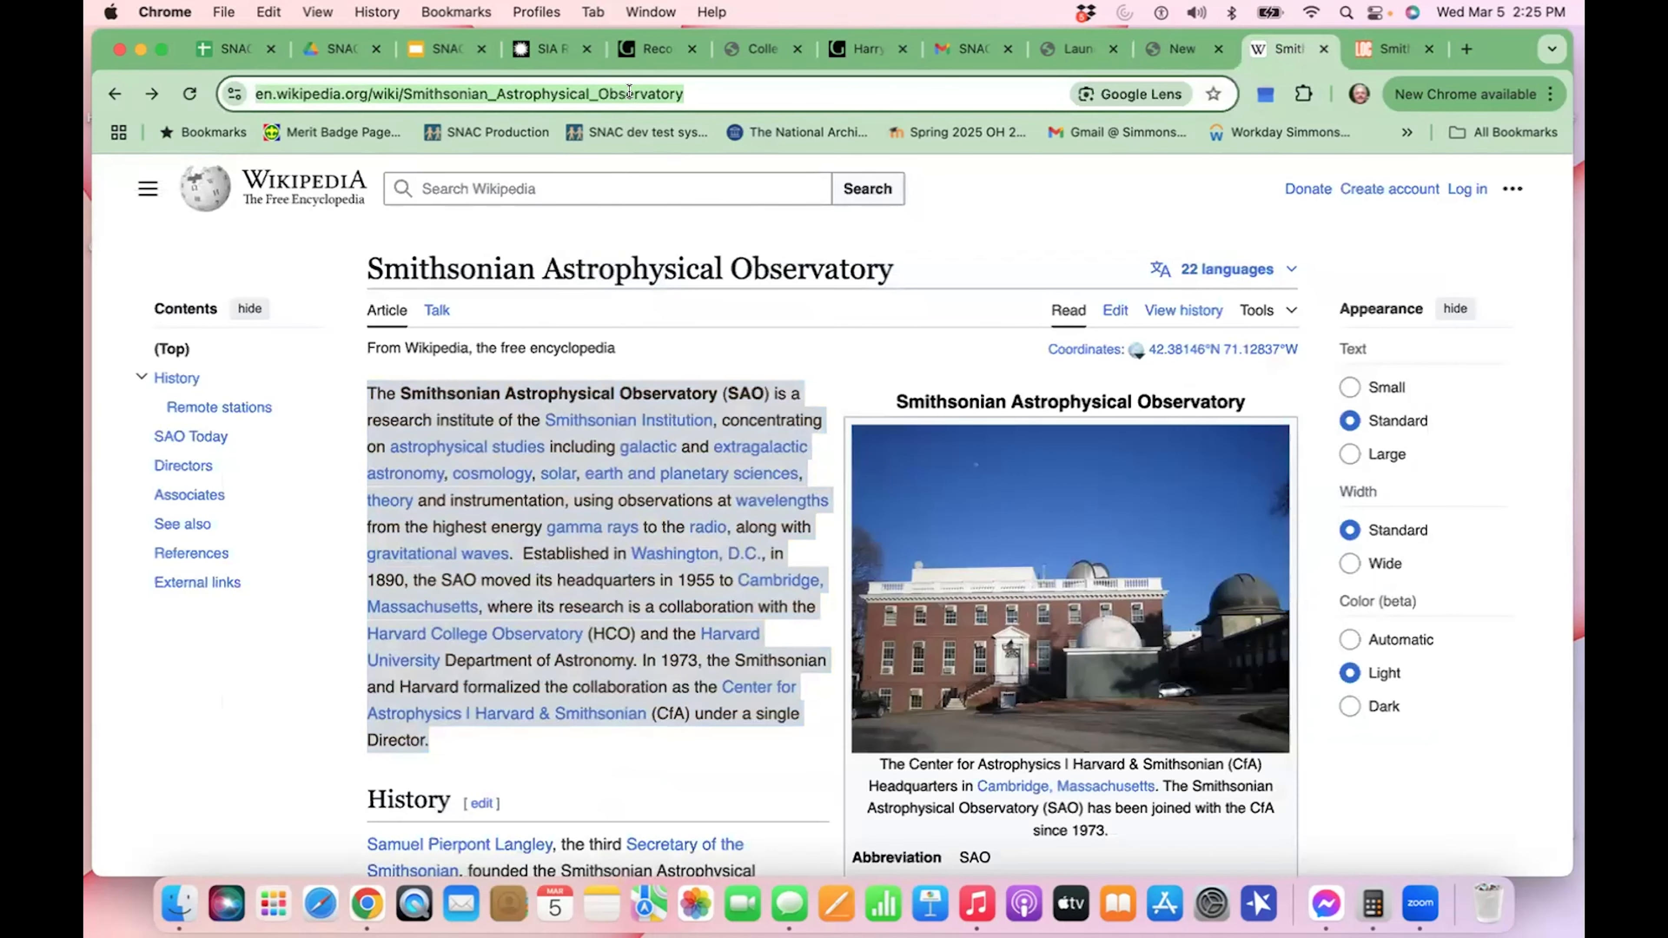
{"action": "double_click", "coordinate": [629, 93]}
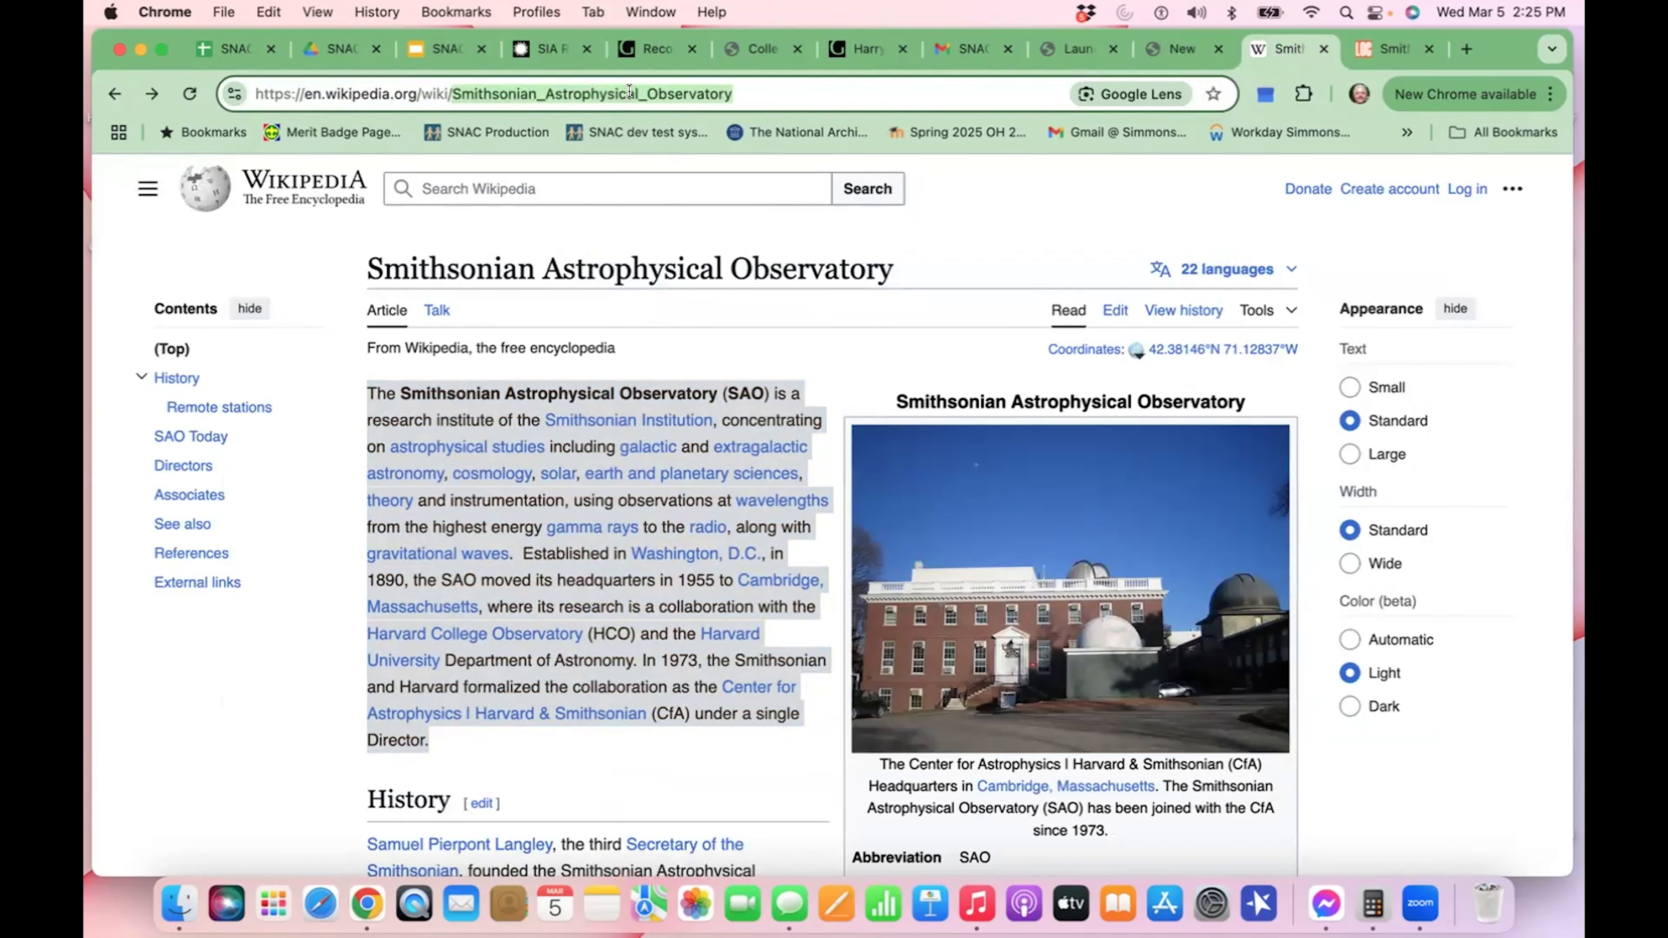
{"action": "triple_click", "coordinate": [629, 93]}
{"action": "key", "text": "super+c"}
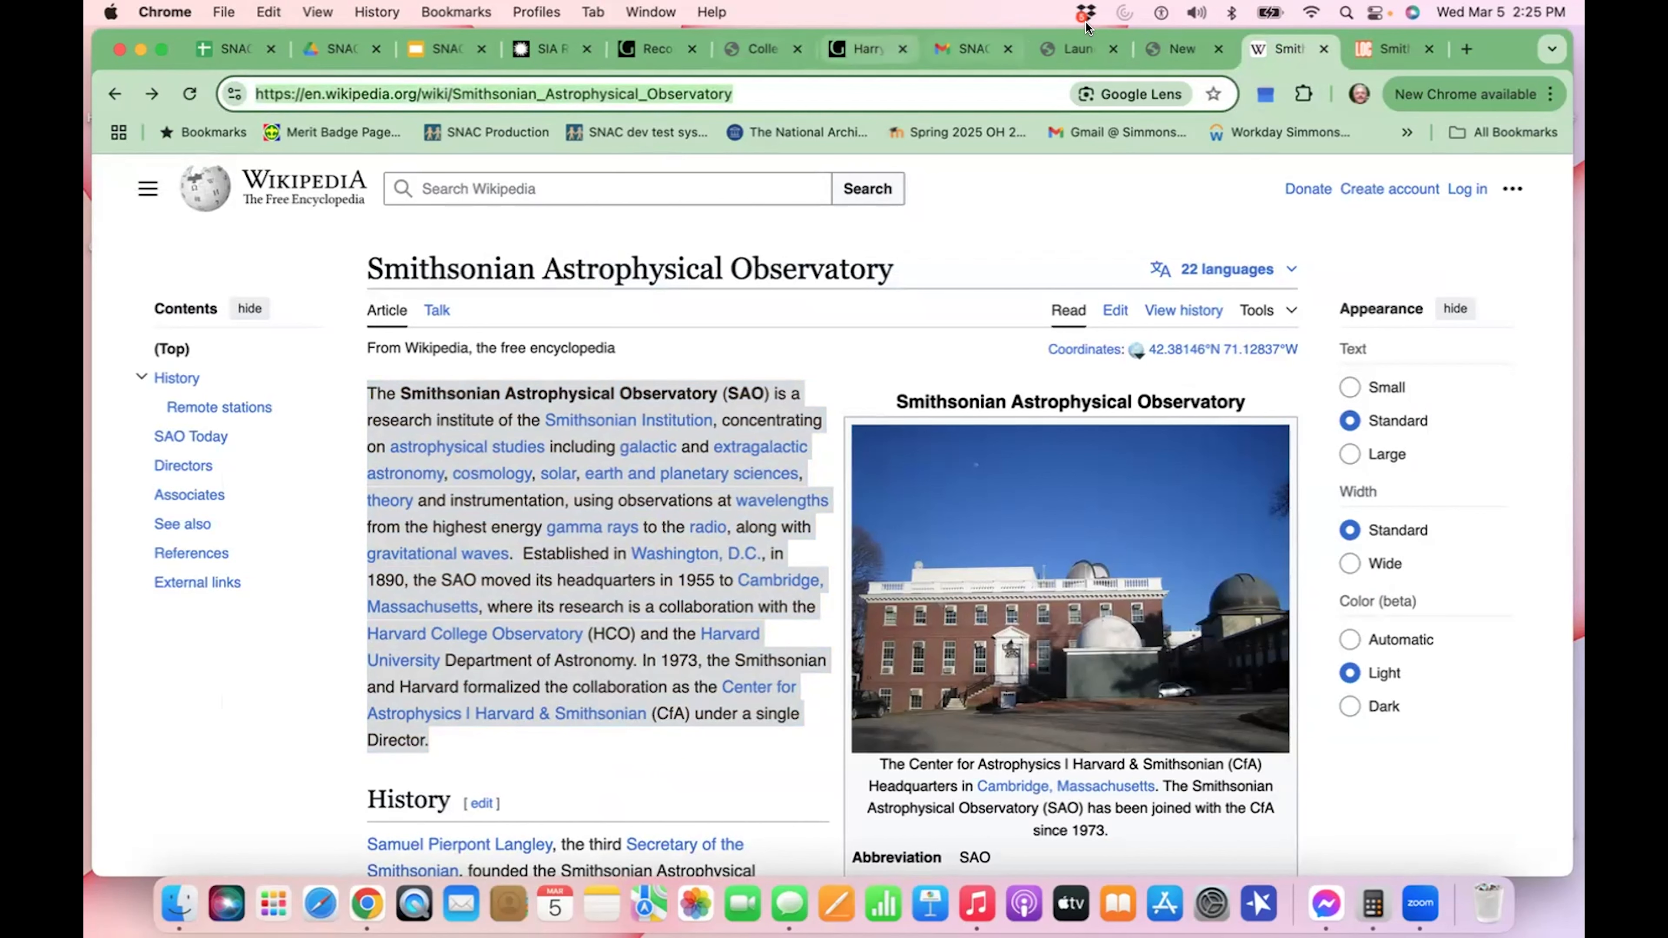
{"action": "left_click", "coordinate": [1166, 51]}
{"action": "left_click", "coordinate": [839, 631]}
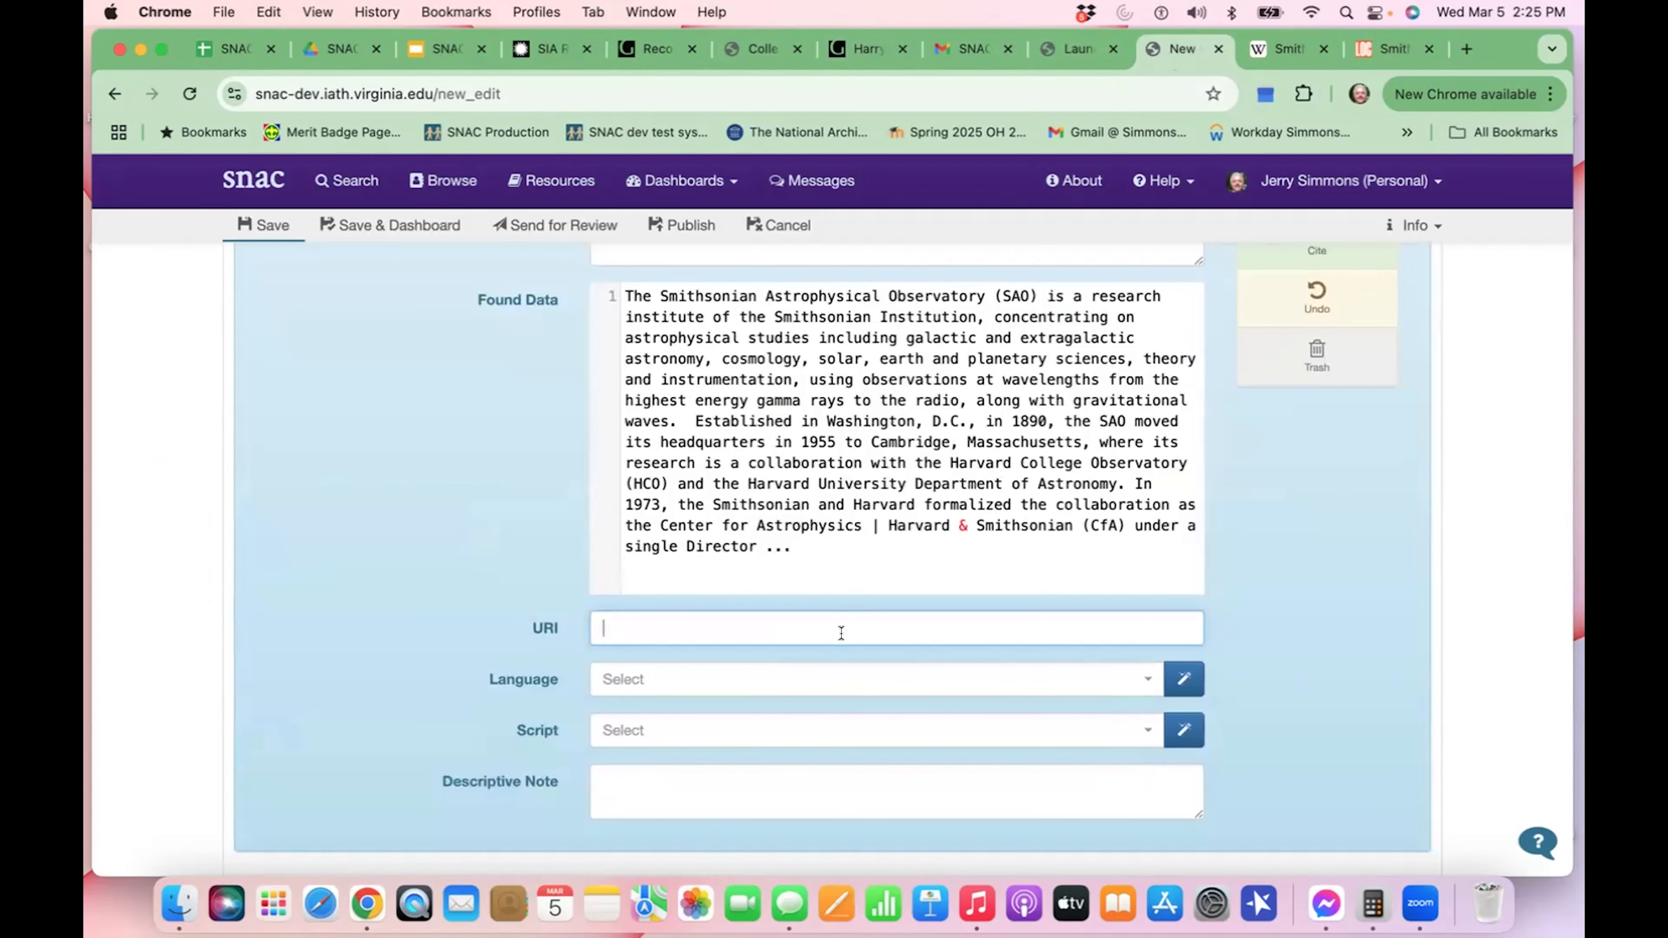
{"action": "key", "text": "super+v"}
{"action": "left_click", "coordinate": [1236, 617]}
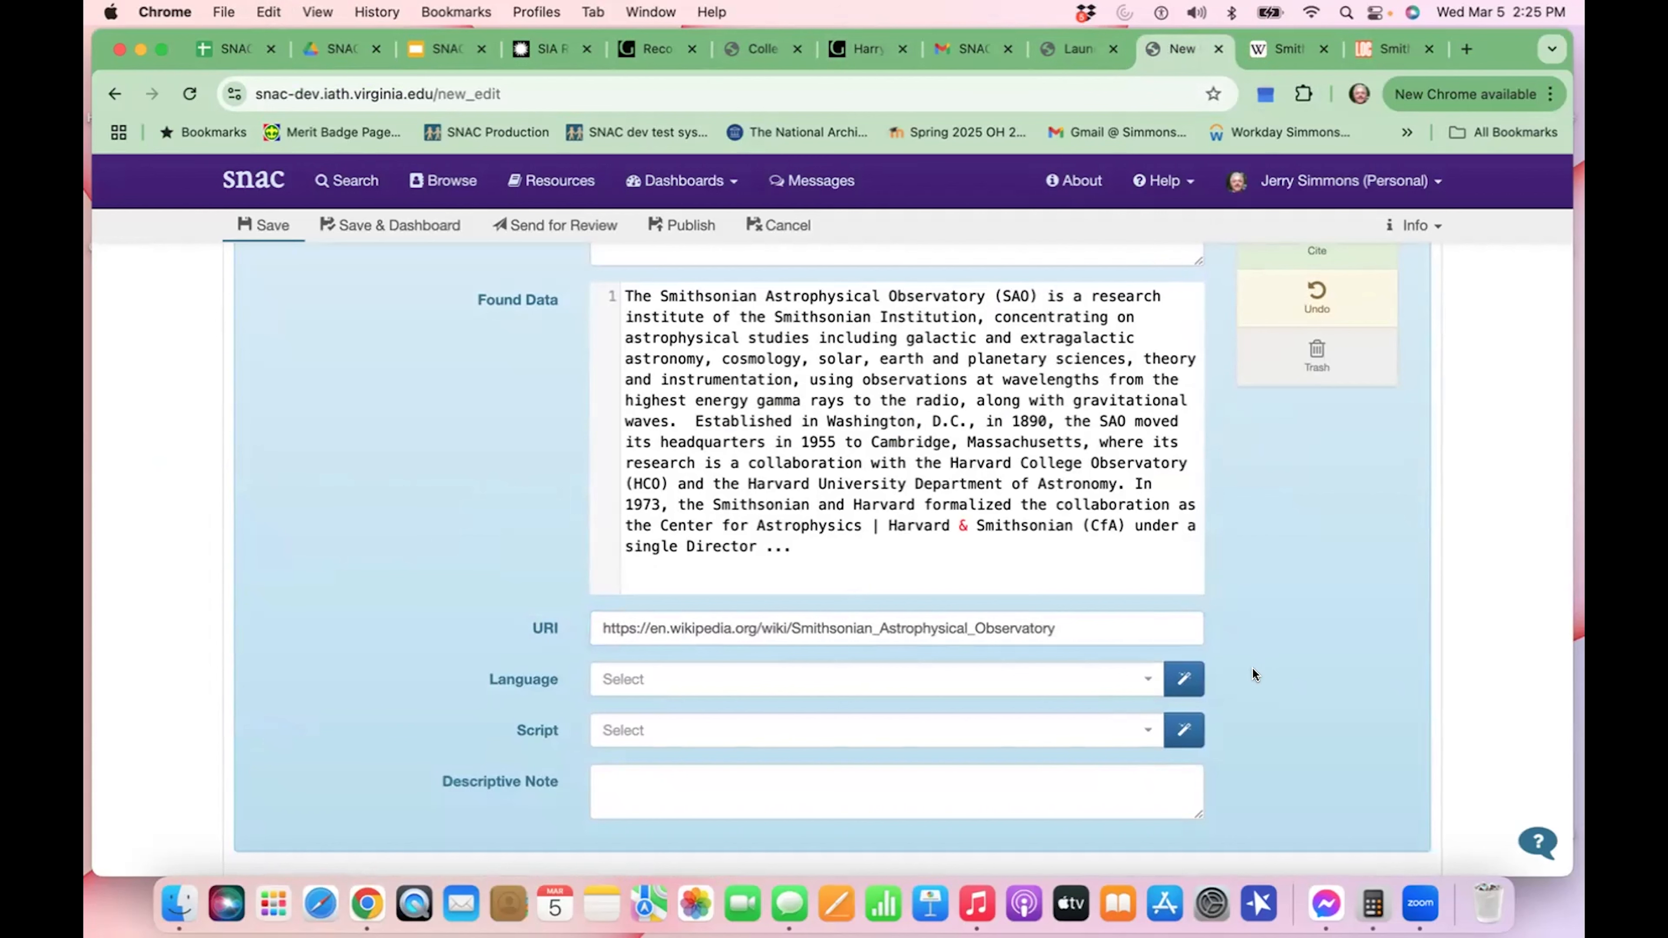
- Set the Wikipedia source's language to eng and script to Latn, and save the constellation
{"action": "left_click", "coordinate": [1186, 682]}
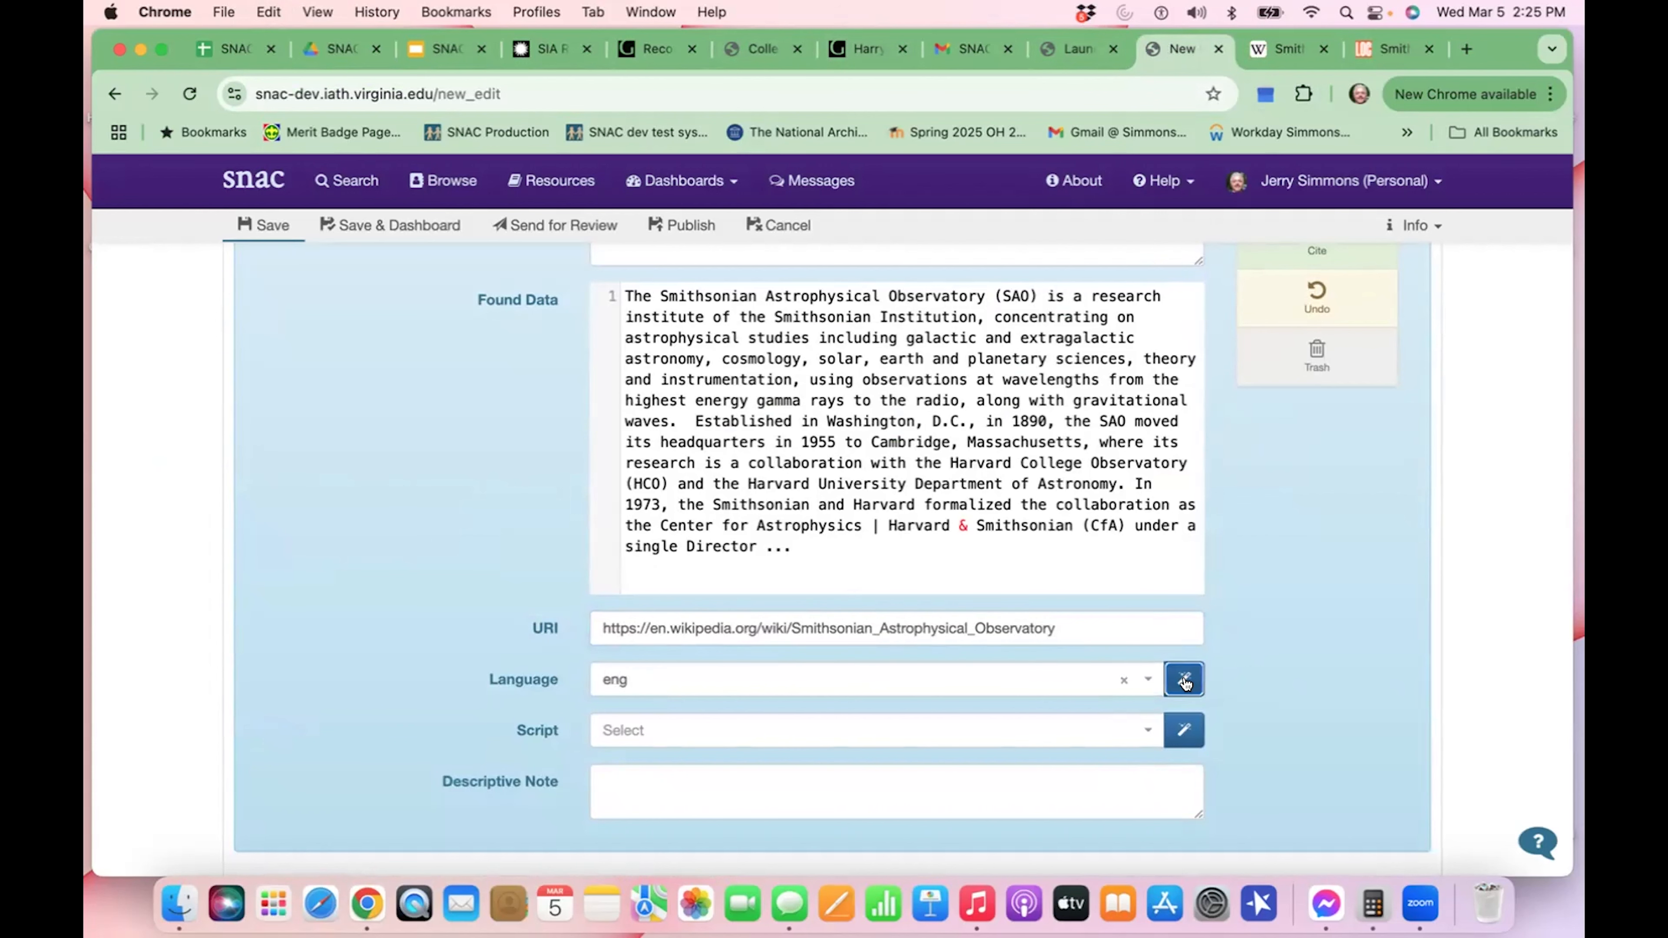
{"action": "left_click", "coordinate": [1183, 728]}
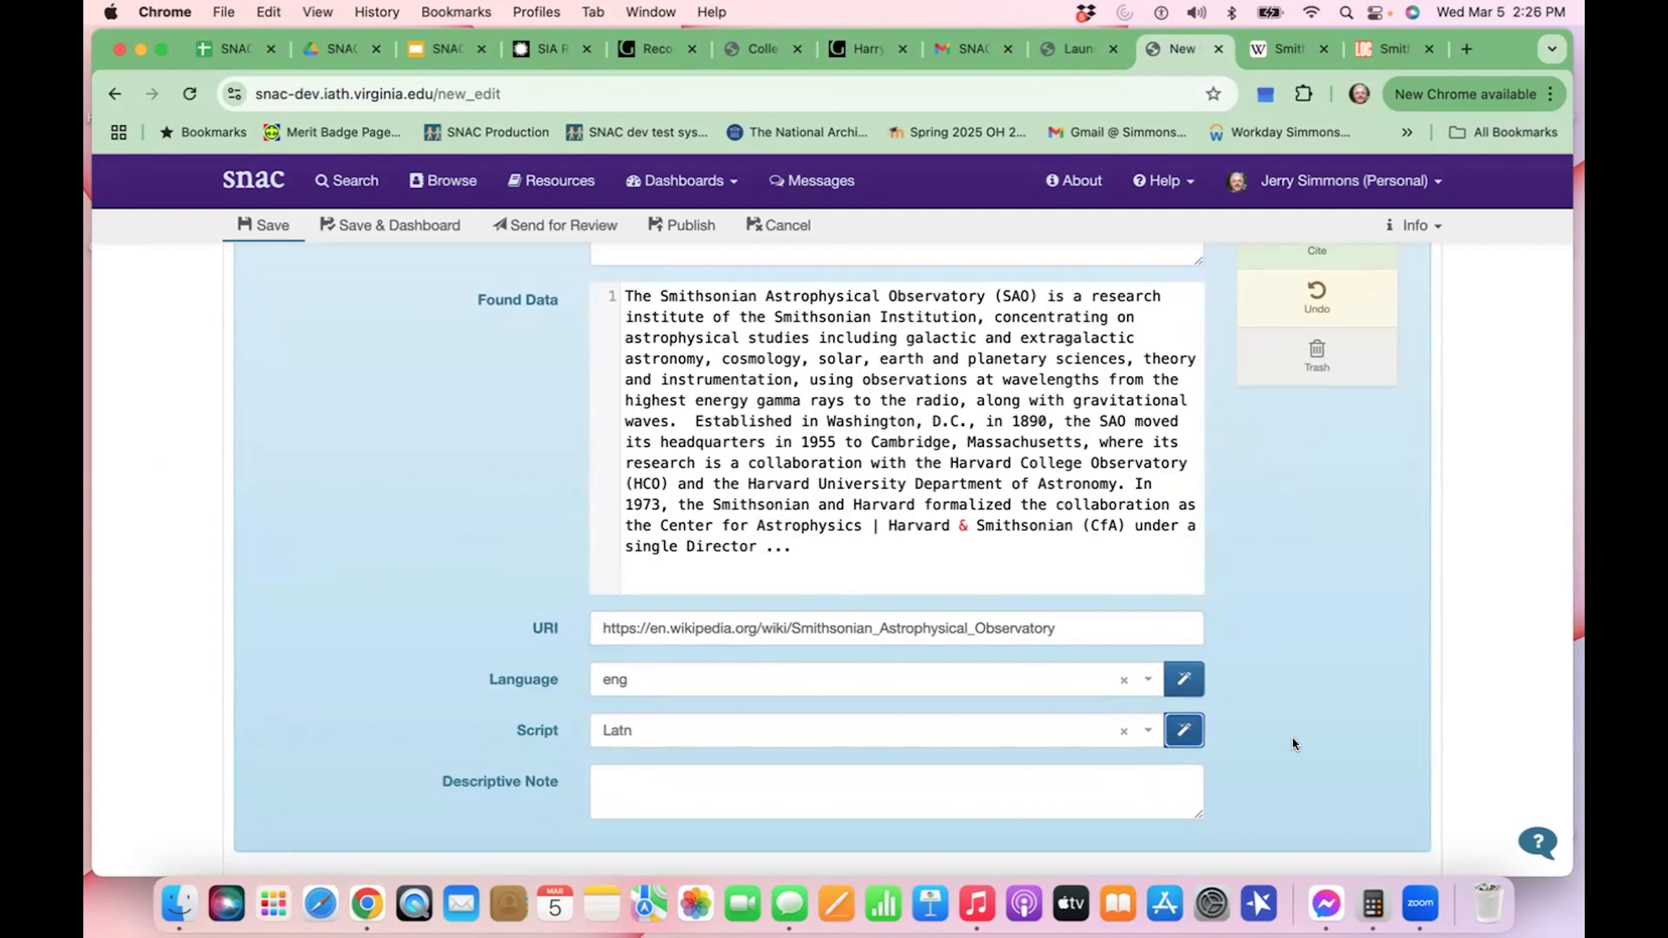
{"action": "scroll", "coordinate": [1346, 747], "scroll_direction": "down", "scroll_amount": 1}
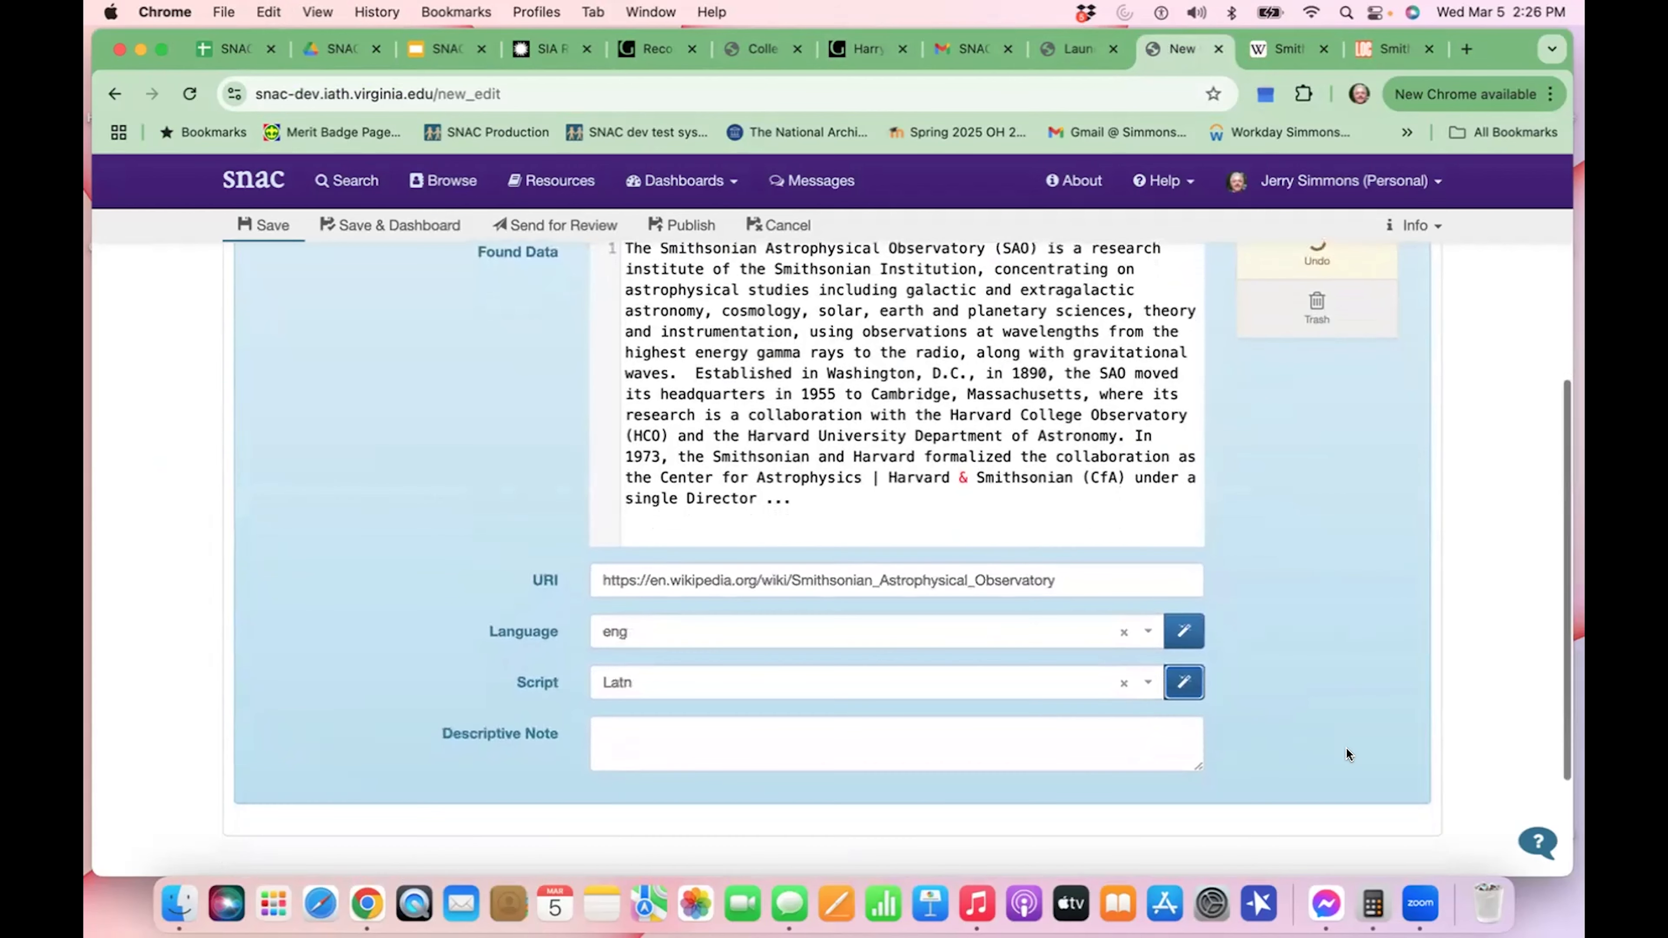
{"action": "scroll", "coordinate": [1346, 748], "scroll_direction": "up", "scroll_amount": 6}
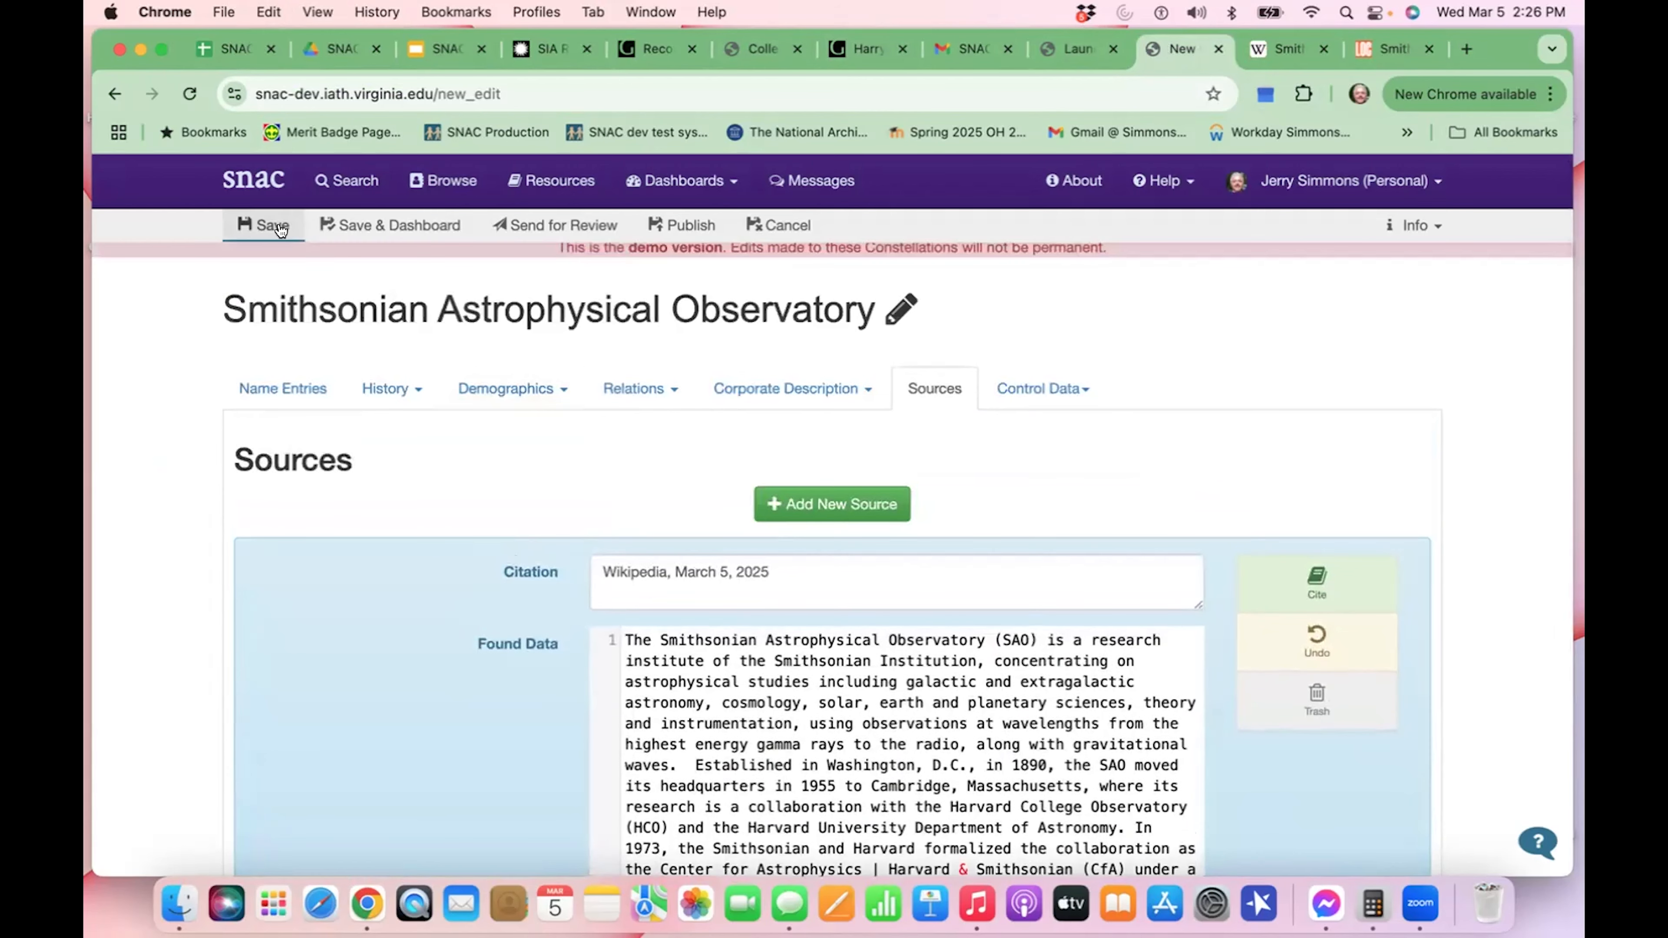
{"action": "left_click", "coordinate": [269, 226]}
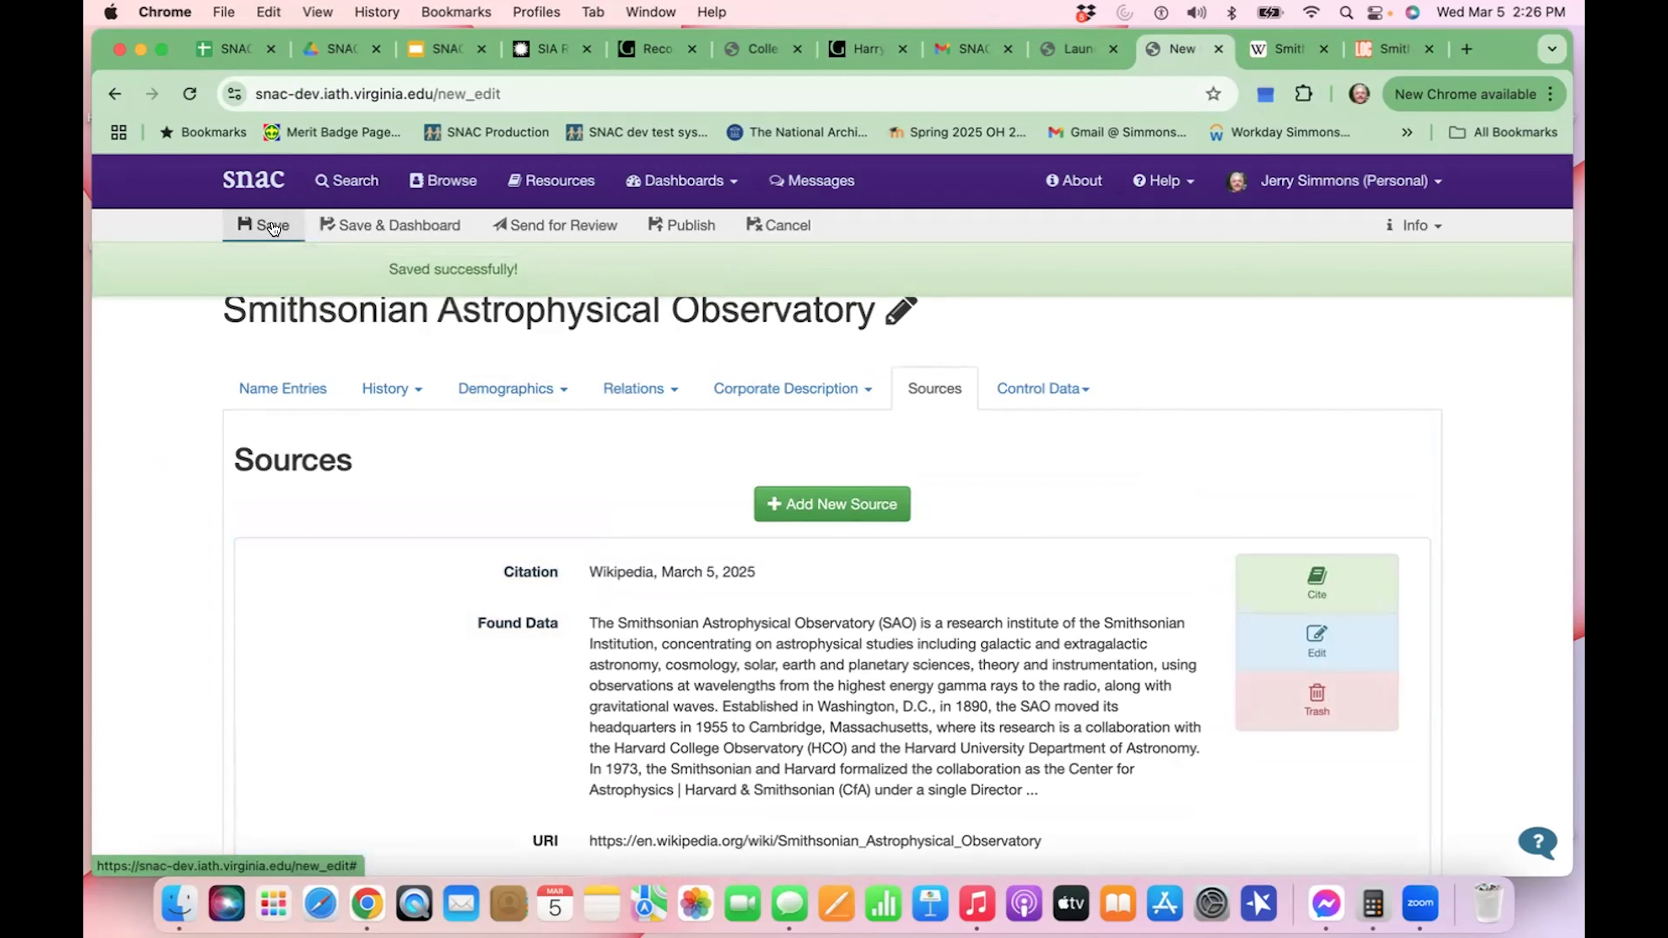
- From the Google results behind the Wikipedia article, open the si.edu page on the Smithsonian Astrophysical Observatory and enlarge it to 75%
{"action": "left_click", "coordinate": [1287, 52]}
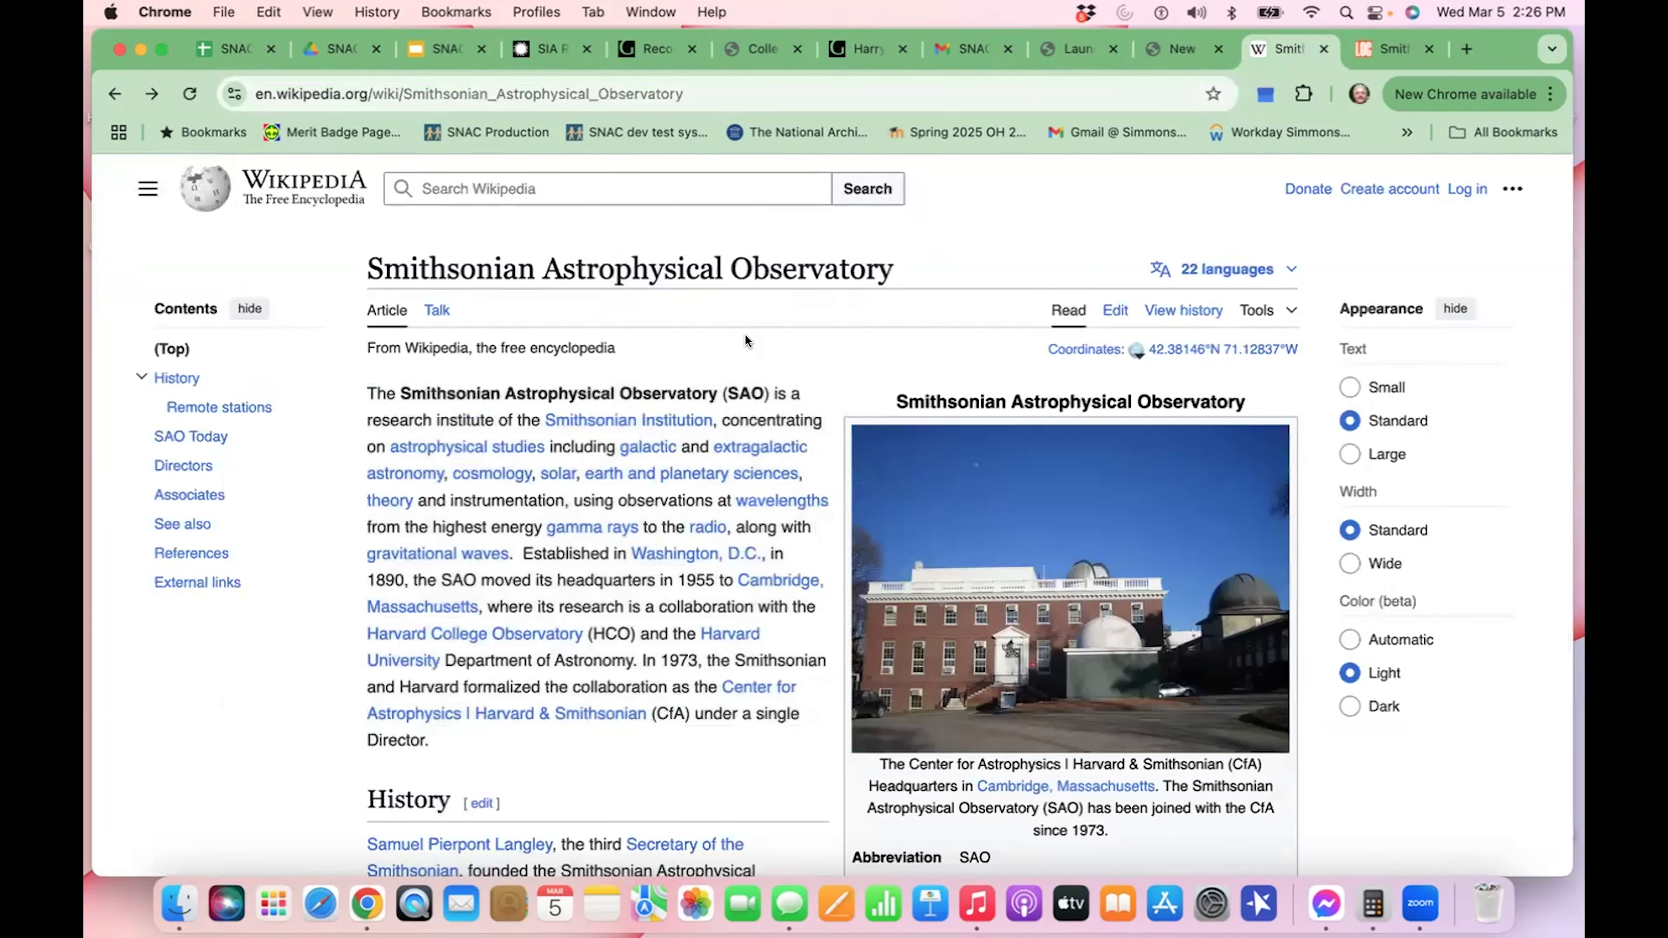
{"action": "left_click", "coordinate": [116, 94]}
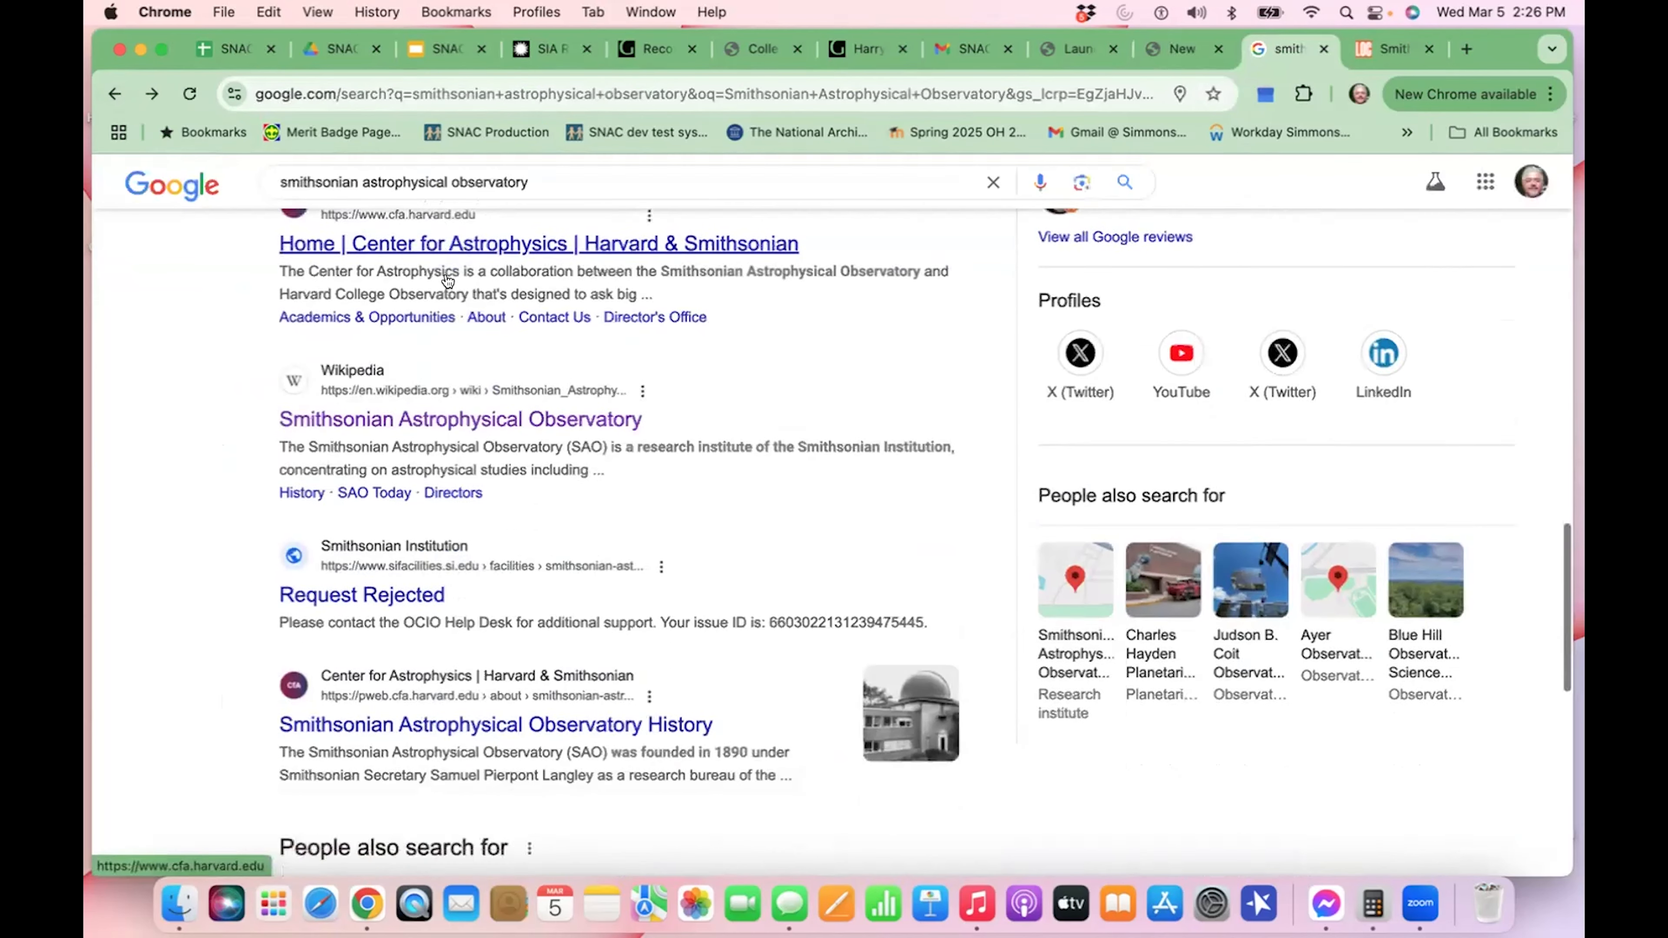
{"action": "scroll", "coordinate": [445, 279], "scroll_direction": "up", "scroll_amount": 10}
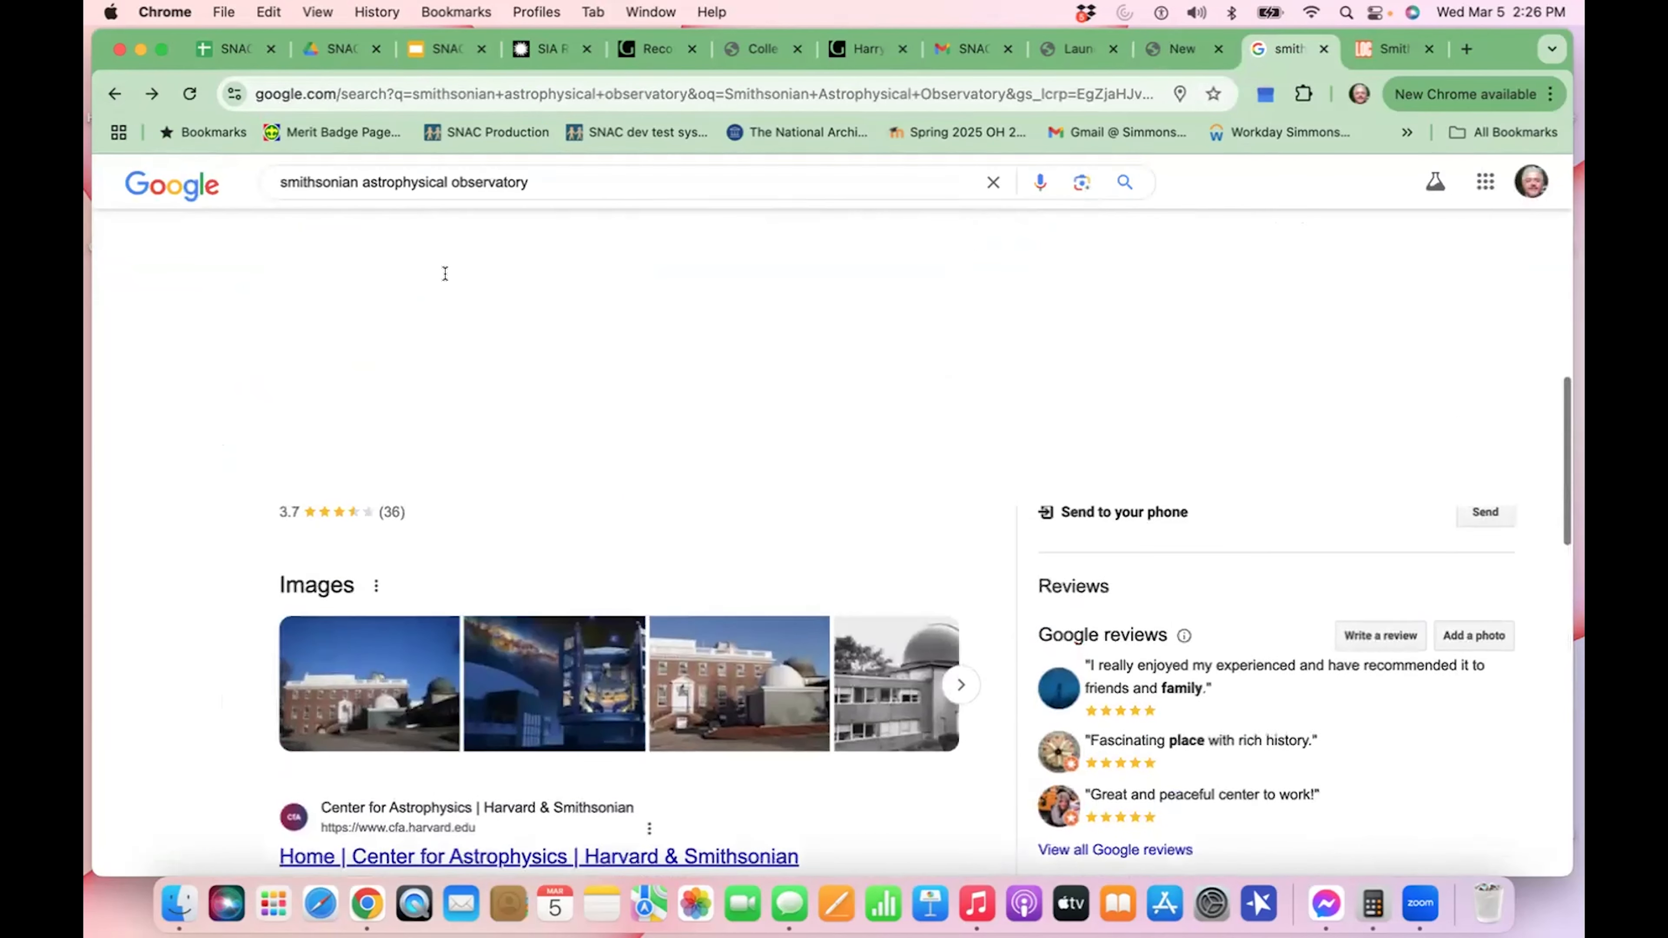
{"action": "scroll", "coordinate": [445, 278], "scroll_direction": "up", "scroll_amount": 5}
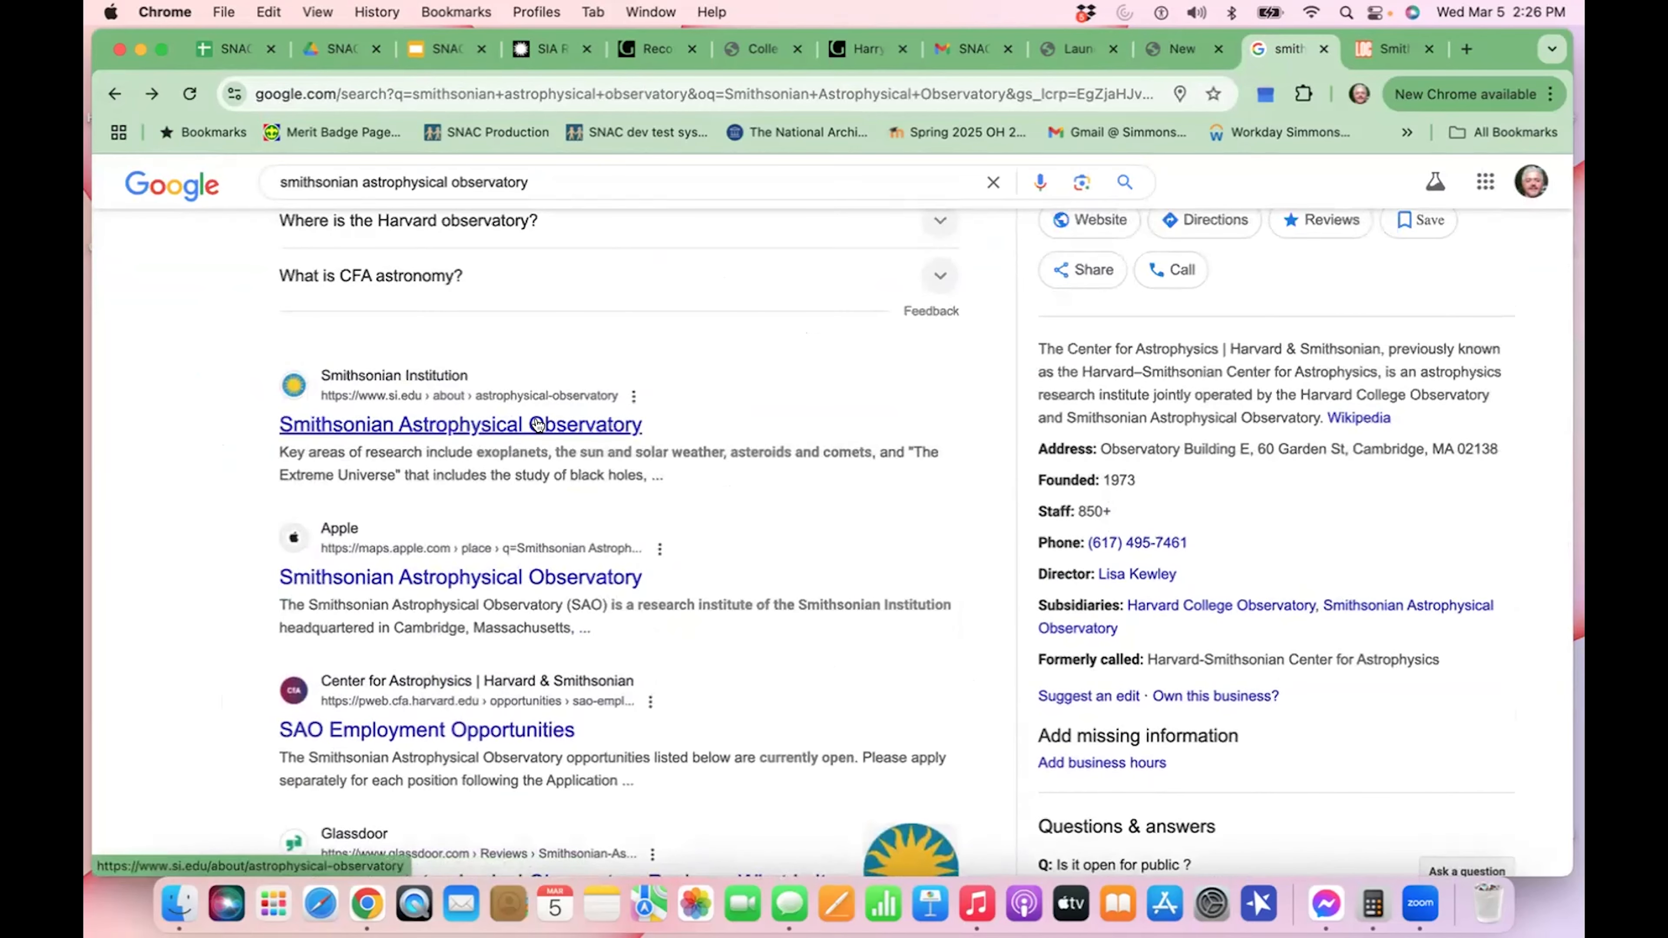
{"action": "left_click", "coordinate": [612, 424]}
{"action": "left_click_drag", "start_coordinate": [886, 399], "coordinate": [1009, 516]}
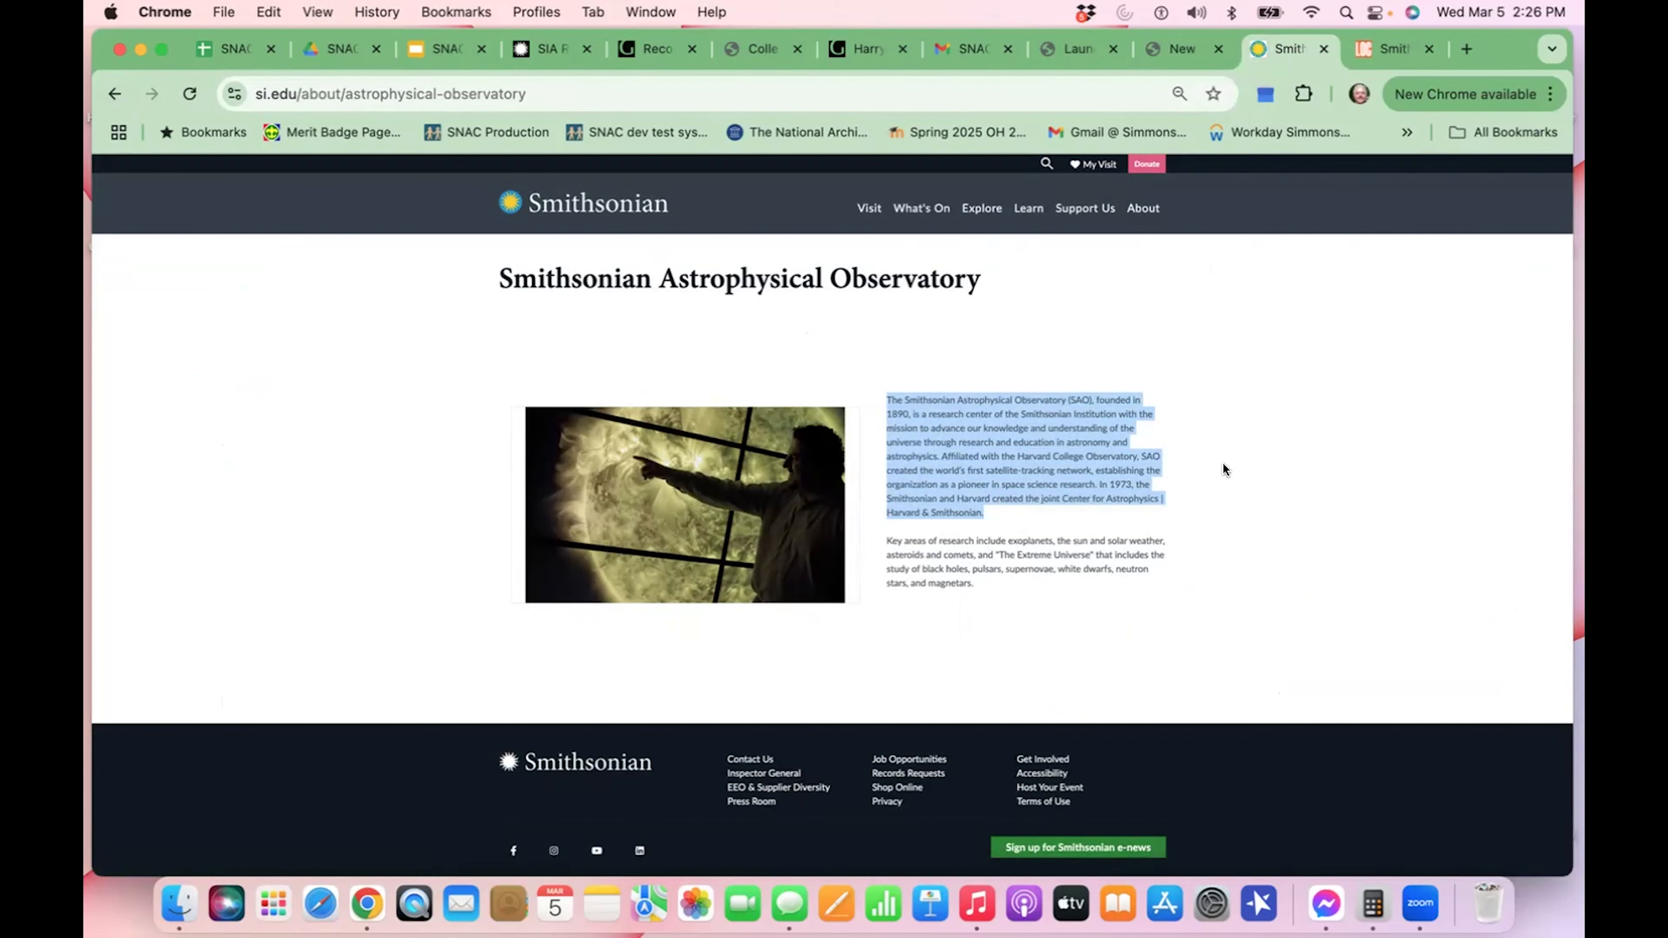
{"action": "key", "text": "super+equal"}
{"action": "key", "text": "super+equal"}
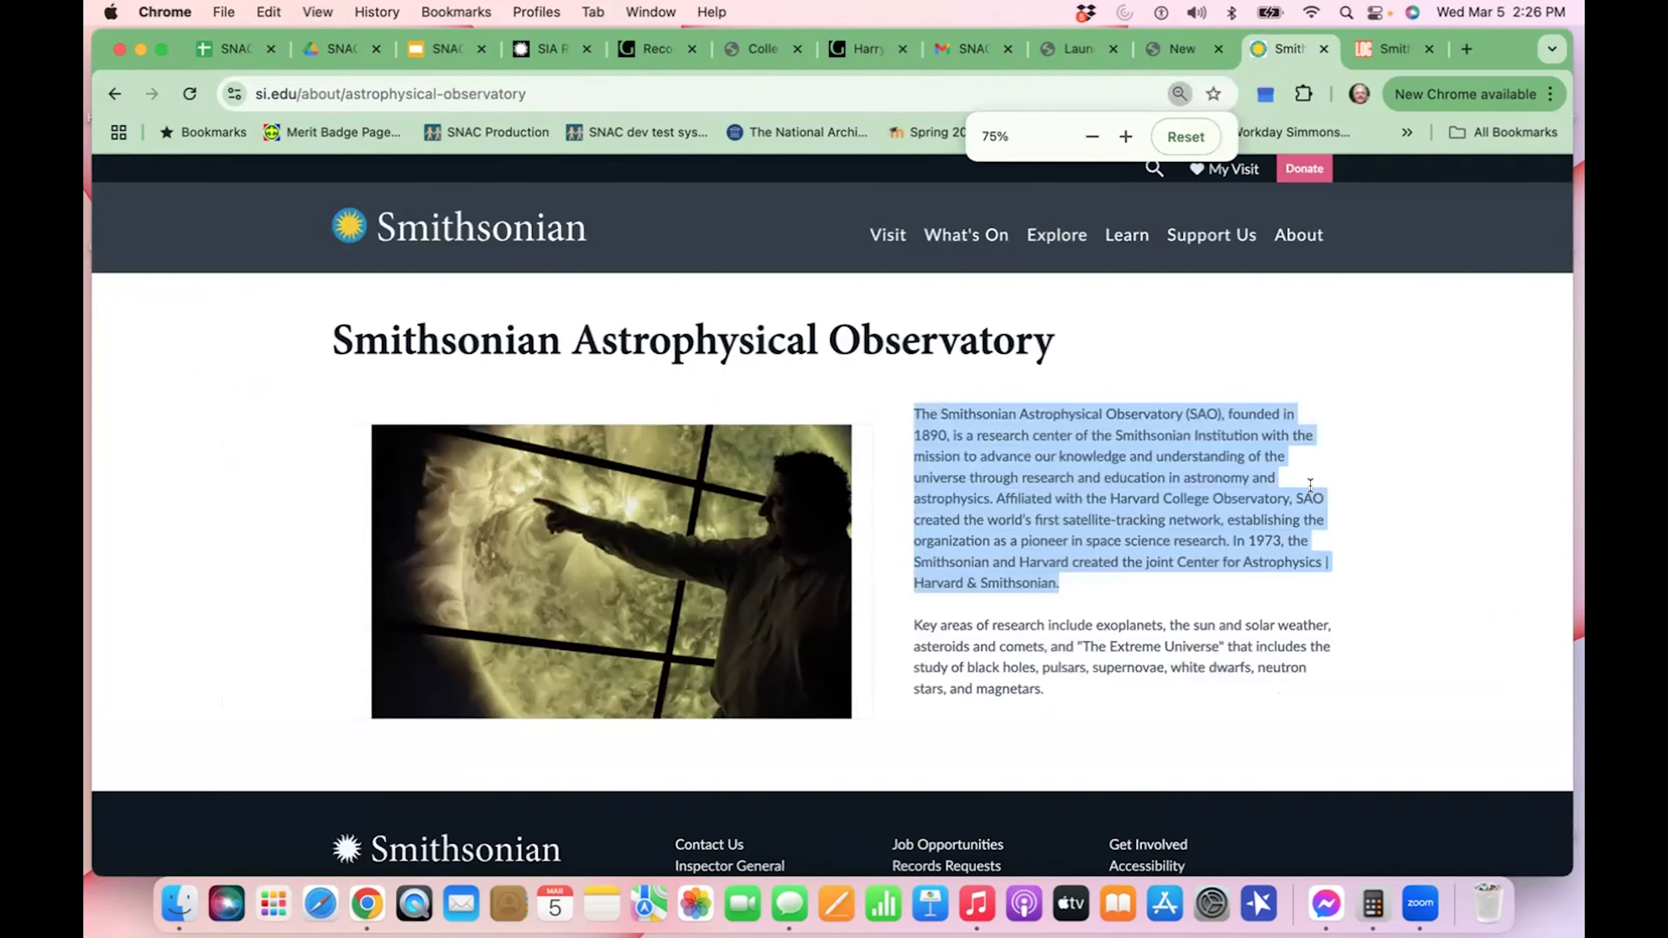
{"action": "left_click", "coordinate": [1312, 363]}
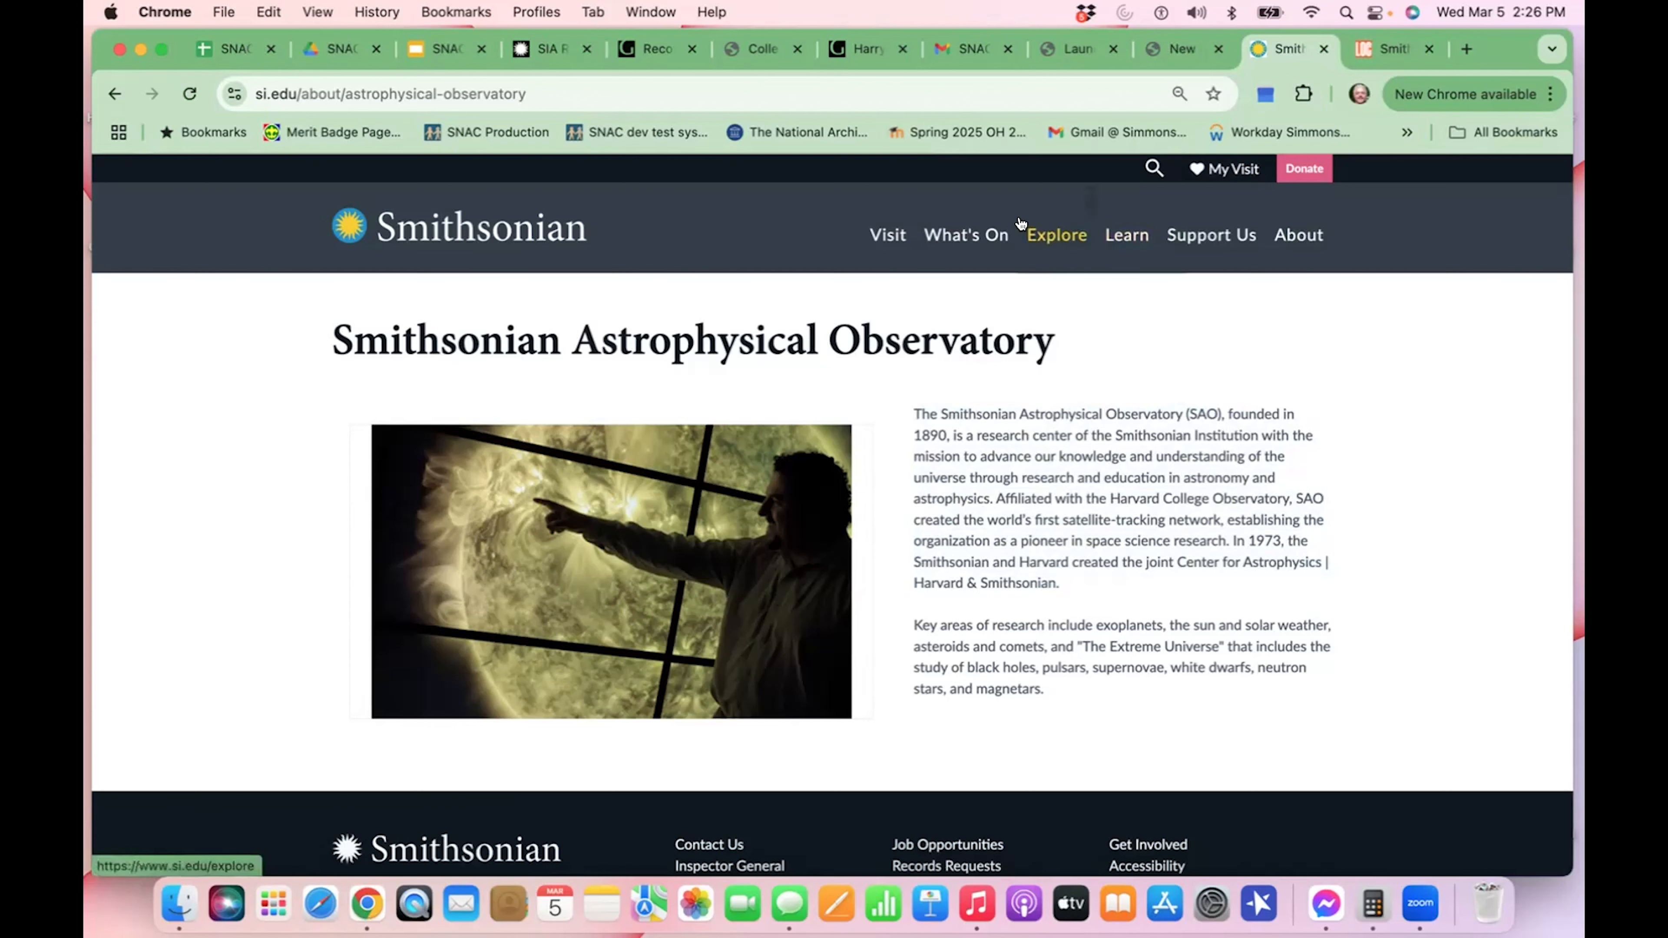
{"action": "left_click", "coordinate": [1058, 237]}
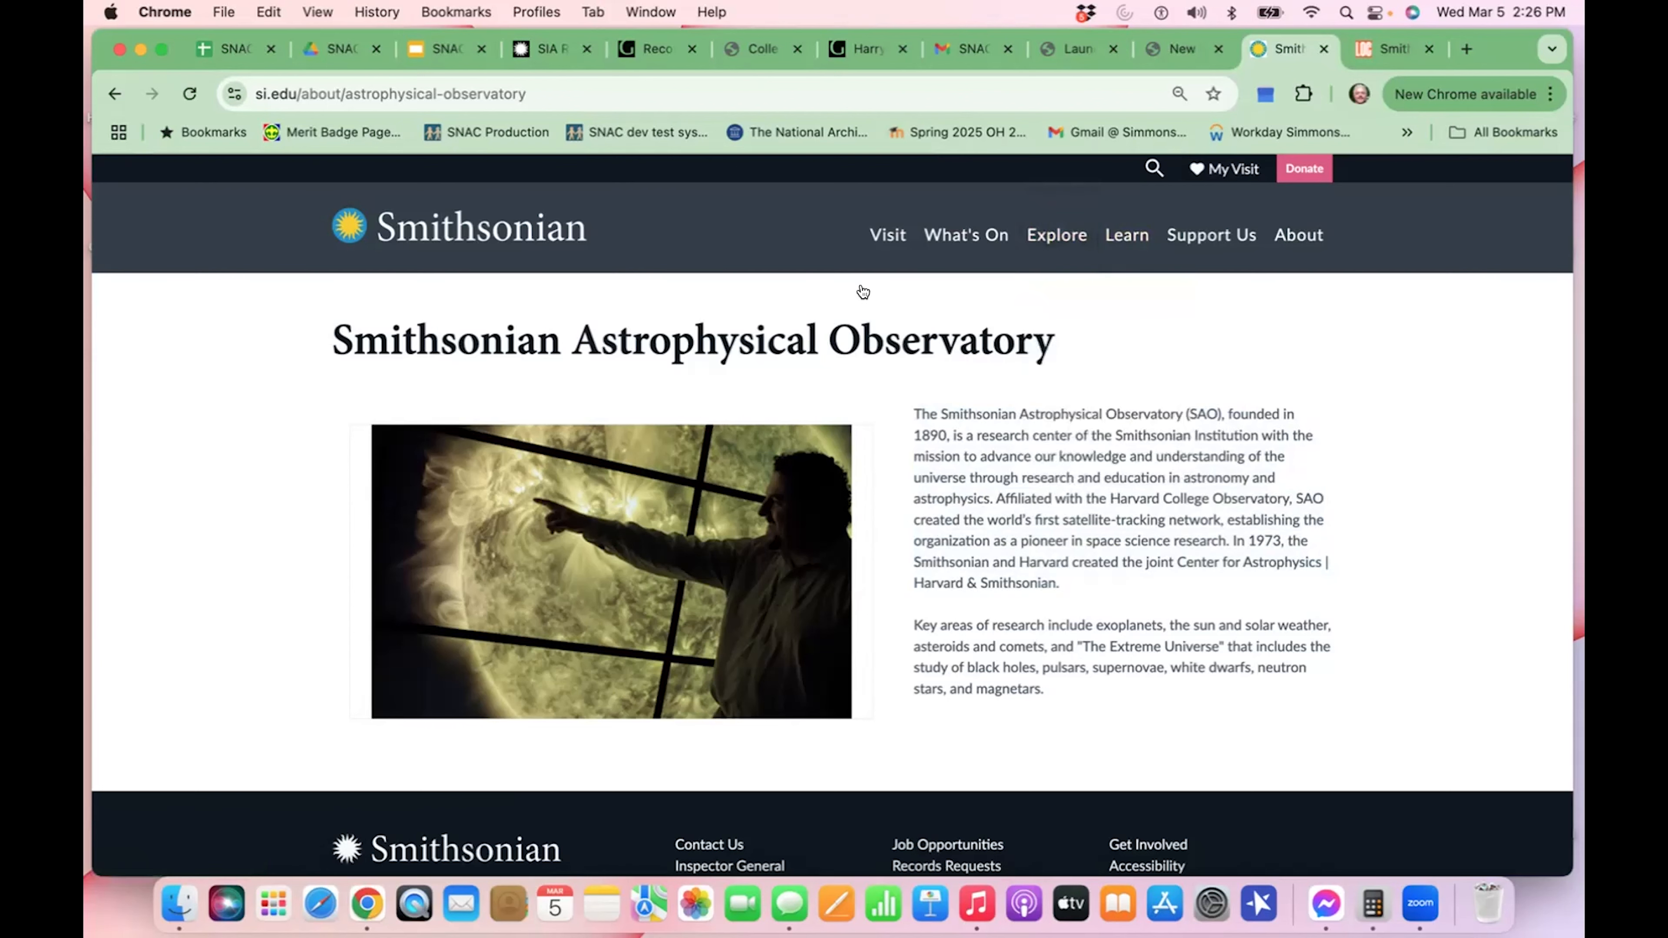
- Back in the SNAC editor, add a new source with the citation "Smithsonian Astrophysical Observatory web page, March 5, 2025"
{"action": "left_click", "coordinate": [1189, 50]}
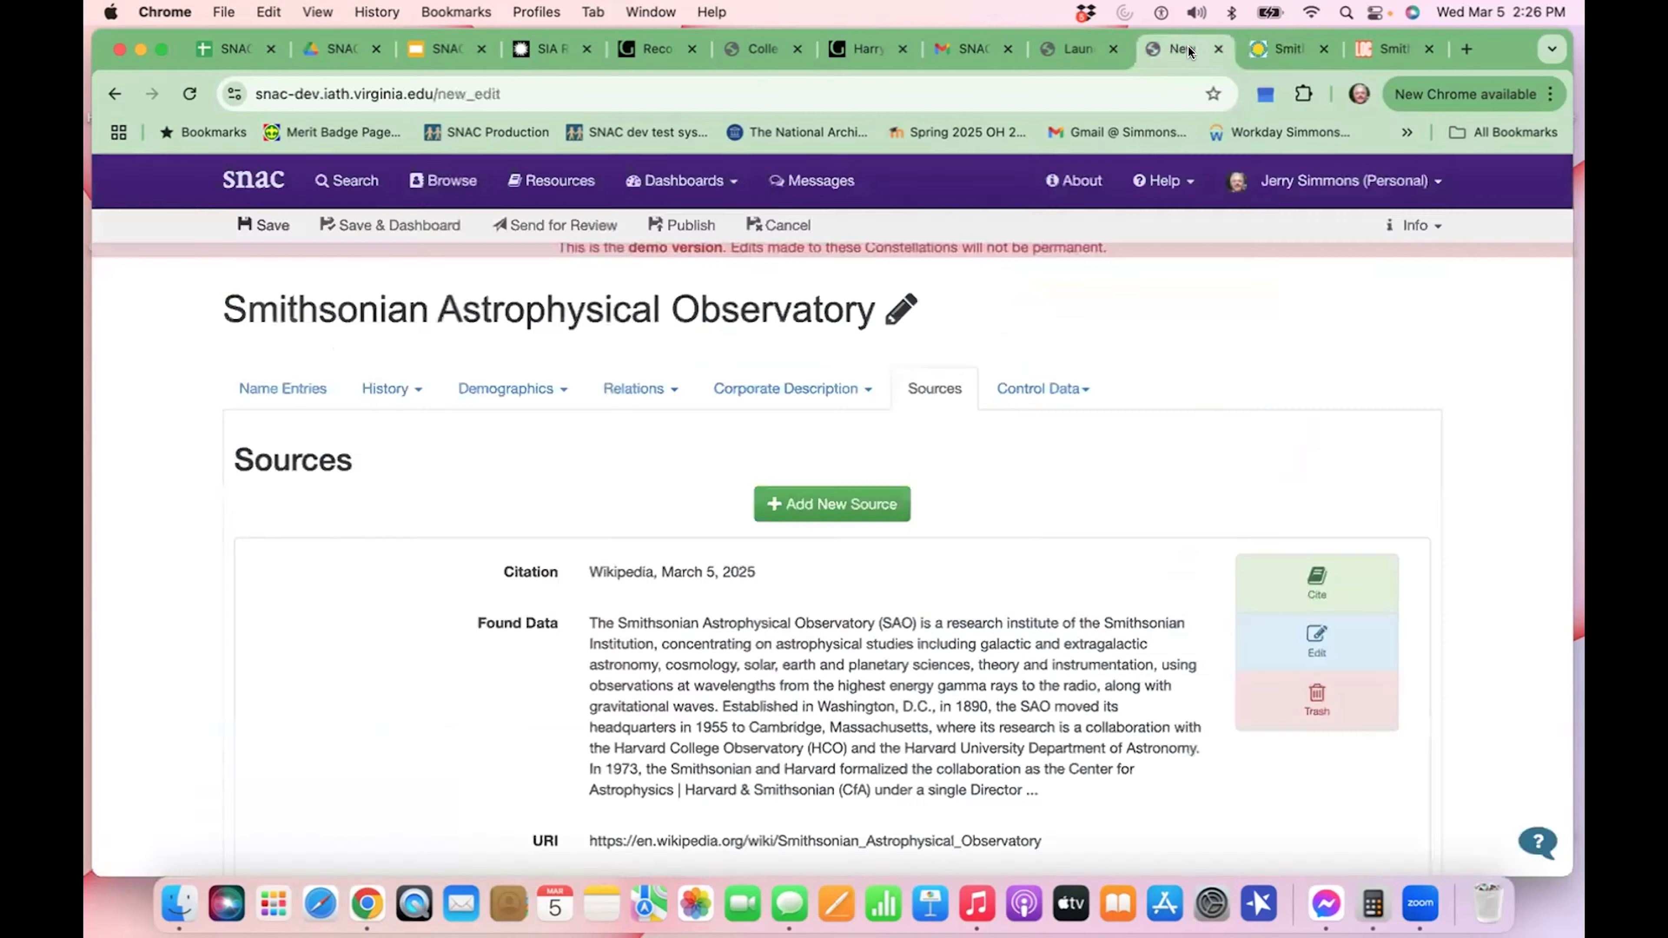
{"action": "left_click", "coordinate": [856, 504]}
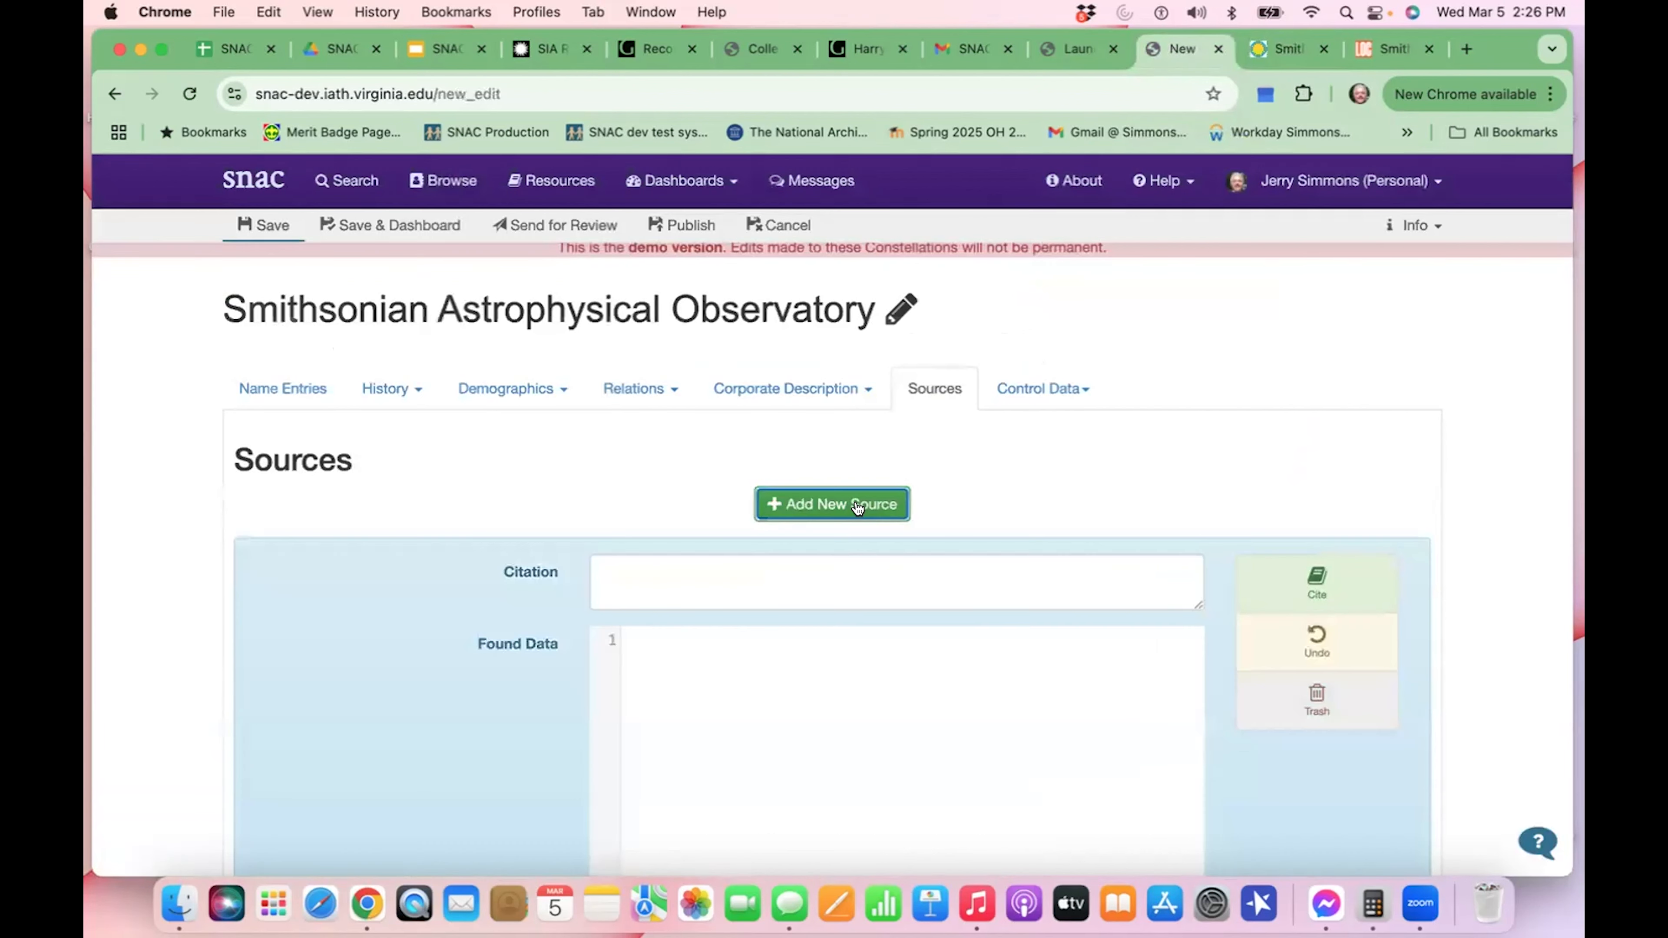
{"action": "left_click", "coordinate": [826, 567]}
{"action": "type", "text": "Smithson"}
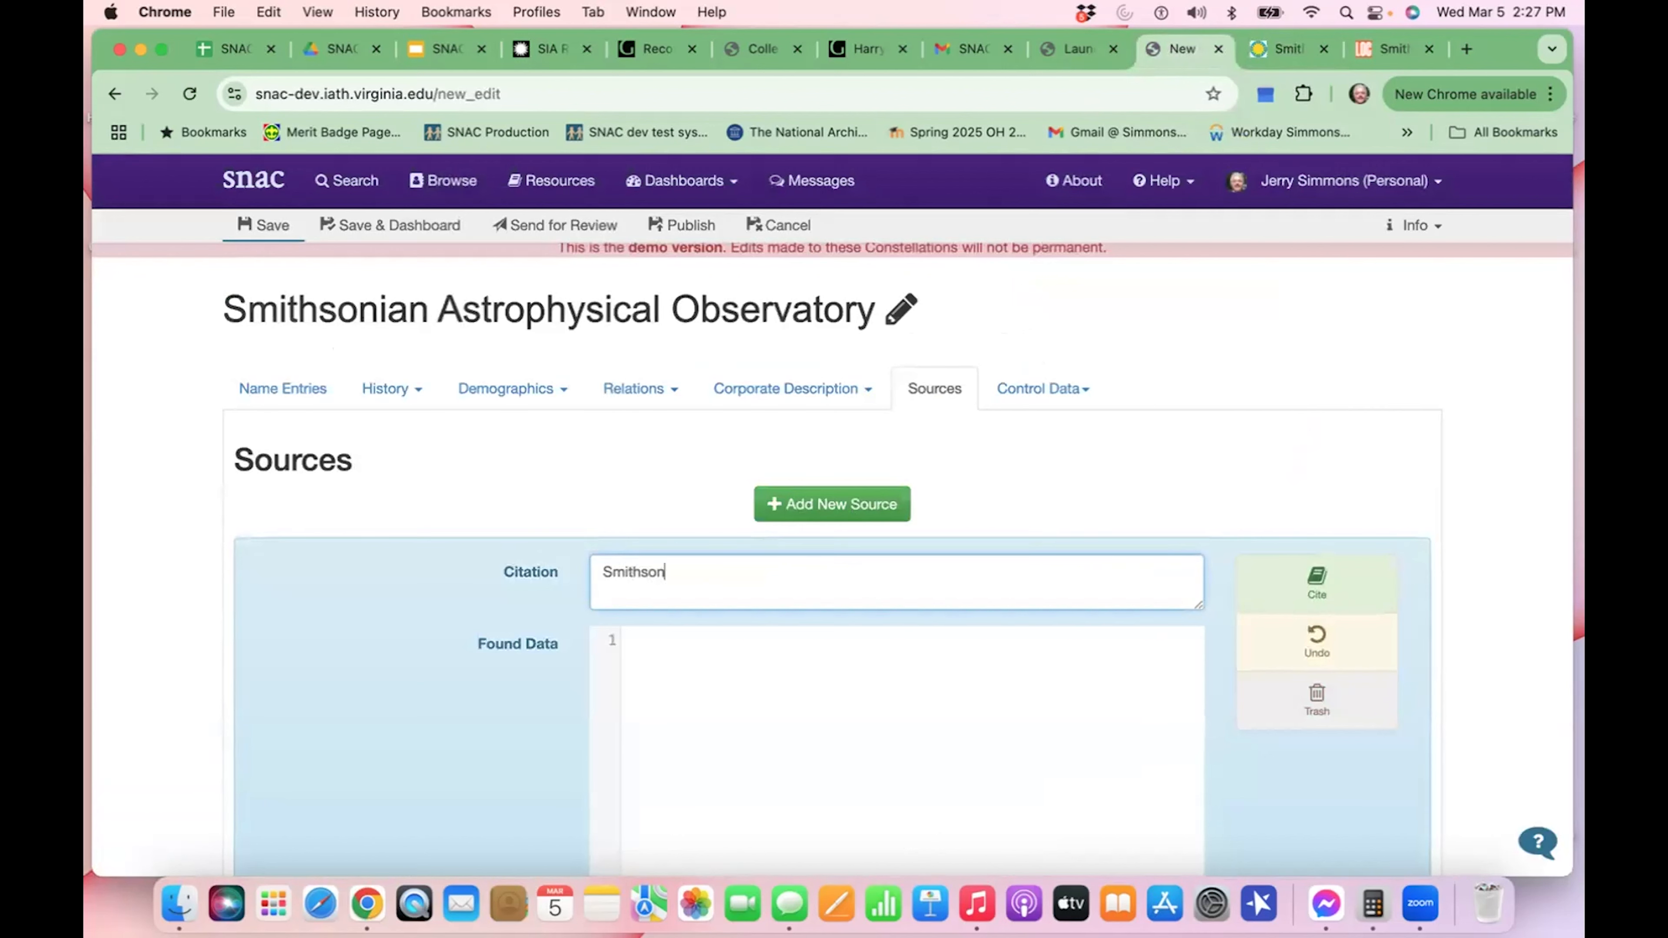
{"action": "type", "text": "ian Astrophysical Observatory web "}
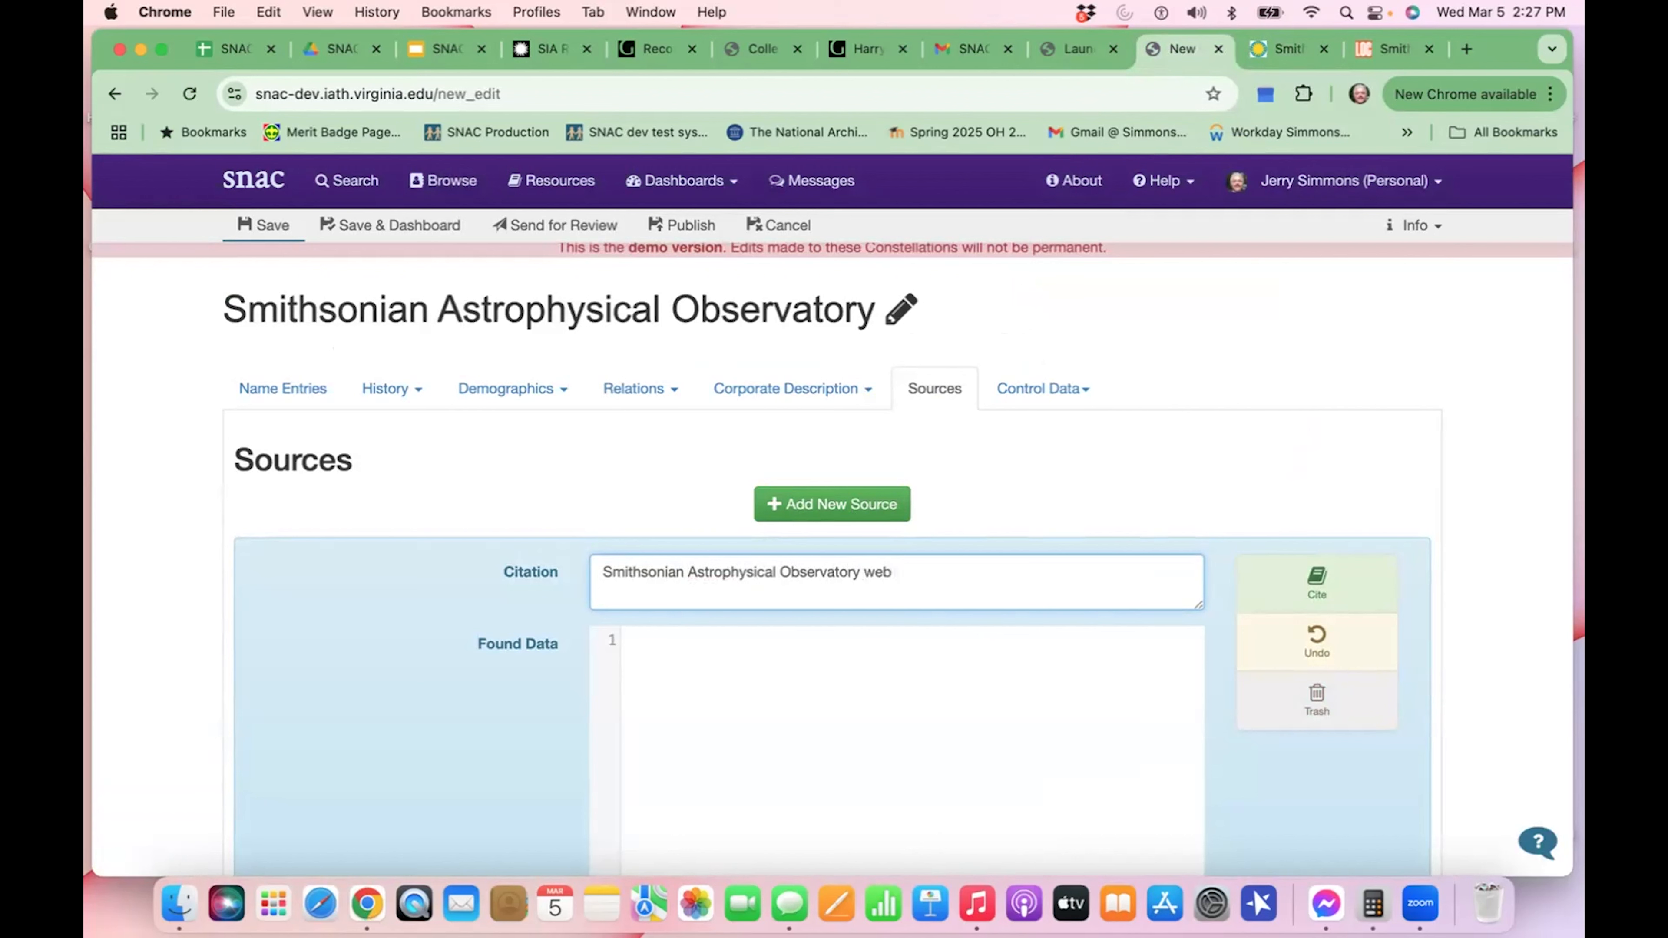
{"action": "type", "text": "page, March 5, 2025"}
- Copy the si.edu page's first descriptive paragraph into the new source's found data, replacing its final period with " ..."
{"action": "left_click", "coordinate": [1287, 49]}
{"action": "left_click_drag", "start_coordinate": [915, 413], "coordinate": [1085, 579]}
{"action": "key", "text": "super+c"}
{"action": "left_click", "coordinate": [1173, 47]}
{"action": "left_click", "coordinate": [879, 702]}
{"action": "key", "text": "super+v"}
{"action": "key", "text": "BackSpace"}
{"action": "type", "text": "..."}
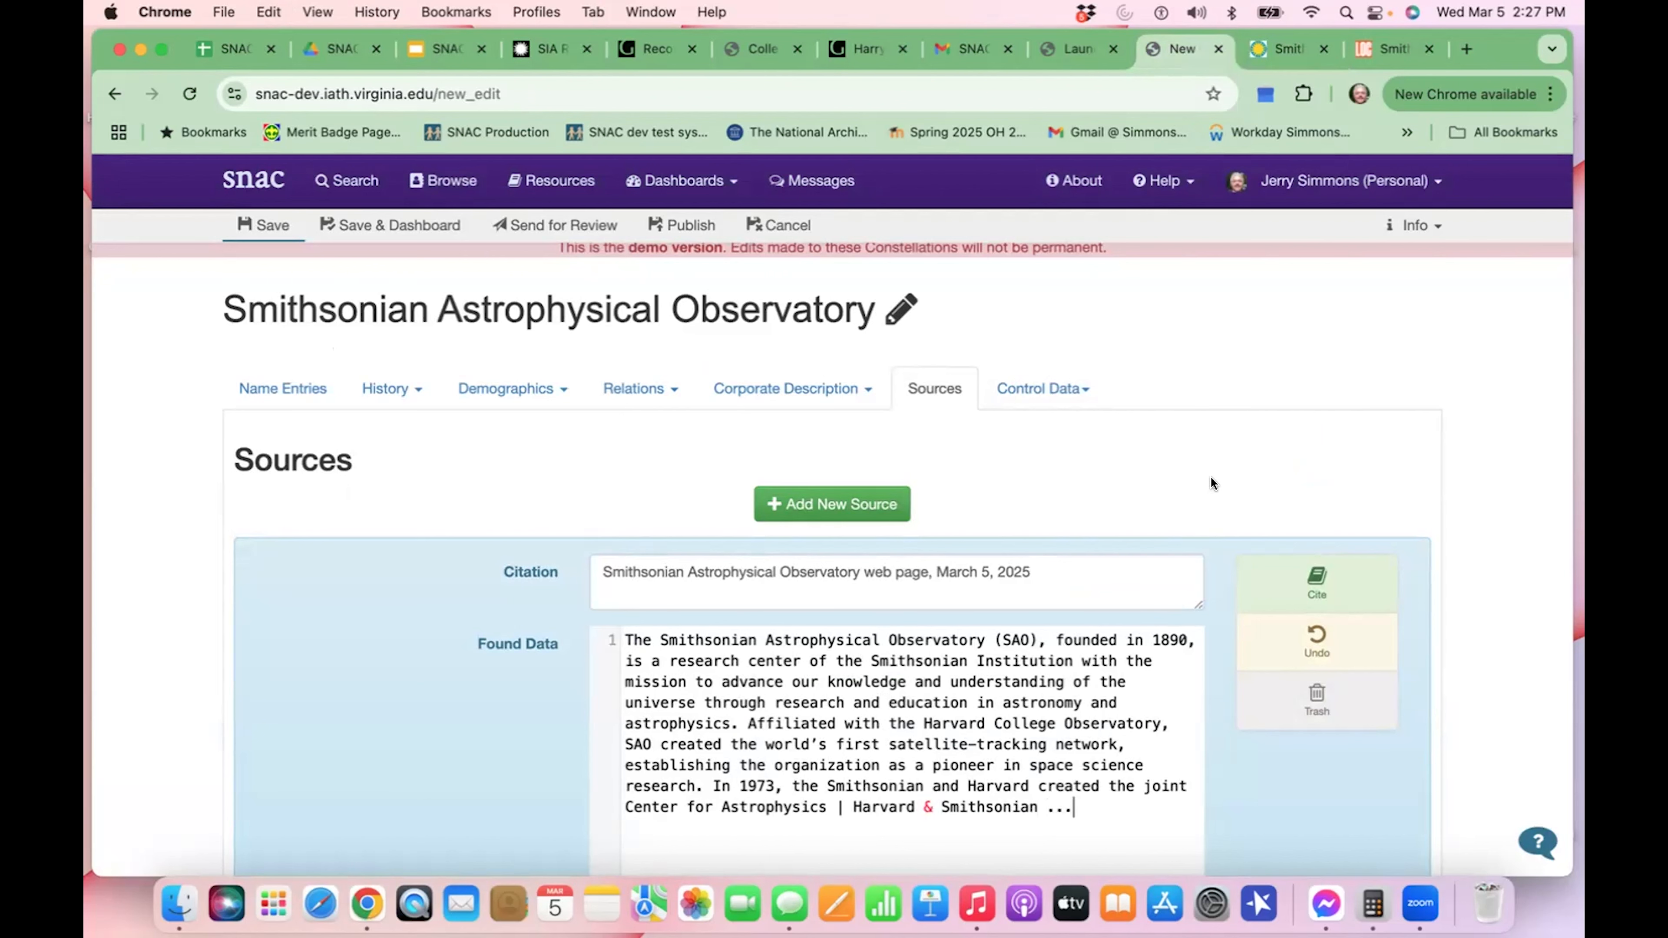
- Set the web page source's language to eng and its script to Latn
{"action": "scroll", "coordinate": [1237, 517], "scroll_direction": "down", "scroll_amount": 6}
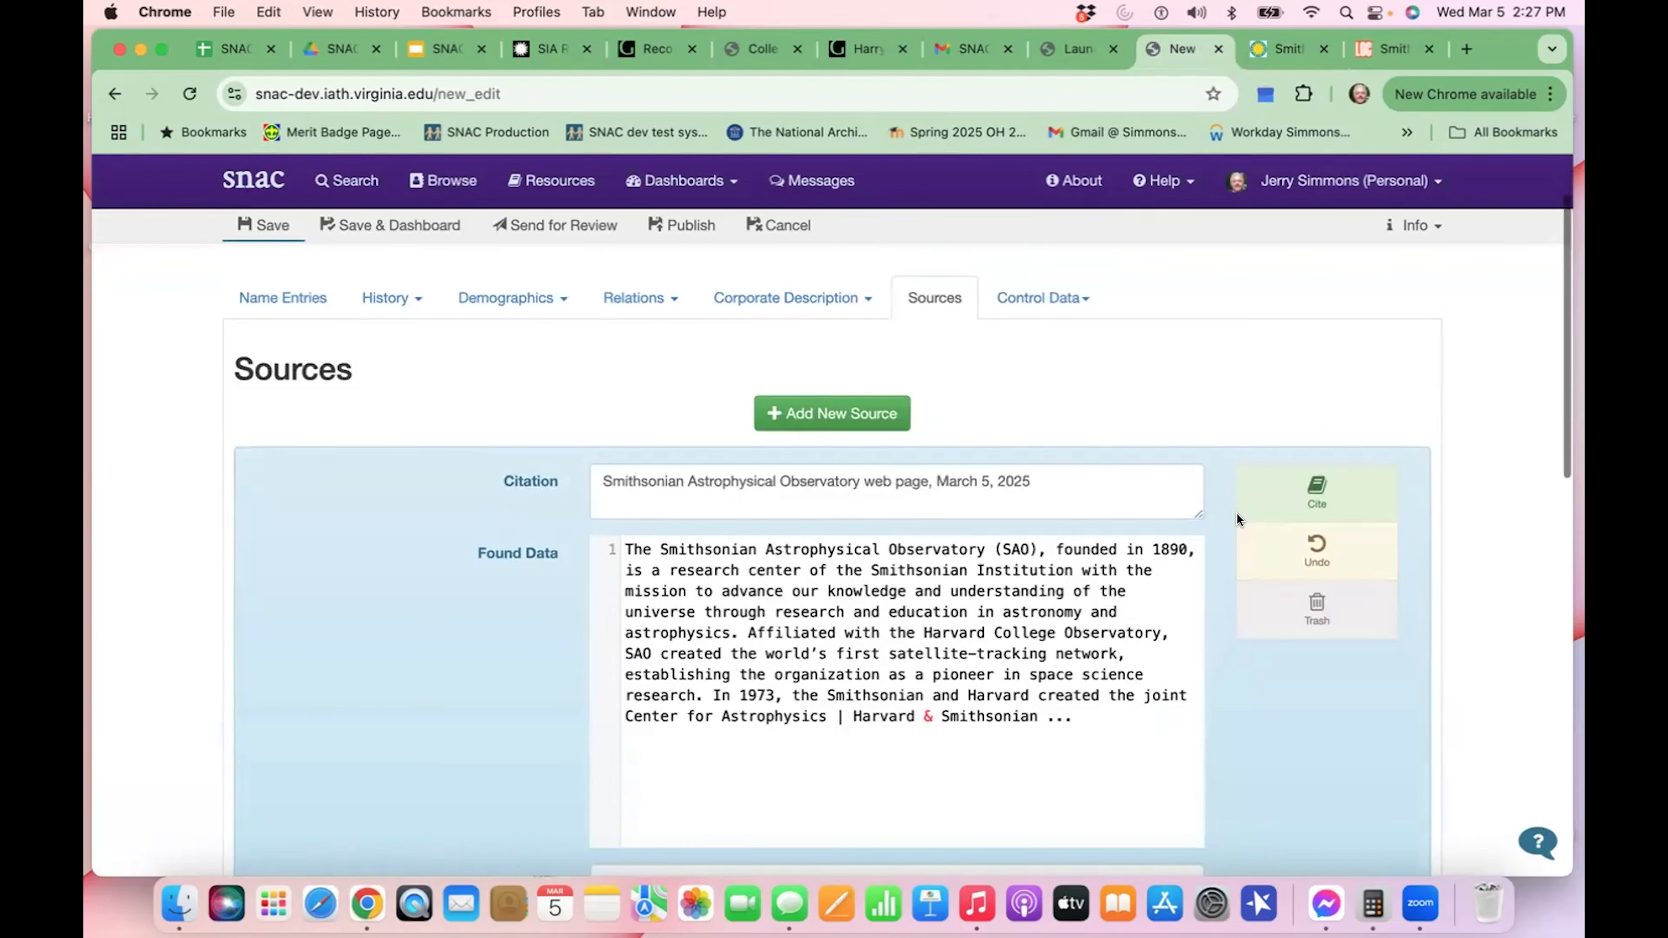
{"action": "left_click", "coordinate": [1188, 624]}
{"action": "left_click", "coordinate": [1182, 673]}
{"action": "left_click", "coordinate": [982, 581]}
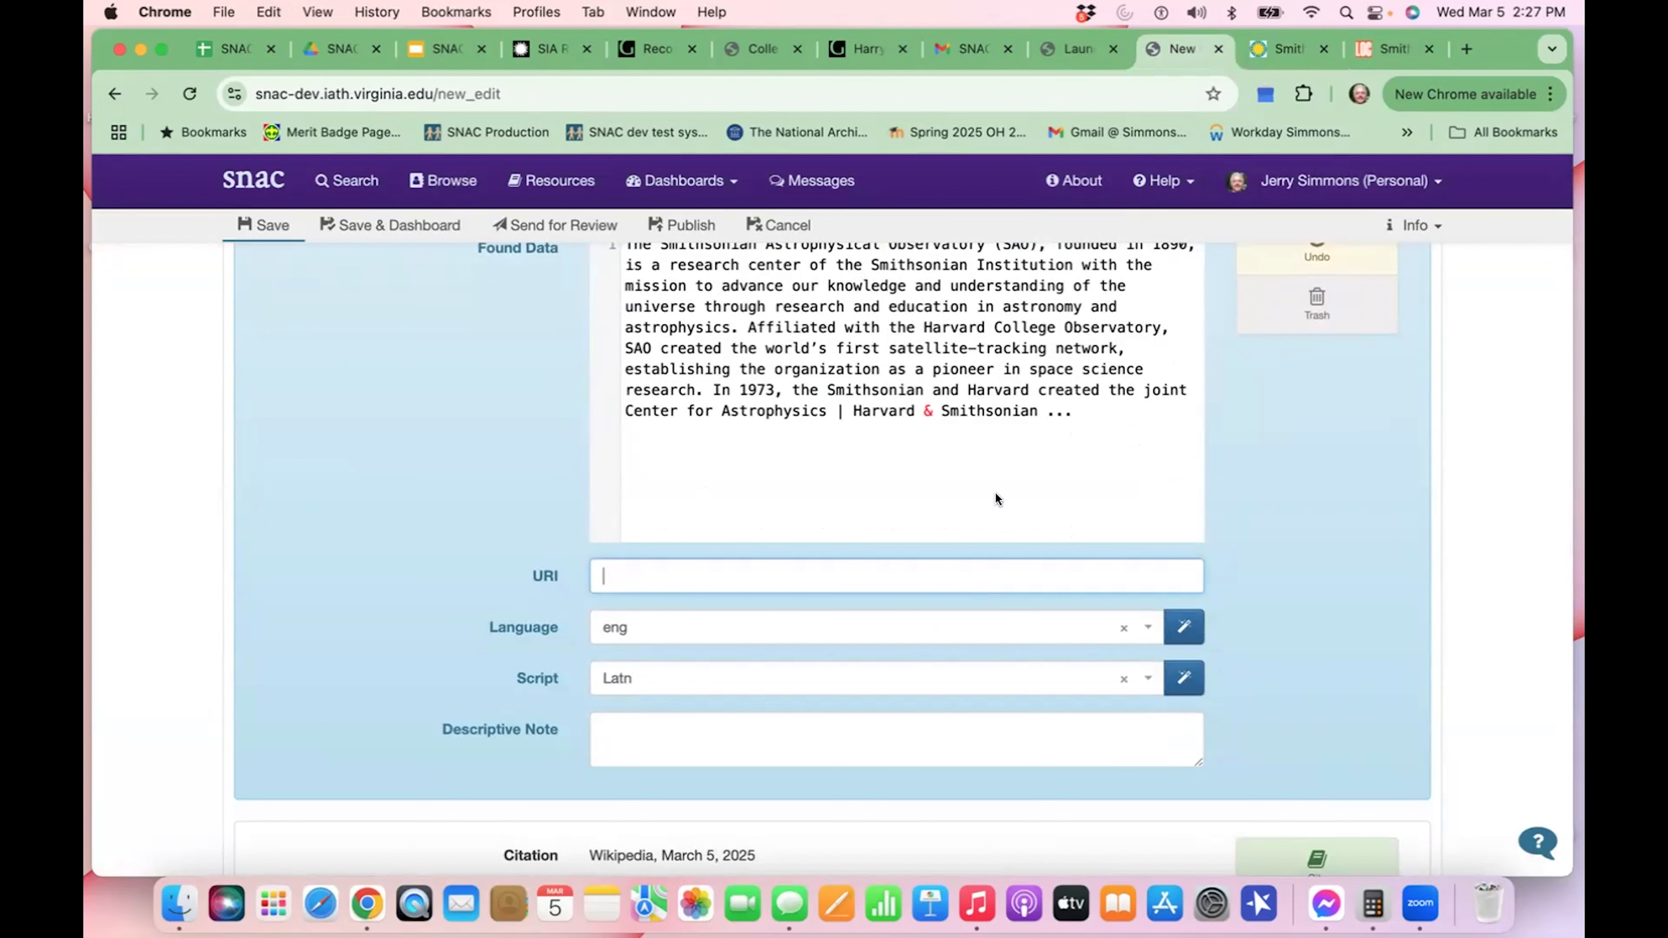
{"action": "left_click", "coordinate": [1273, 48]}
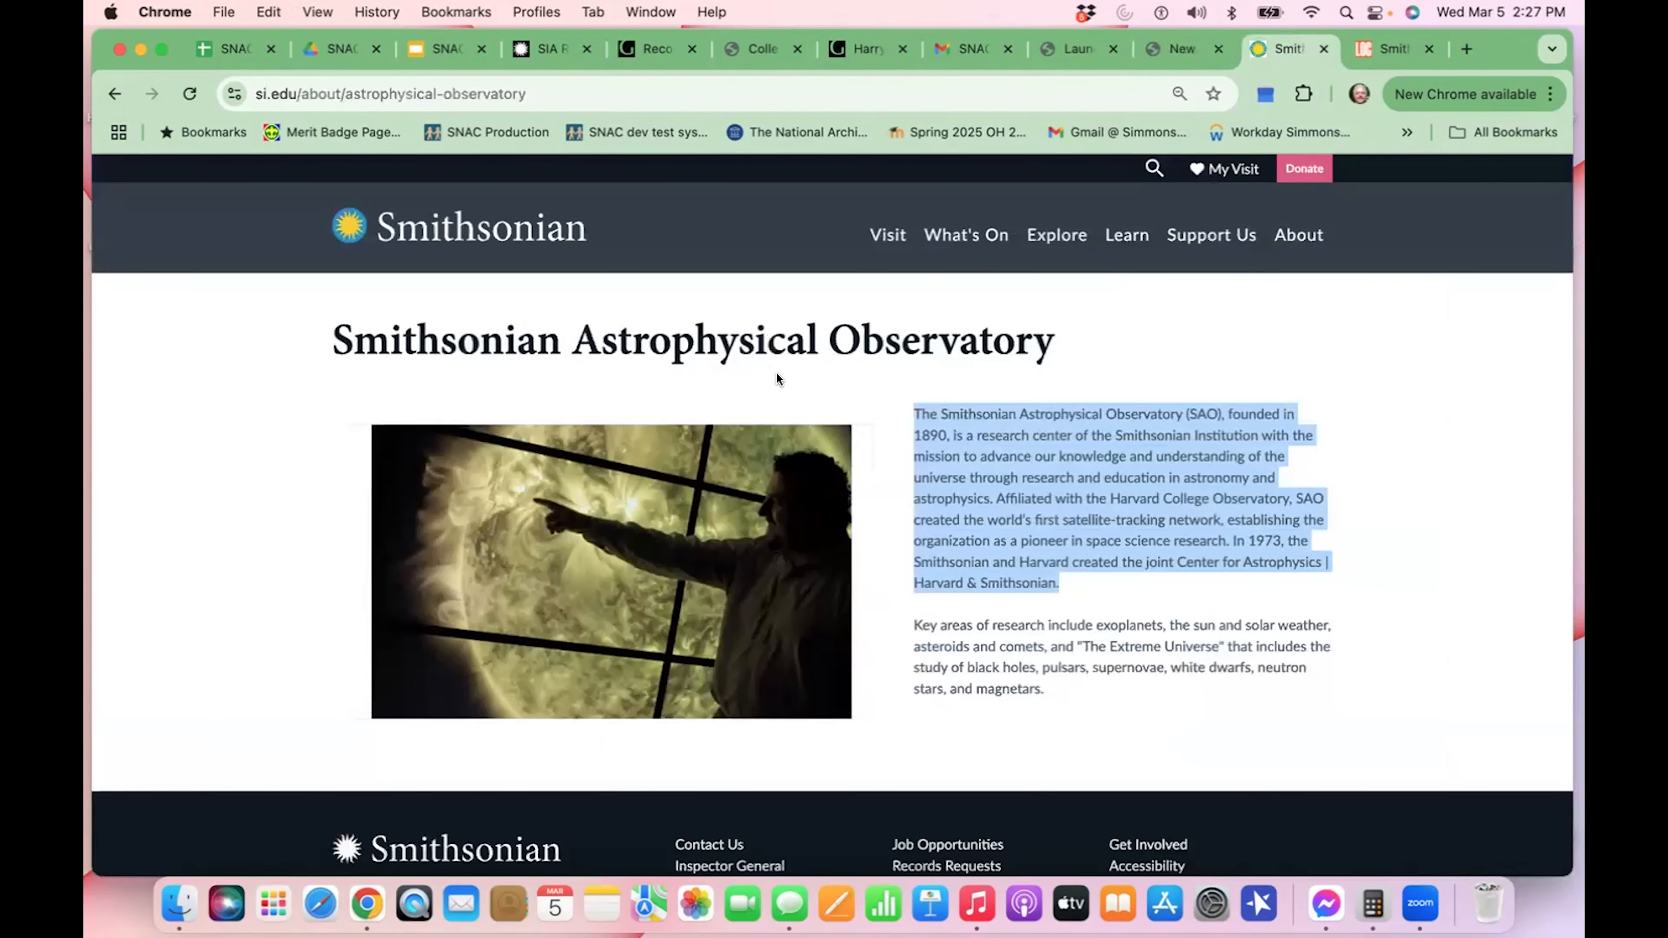
{"action": "left_click", "coordinate": [490, 93]}
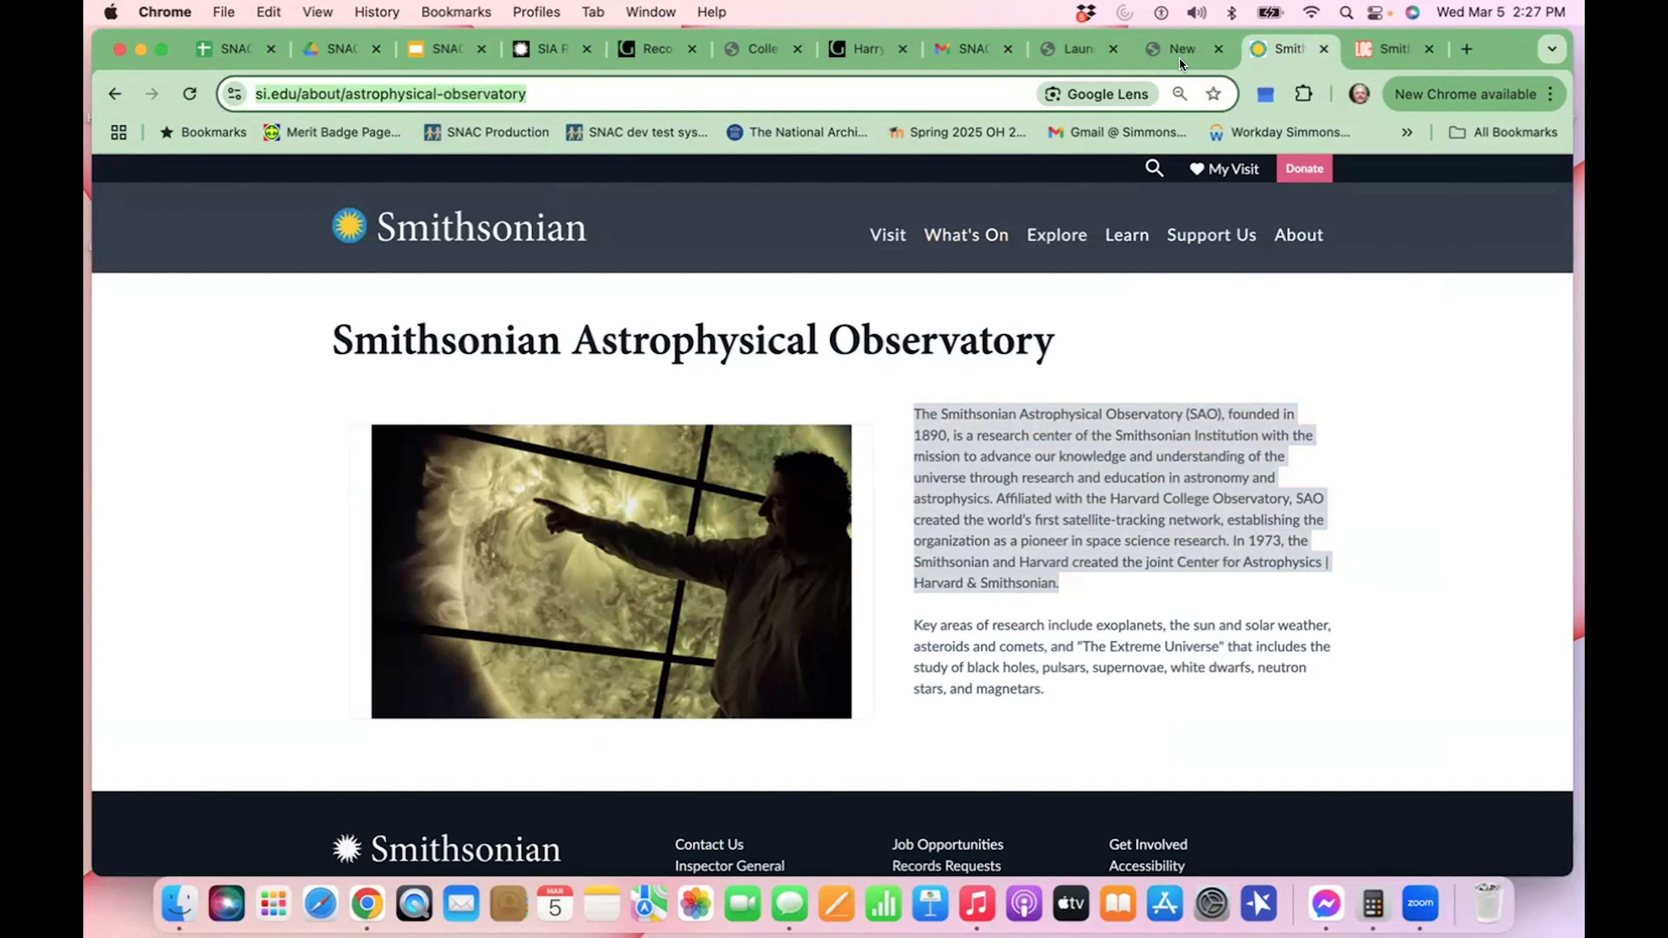
{"action": "key", "text": "ctrl+shift+Tab"}
{"action": "key", "text": "super+v"}
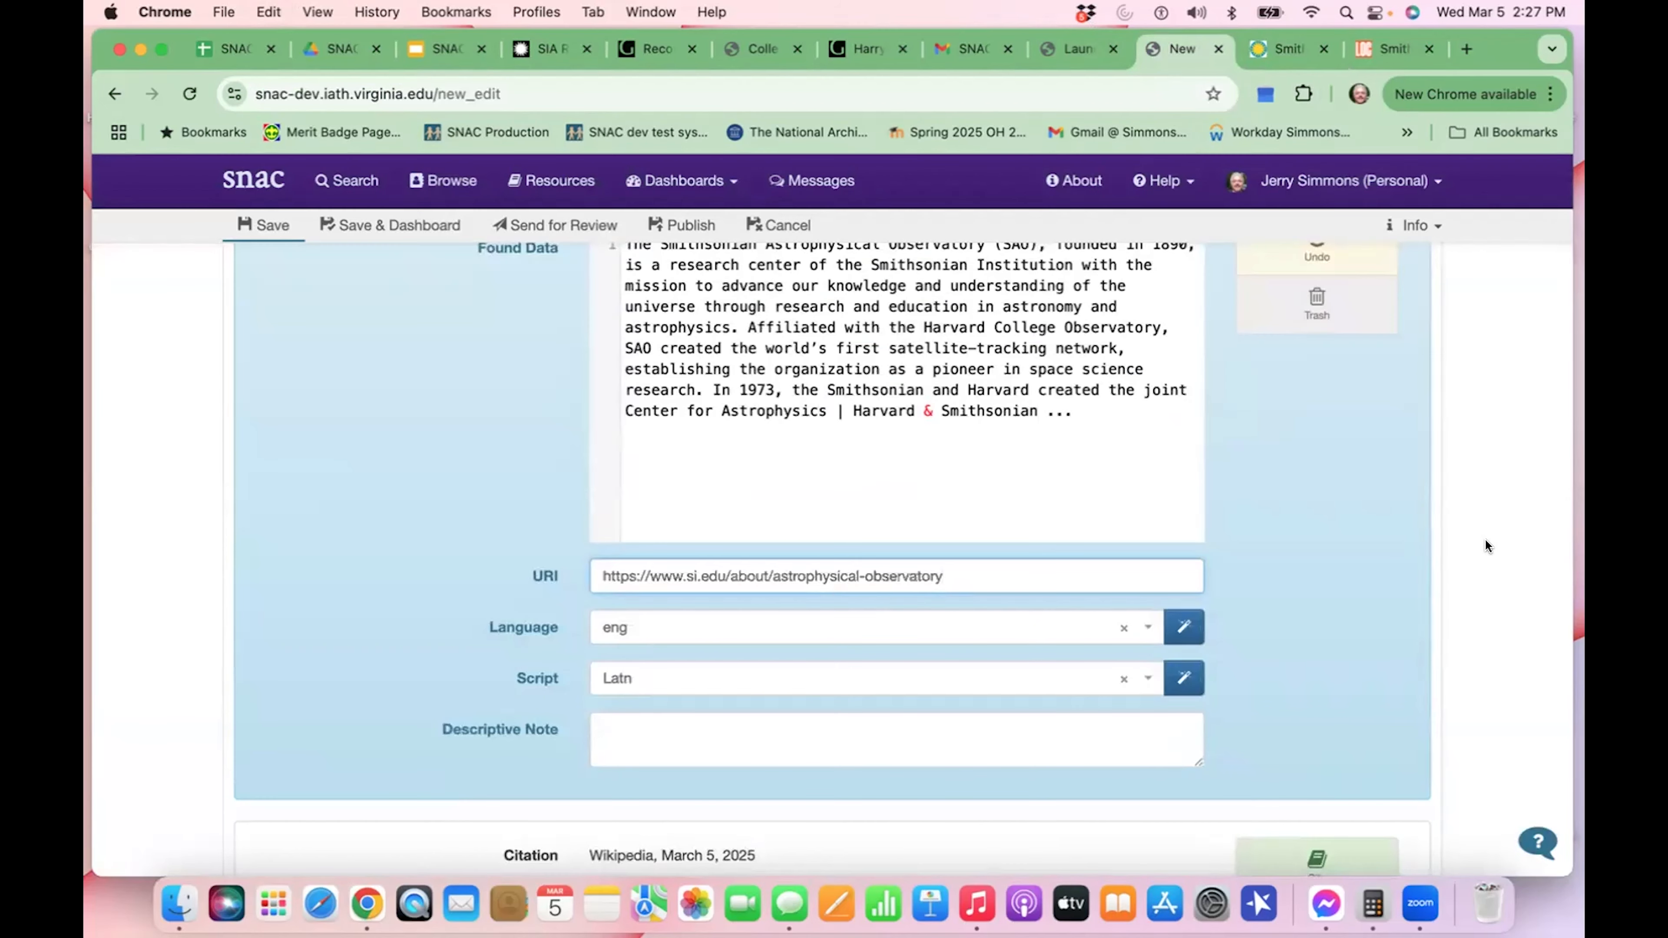
{"action": "scroll", "coordinate": [1484, 546], "scroll_direction": "up", "scroll_amount": 5}
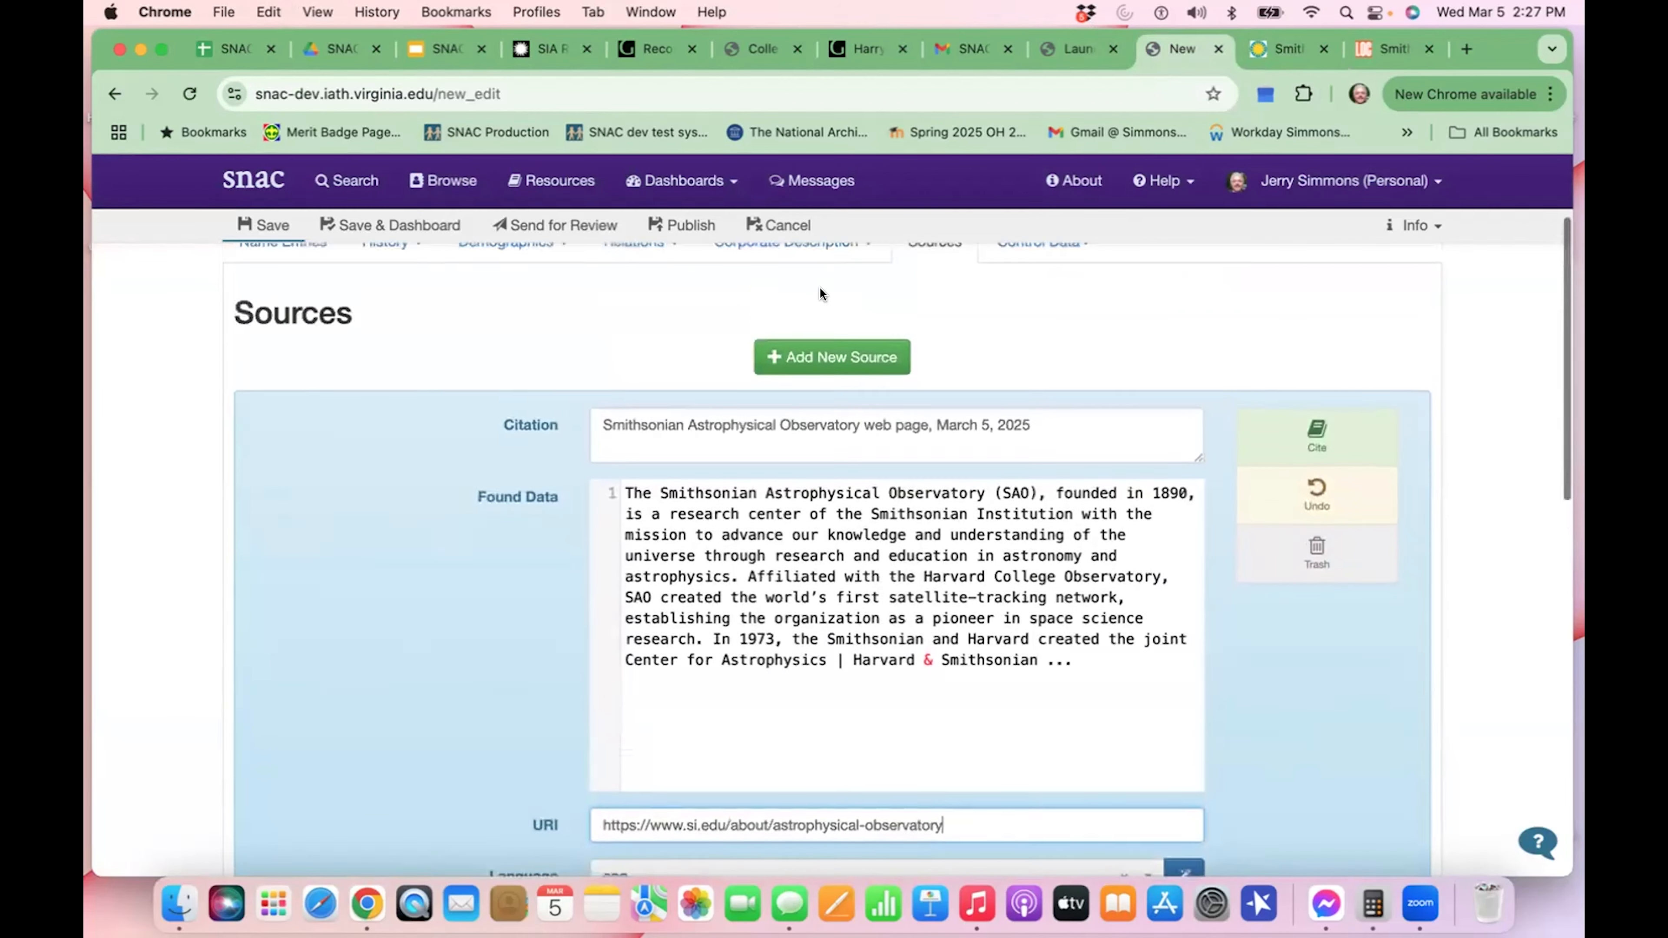
- Save the constellation with the new web page source and review the web page and Wikipedia source entries
{"action": "left_click", "coordinate": [265, 226]}
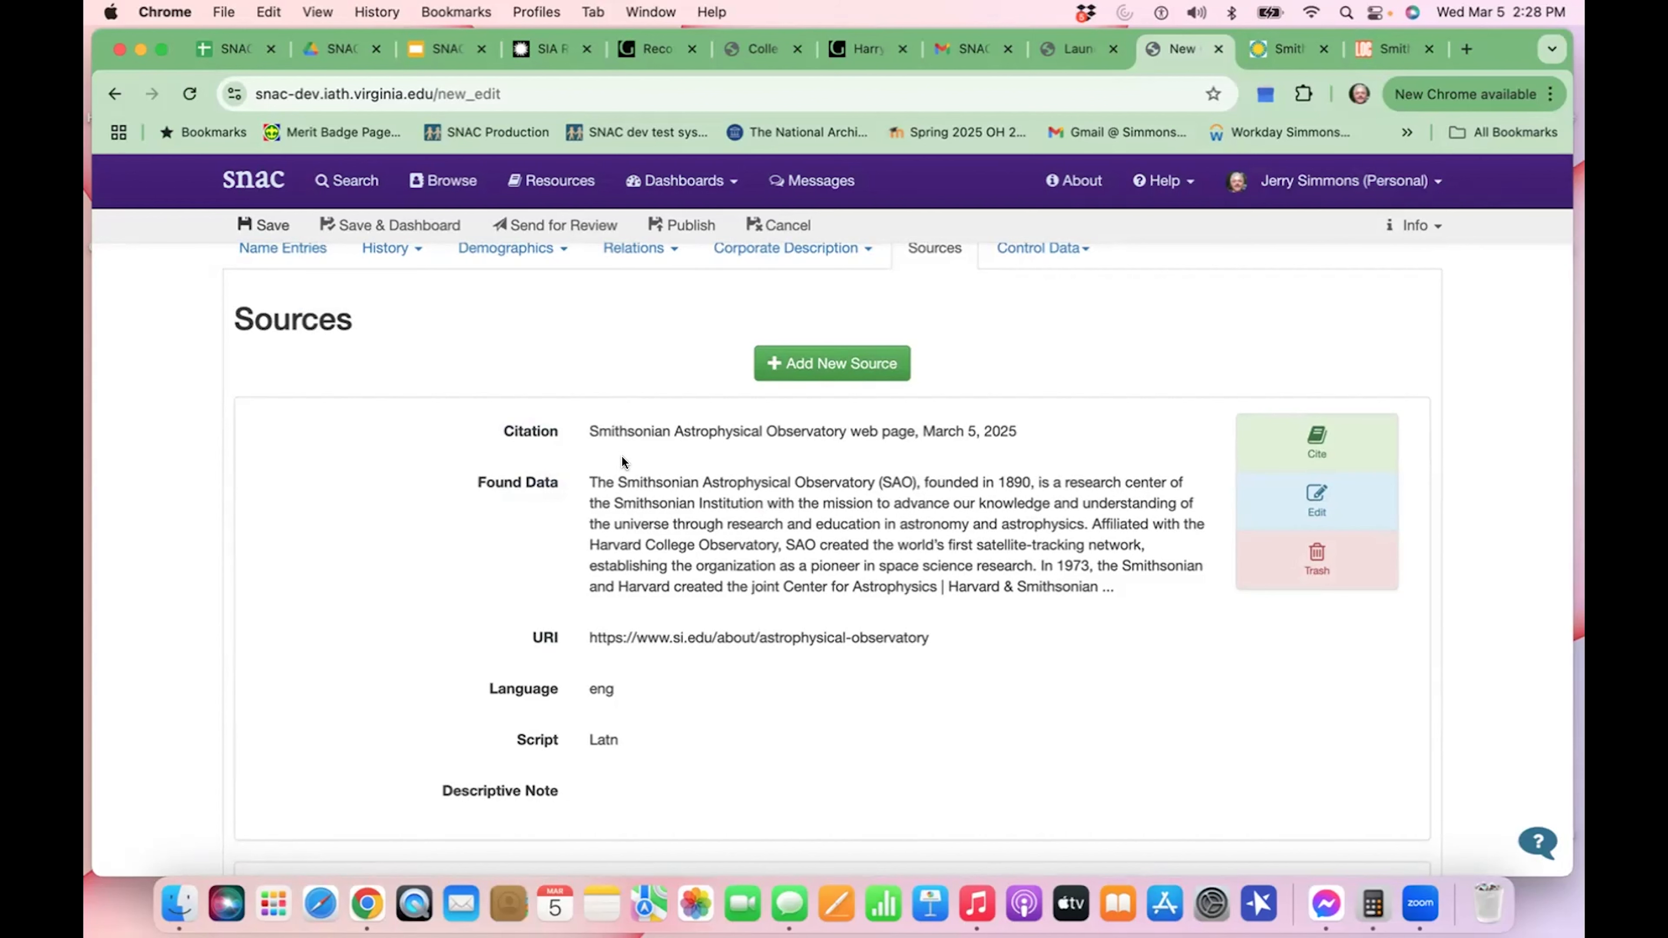
{"action": "scroll", "coordinate": [622, 457], "scroll_direction": "up", "scroll_amount": 3}
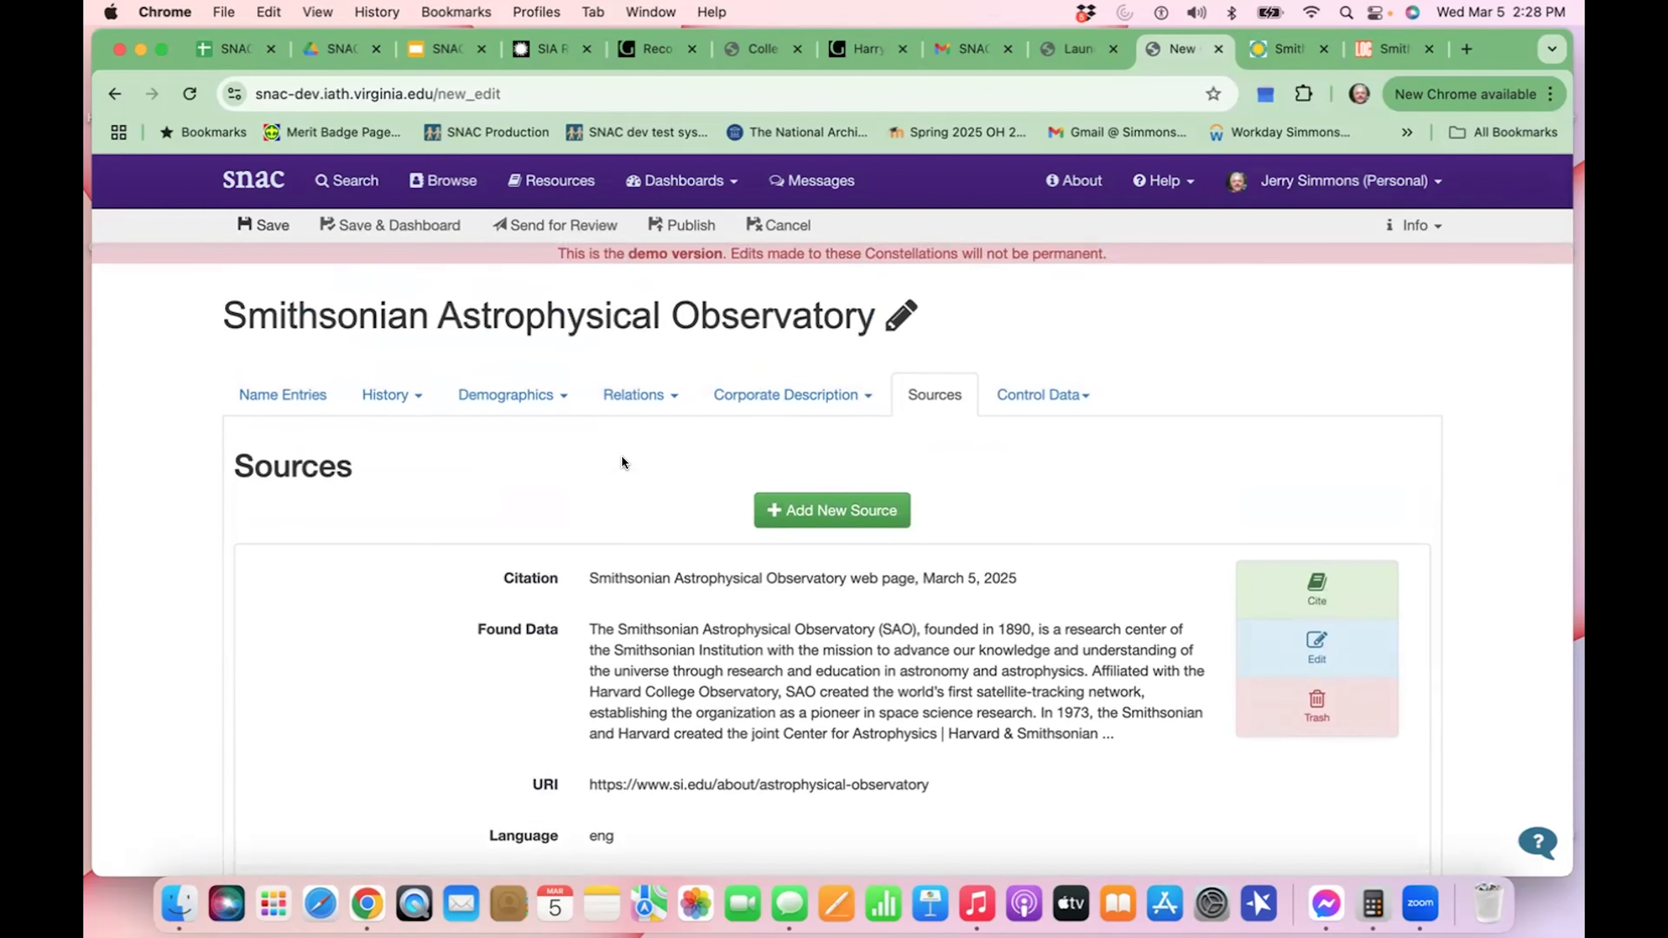
{"action": "scroll", "coordinate": [622, 462], "scroll_direction": "down", "scroll_amount": 2}
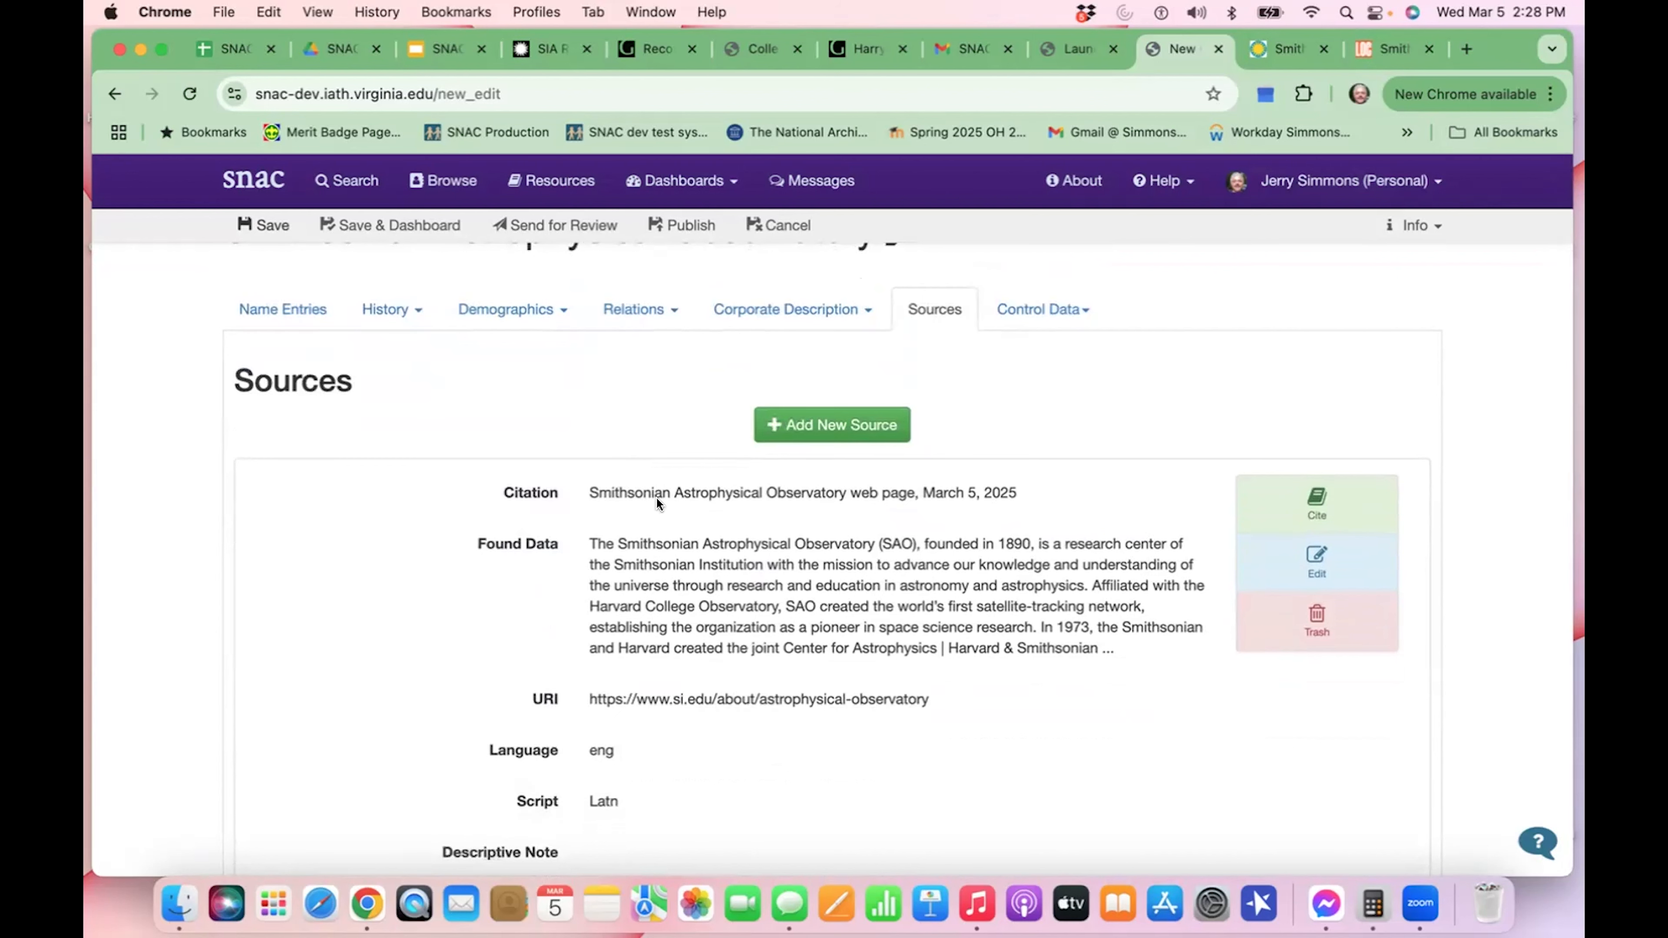
{"action": "scroll", "coordinate": [657, 499], "scroll_direction": "down", "scroll_amount": 2}
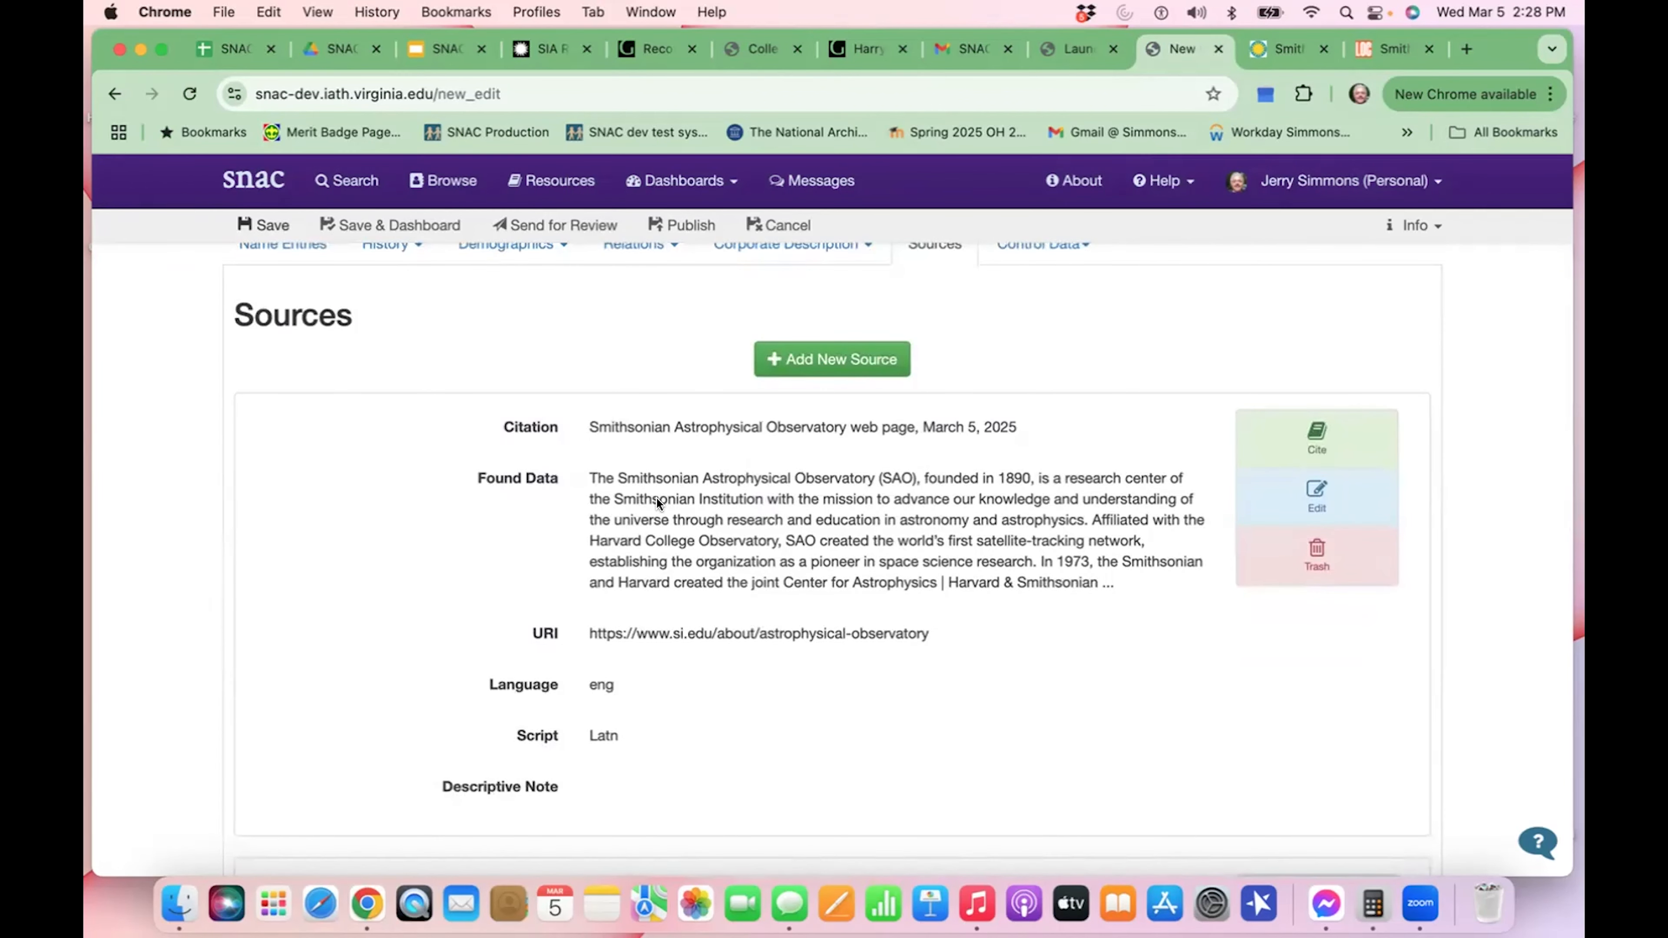
{"action": "scroll", "coordinate": [657, 501], "scroll_direction": "down", "scroll_amount": 5}
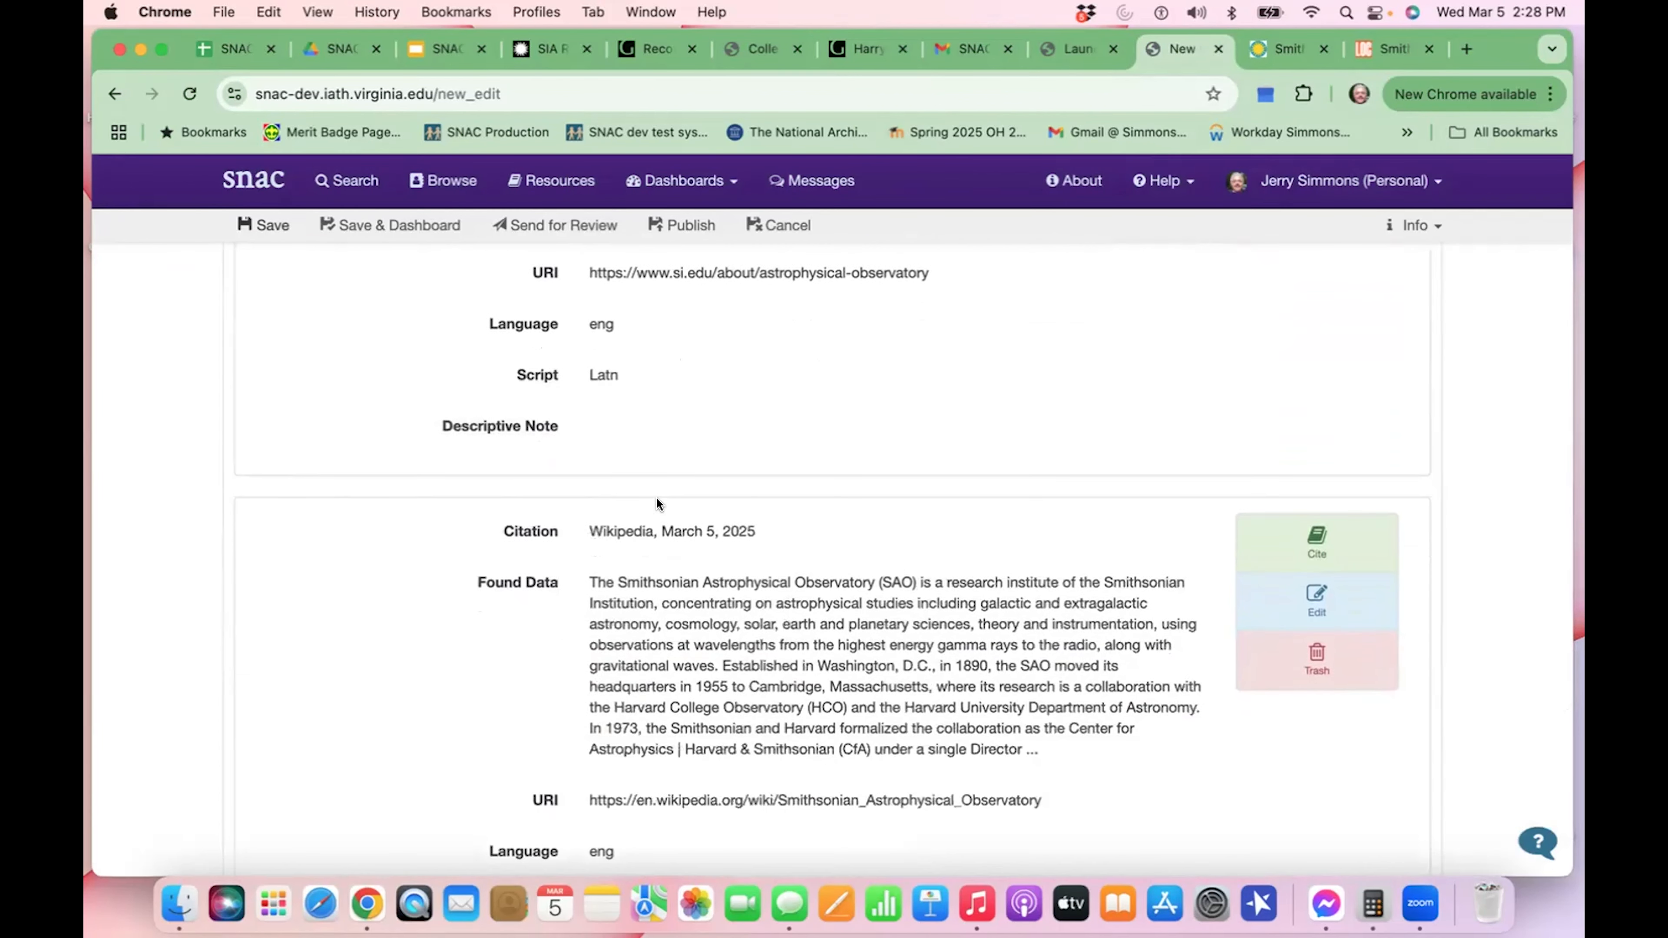
{"action": "scroll", "coordinate": [657, 504], "scroll_direction": "up", "scroll_amount": 1}
{"action": "scroll", "coordinate": [657, 504], "scroll_direction": "up", "scroll_amount": 6}
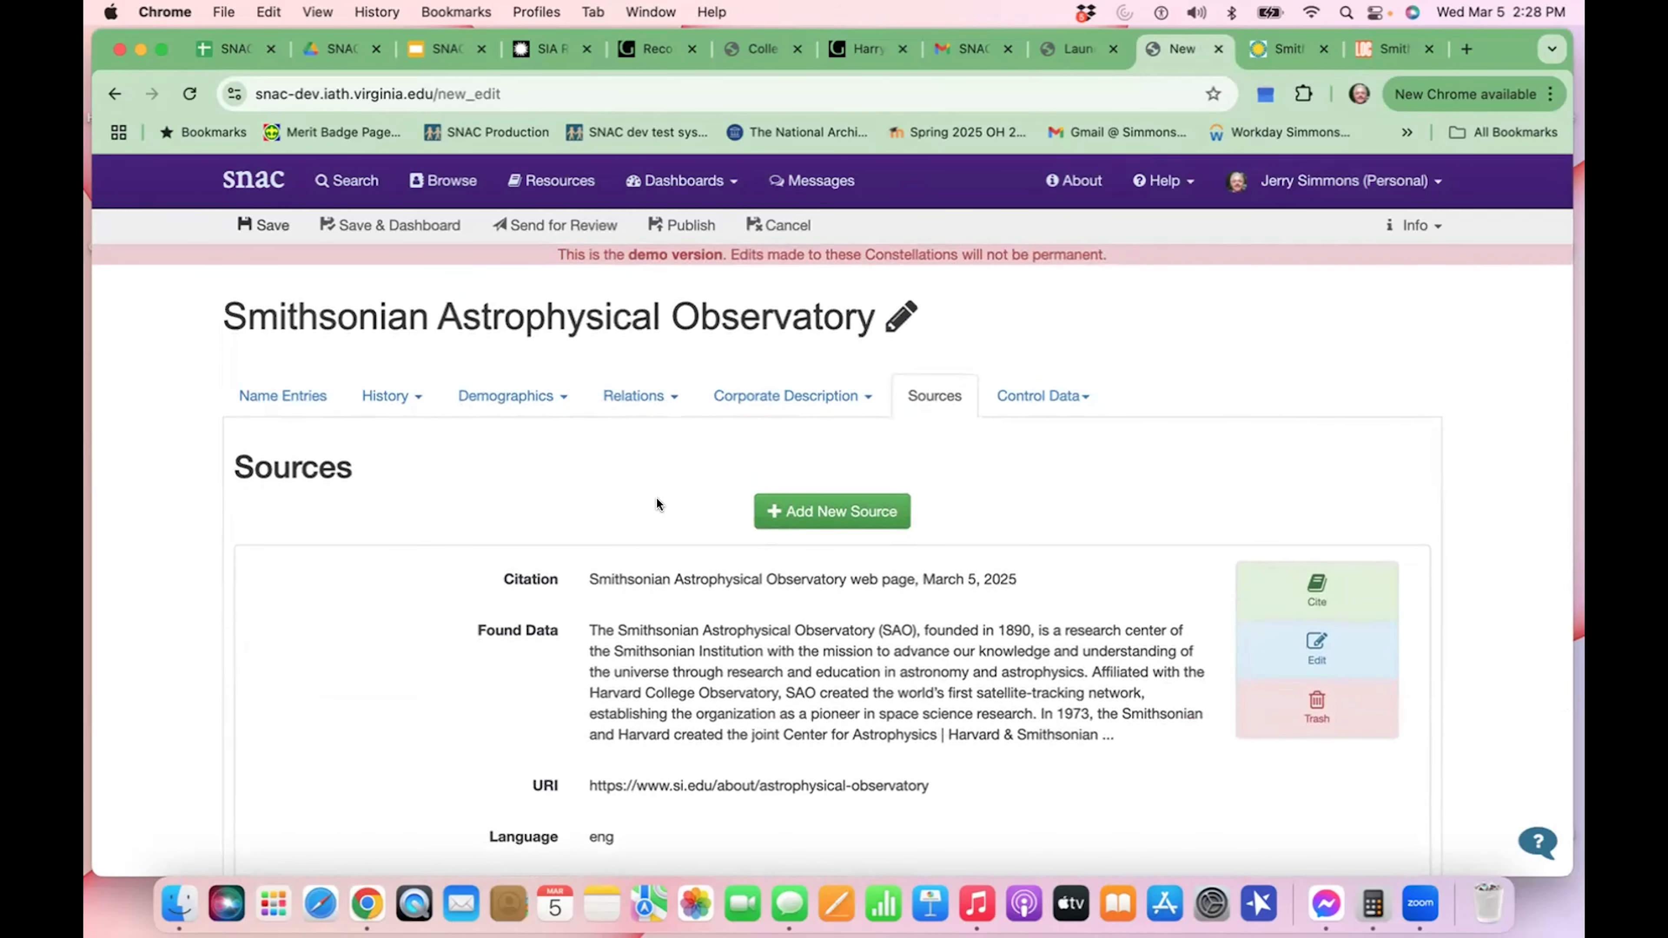
- Switch to the SNACSchool 4.0 Module 3 slides and display slide 26, which explains the Cite functionality
{"action": "left_click", "coordinate": [443, 43]}
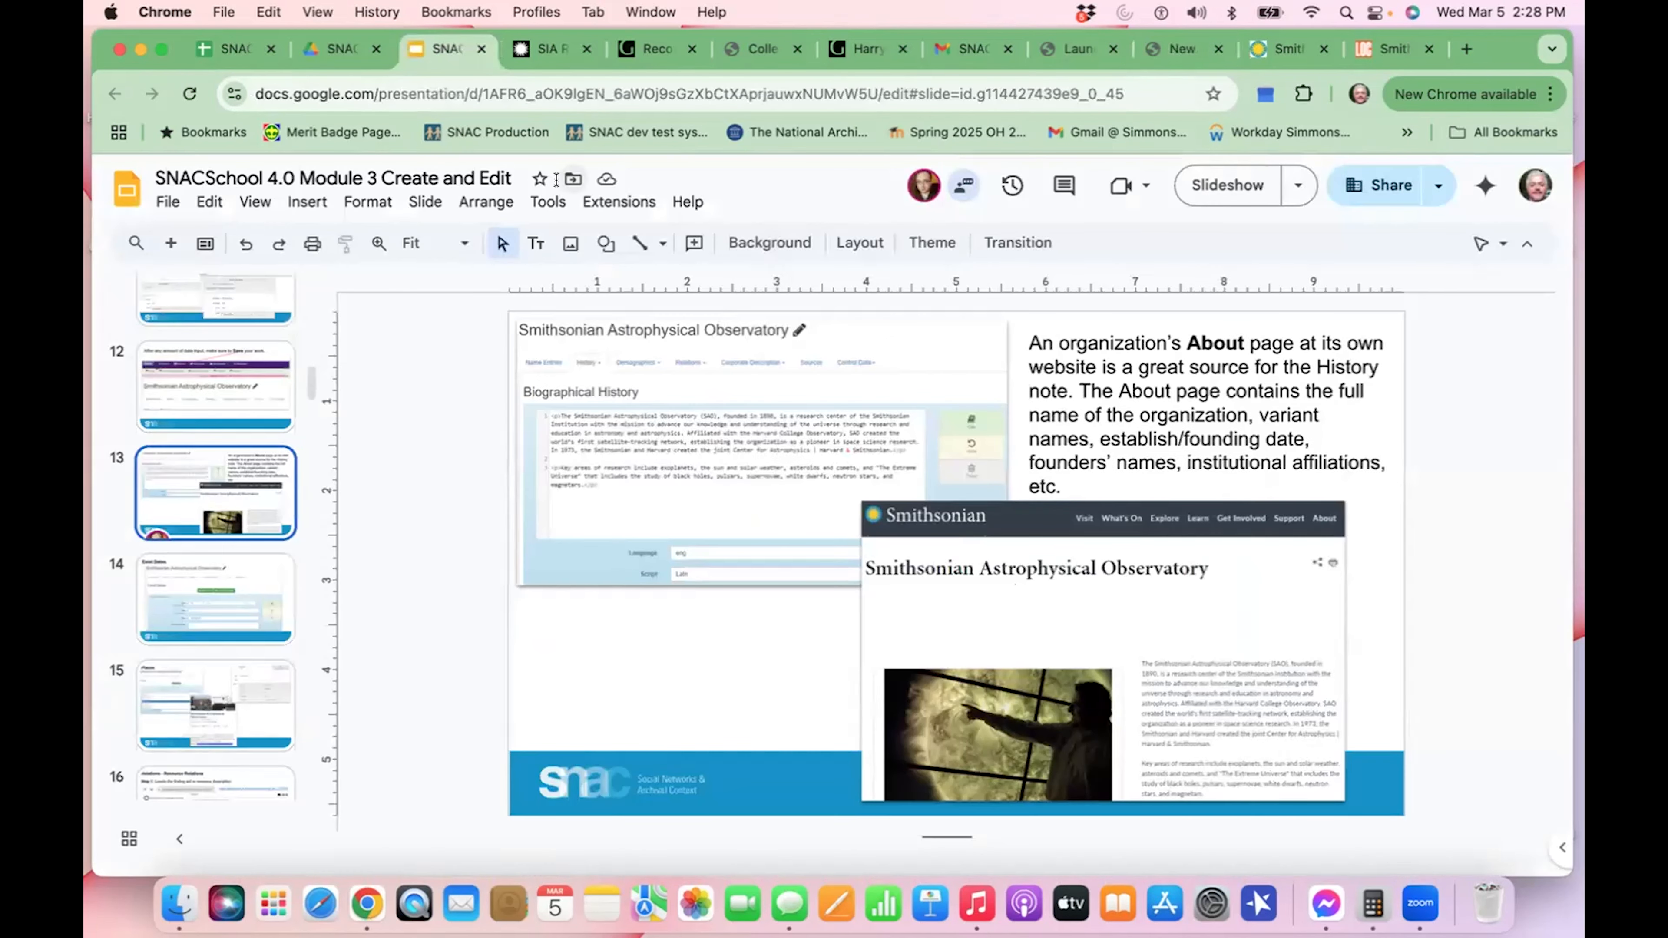
{"action": "scroll", "coordinate": [258, 492], "scroll_direction": "down", "scroll_amount": 2}
{"action": "scroll", "coordinate": [258, 492], "scroll_direction": "down", "scroll_amount": 6}
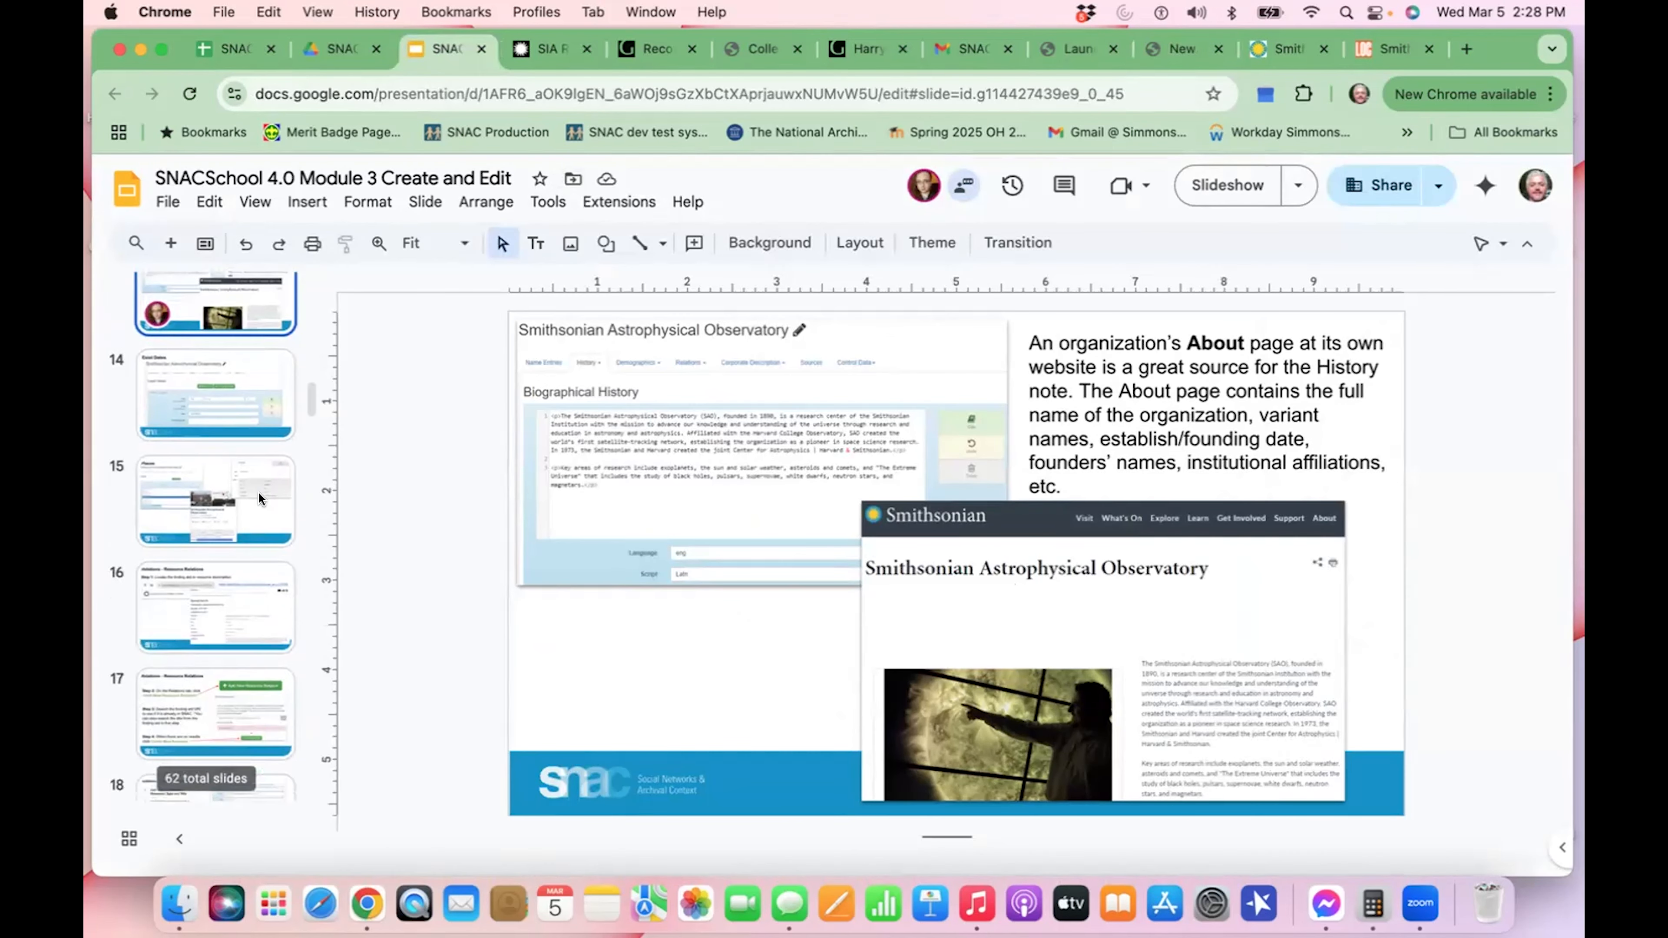
{"action": "left_click", "coordinate": [205, 563]}
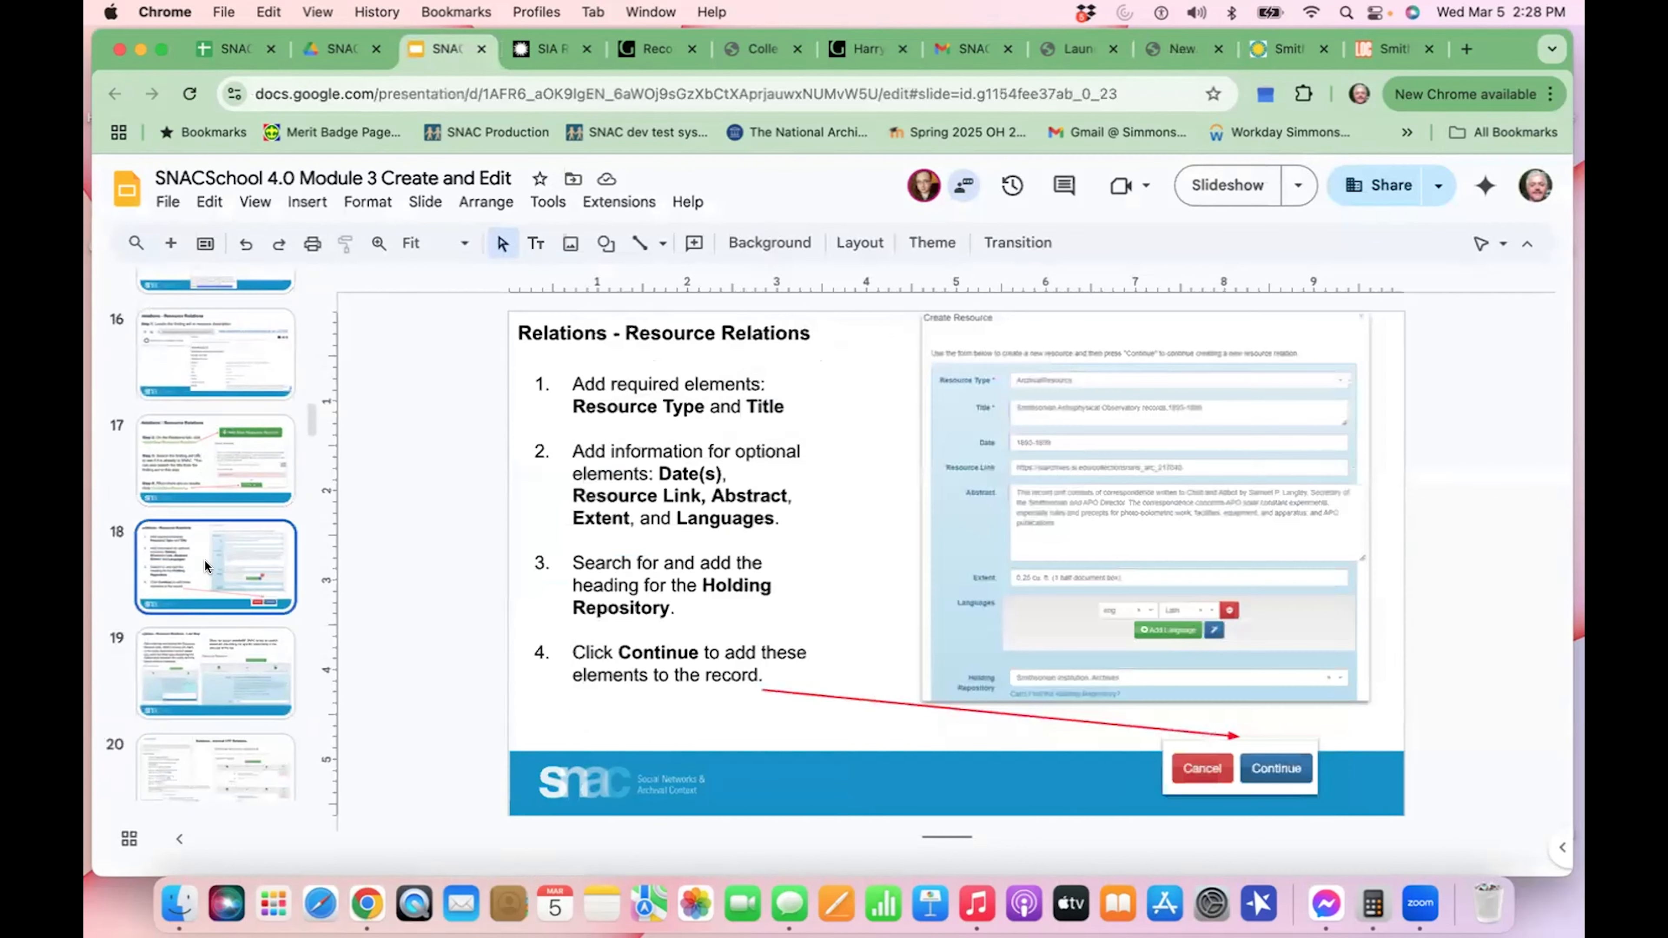
{"action": "scroll", "coordinate": [205, 562], "scroll_direction": "down", "scroll_amount": 6}
{"action": "scroll", "coordinate": [205, 559], "scroll_direction": "down", "scroll_amount": 6}
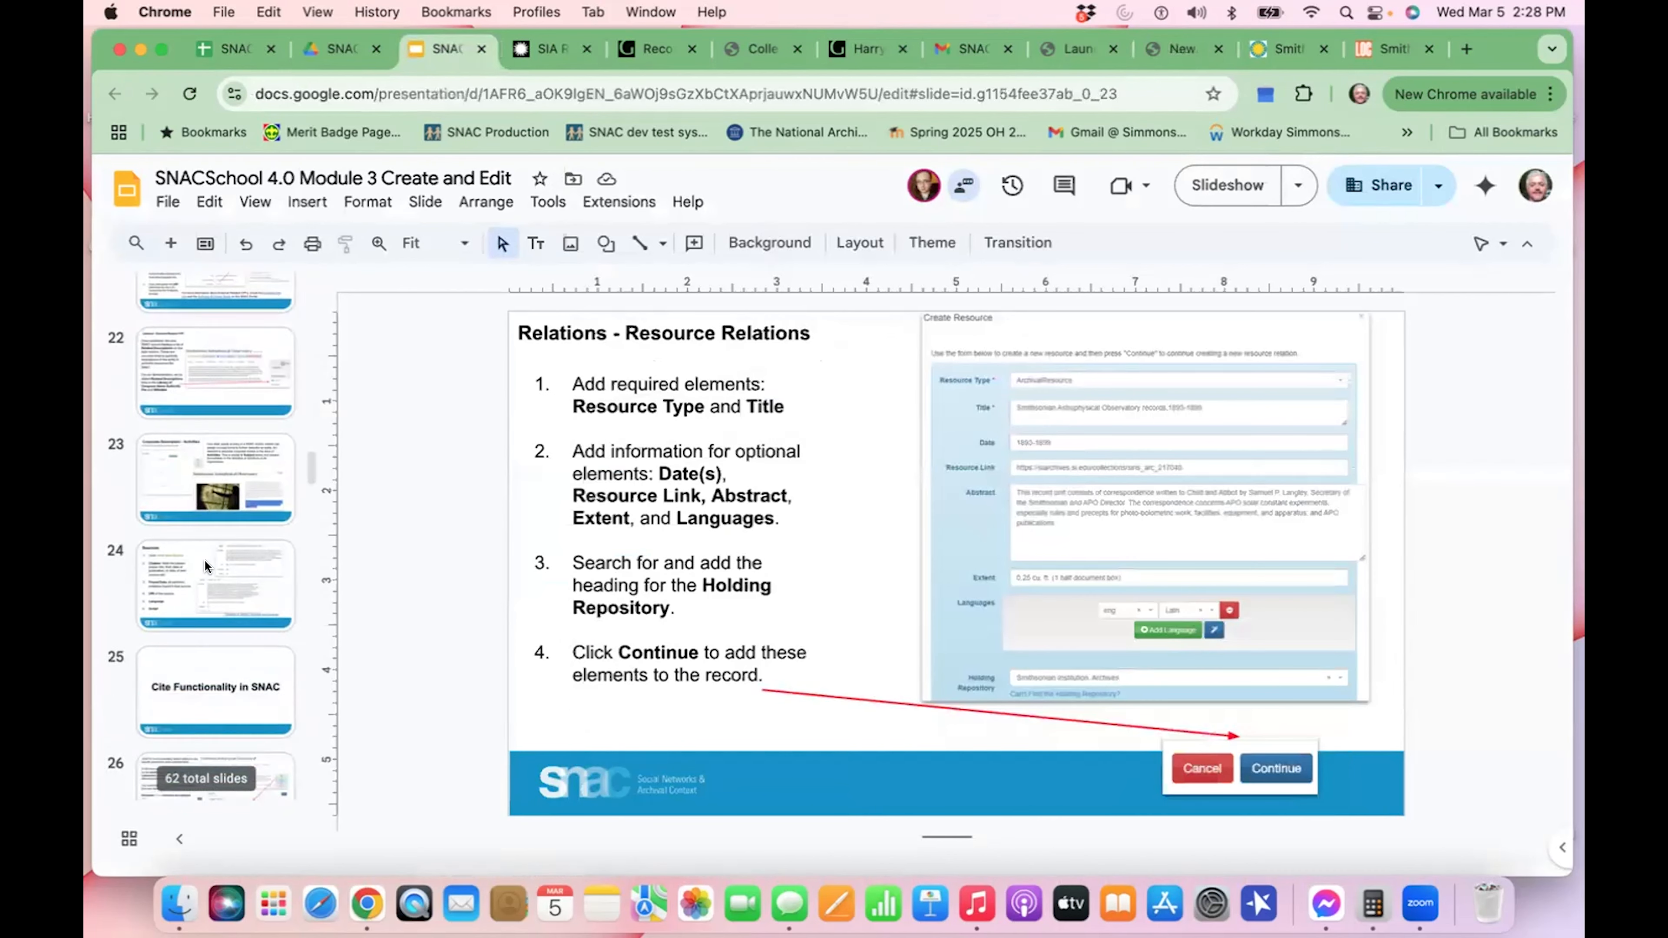
{"action": "left_click", "coordinate": [214, 486]}
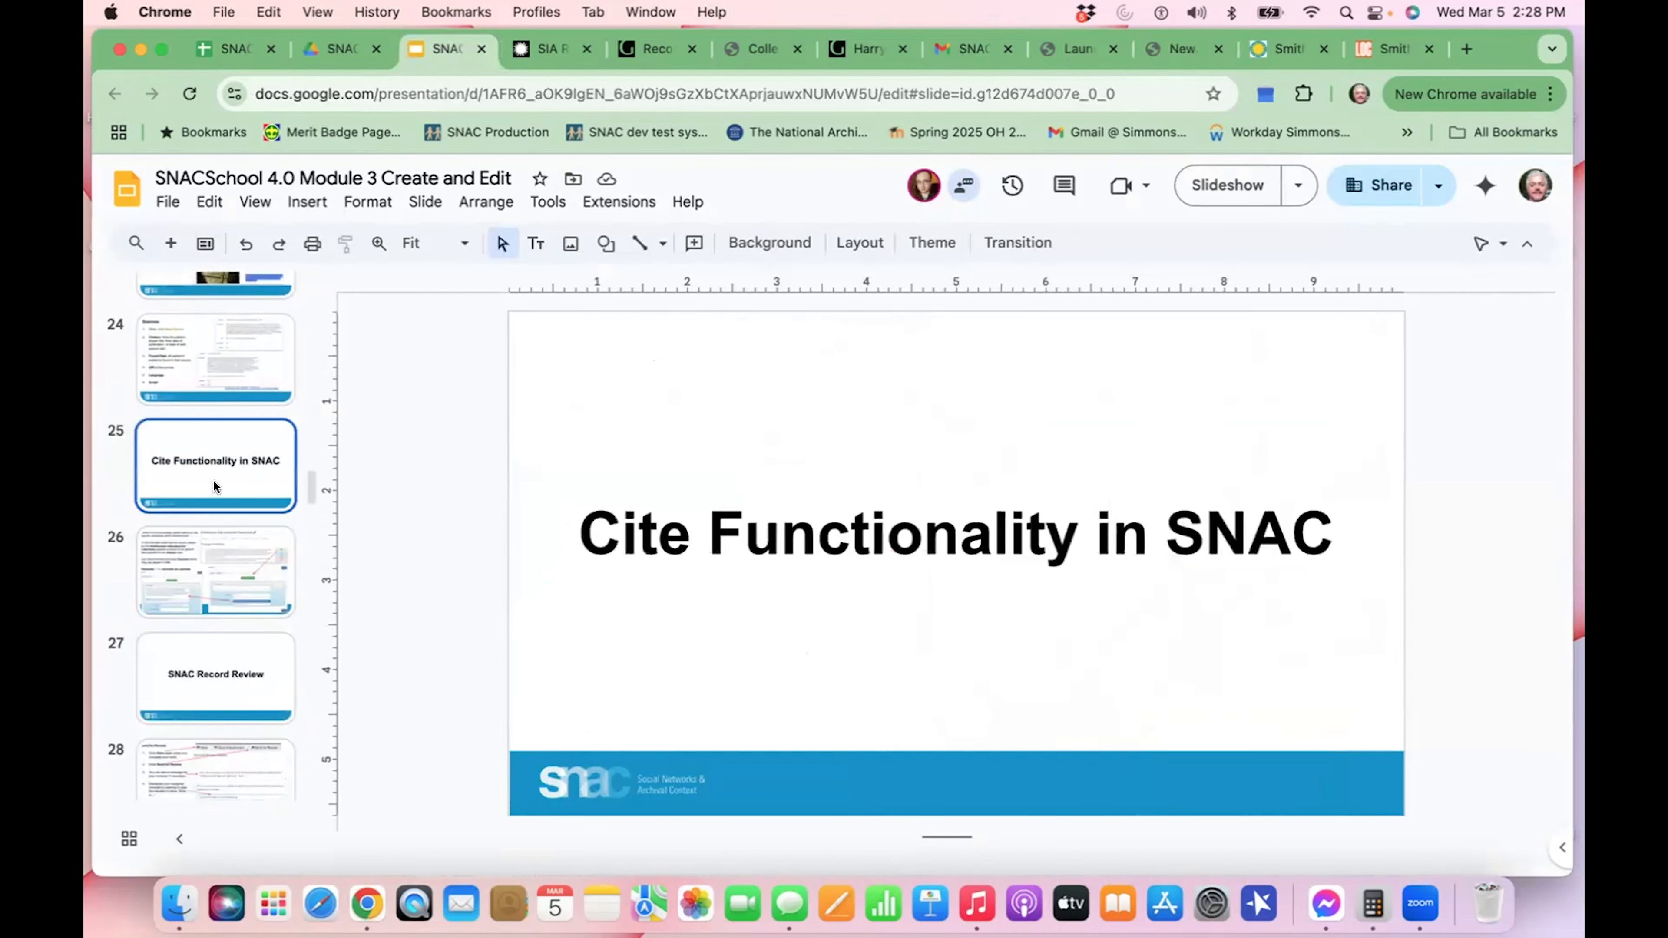
{"action": "left_click", "coordinate": [204, 572]}
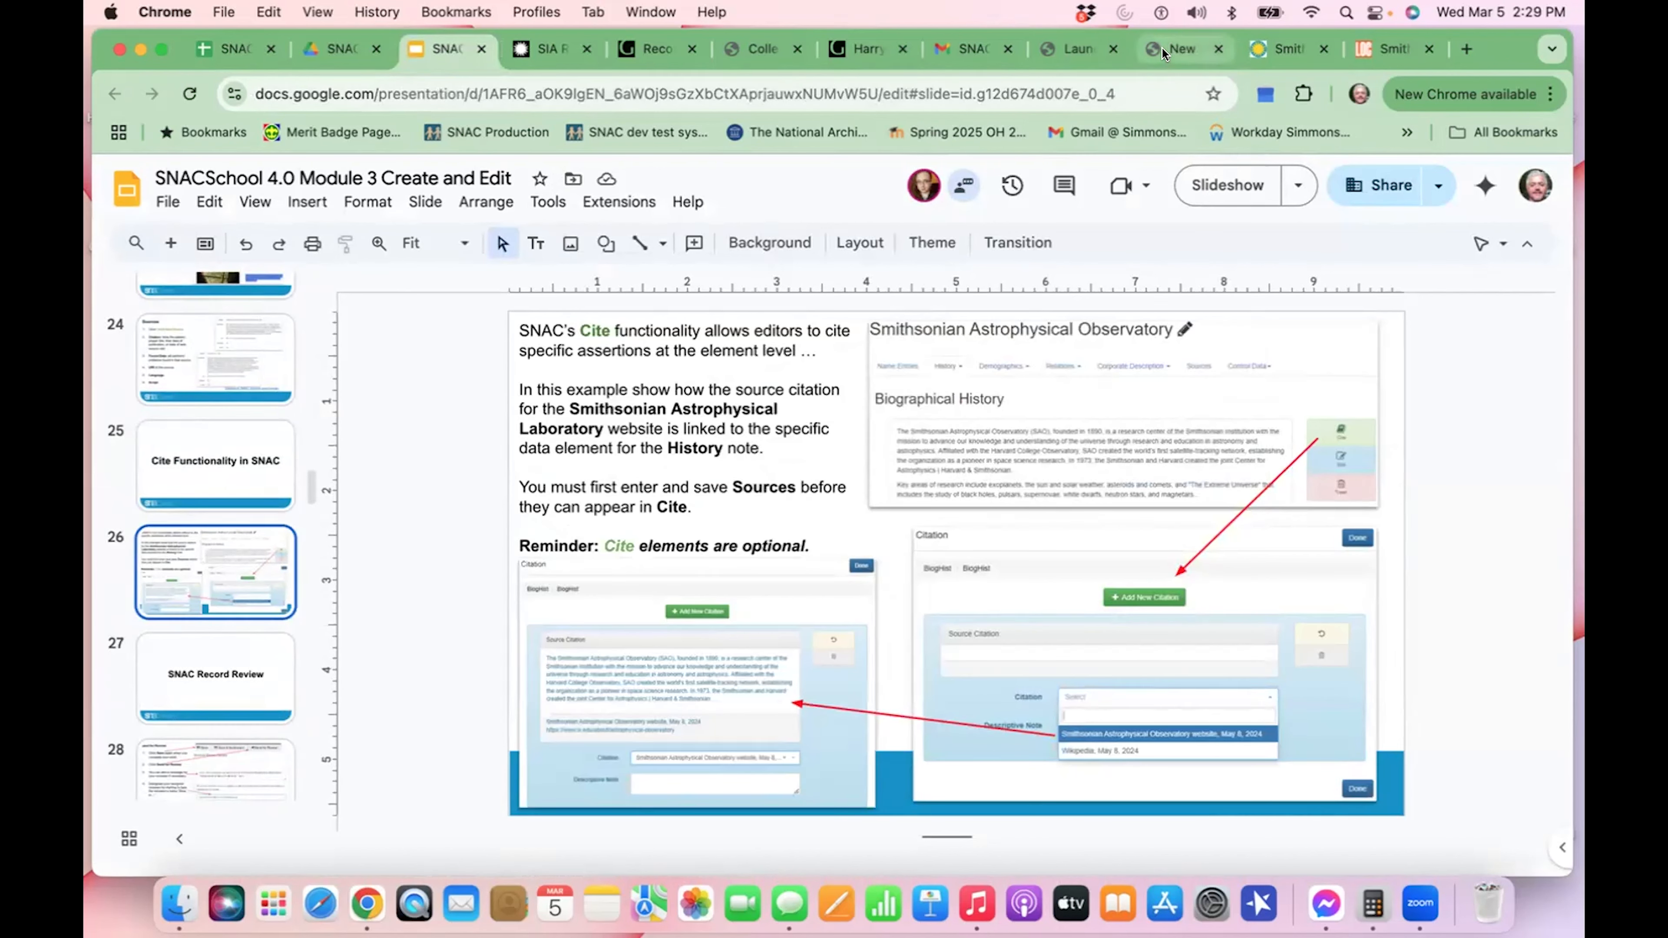
- Back in the SNAC editor, add a citation to the SAO name entry using the source "Wikipedia, March 5, 2025"
{"action": "left_click", "coordinate": [1175, 49]}
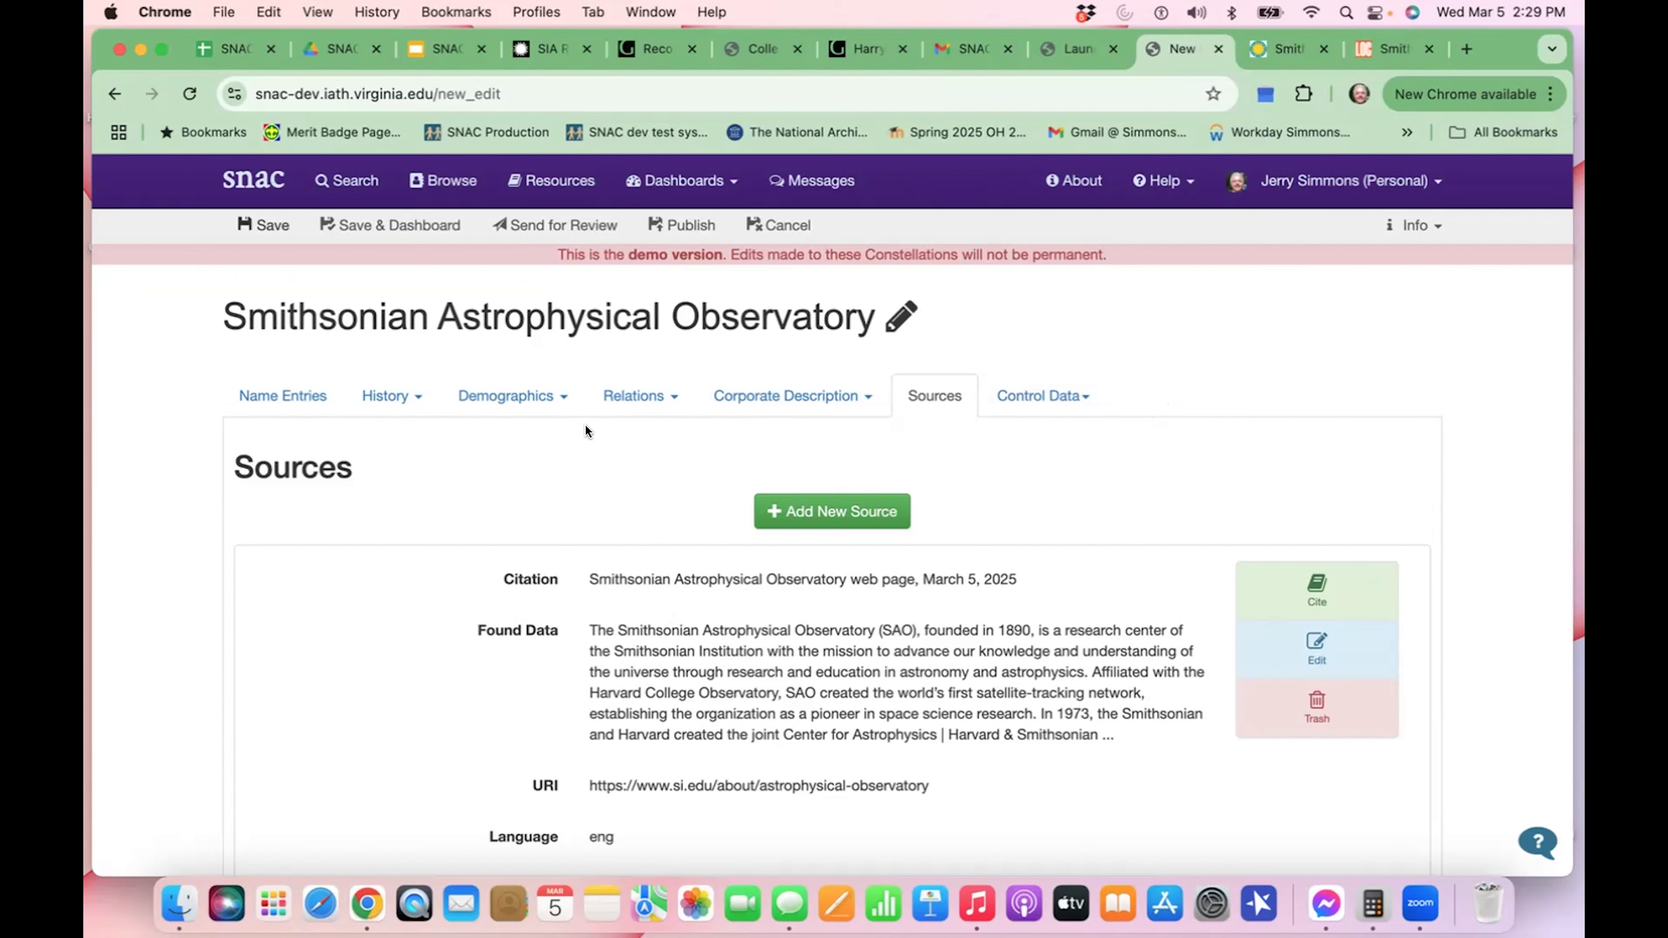
{"action": "scroll", "coordinate": [586, 427], "scroll_direction": "down", "scroll_amount": 2}
{"action": "scroll", "coordinate": [586, 427], "scroll_direction": "up", "scroll_amount": 2}
{"action": "left_click", "coordinate": [314, 411]}
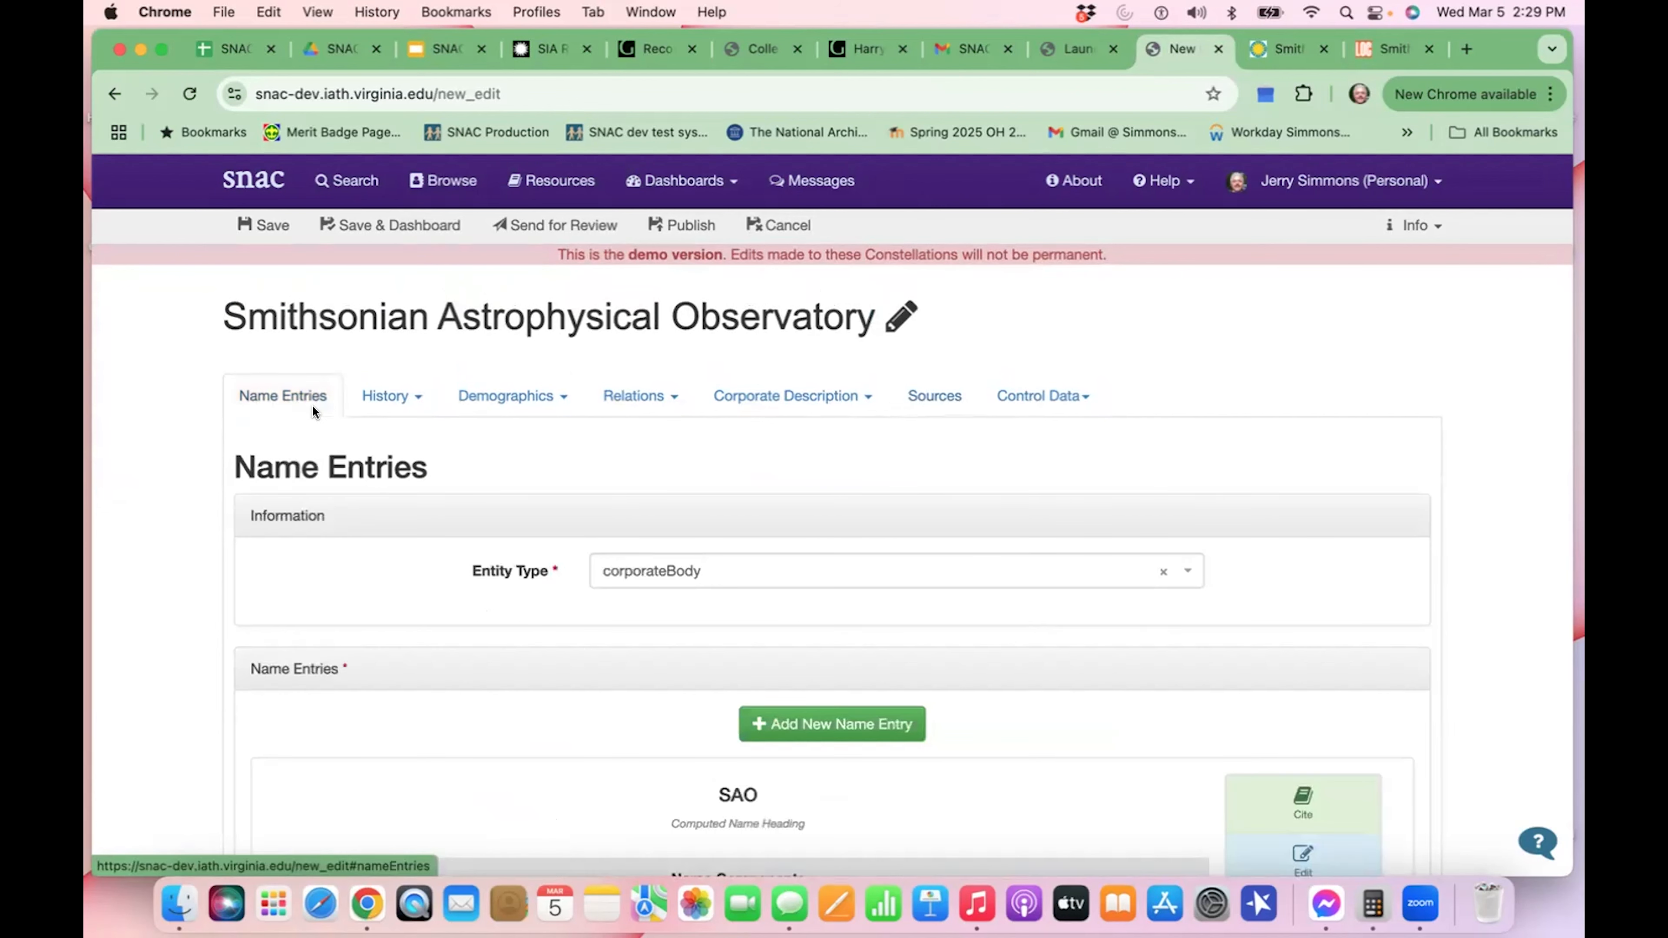
{"action": "scroll", "coordinate": [1009, 574], "scroll_direction": "down", "scroll_amount": 4}
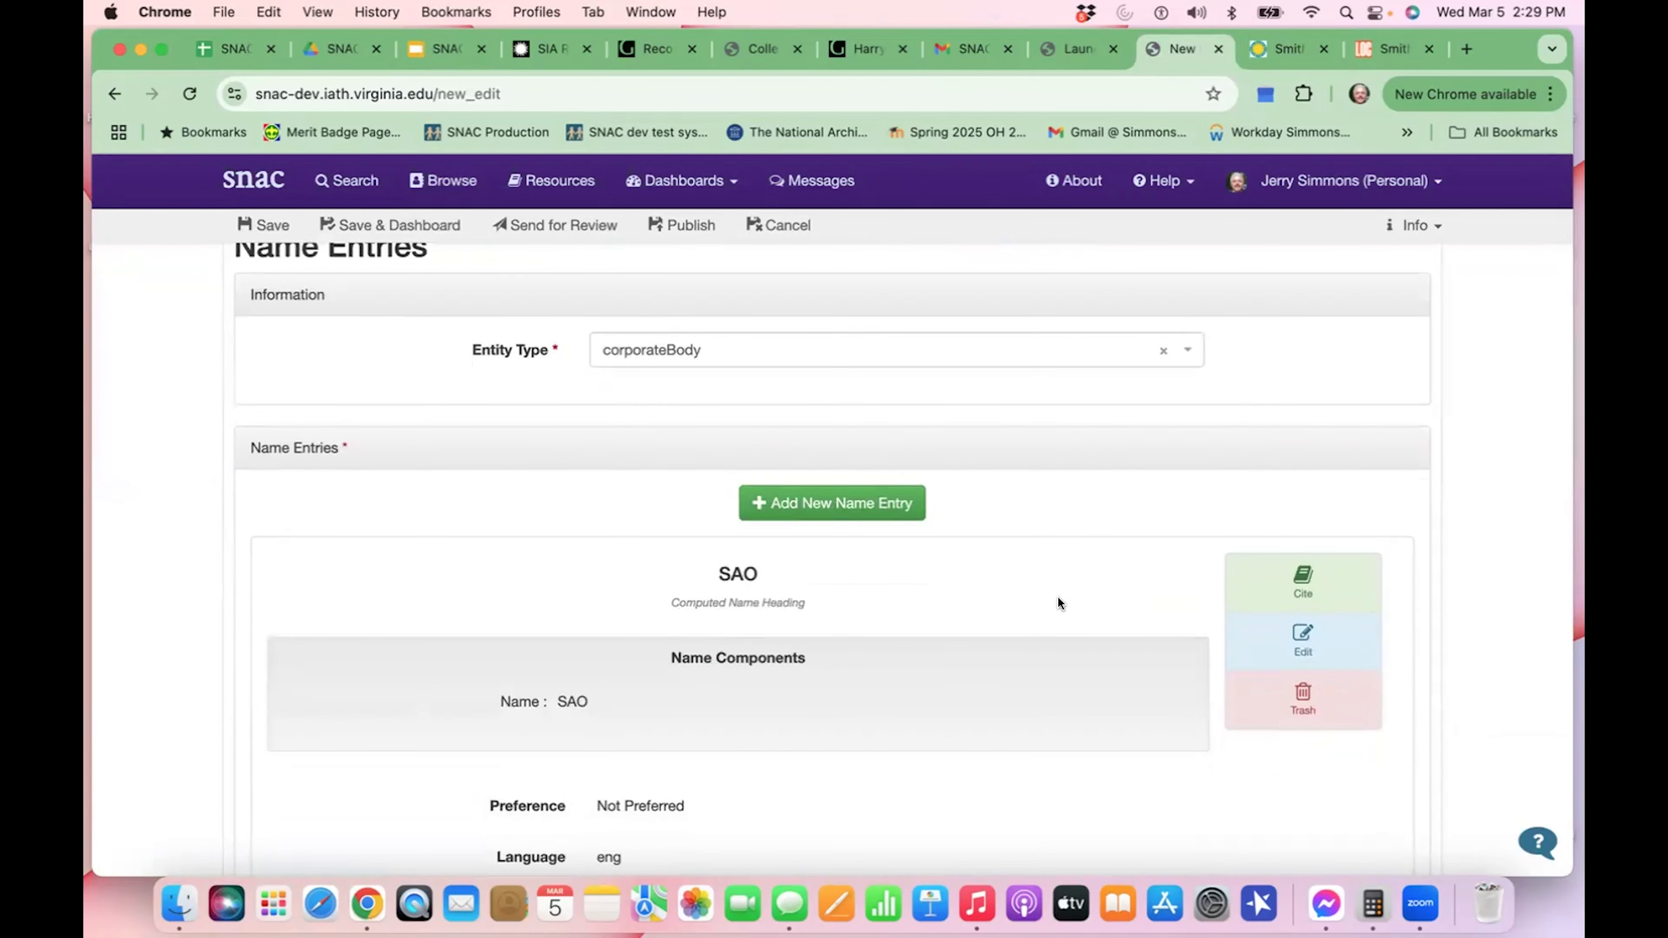
{"action": "scroll", "coordinate": [1058, 600], "scroll_direction": "down", "scroll_amount": 1}
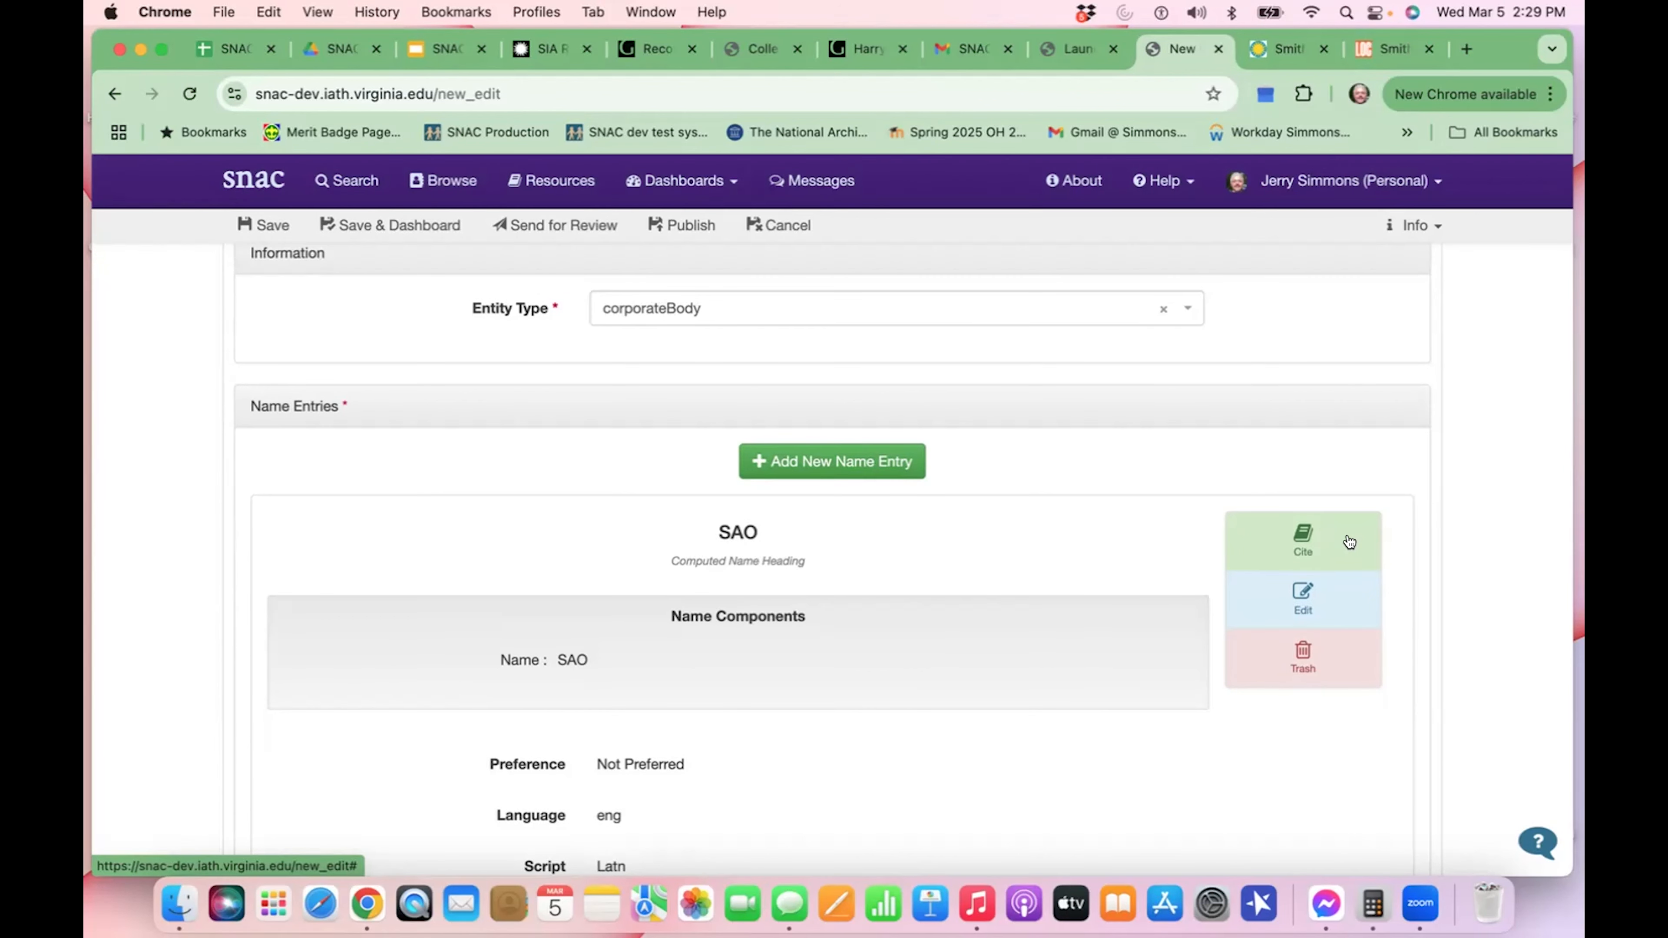
{"action": "double_click", "coordinate": [745, 532]}
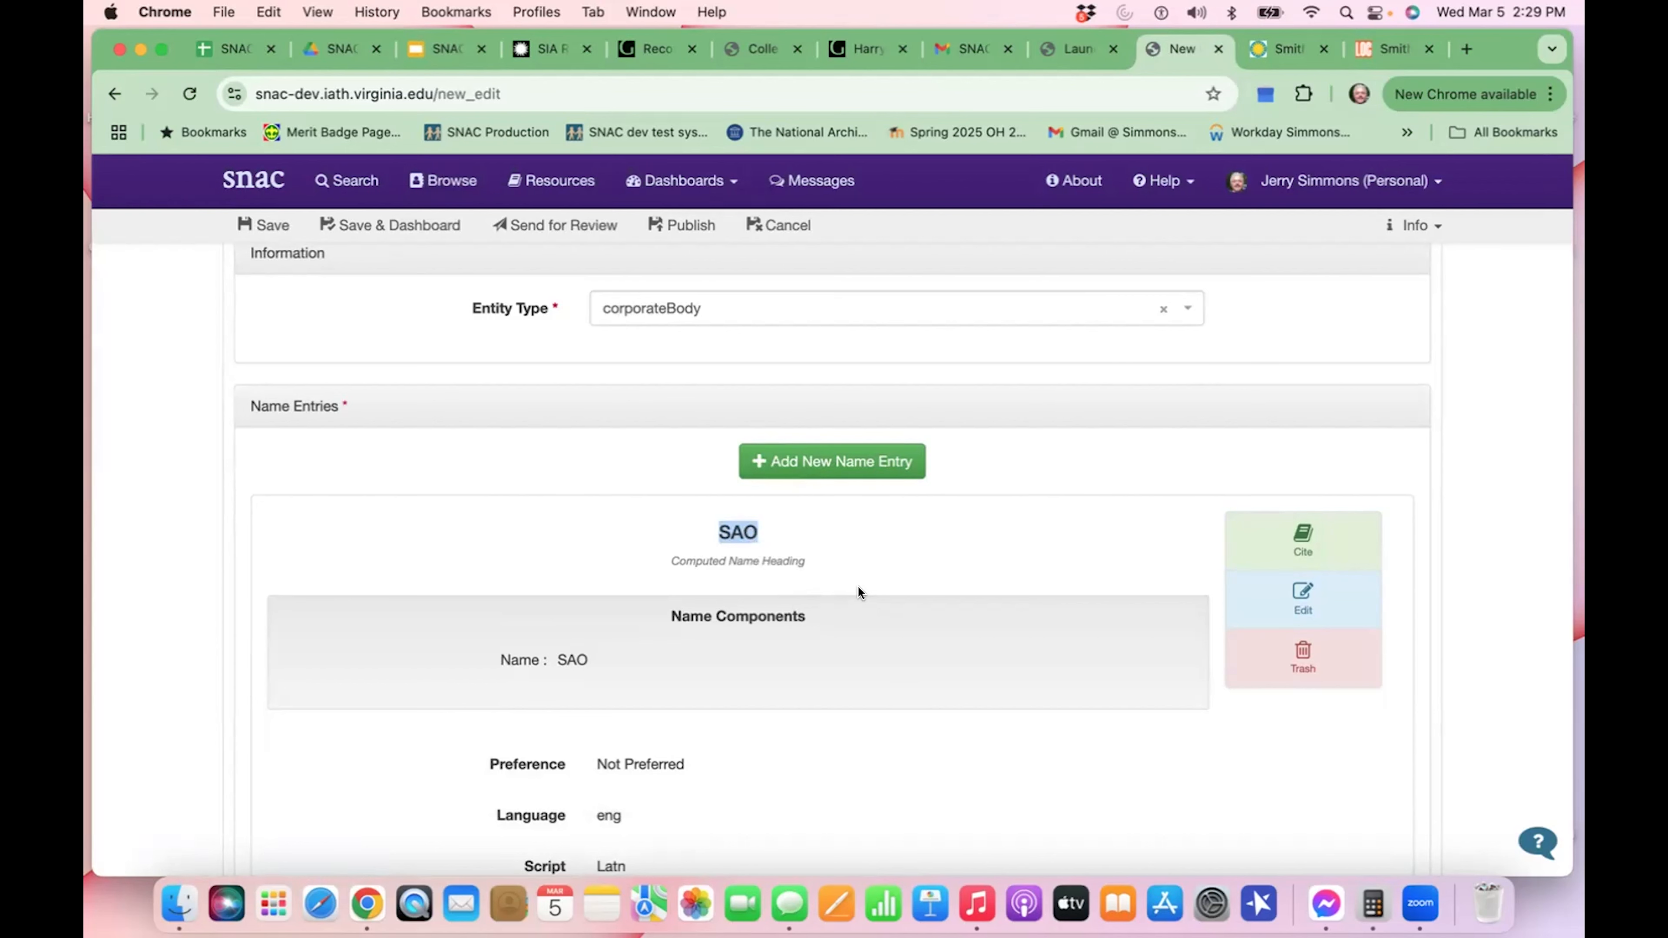
{"action": "left_click", "coordinate": [1343, 529]}
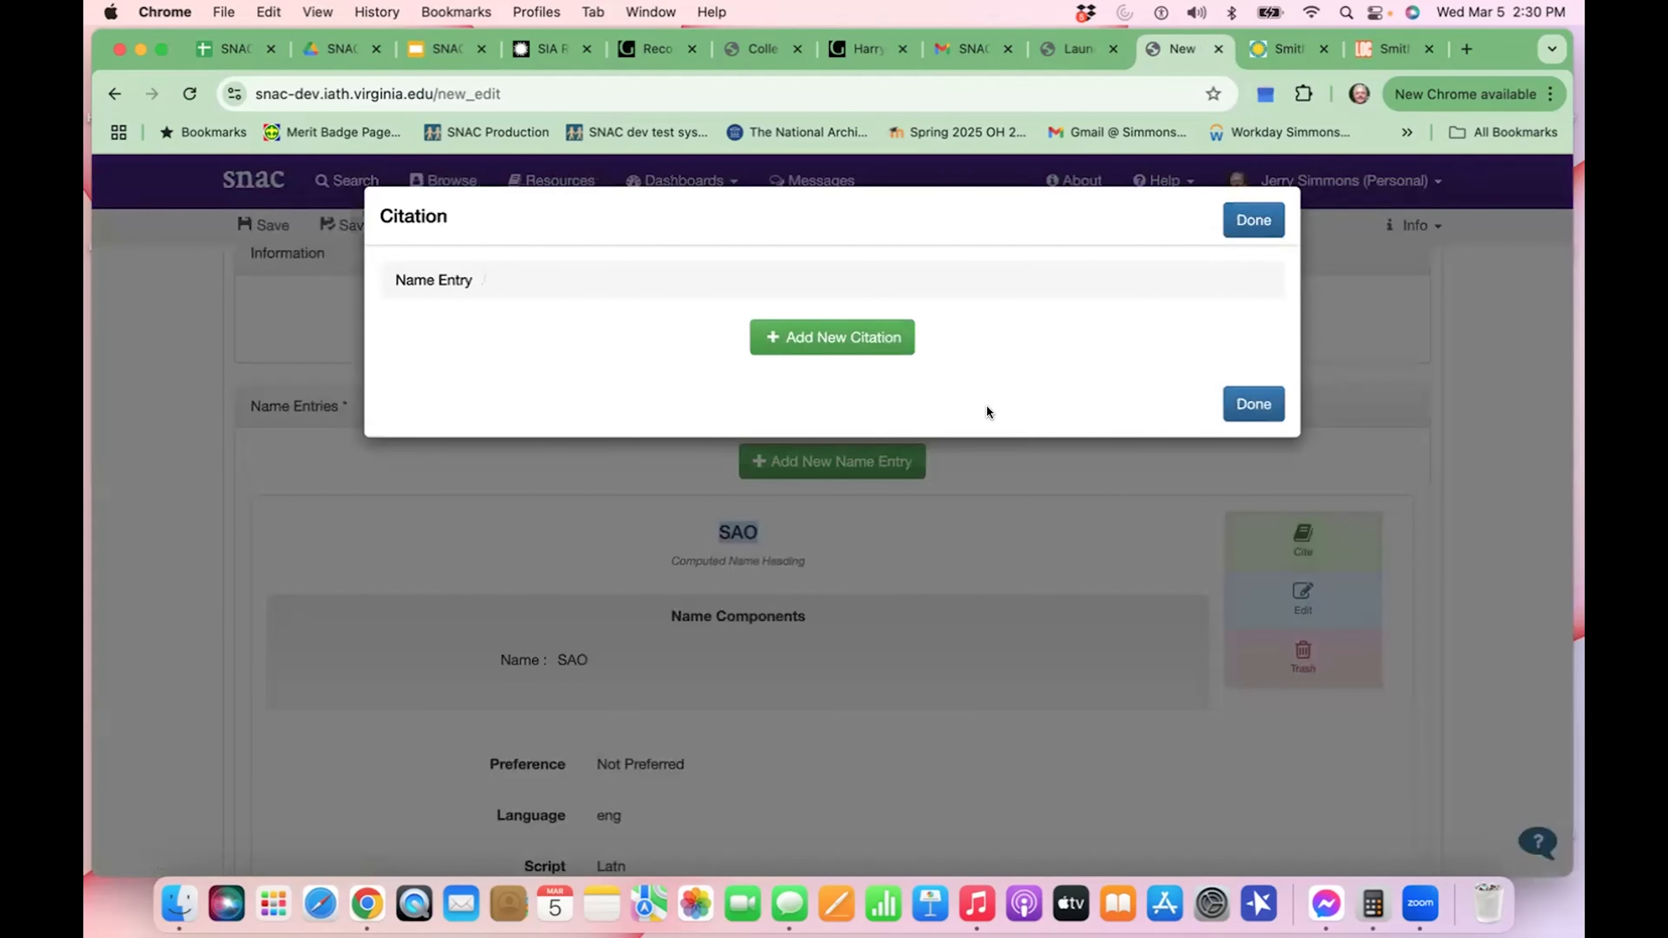
{"action": "left_click", "coordinate": [899, 349]}
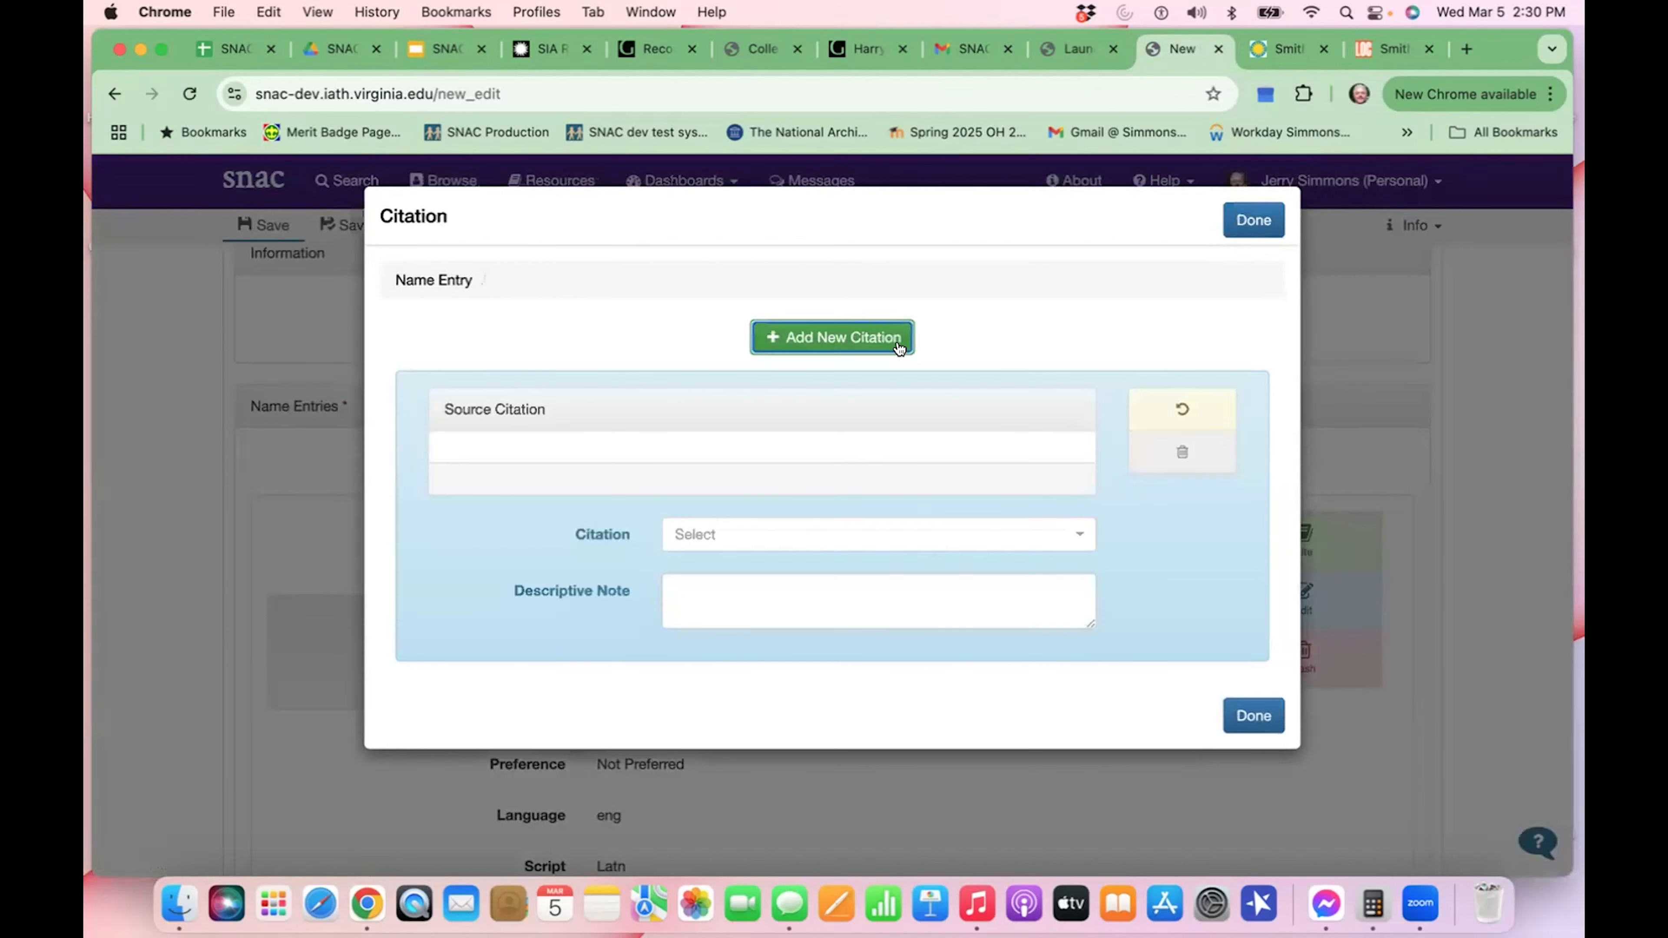
{"action": "left_click", "coordinate": [1056, 540]}
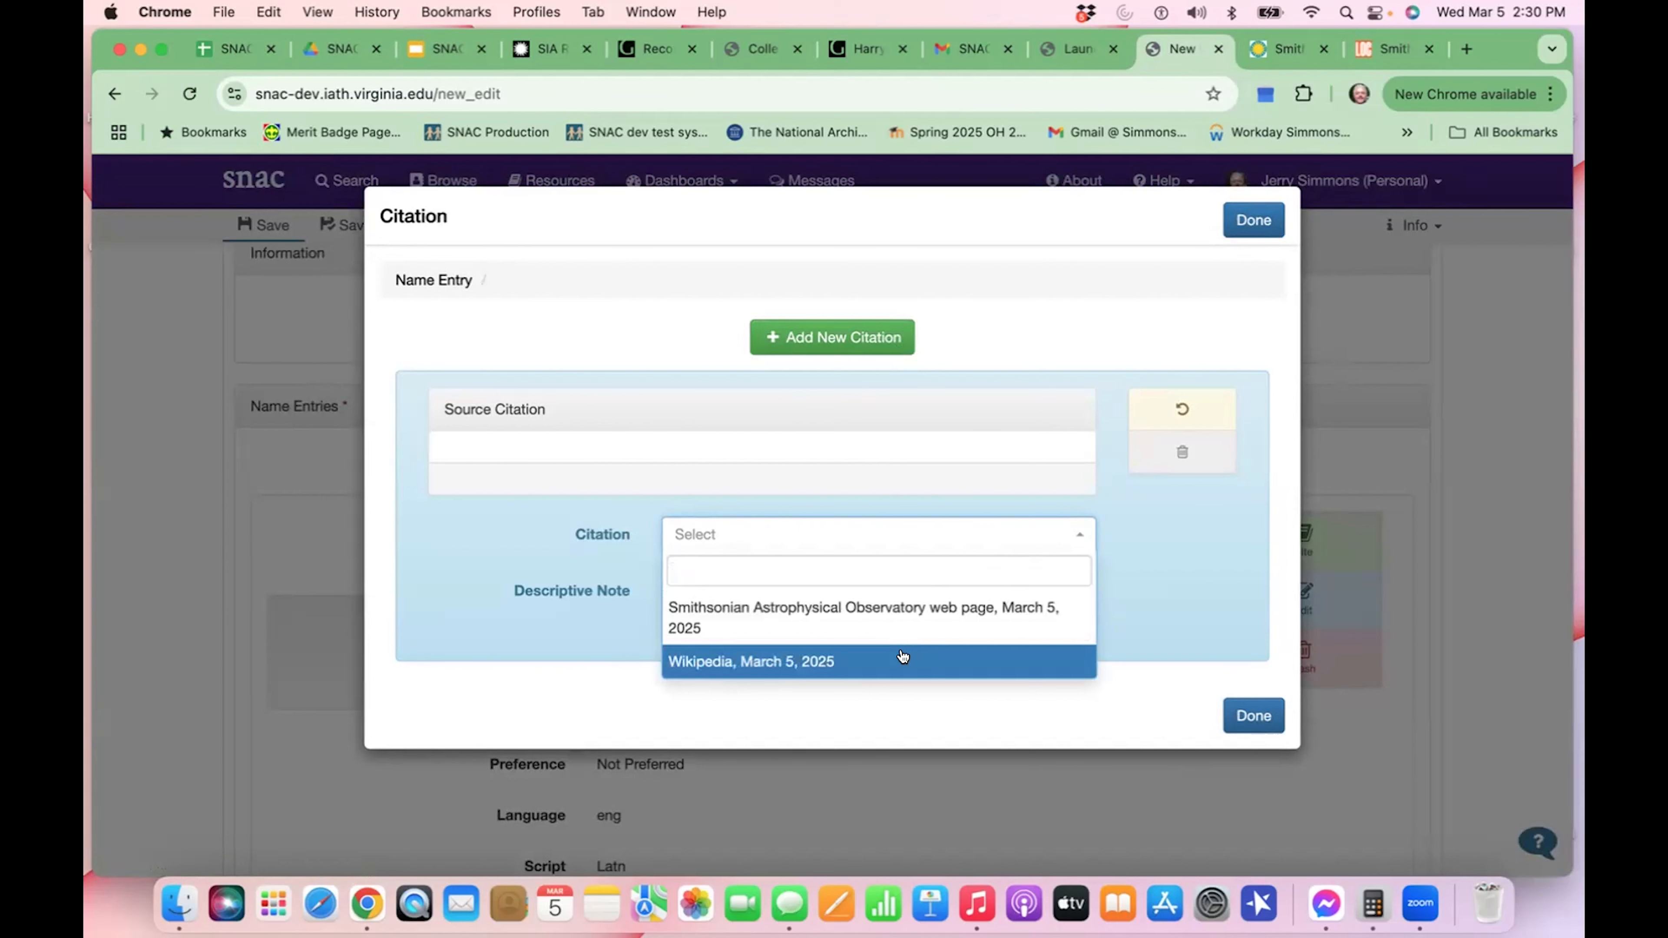
{"action": "left_click", "coordinate": [906, 653]}
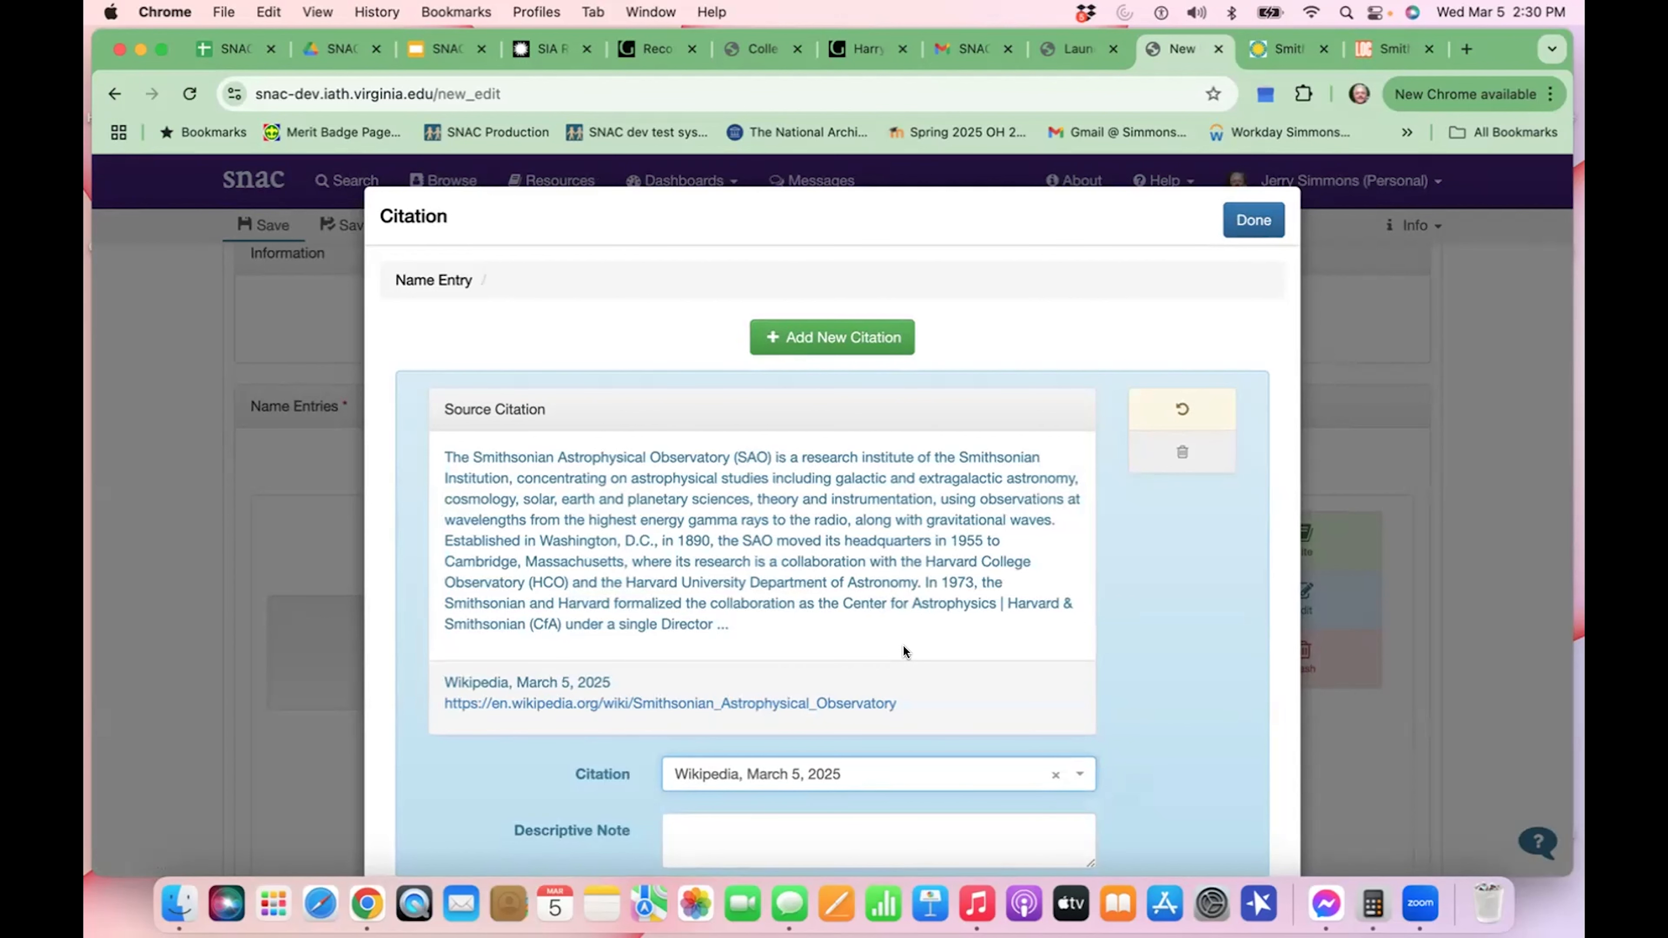
{"action": "scroll", "coordinate": [1162, 716], "scroll_direction": "down", "scroll_amount": 3}
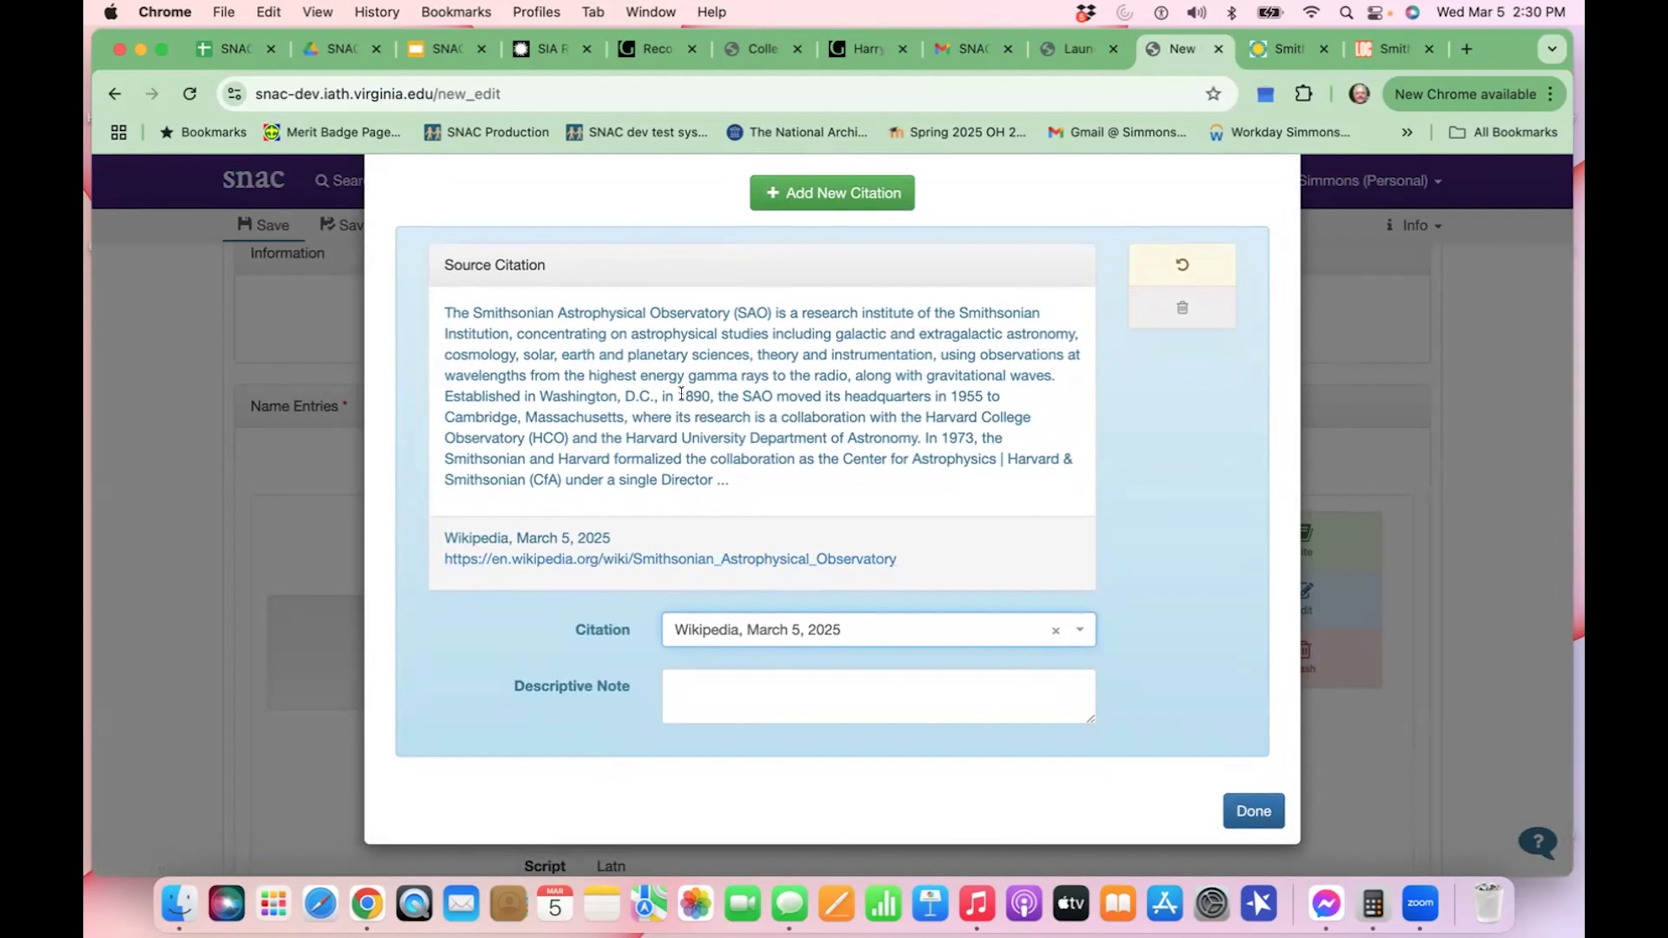
{"action": "left_click", "coordinate": [1242, 798]}
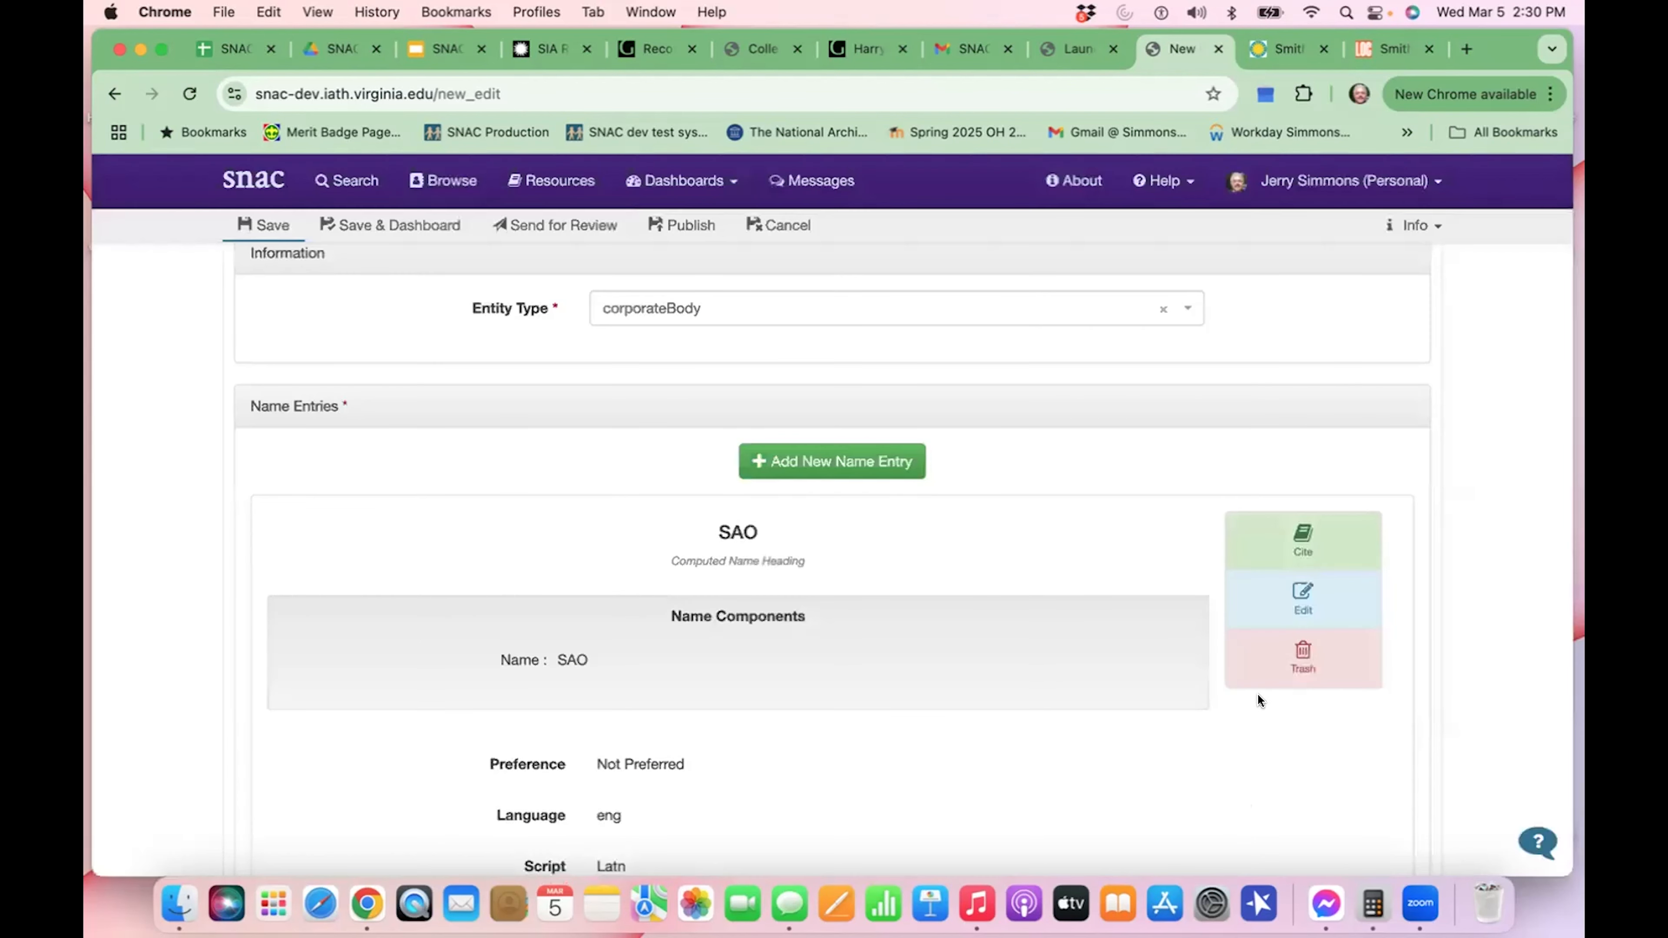
- Save the constellation with the new name entry citation
{"action": "scroll", "coordinate": [1258, 694], "scroll_direction": "down", "scroll_amount": 1}
{"action": "scroll", "coordinate": [1258, 695], "scroll_direction": "up", "scroll_amount": 1}
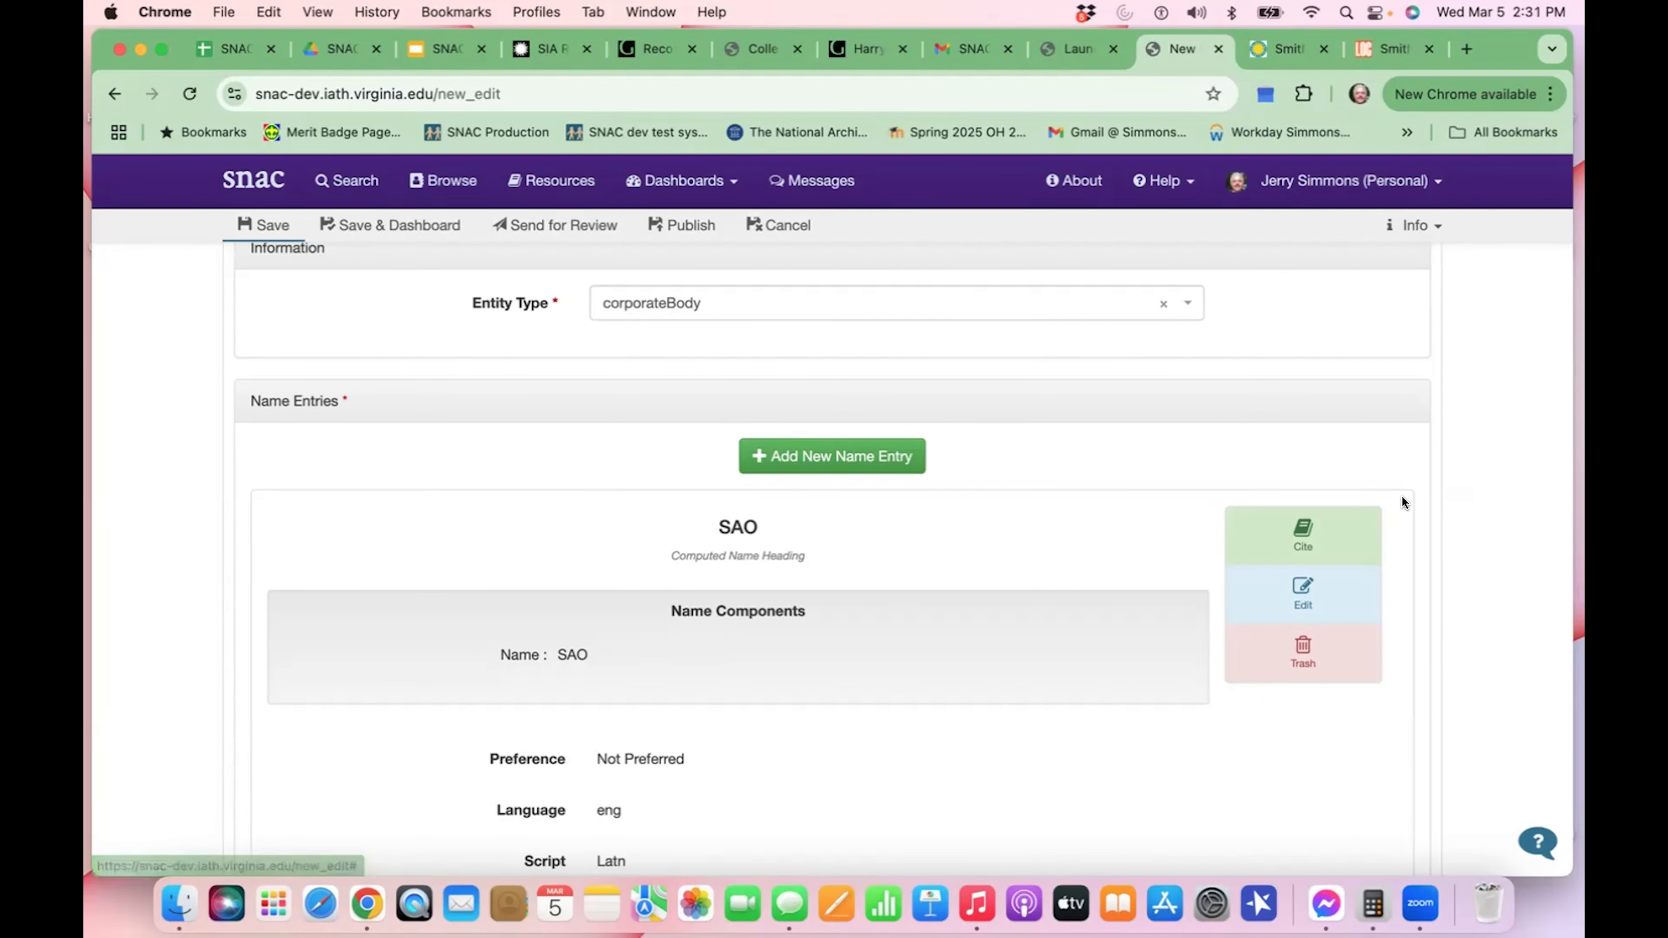
{"action": "scroll", "coordinate": [1401, 493], "scroll_direction": "up", "scroll_amount": 3}
{"action": "scroll", "coordinate": [1401, 494], "scroll_direction": "up", "scroll_amount": 2}
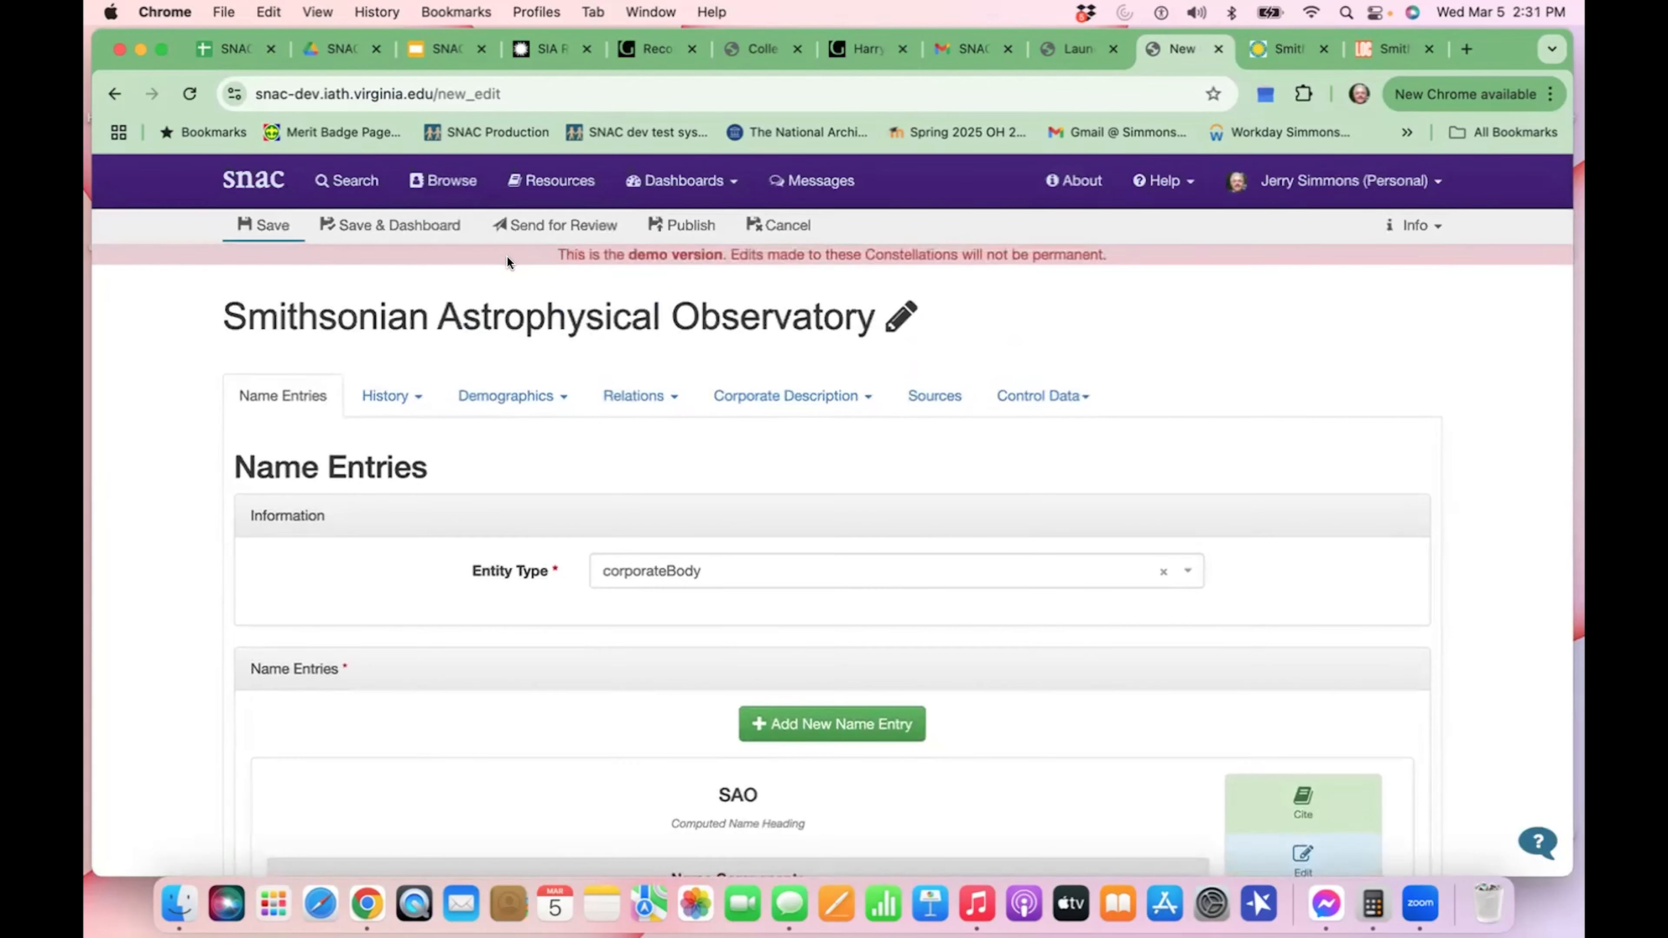
{"action": "left_click", "coordinate": [269, 237]}
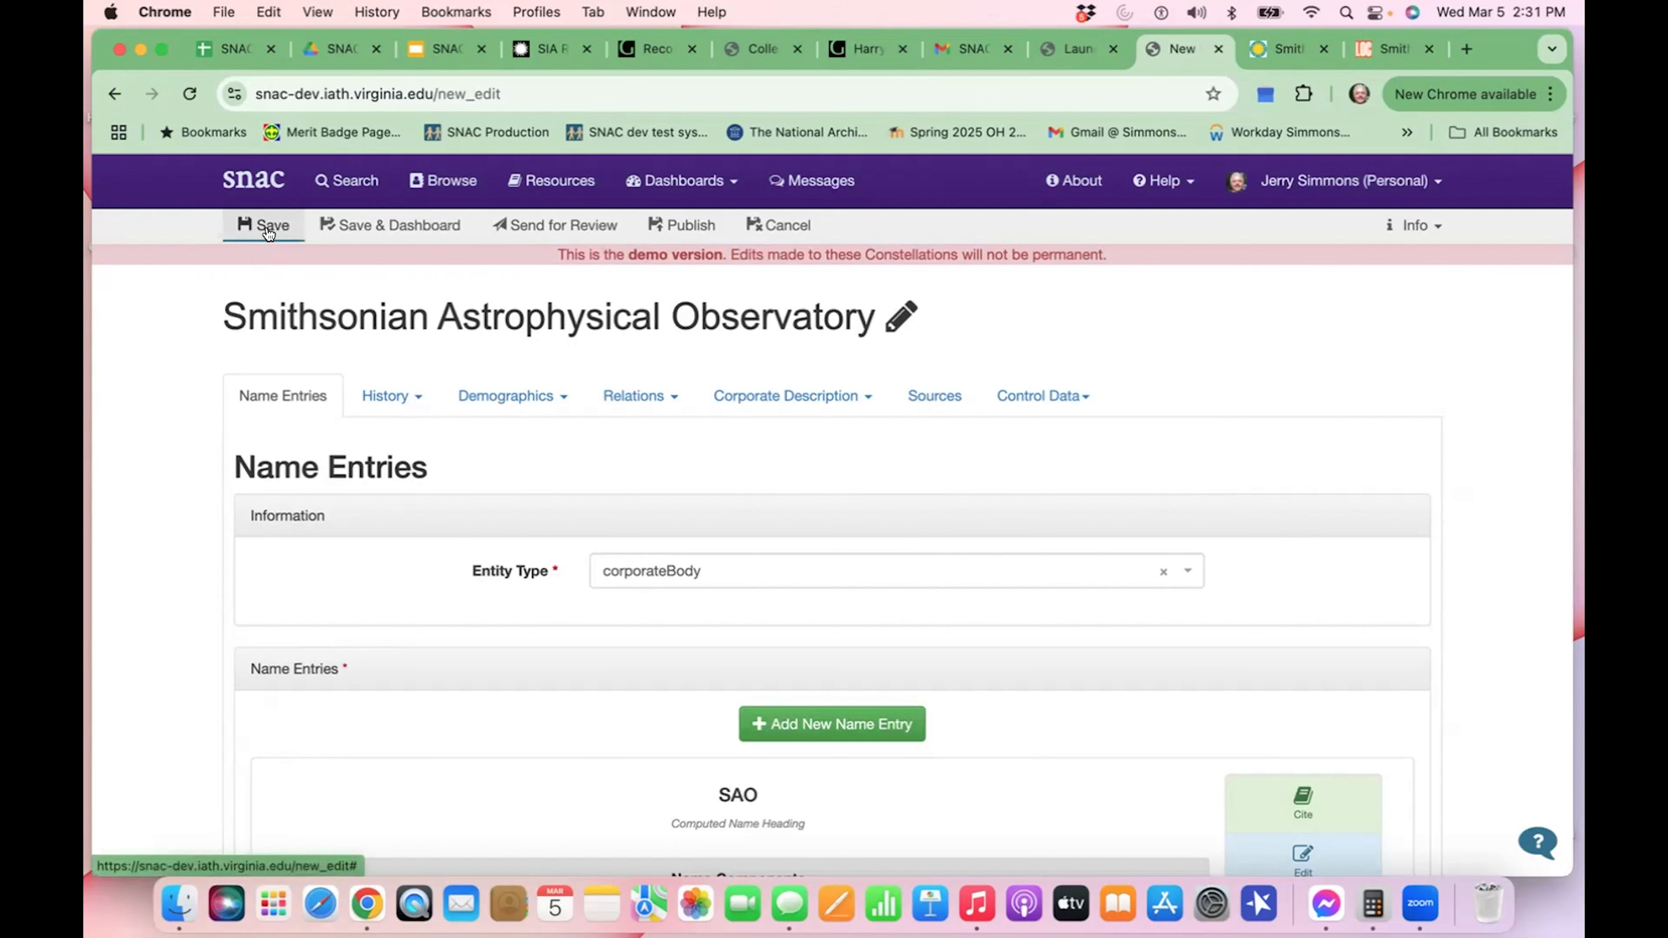
- Start a review request for the constellation and begin the reviewer message with a greeting to the reviewer by first name
{"action": "left_click", "coordinate": [598, 226]}
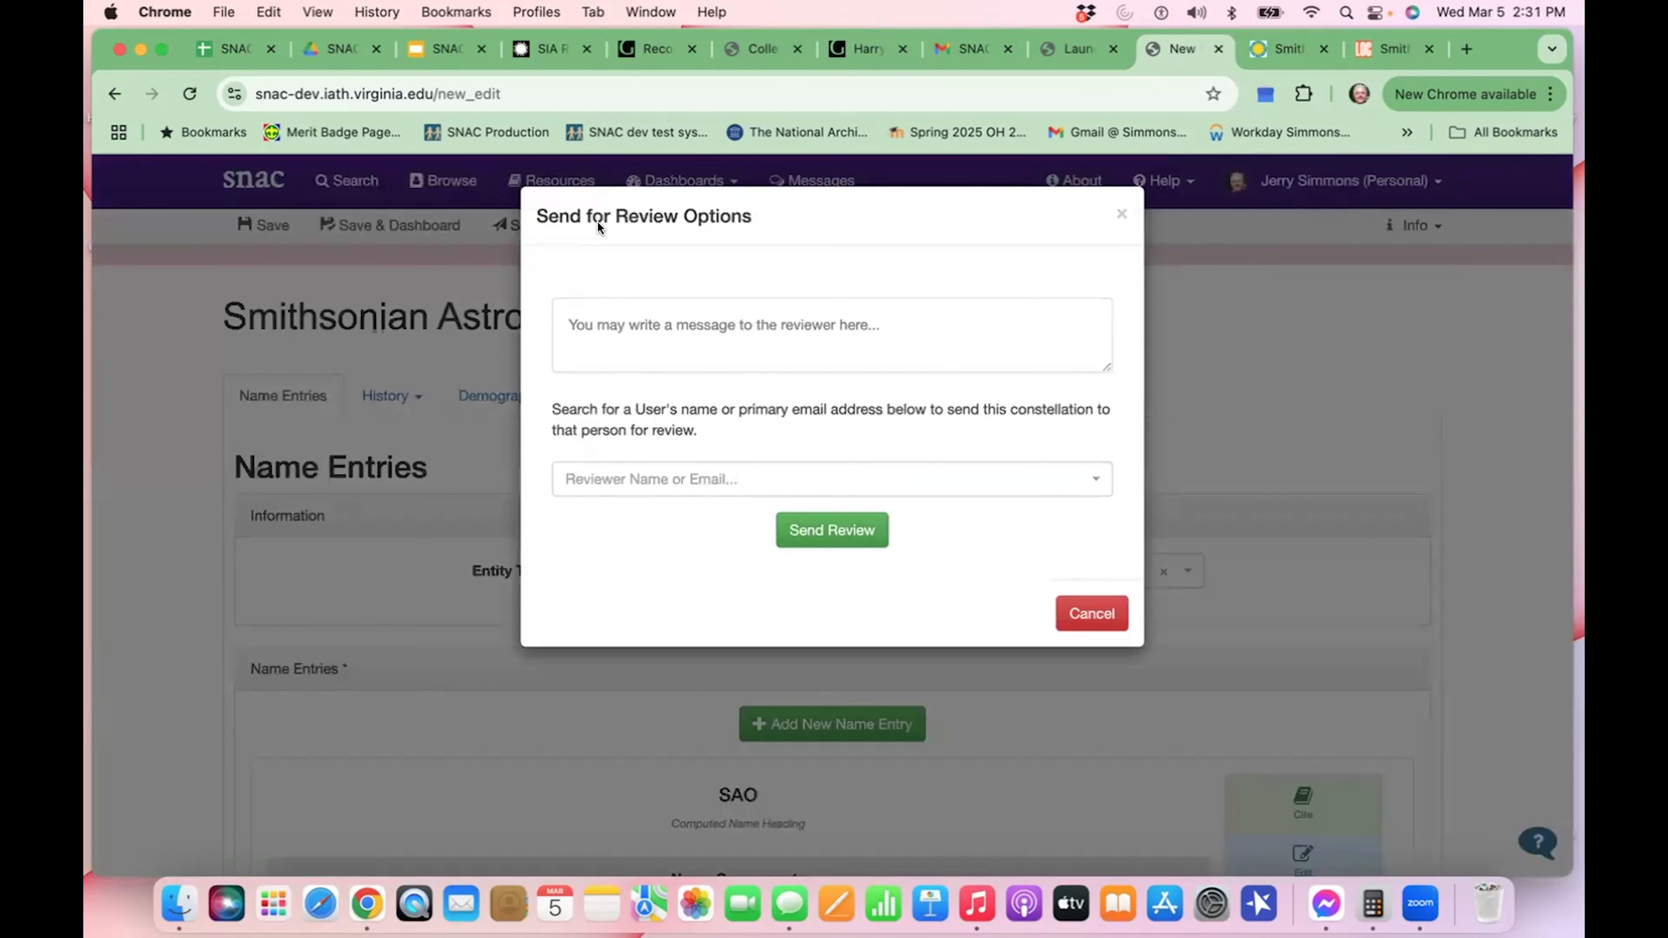
{"action": "left_click", "coordinate": [790, 312]}
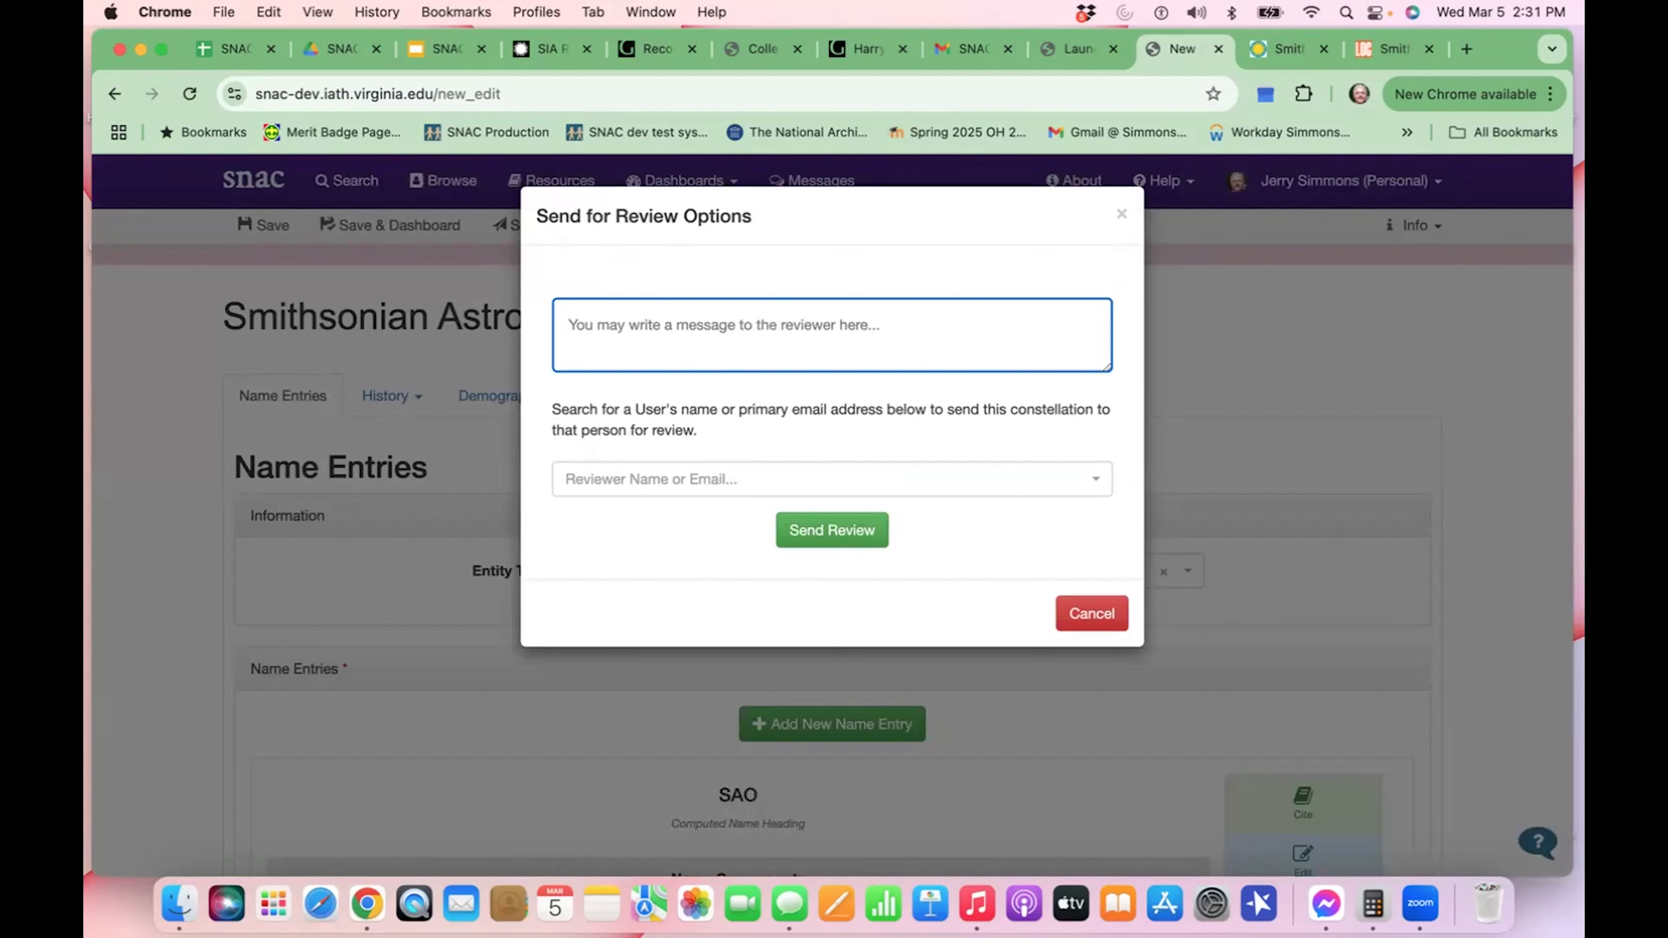
{"action": "type", "text": "Hi, Jerry."}
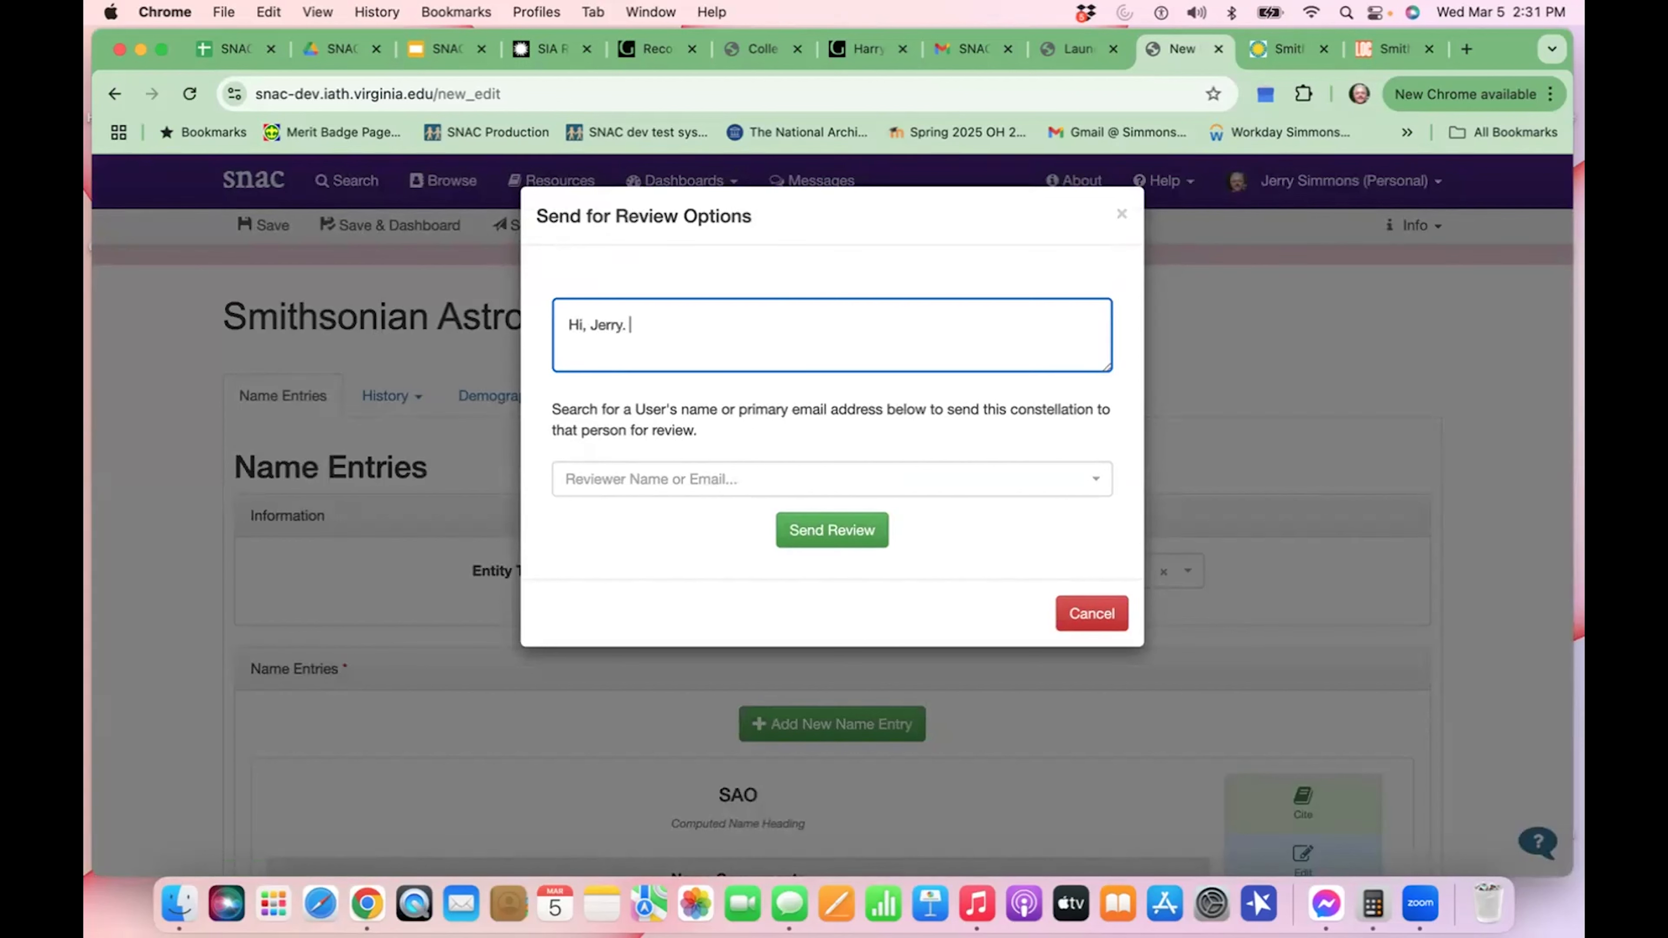
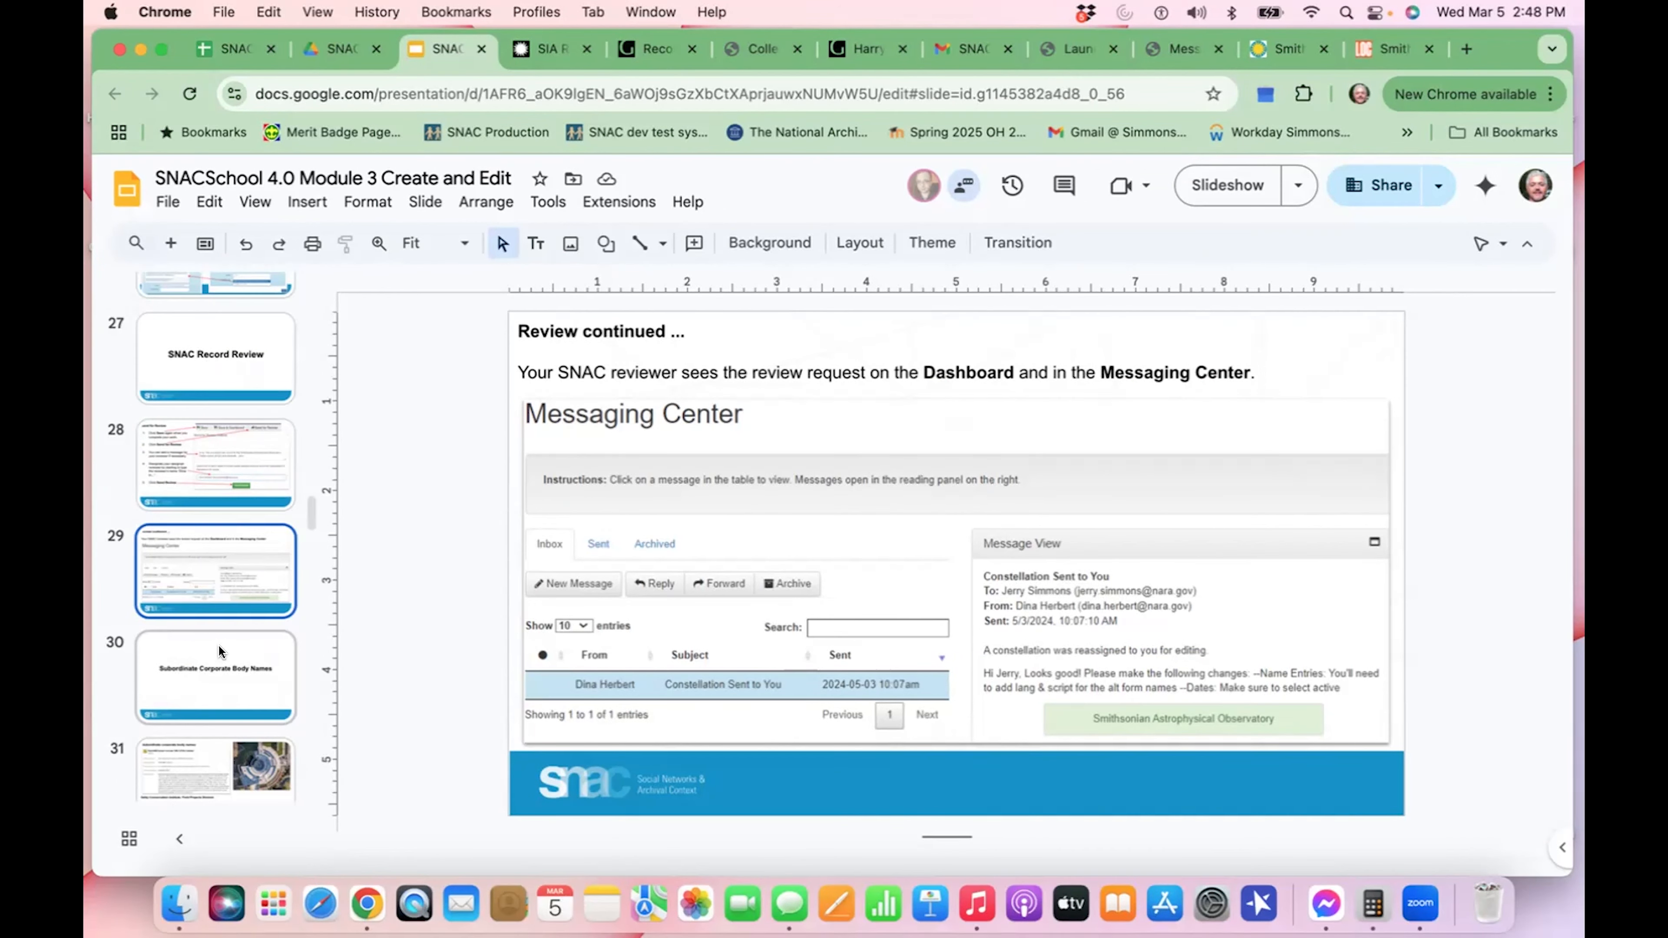
- Display the Subordinate Corporate Body Names slide and examine the Getty Research Collections page for the RecorDIM project records
{"action": "left_click", "coordinate": [218, 647]}
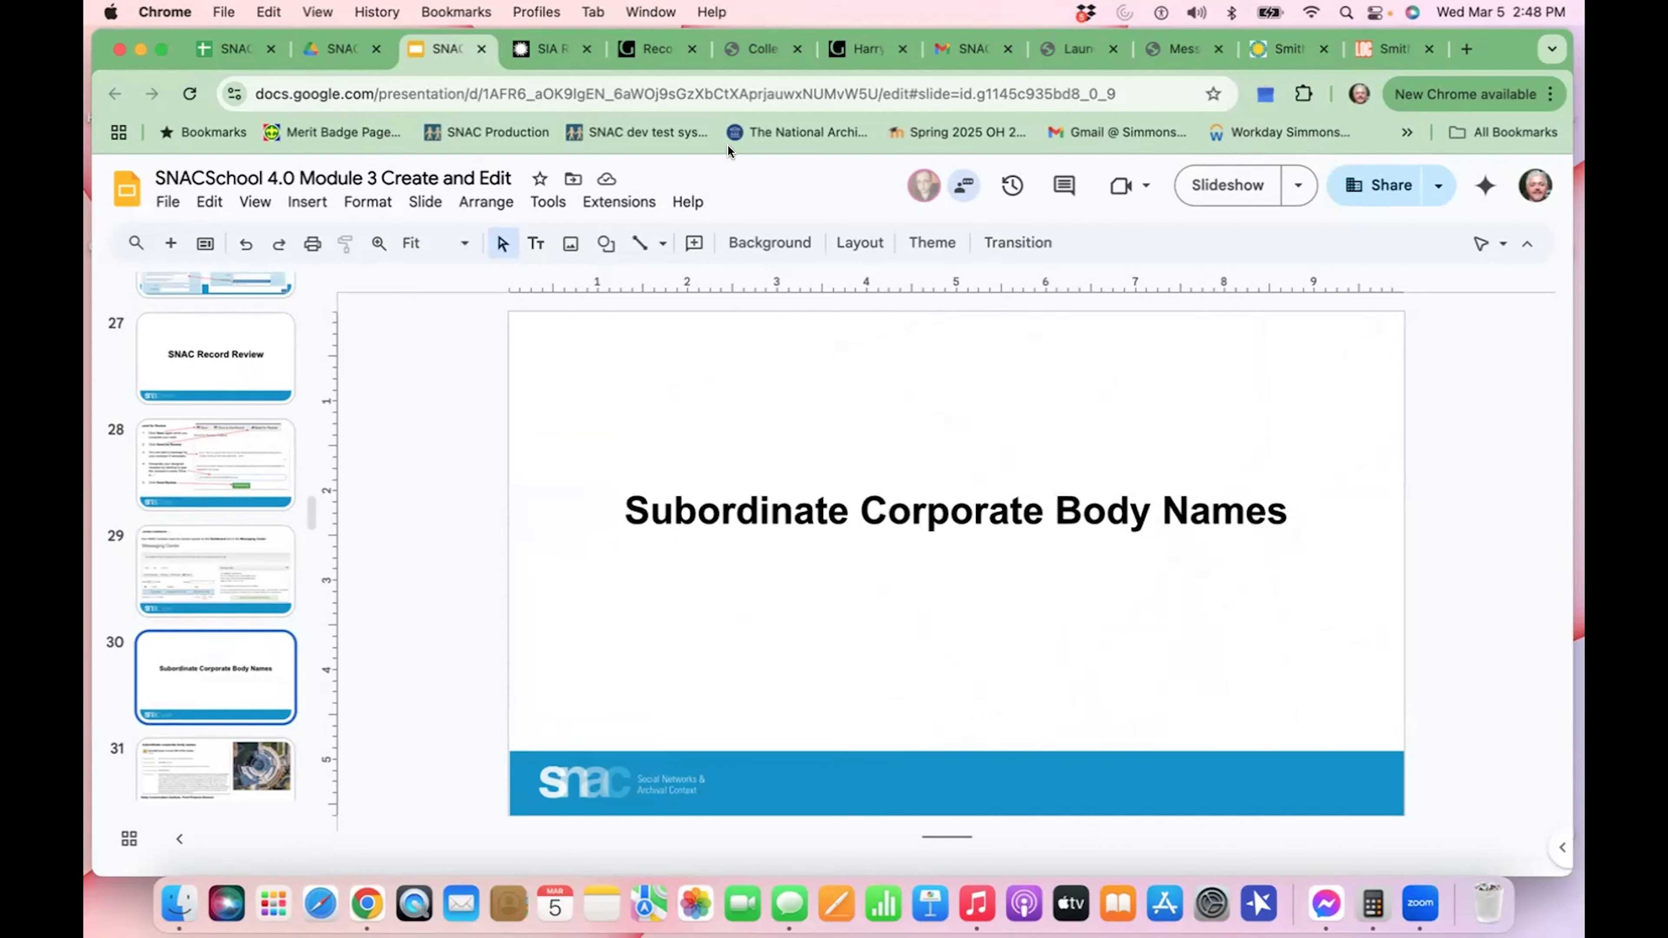
{"action": "left_click", "coordinate": [661, 49]}
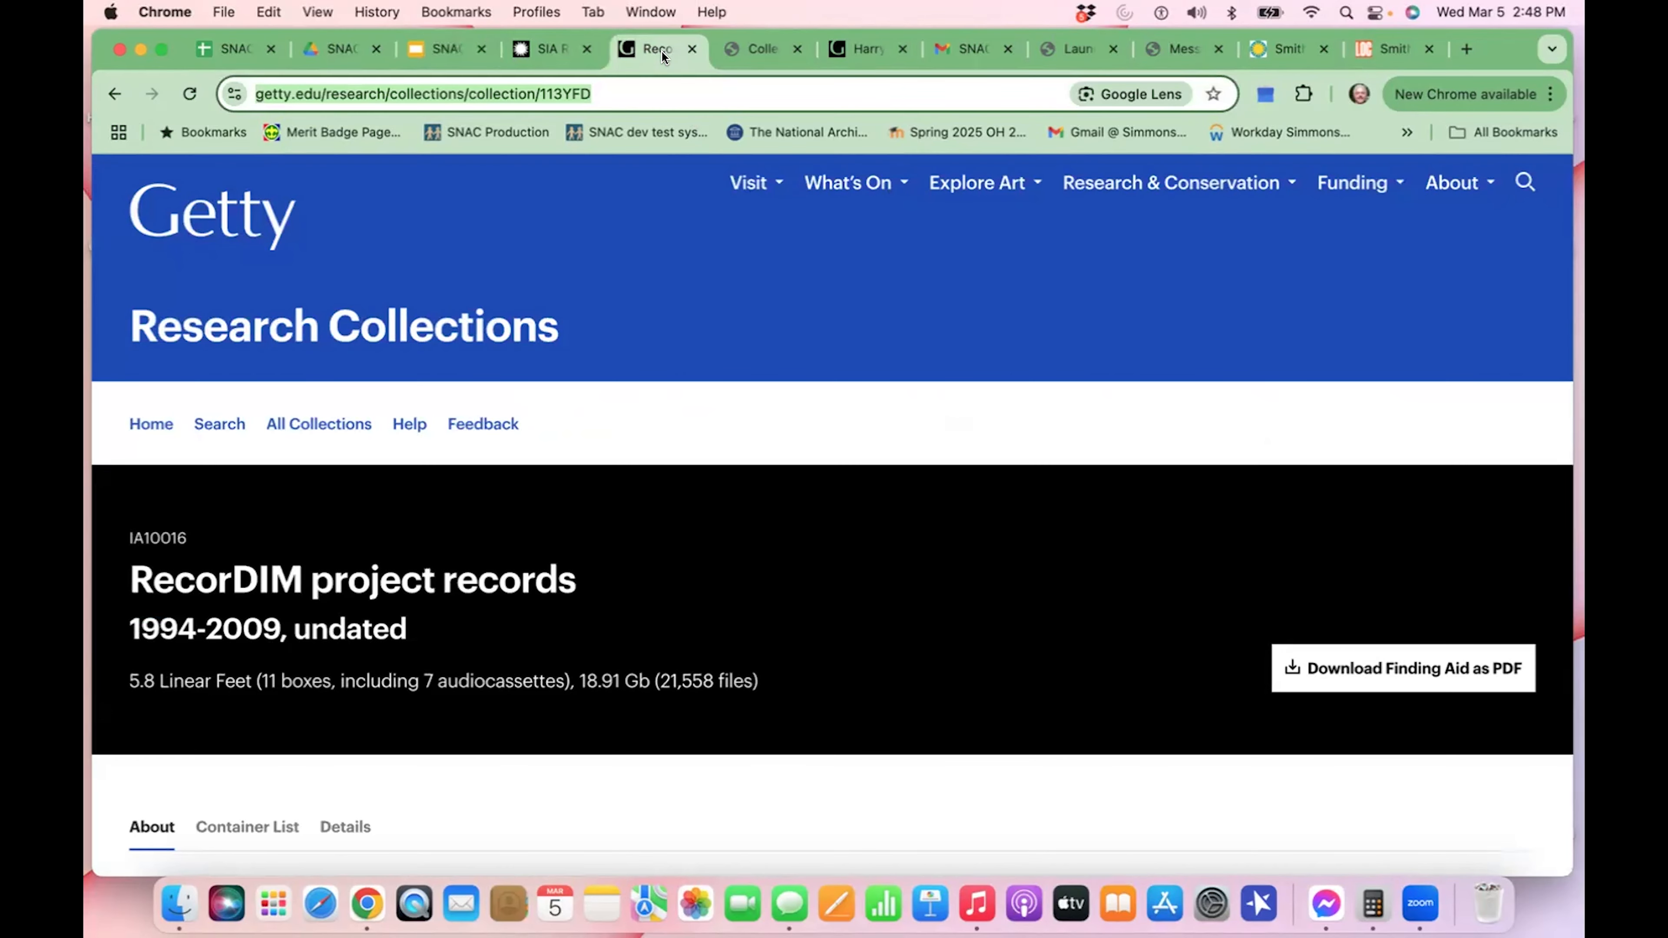
{"action": "scroll", "coordinate": [650, 342], "scroll_direction": "down", "scroll_amount": 5}
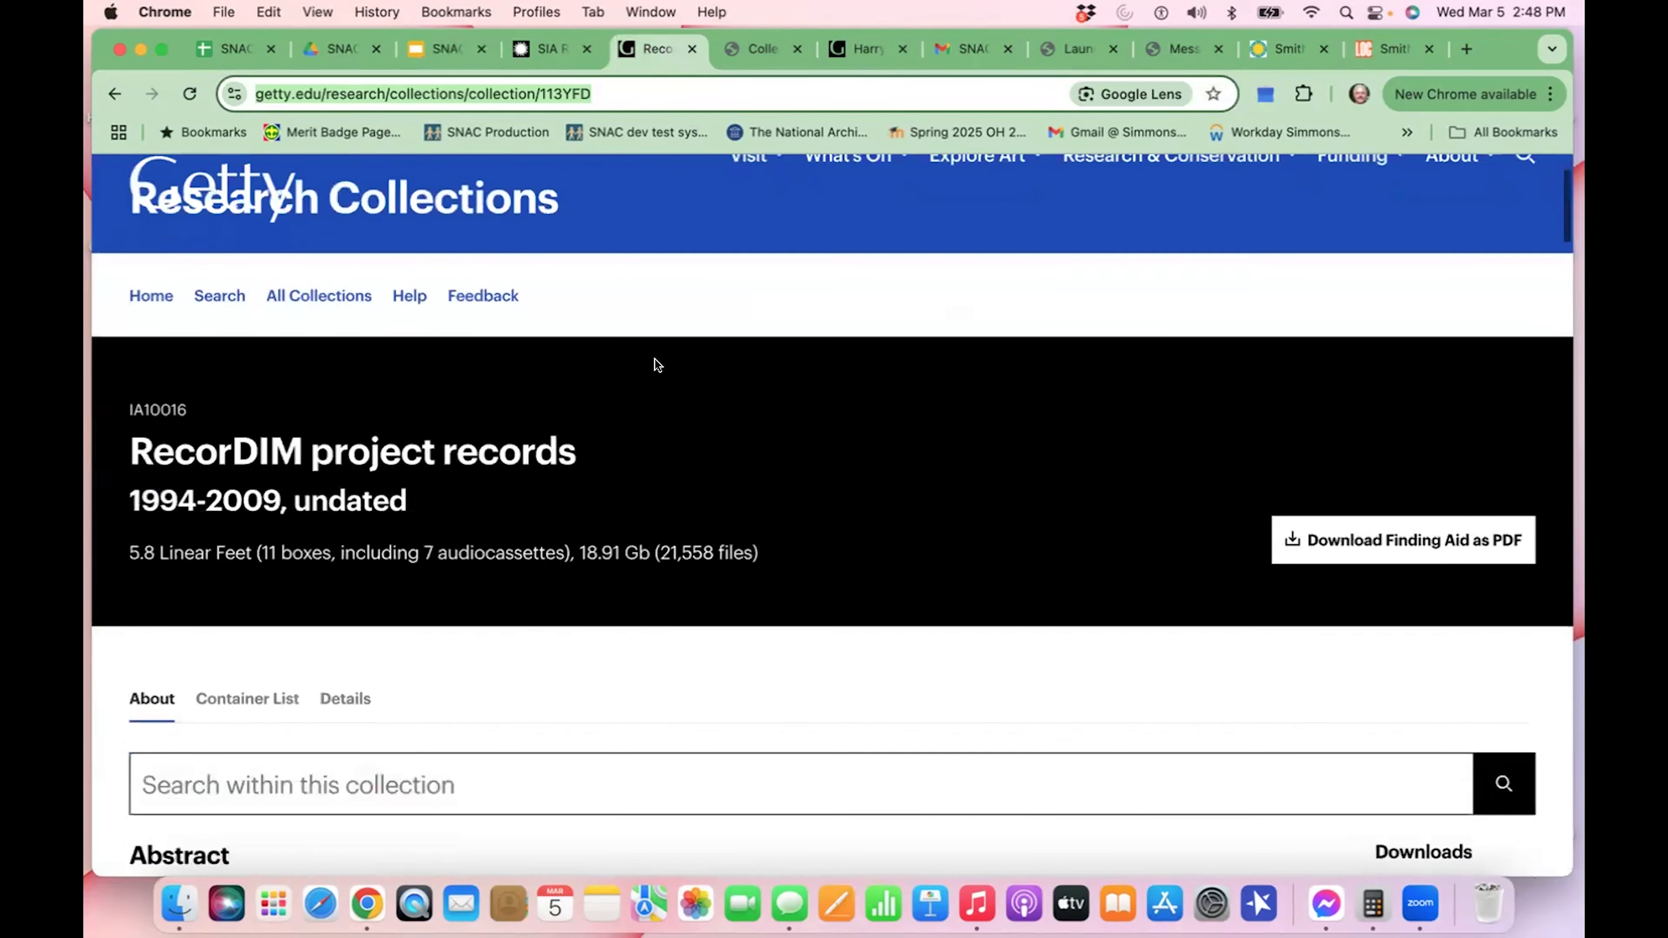
{"action": "scroll", "coordinate": [657, 365], "scroll_direction": "down", "scroll_amount": 2}
{"action": "scroll", "coordinate": [657, 365], "scroll_direction": "up", "scroll_amount": 2}
{"action": "scroll", "coordinate": [657, 365], "scroll_direction": "up", "scroll_amount": 3}
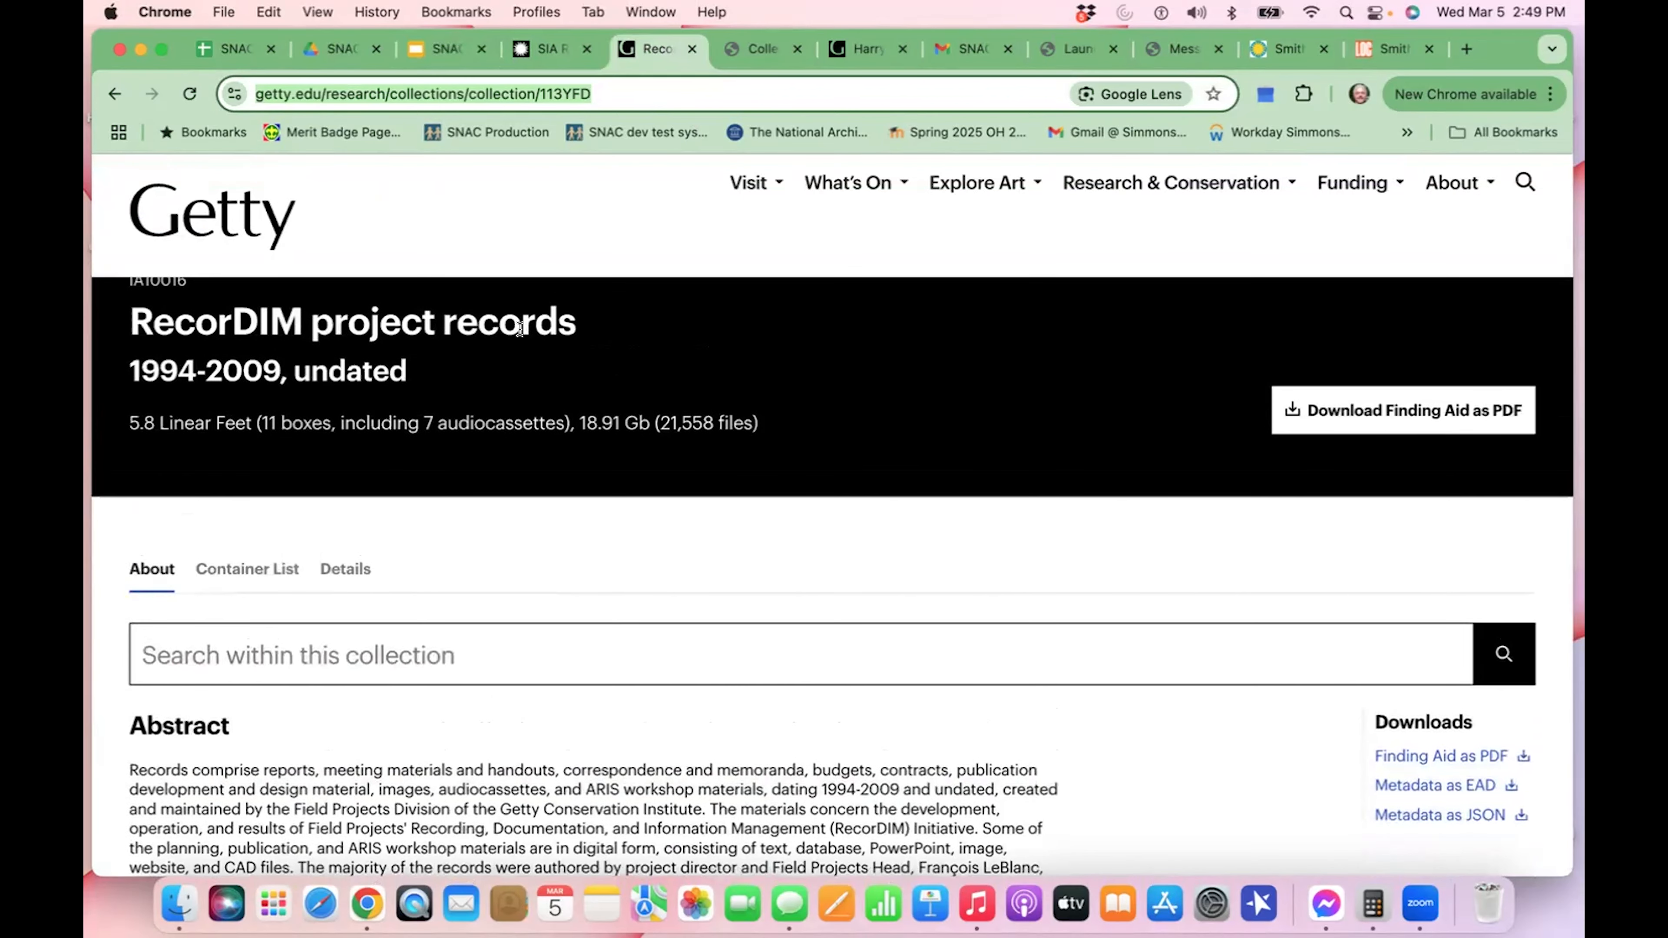
{"action": "scroll", "coordinate": [519, 327], "scroll_direction": "up", "scroll_amount": 3}
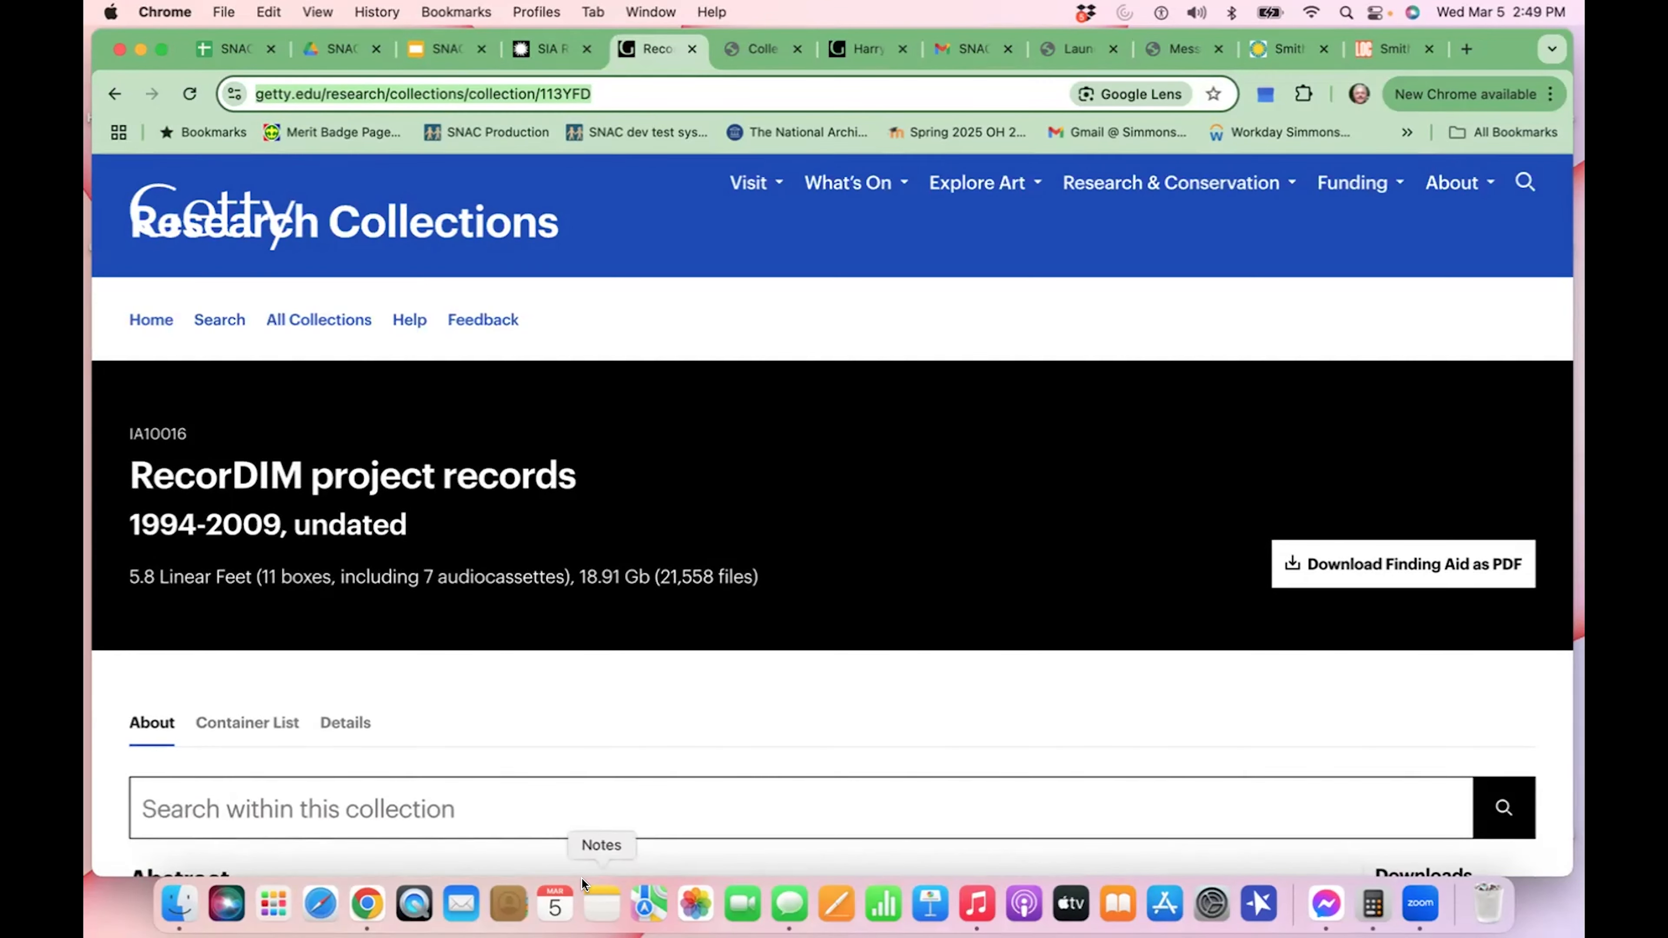
- Return to the SNACSchool slides and review slides 31 and 32 on the Getty Conservation Institute. Field Projects Division name example
{"action": "left_click", "coordinate": [460, 43]}
{"action": "scroll", "coordinate": [190, 643], "scroll_direction": "down", "scroll_amount": 5}
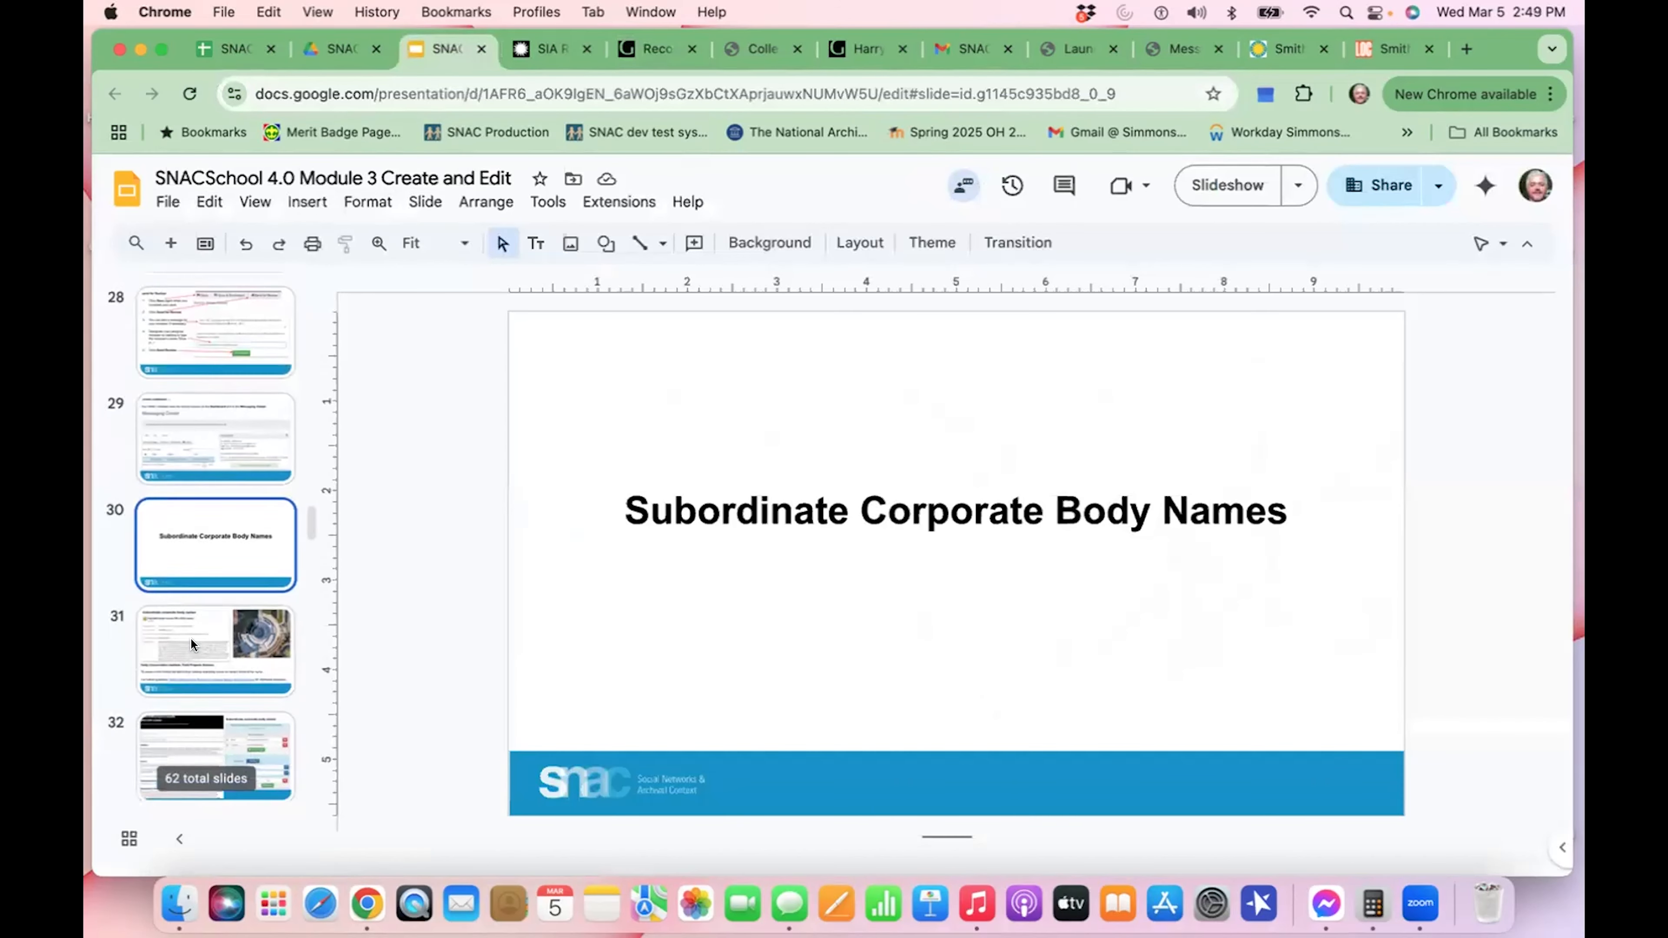
{"action": "left_click", "coordinate": [197, 436]}
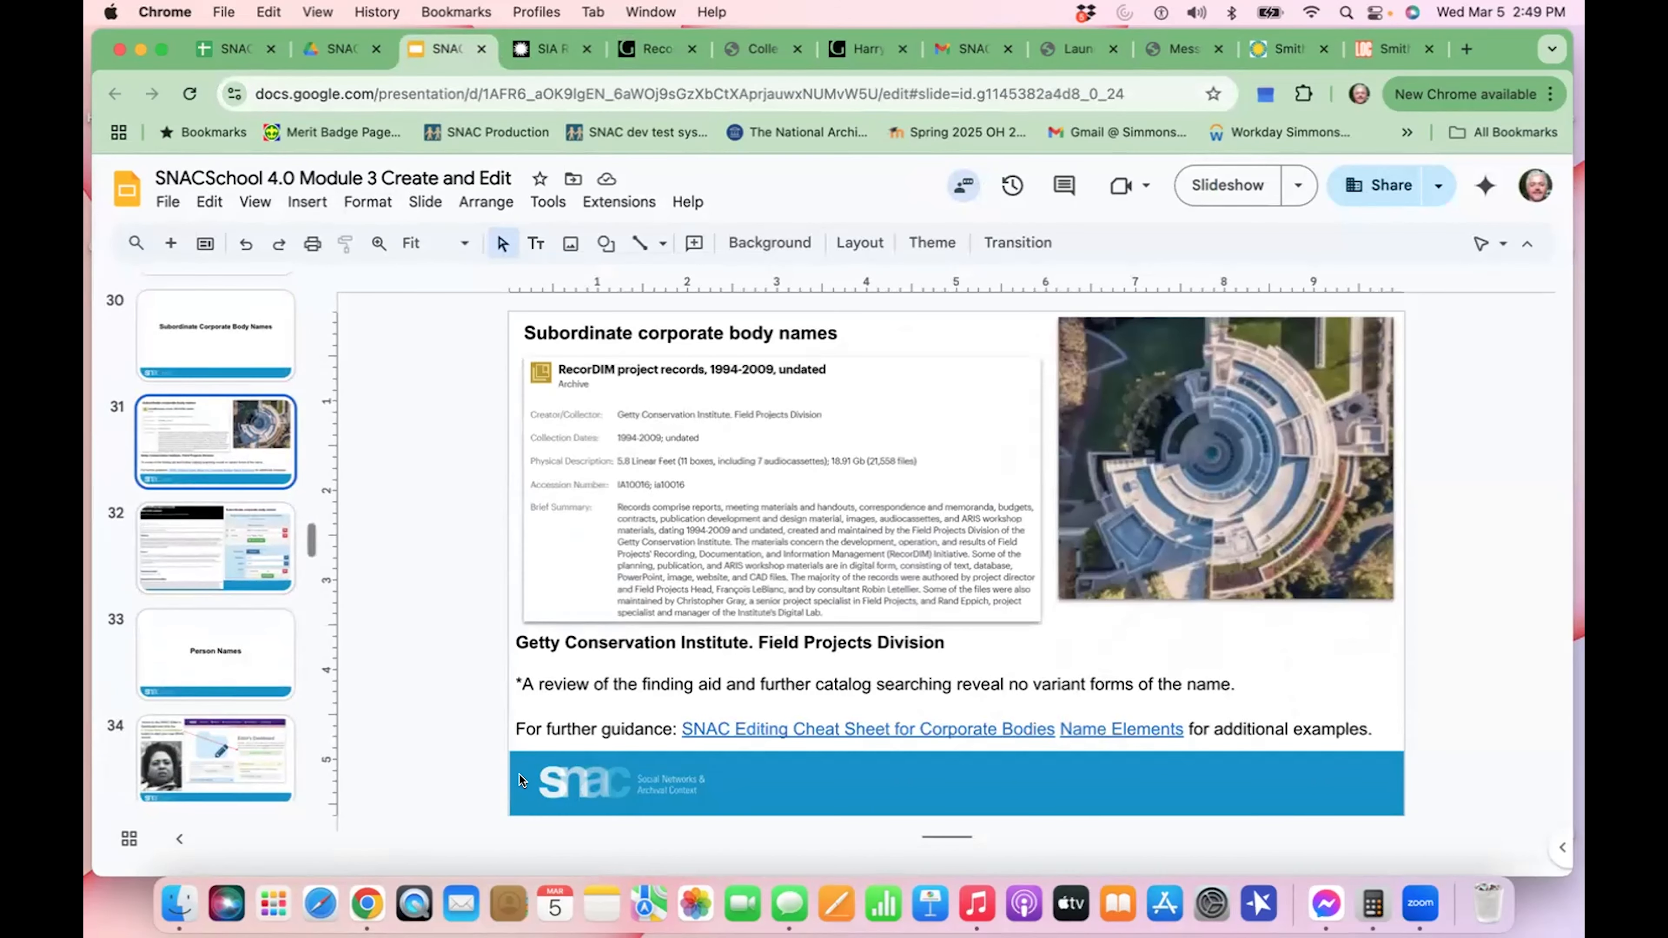
{"action": "double_click", "coordinate": [893, 640]}
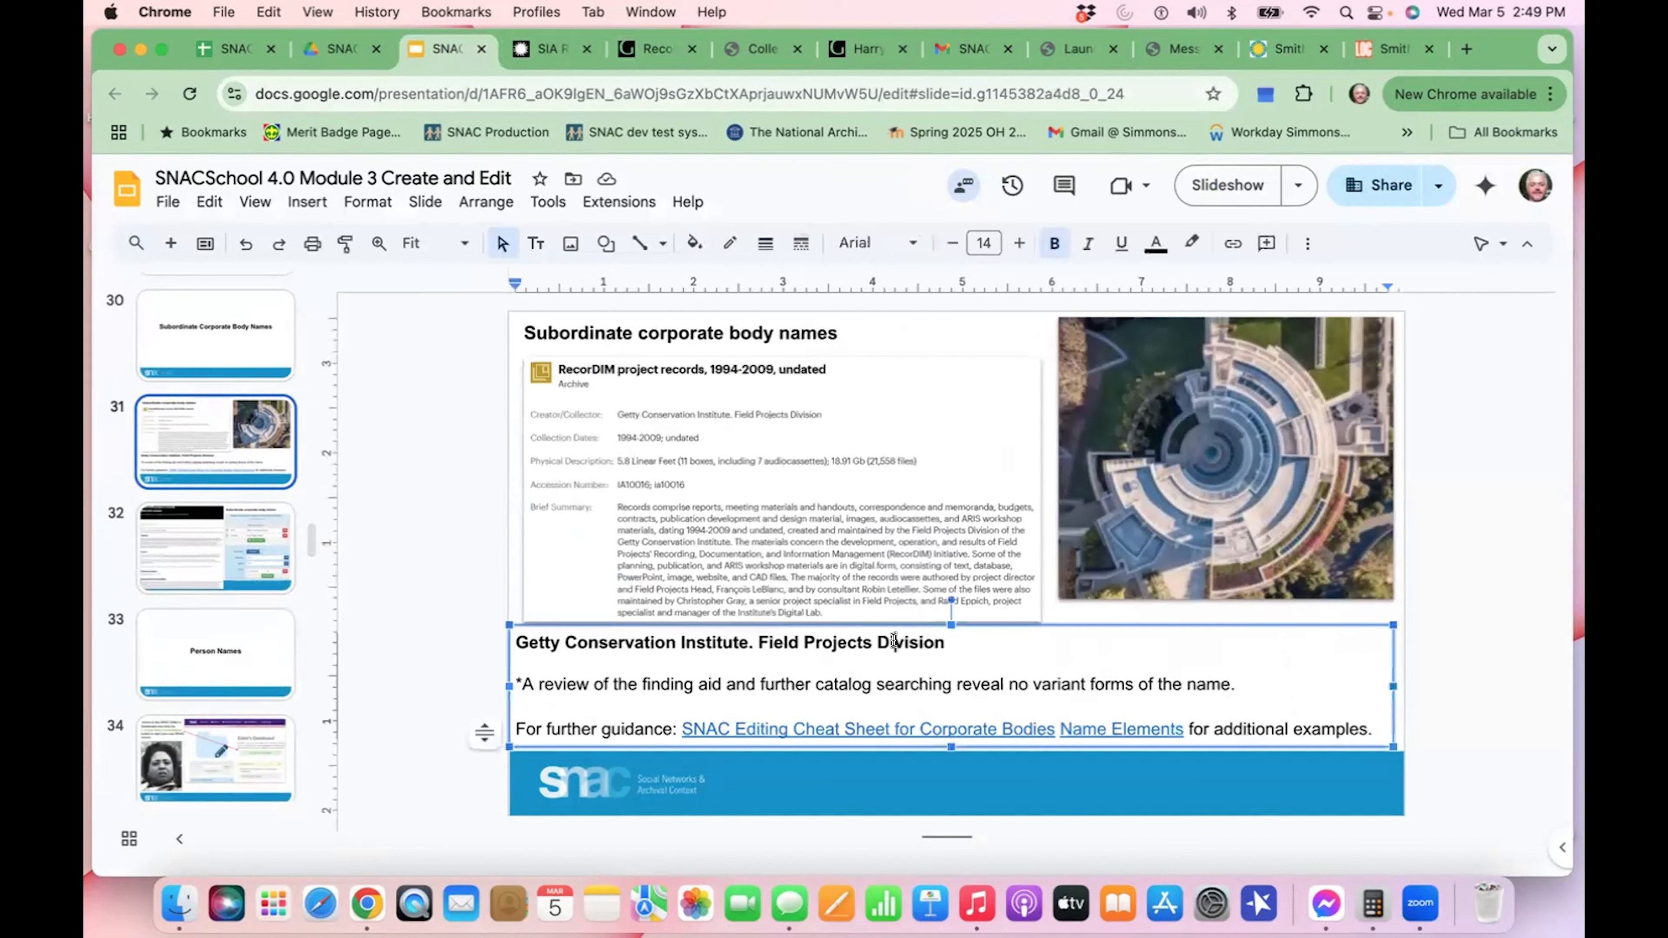
{"action": "left_click", "coordinate": [1492, 654]}
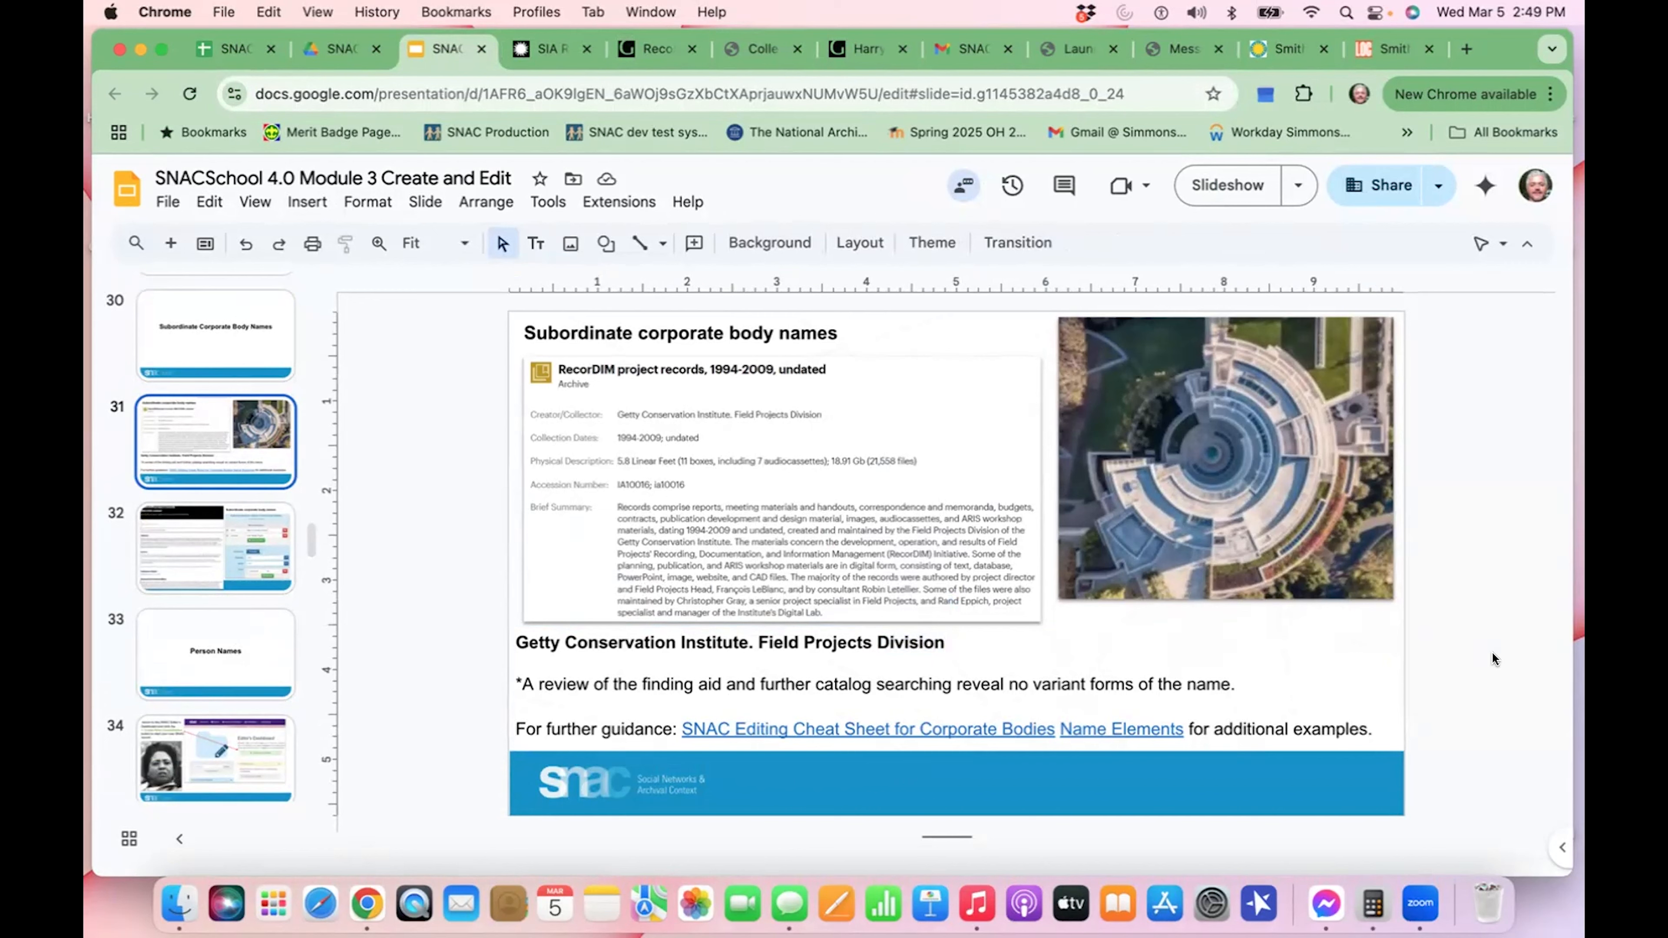
{"action": "key", "text": "Down"}
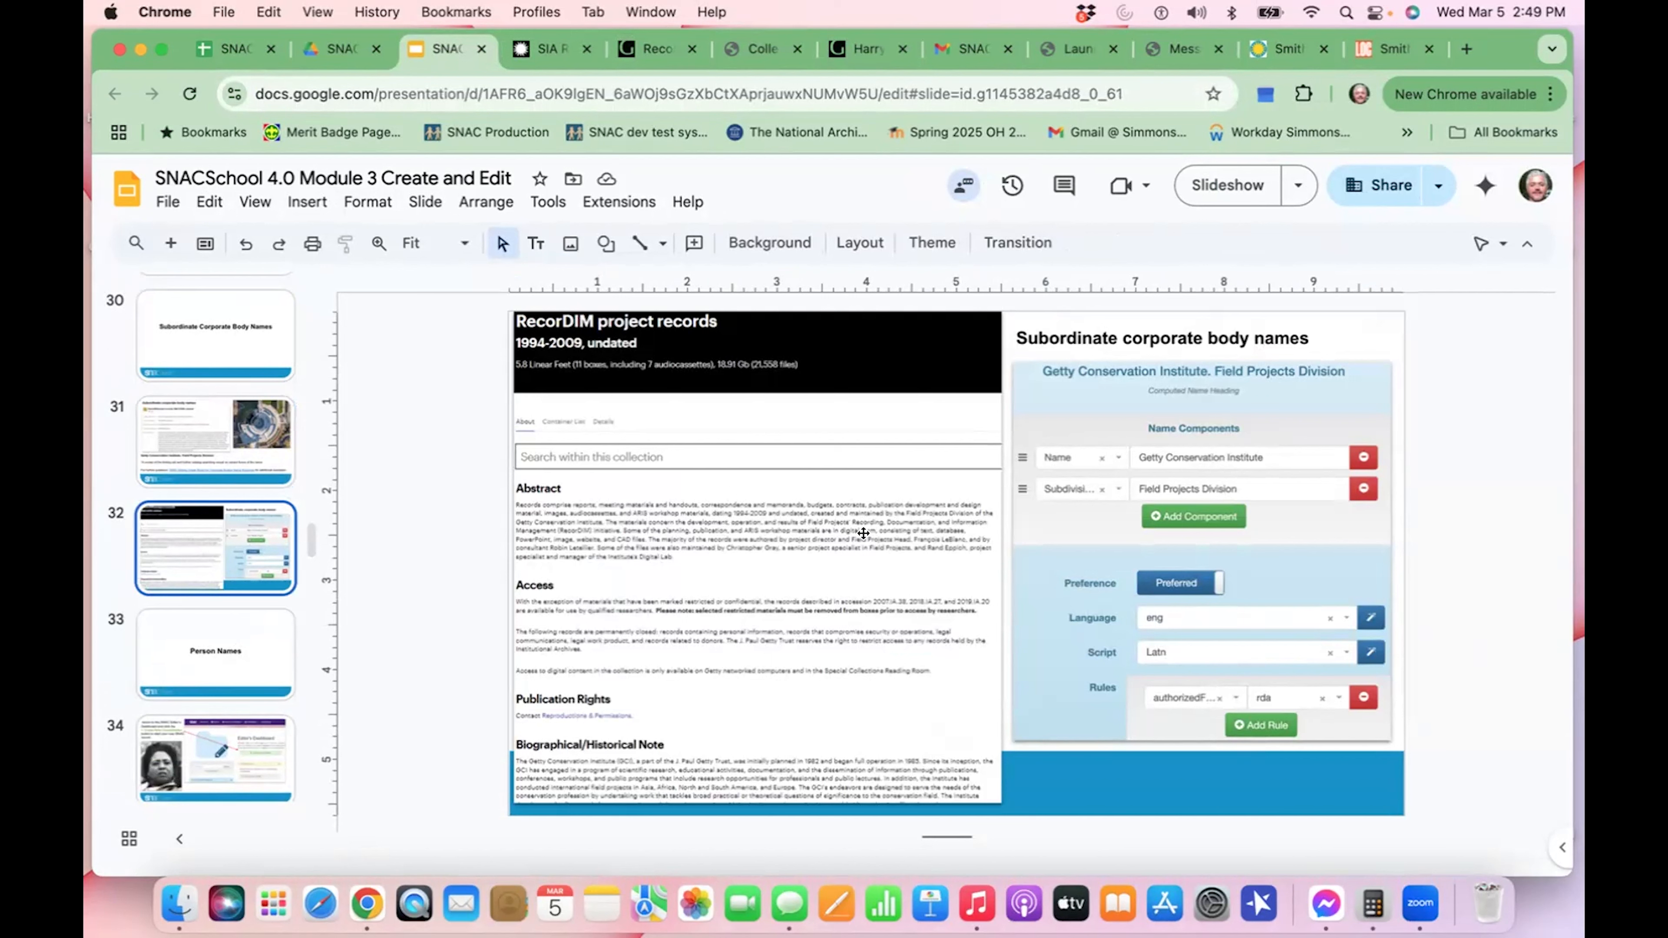
{"action": "left_click", "coordinate": [1345, 560]}
{"action": "left_click", "coordinate": [1479, 566]}
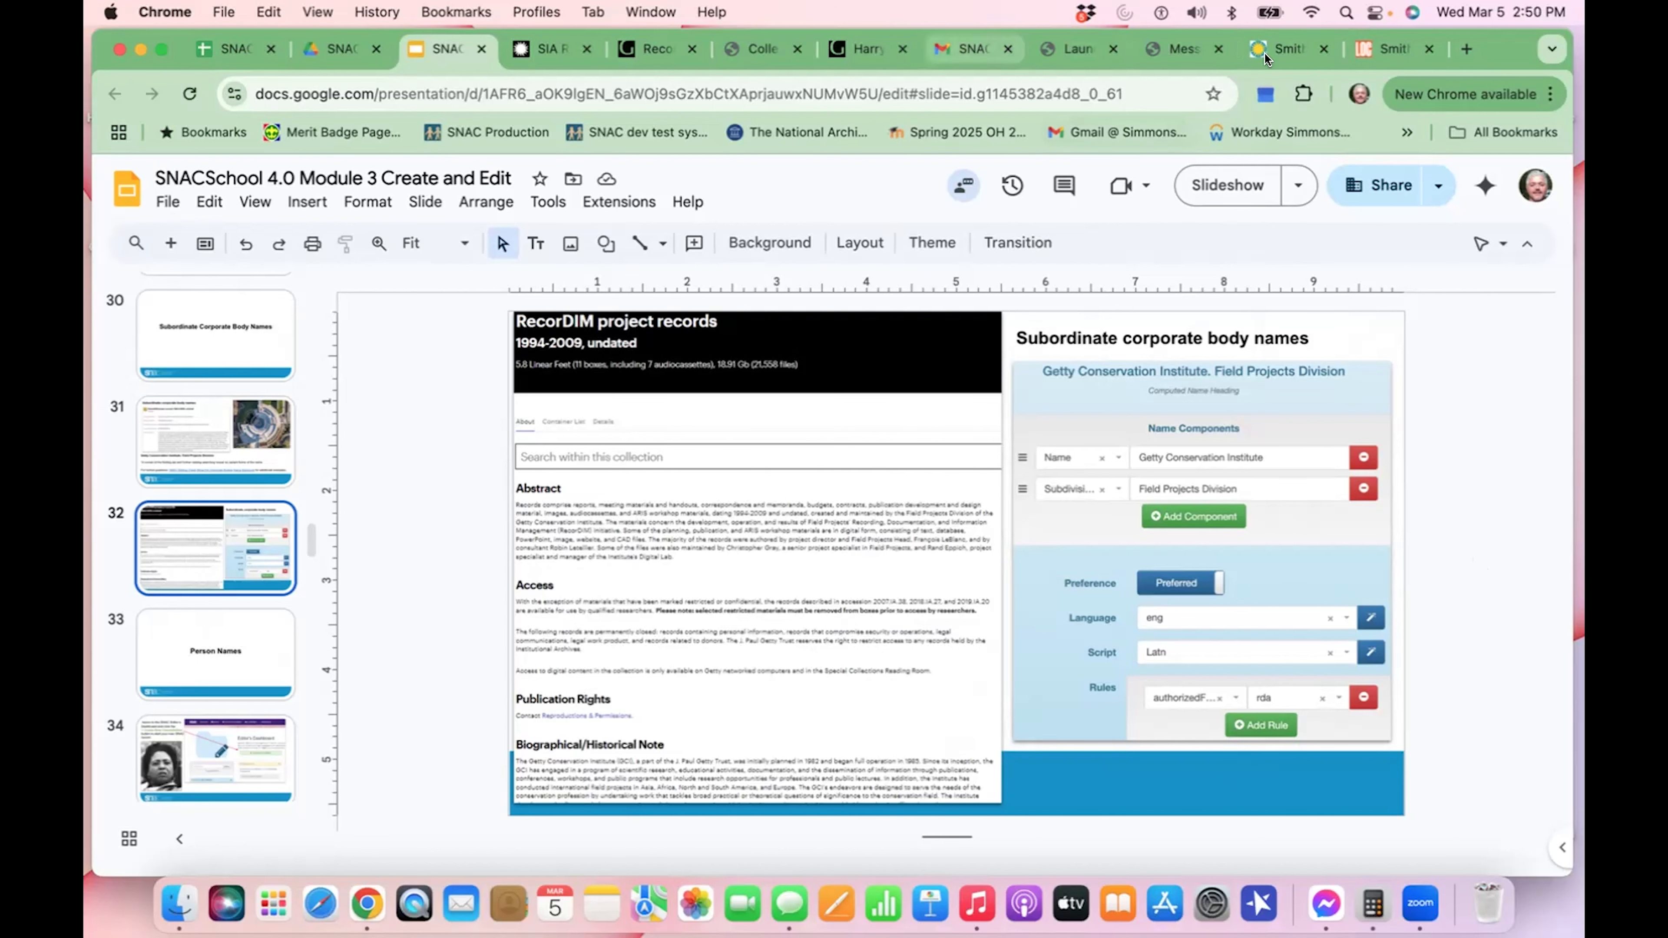
- Switch to the SNAC development site and search all entity types for "Getty Conservation Institute field projects division"
{"action": "left_click", "coordinate": [1189, 48]}
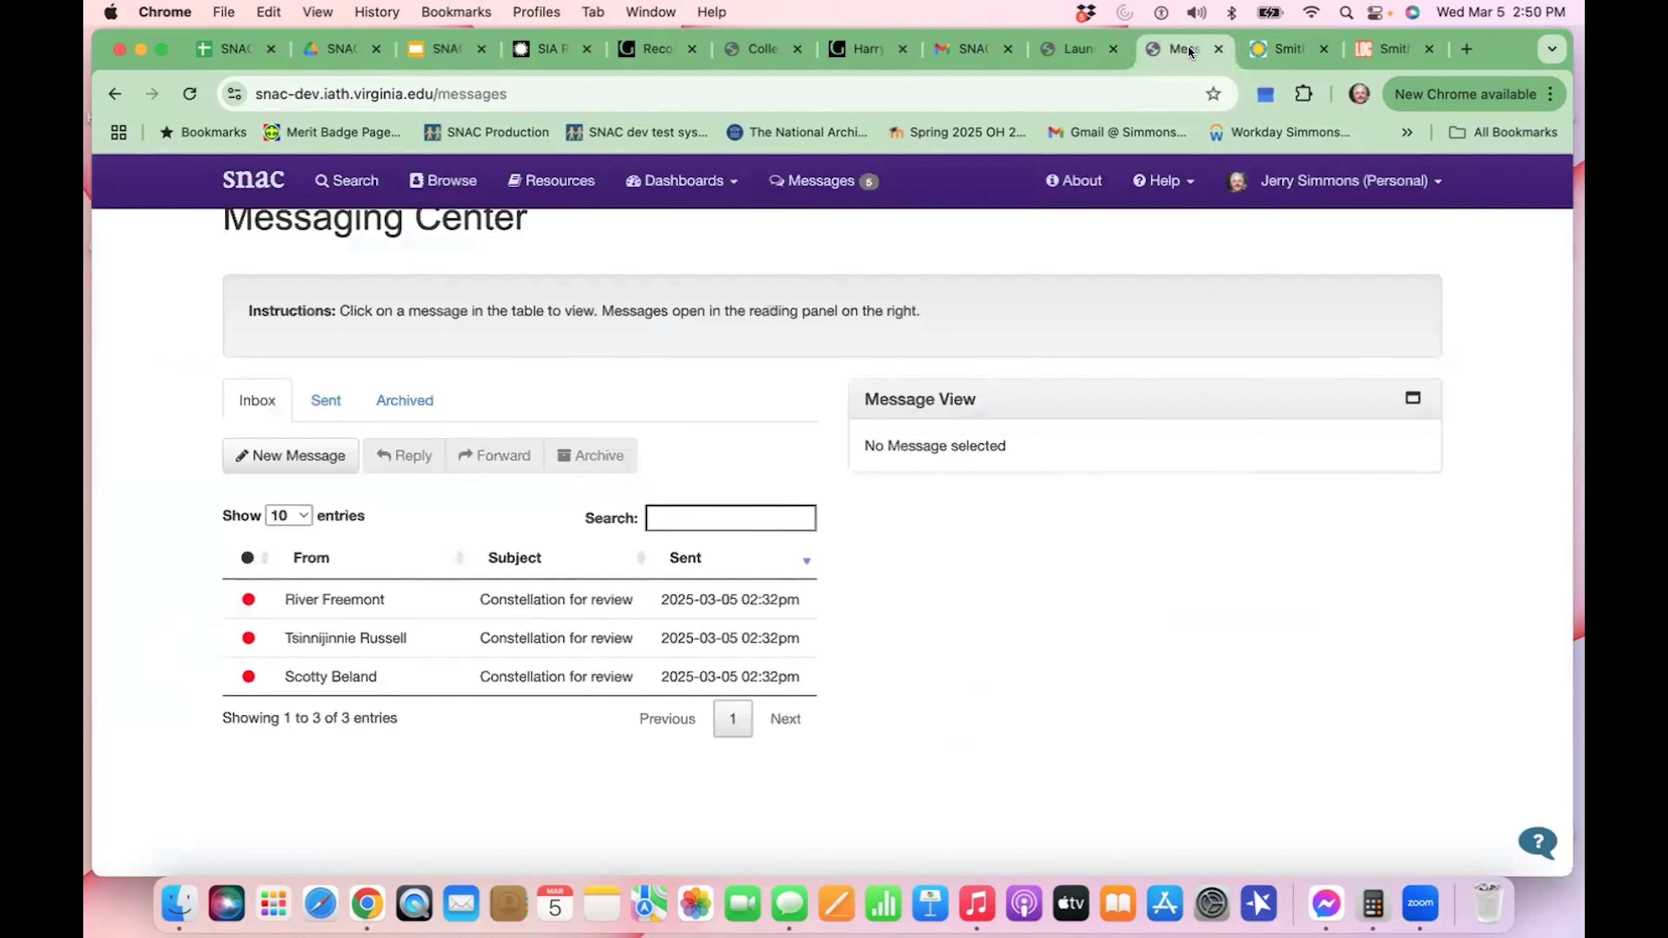
{"action": "left_click", "coordinate": [677, 183]}
{"action": "left_click", "coordinate": [685, 279]}
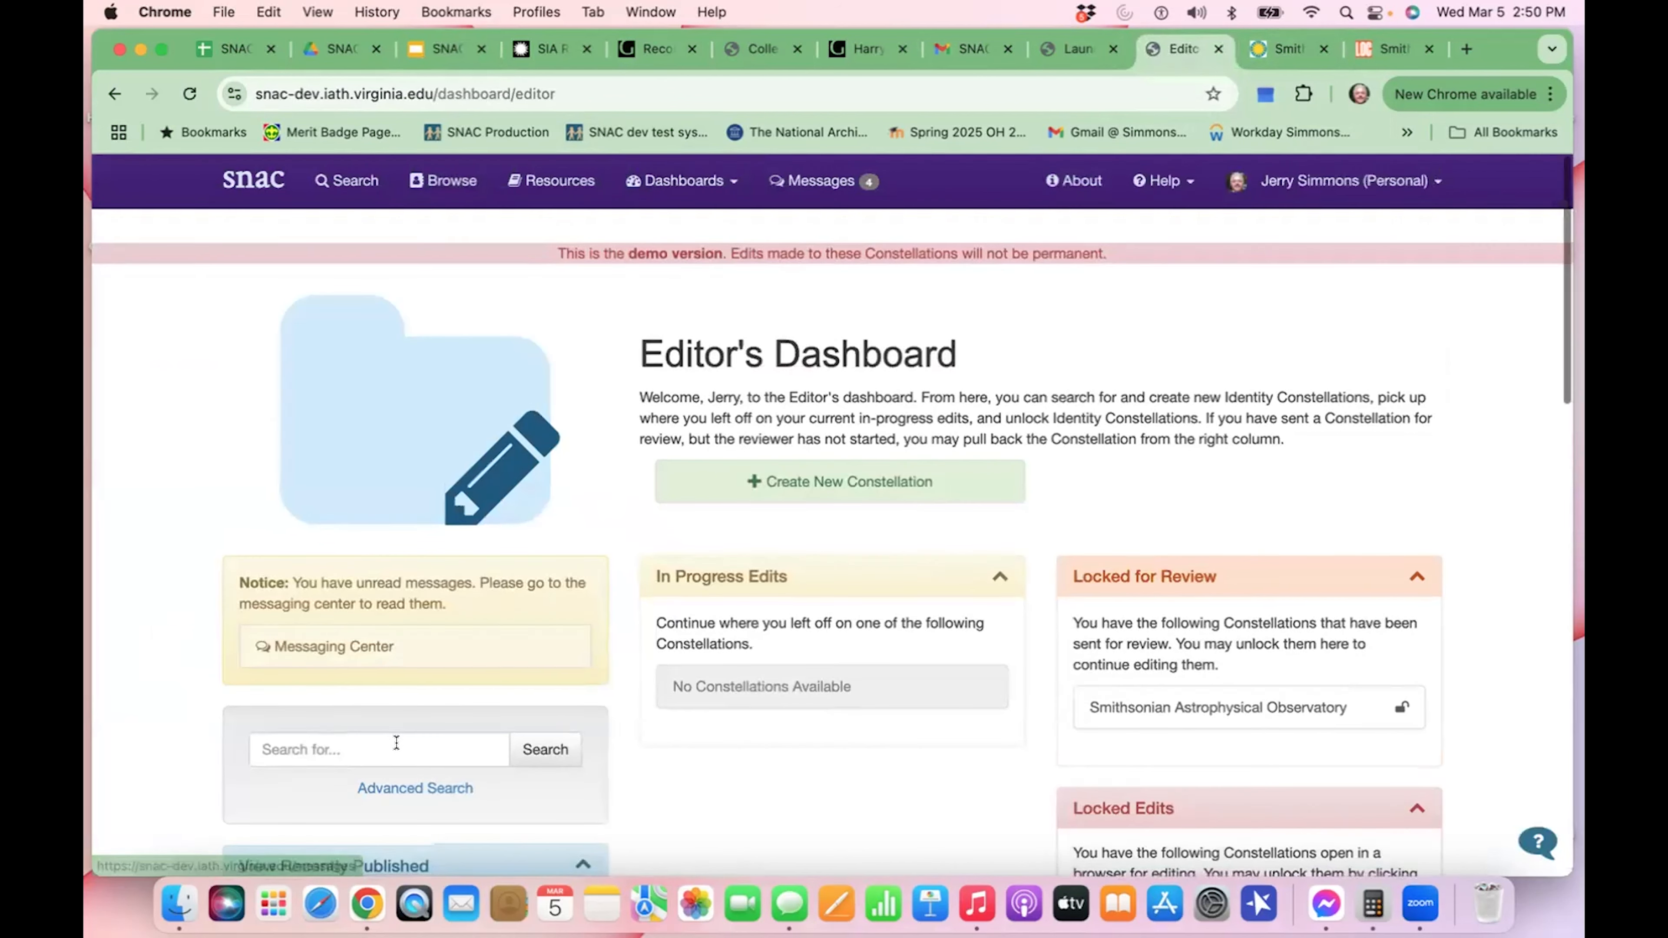
{"action": "scroll", "coordinate": [397, 743], "scroll_direction": "down", "scroll_amount": 1}
{"action": "left_click", "coordinate": [346, 181]}
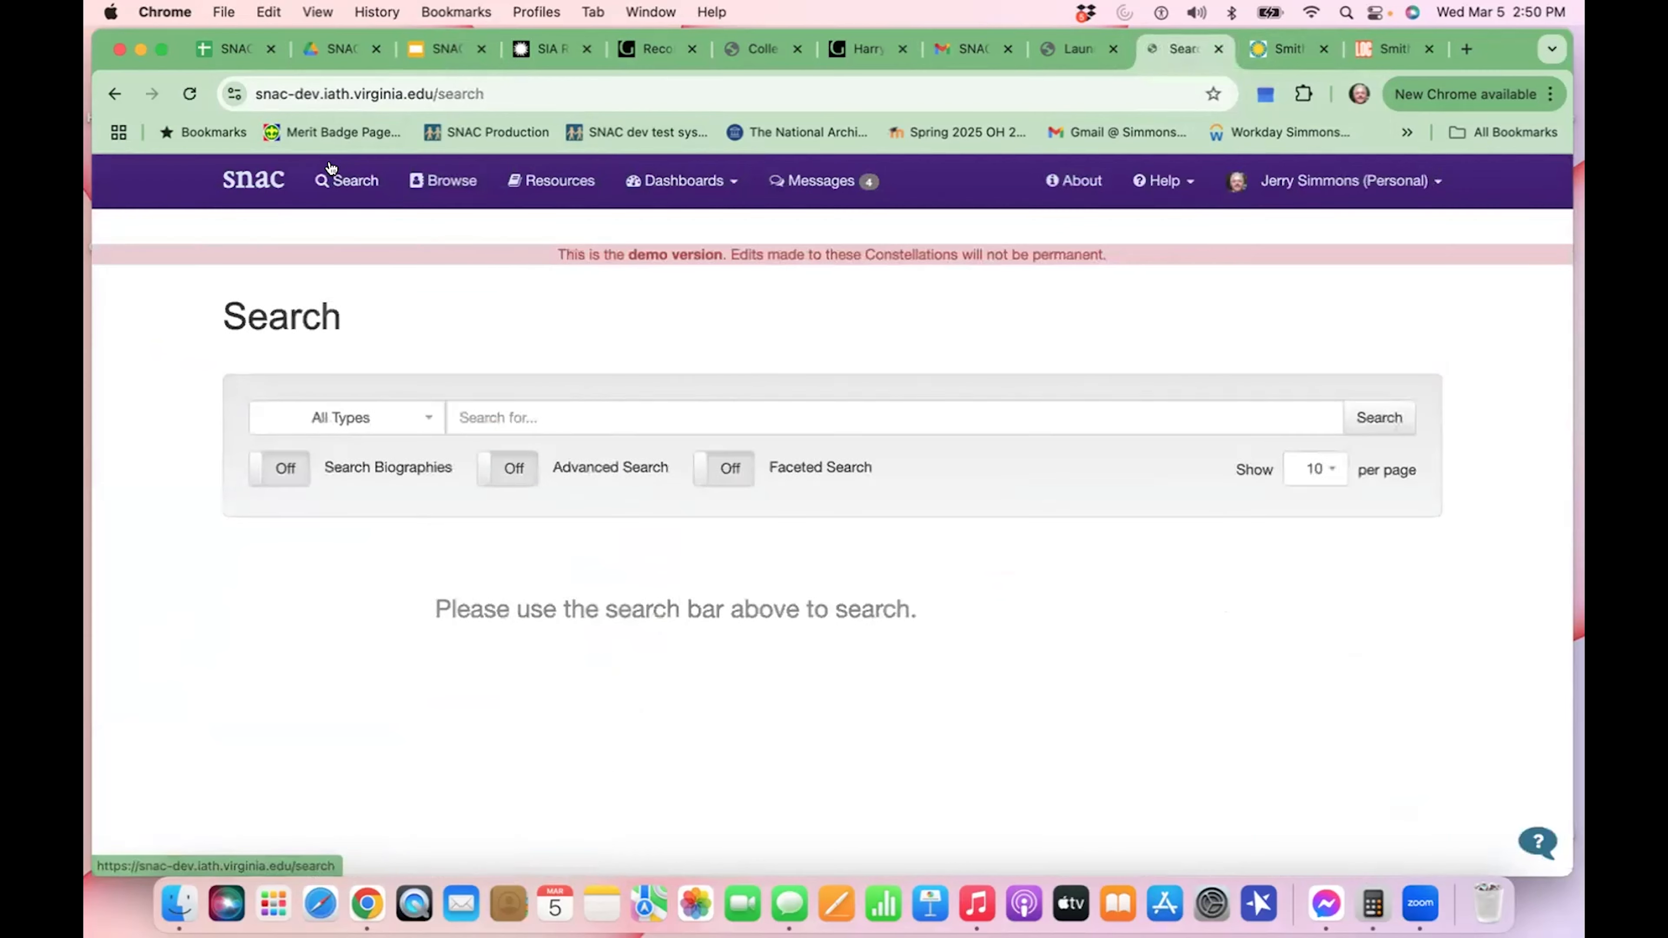
{"action": "left_click", "coordinate": [541, 417]}
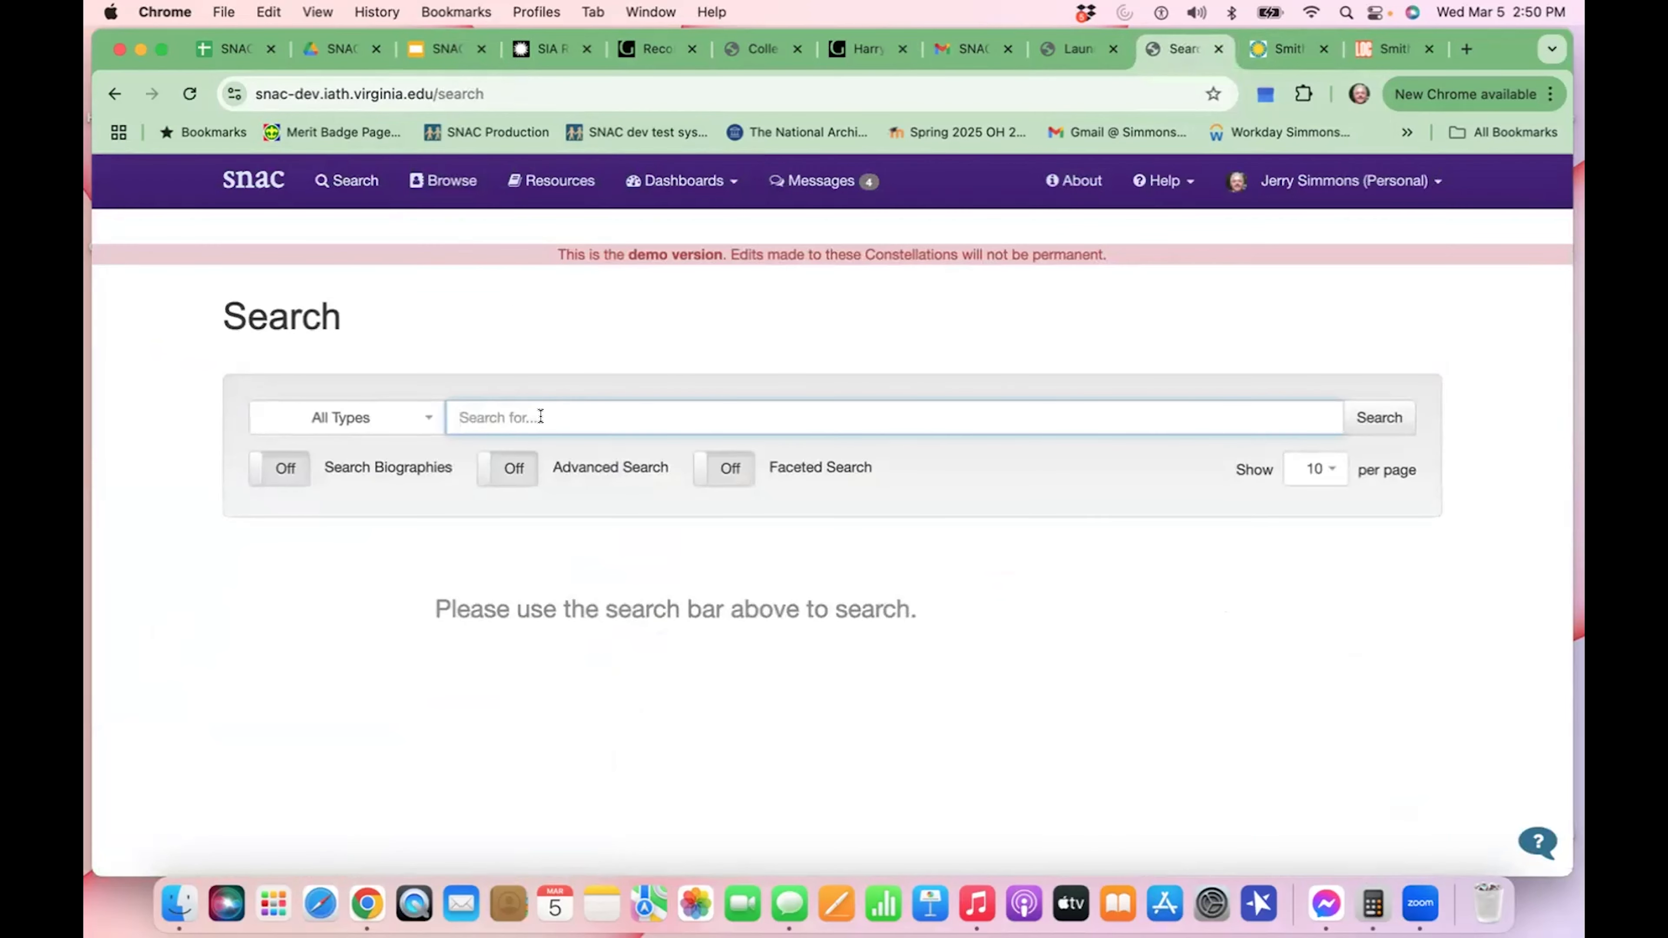
{"action": "type", "text": "Getty "}
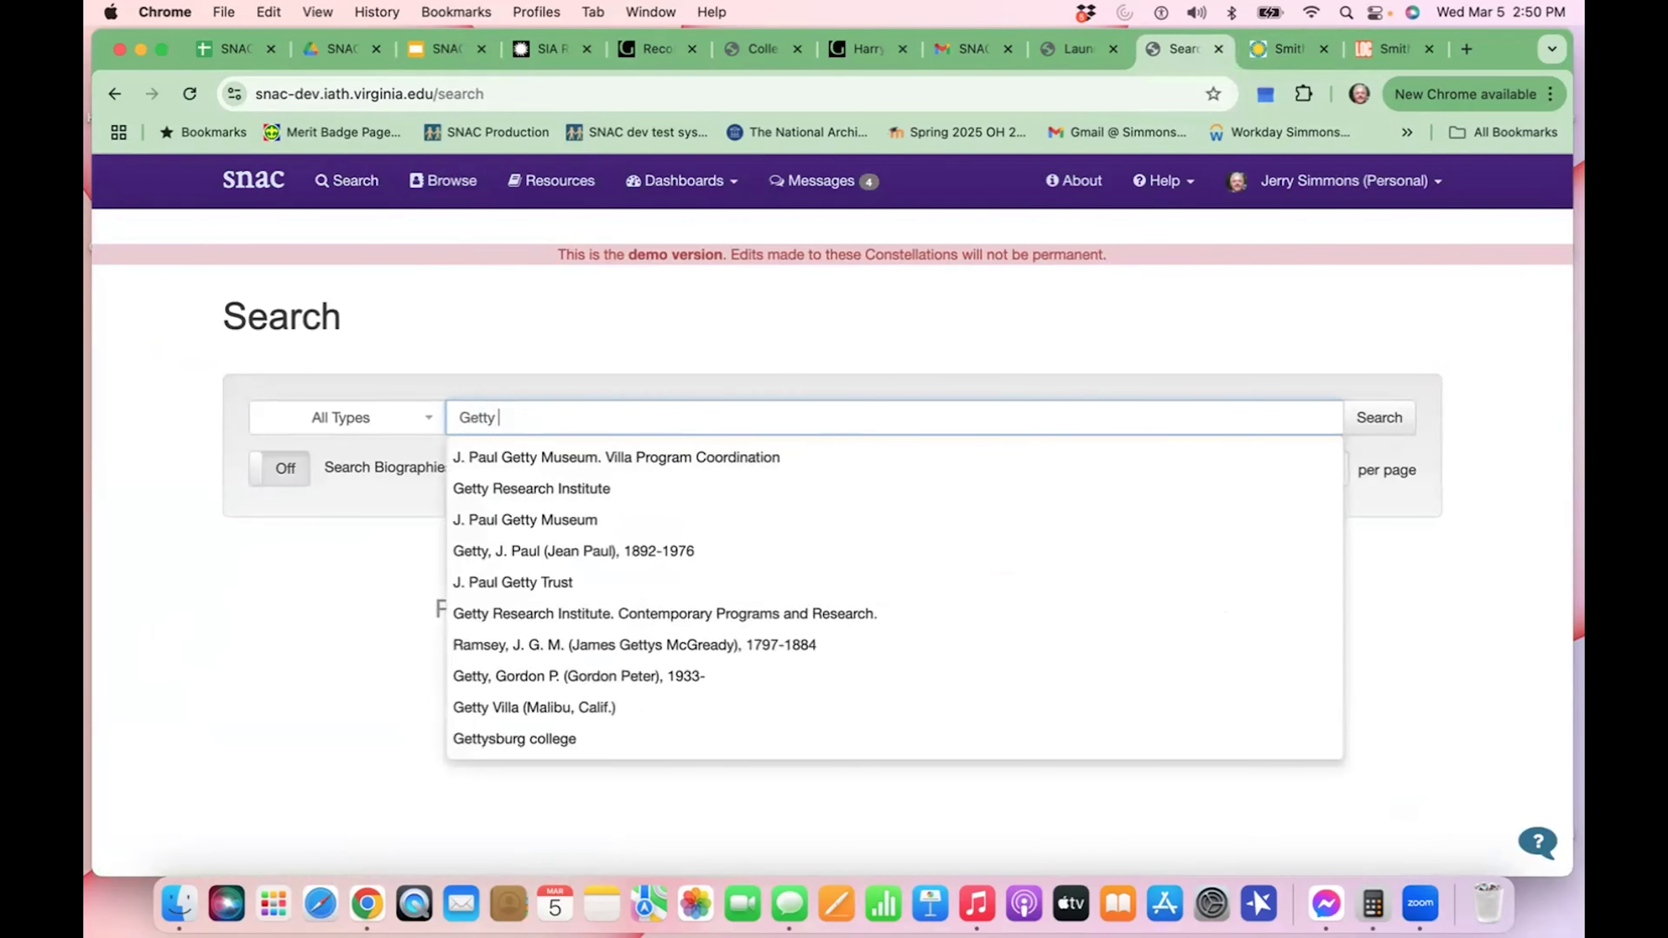
{"action": "type", "text": "Conservation"}
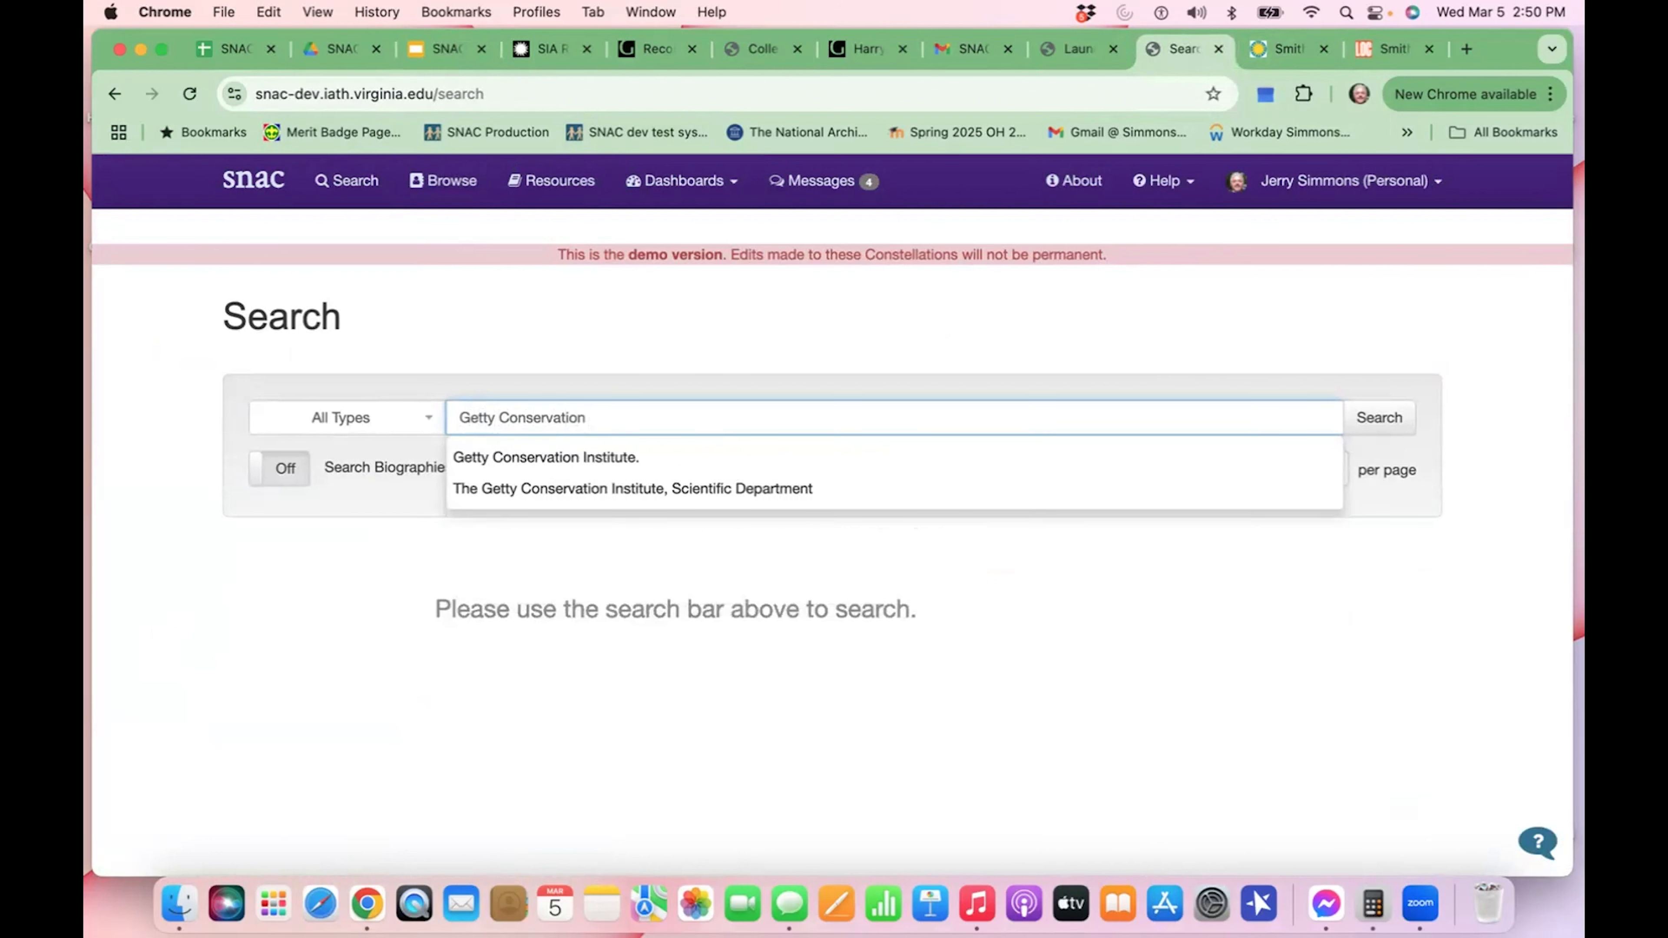
{"action": "left_click", "coordinate": [531, 444]}
{"action": "type", "text": "field"}
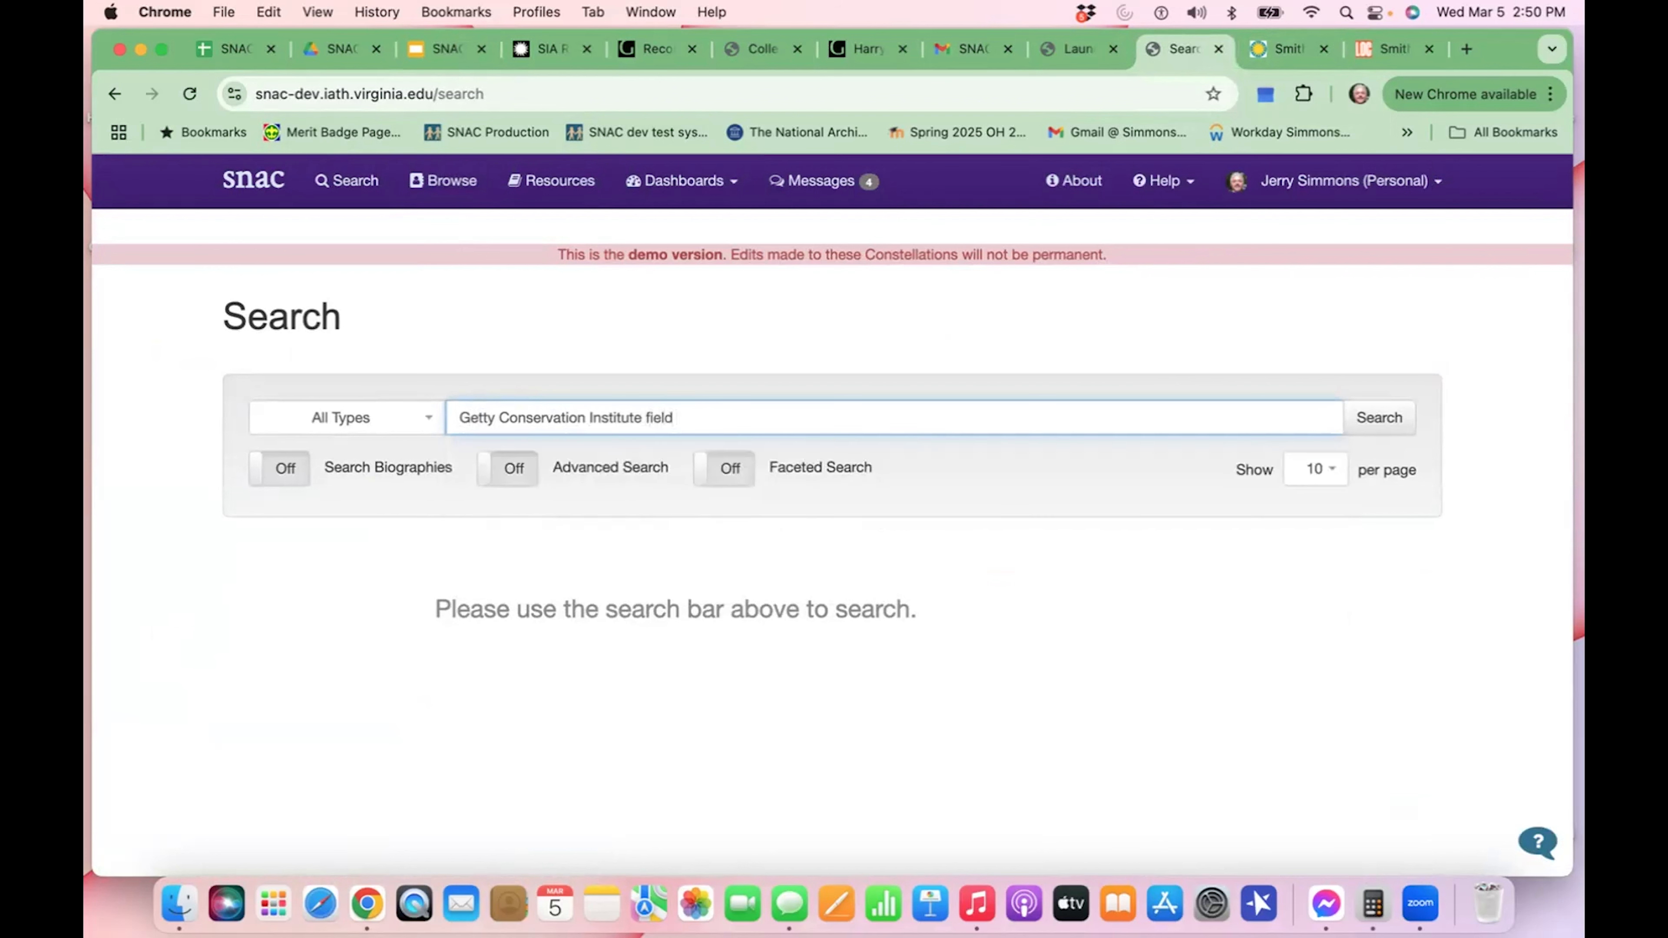
{"action": "type", "text": " projects division"}
{"action": "key", "text": "Return"}
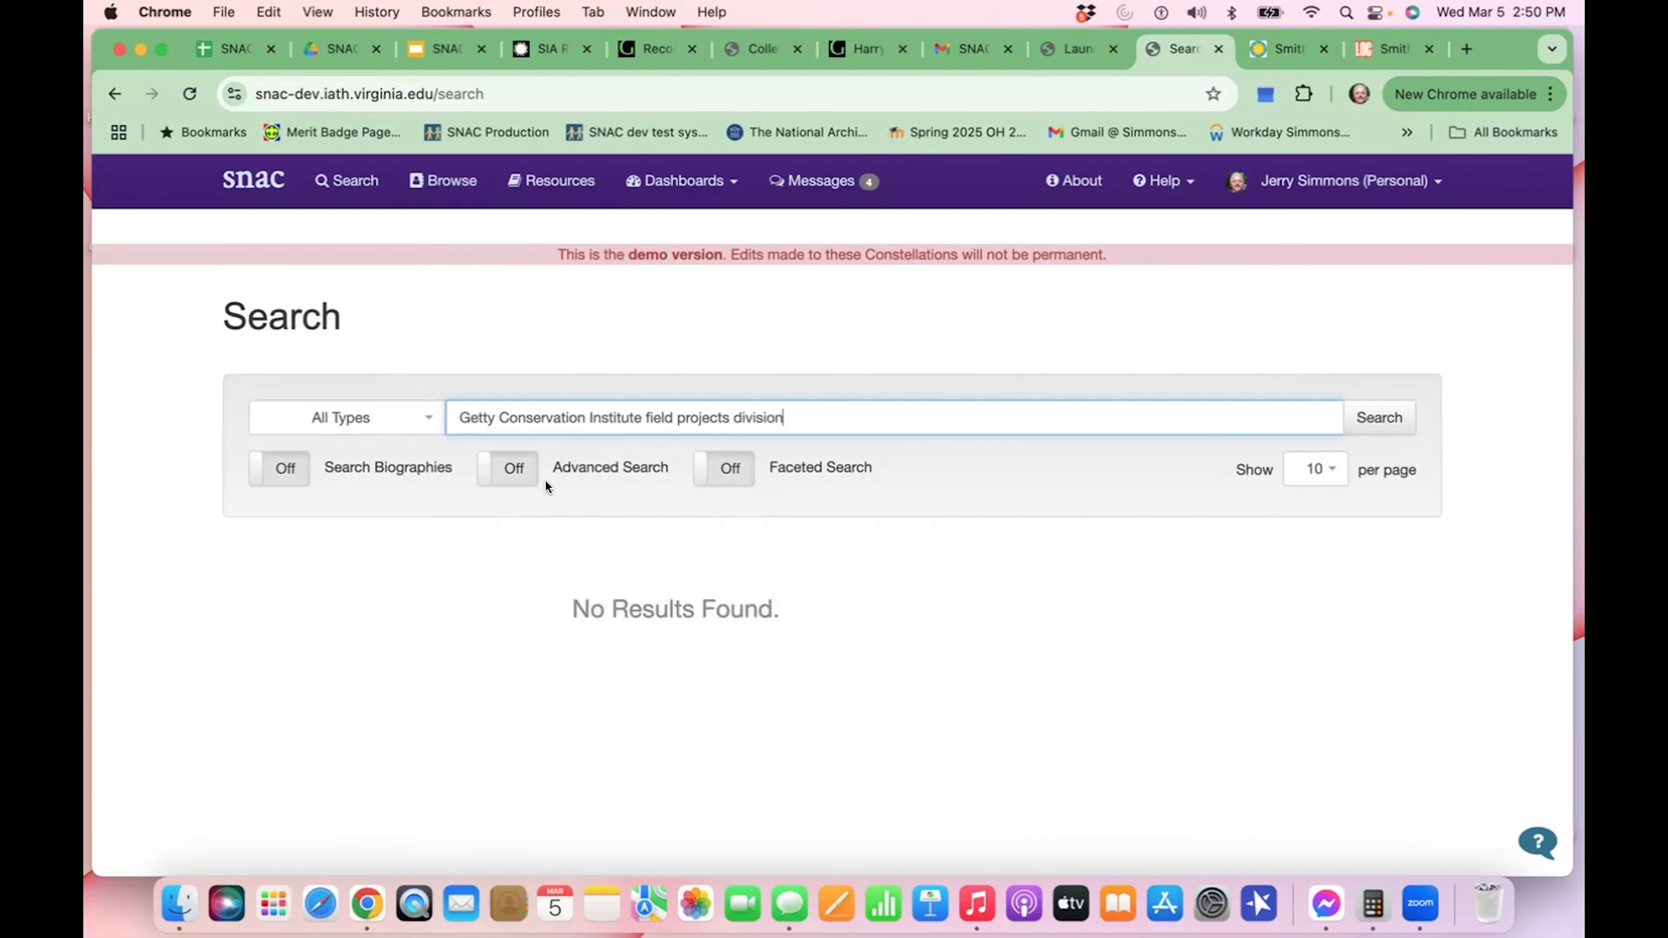
- Copy the search phrase into SNAC's Browse index and check the neighbouring Getty name entries for an existing constellation
{"action": "triple_click", "coordinate": [504, 418]}
{"action": "key", "text": "super+c"}
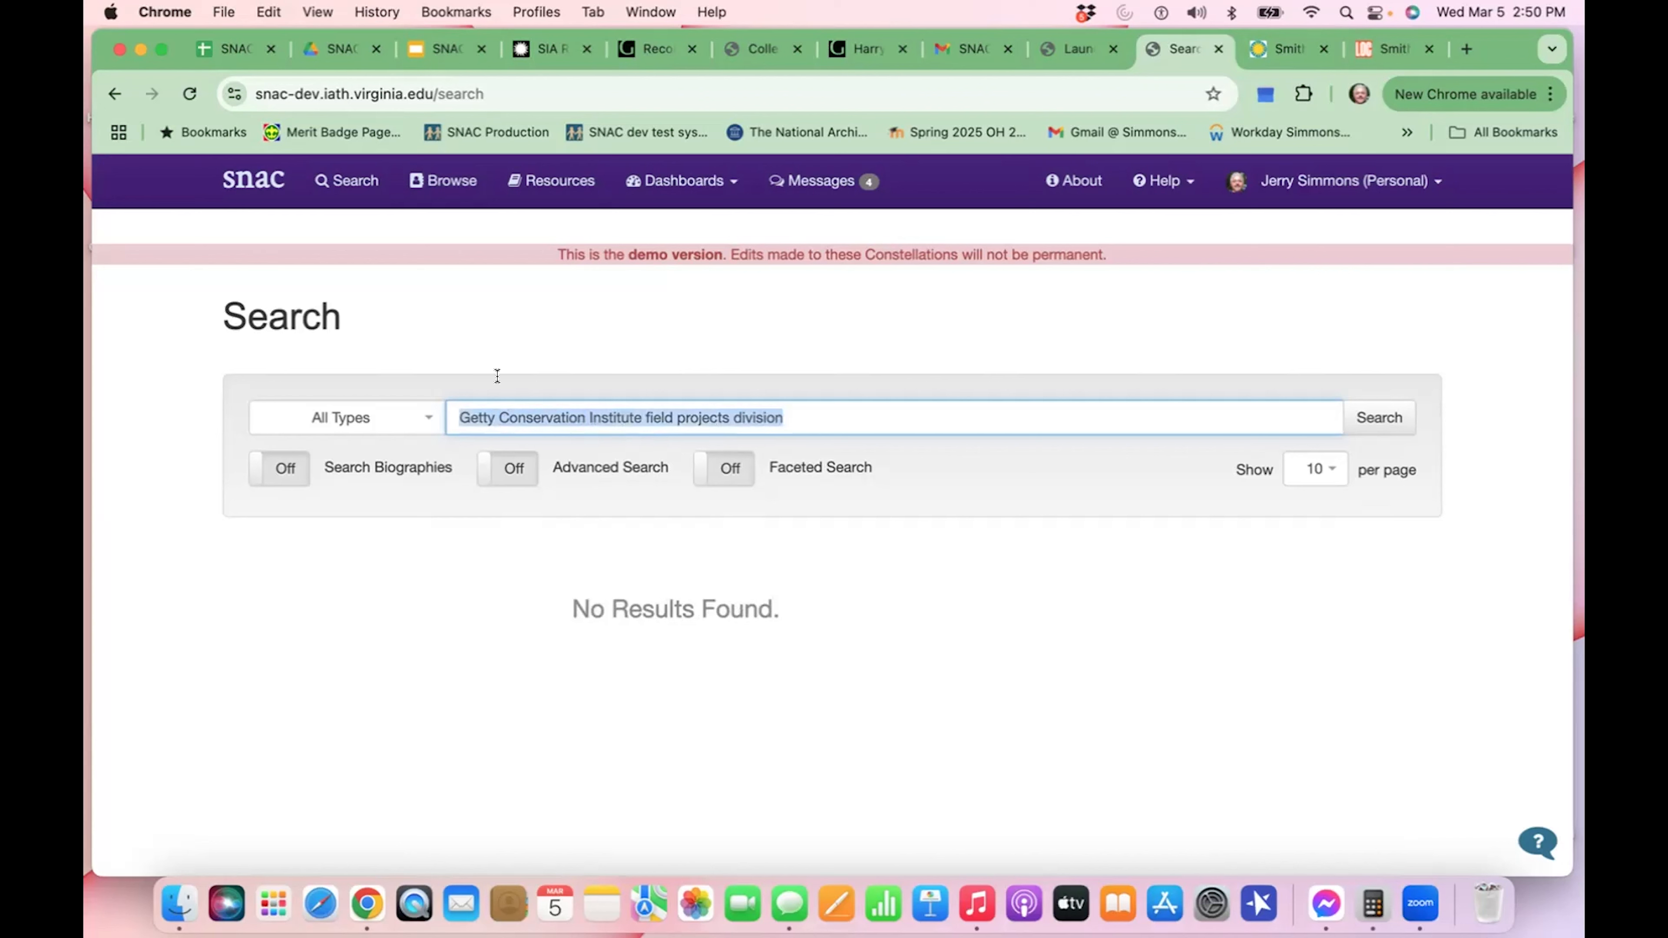
{"action": "left_click", "coordinate": [453, 182]}
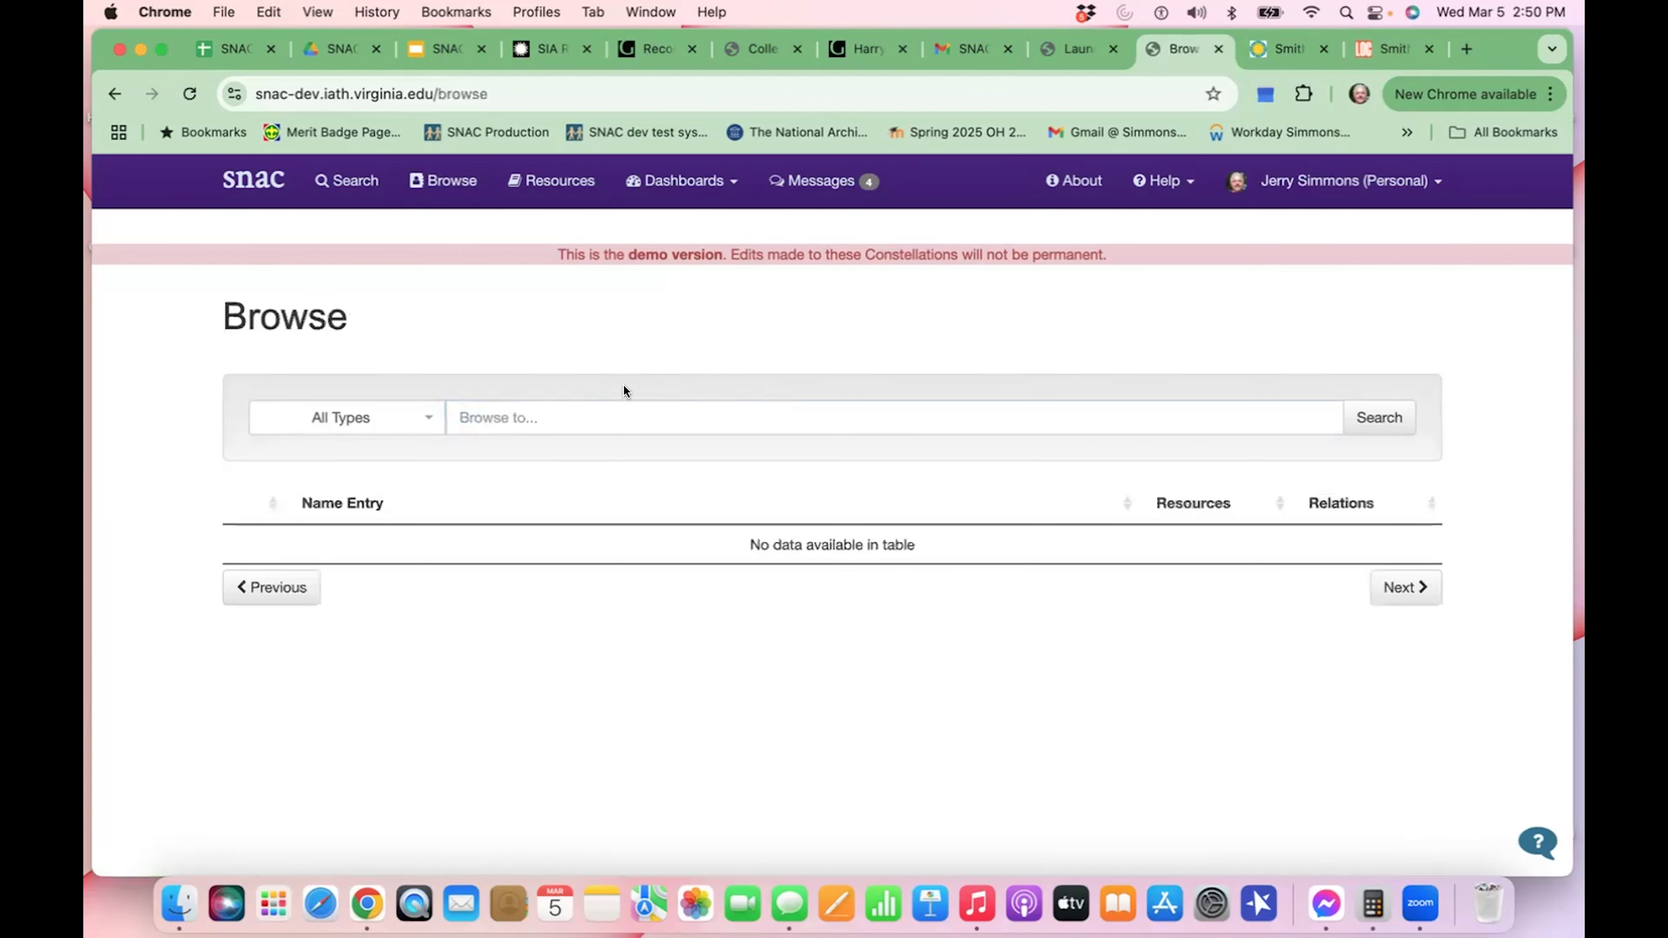
{"action": "left_click", "coordinate": [563, 424]}
{"action": "key", "text": "super+v"}
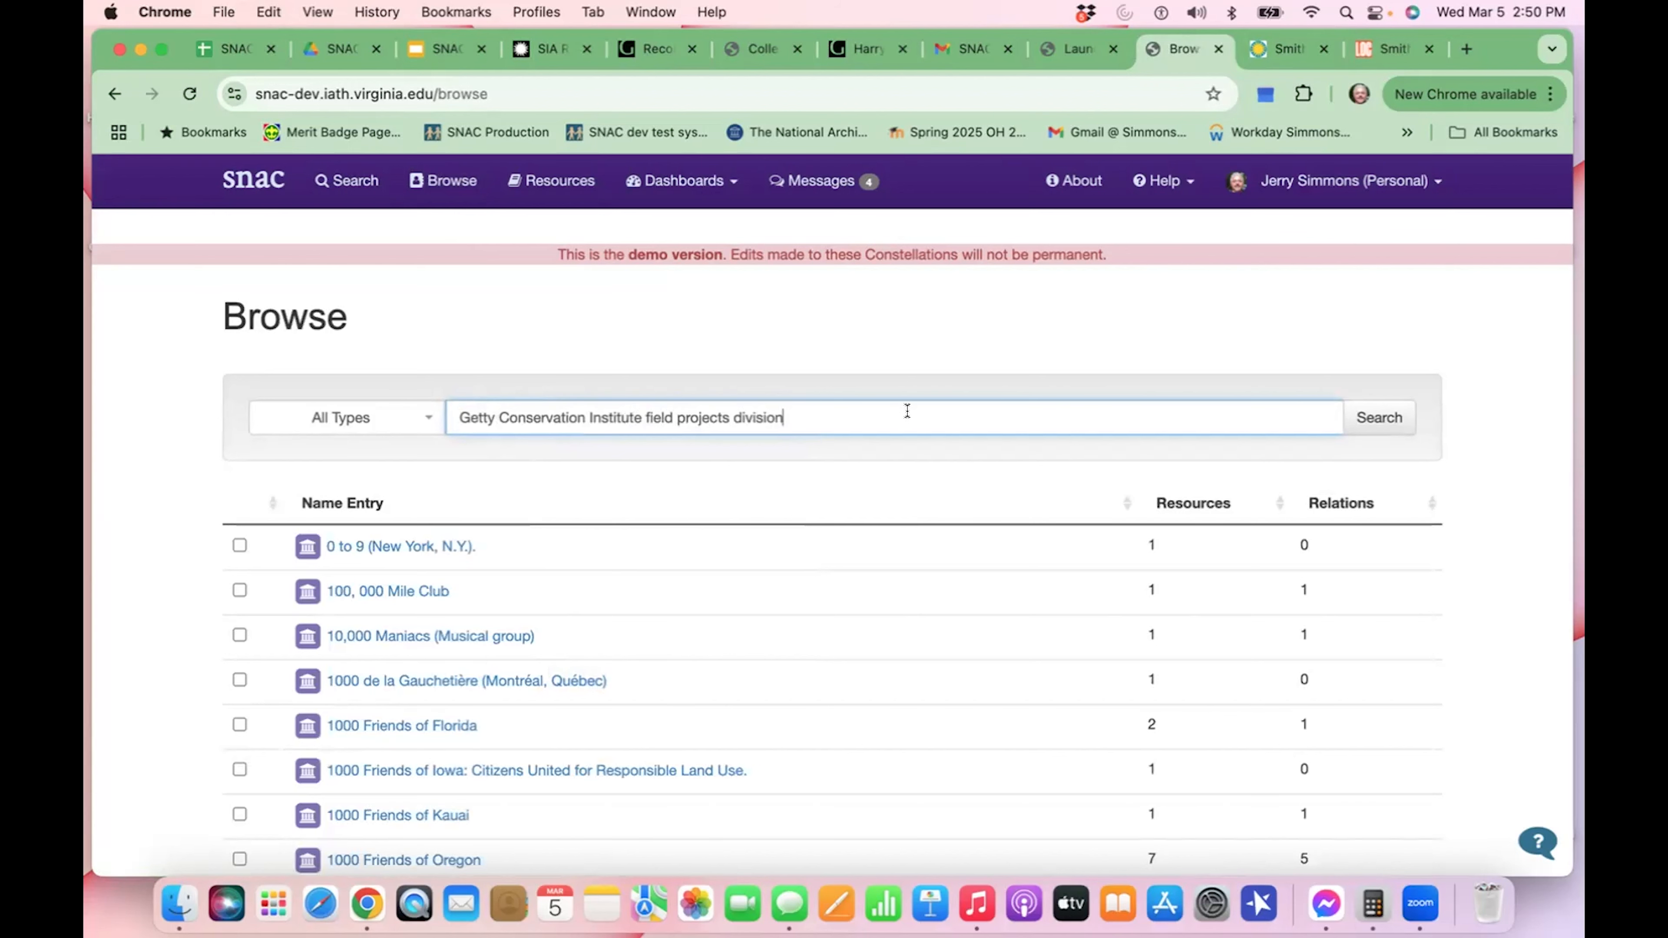
{"action": "left_click", "coordinate": [1346, 427]}
{"action": "scroll", "coordinate": [448, 526], "scroll_direction": "down", "scroll_amount": 5}
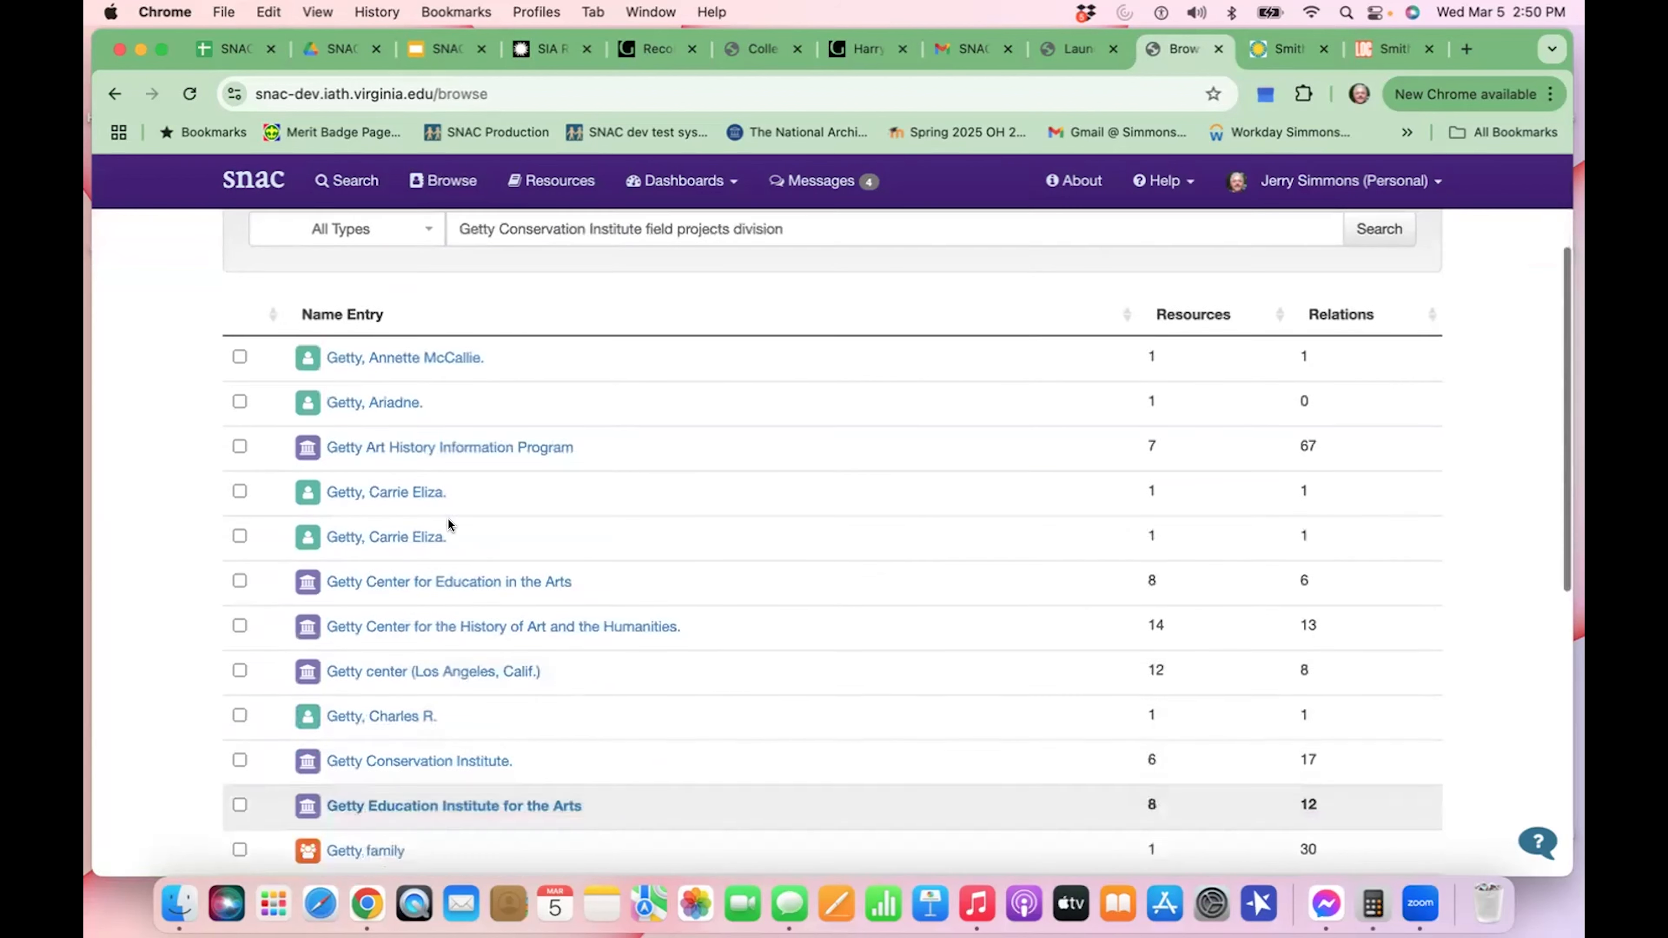
{"action": "scroll", "coordinate": [415, 532], "scroll_direction": "down", "scroll_amount": 2}
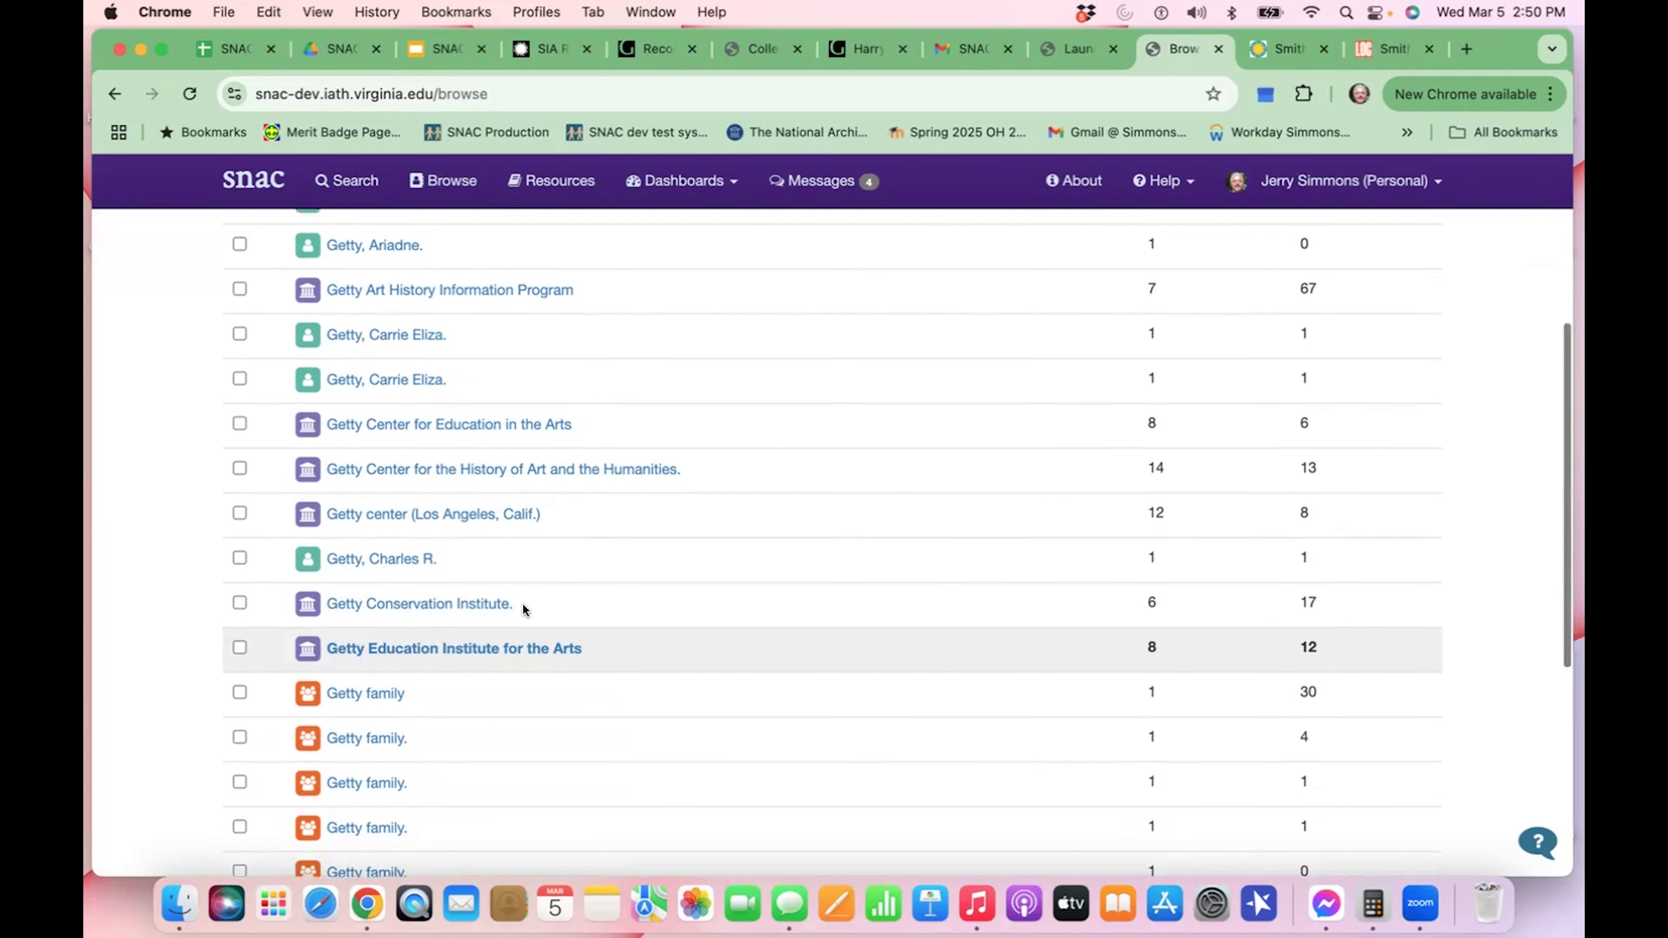
{"action": "scroll", "coordinate": [523, 605], "scroll_direction": "up", "scroll_amount": 3}
{"action": "scroll", "coordinate": [523, 602], "scroll_direction": "up", "scroll_amount": 1}
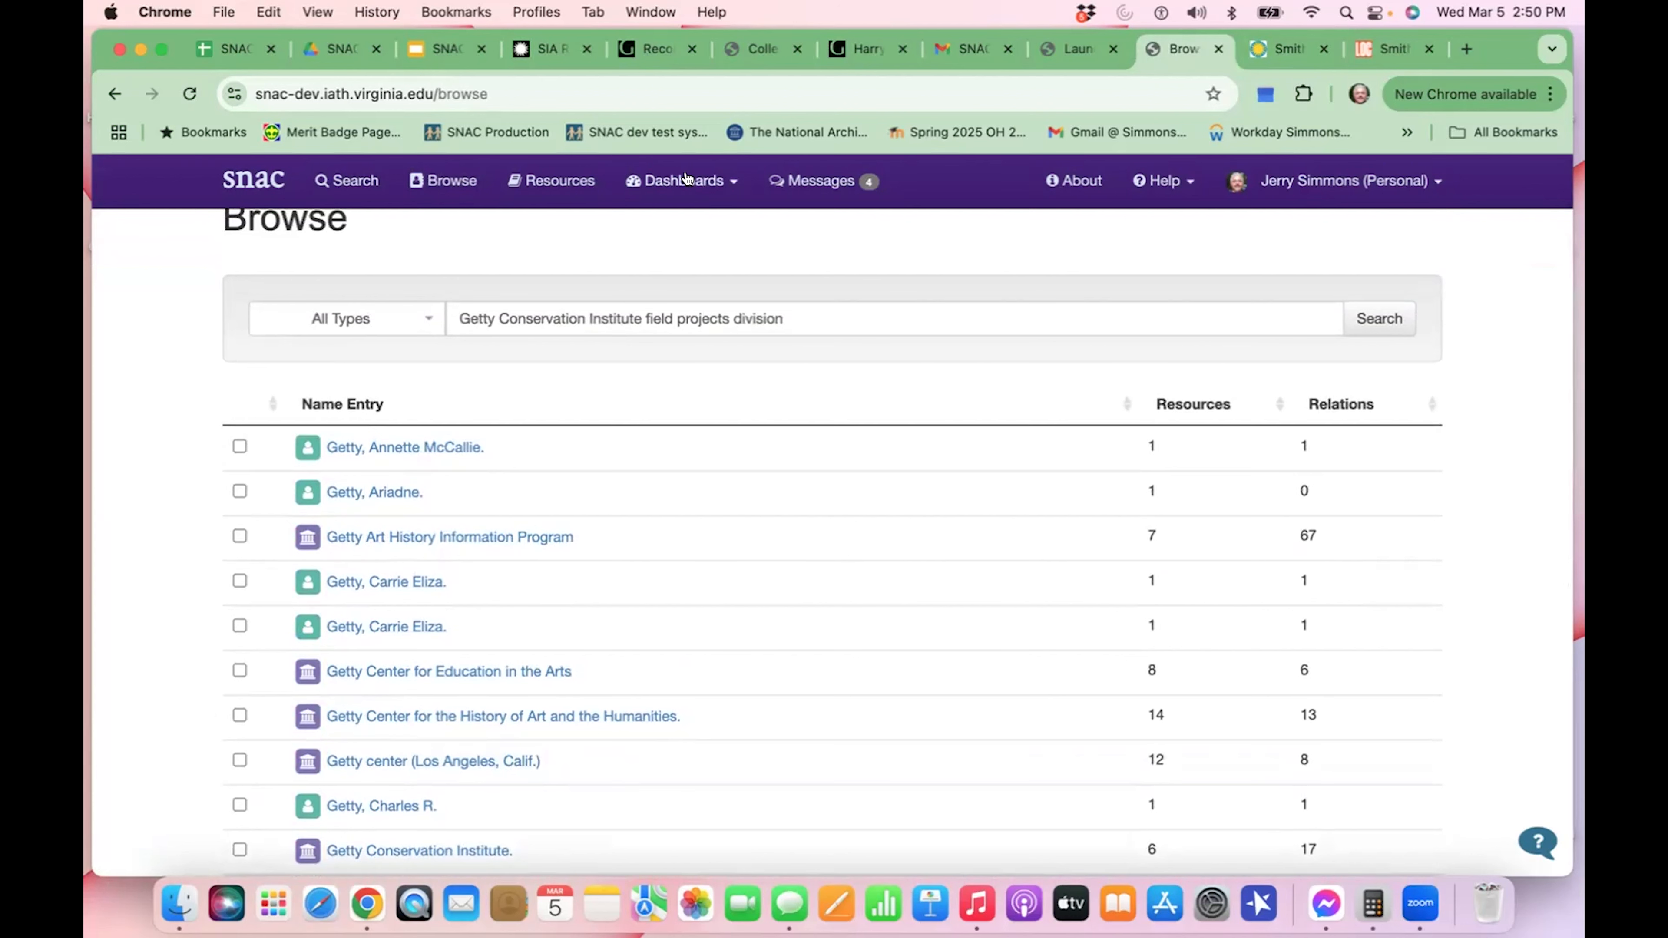
- Start a new constellation from the Editor's Dashboard and set its entity type to corporateBody
{"action": "left_click", "coordinate": [733, 181]}
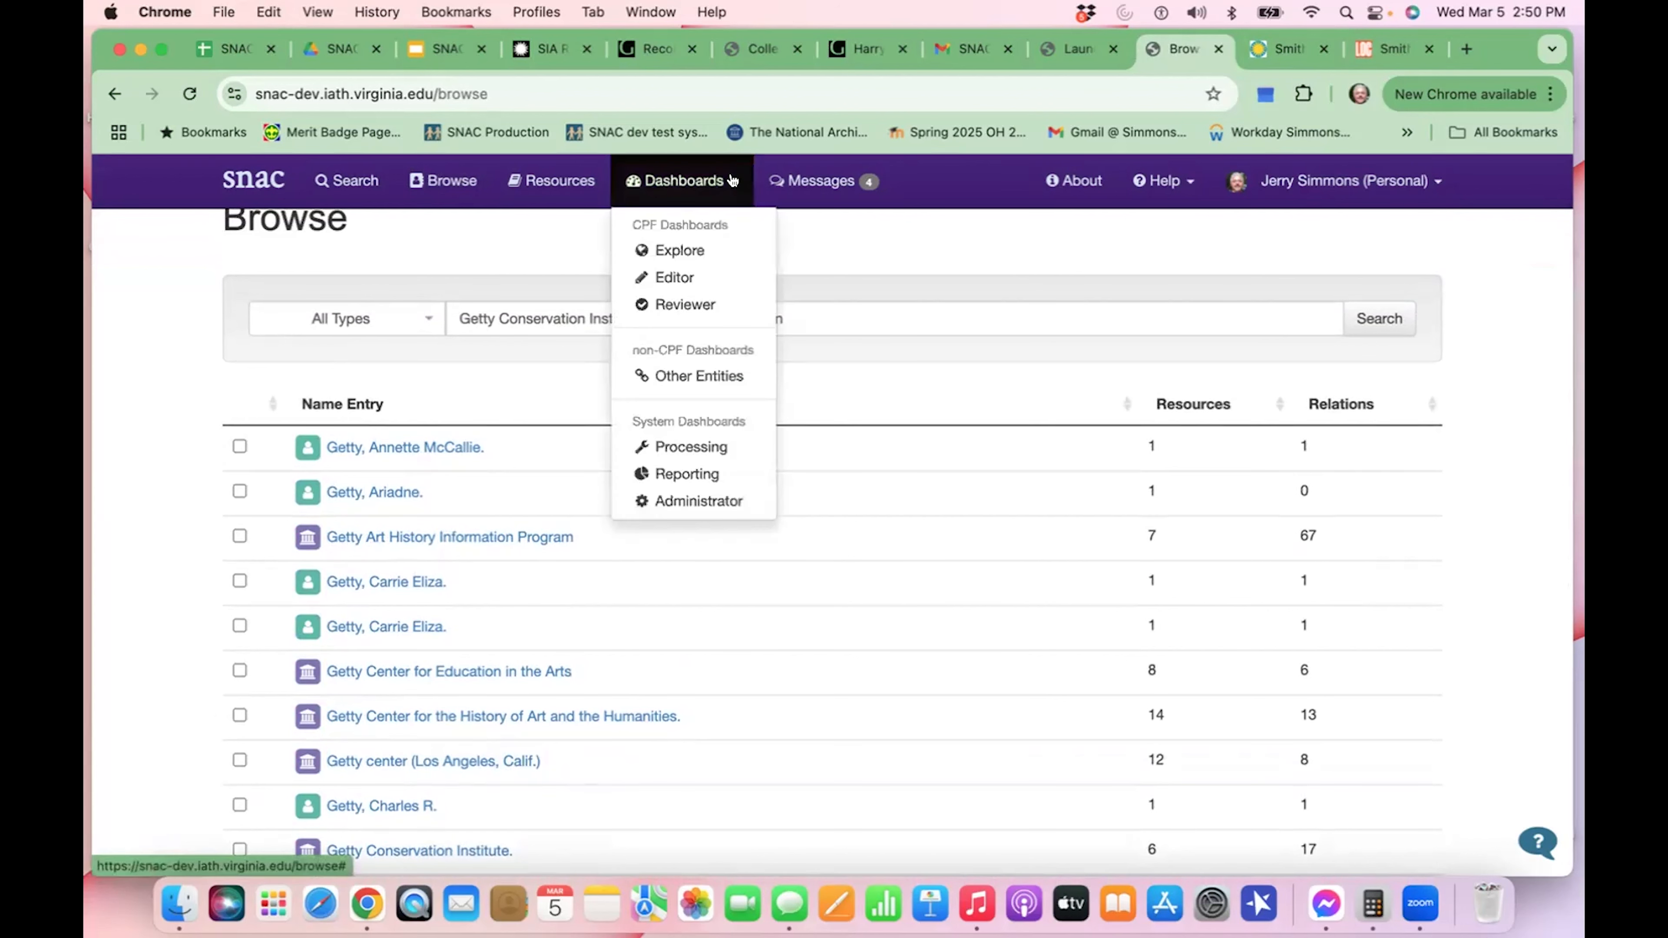
{"action": "left_click", "coordinate": [706, 270]}
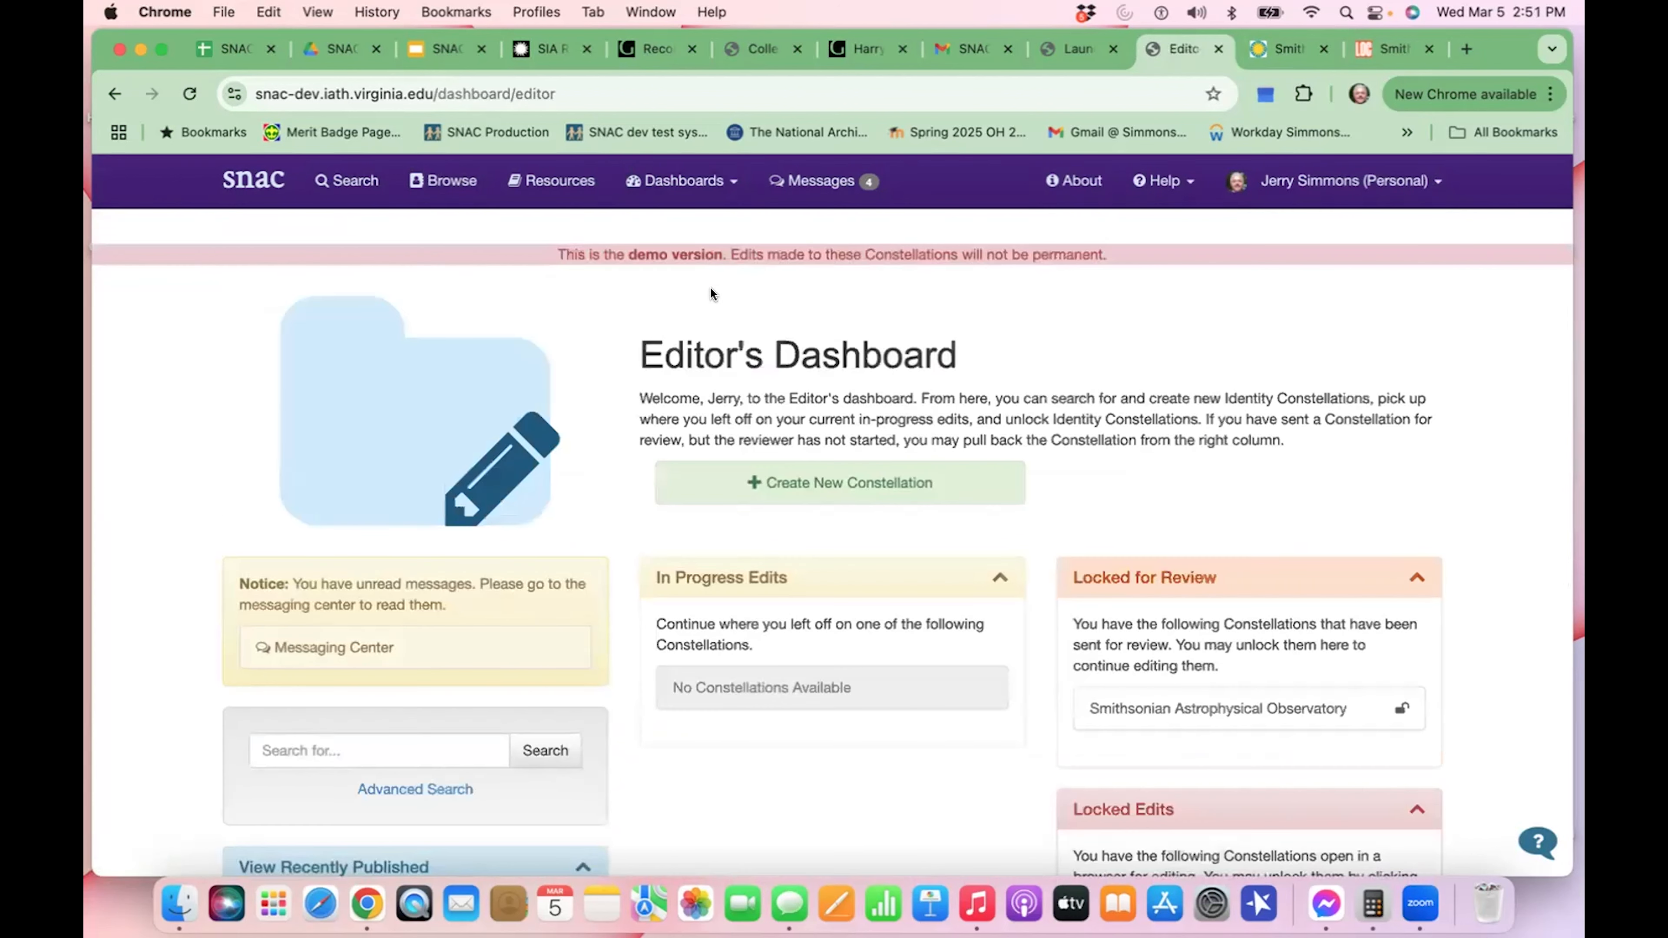
{"action": "left_click", "coordinate": [835, 486]}
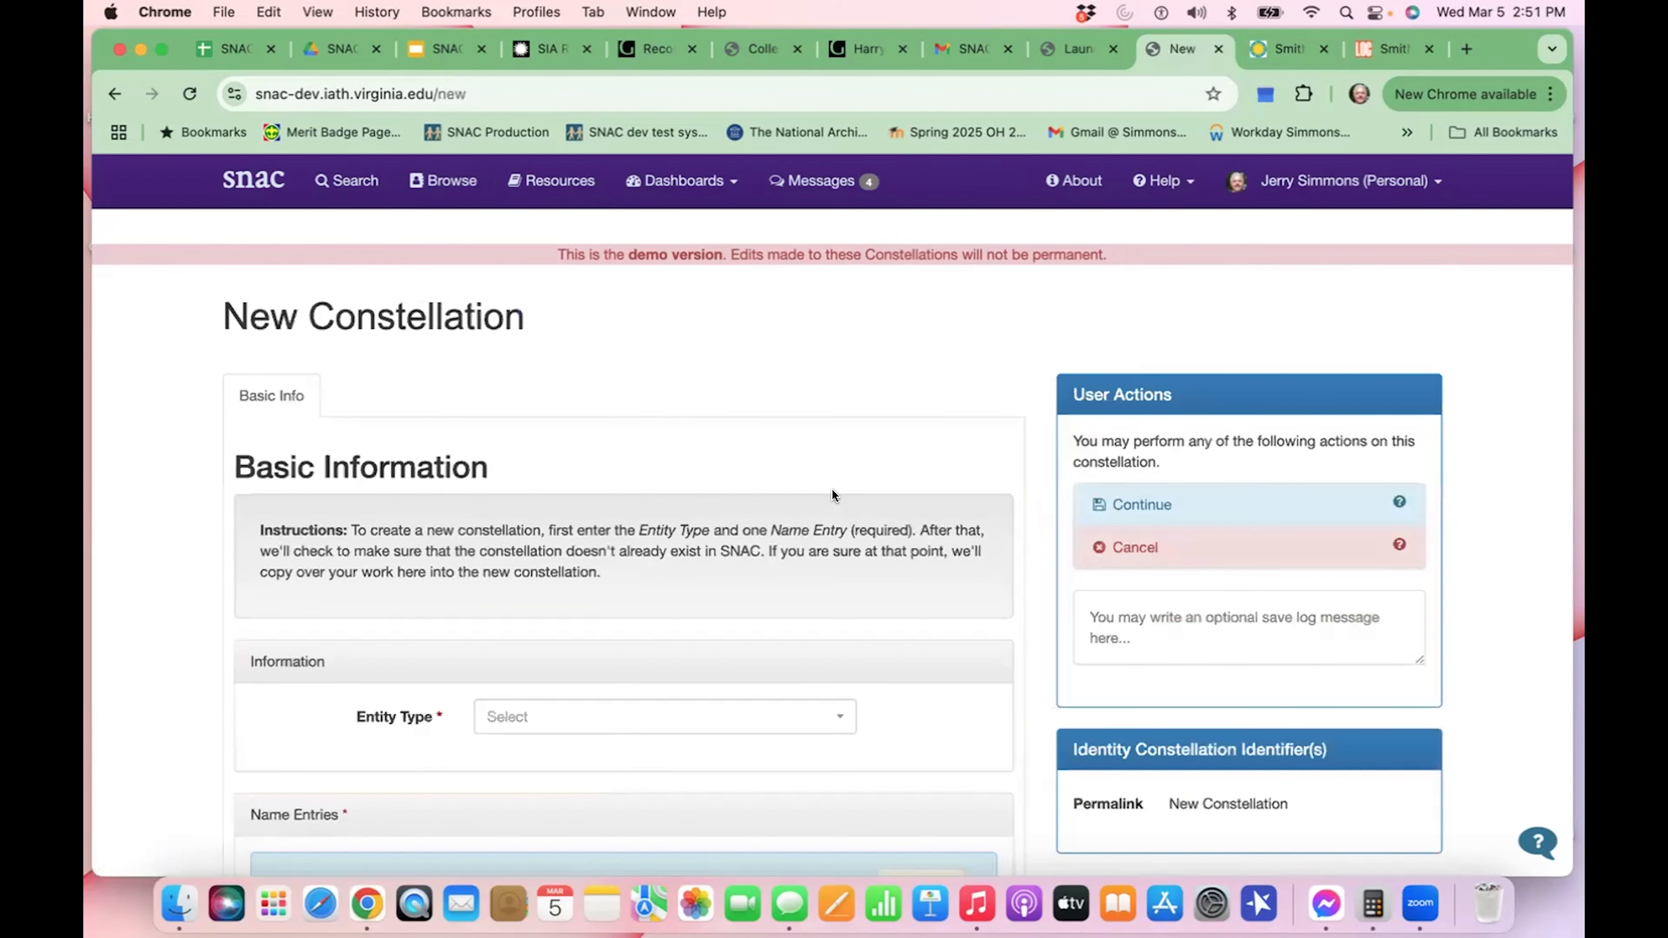
{"action": "scroll", "coordinate": [832, 496], "scroll_direction": "down", "scroll_amount": 2}
{"action": "scroll", "coordinate": [832, 491], "scroll_direction": "down", "scroll_amount": 3}
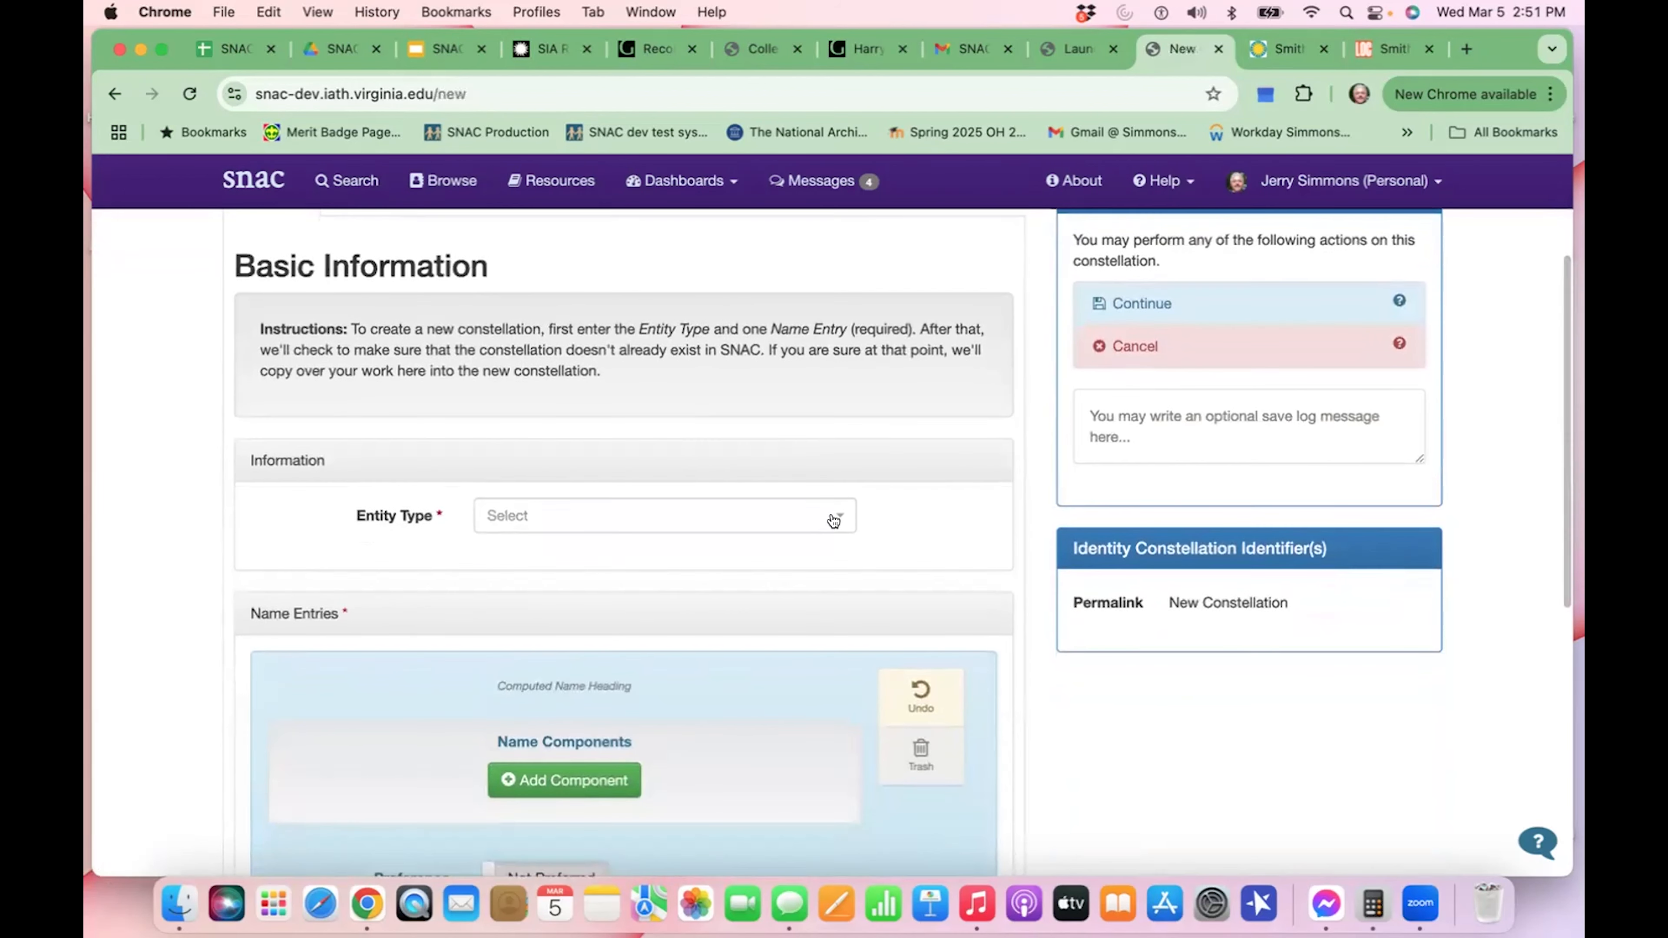
{"action": "left_click", "coordinate": [838, 519]}
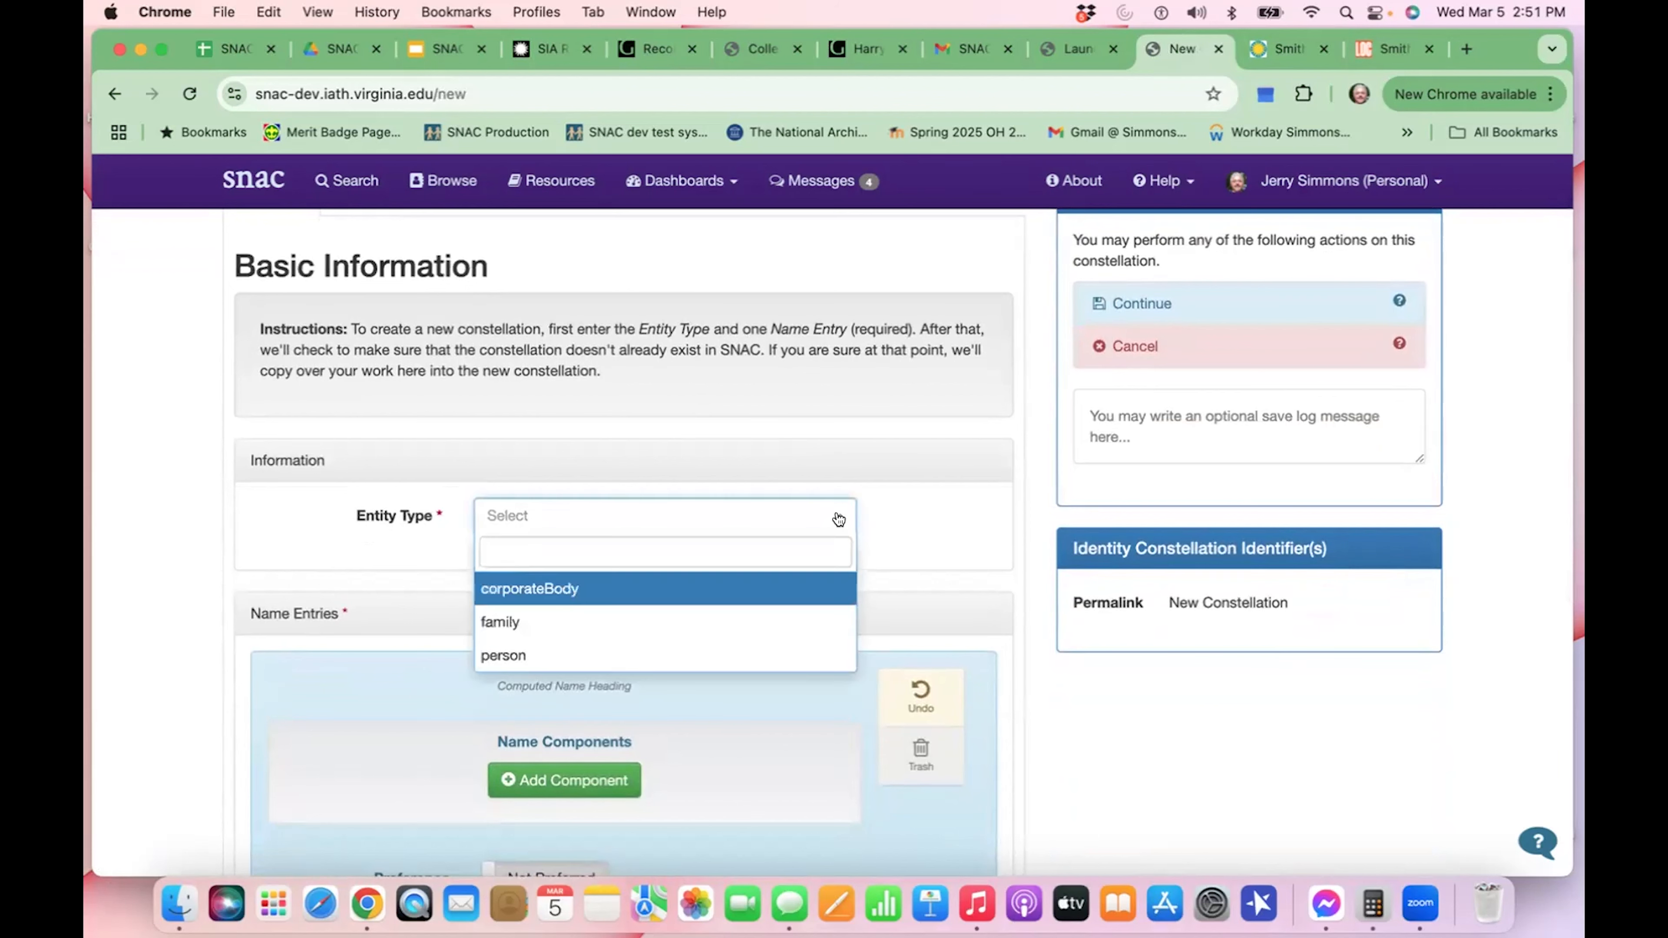
{"action": "left_click", "coordinate": [644, 589]}
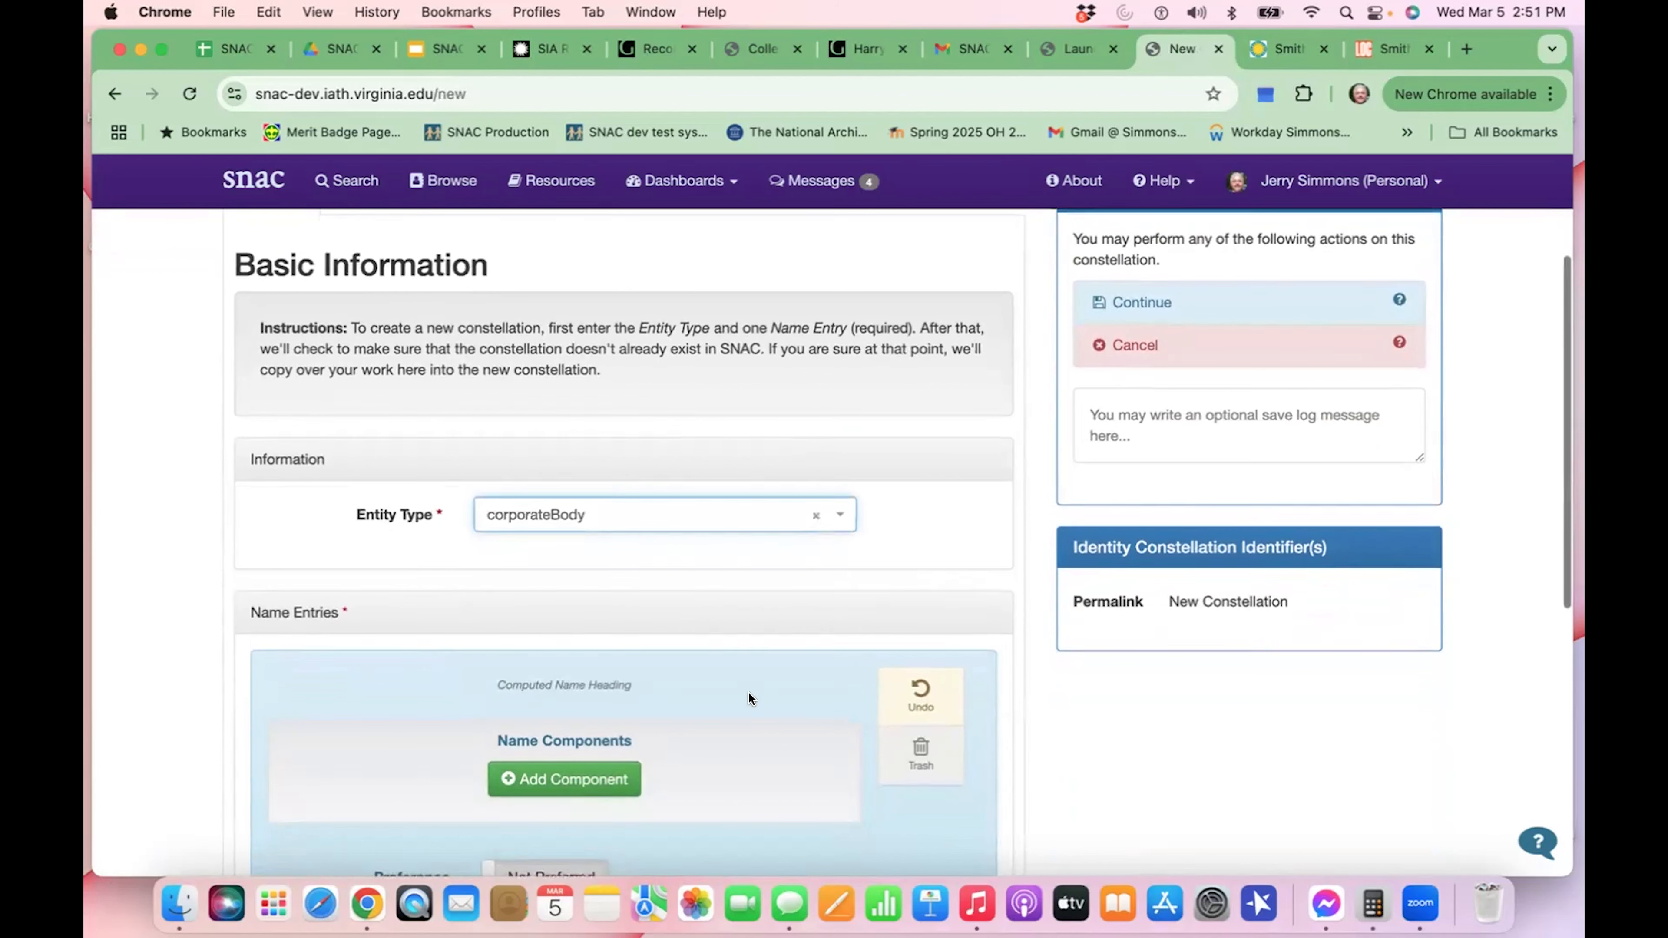
- Add a name component of type Name with the value "Getty Conservation Institute" to the new constellation's name entry
{"action": "scroll", "coordinate": [748, 691], "scroll_direction": "down", "scroll_amount": 5}
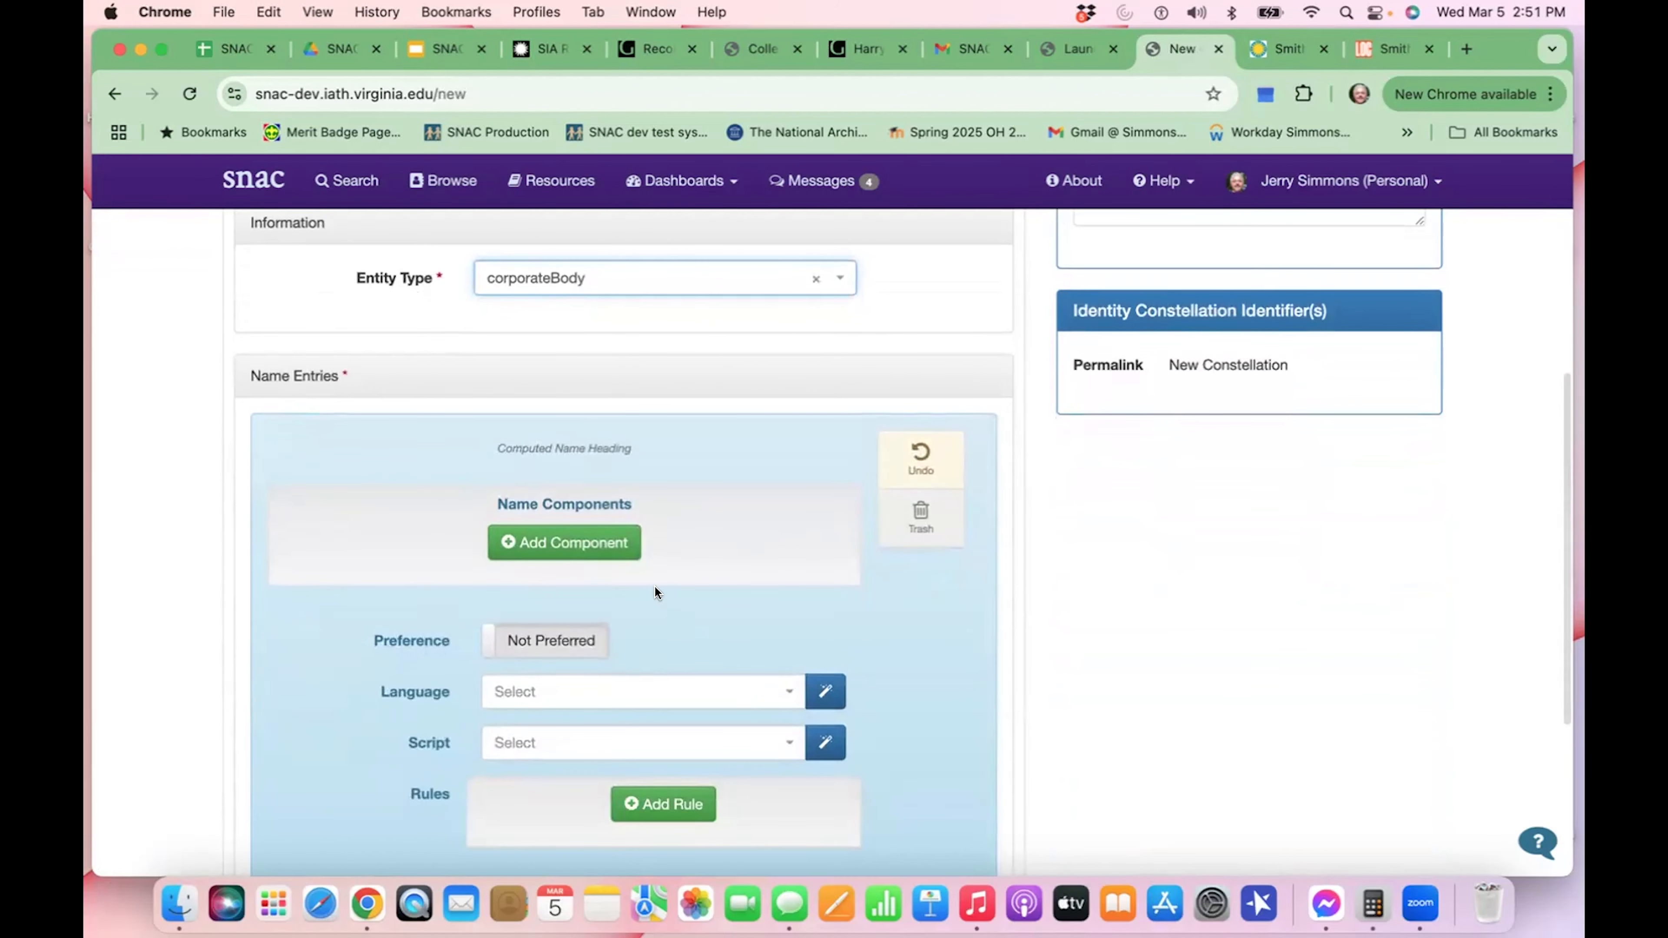
{"action": "left_click", "coordinate": [610, 542]}
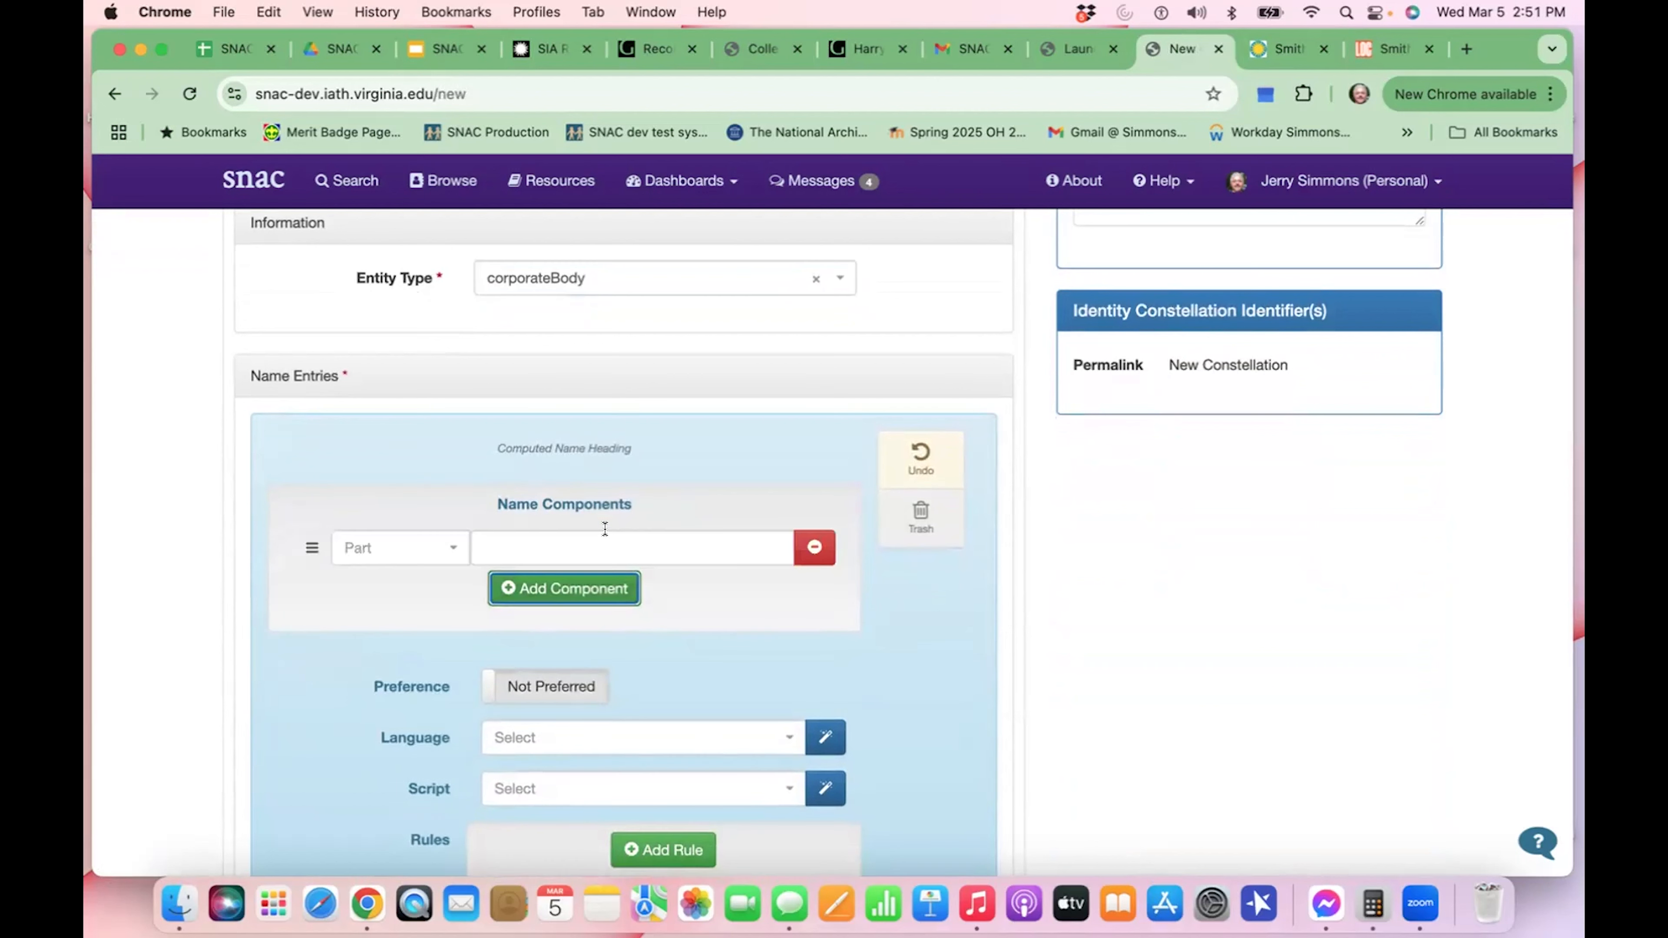
{"action": "left_click", "coordinate": [450, 551]}
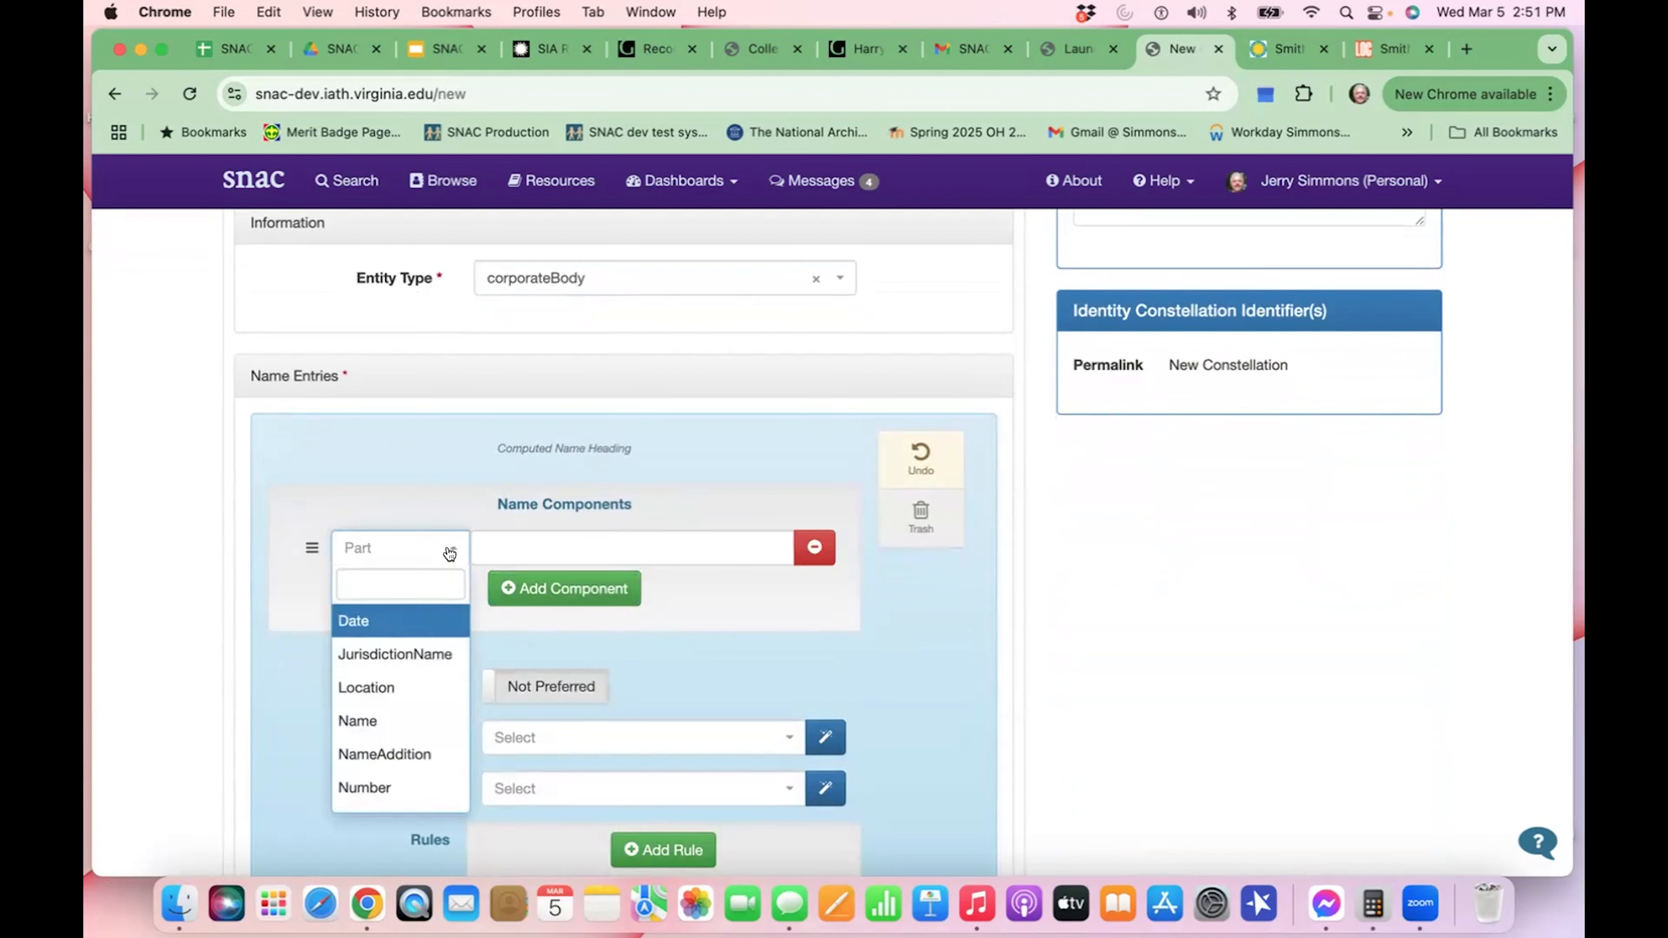
{"action": "left_click", "coordinate": [396, 709]}
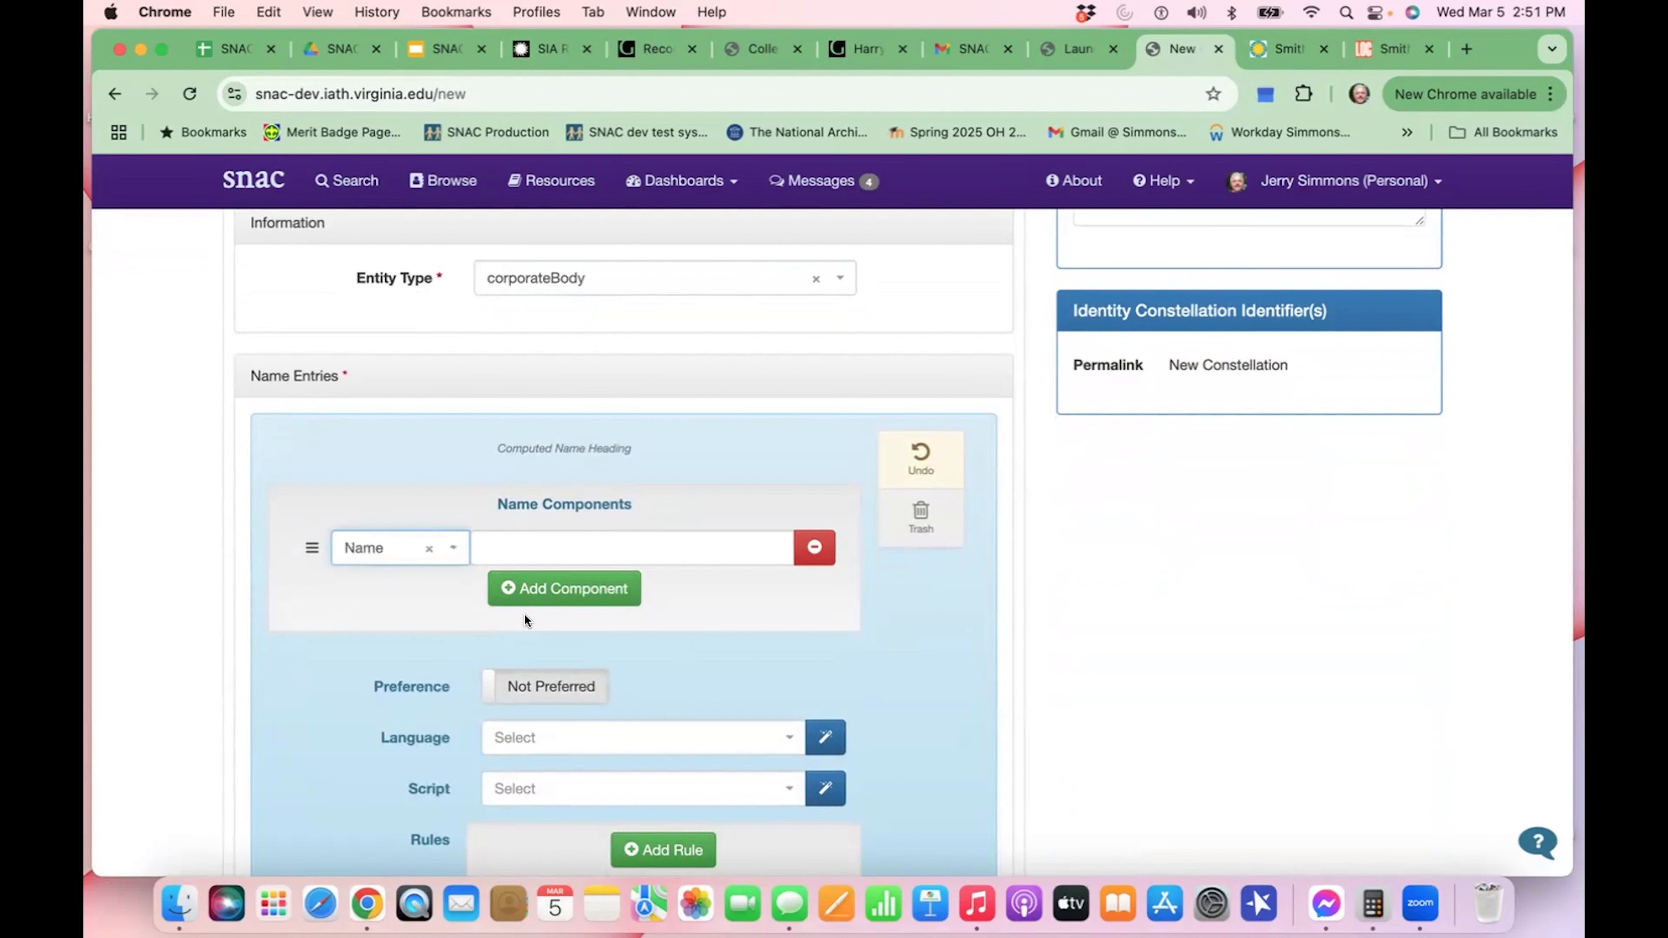
{"action": "left_click", "coordinate": [586, 546]}
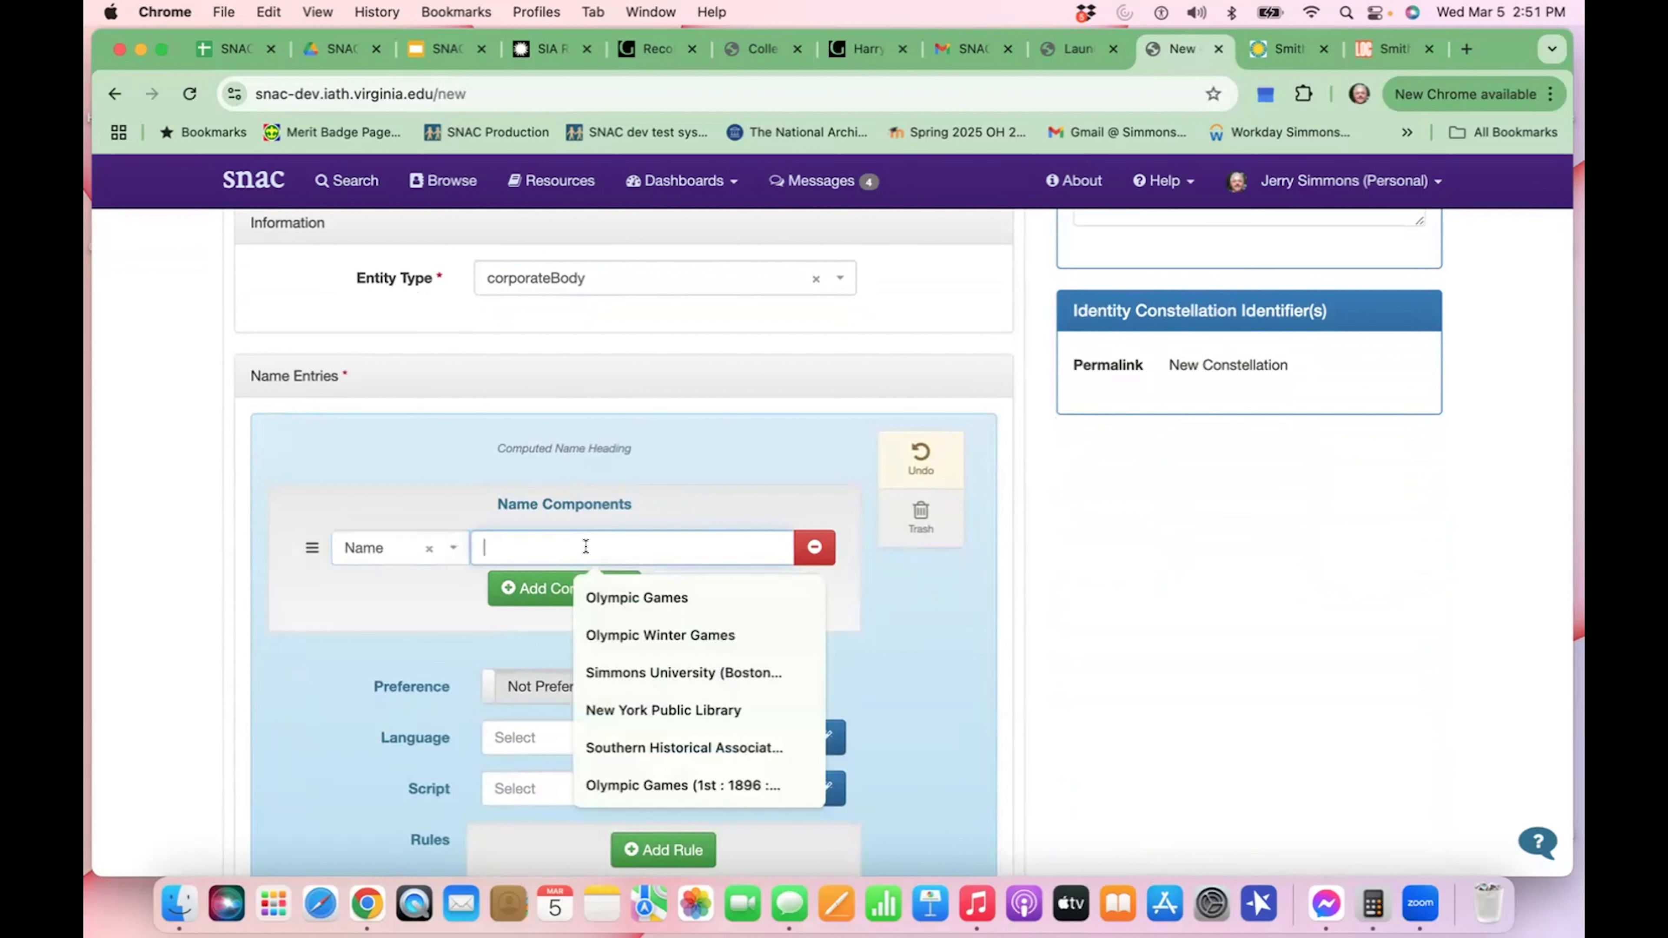
{"action": "type", "text": "Getty "}
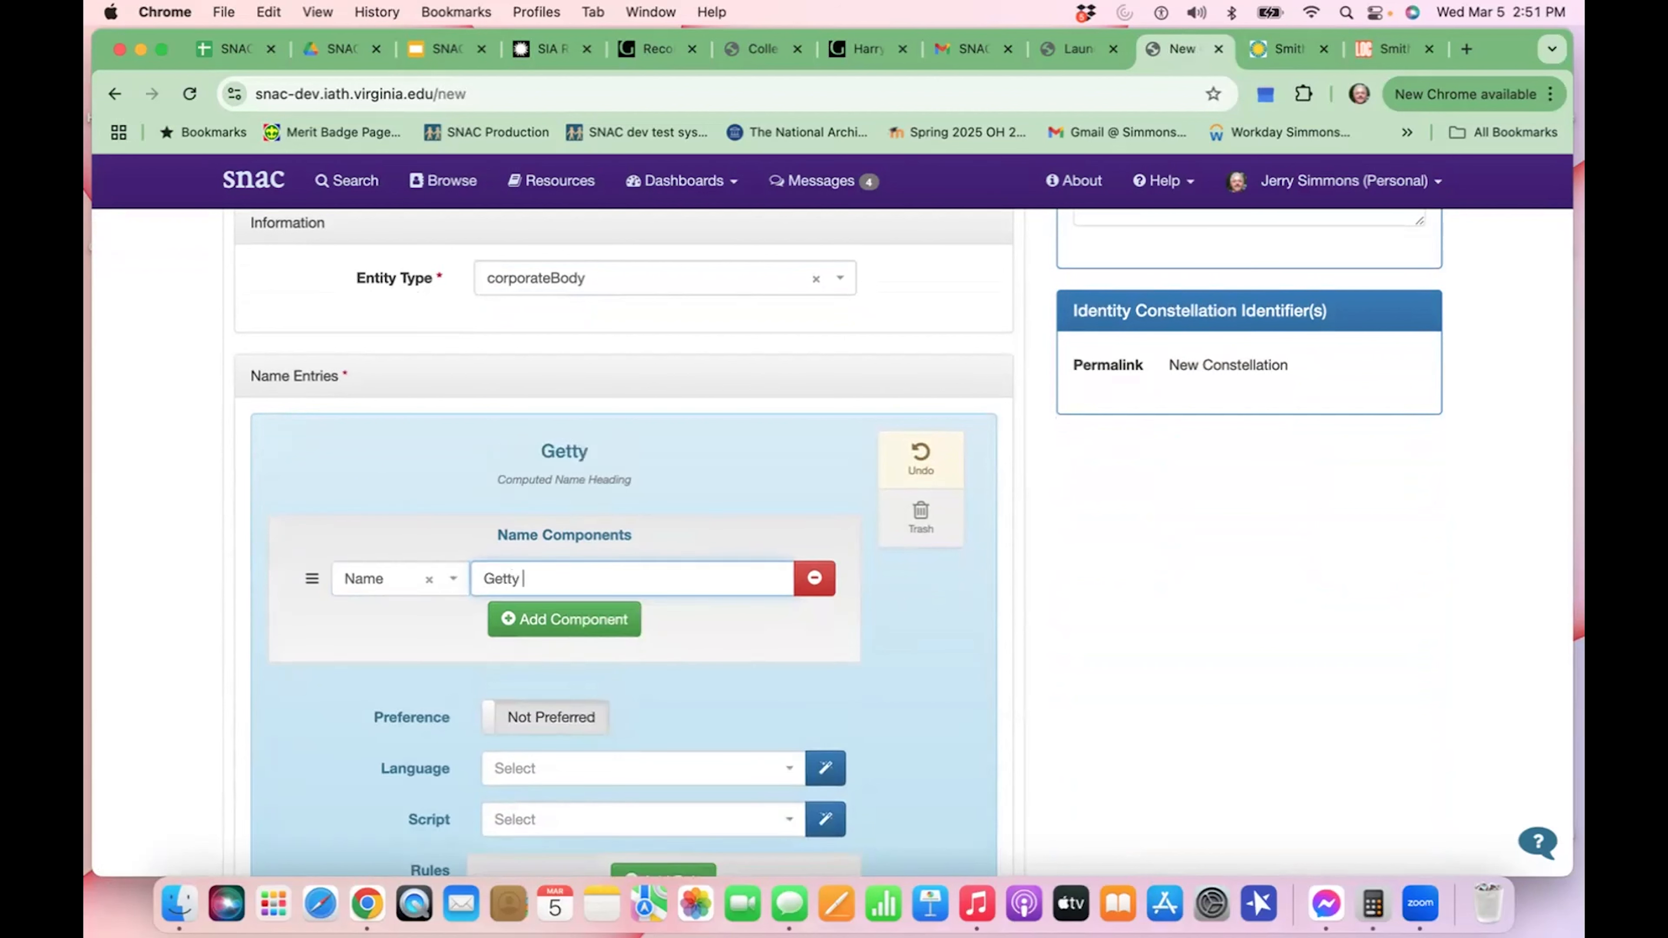
{"action": "type", "text": "Conser"}
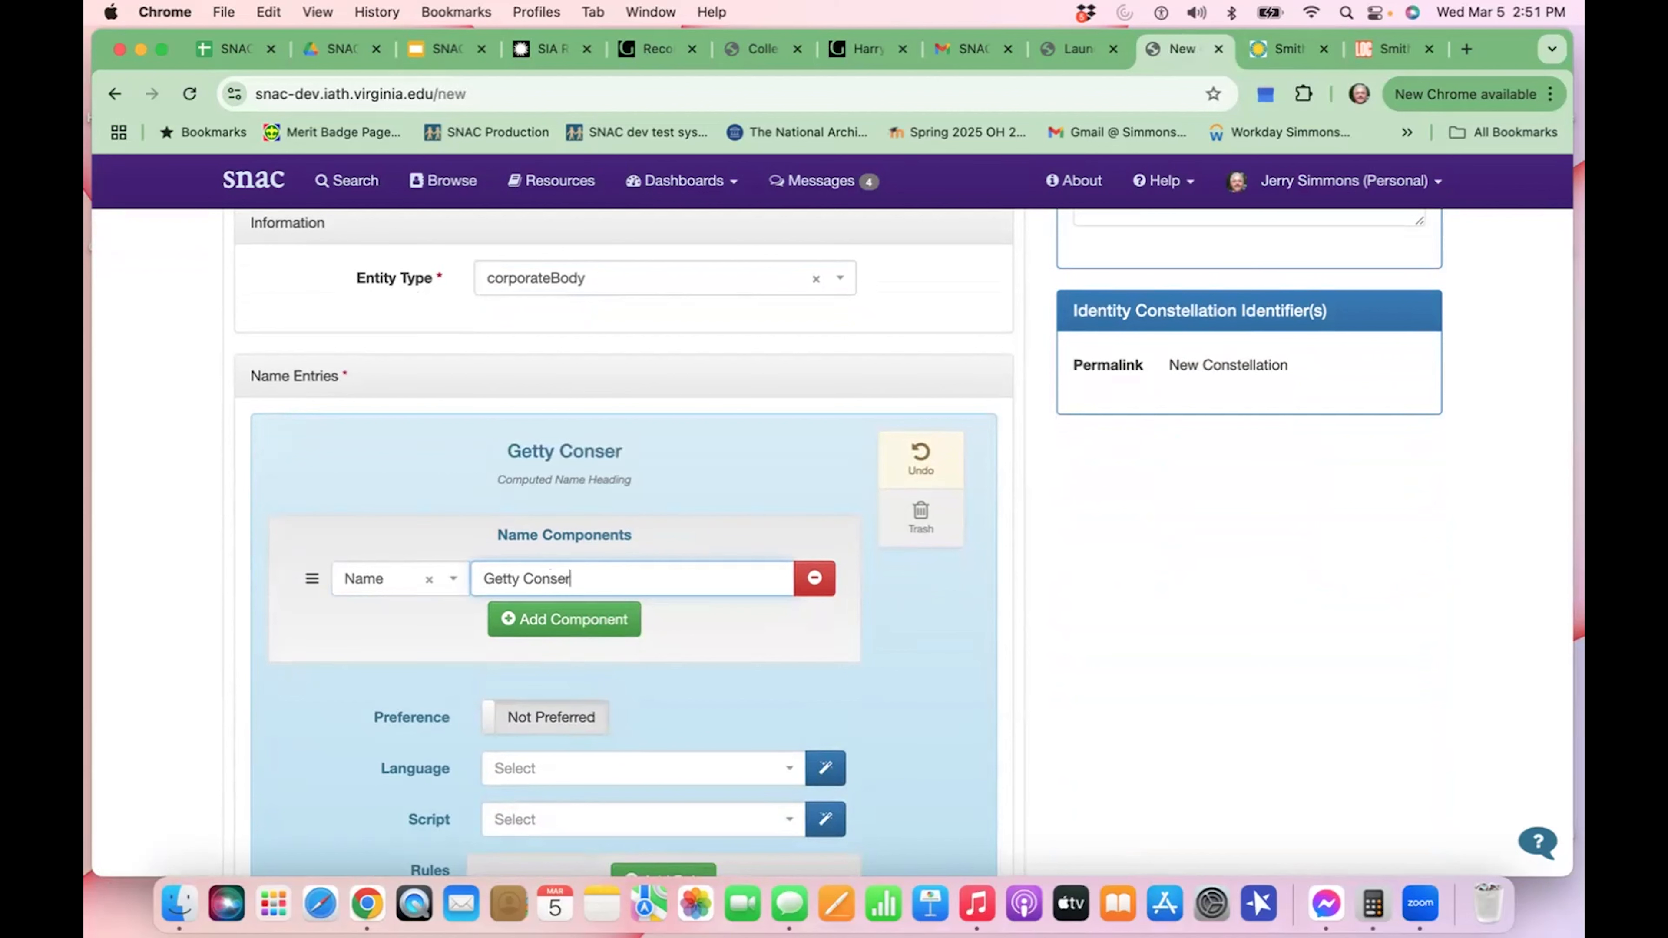
{"action": "type", "text": "vation Institute"}
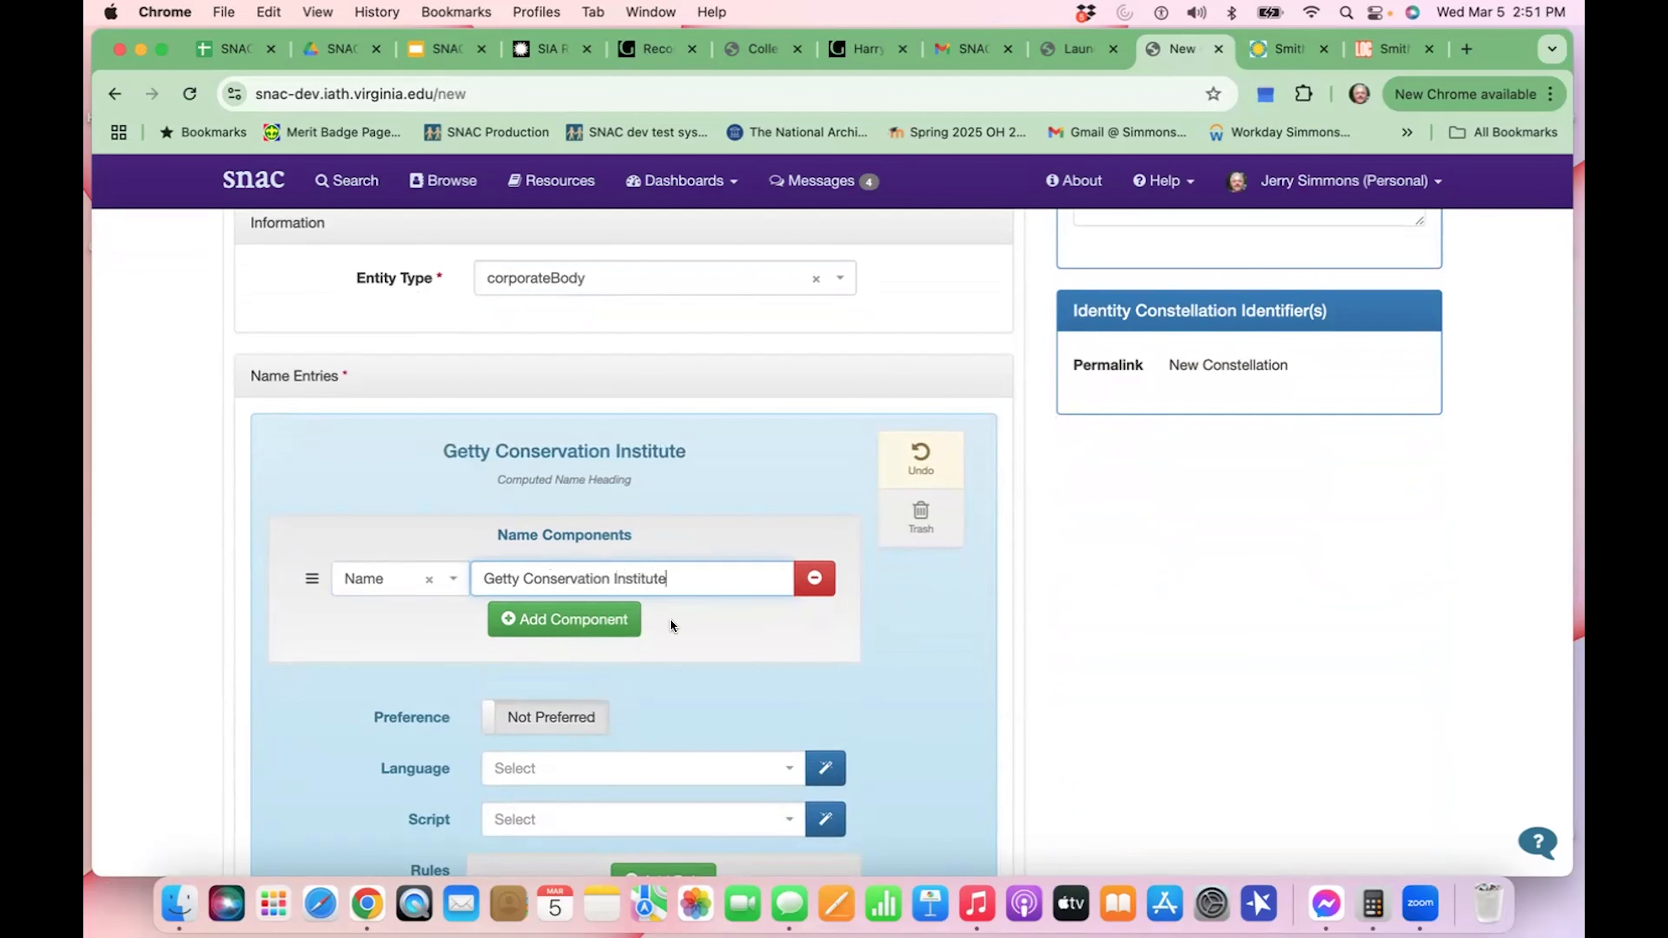
{"action": "scroll", "coordinate": [670, 624], "scroll_direction": "down", "scroll_amount": 3}
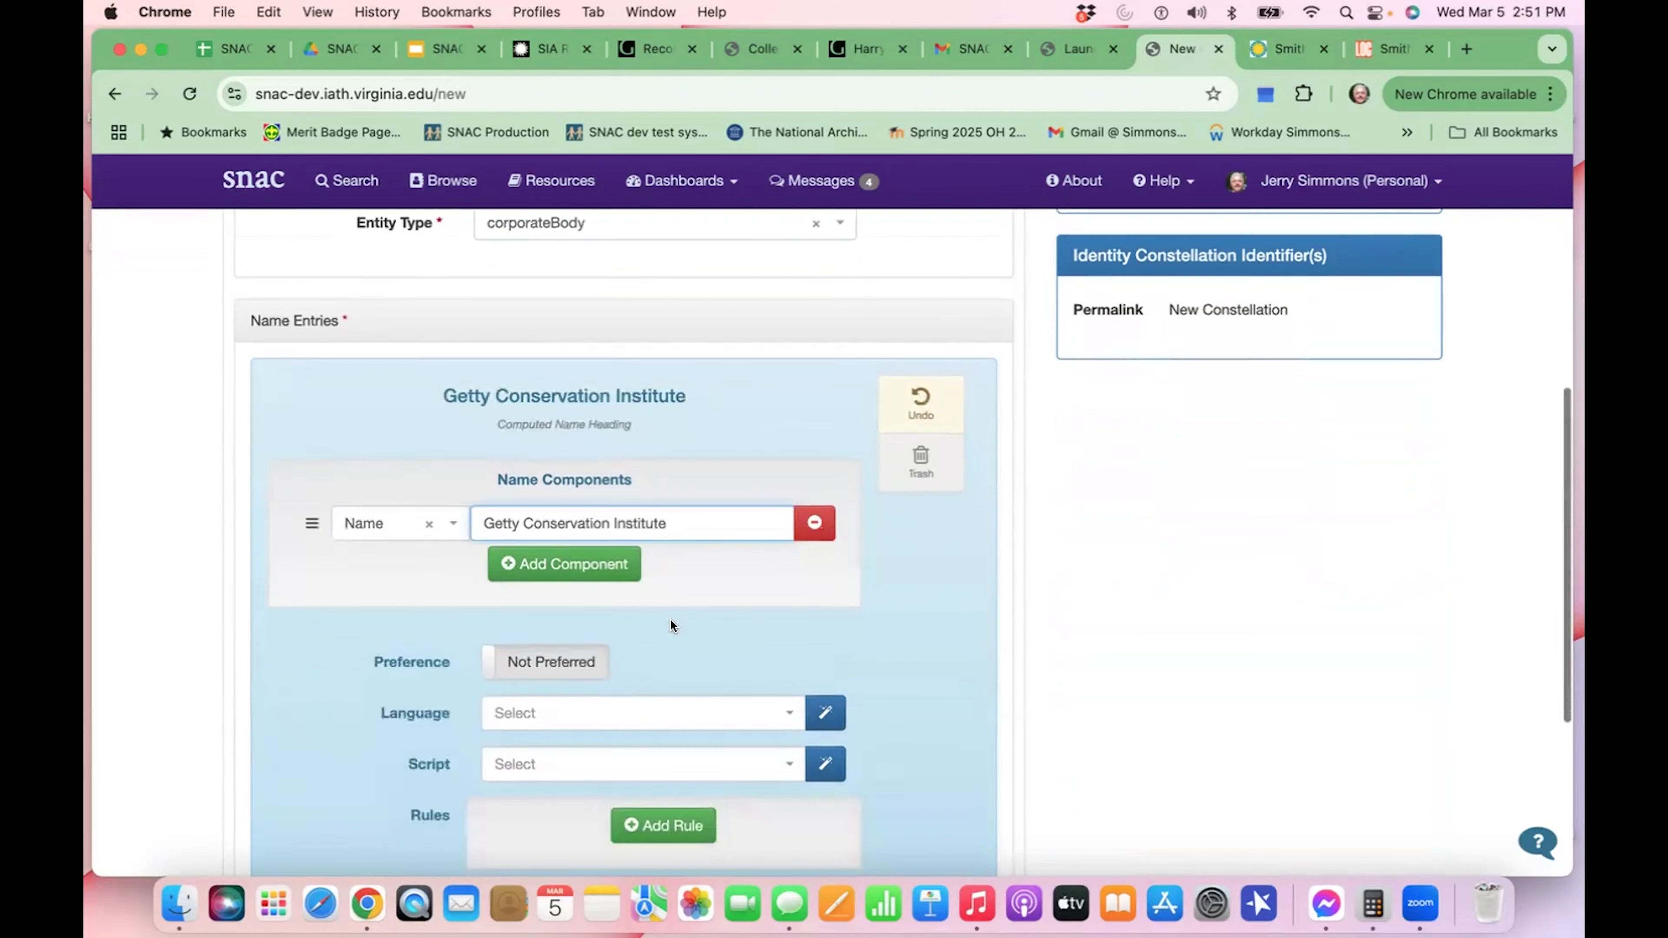
- Add a second name component of type SubdivisionName with the value "Field Projects Division" to the name entry
{"action": "left_click", "coordinate": [582, 507]}
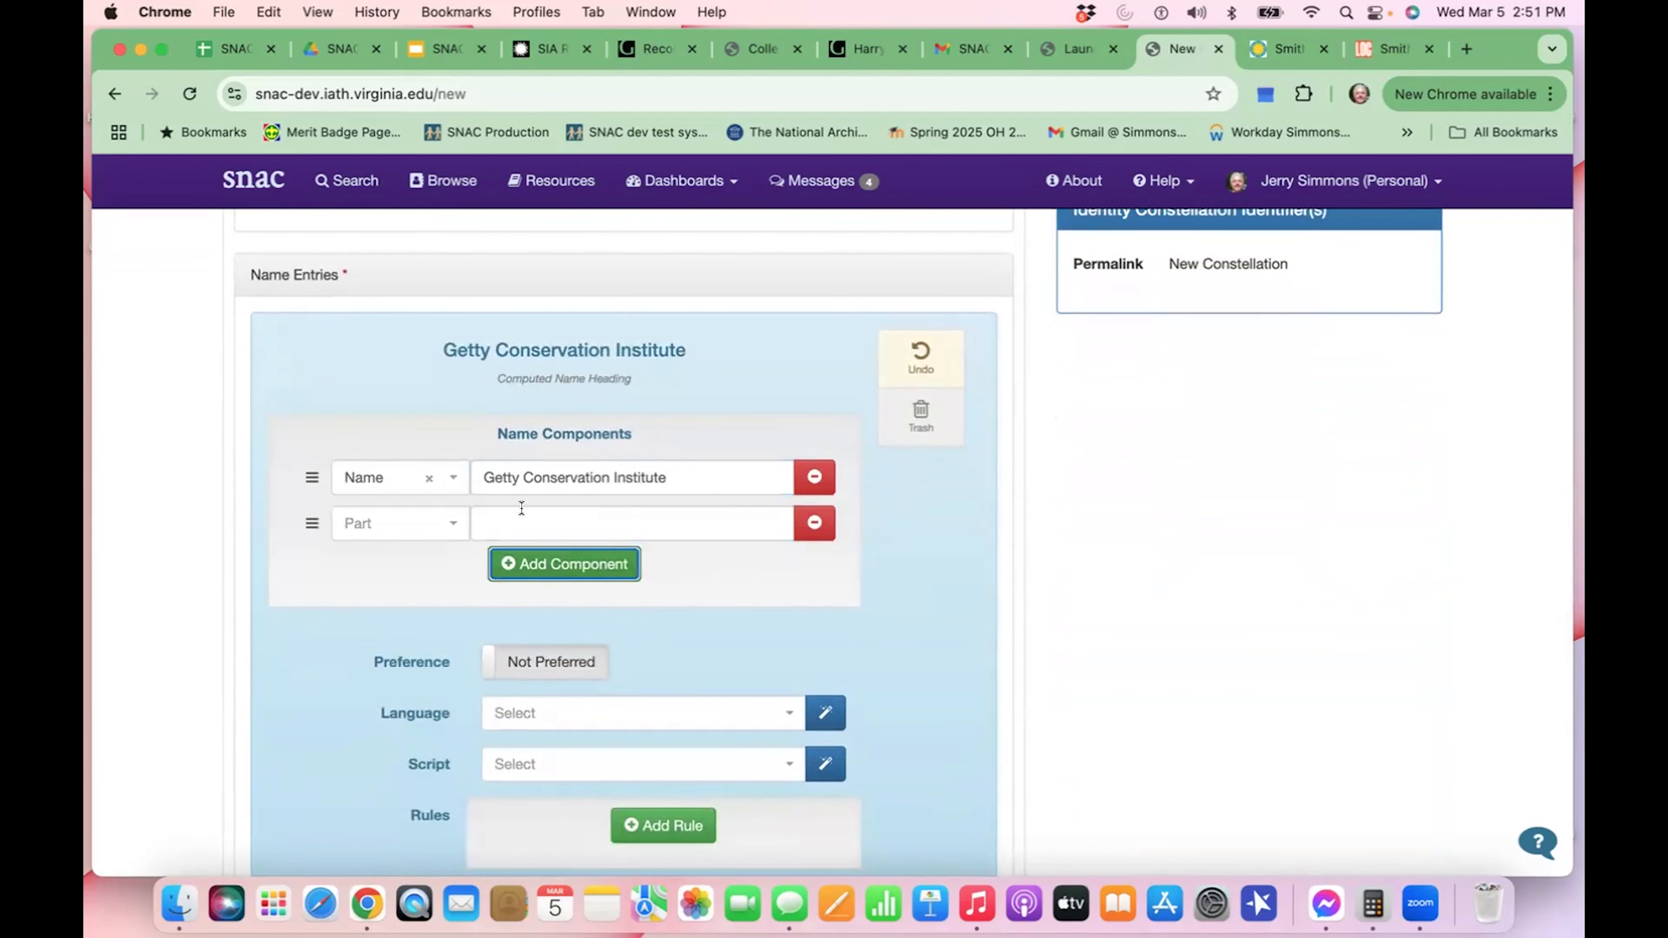
{"action": "left_click", "coordinate": [454, 524]}
{"action": "scroll", "coordinate": [394, 683], "scroll_direction": "down", "scroll_amount": 1}
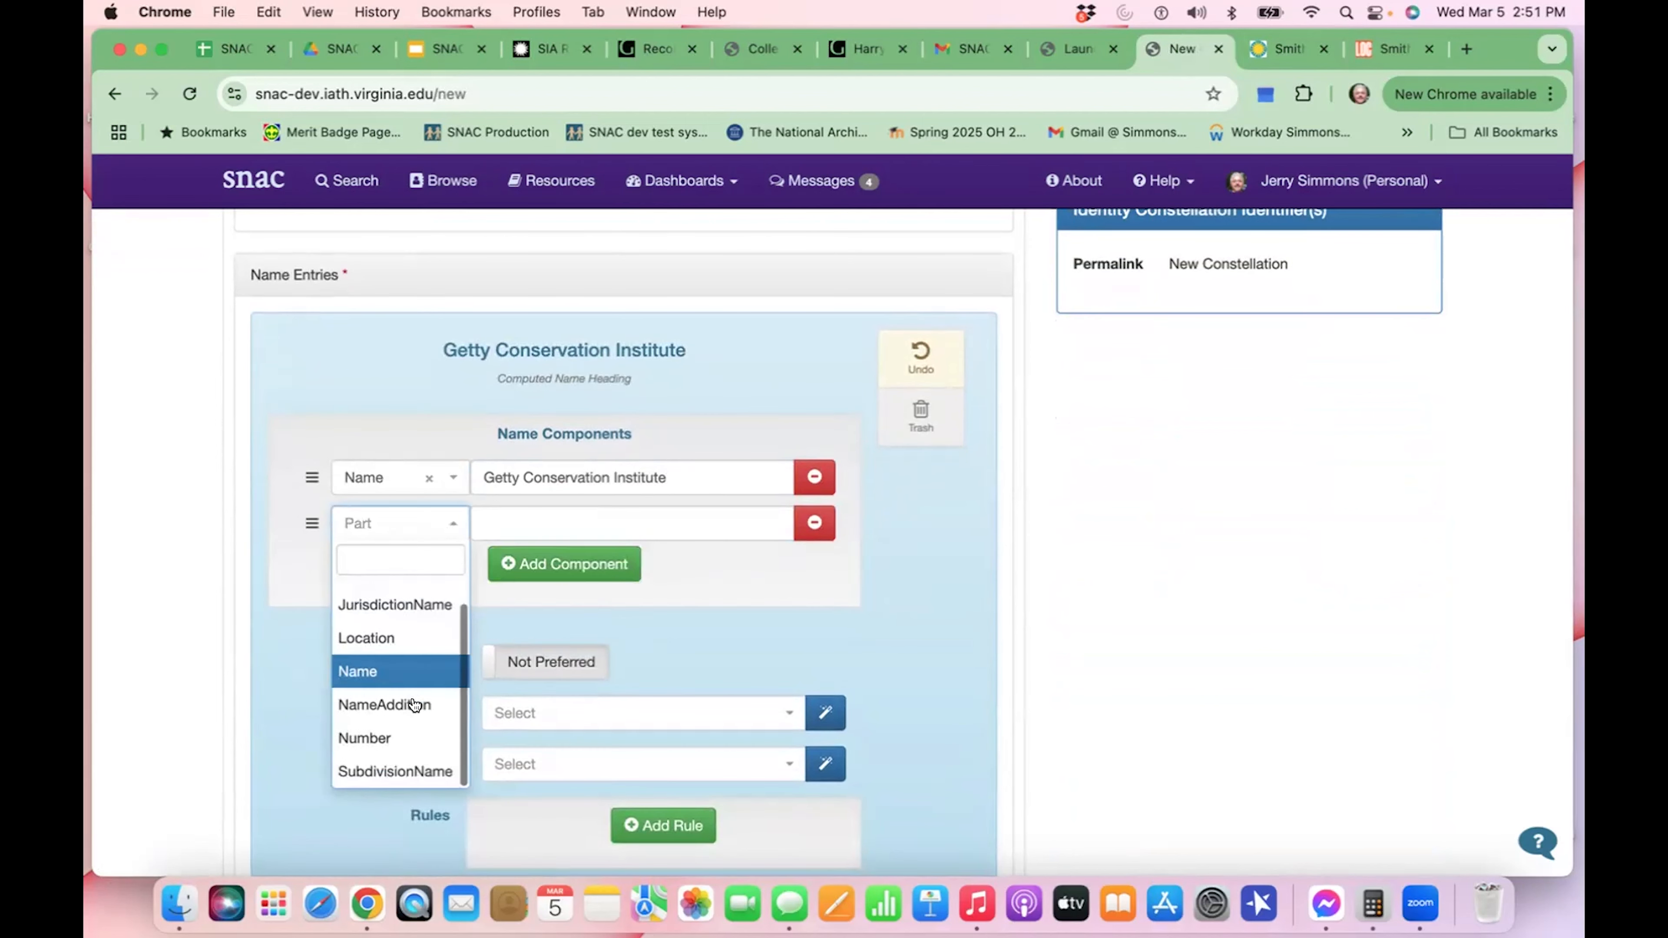
{"action": "scroll", "coordinate": [406, 629], "scroll_direction": "up", "scroll_amount": 1}
{"action": "scroll", "coordinate": [405, 628], "scroll_direction": "down", "scroll_amount": 1}
{"action": "scroll", "coordinate": [405, 628], "scroll_direction": "up", "scroll_amount": 1}
{"action": "scroll", "coordinate": [405, 629], "scroll_direction": "down", "scroll_amount": 1}
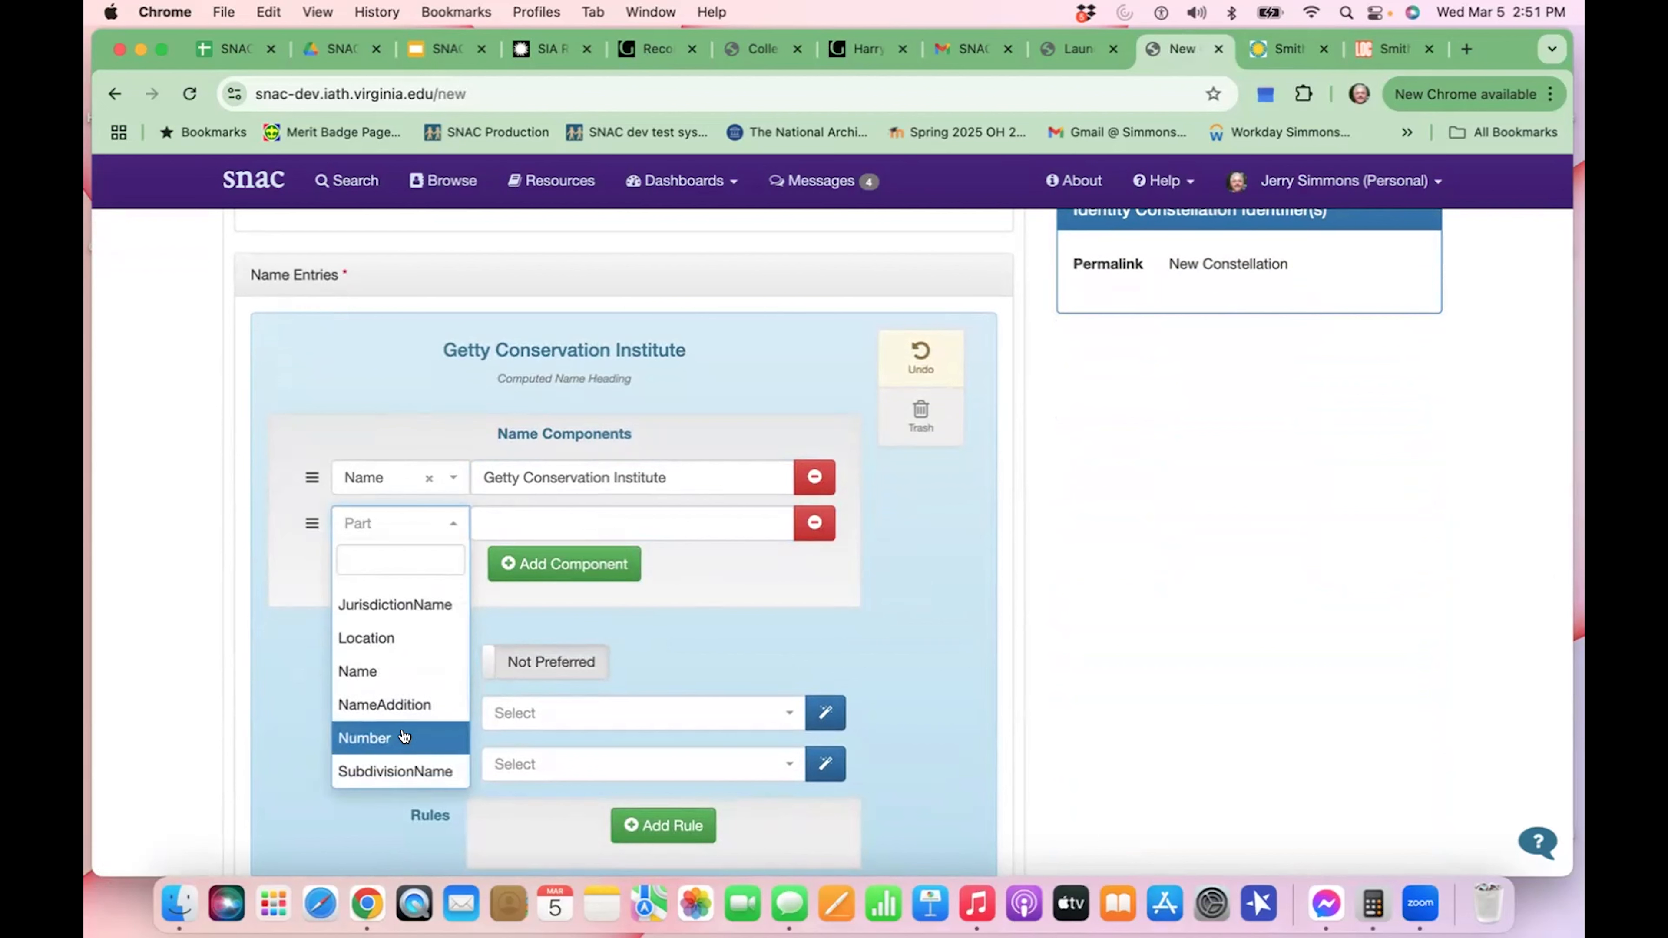
{"action": "left_click", "coordinate": [389, 764]}
{"action": "left_click", "coordinate": [531, 524]}
{"action": "type", "text": "F"}
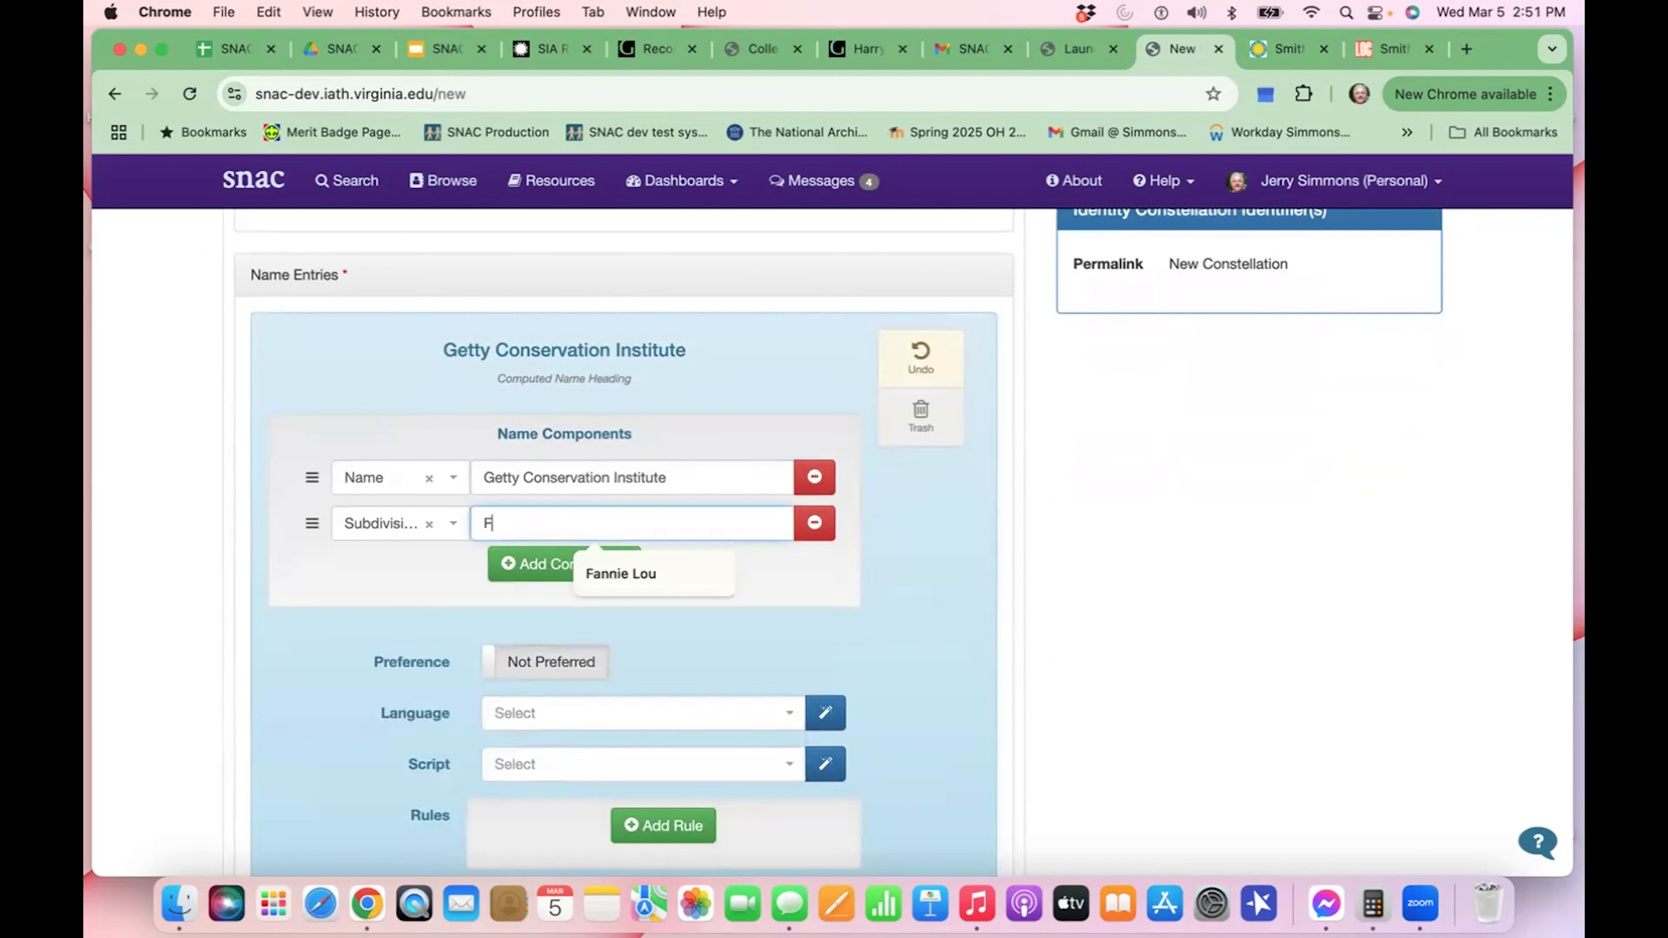
{"action": "type", "text": "ield P"}
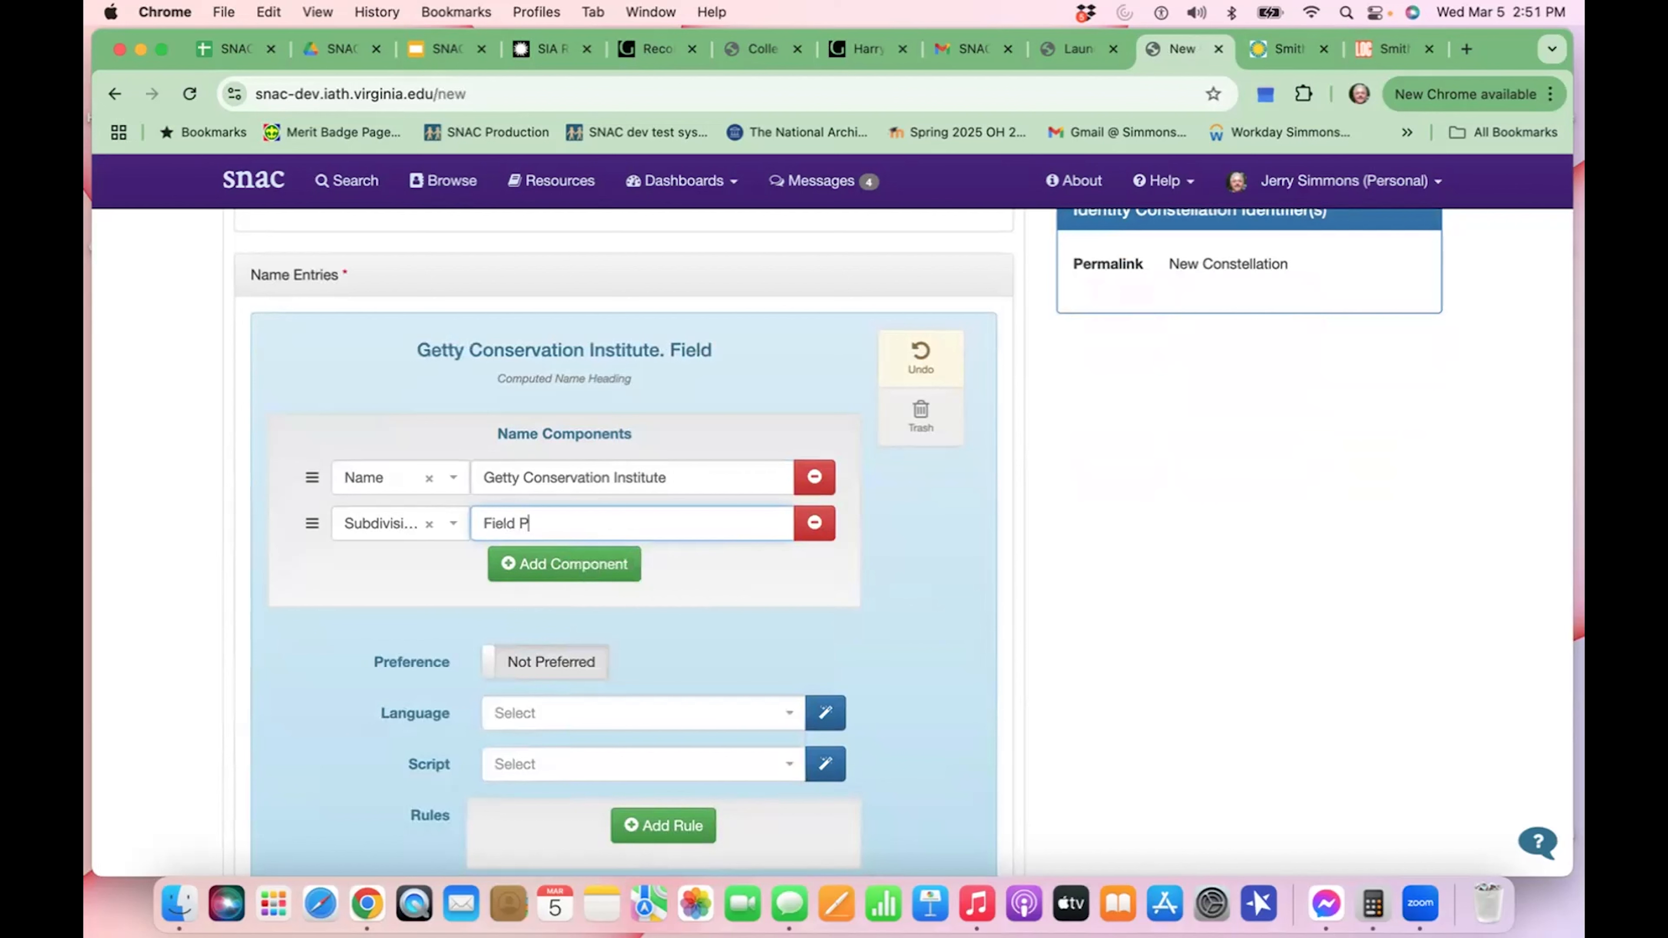
{"action": "type", "text": "rojec"}
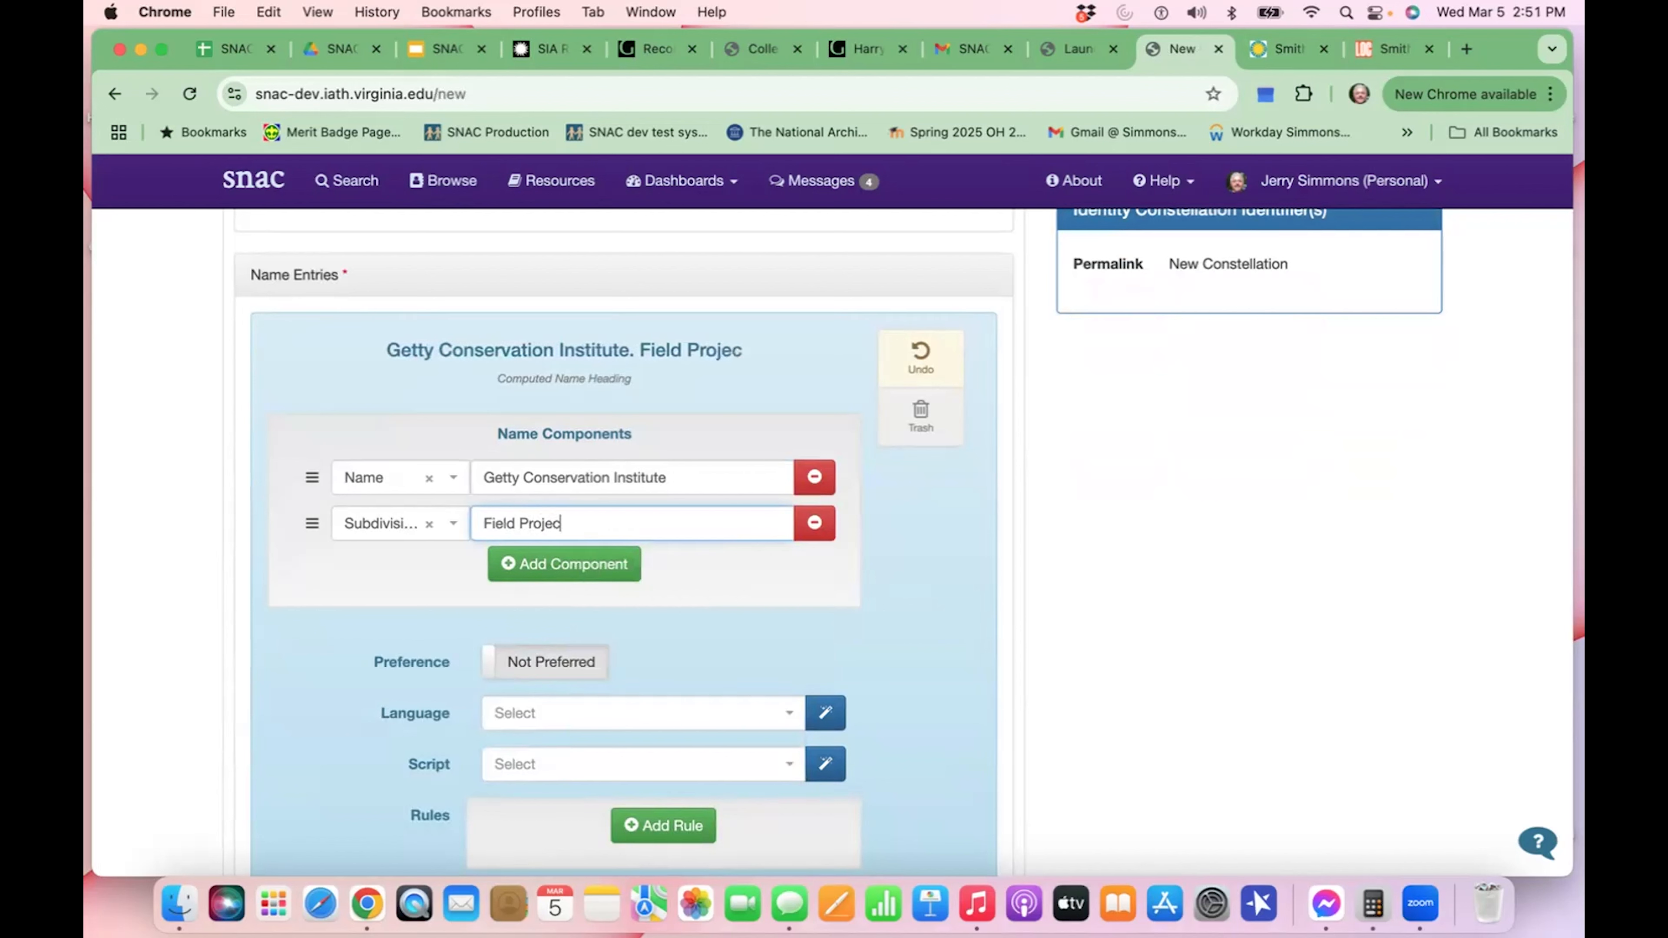
{"action": "type", "text": "ts Division"}
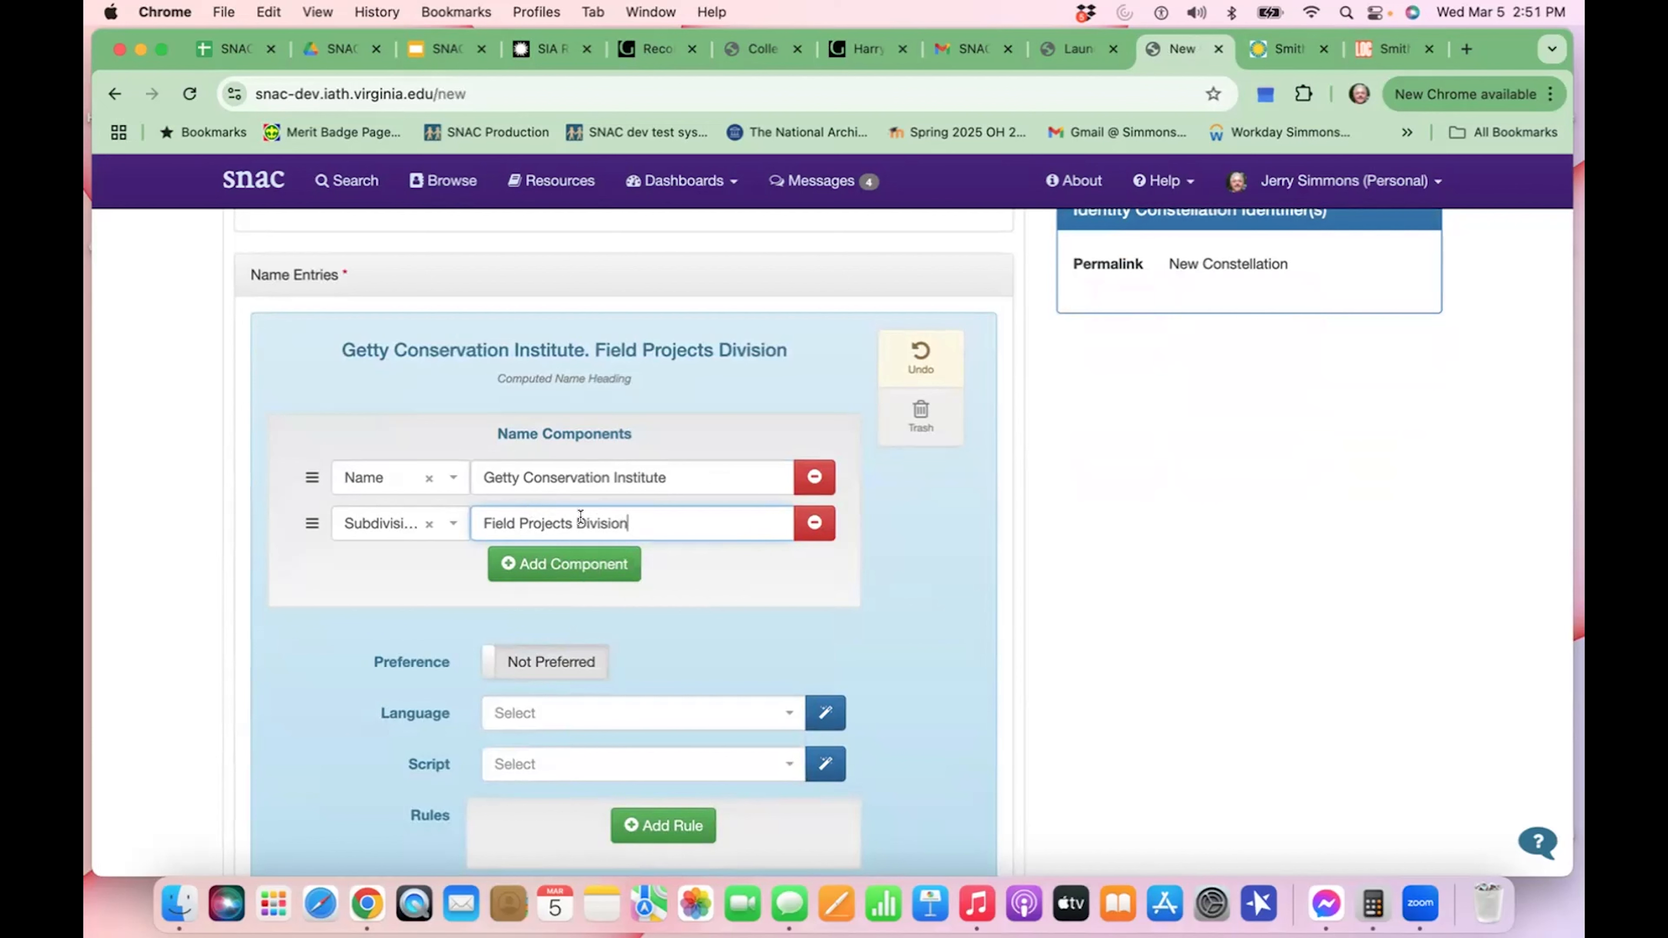
{"action": "left_click", "coordinate": [670, 478]}
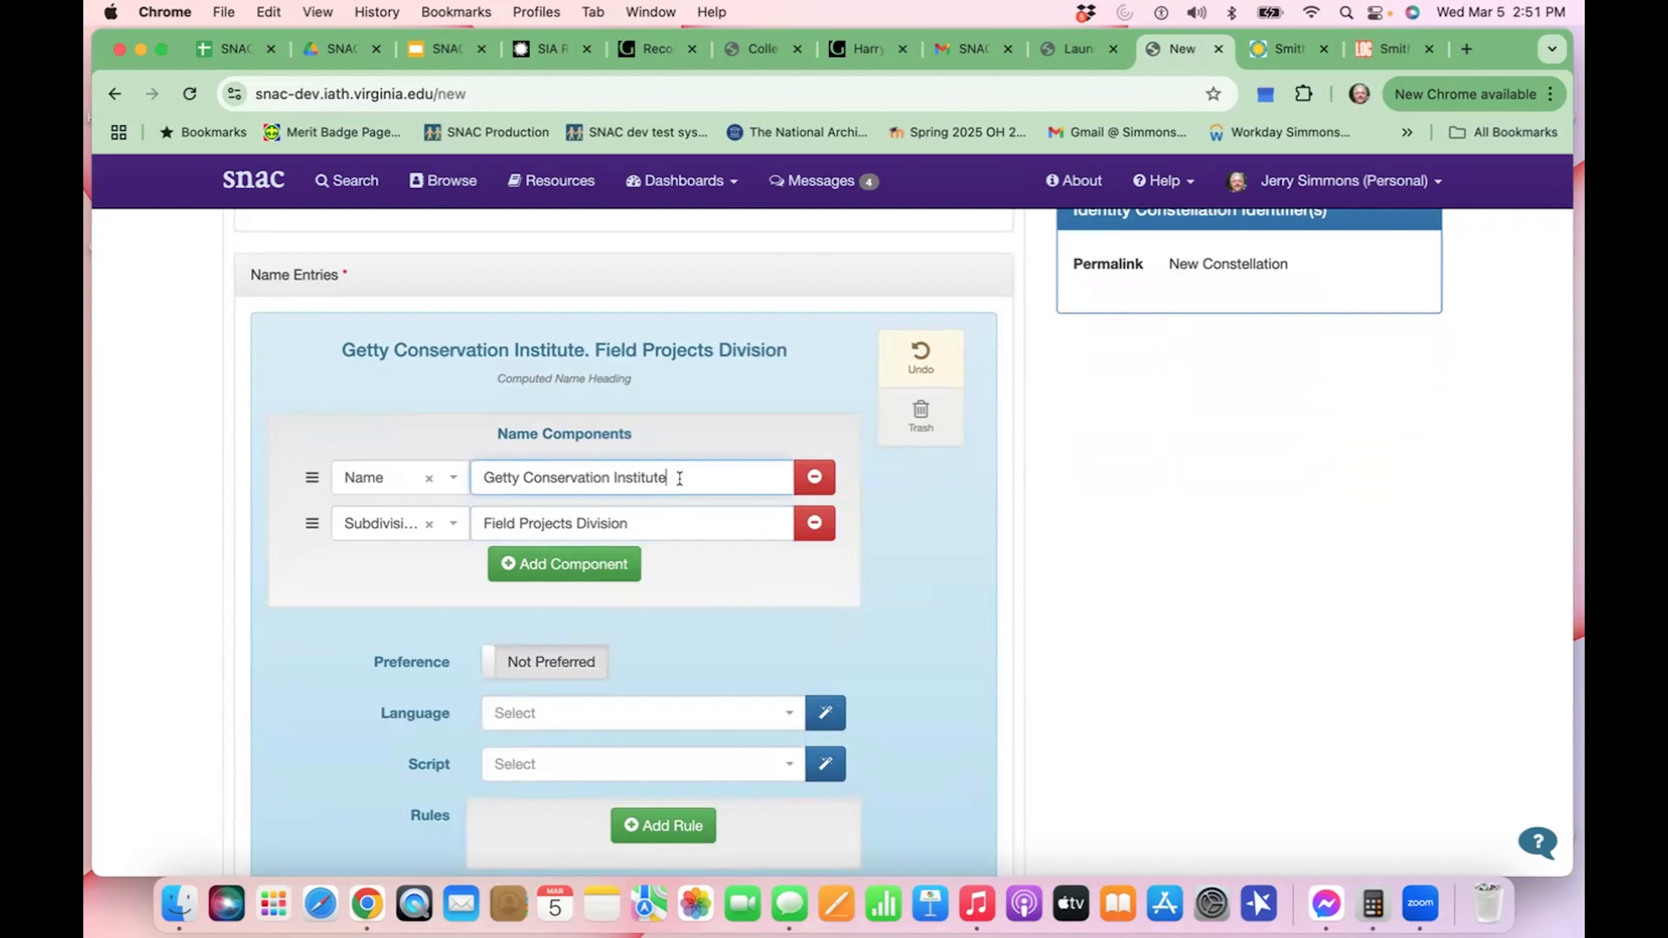
{"action": "triple_click", "coordinate": [610, 345]}
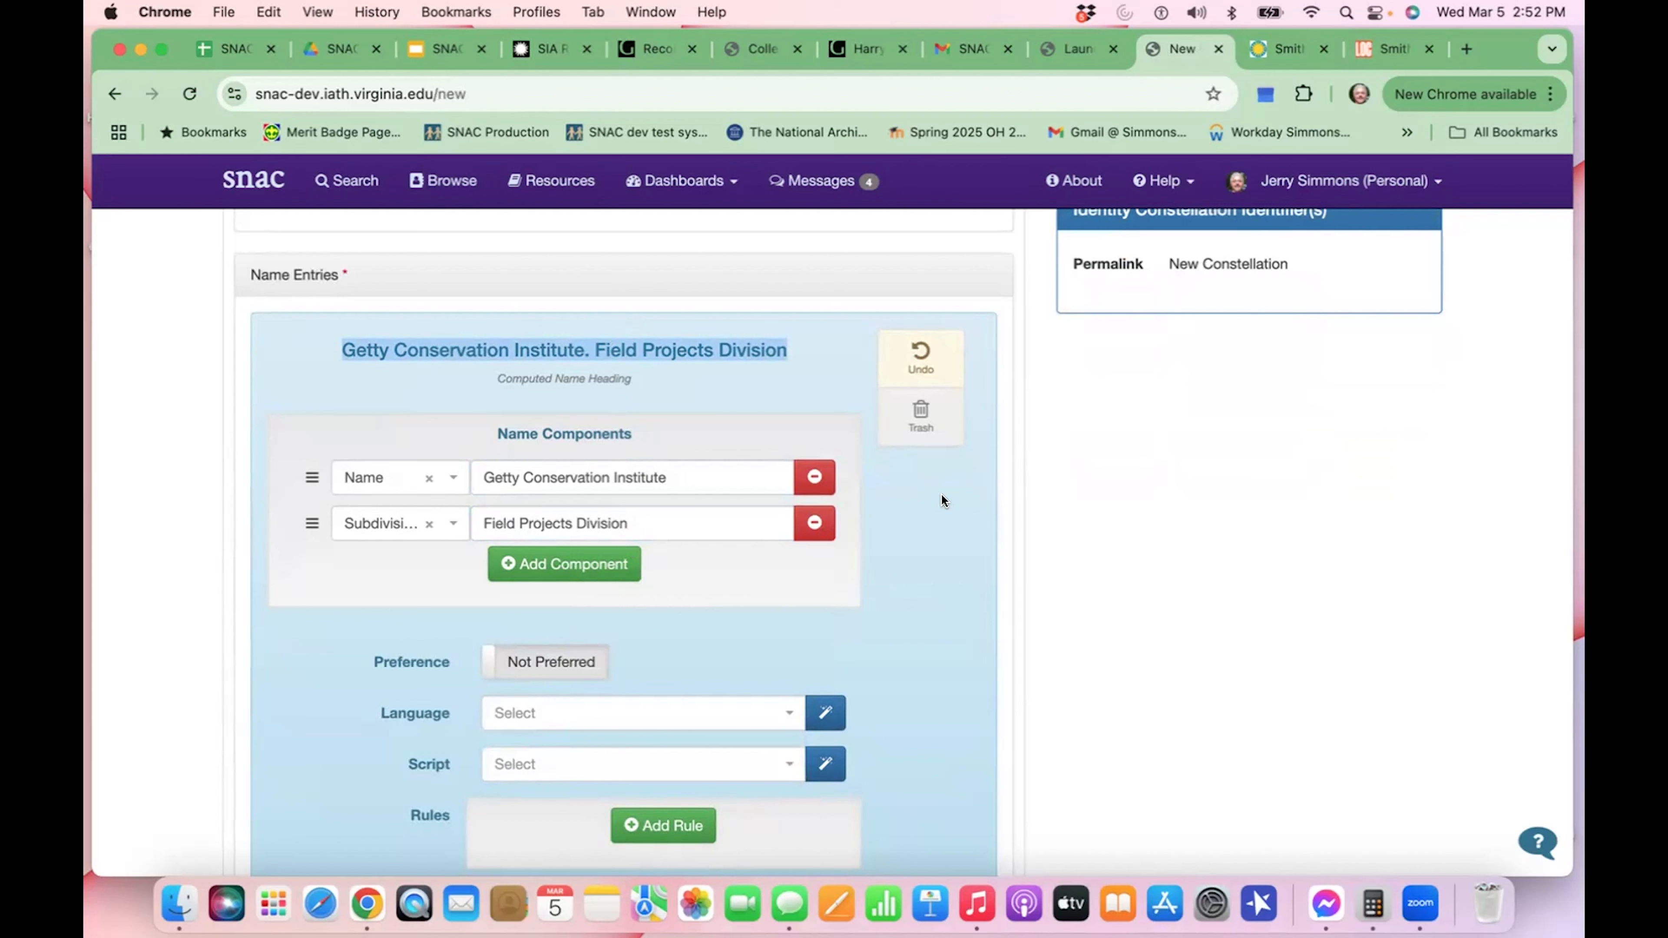
{"action": "left_click", "coordinate": [1106, 601]}
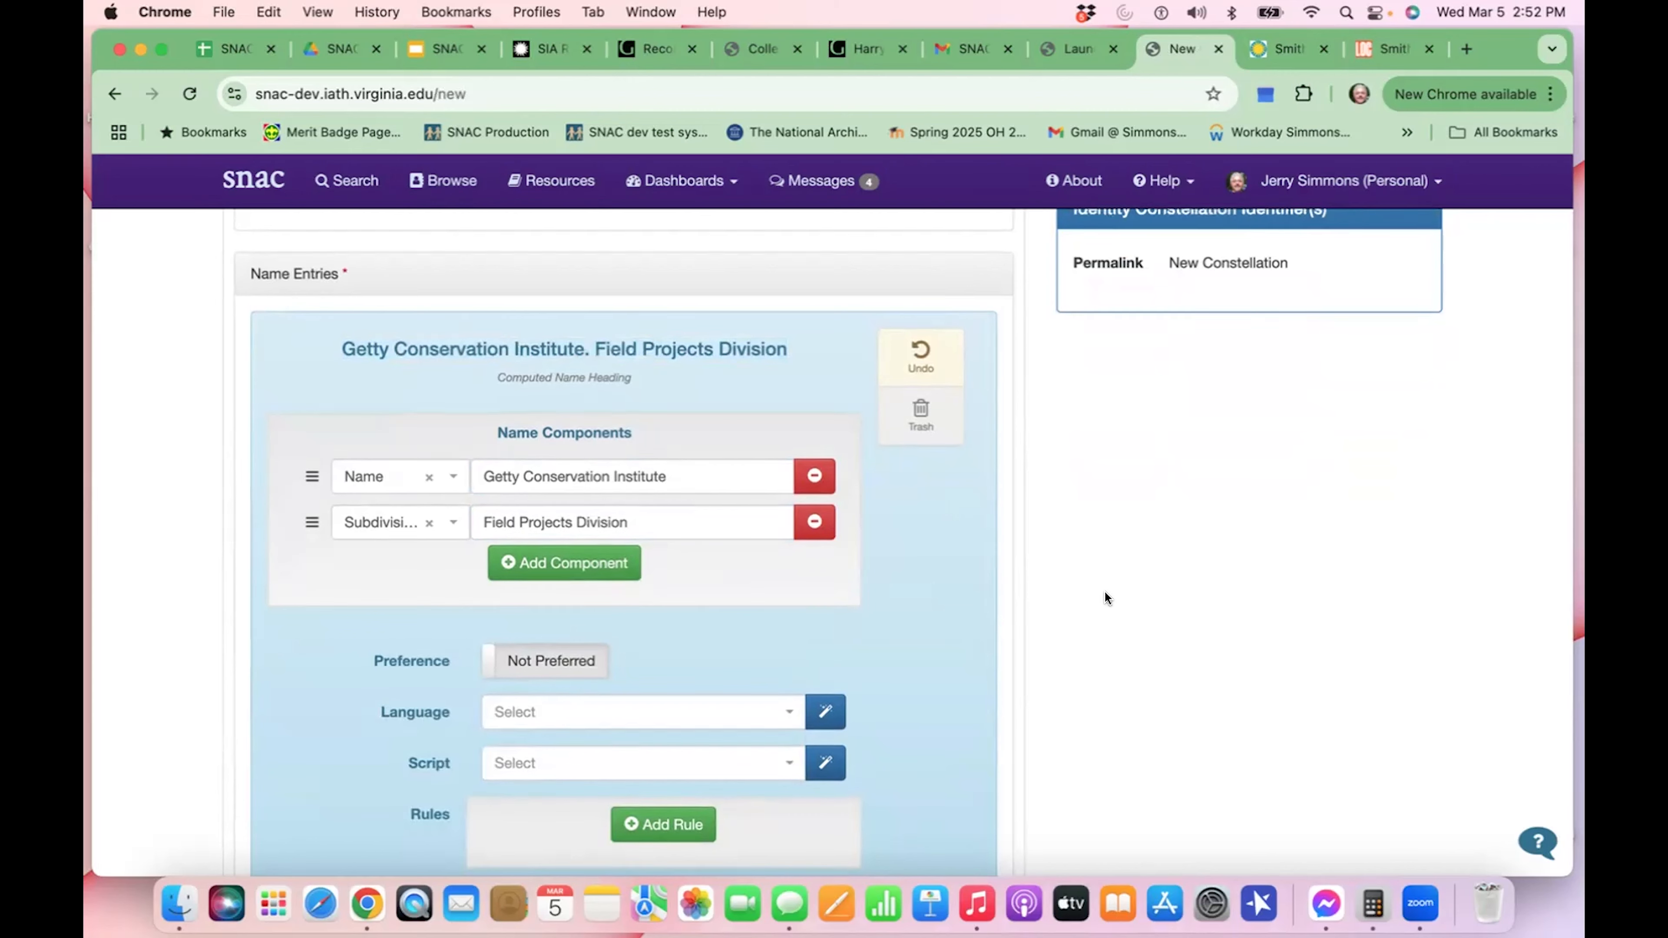
- Mark the name entry as Preferred and fill in its language as eng and script as Latn
{"action": "scroll", "coordinate": [1104, 590], "scroll_direction": "down", "scroll_amount": 1}
{"action": "left_click", "coordinate": [546, 608]}
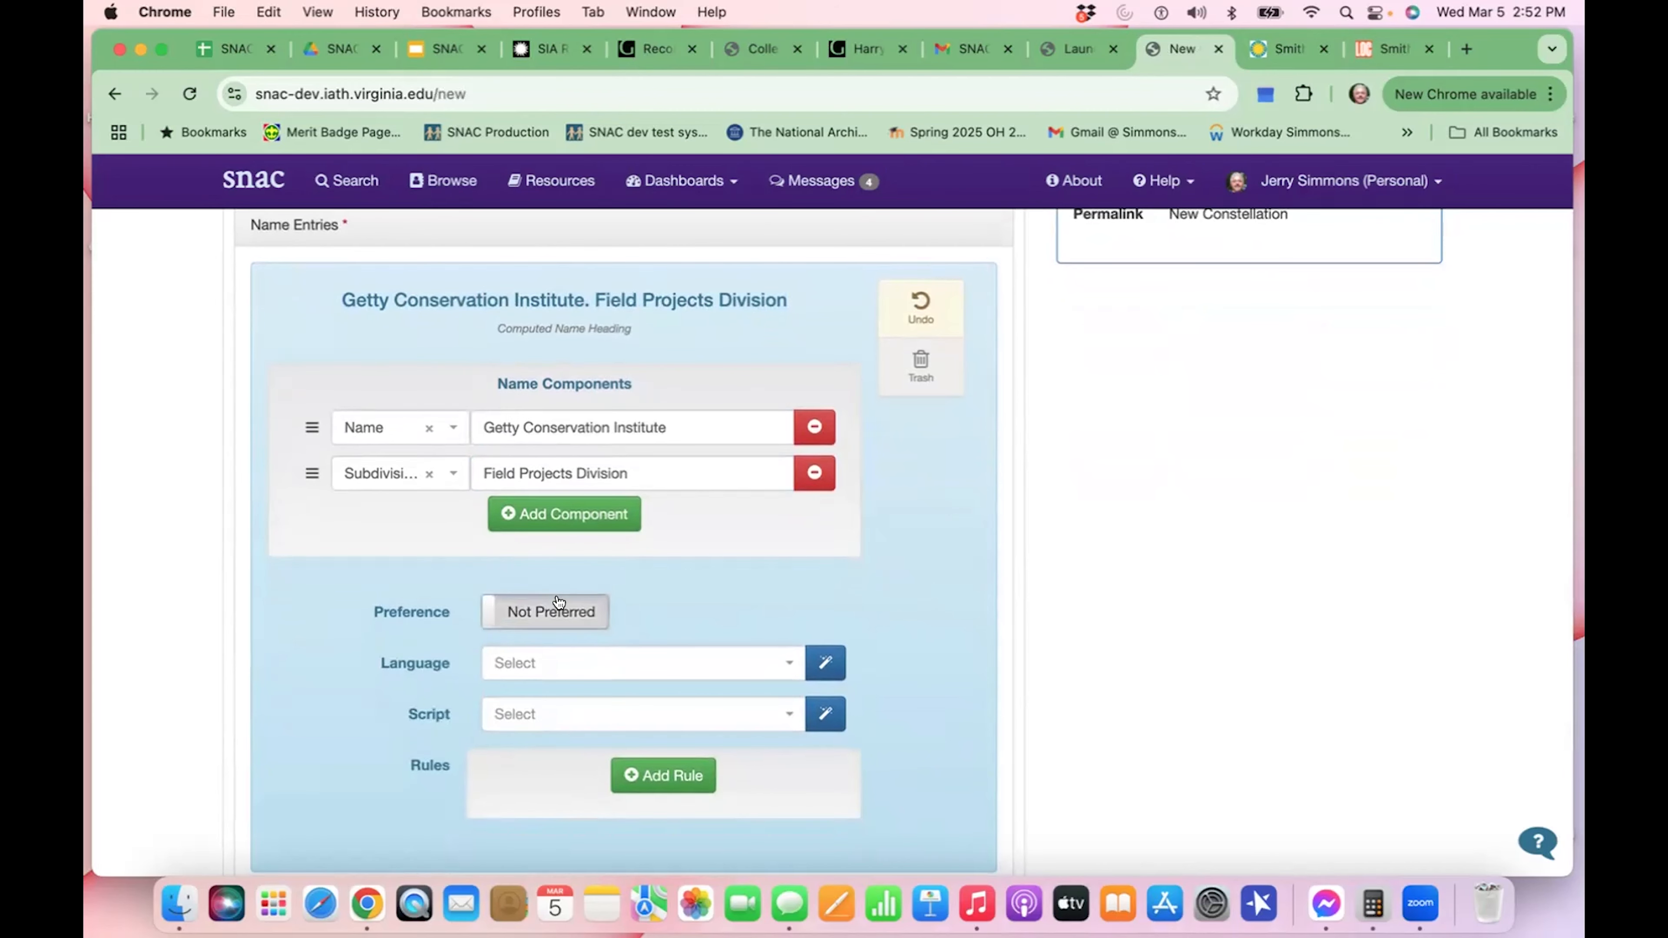
{"action": "left_click", "coordinate": [826, 662]}
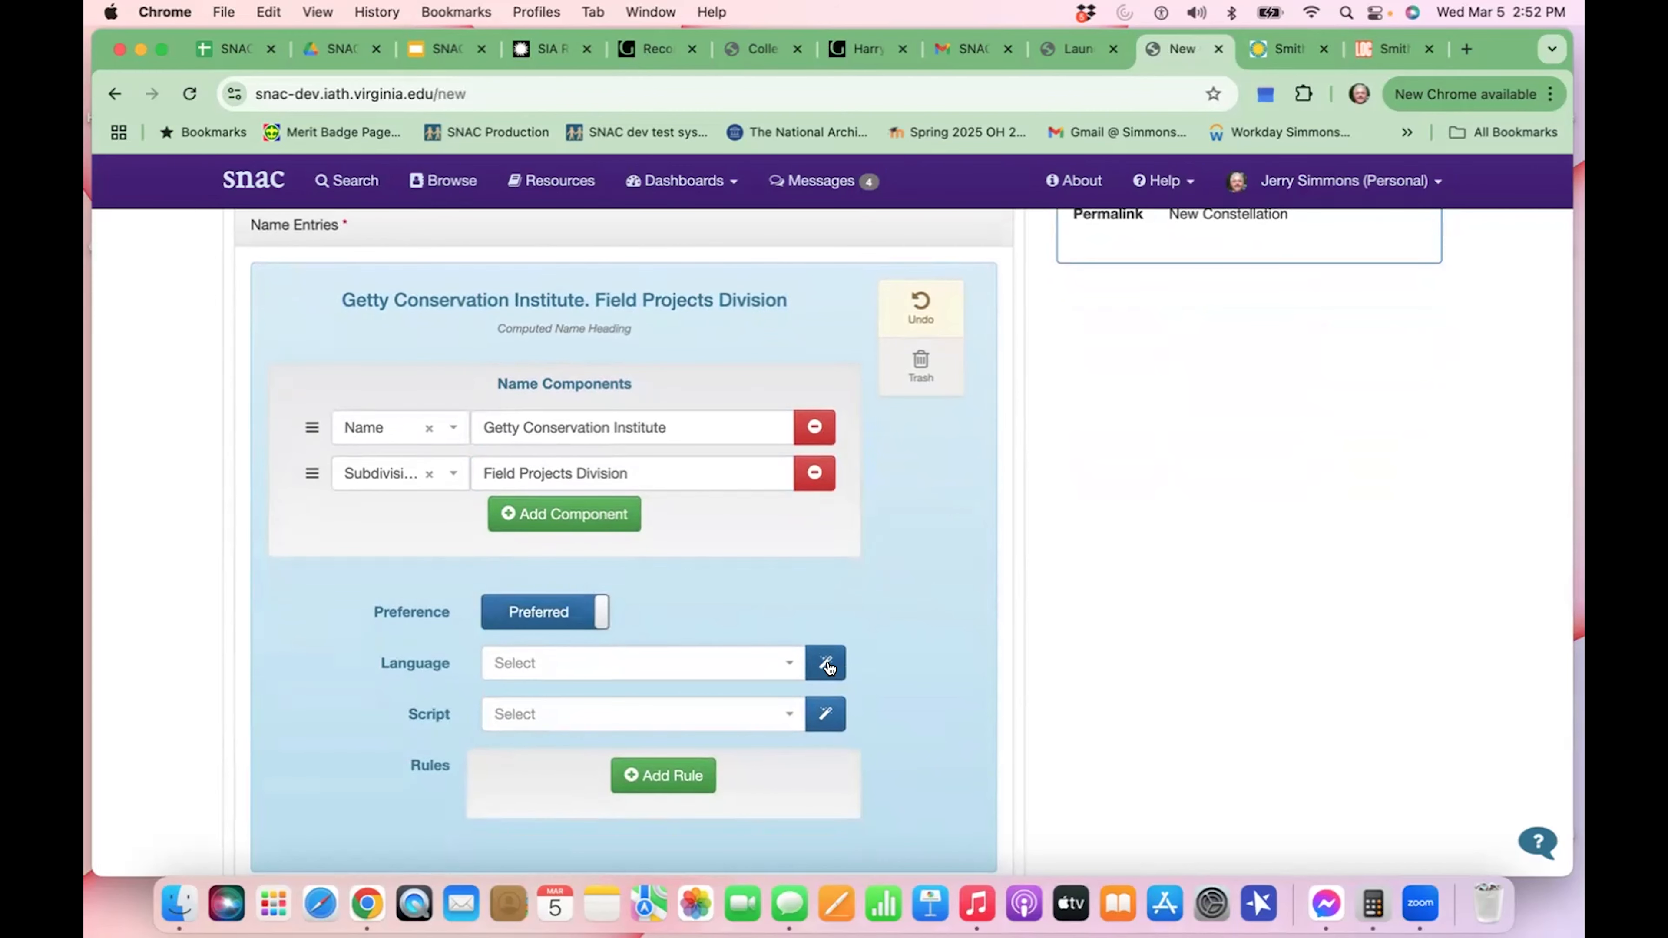
{"action": "left_click", "coordinate": [825, 714]}
- Add a rule to the name entry with the form authorizedForm and the ruleset rda
{"action": "scroll", "coordinate": [755, 697], "scroll_direction": "down", "scroll_amount": 2}
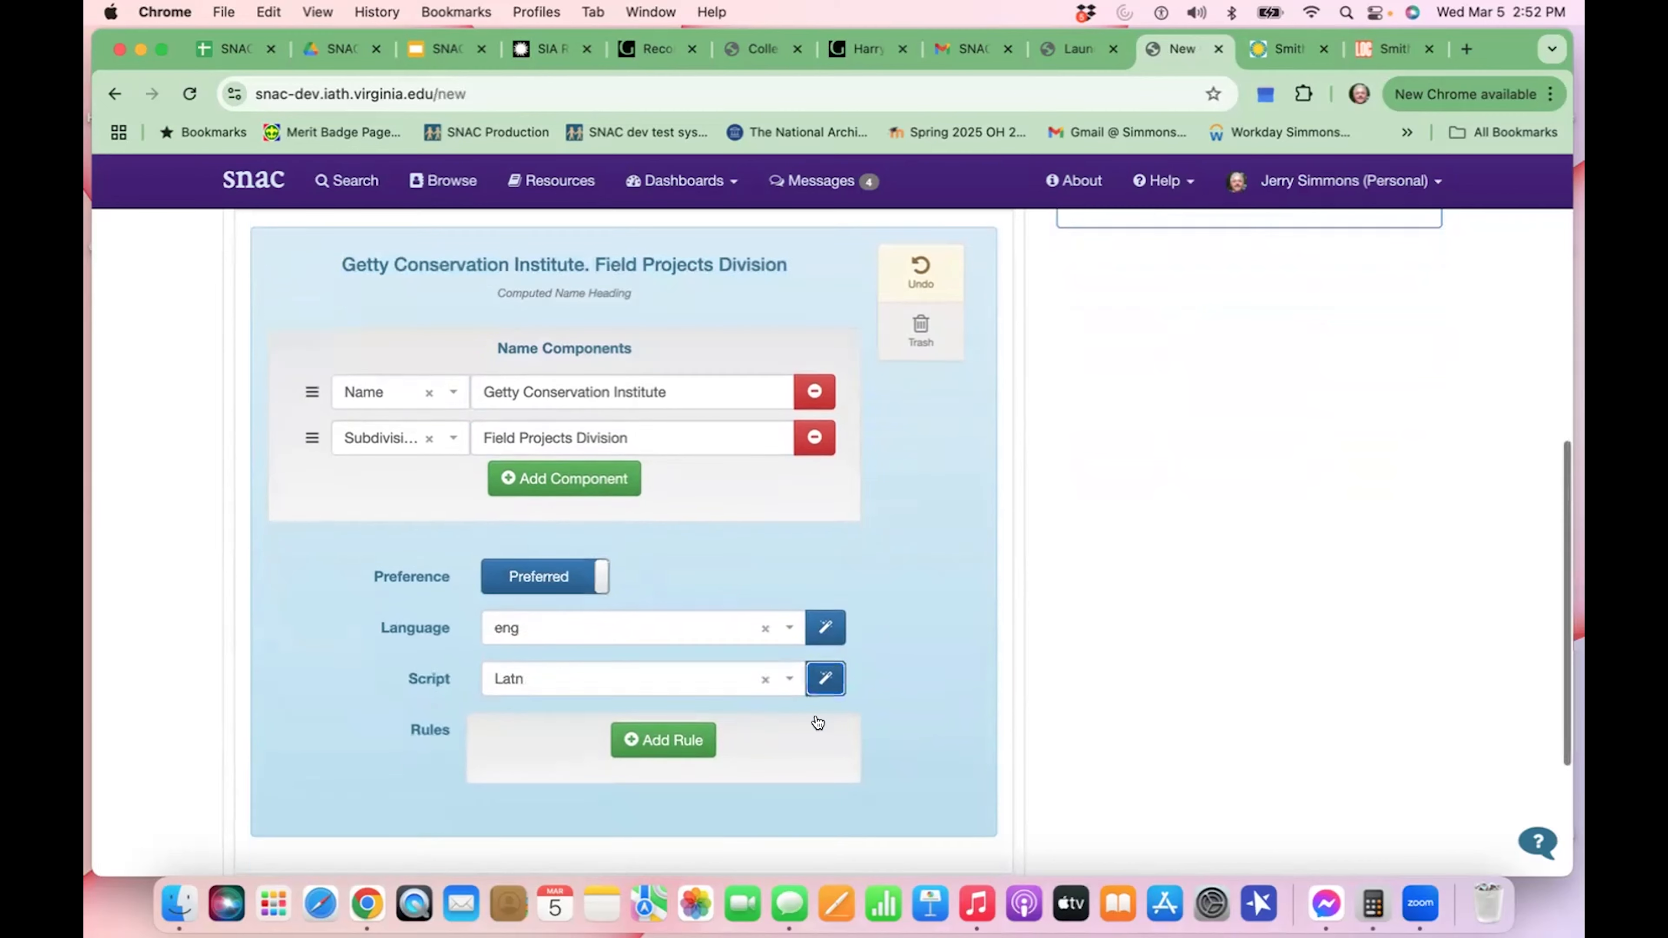
{"action": "left_click", "coordinate": [679, 669]}
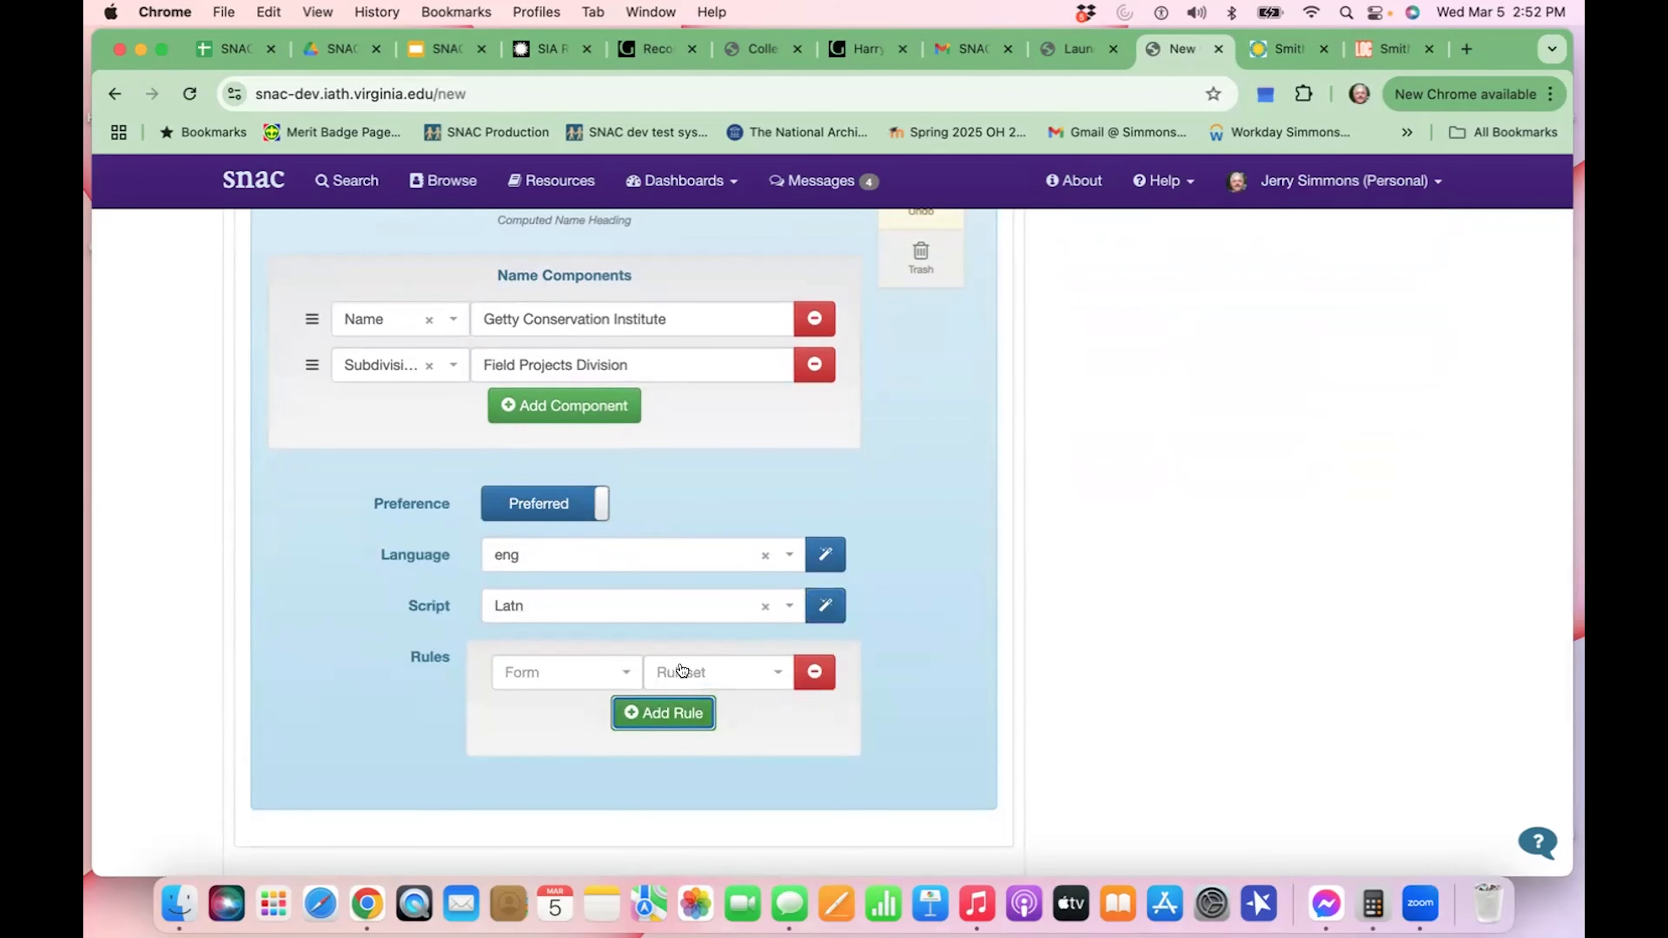
{"action": "left_click", "coordinate": [627, 671]}
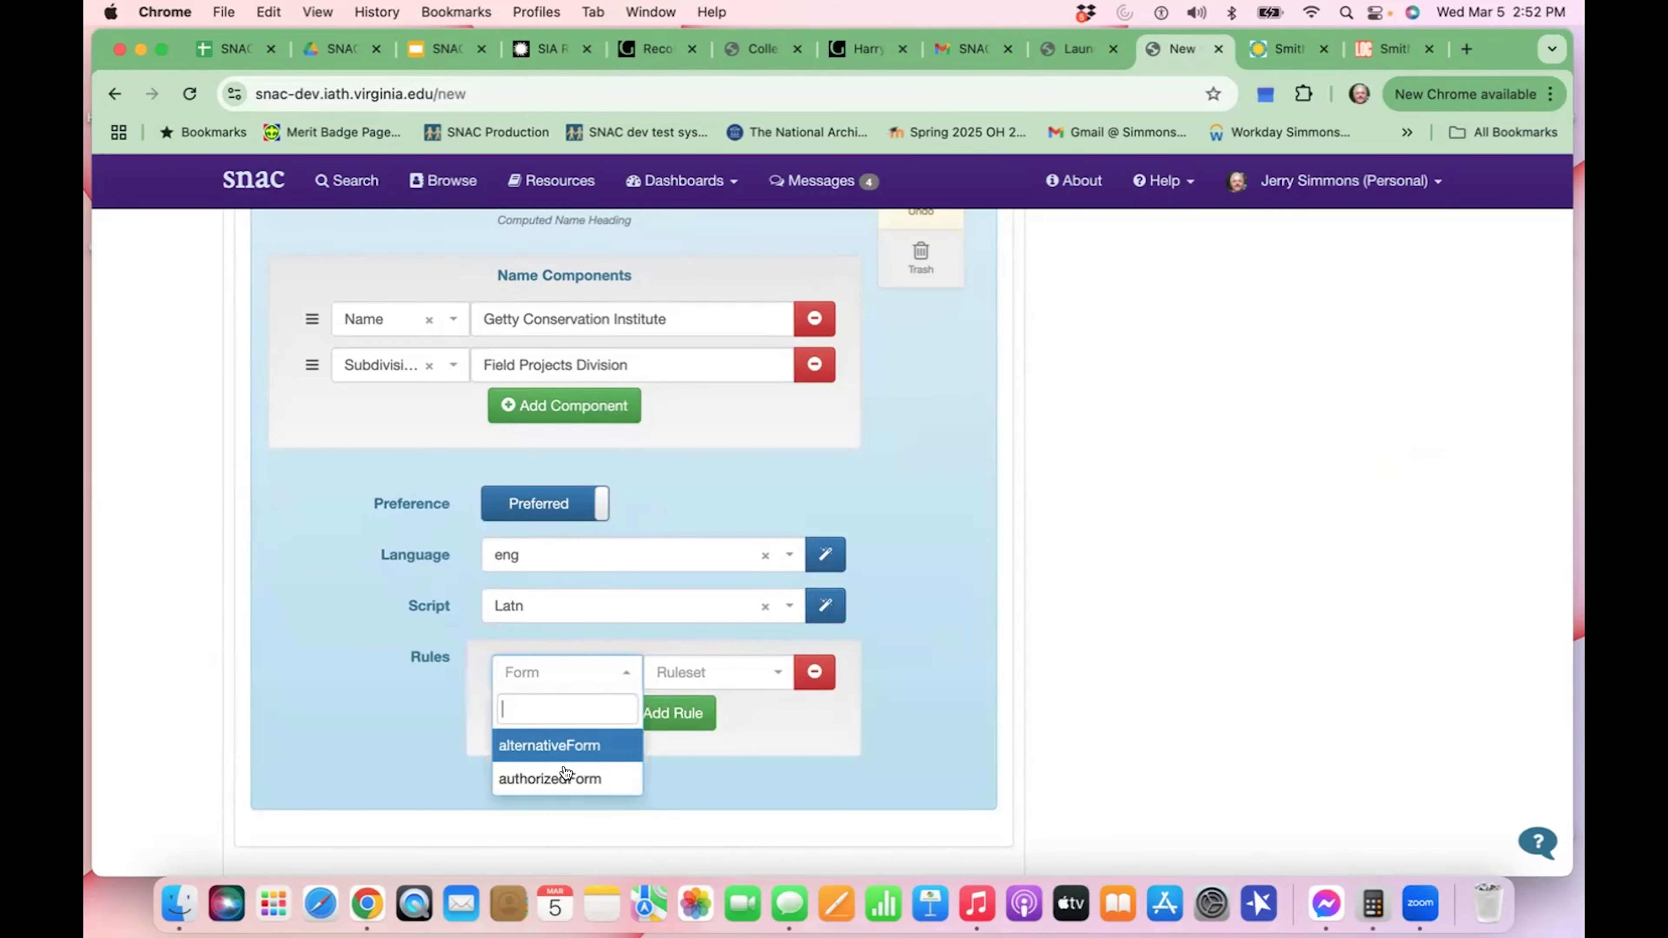
{"action": "left_click", "coordinate": [563, 777]}
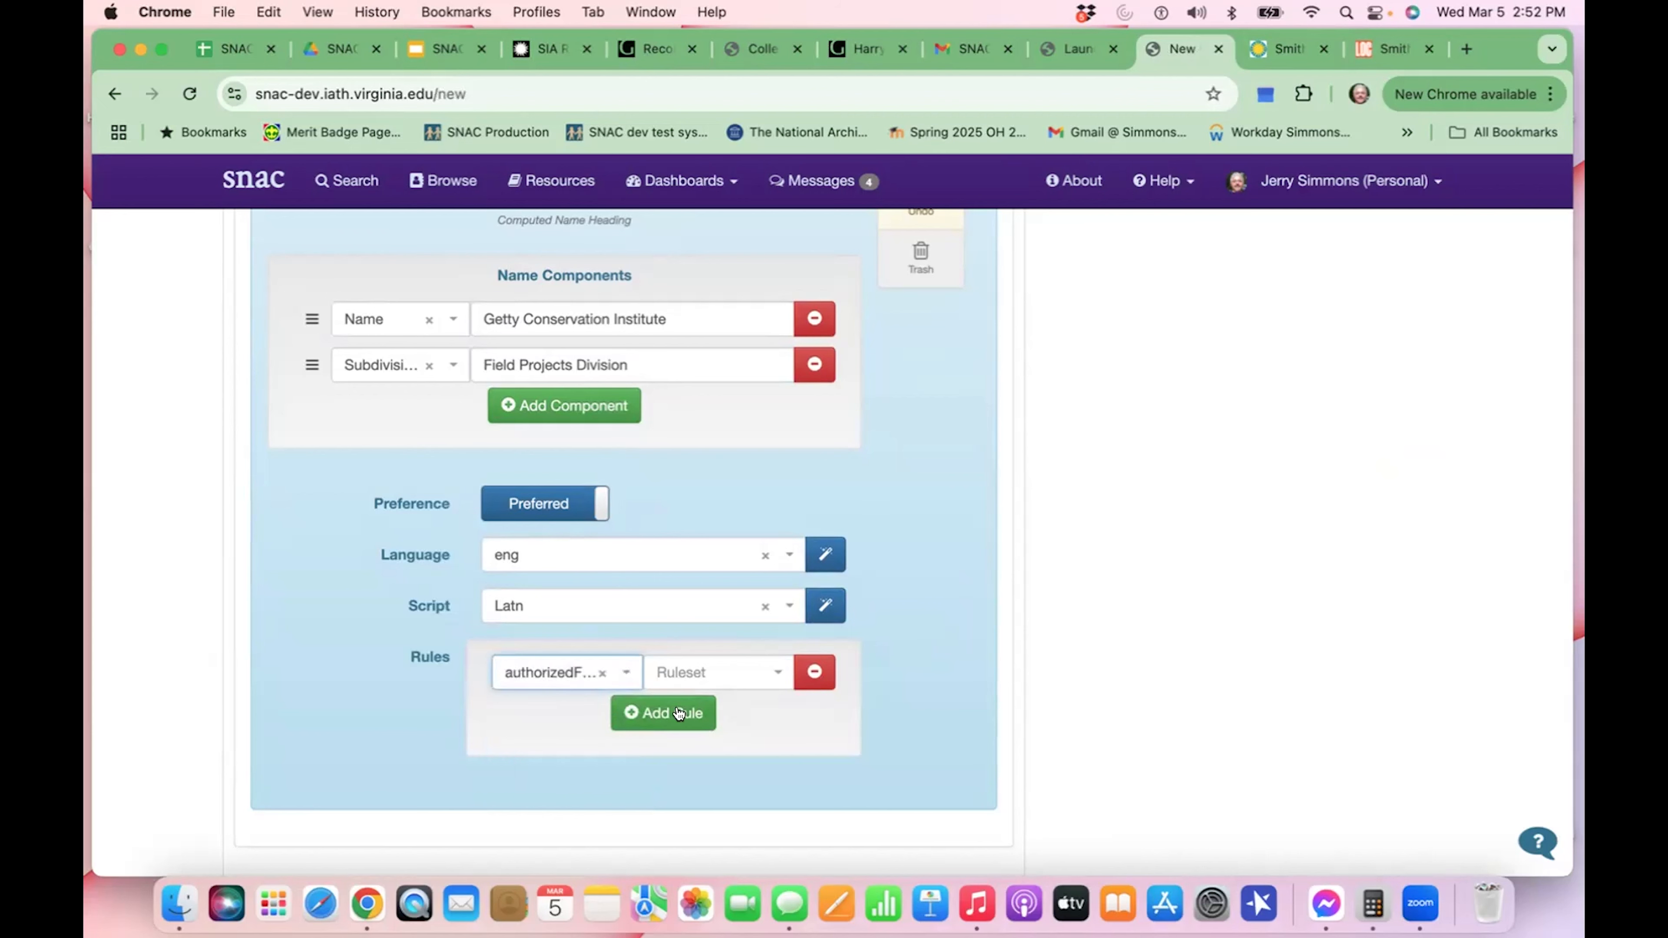
{"action": "left_click", "coordinate": [697, 672]}
{"action": "left_click", "coordinate": [685, 800]}
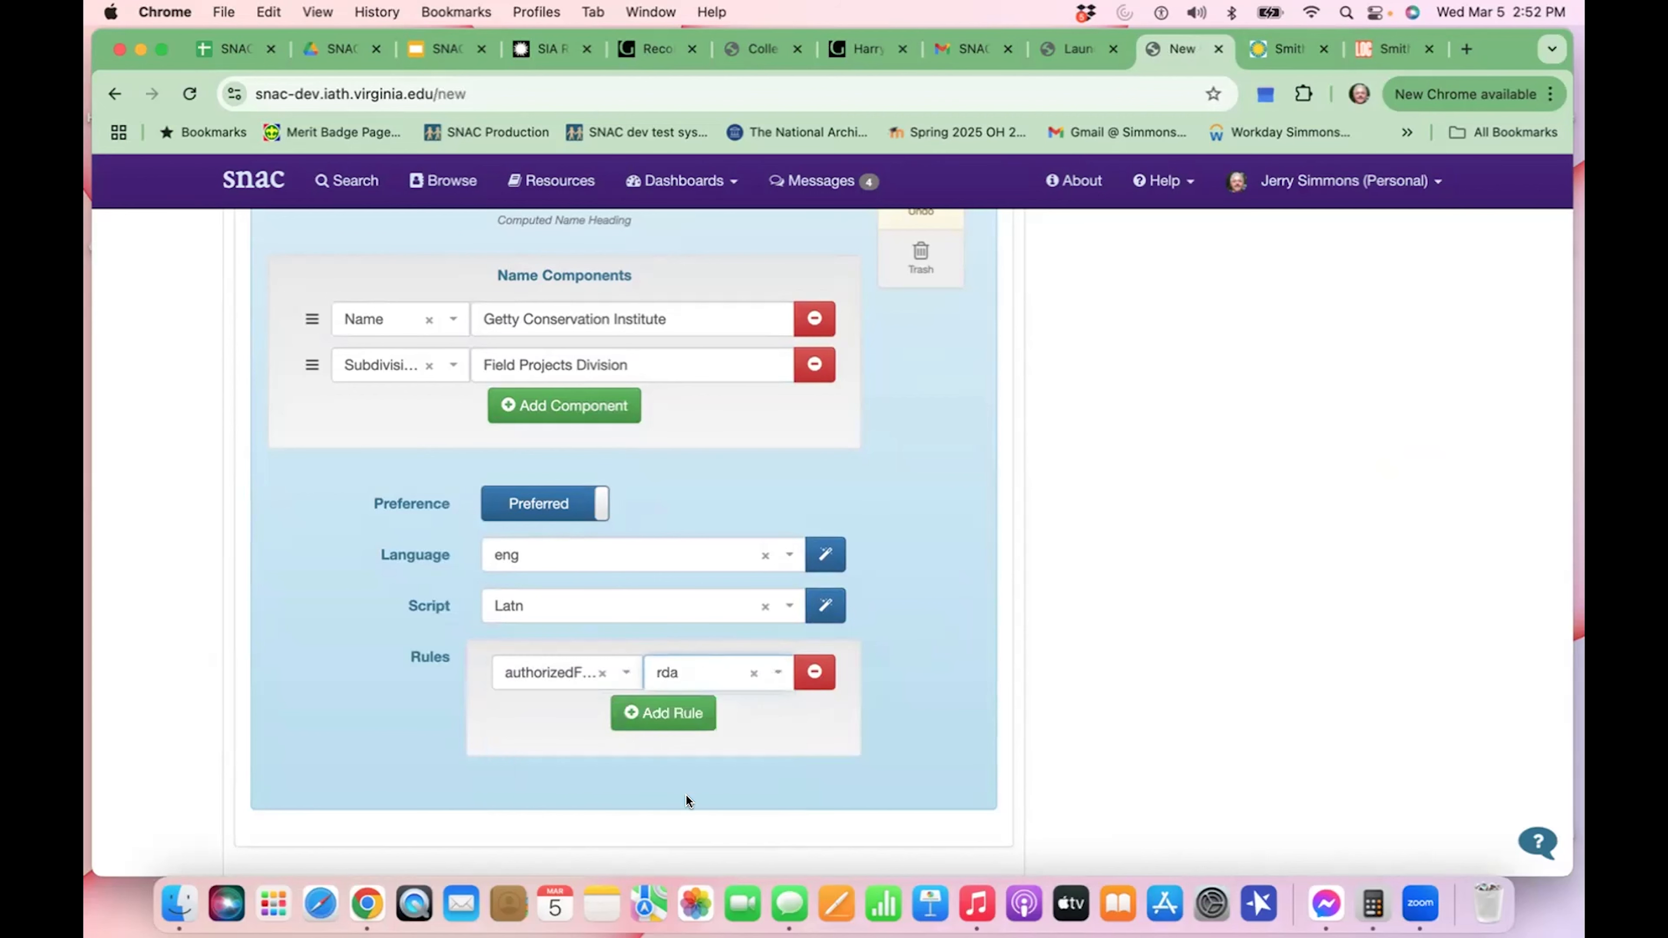
- Continue with the new constellation to have it compared against existing SNAC constellations
{"action": "scroll", "coordinate": [993, 707], "scroll_direction": "up", "scroll_amount": 4}
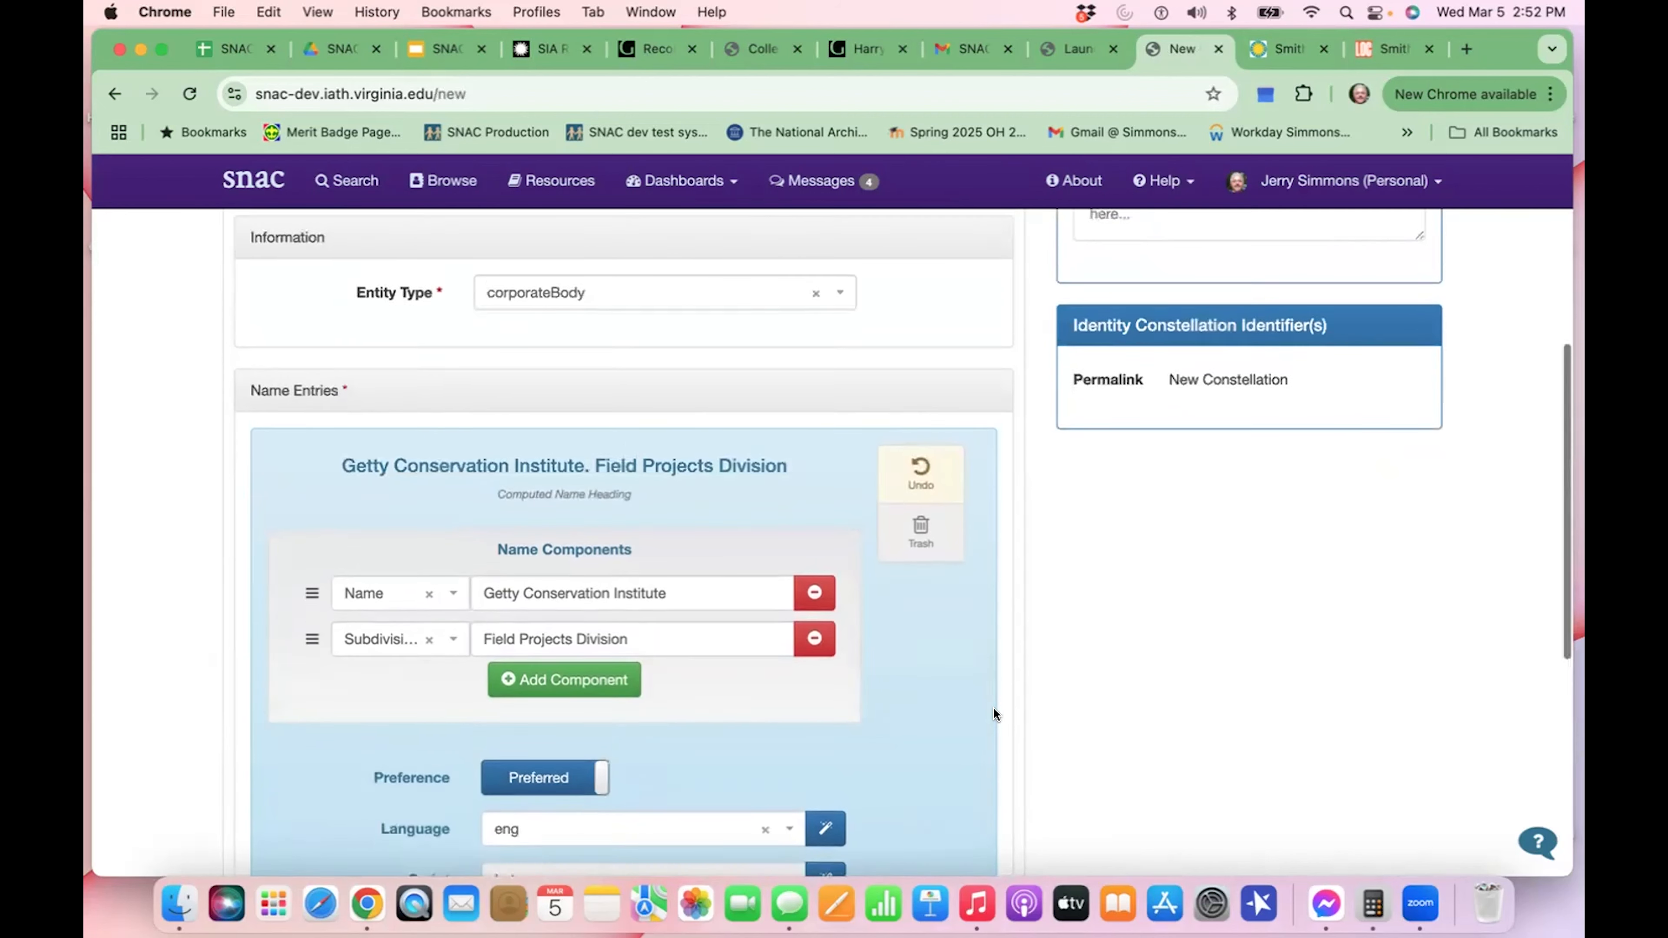
{"action": "scroll", "coordinate": [993, 708], "scroll_direction": "up", "scroll_amount": 5}
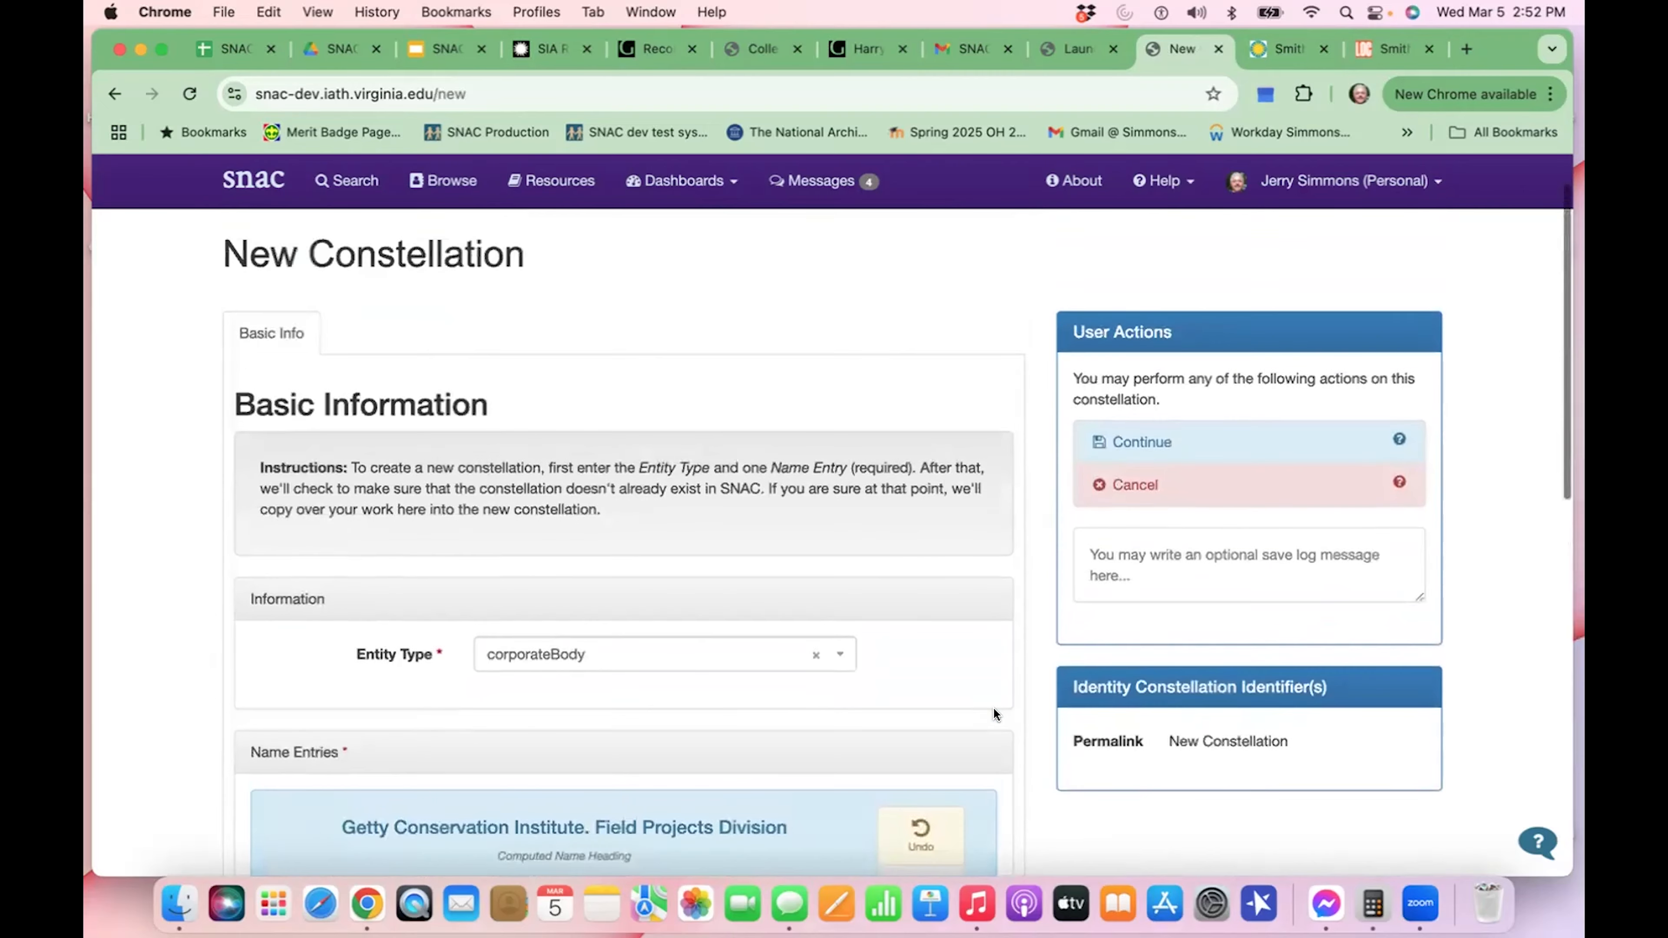
{"action": "left_click", "coordinate": [1201, 503]}
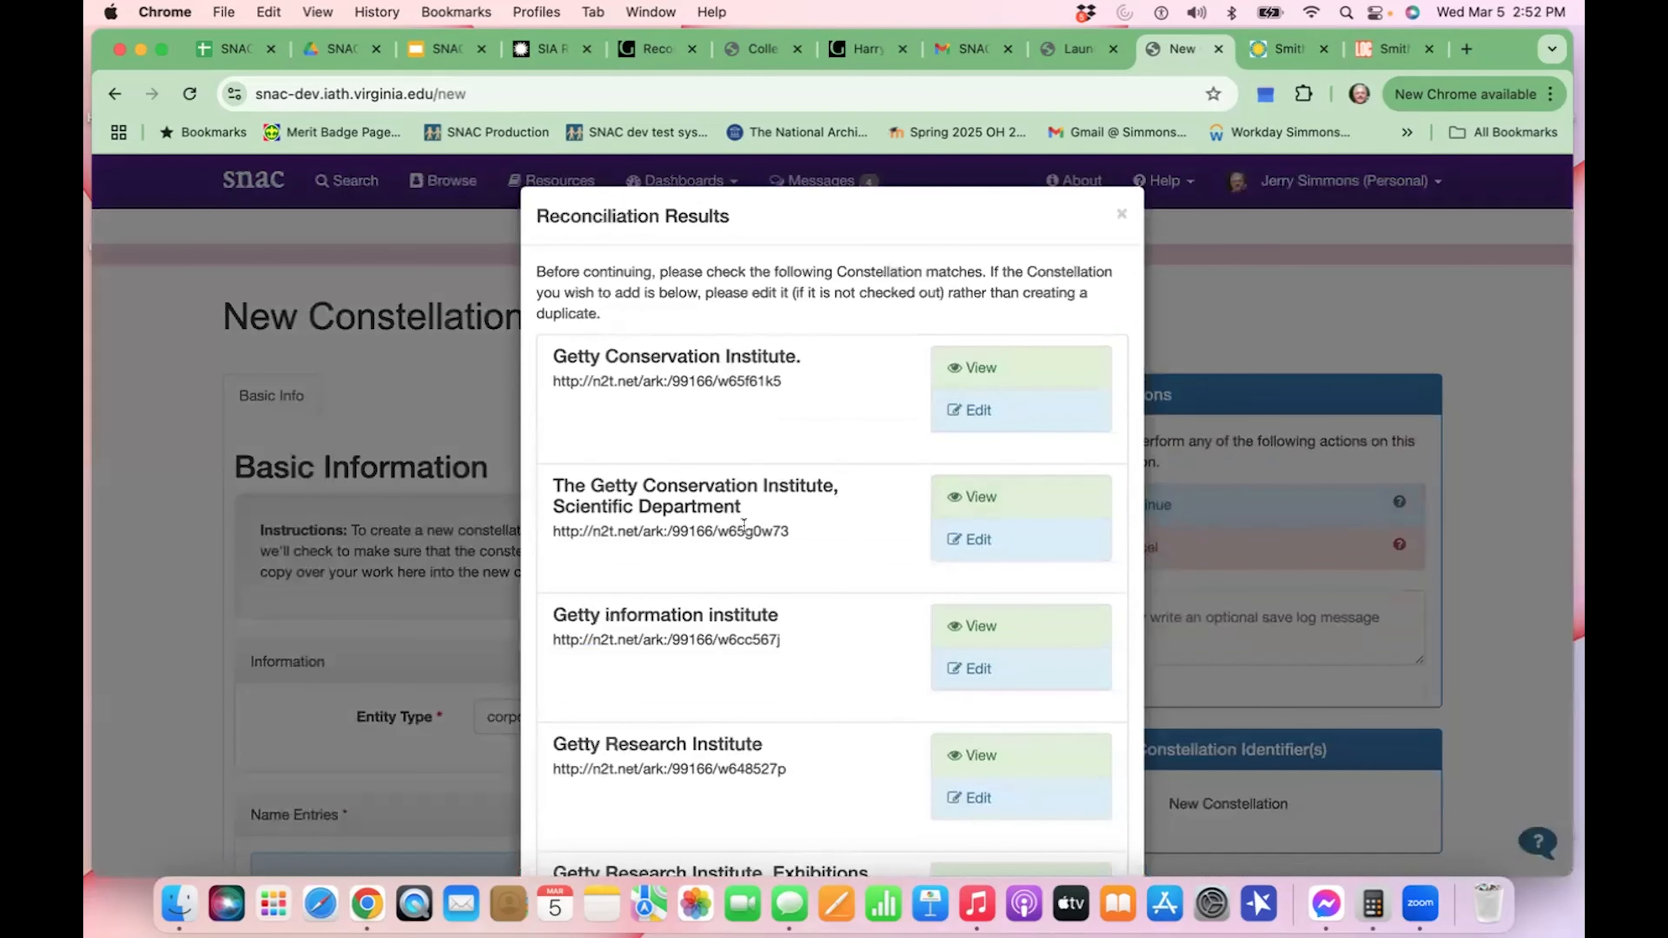
- Check all reconciliation results for an existing Field Projects Division constellation, and create the new constellation
{"action": "scroll", "coordinate": [743, 524], "scroll_direction": "down", "scroll_amount": 4}
{"action": "scroll", "coordinate": [743, 524], "scroll_direction": "down", "scroll_amount": 4}
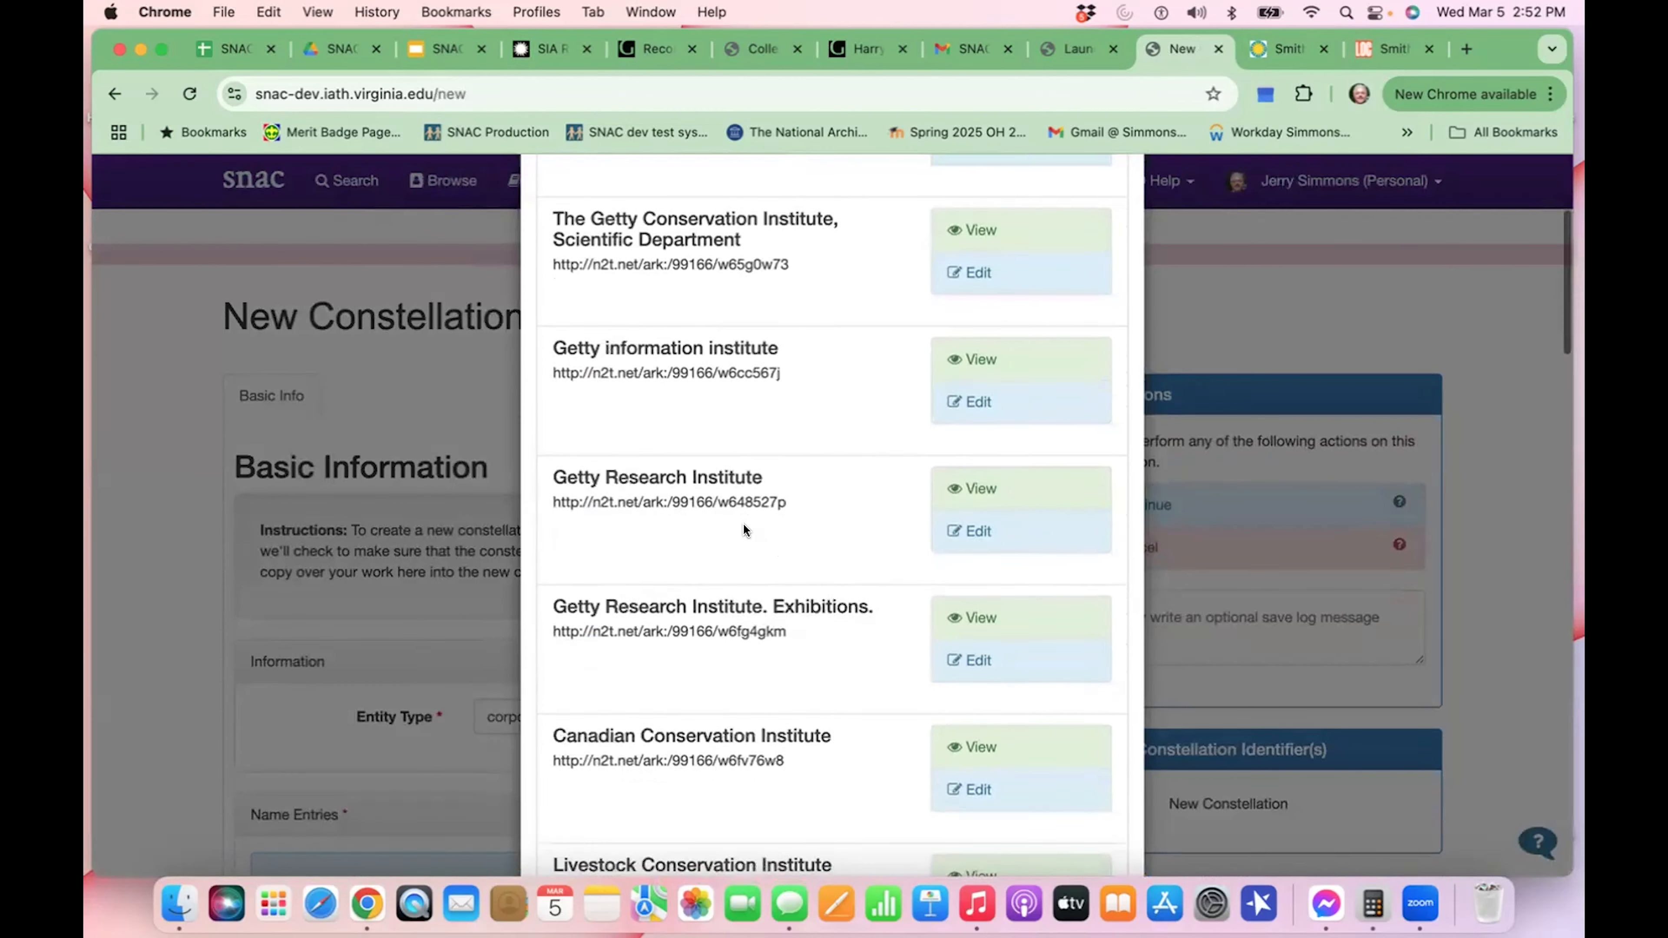
{"action": "scroll", "coordinate": [742, 523], "scroll_direction": "down", "scroll_amount": 5}
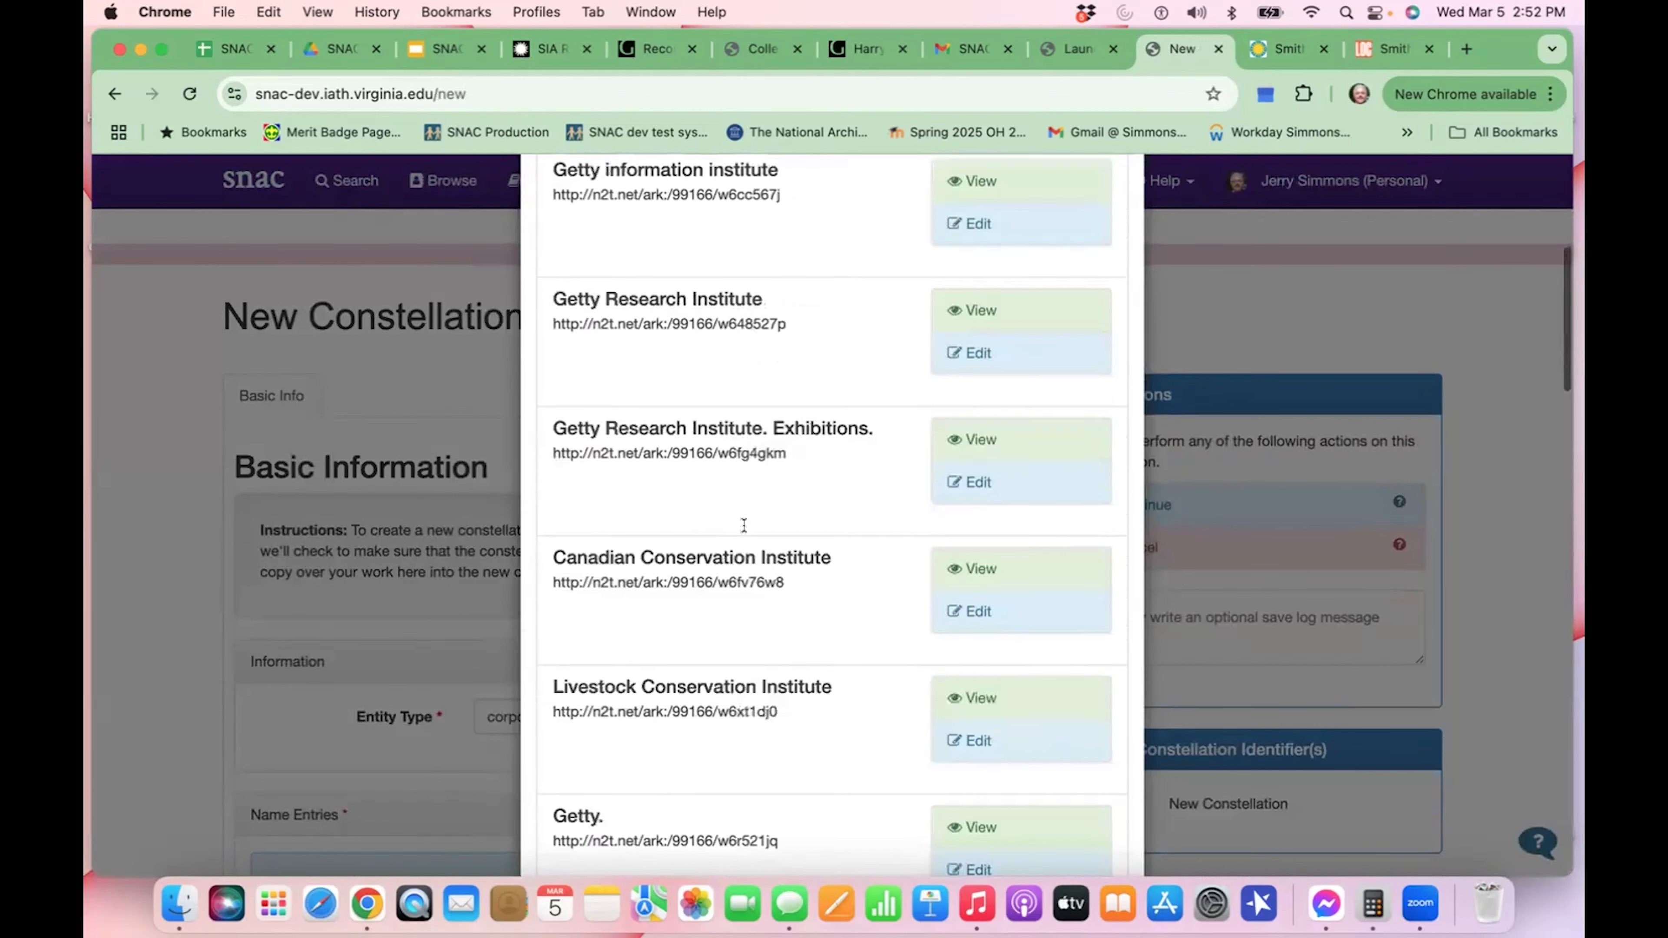
{"action": "scroll", "coordinate": [743, 524], "scroll_direction": "down", "scroll_amount": 2}
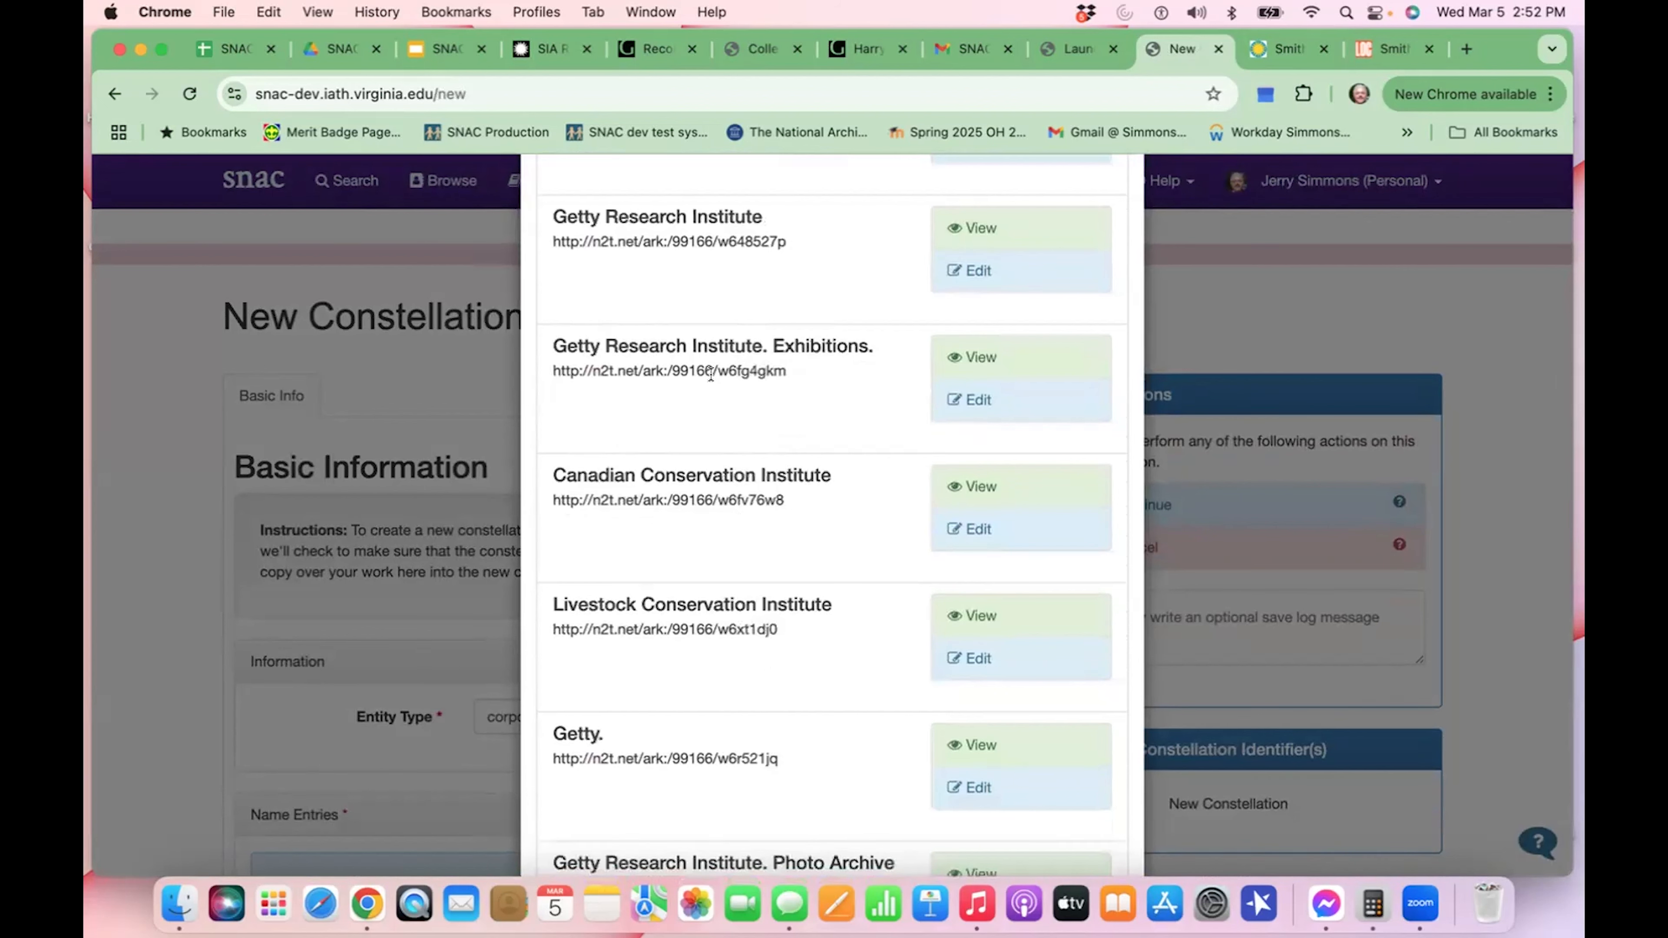
{"action": "scroll", "coordinate": [712, 355], "scroll_direction": "down", "scroll_amount": 1}
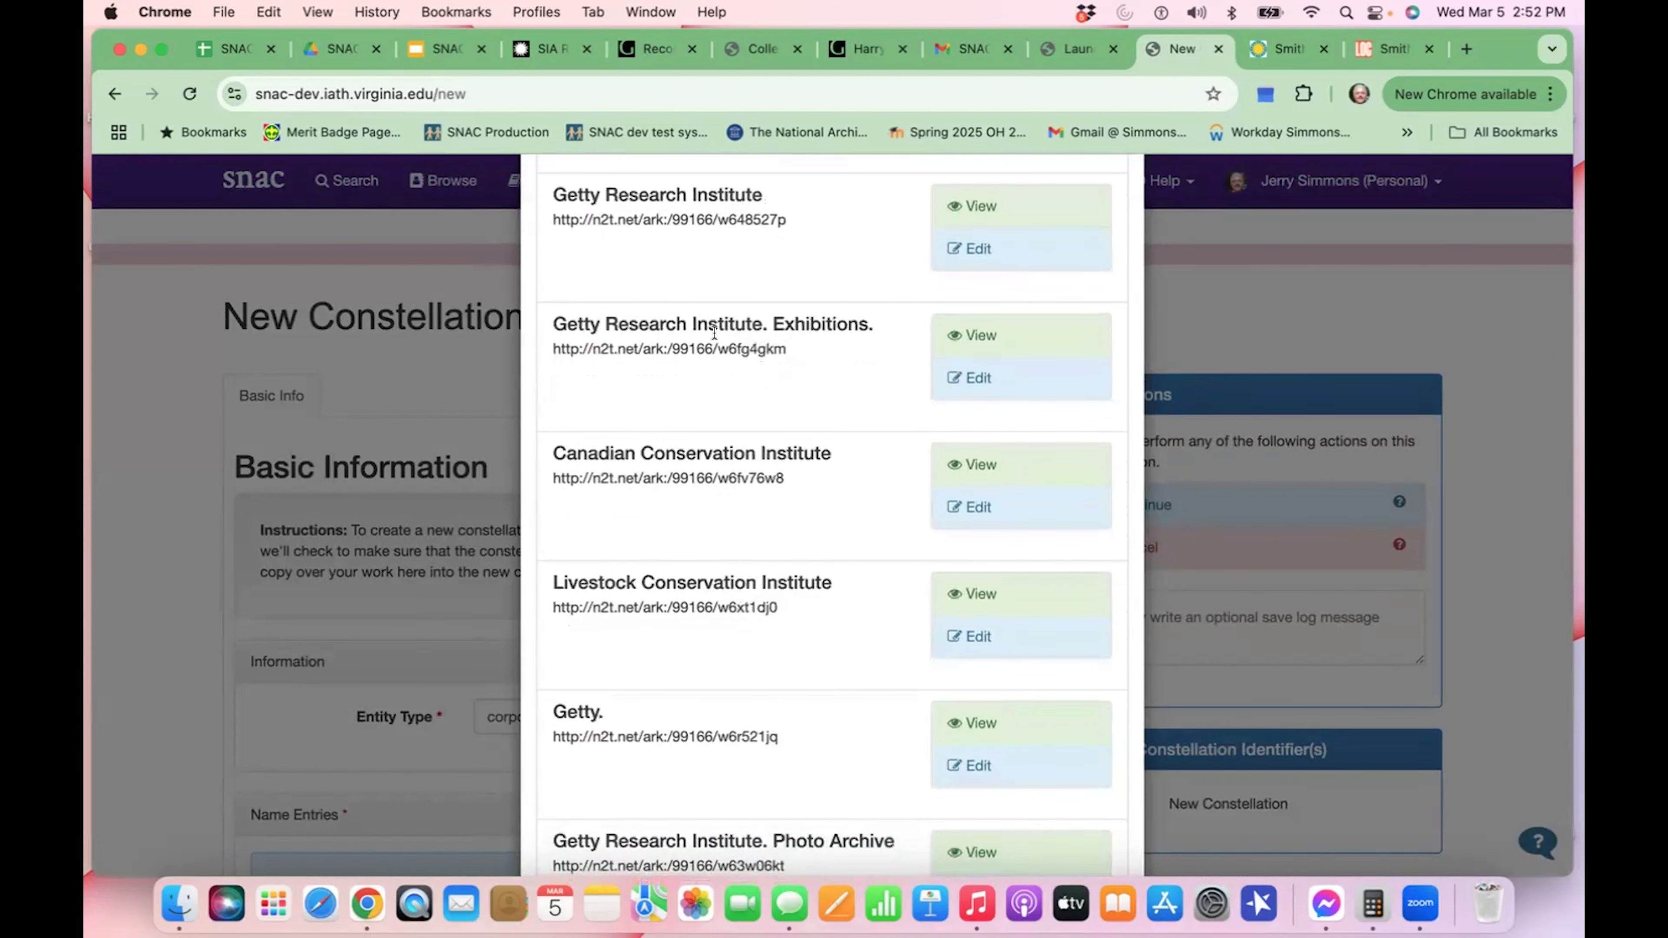
{"action": "scroll", "coordinate": [714, 331], "scroll_direction": "down", "scroll_amount": 8}
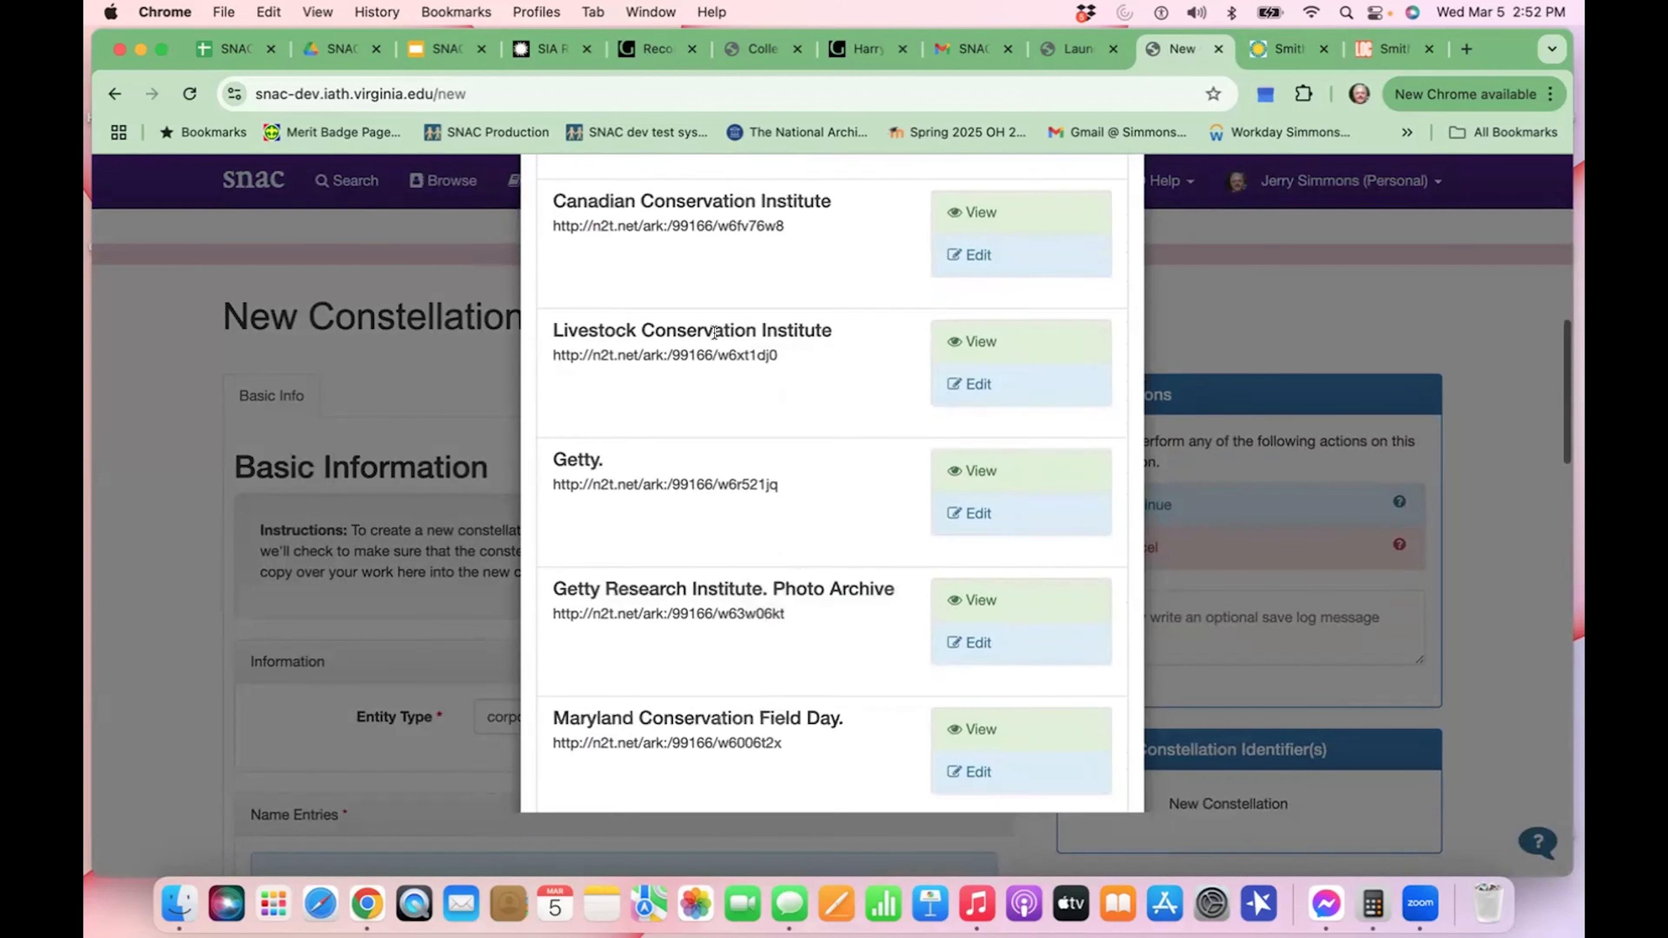
{"action": "scroll", "coordinate": [715, 332], "scroll_direction": "down", "scroll_amount": 10}
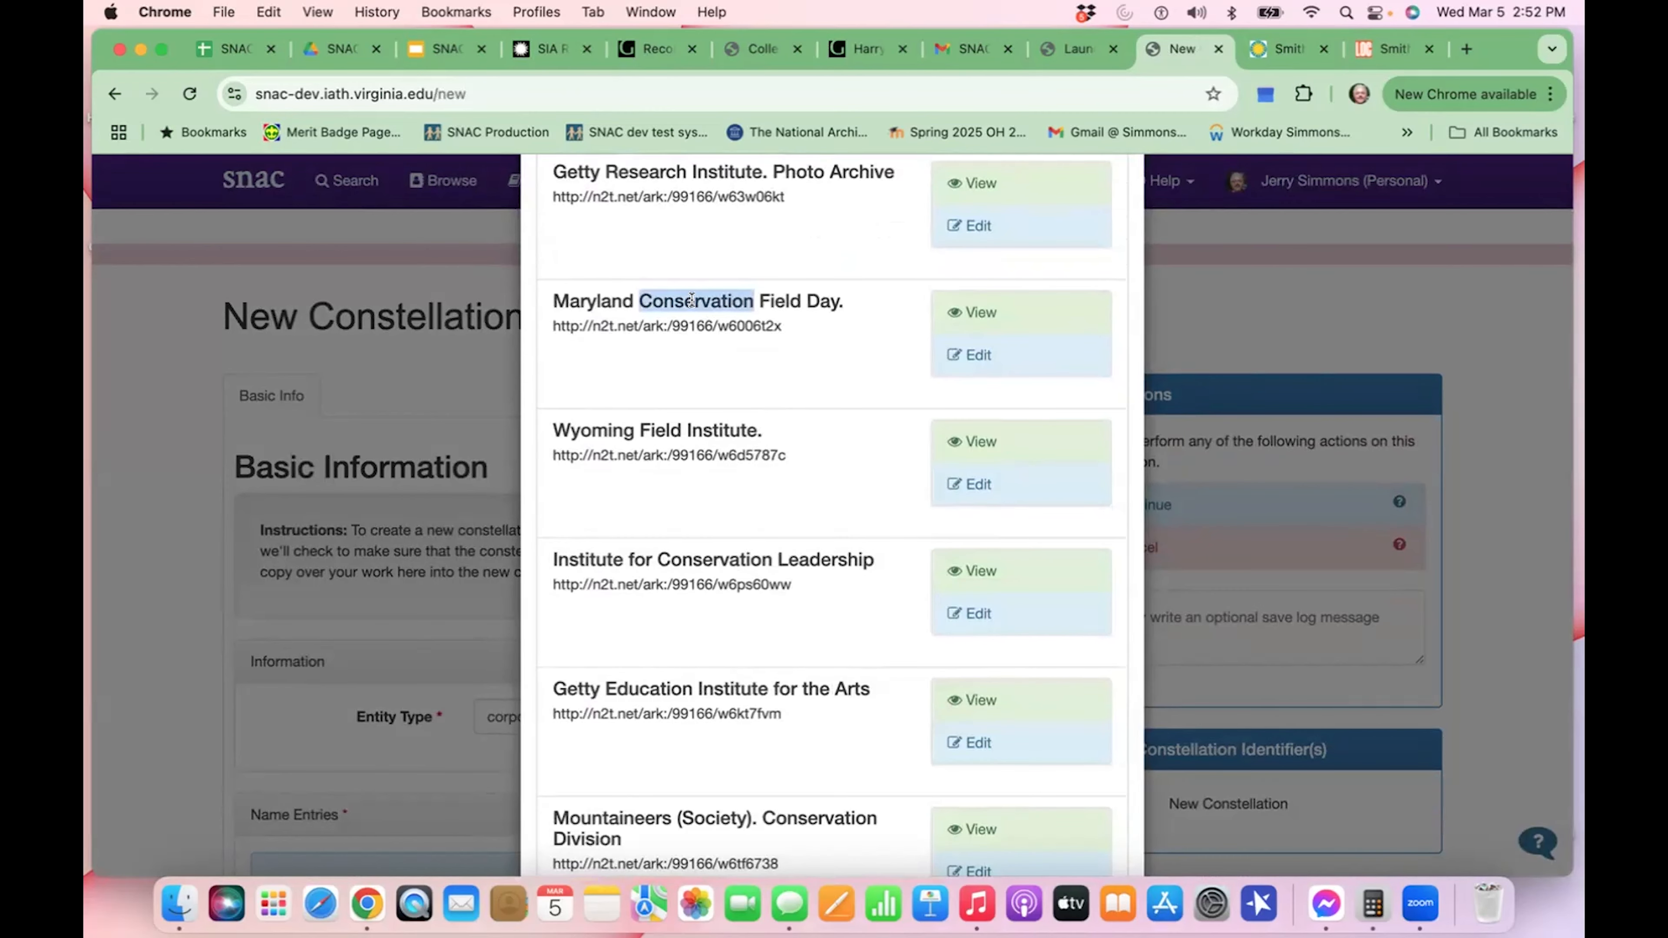
{"action": "scroll", "coordinate": [763, 552], "scroll_direction": "down", "scroll_amount": 7}
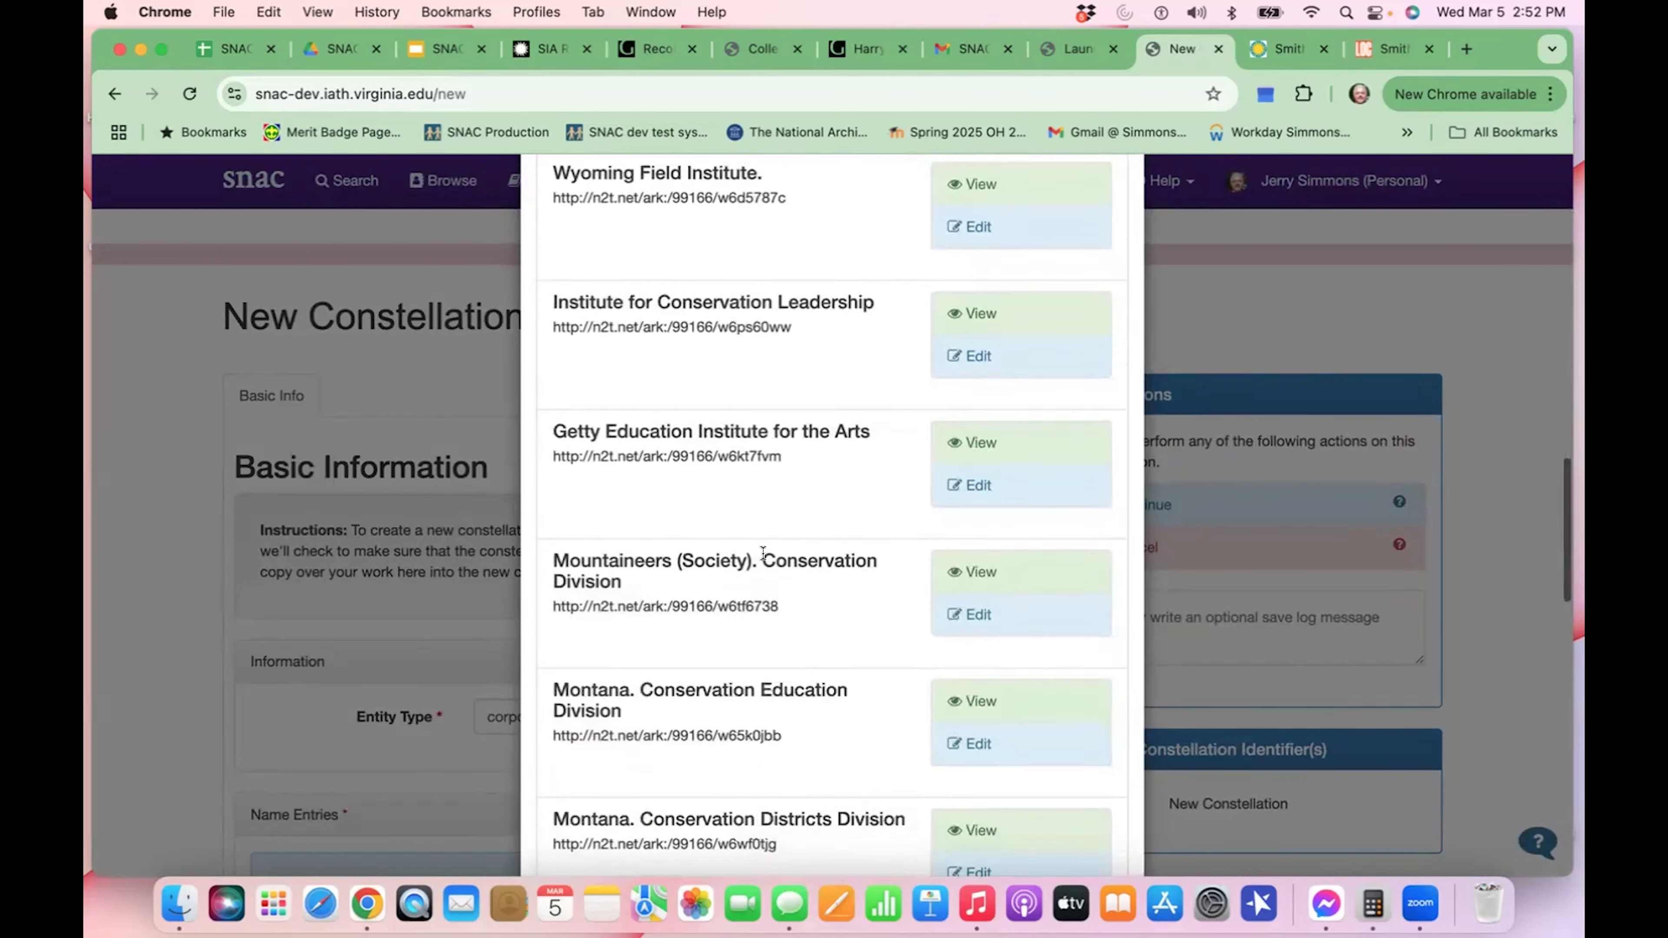
{"action": "scroll", "coordinate": [762, 552], "scroll_direction": "down", "scroll_amount": 12}
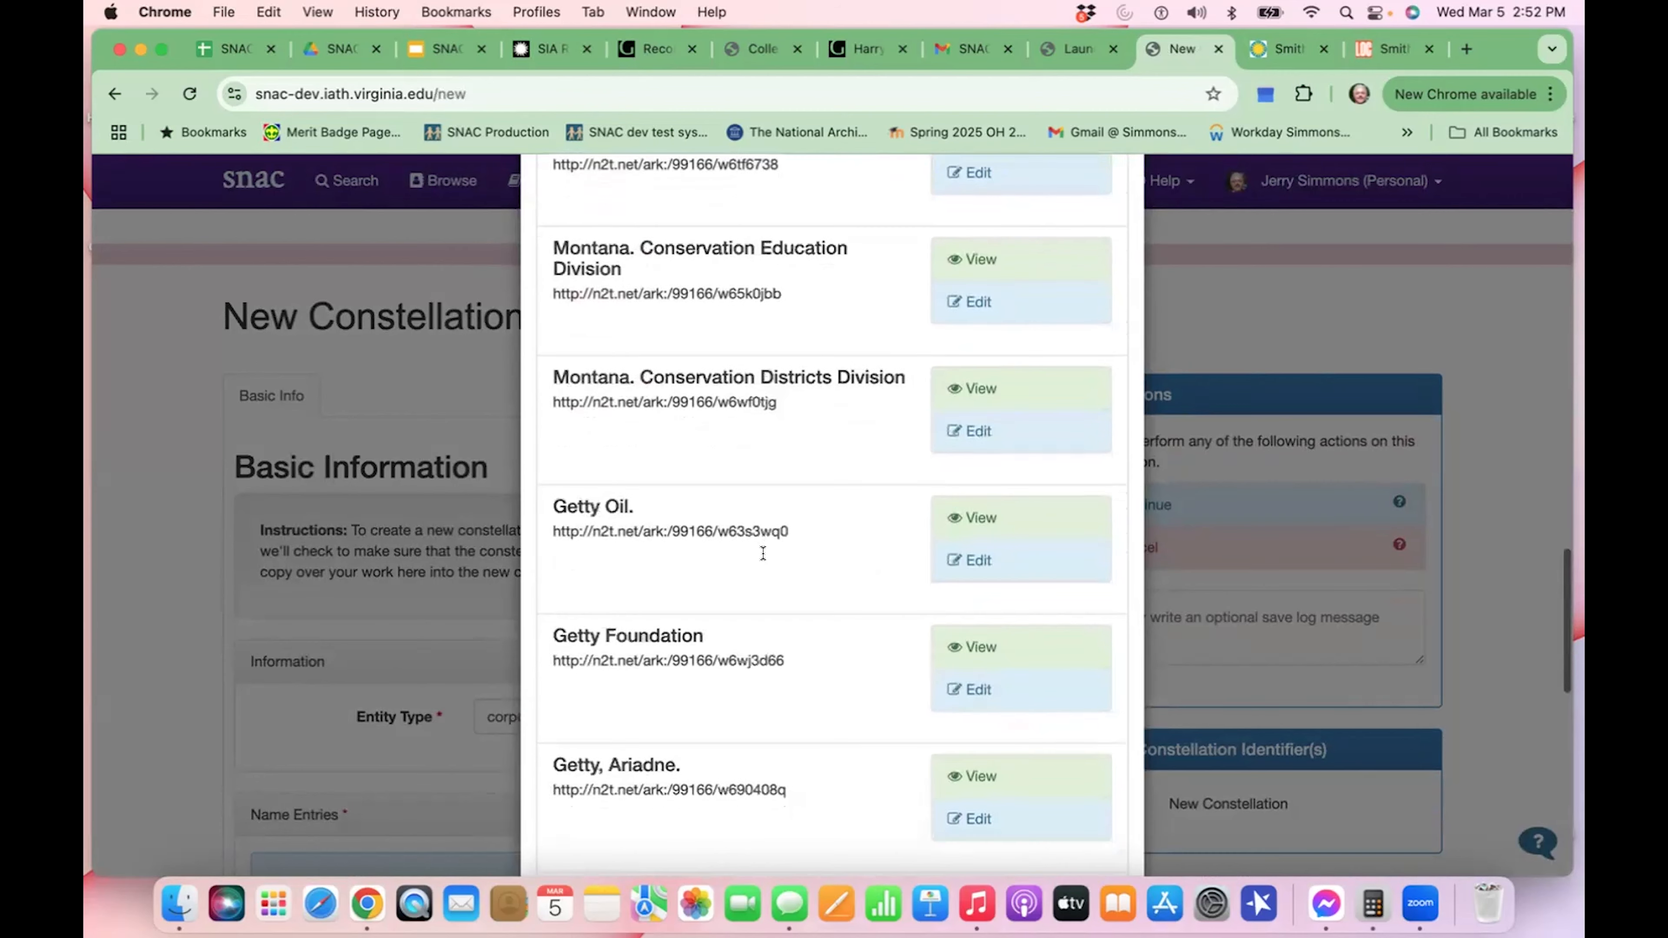
{"action": "scroll", "coordinate": [762, 553], "scroll_direction": "down", "scroll_amount": 18}
{"action": "scroll", "coordinate": [763, 555], "scroll_direction": "down", "scroll_amount": 6}
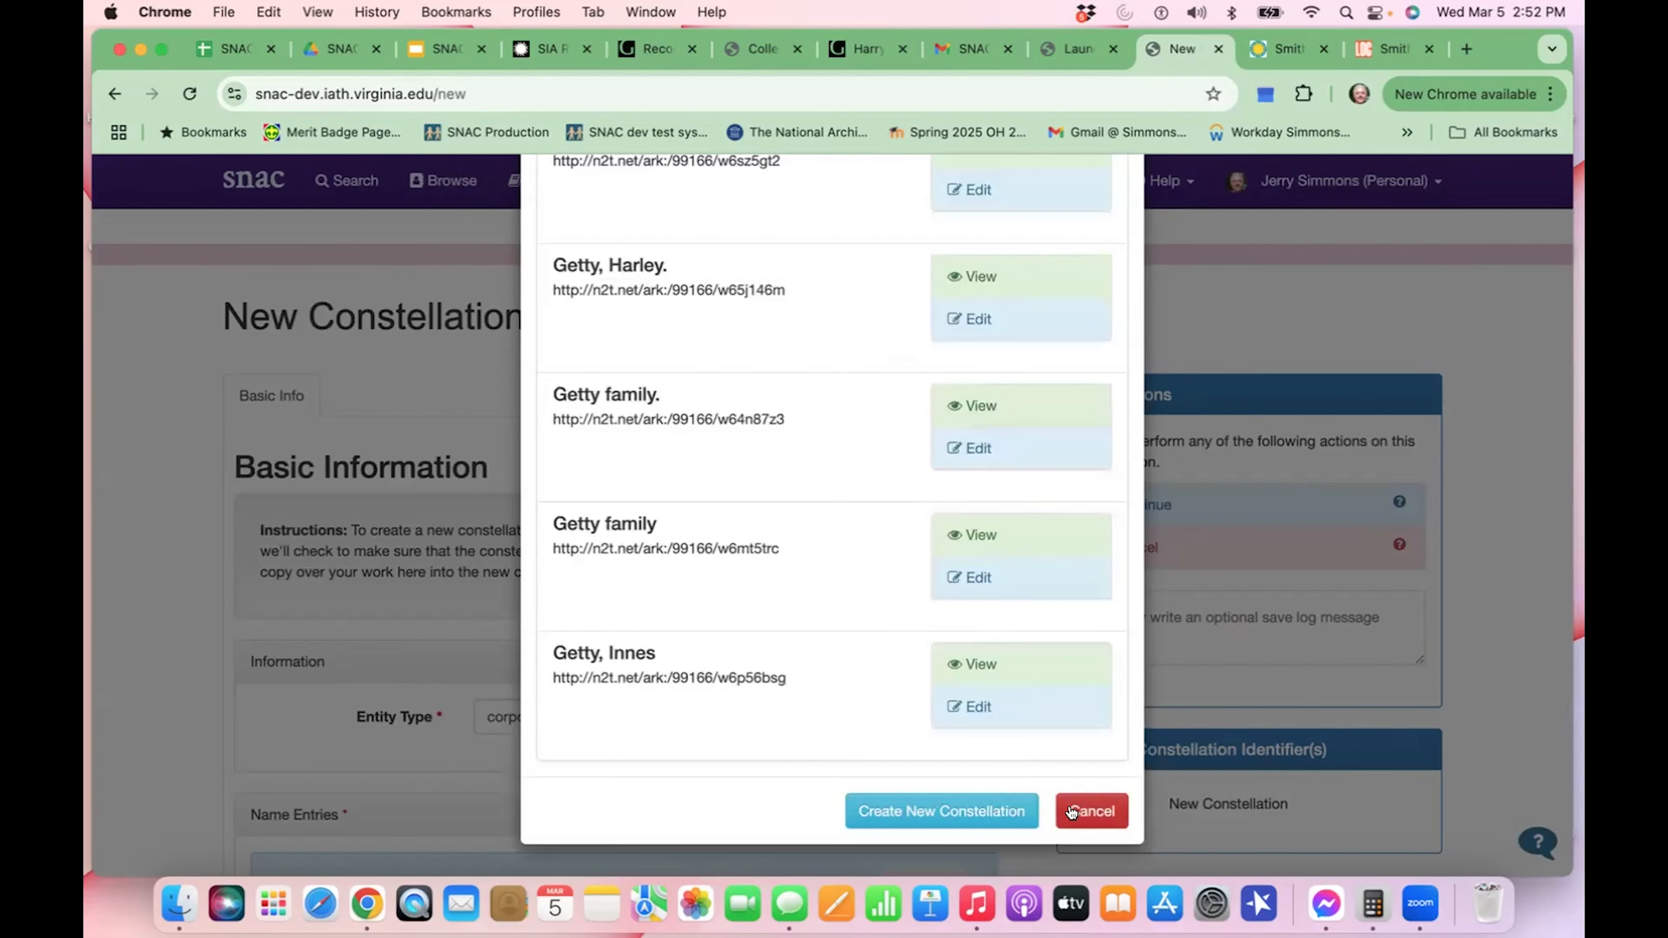
{"action": "left_click", "coordinate": [974, 815]}
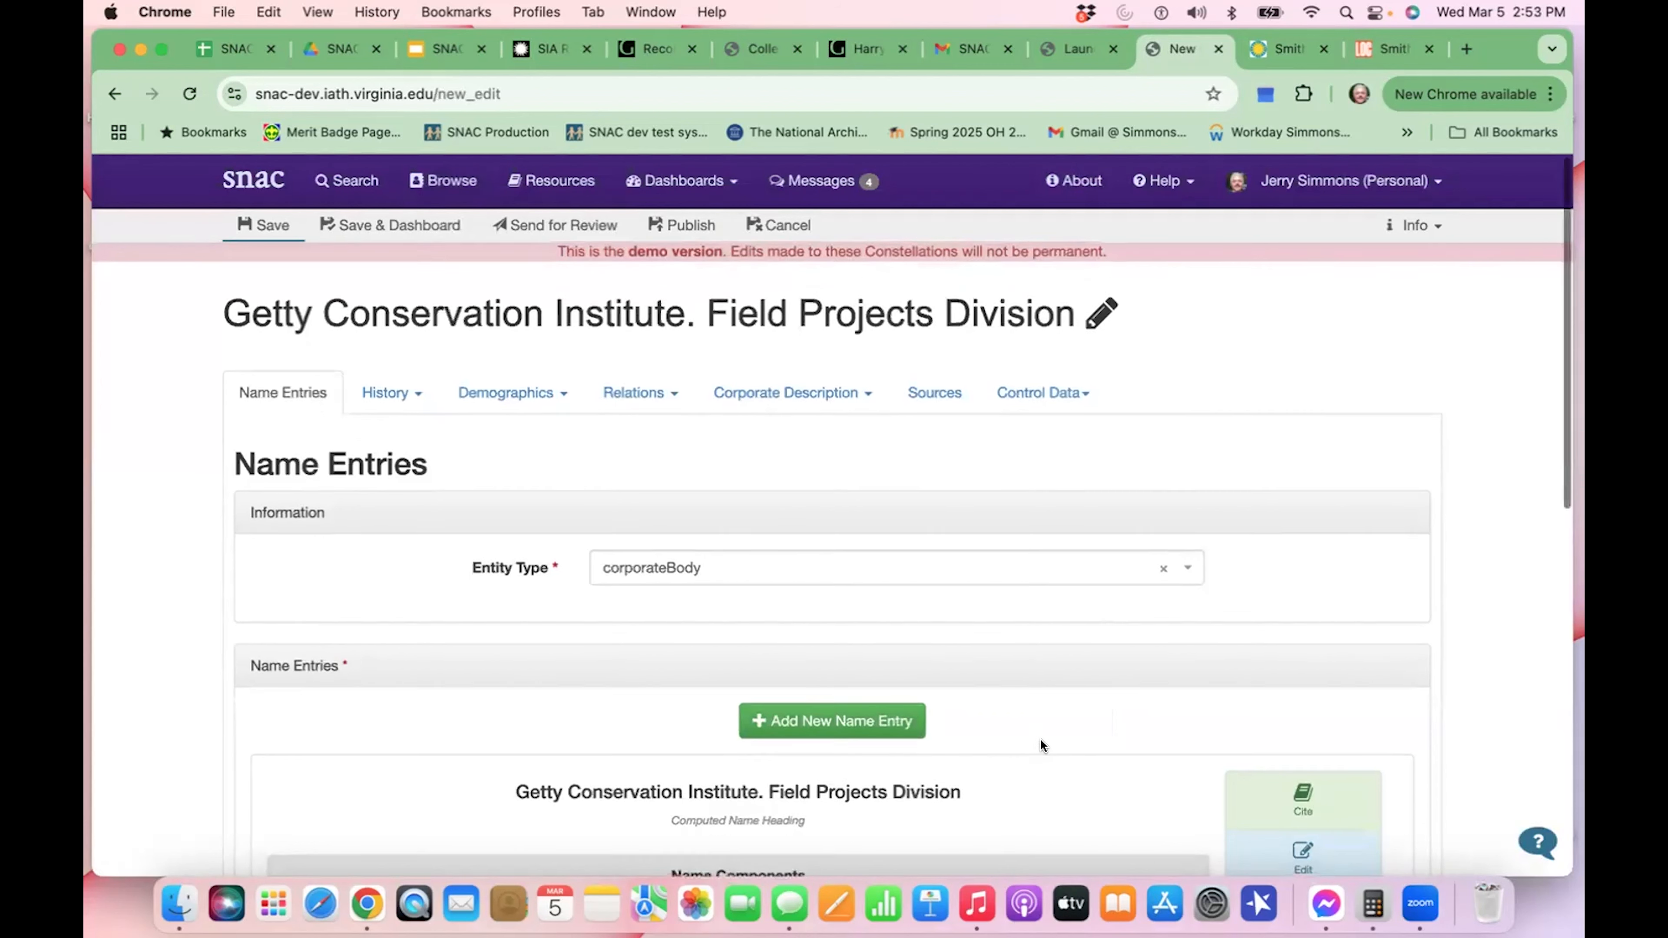
- Review the created constellation's name entry, including its computed heading, name components, preference, language and script
{"action": "scroll", "coordinate": [1040, 738], "scroll_direction": "down", "scroll_amount": 2}
{"action": "scroll", "coordinate": [1040, 738], "scroll_direction": "down", "scroll_amount": 5}
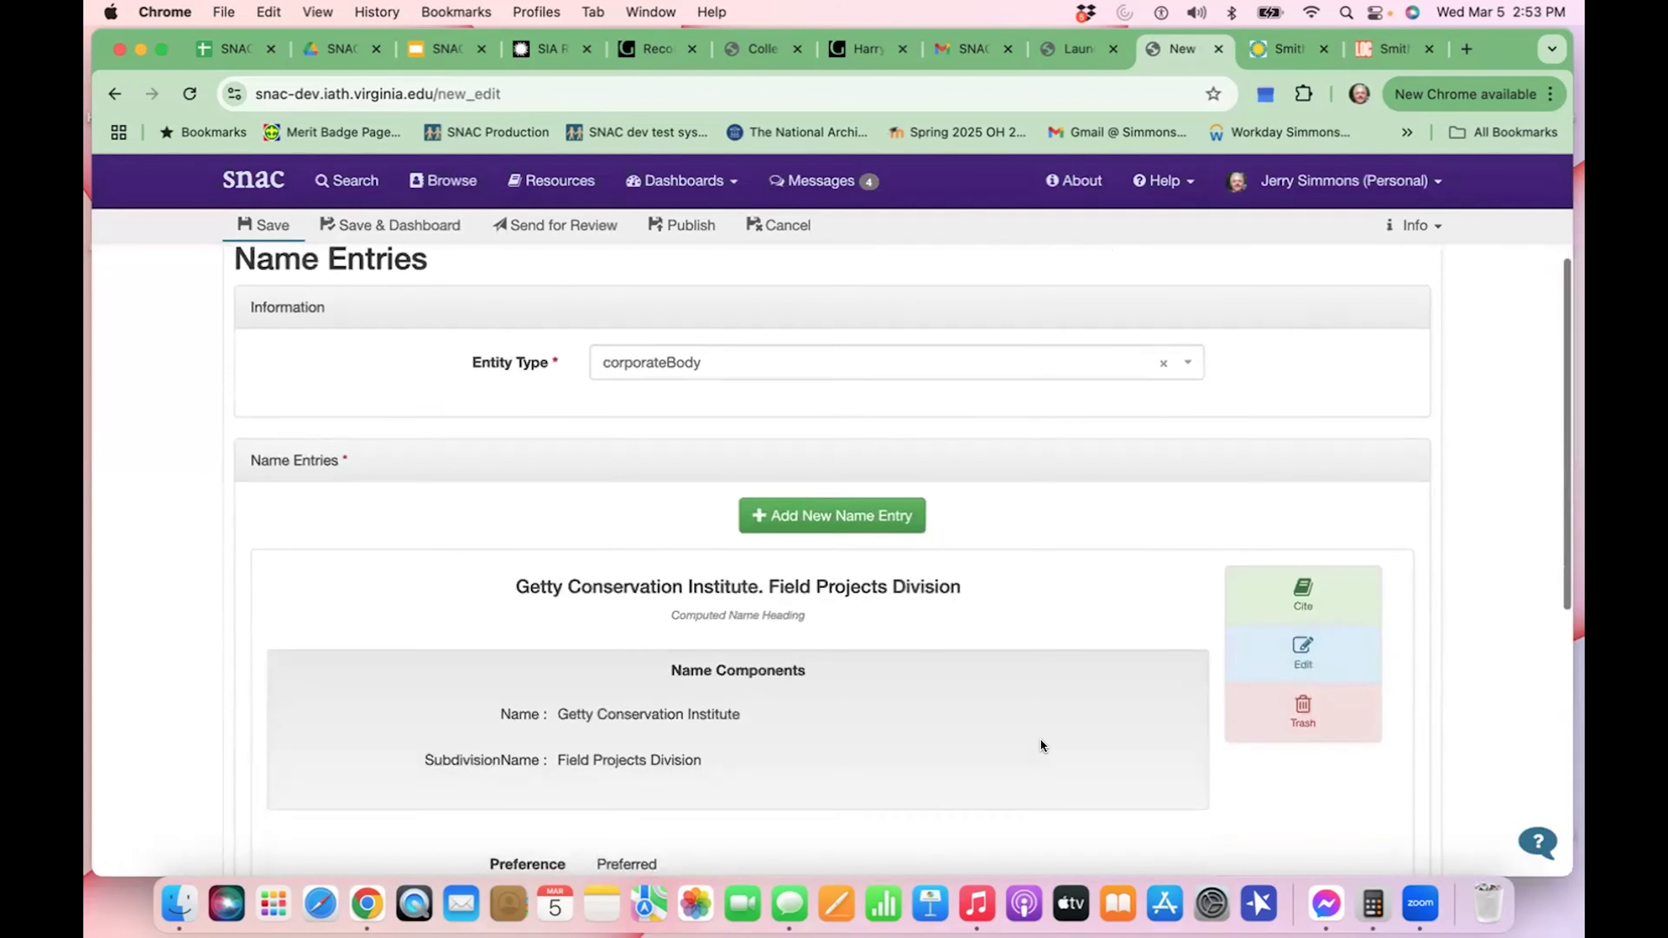
{"action": "scroll", "coordinate": [1040, 738], "scroll_direction": "down", "scroll_amount": 3}
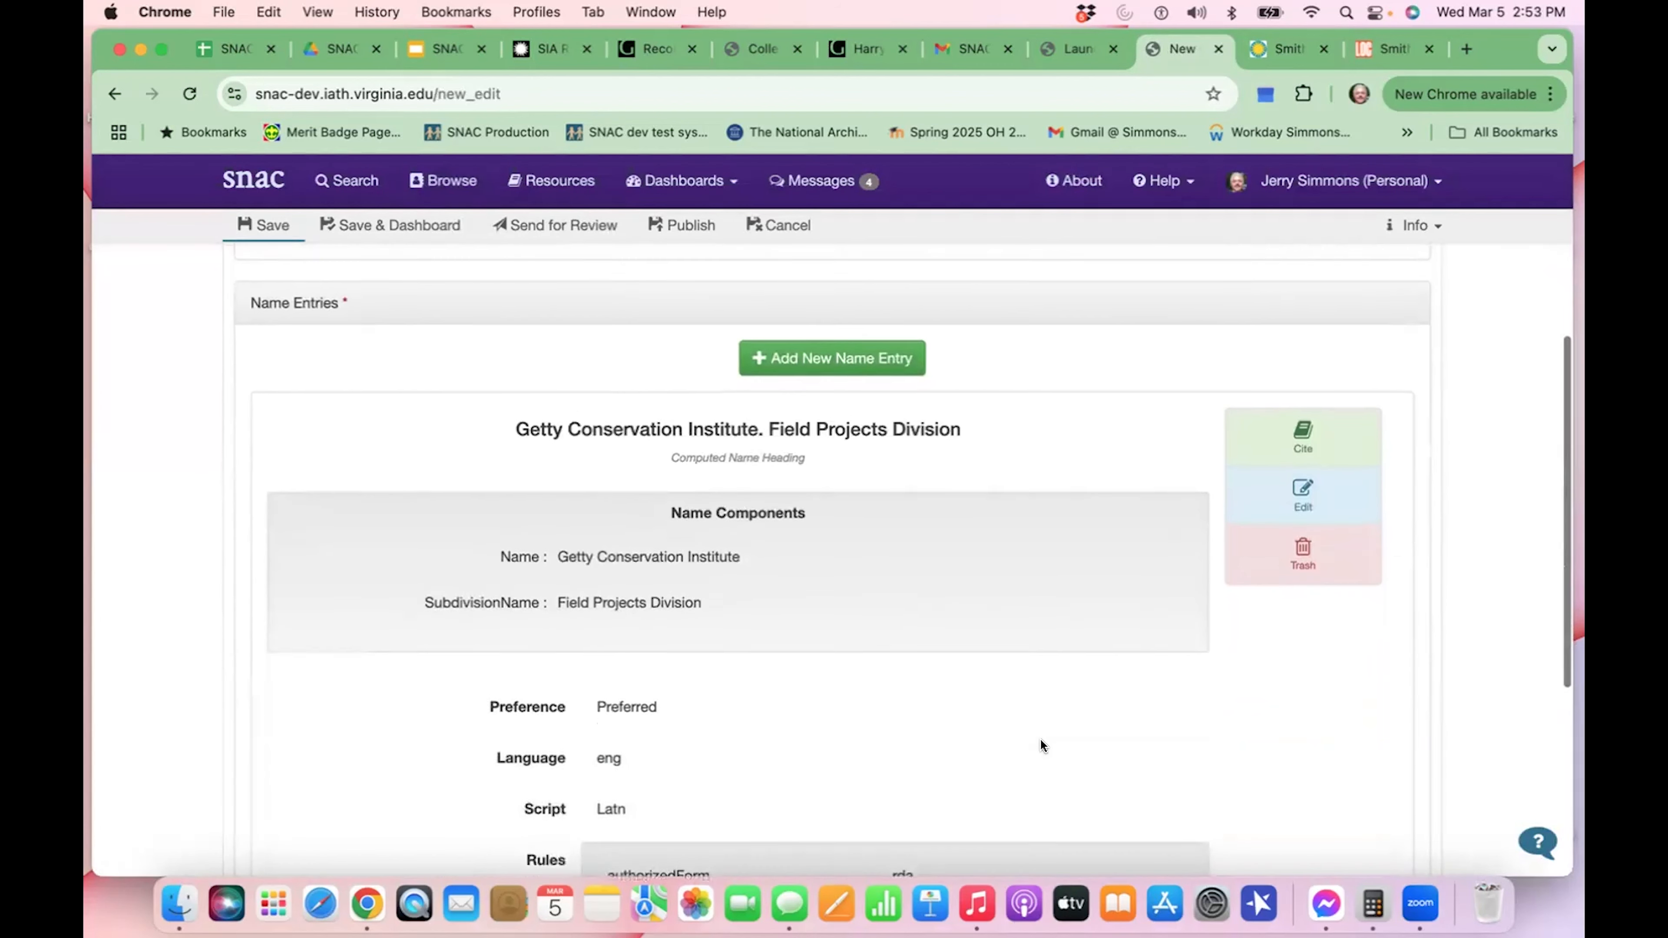
{"action": "scroll", "coordinate": [1040, 738], "scroll_direction": "up", "scroll_amount": 3}
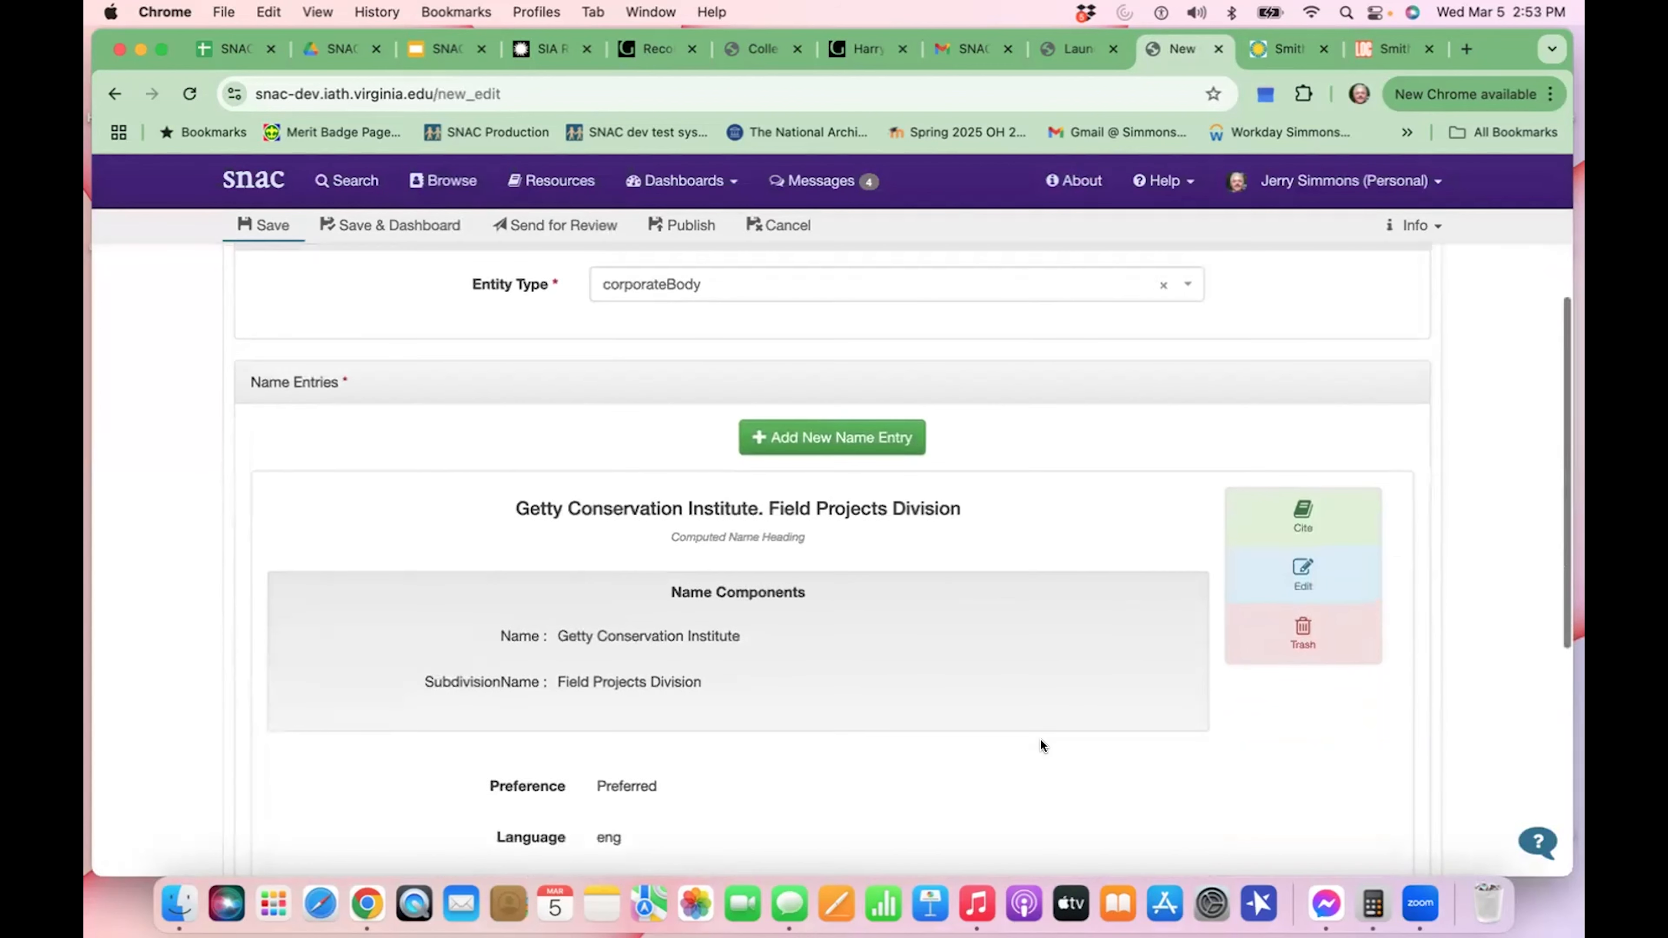
{"action": "triple_click", "coordinate": [846, 510]}
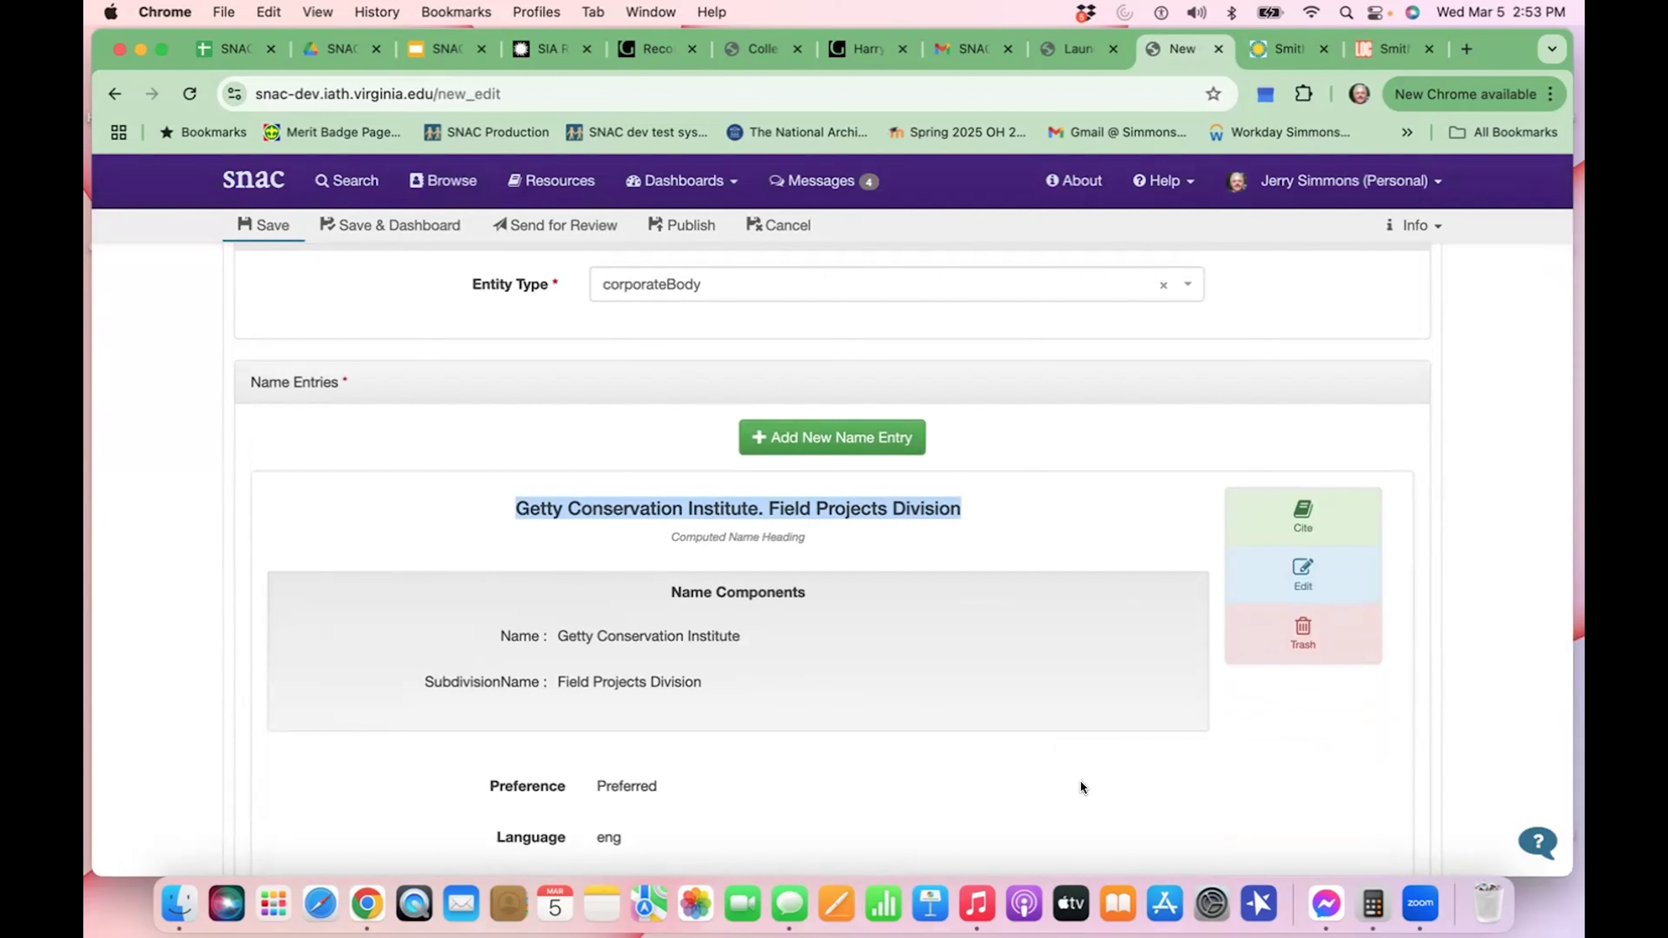
{"action": "scroll", "coordinate": [1080, 779], "scroll_direction": "up", "scroll_amount": 4}
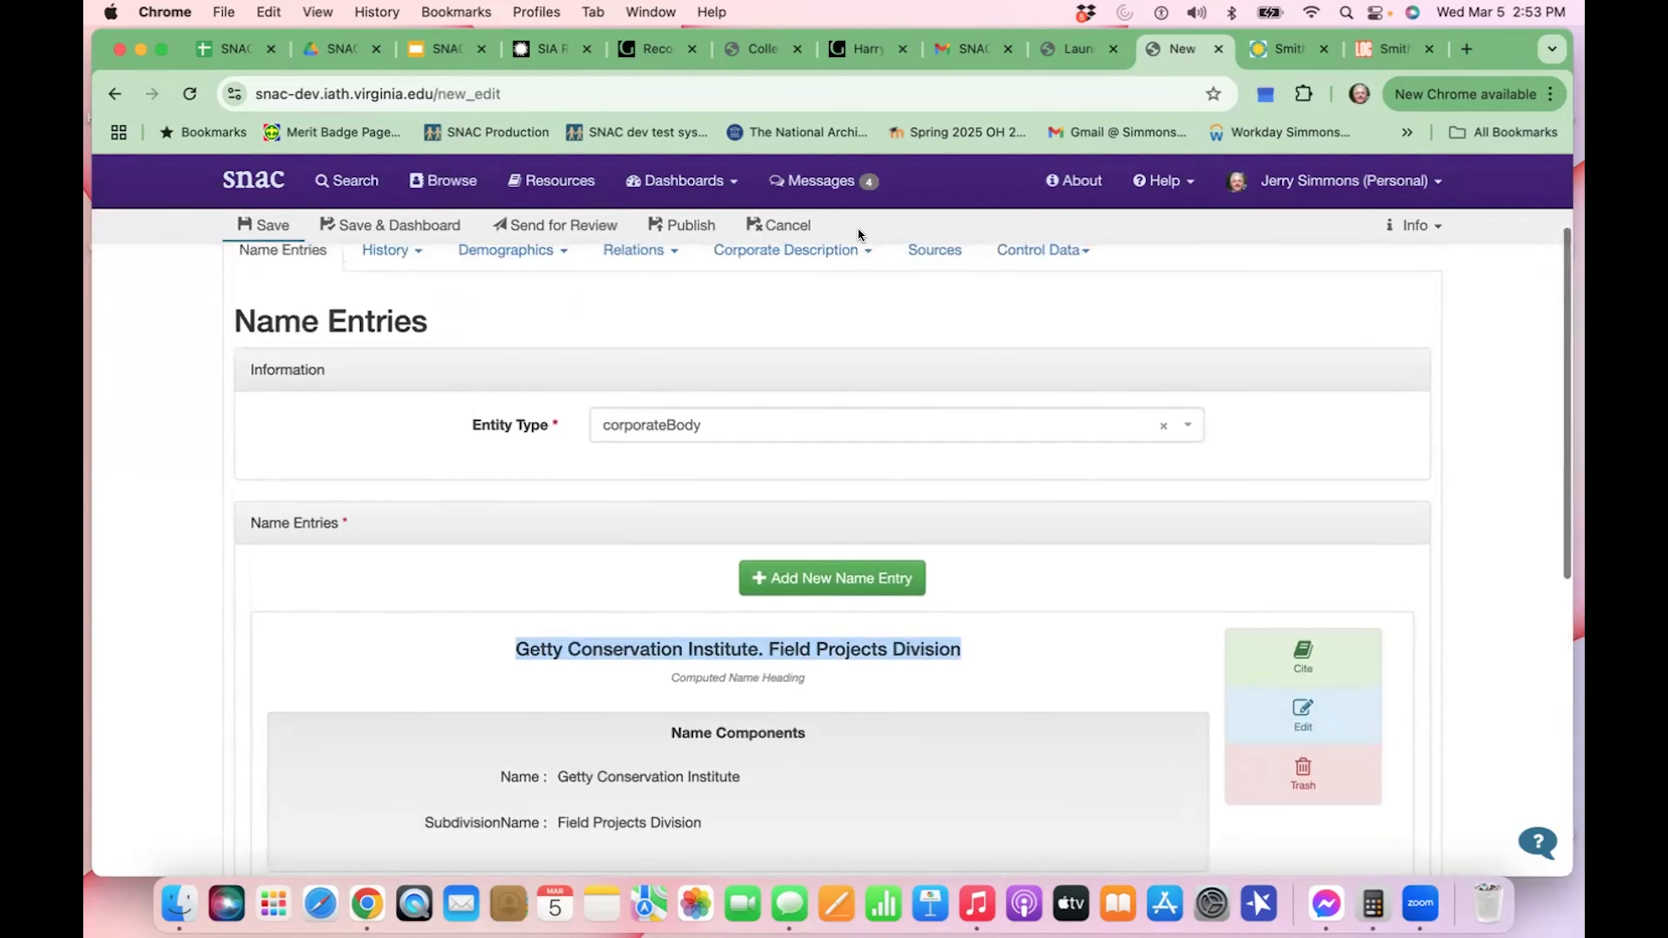
- Examine the Getty Research Collections finding aid for the RecorDIM project records, including its abstract and access notes, for information about the Field Projects Division
{"action": "left_click", "coordinate": [647, 50]}
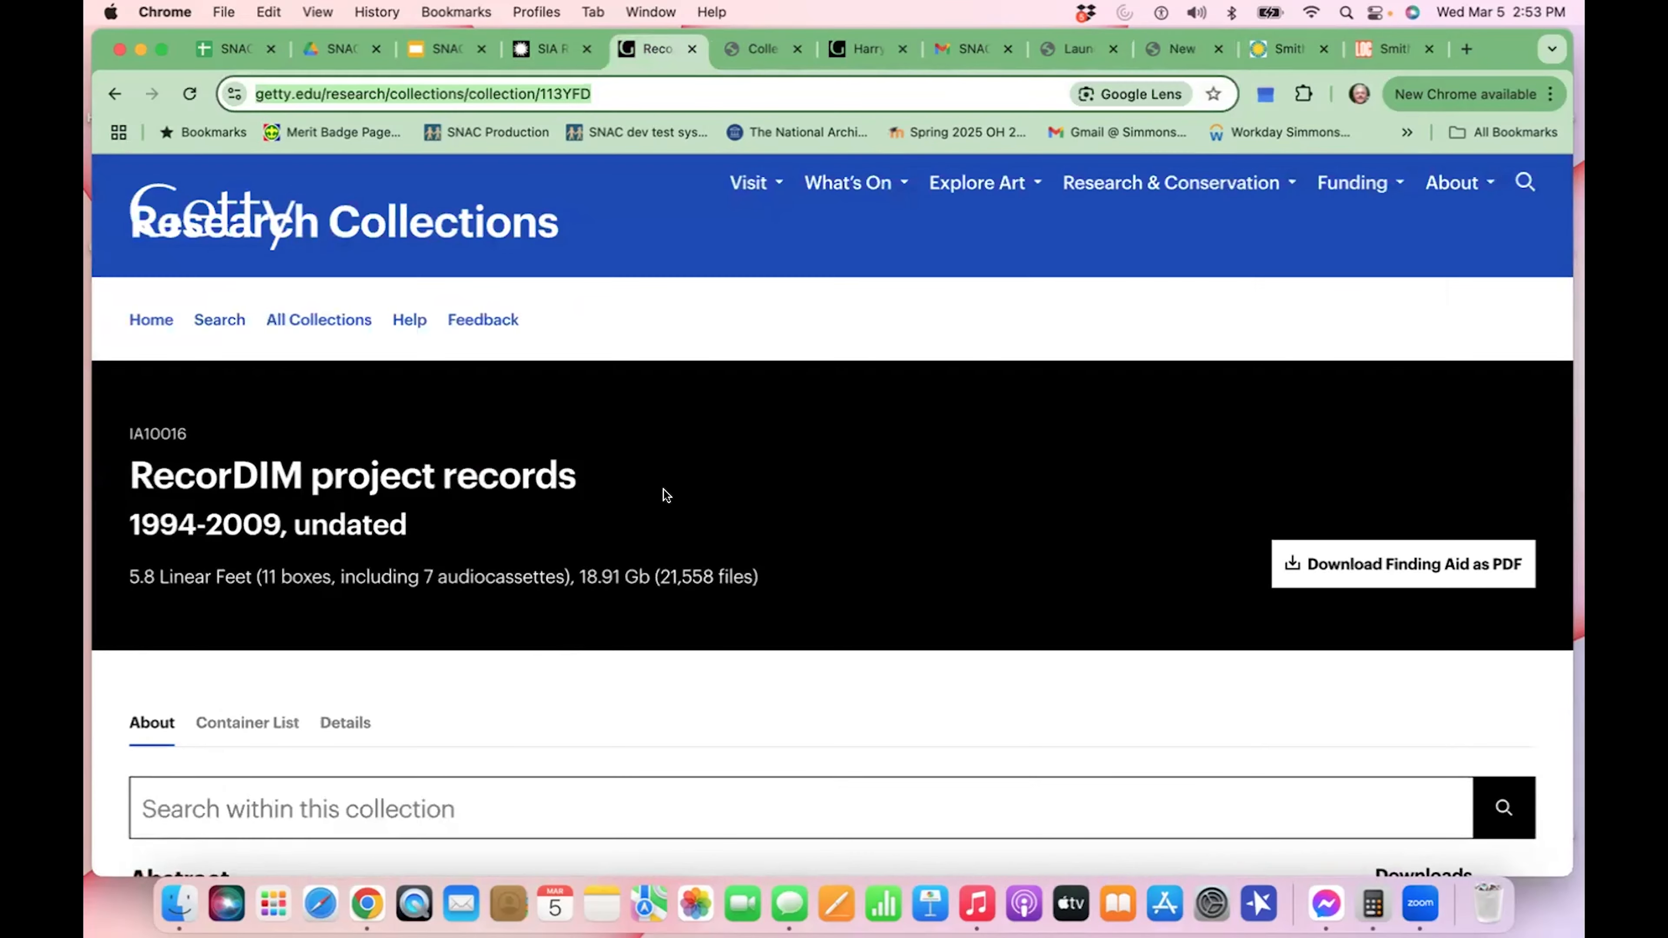
{"action": "scroll", "coordinate": [664, 489], "scroll_direction": "down", "scroll_amount": 4}
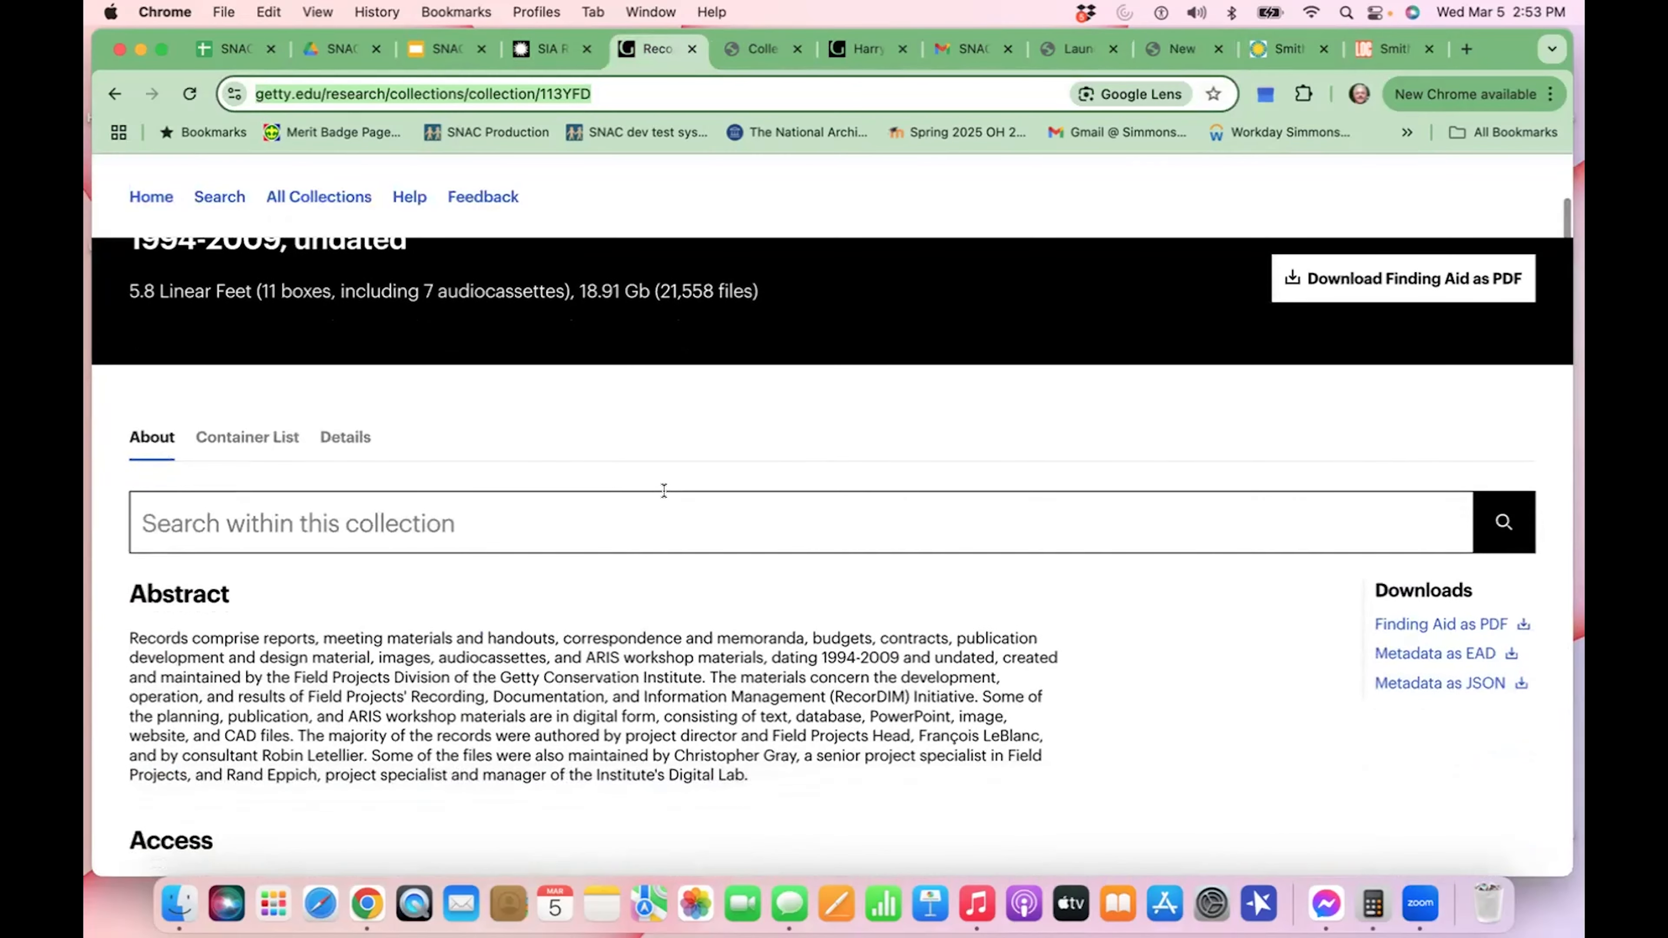
{"action": "scroll", "coordinate": [663, 490], "scroll_direction": "down", "scroll_amount": 3}
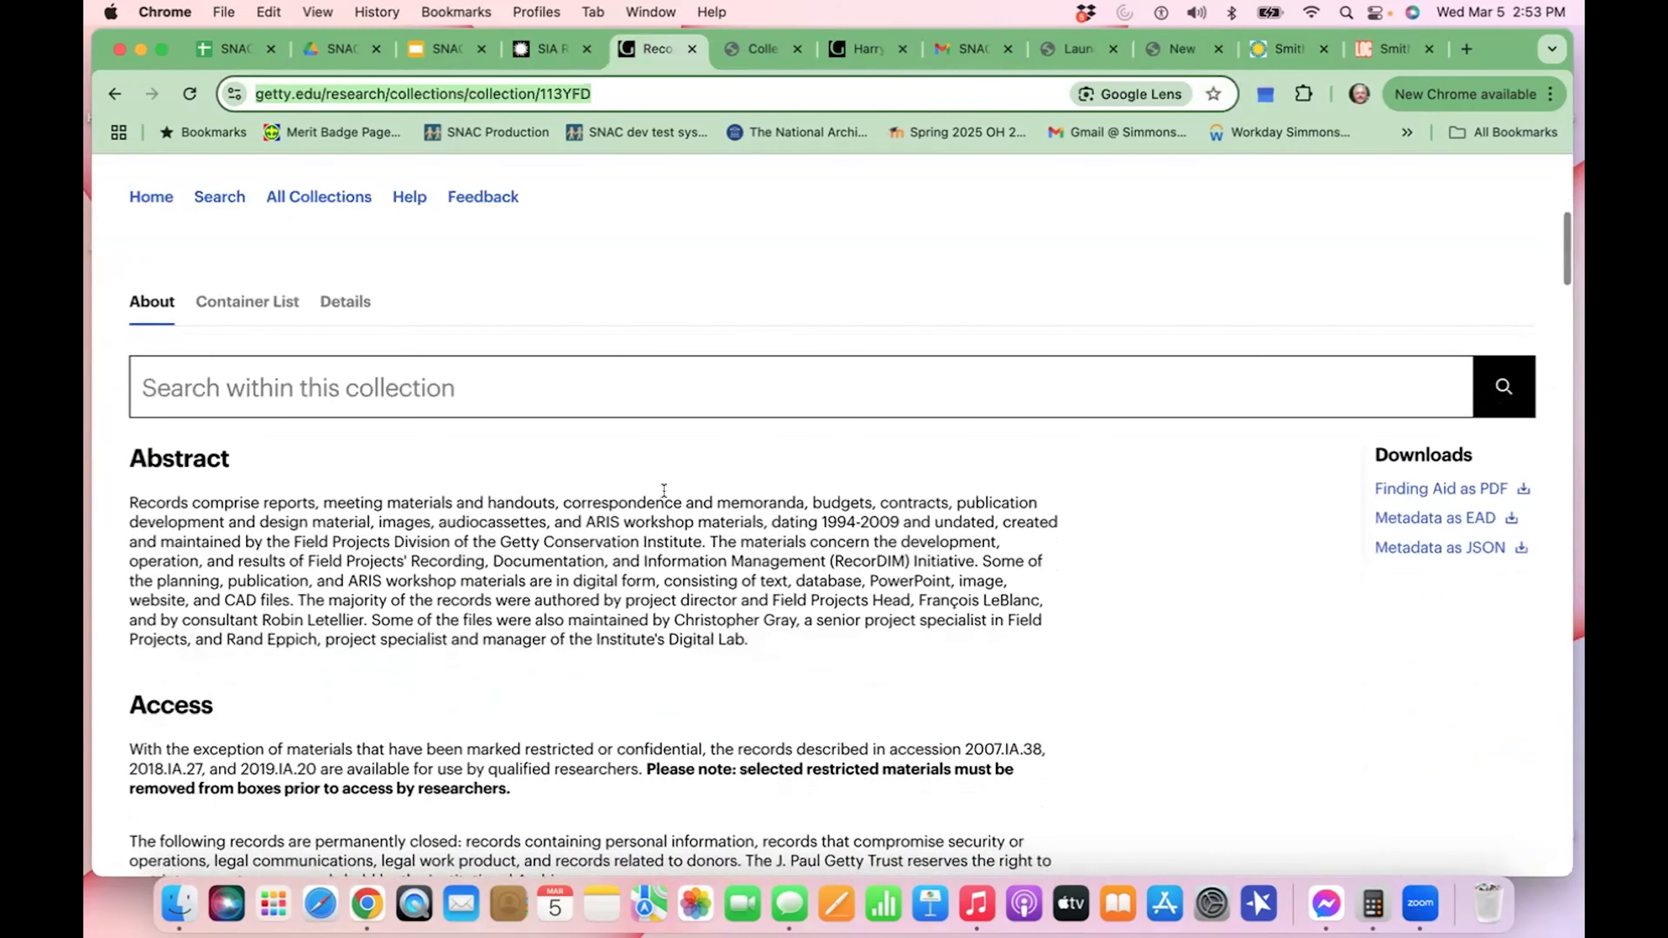
{"action": "scroll", "coordinate": [663, 490], "scroll_direction": "down", "scroll_amount": 4}
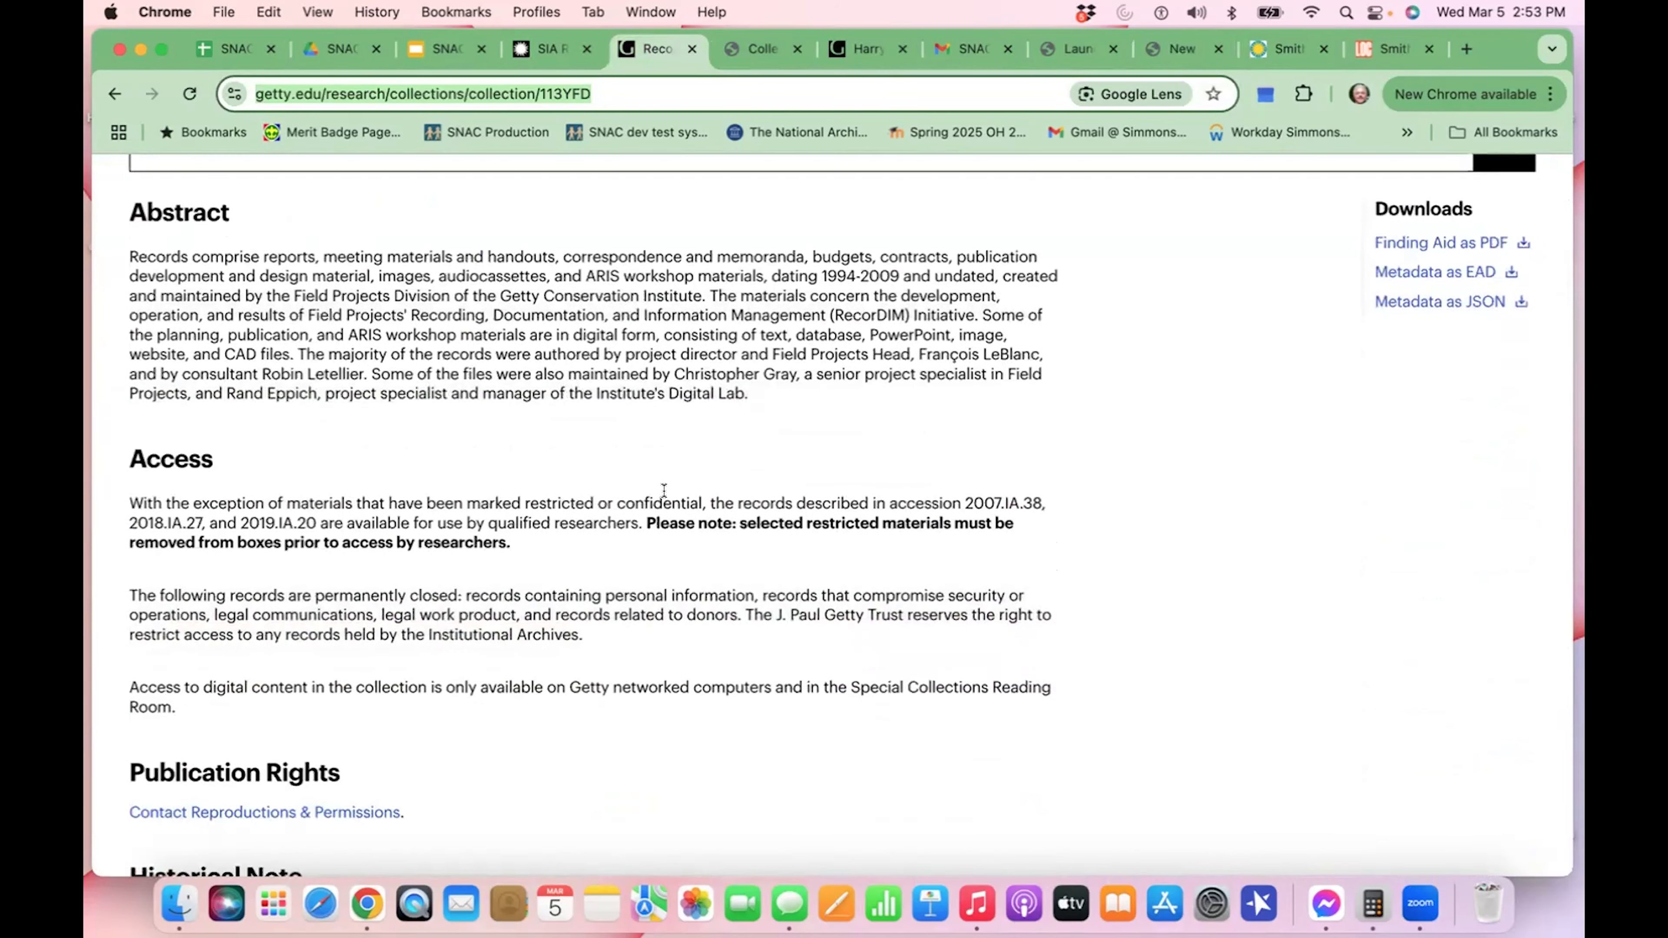
{"action": "scroll", "coordinate": [663, 490], "scroll_direction": "up", "scroll_amount": 3}
{"action": "scroll", "coordinate": [663, 490], "scroll_direction": "up", "scroll_amount": 7}
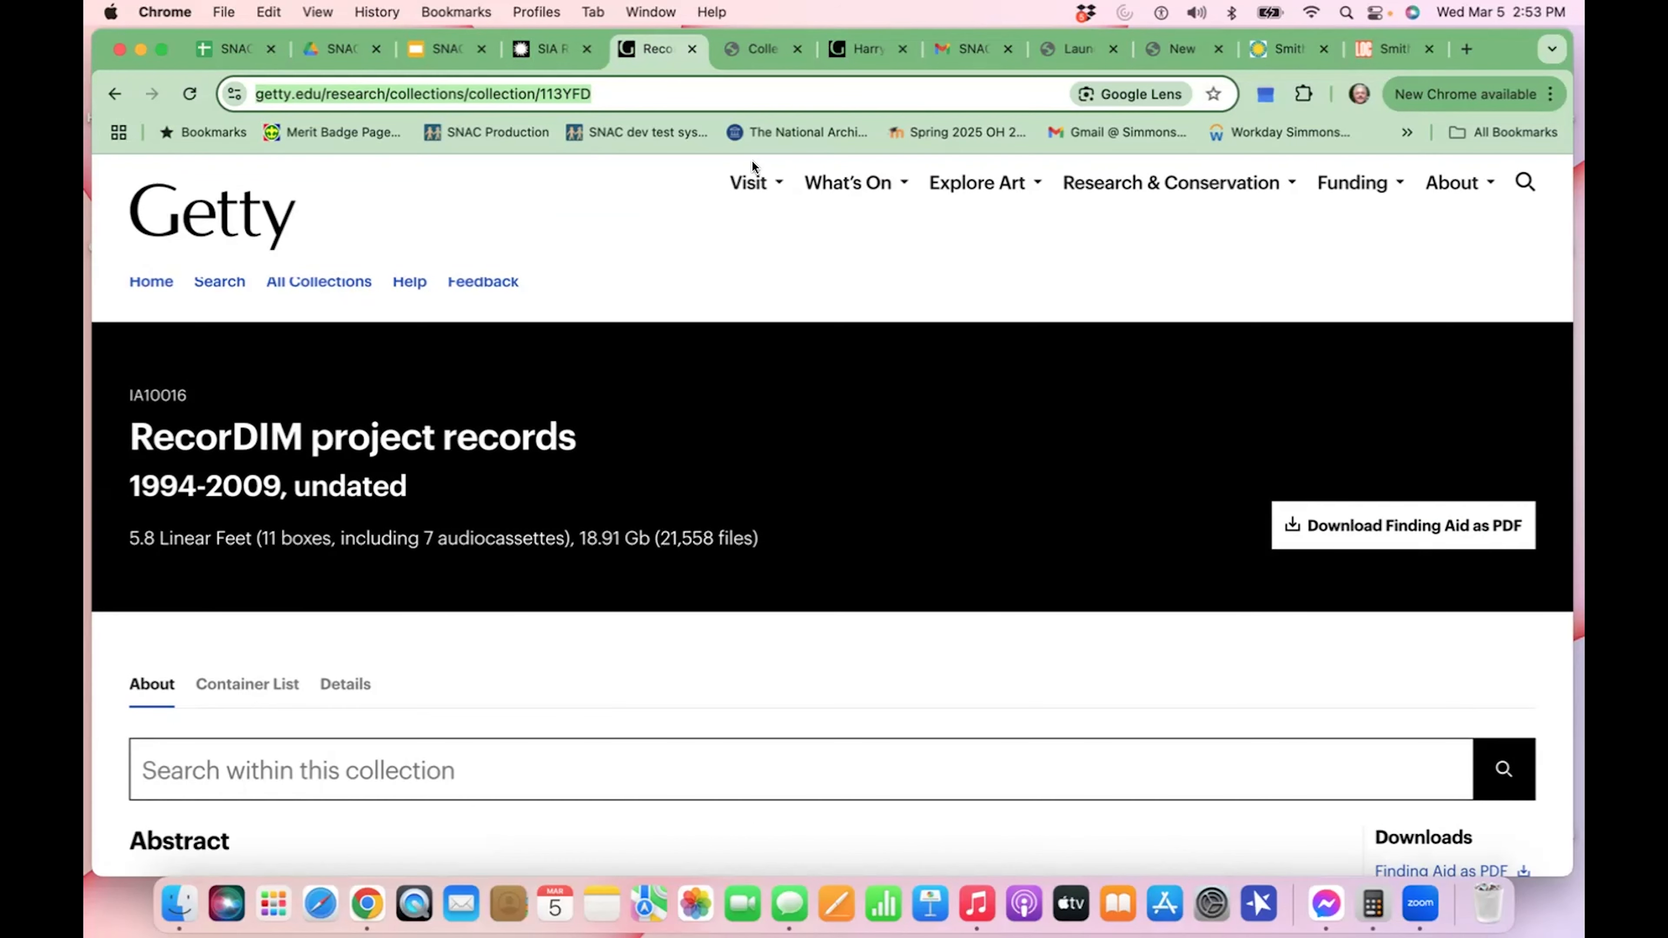
{"action": "left_click", "coordinate": [764, 48]}
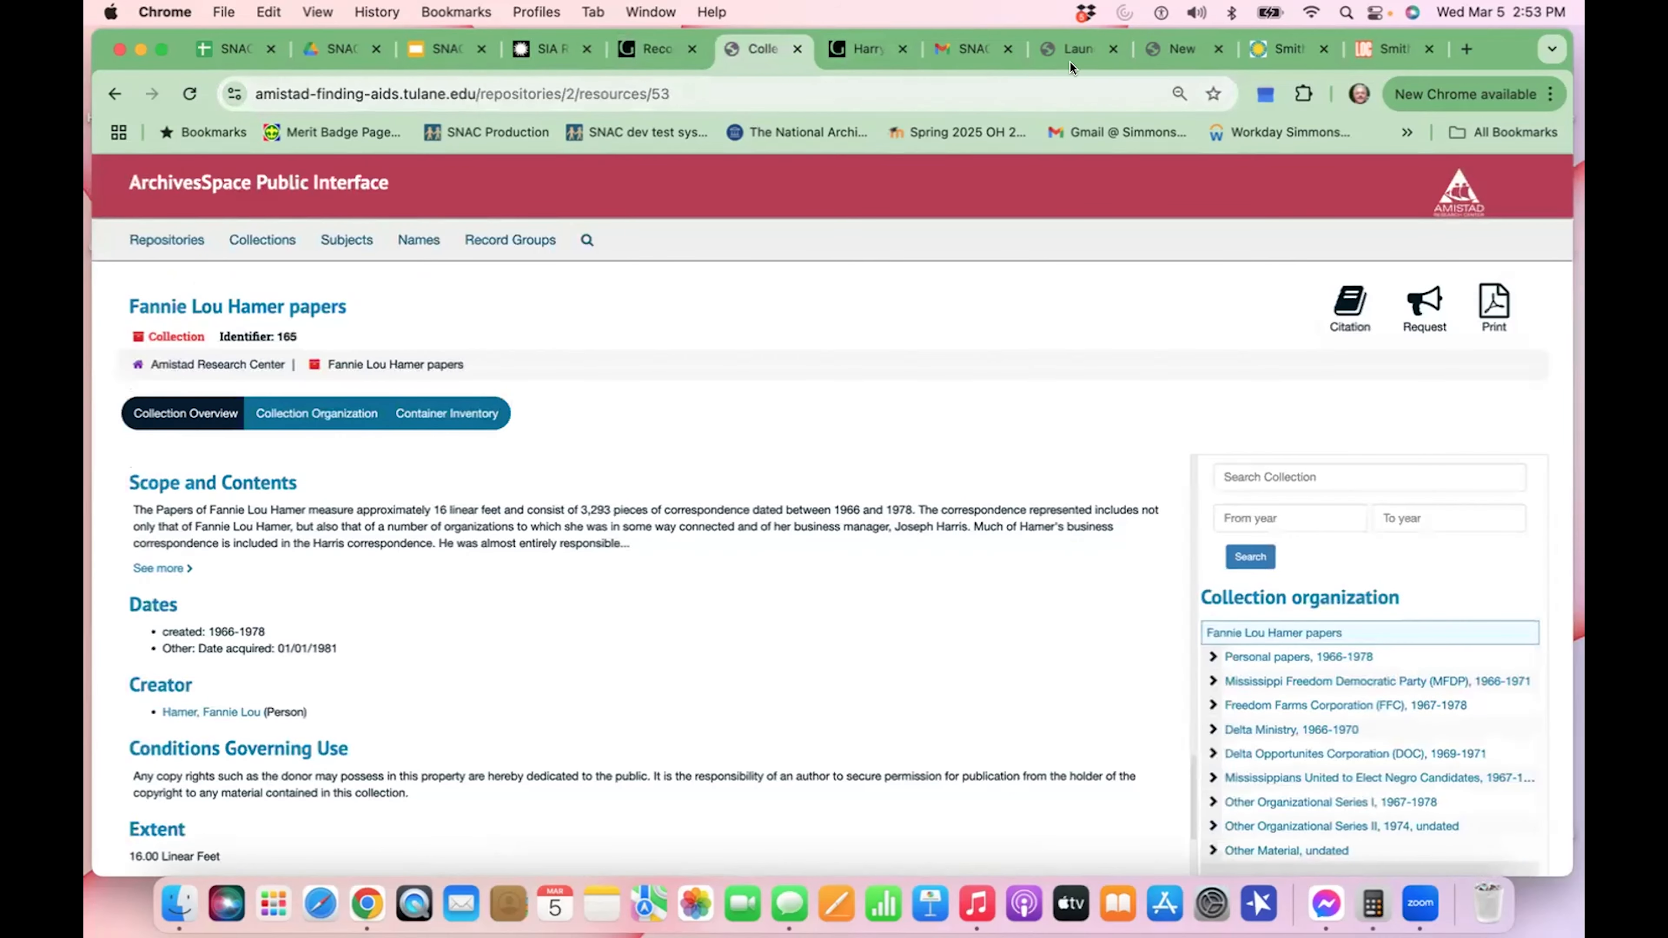
- Return to the new SNAC constellation for Getty Conservation Institute. Field Projects Division and save it
{"action": "left_click", "coordinate": [1175, 54]}
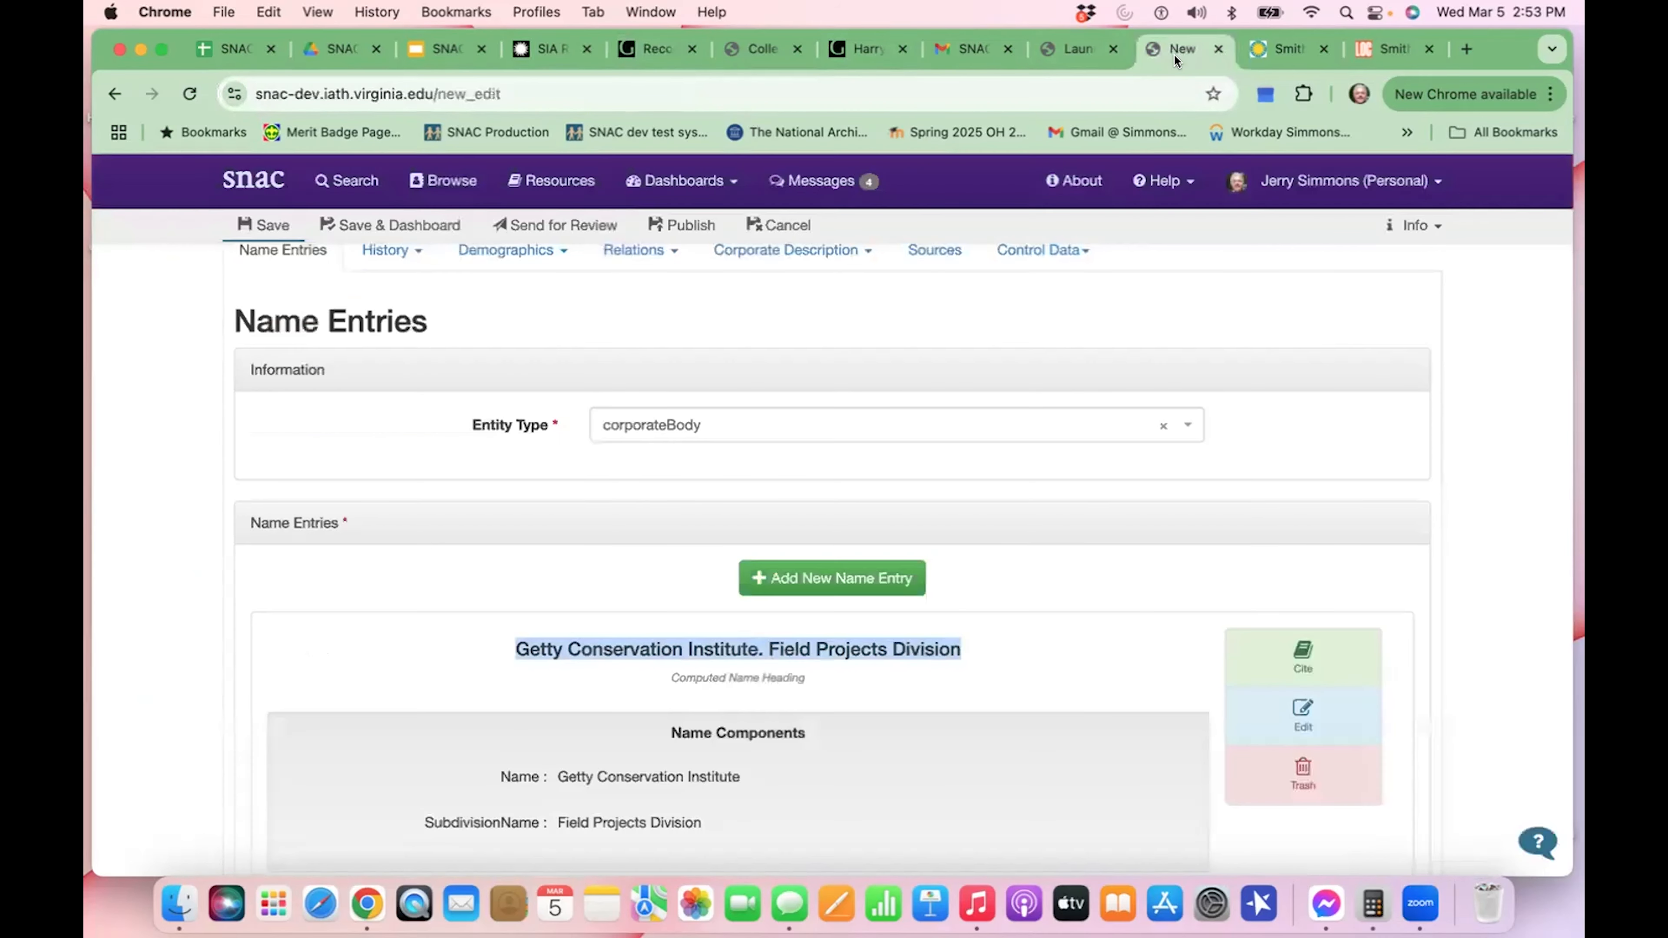
{"action": "left_click", "coordinate": [402, 263]}
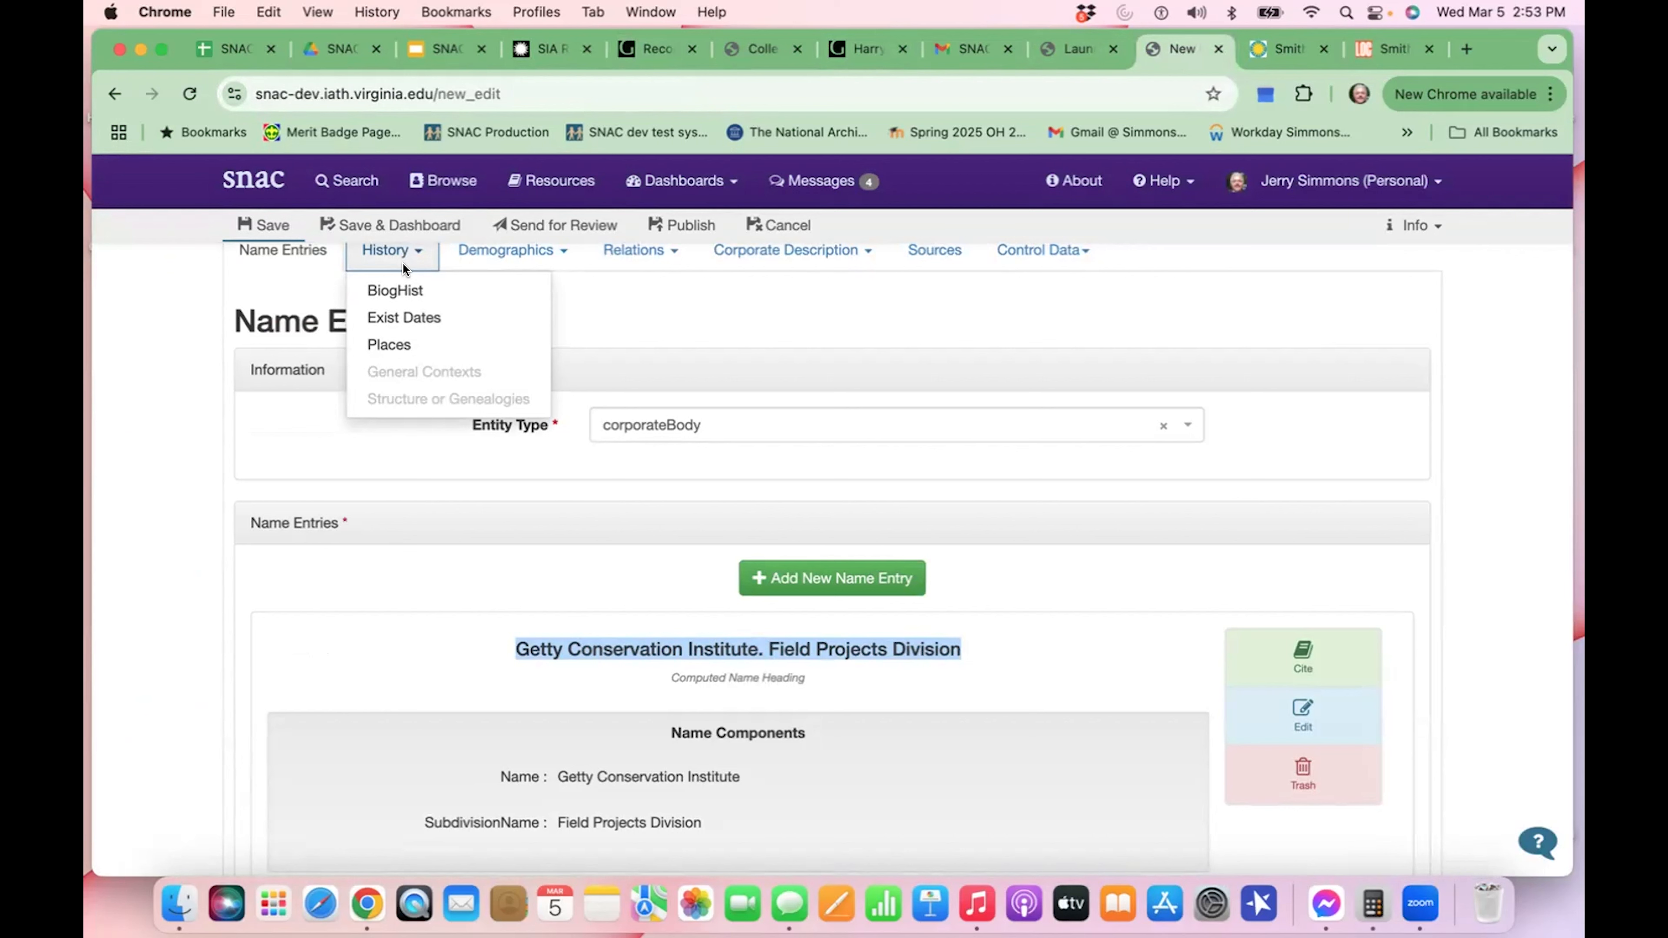
{"action": "left_click", "coordinate": [827, 373]}
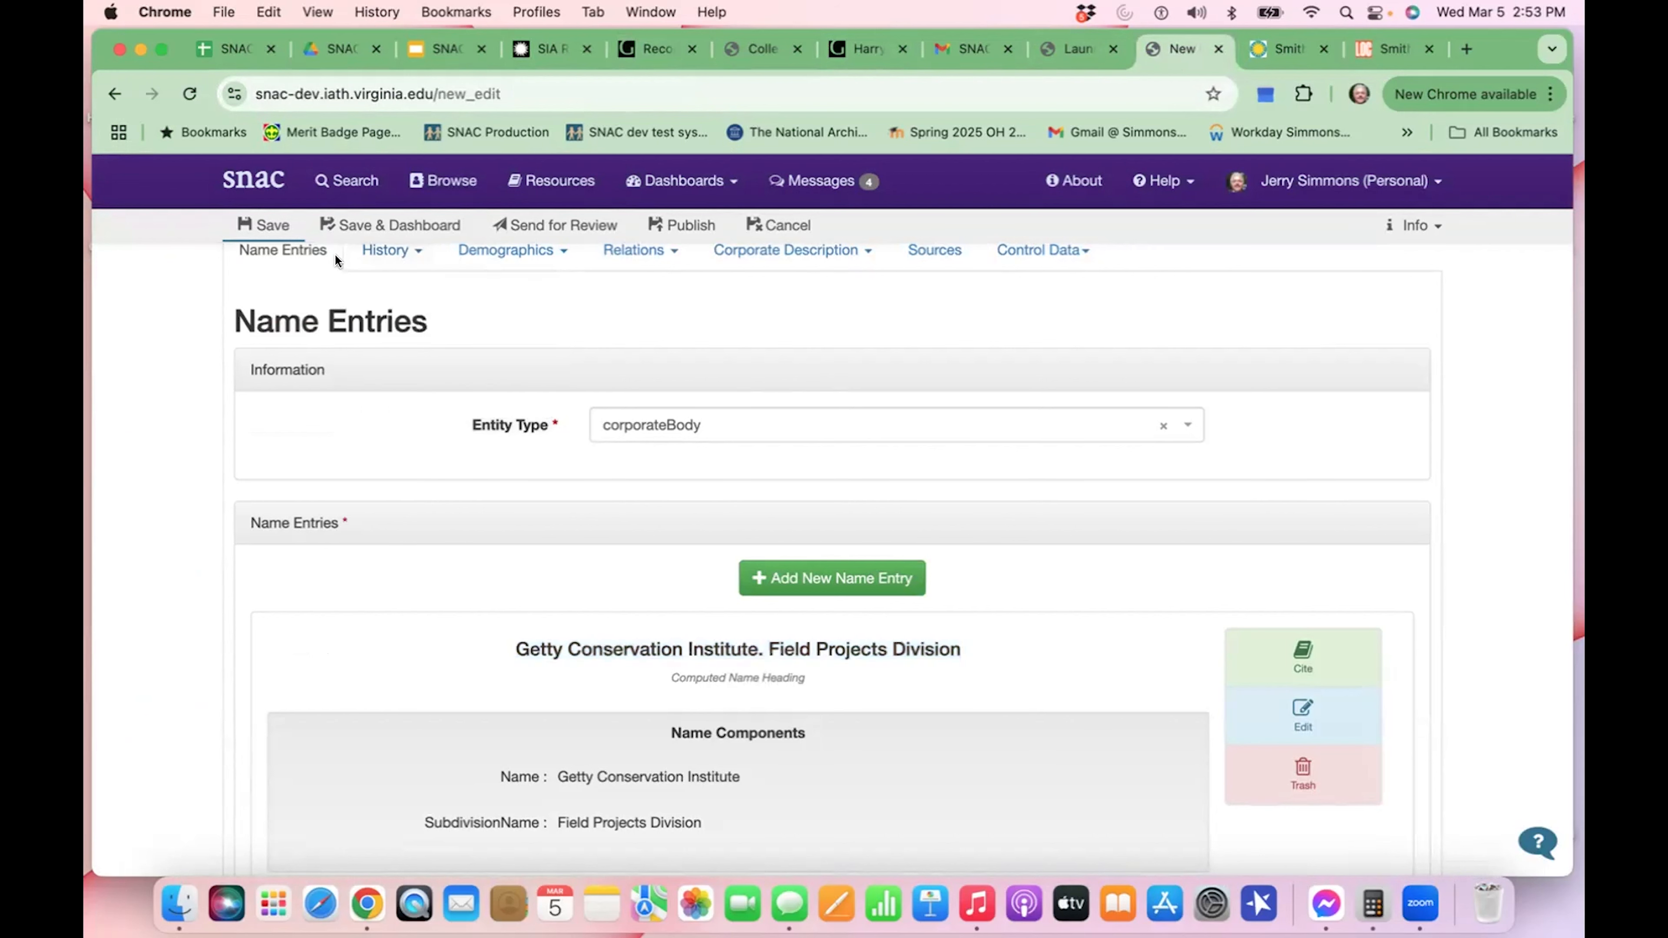
{"action": "left_click", "coordinate": [287, 231]}
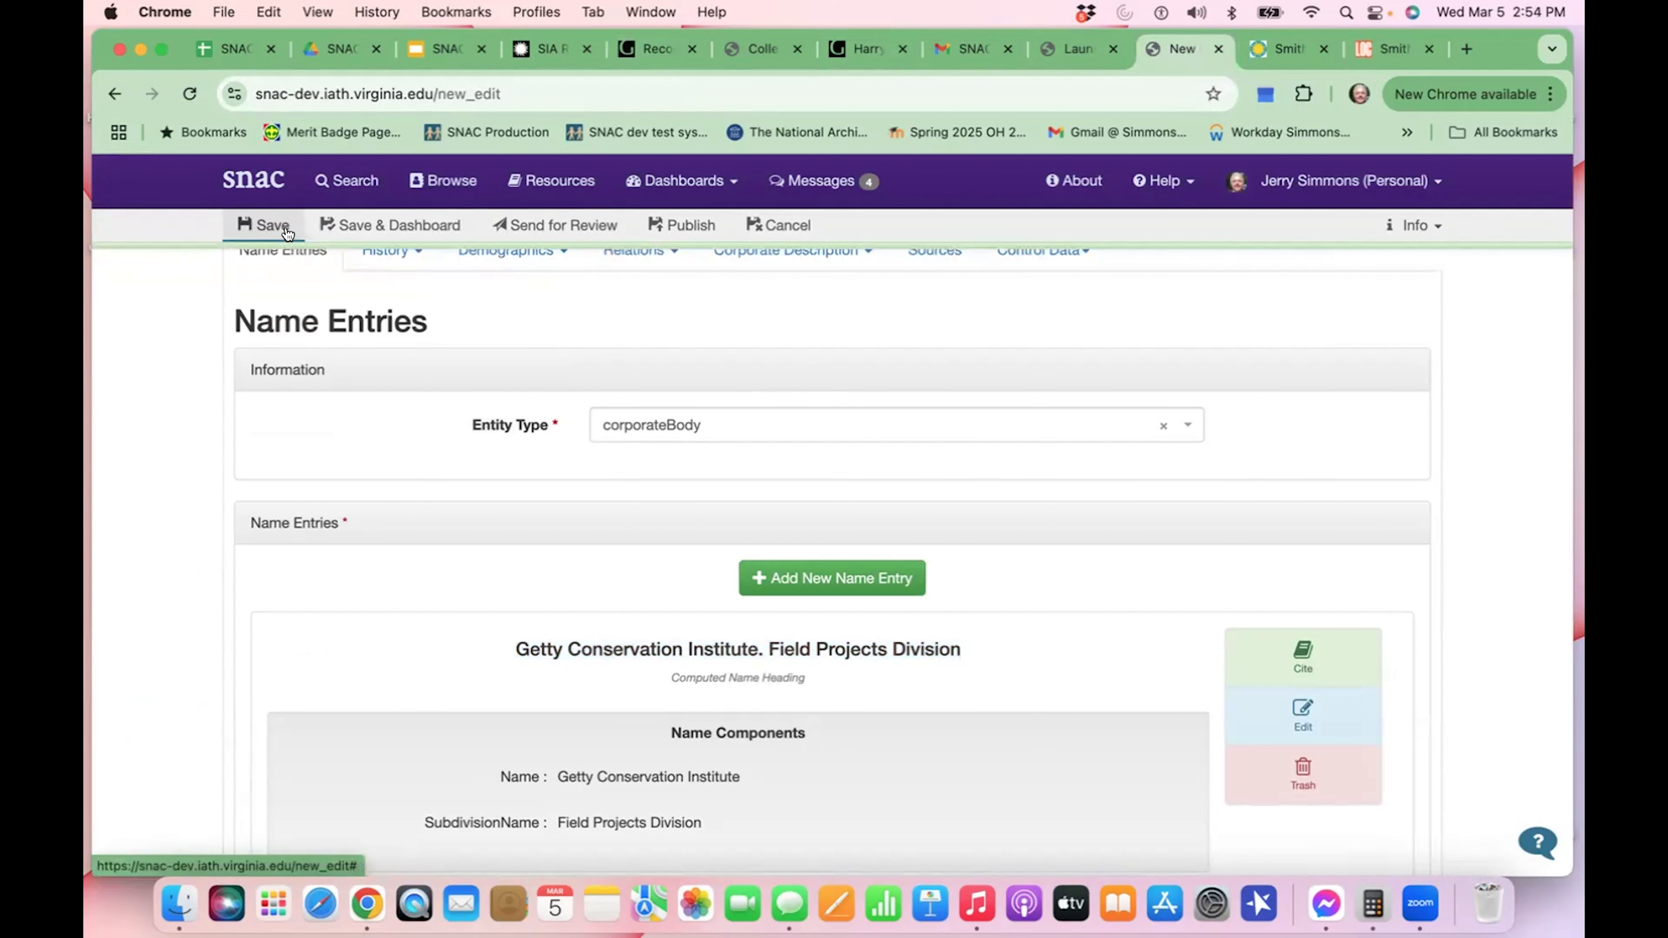